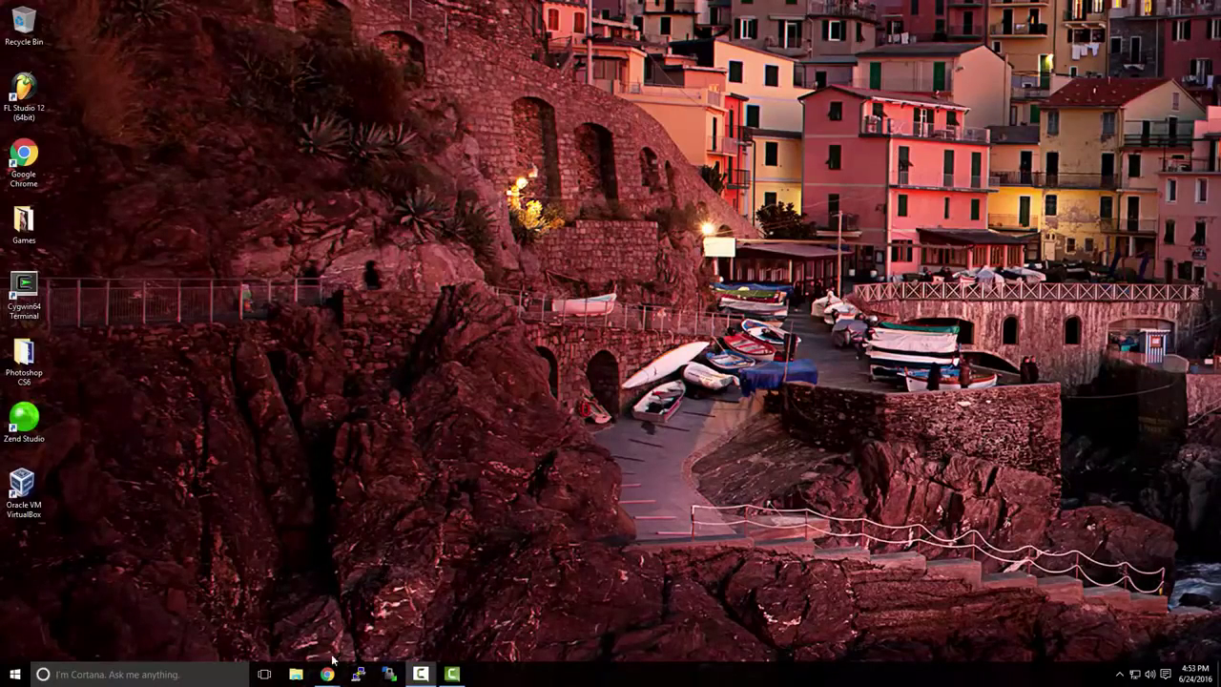
Bring the VMware page in Chrome forward and open the Workstation Pro Try for Free page
mouse_move(328, 670)
left_click(386, 637)
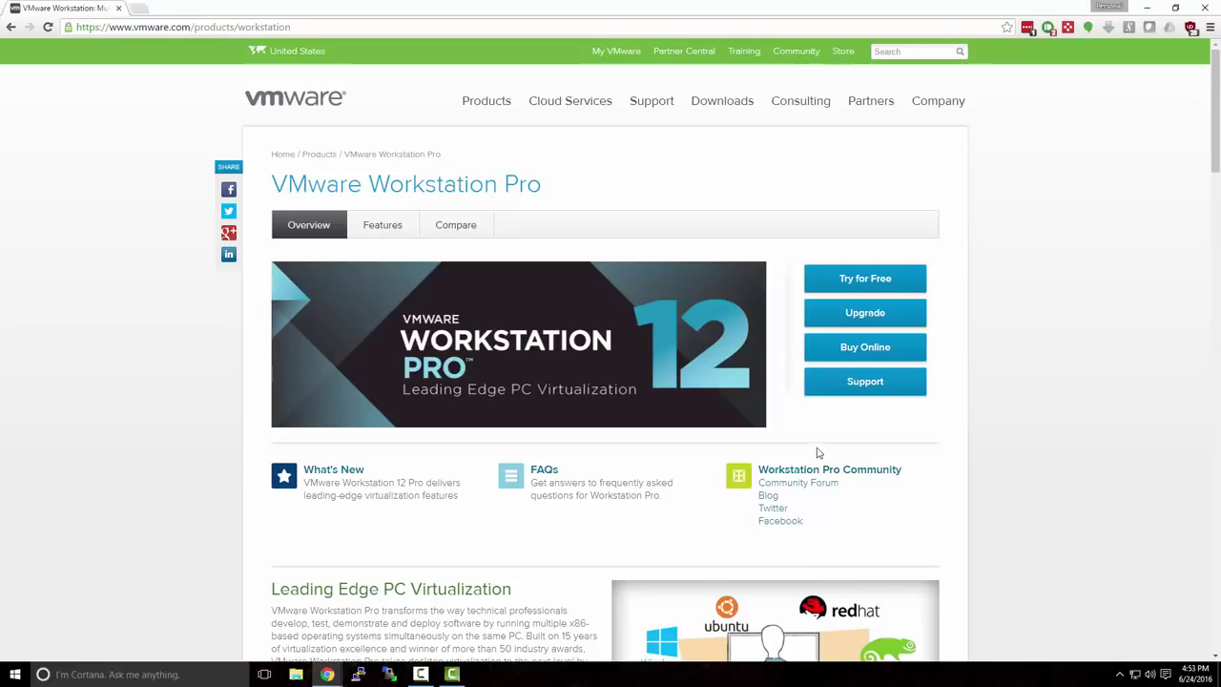
left_click(843, 278)
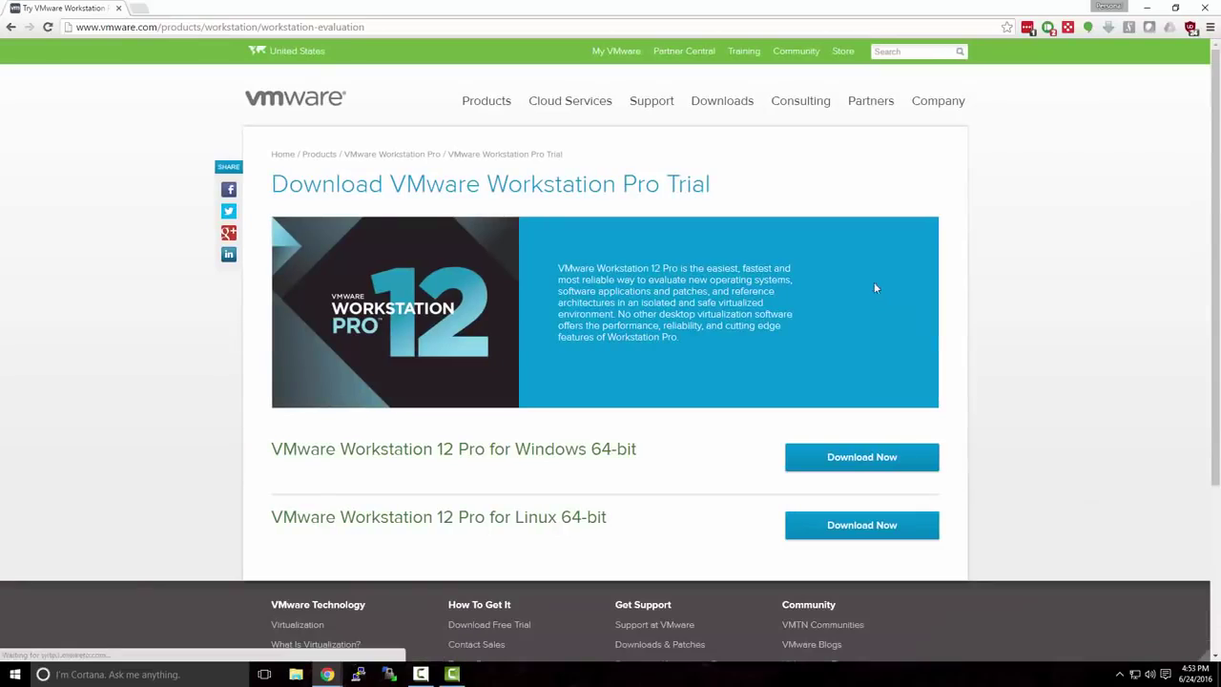
left_click(10, 27)
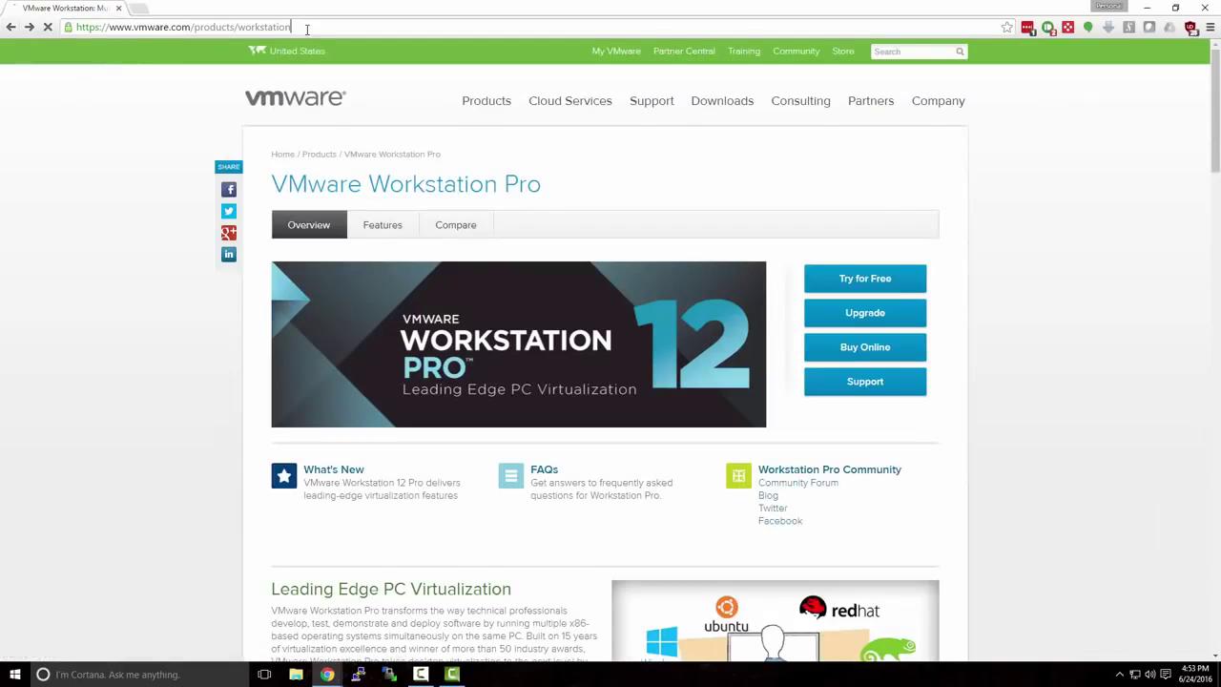
Download the Workstation 12 Pro trial installer for Windows 64-bit from the download page
left_click(306, 29)
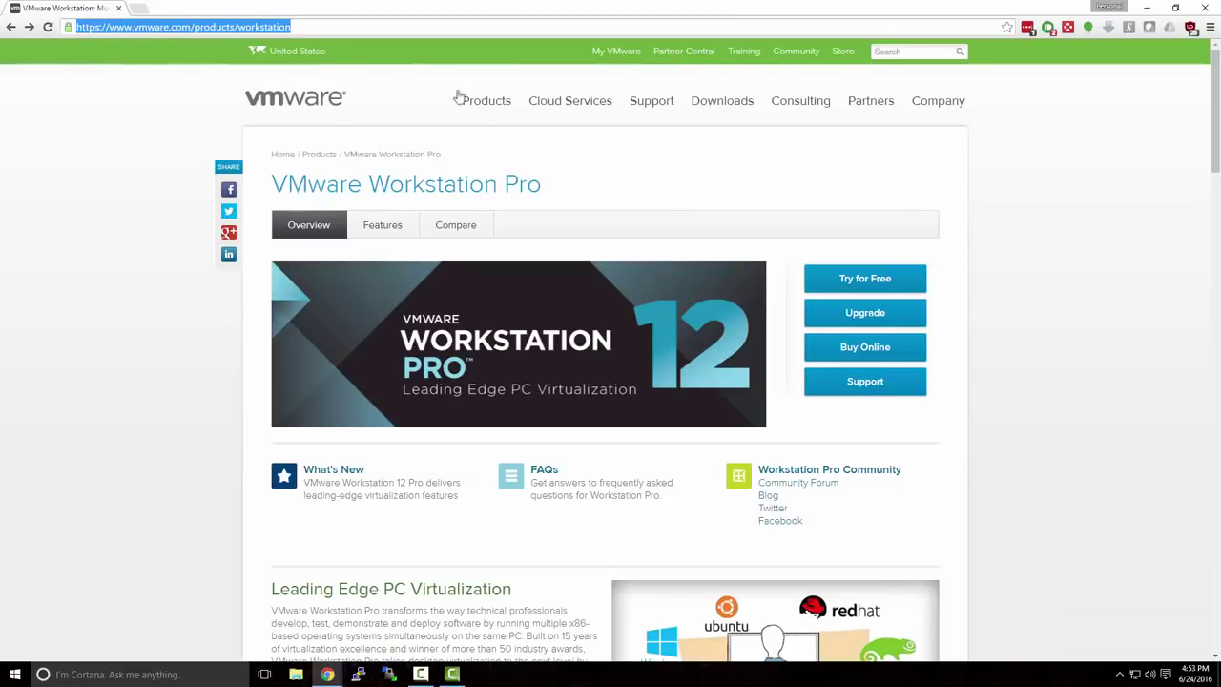
left_click(774, 238)
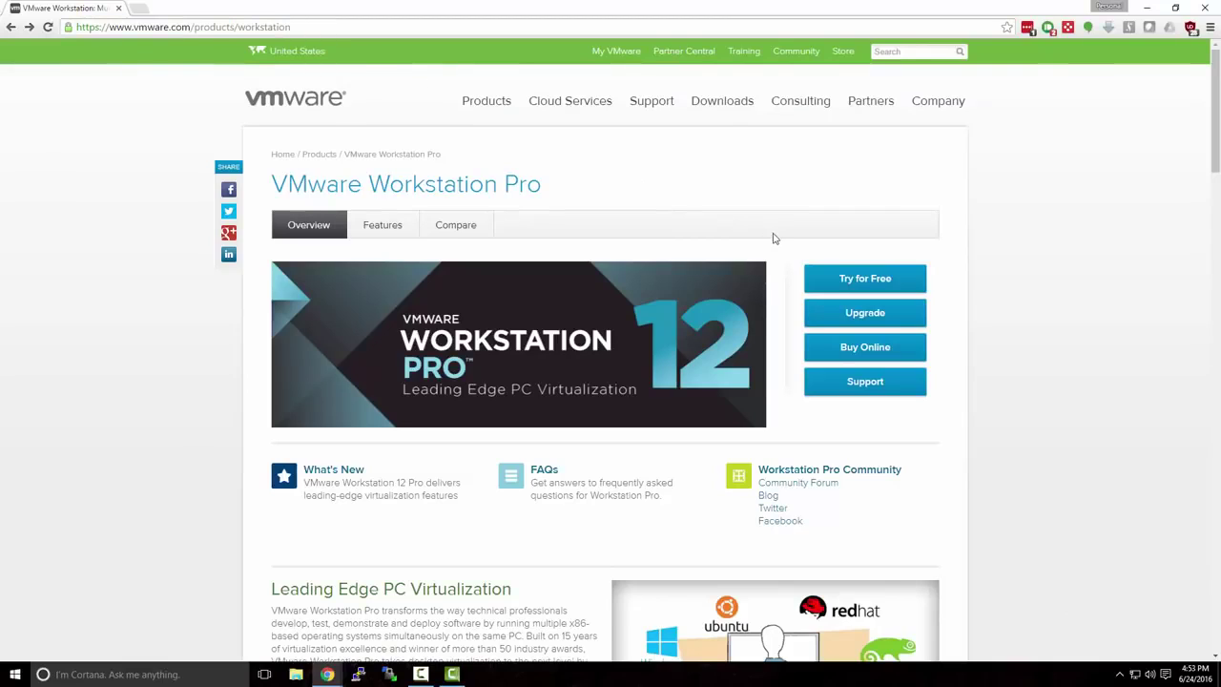
left_click(844, 280)
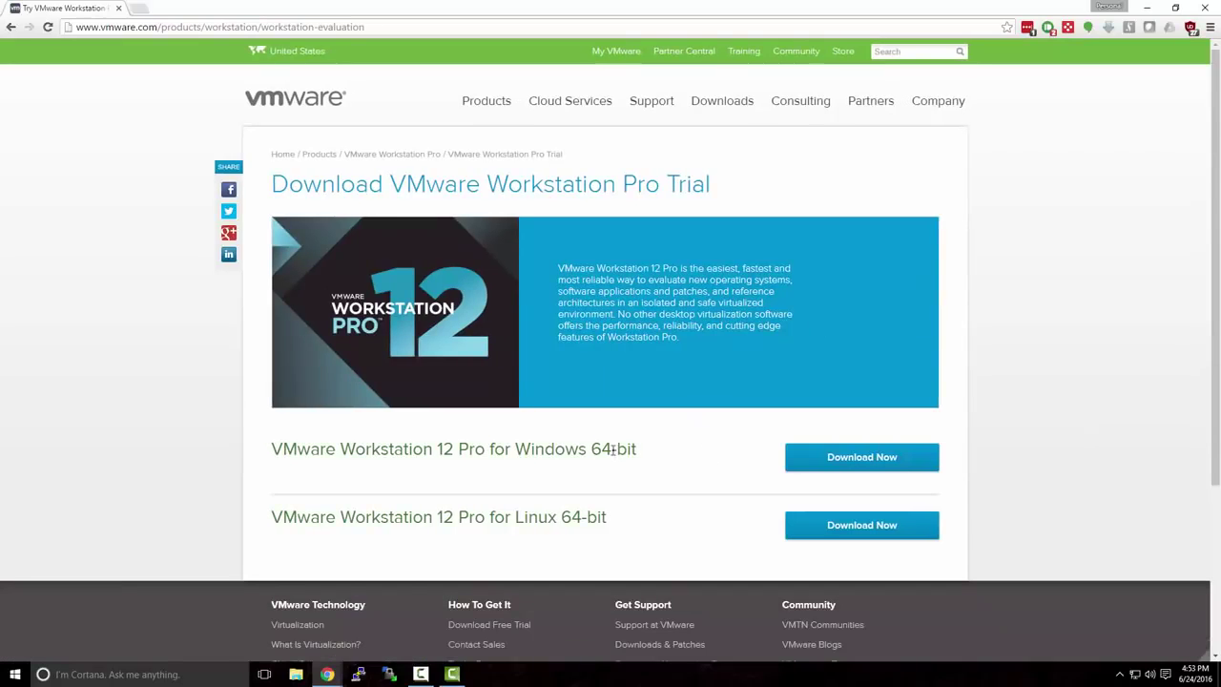
left_click_drag(517, 448, 657, 457)
left_click(663, 459)
left_click(823, 465)
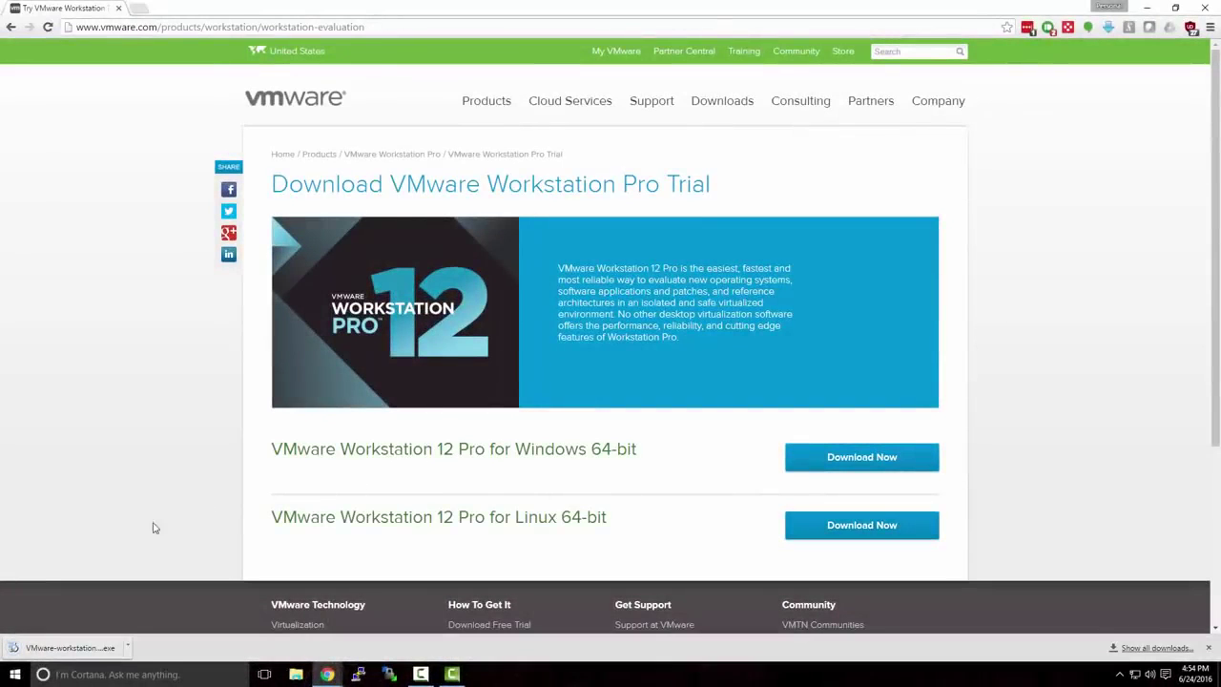
Run the downloaded Workstation Pro installer and accept the license agreement
left_click(95, 649)
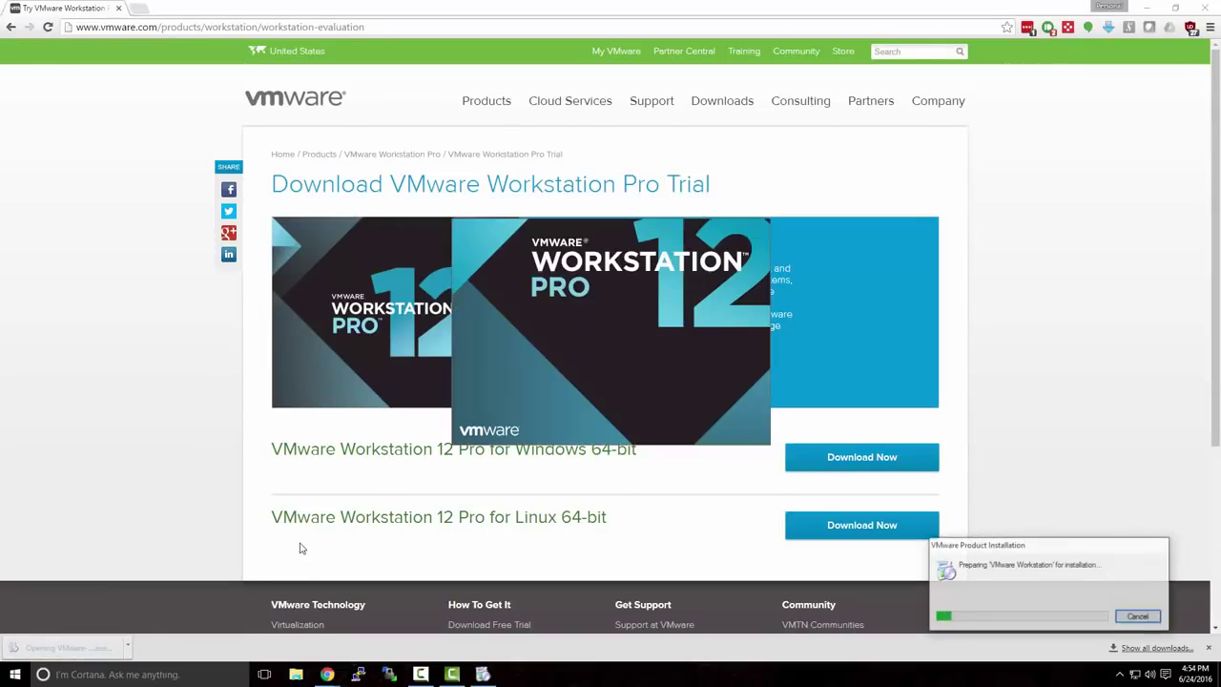
left_click(1148, 9)
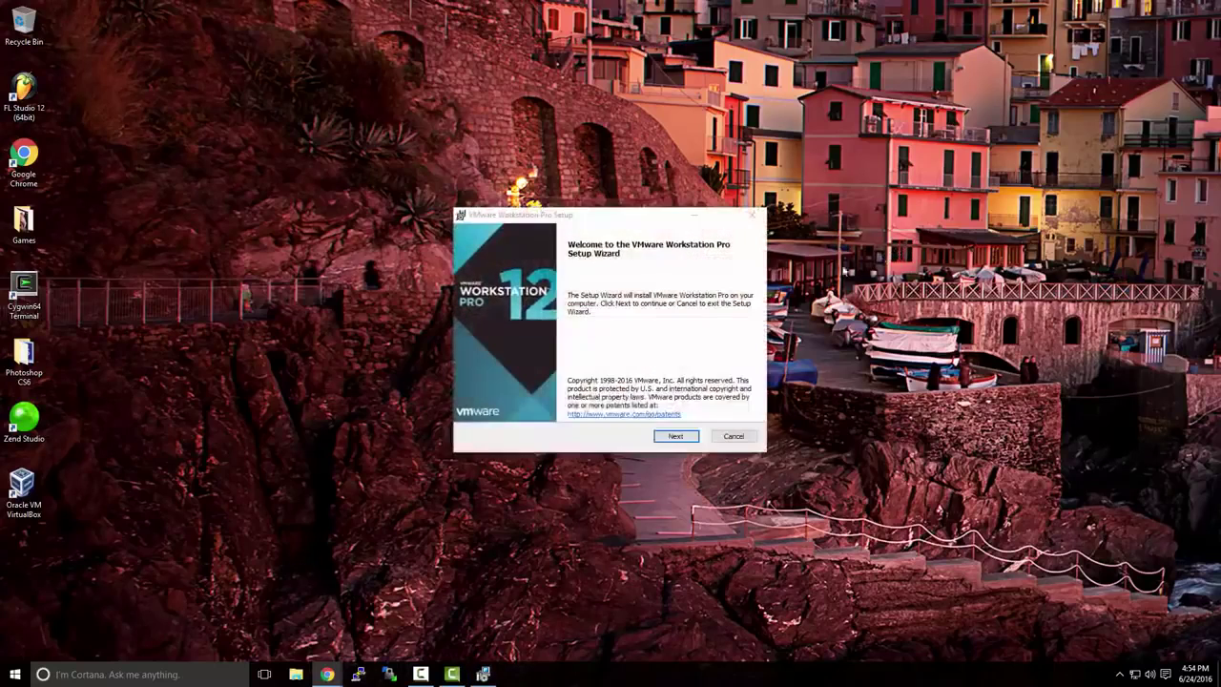
left_click(683, 439)
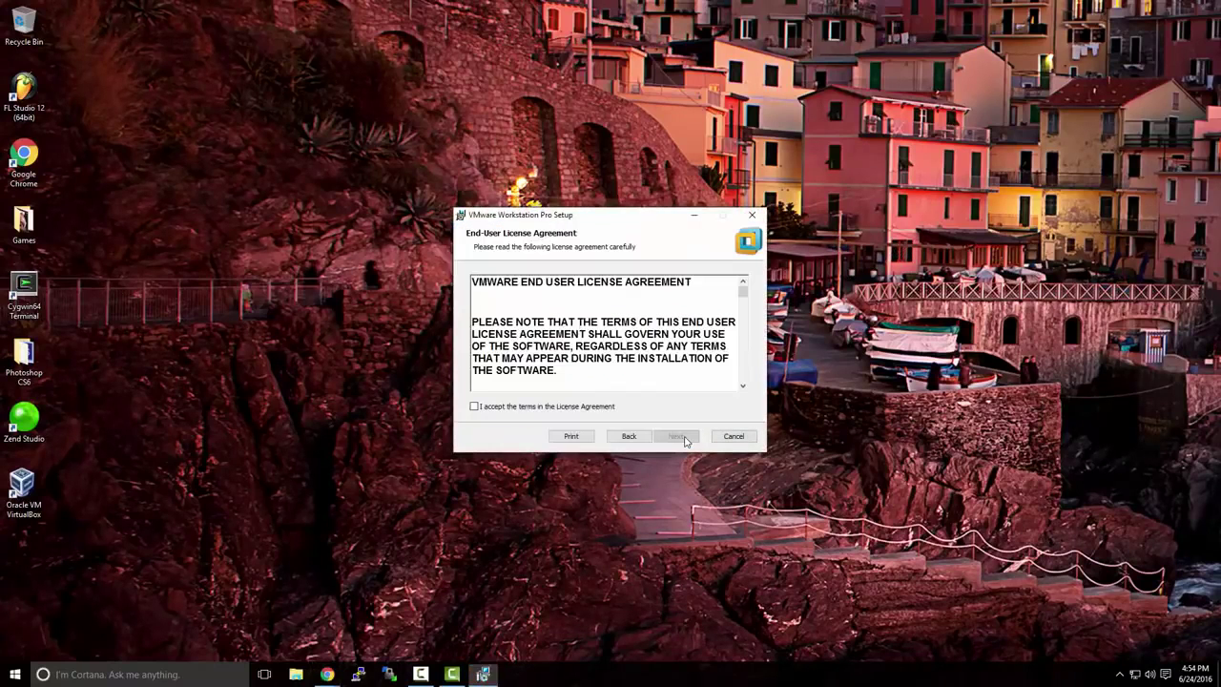
left_click(601, 418)
left_click(673, 437)
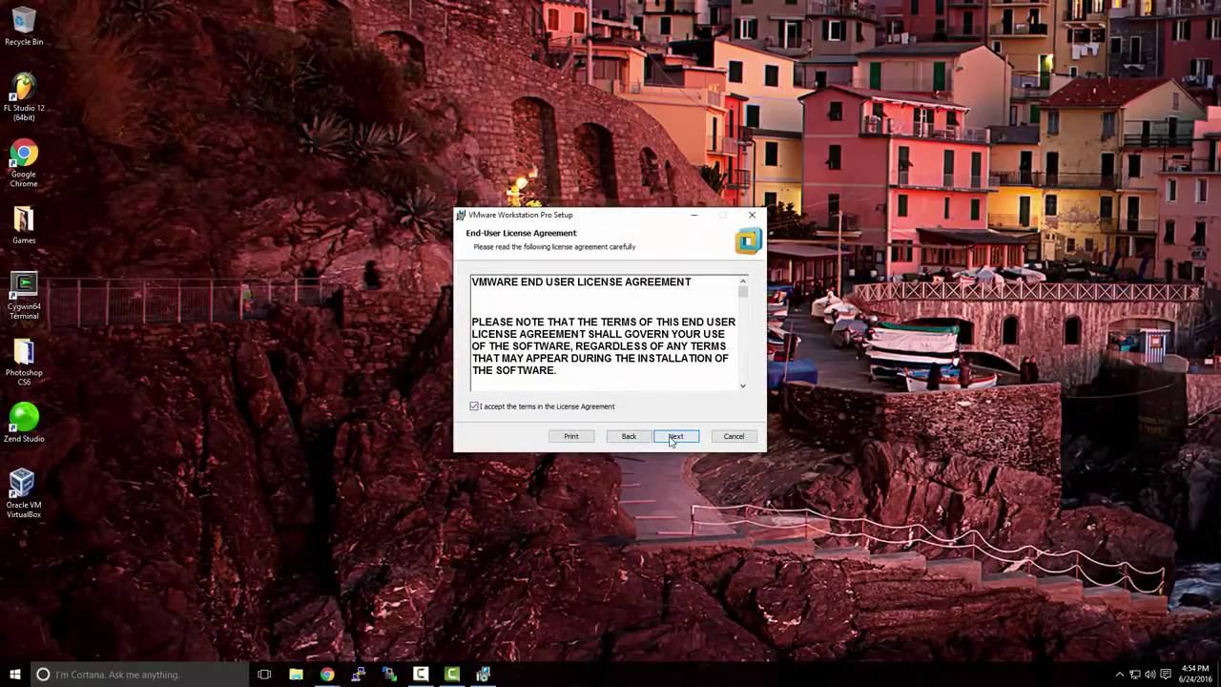
Install with default setup, update and shortcut options, then close the finished wizard
left_click(672, 442)
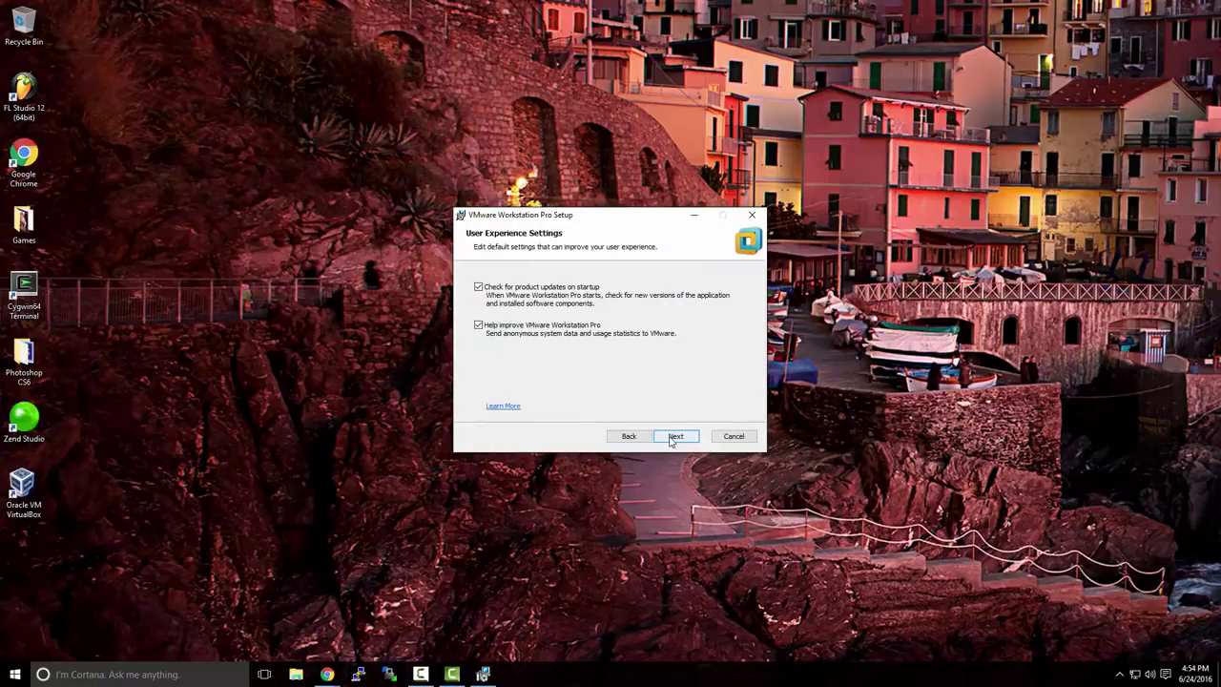
left_click(672, 440)
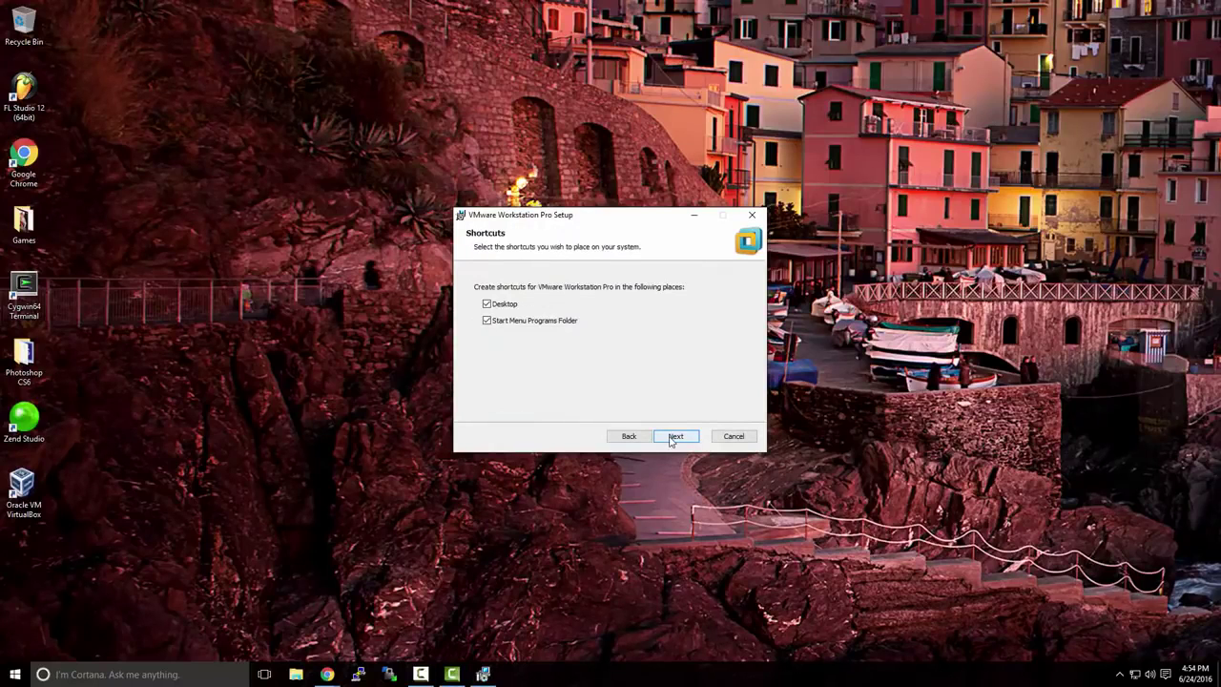
left_click(670, 441)
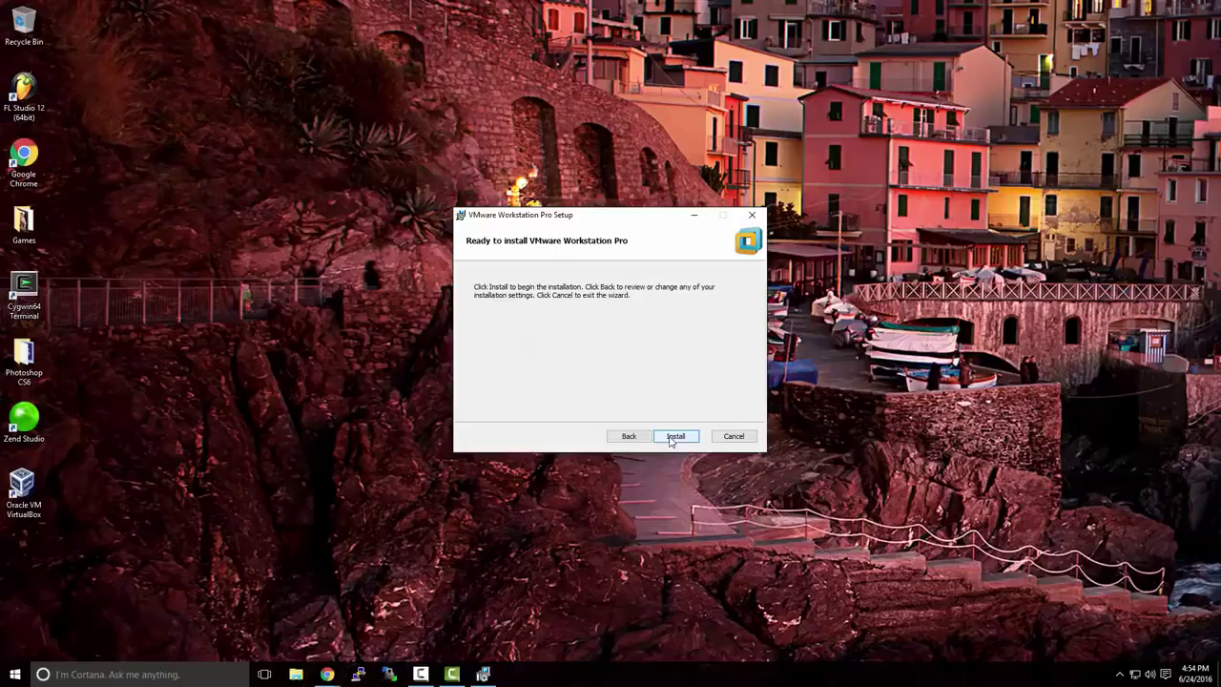
left_click(674, 437)
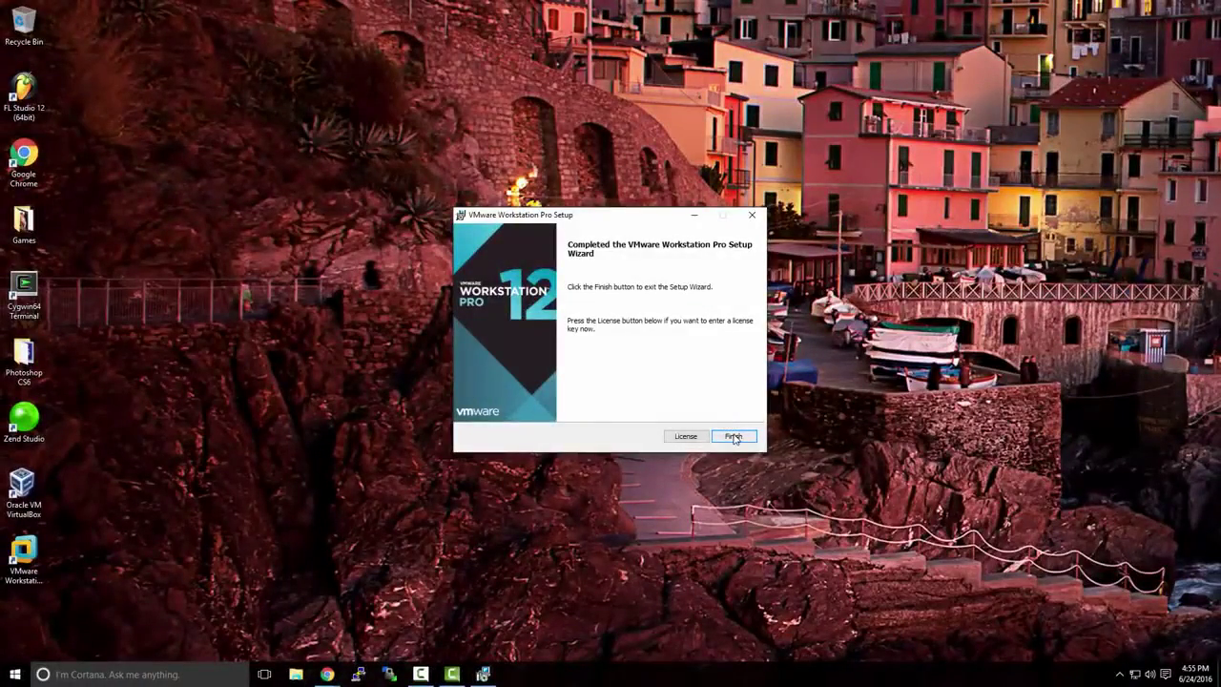
left_click(732, 436)
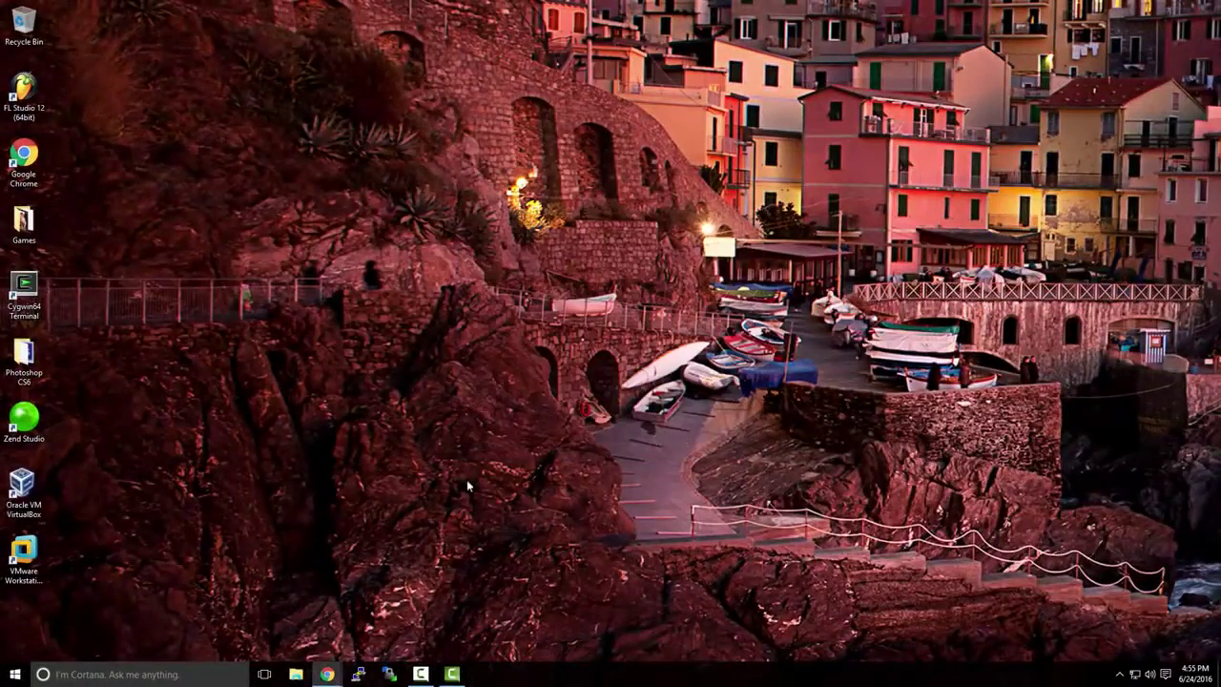
Launch VMware Workstation from its desktop icon, then bring the TechNet Evaluation Center Chrome window forward
double_click(38, 551)
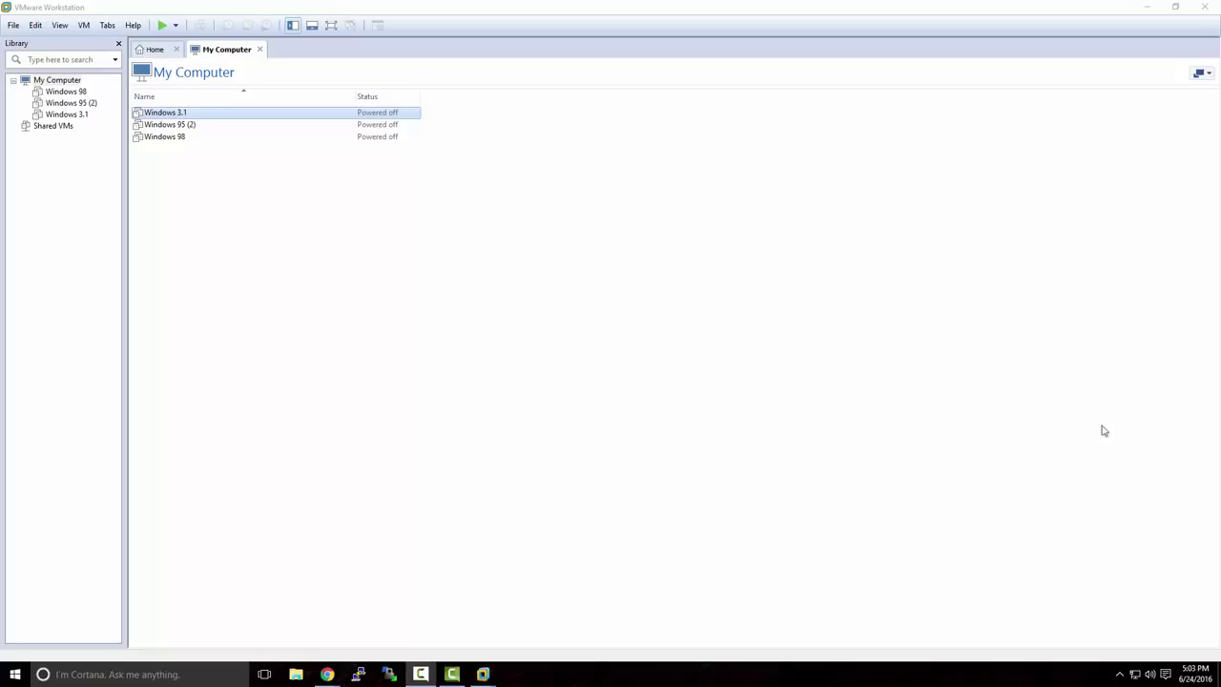
mouse_move(327, 673)
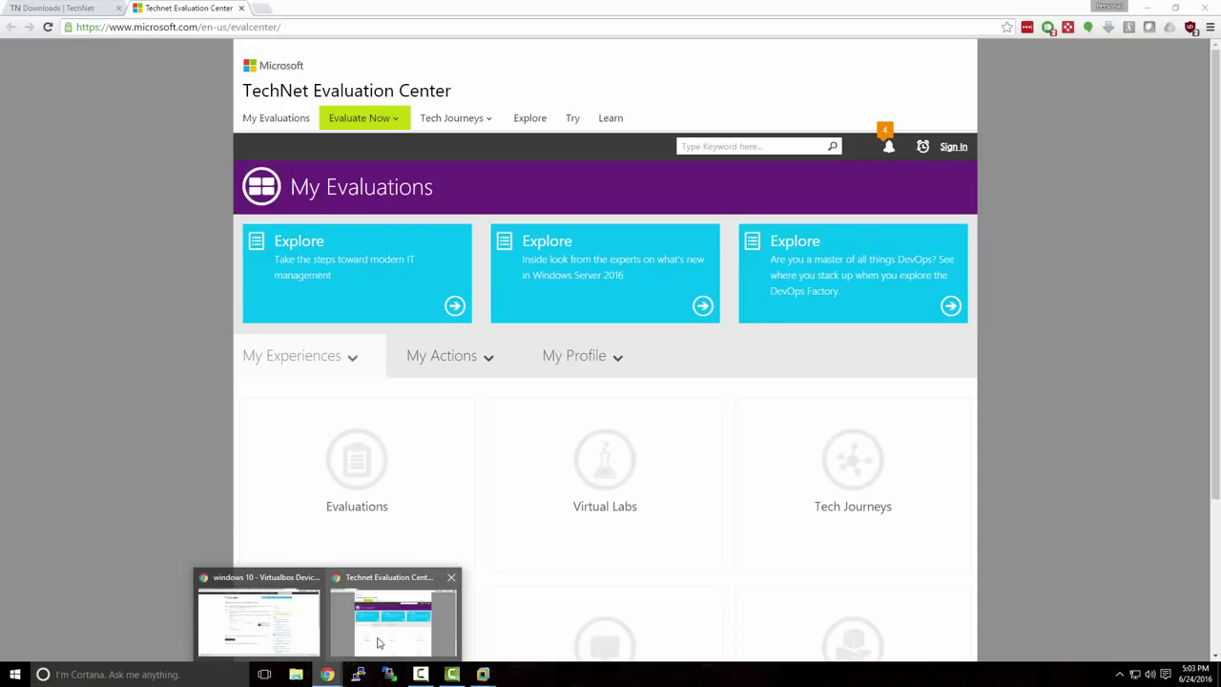
left_click(378, 643)
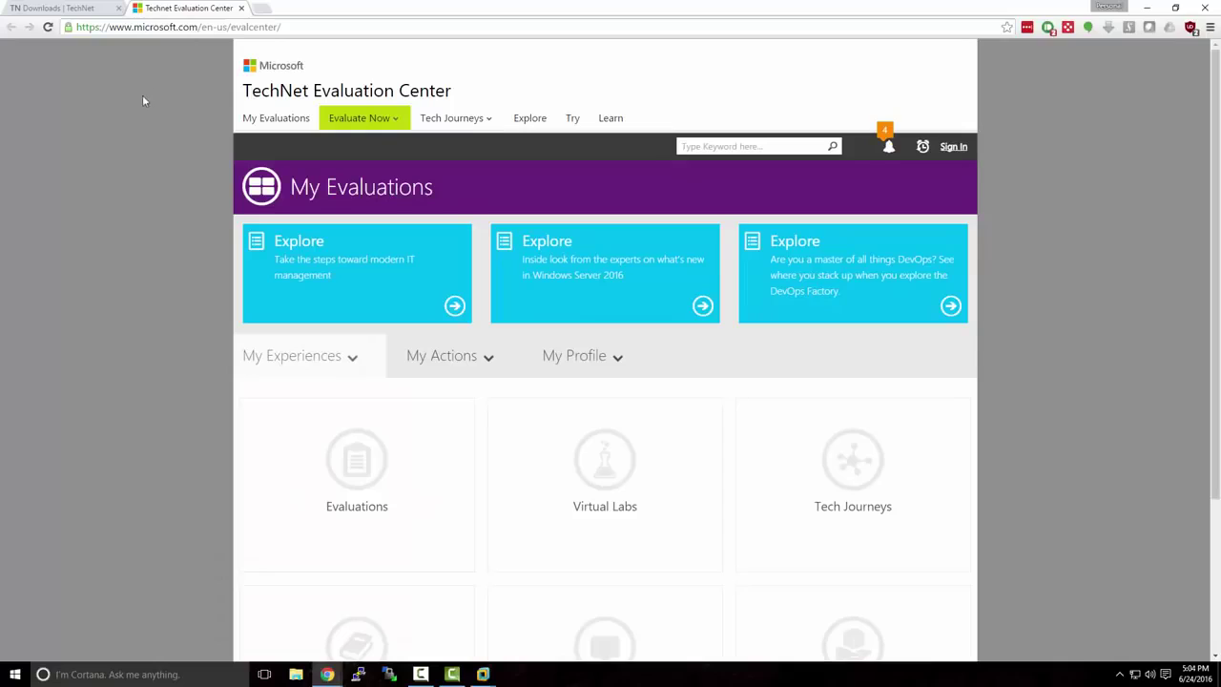
Open the Windows Server 2012 R2 evaluation from the Evaluate Now product list
left_click_drag(135, 26, 305, 33)
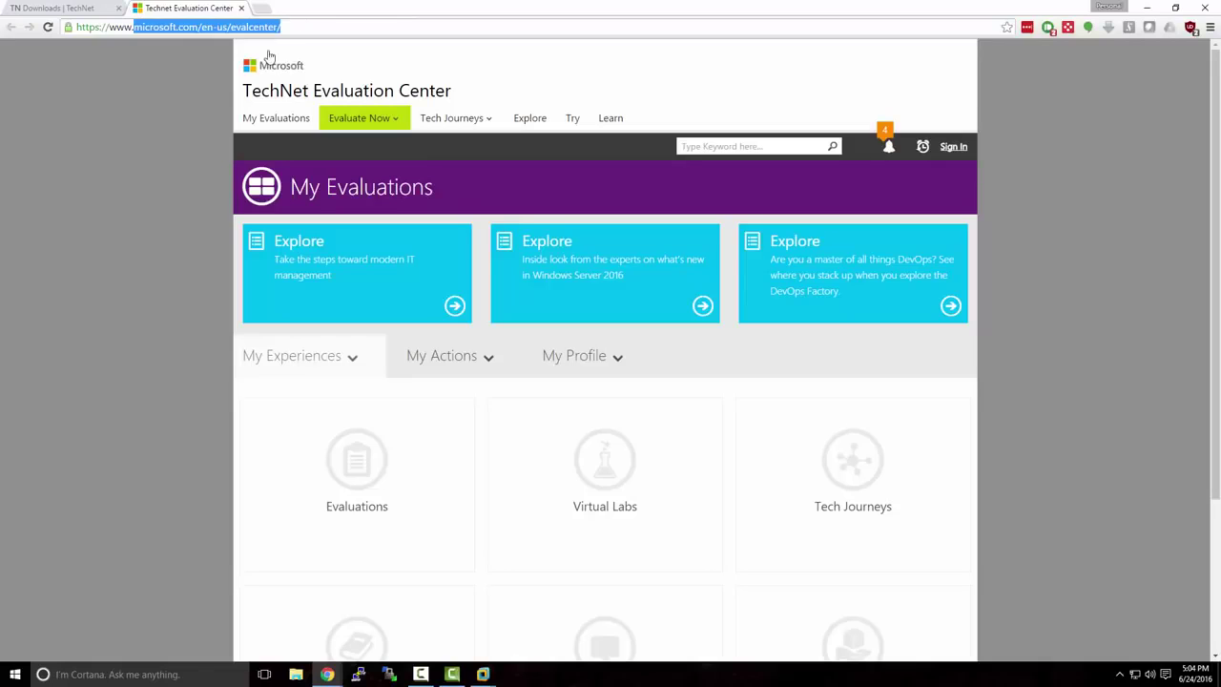
left_click(219, 90)
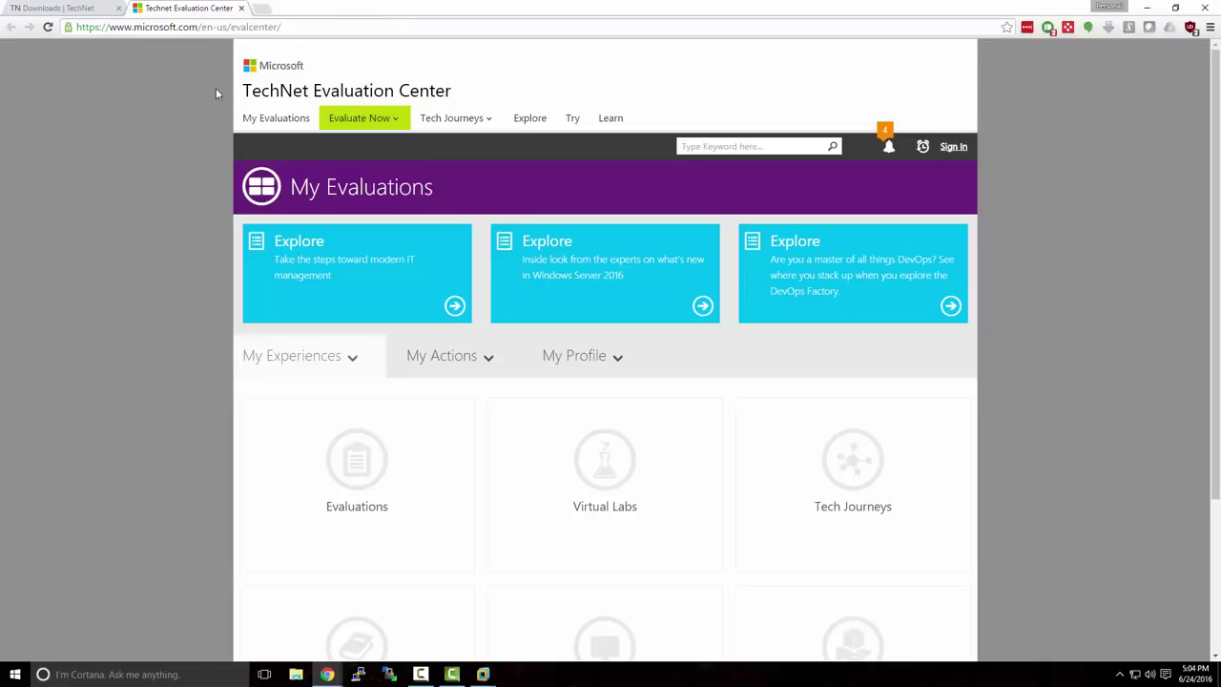
left_click(400, 122)
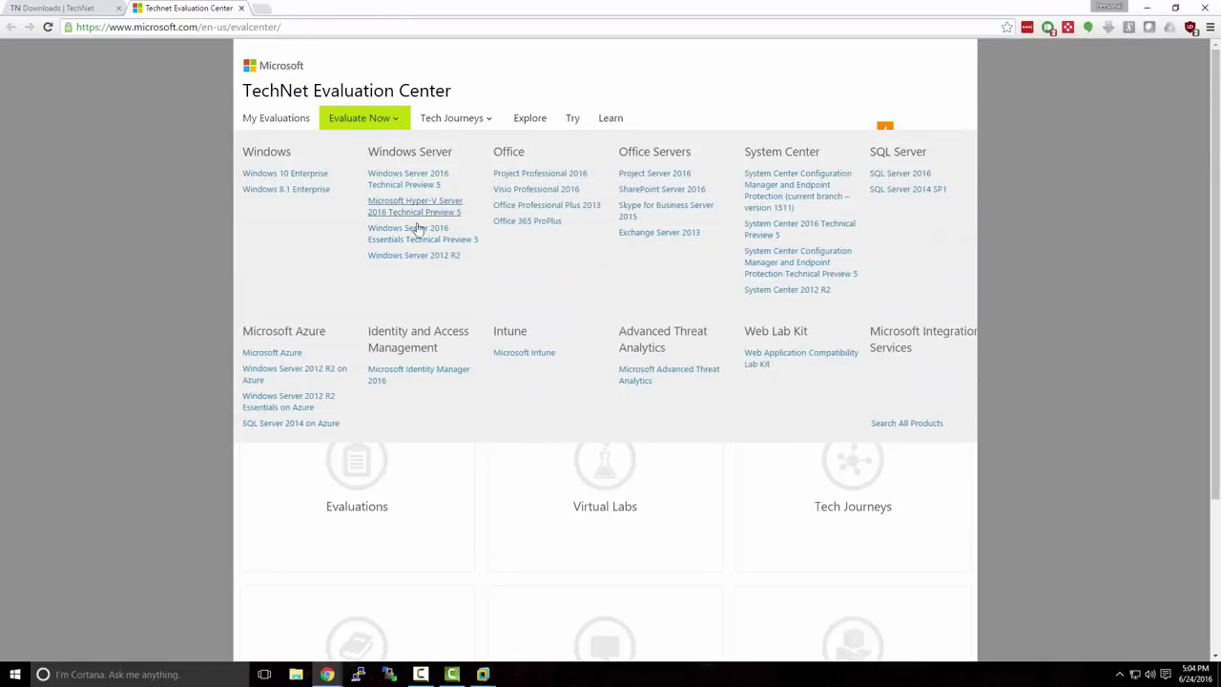
left_click(420, 256)
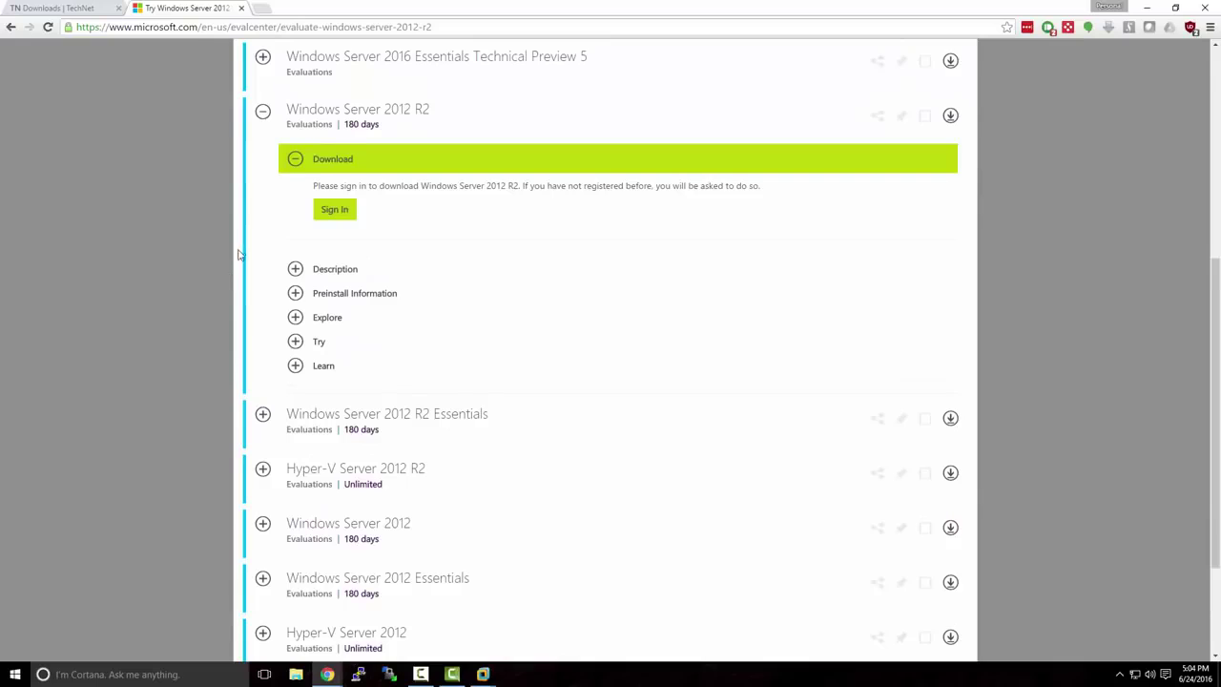
Sign in with the account password to reach the Windows Server 2012 R2 download
scroll(239, 255, "up", 1)
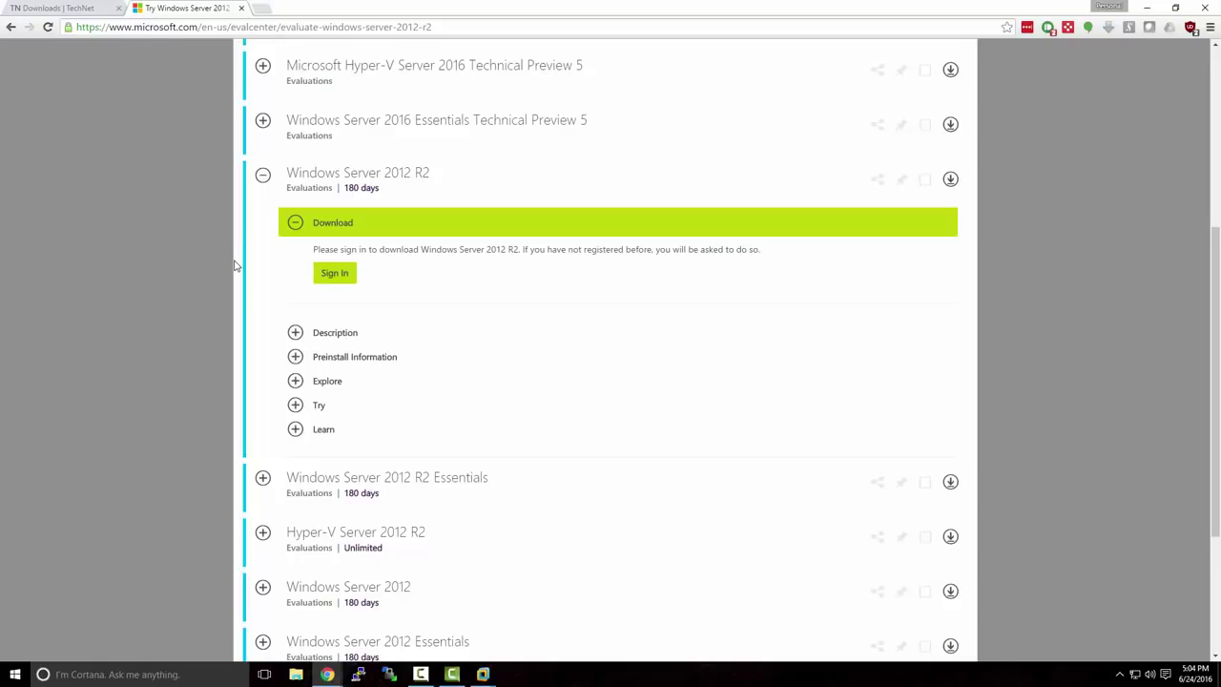
left_click(333, 277)
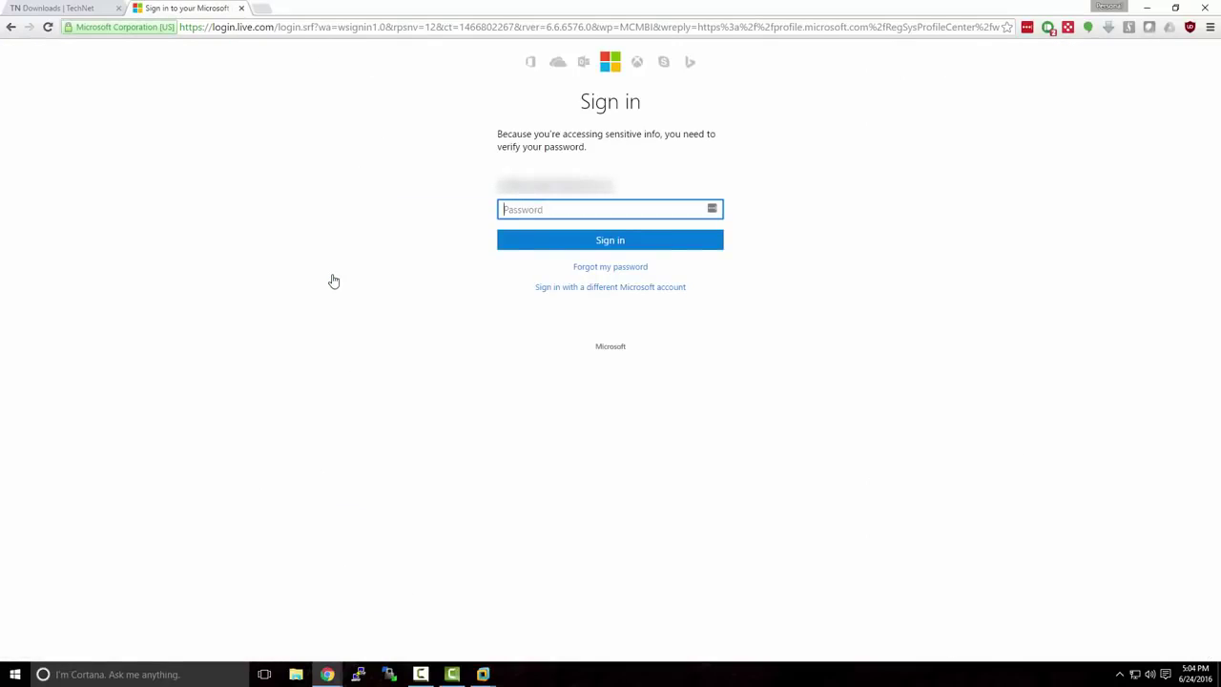
type("••••••••••••")
key("Return")
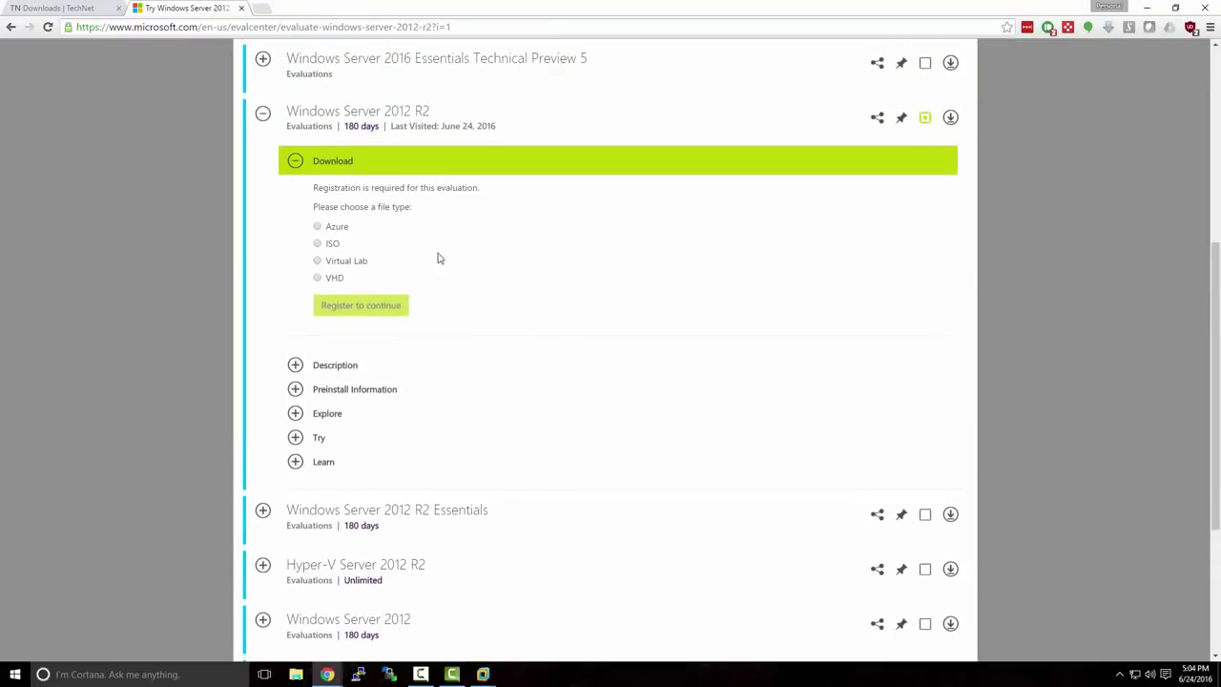
Choose ISO as the file type, set the primary role to Other, and submit the registration form
left_click(317, 244)
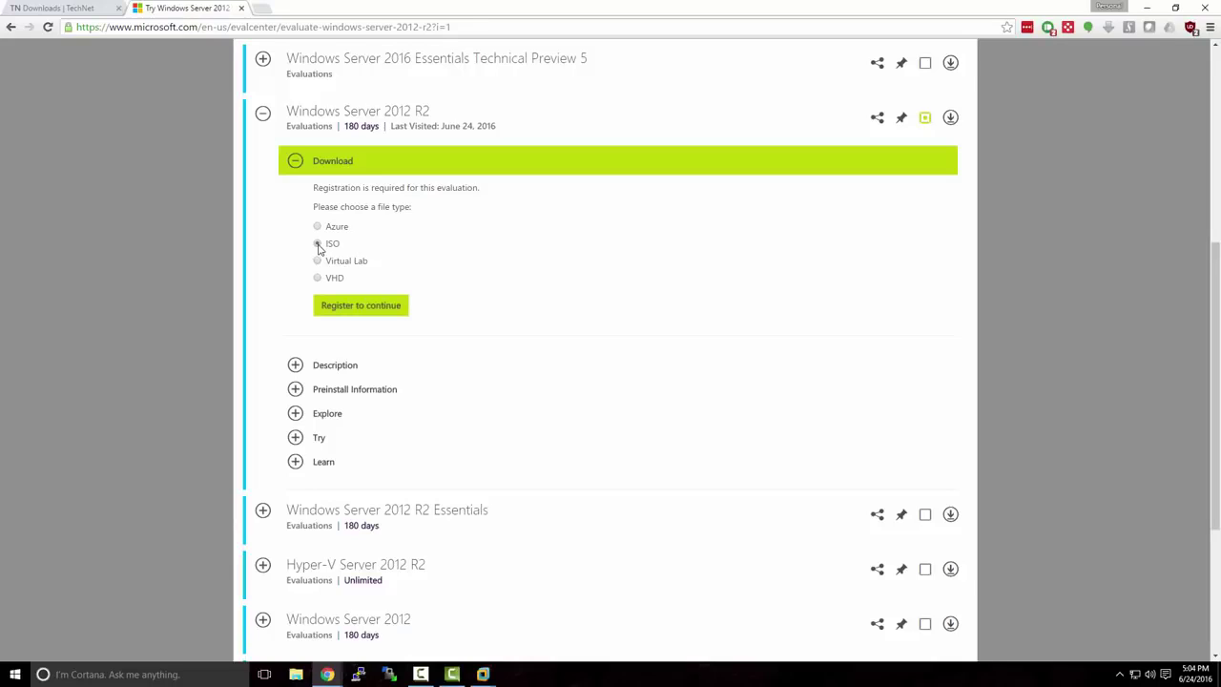
left_click(346, 306)
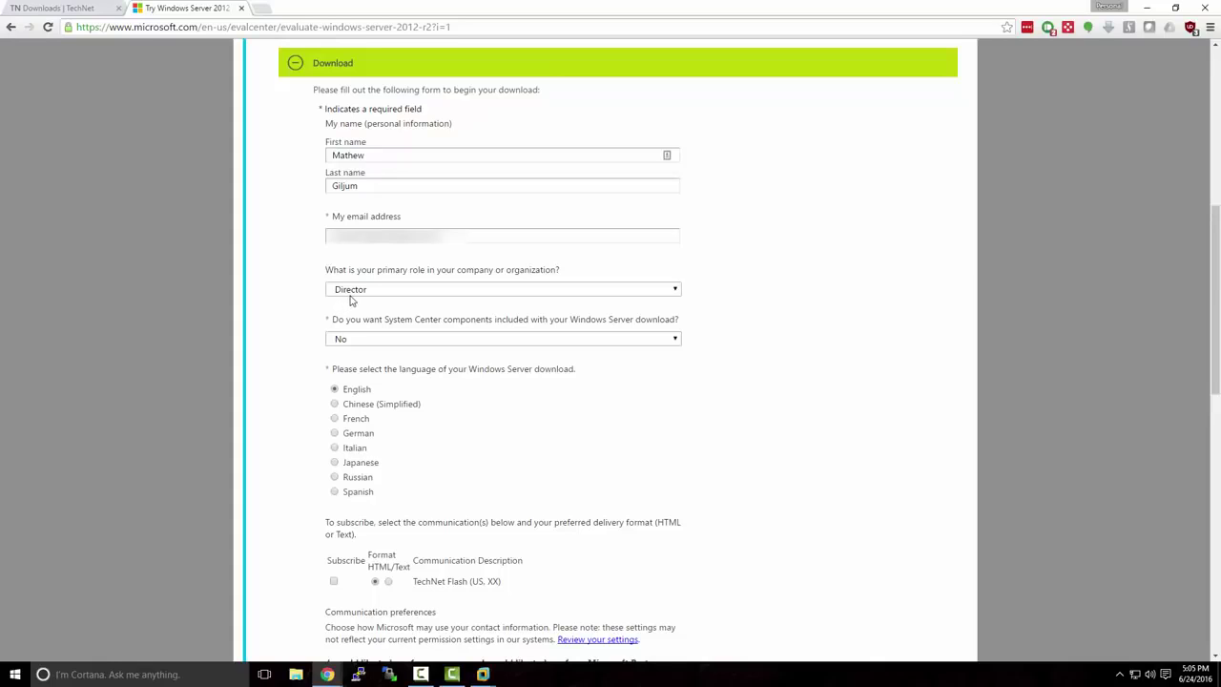
left_click(344, 290)
scroll(421, 363, "down", 5)
scroll(421, 363, "down", 5)
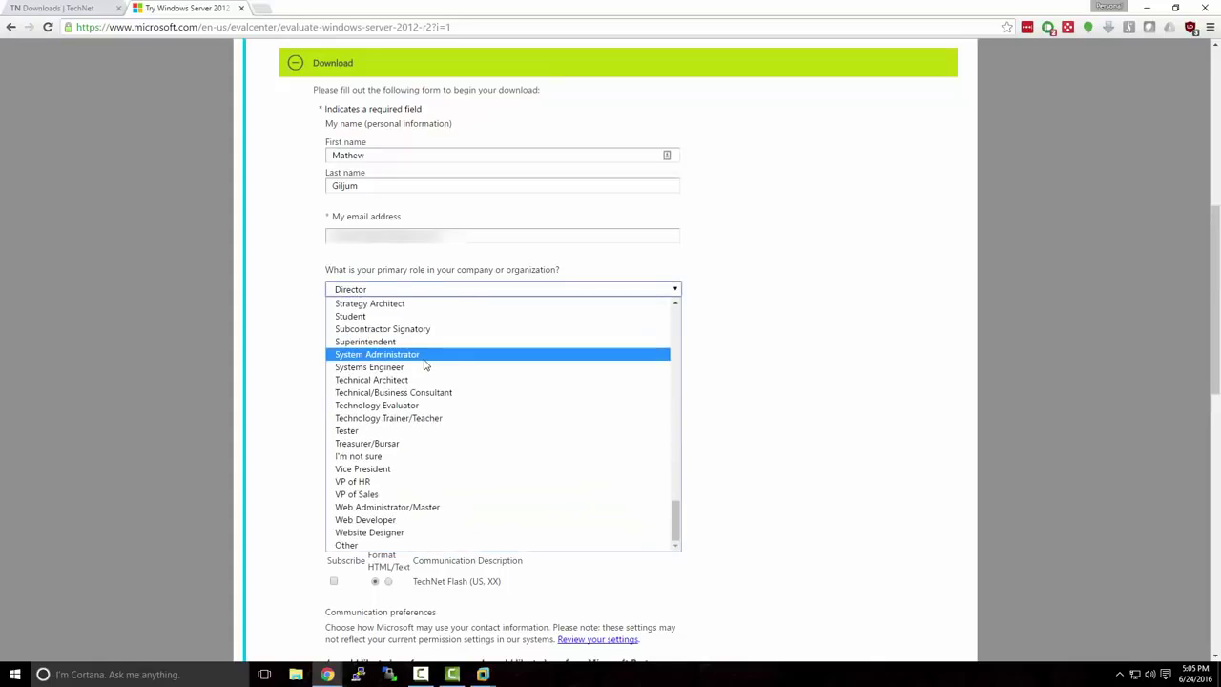
left_click(471, 546)
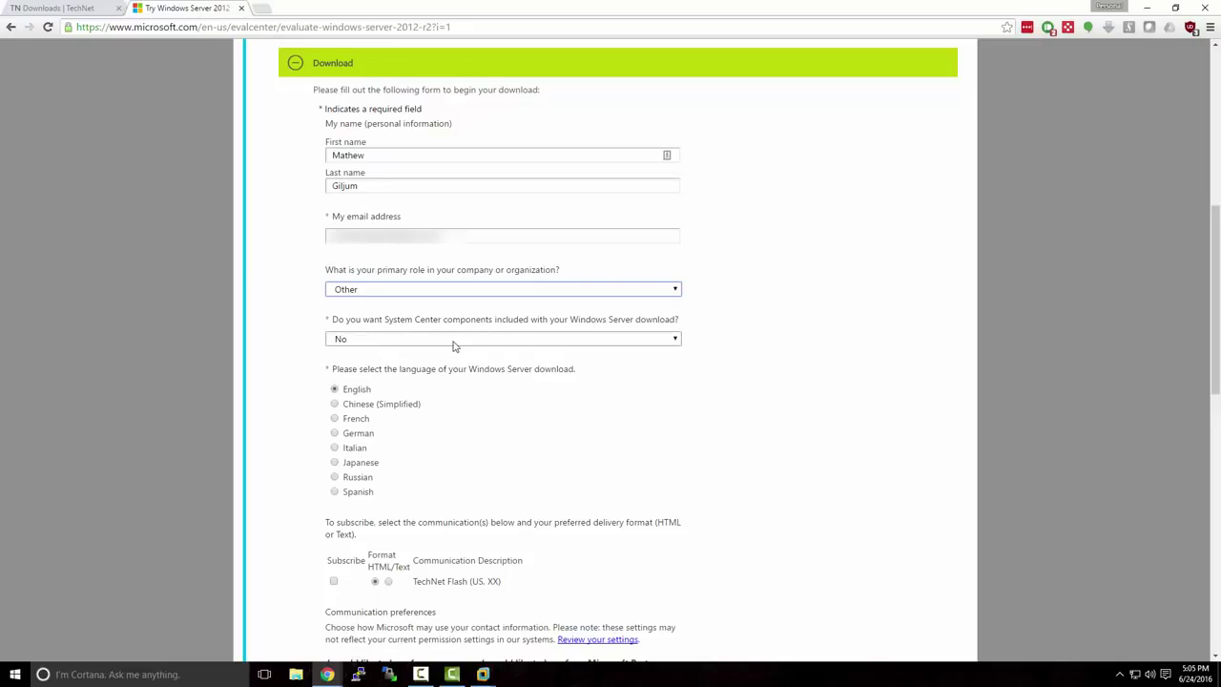
scroll(509, 382, "down", 3)
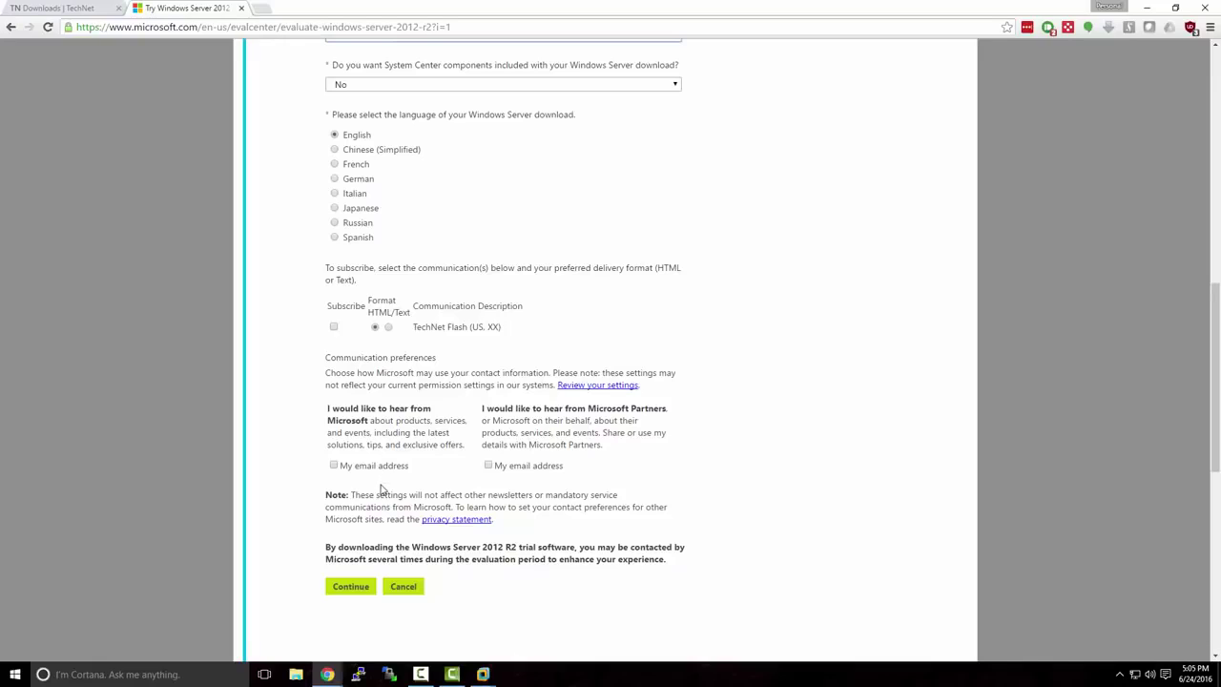
left_click(366, 589)
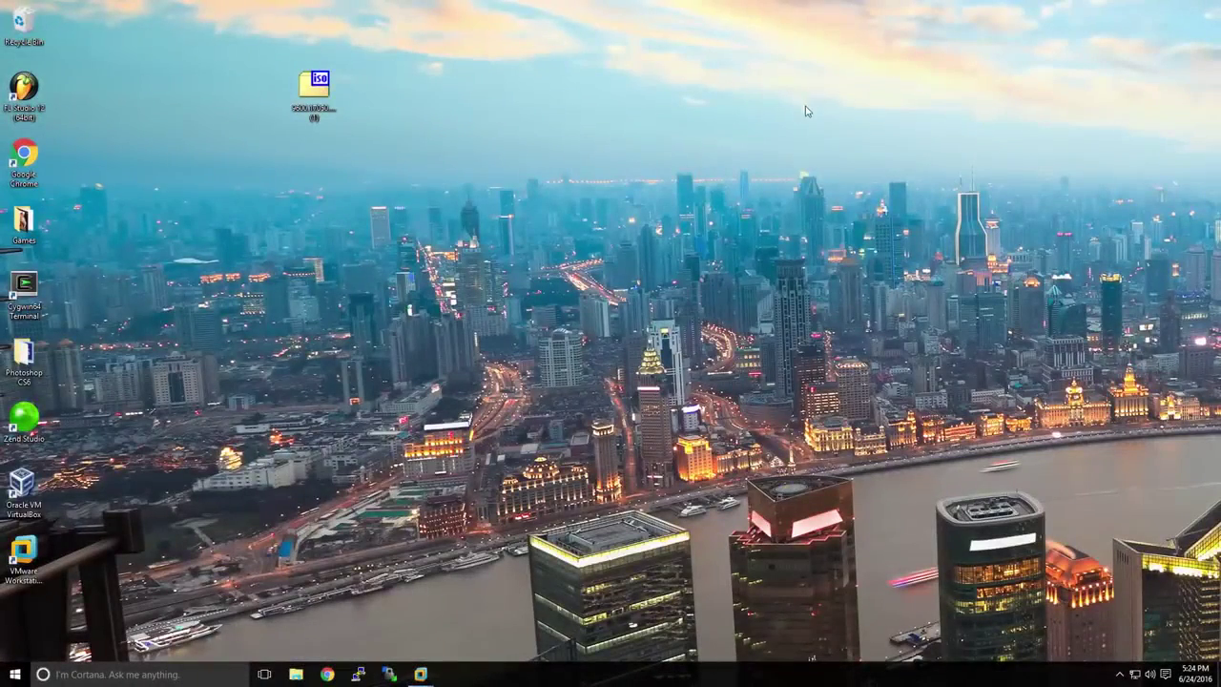
Start a typical new virtual machine using the Windows Server 2012 R2 ISO as installer image
left_click(324, 92)
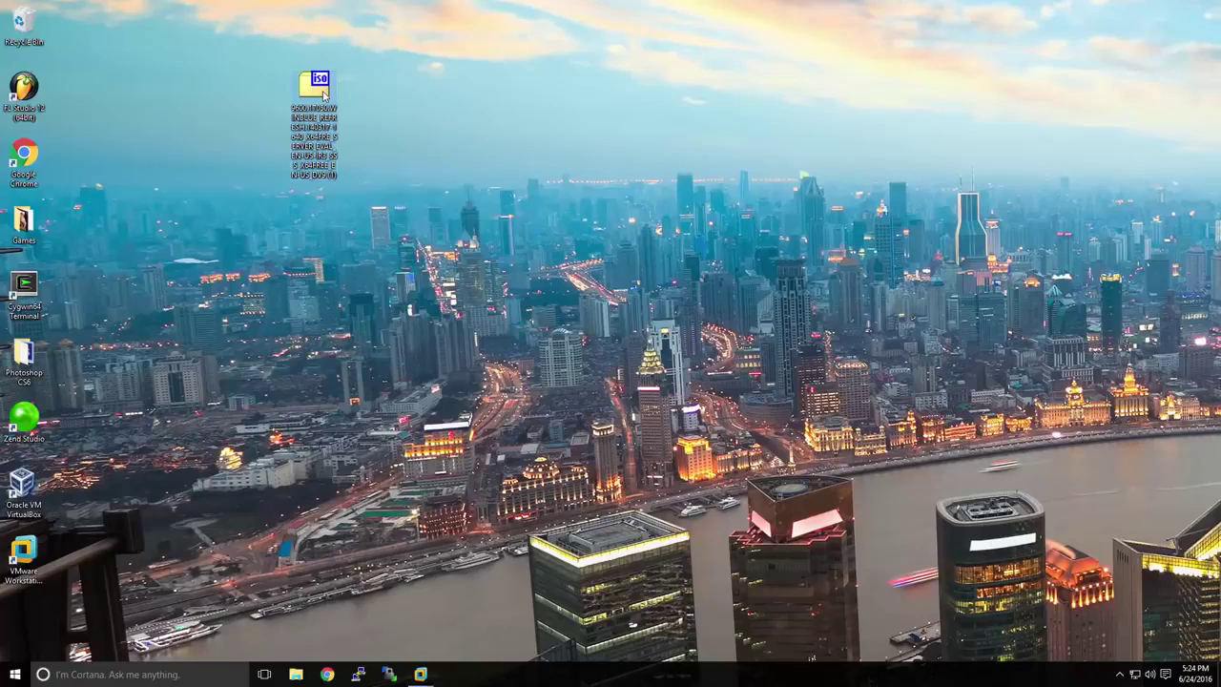
left_click(421, 674)
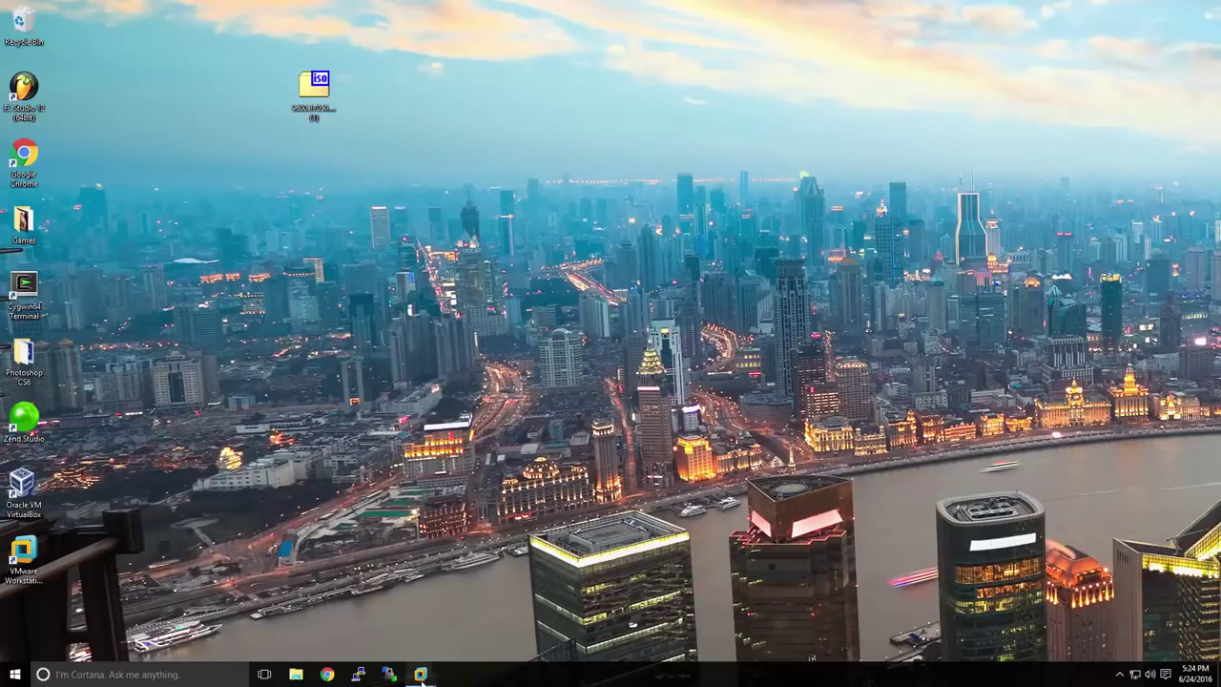
left_click(379, 624)
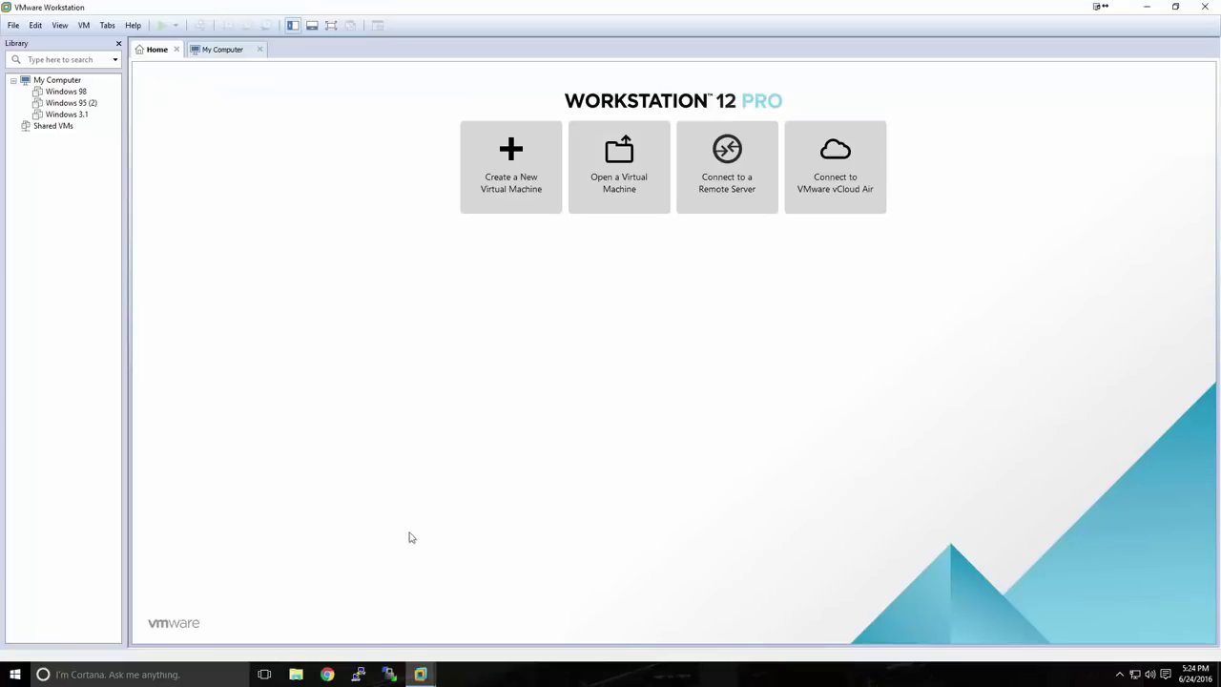
left_click(509, 198)
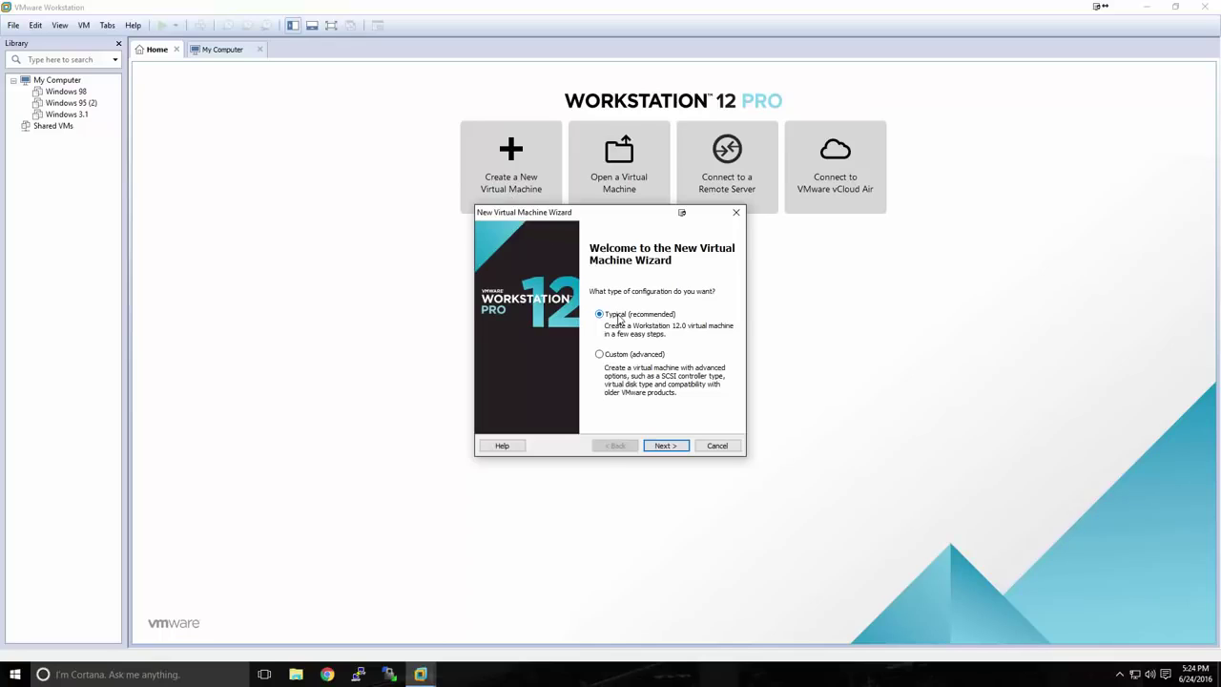
left_click(657, 445)
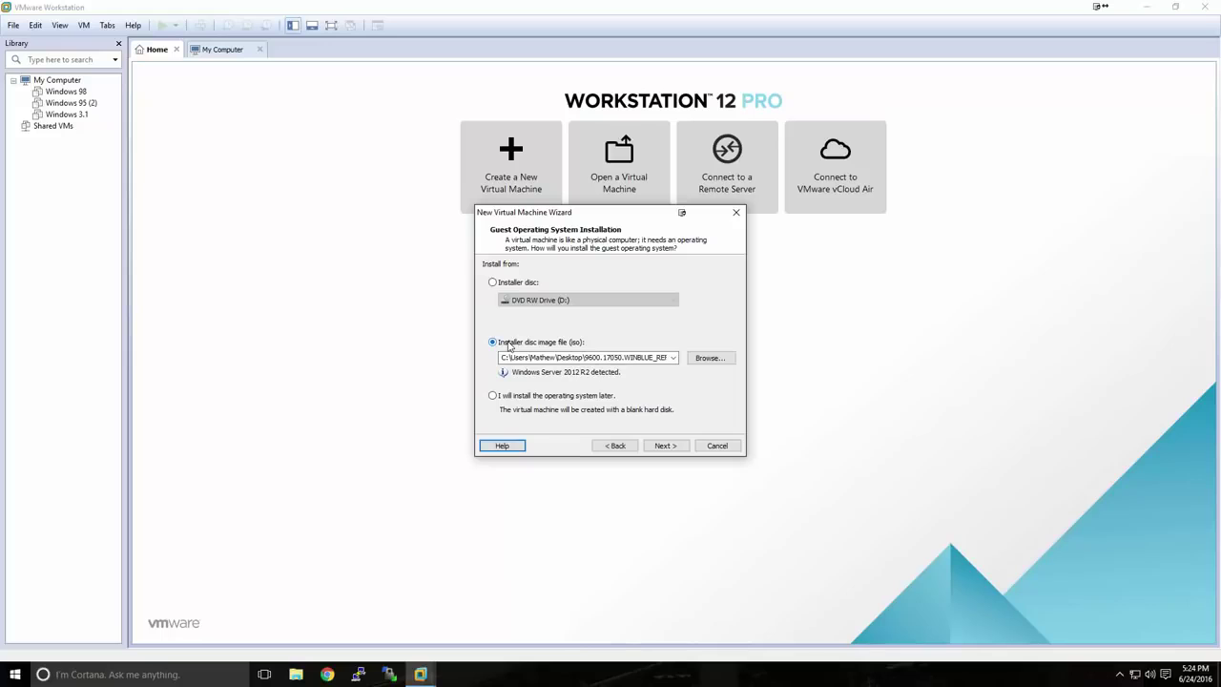
left_click(698, 357)
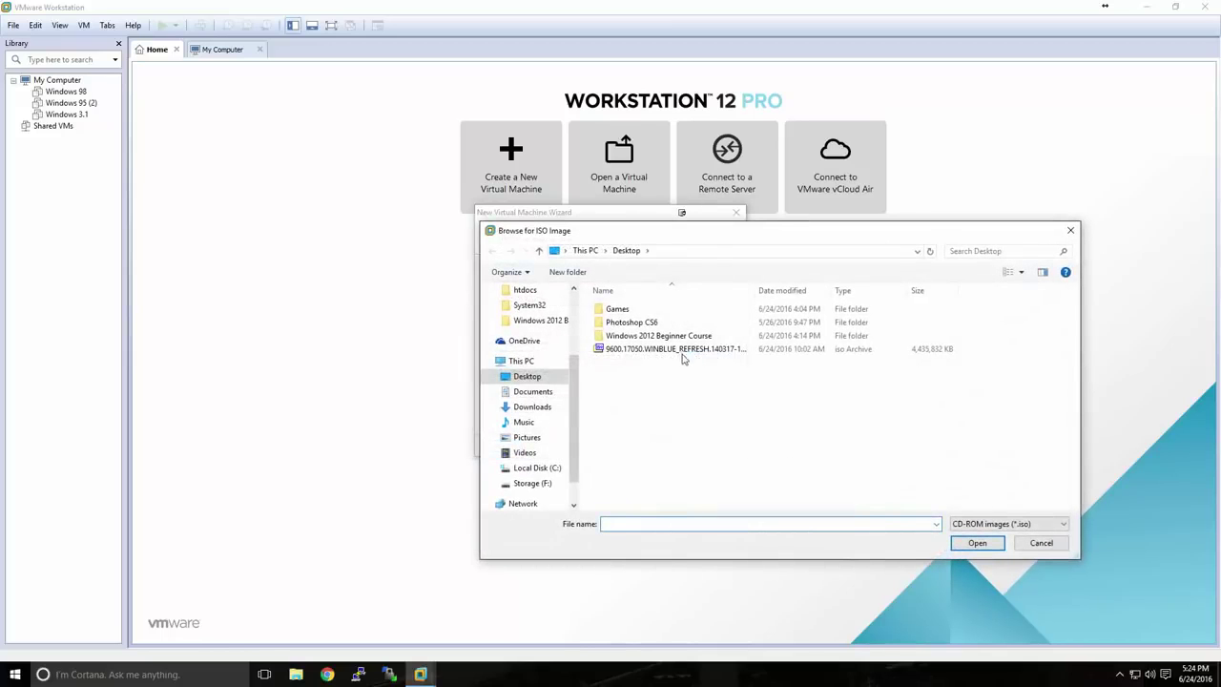
left_click(683, 359)
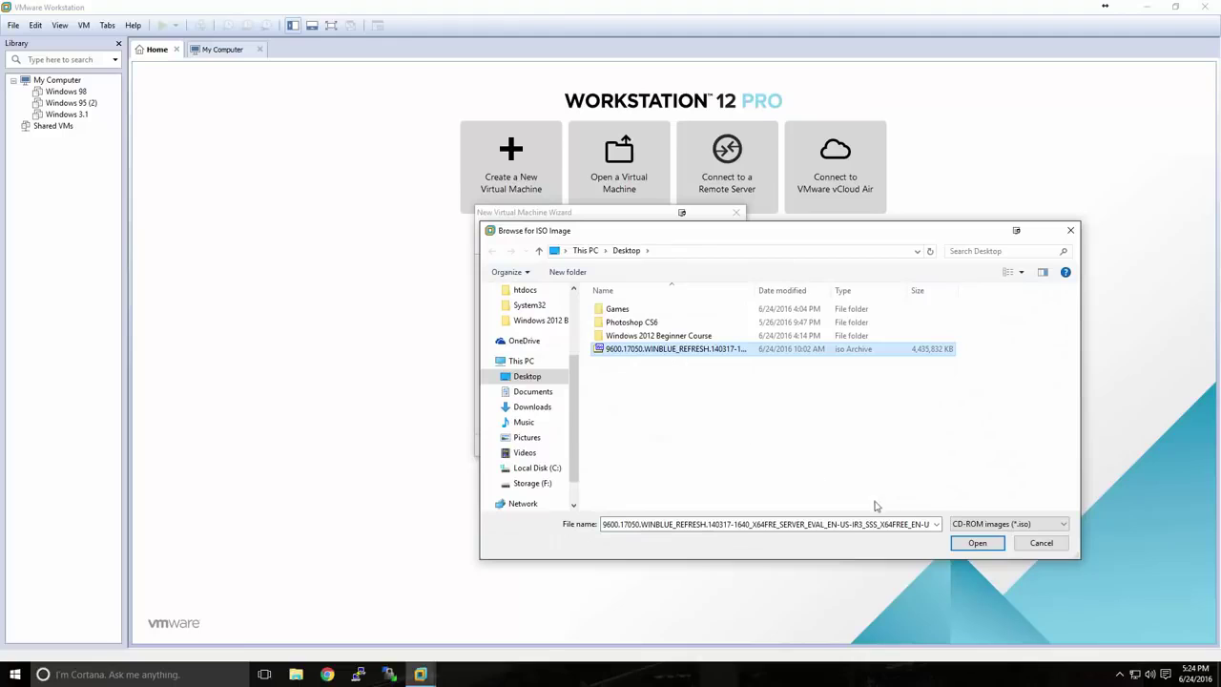
left_click(977, 542)
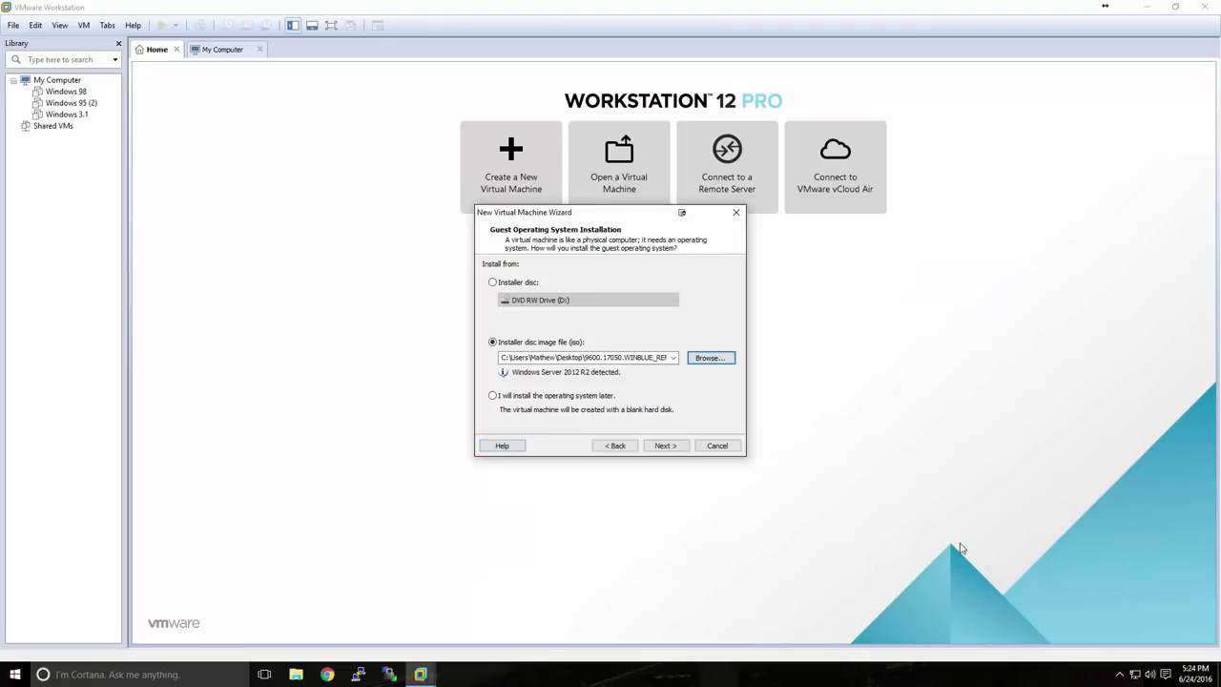
Keep the name Windows Server 2012 in F:\VMs, set the disk capacity, and reach the summary
left_click(668, 446)
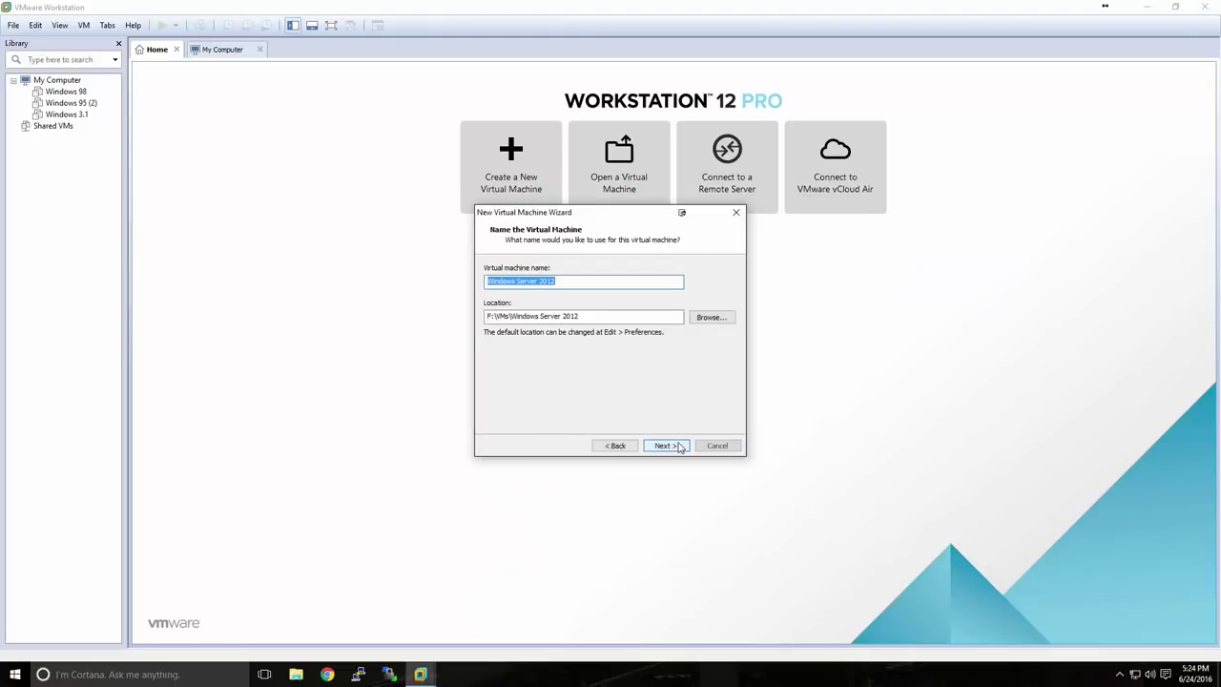
left_click(557, 282)
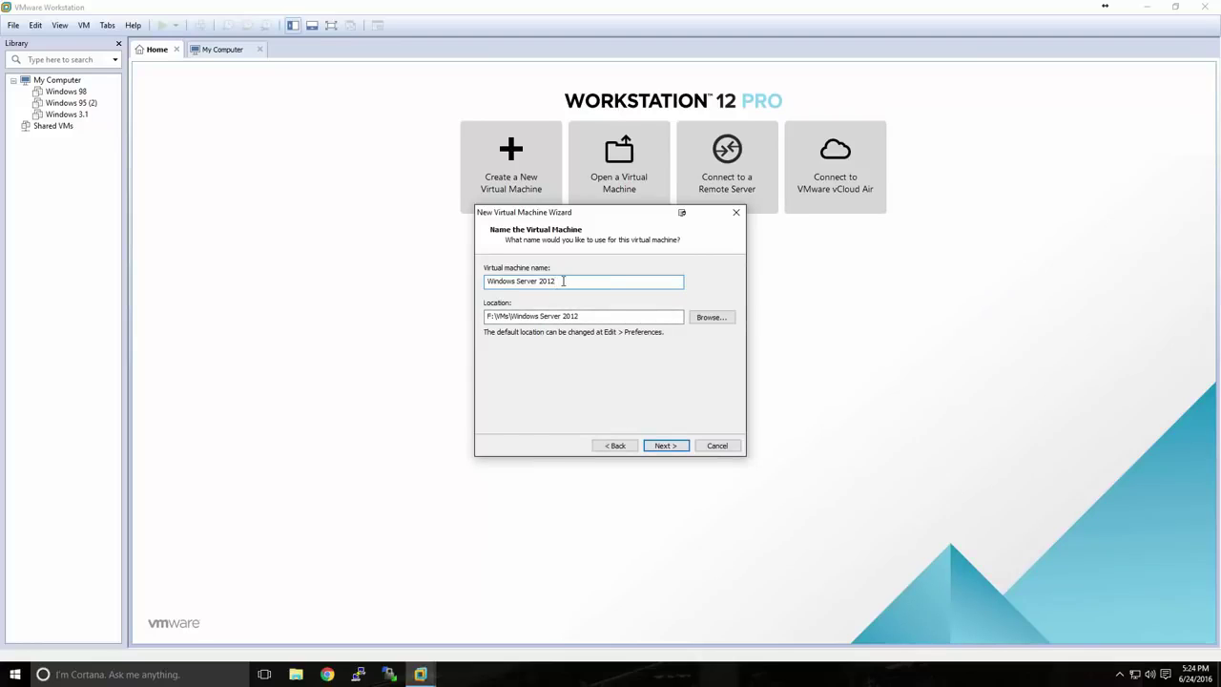
left_click_drag(580, 315, 480, 320)
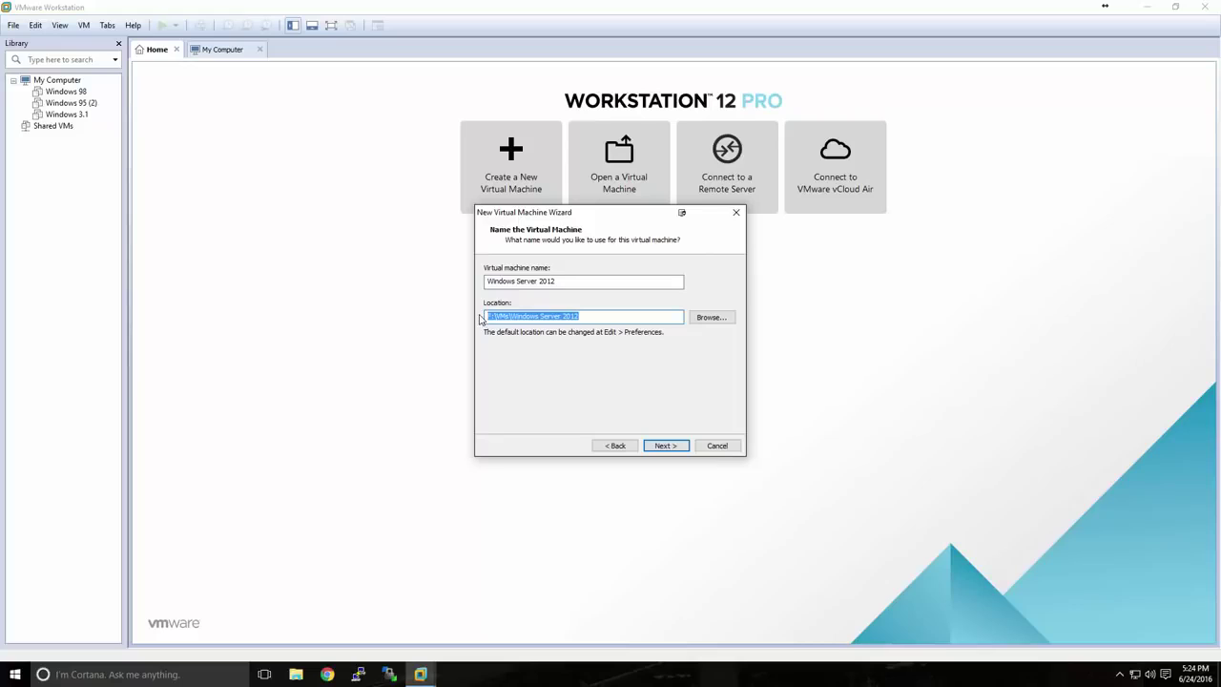
left_click(596, 319)
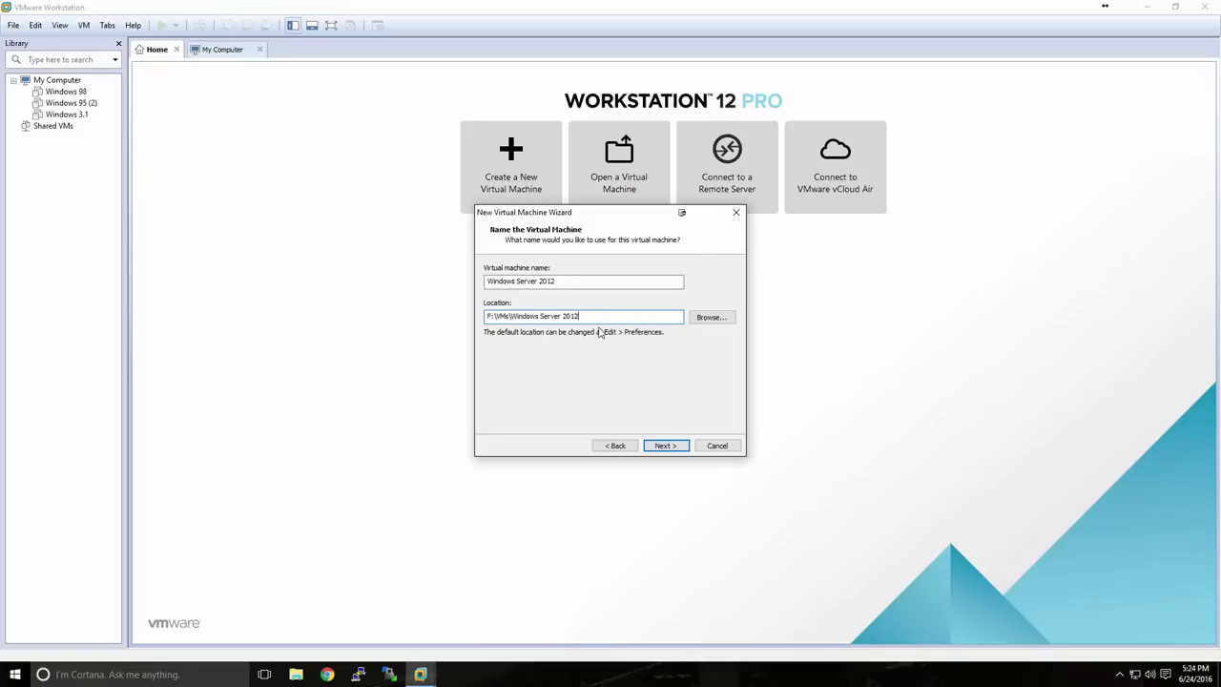
left_click(668, 446)
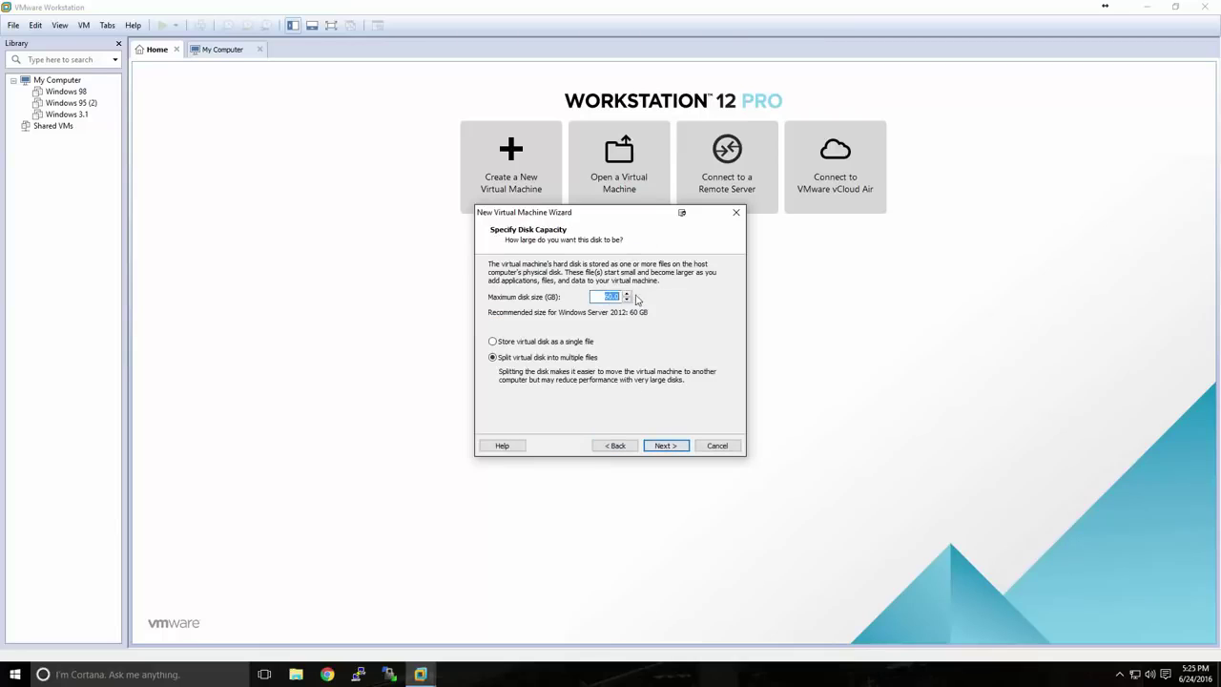
type("50.0")
left_click(666, 446)
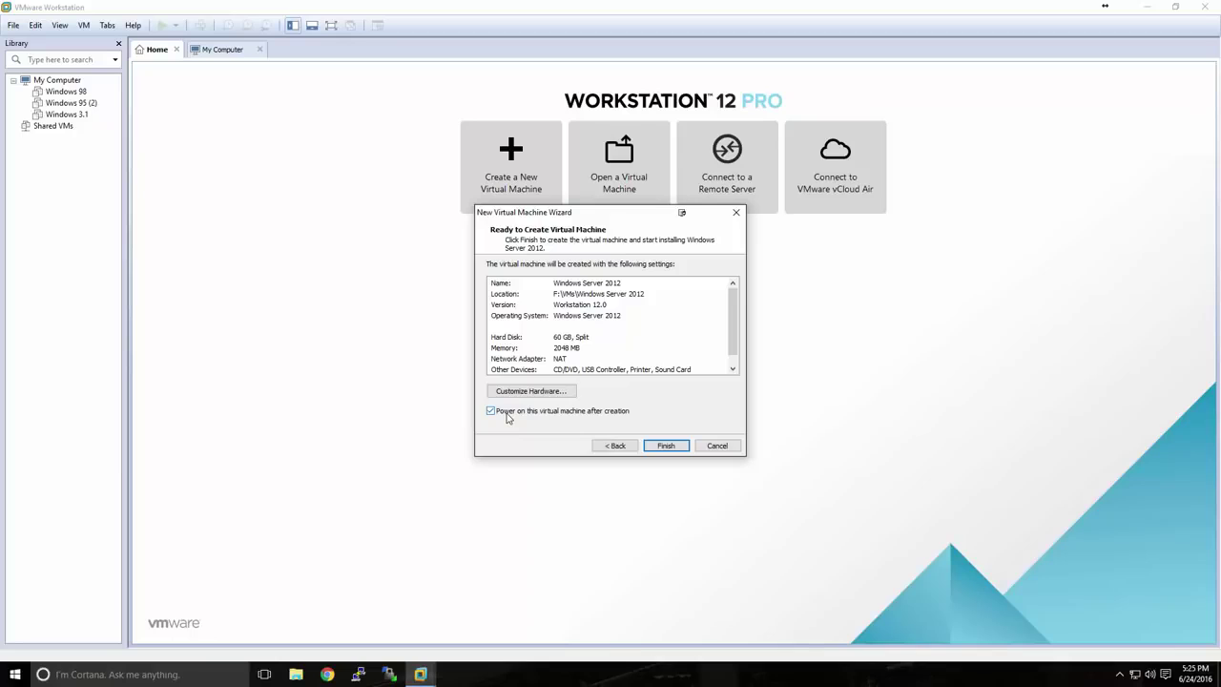
Create the VM with power-on-after-creation unchecked, then power on the Windows Server 2012 machine
left_click(506, 415)
left_click(656, 447)
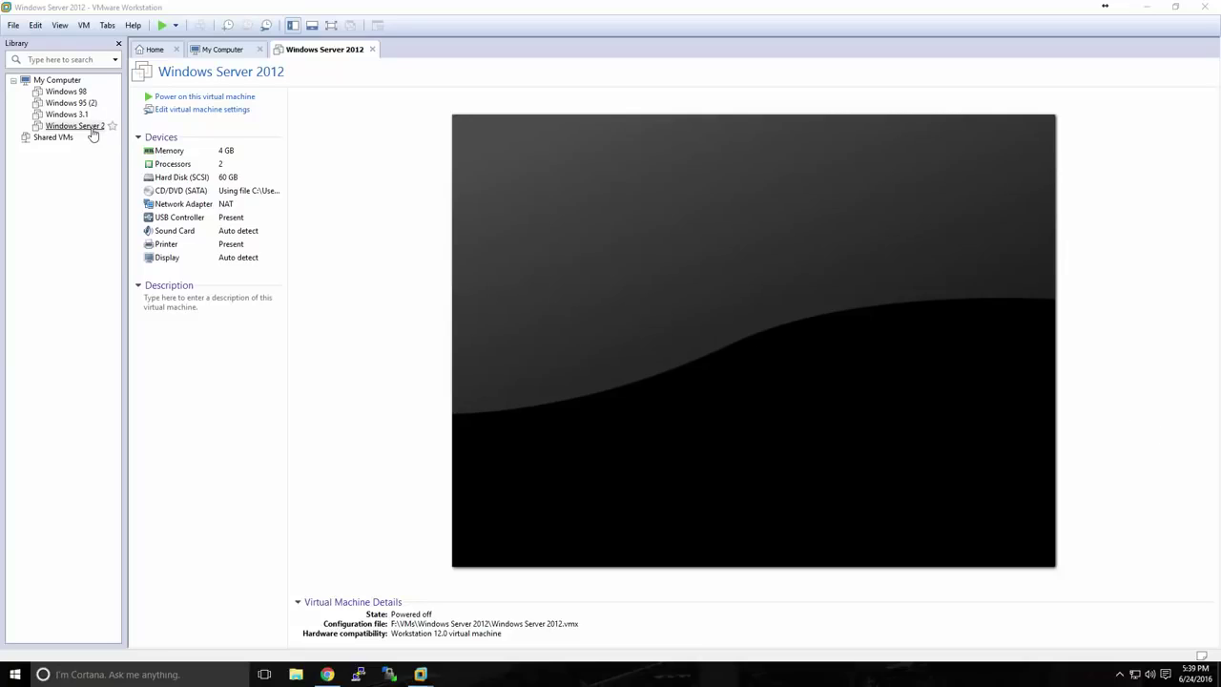
left_click(181, 99)
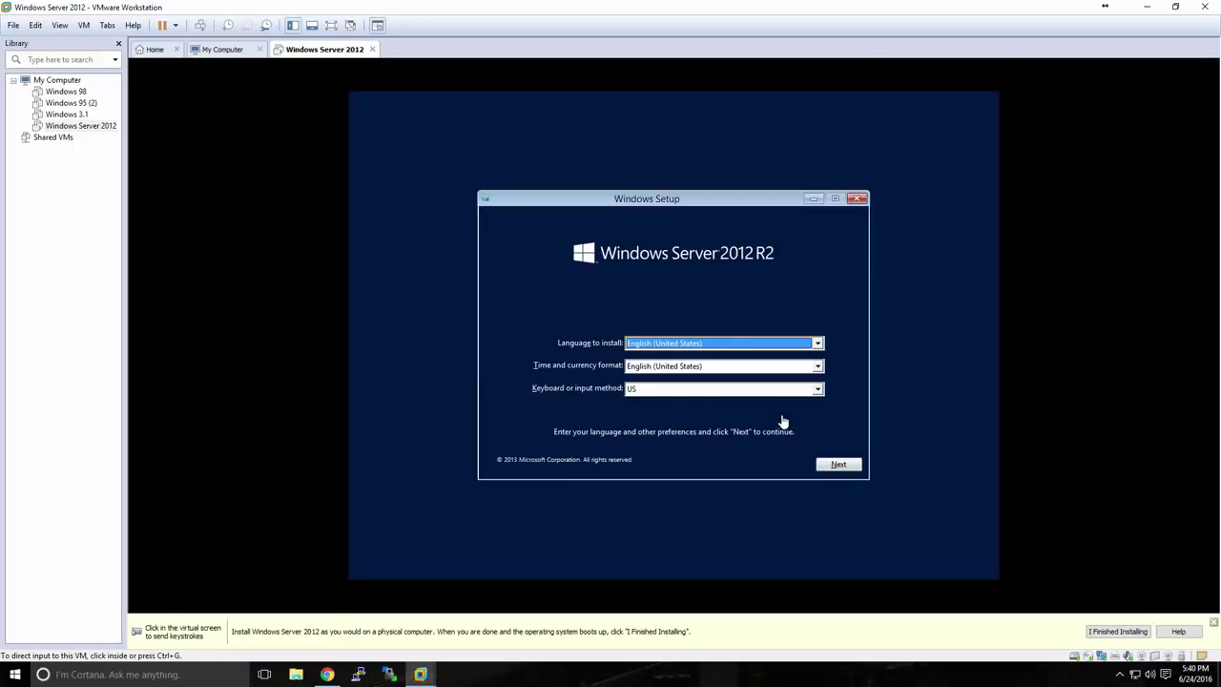
Begin installation with default language settings and pick Standard Evaluation (Server with a GUI)
left_click(780, 420)
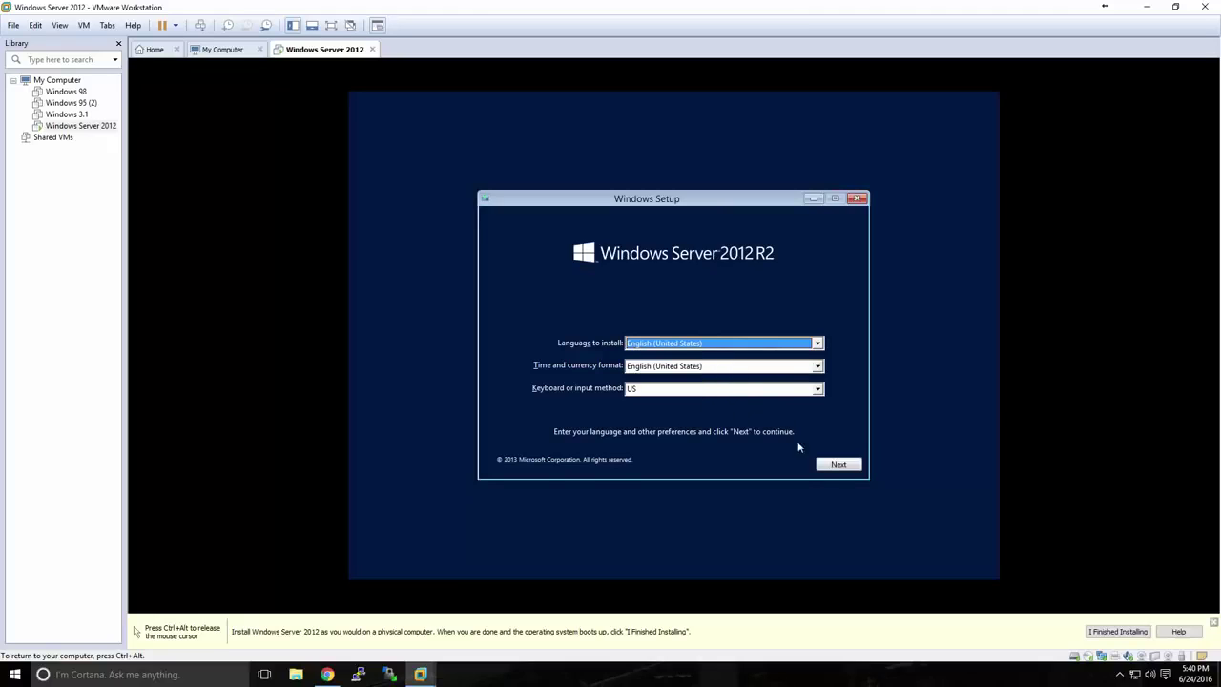
left_click(826, 466)
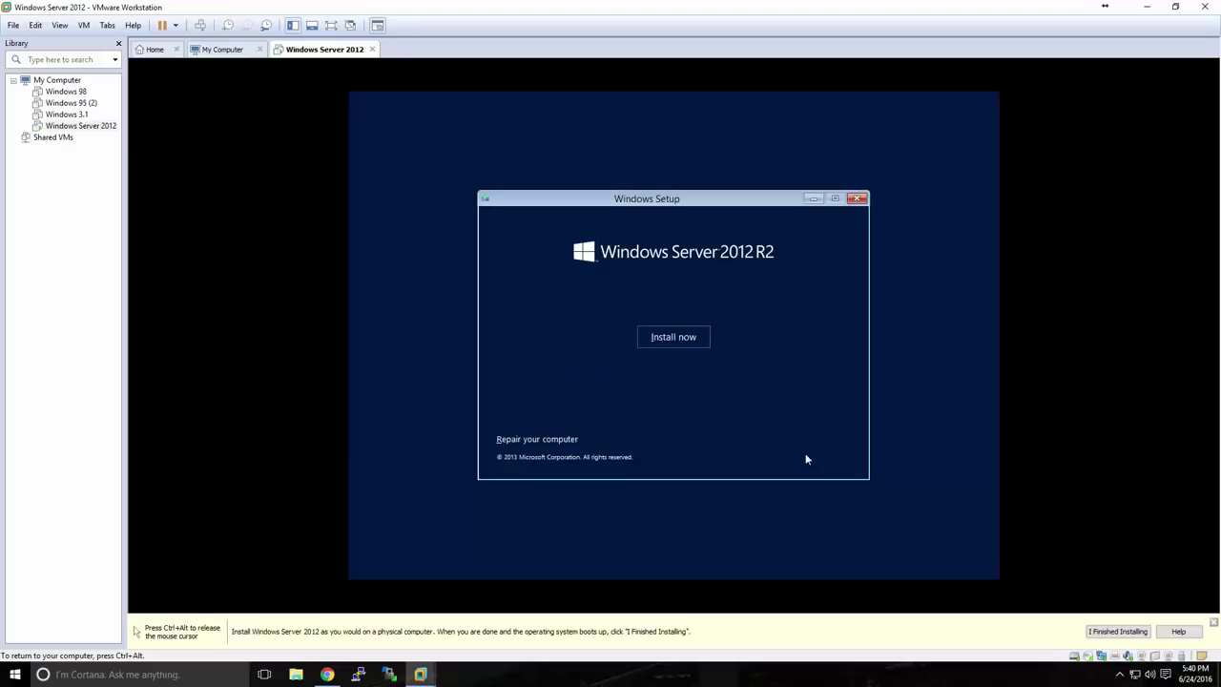
left_click(674, 338)
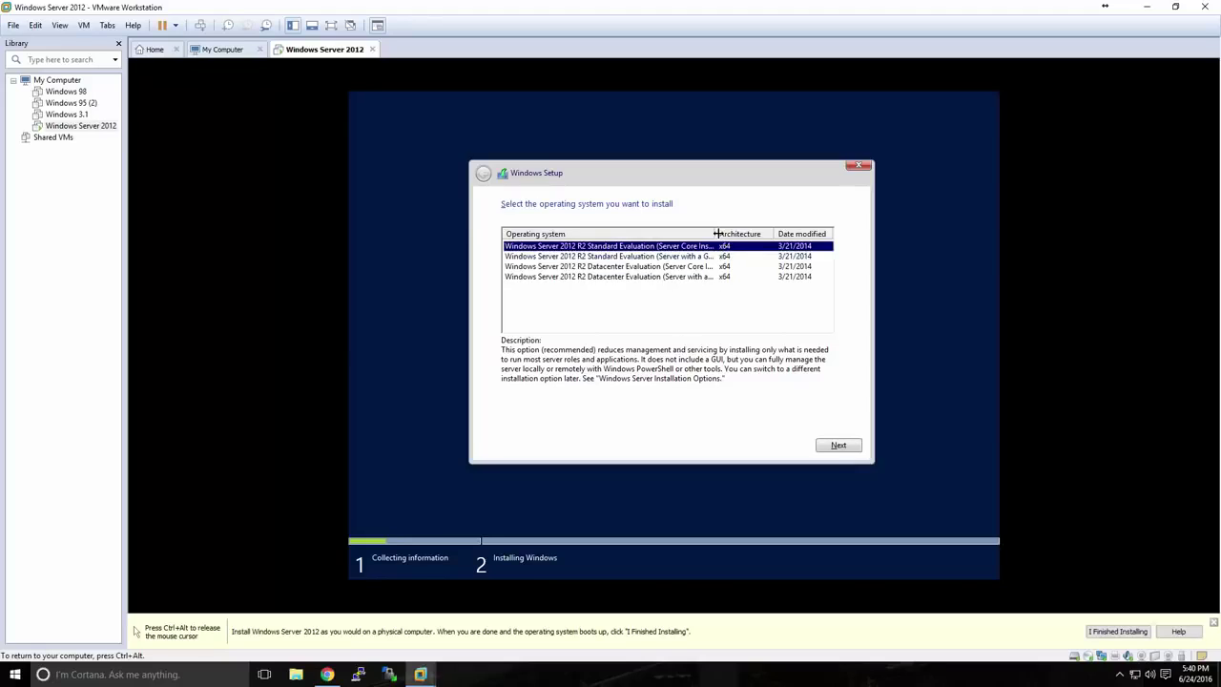
left_click_drag(714, 234, 740, 235)
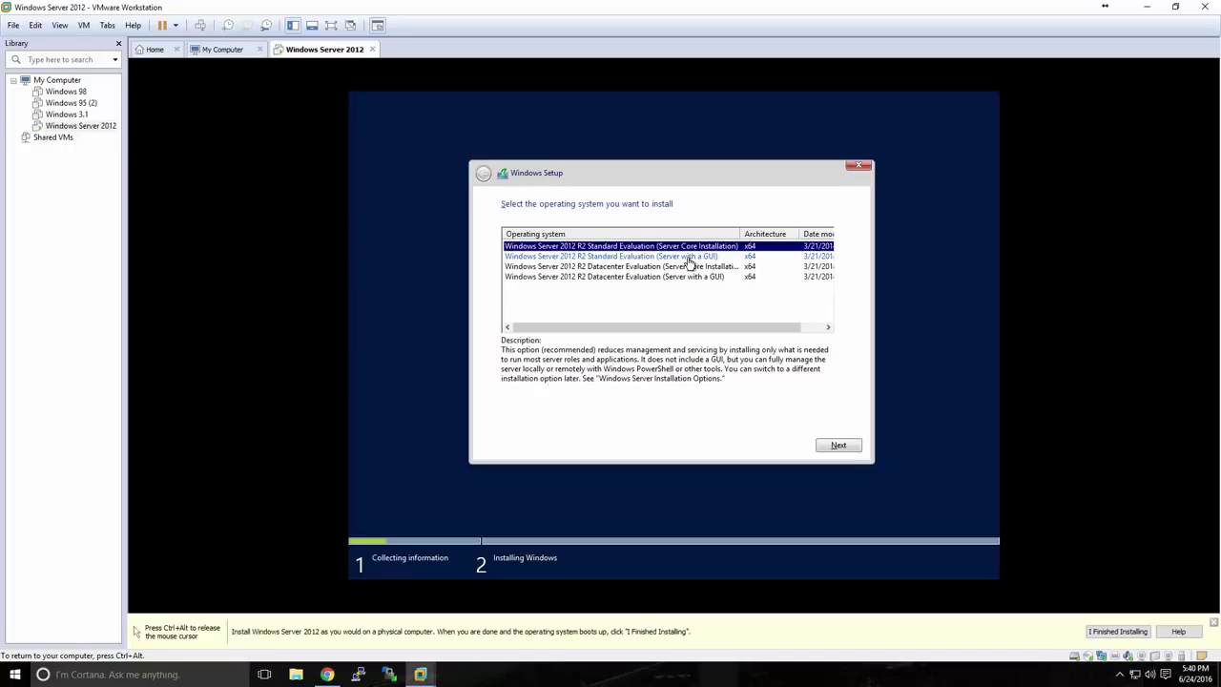
left_click(689, 257)
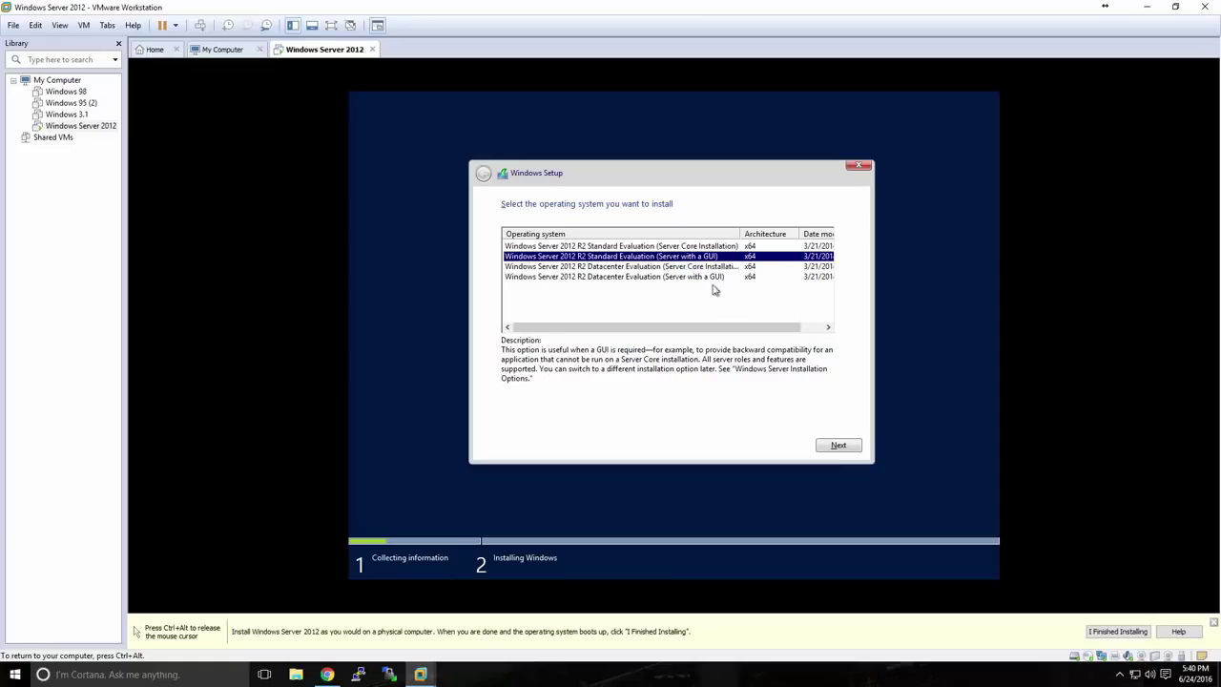
left_click(837, 447)
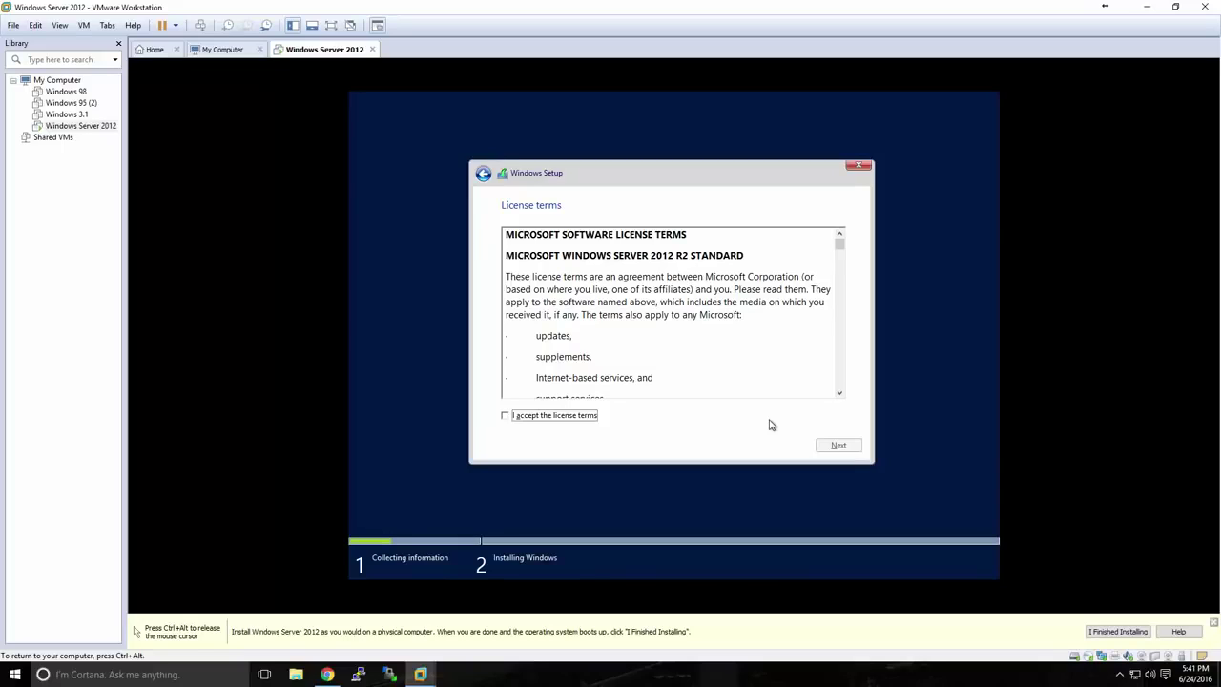
Accept the license terms and run a custom Windows-only install onto Drive 0's unallocated space
left_click(586, 417)
left_click(820, 448)
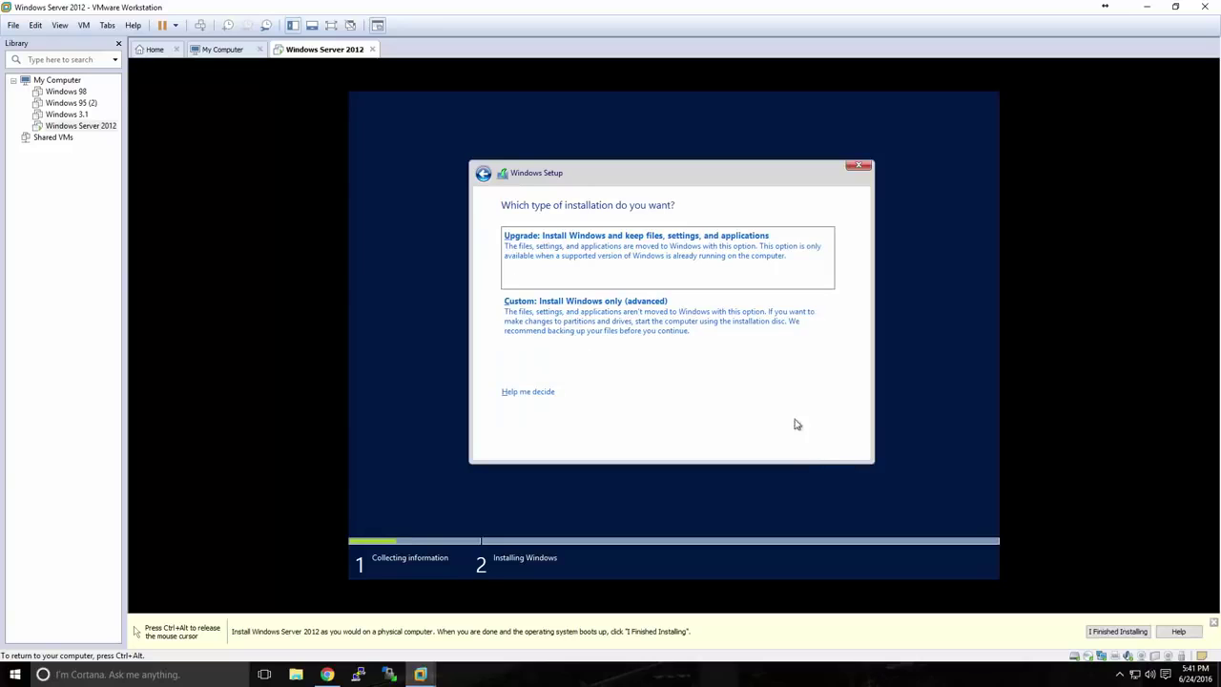
left_click(616, 318)
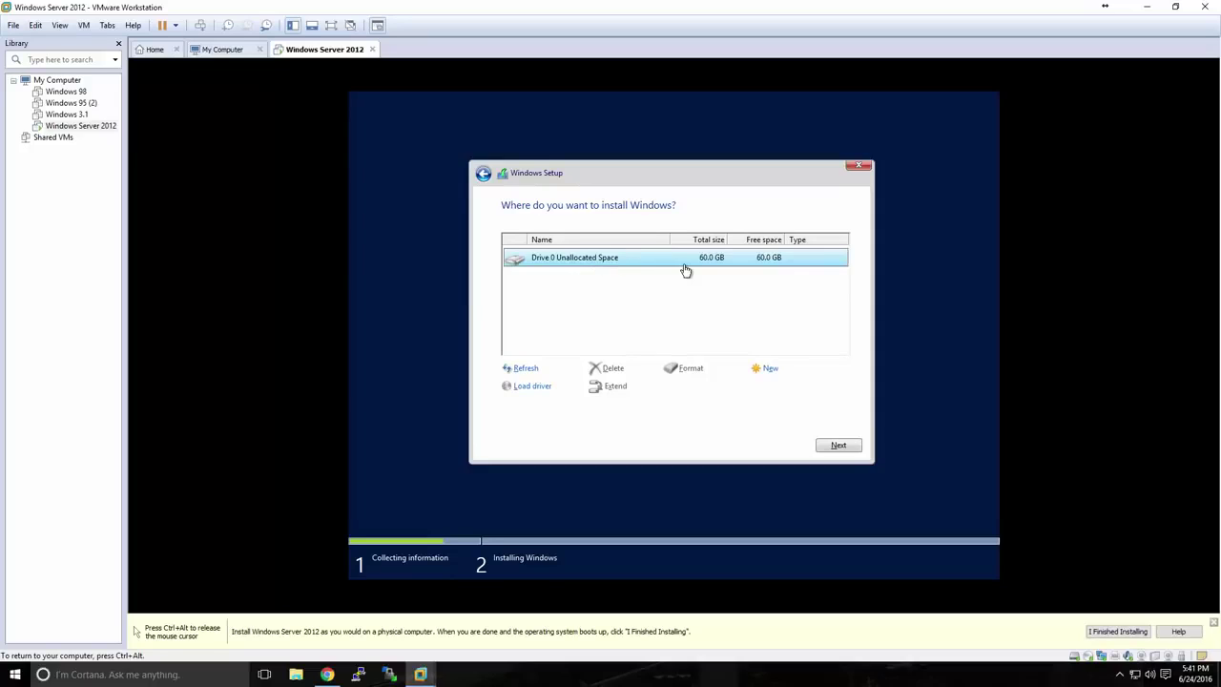
left_click(835, 446)
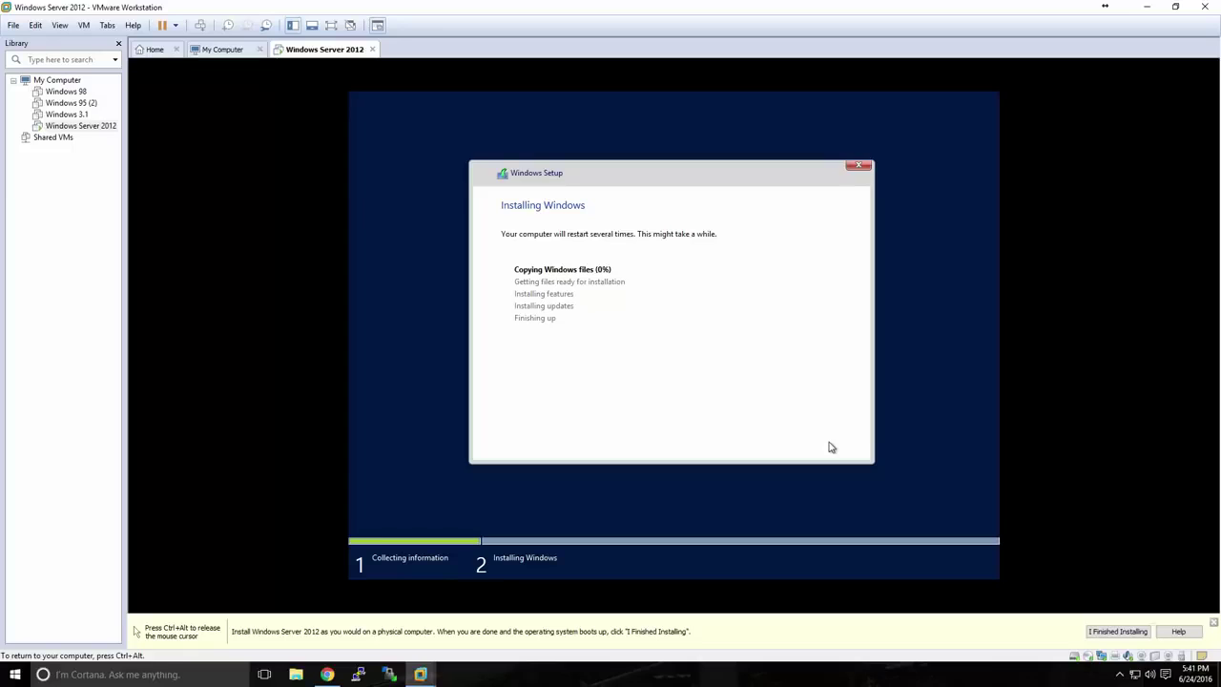
Enter and confirm the built-in Administrator password, finish setup, and release input to the host
key("ctrl+alt")
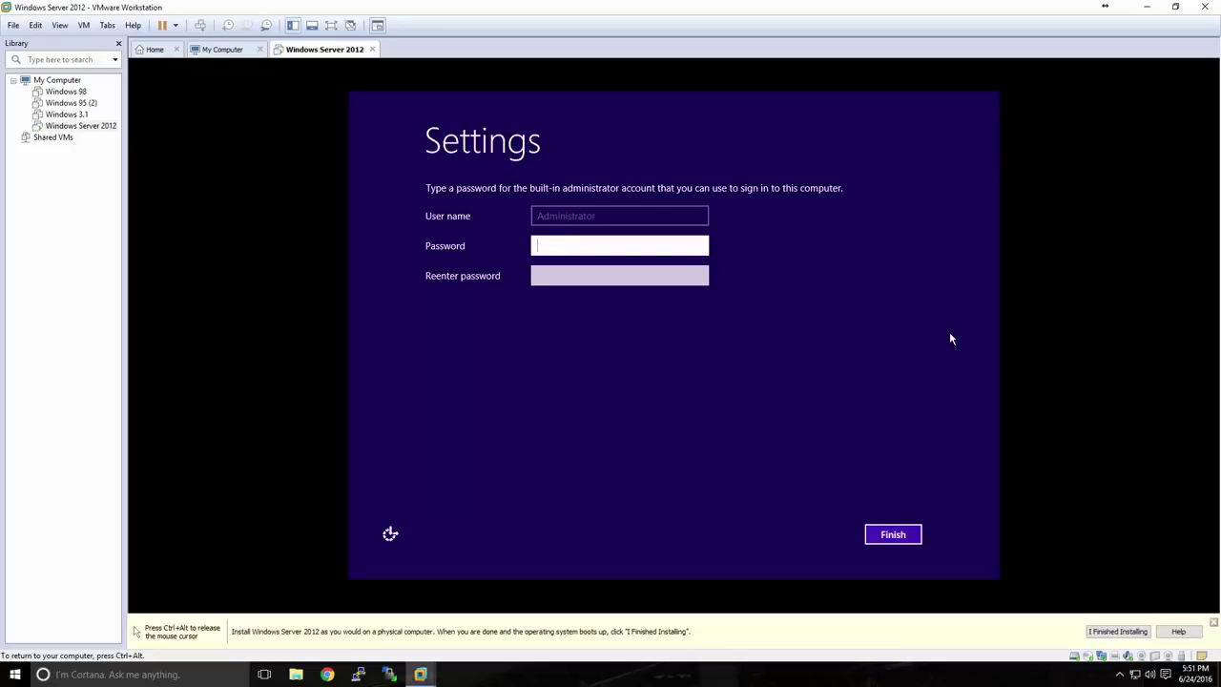
type("•••••••••••••")
key("Tab")
type("•••••••")
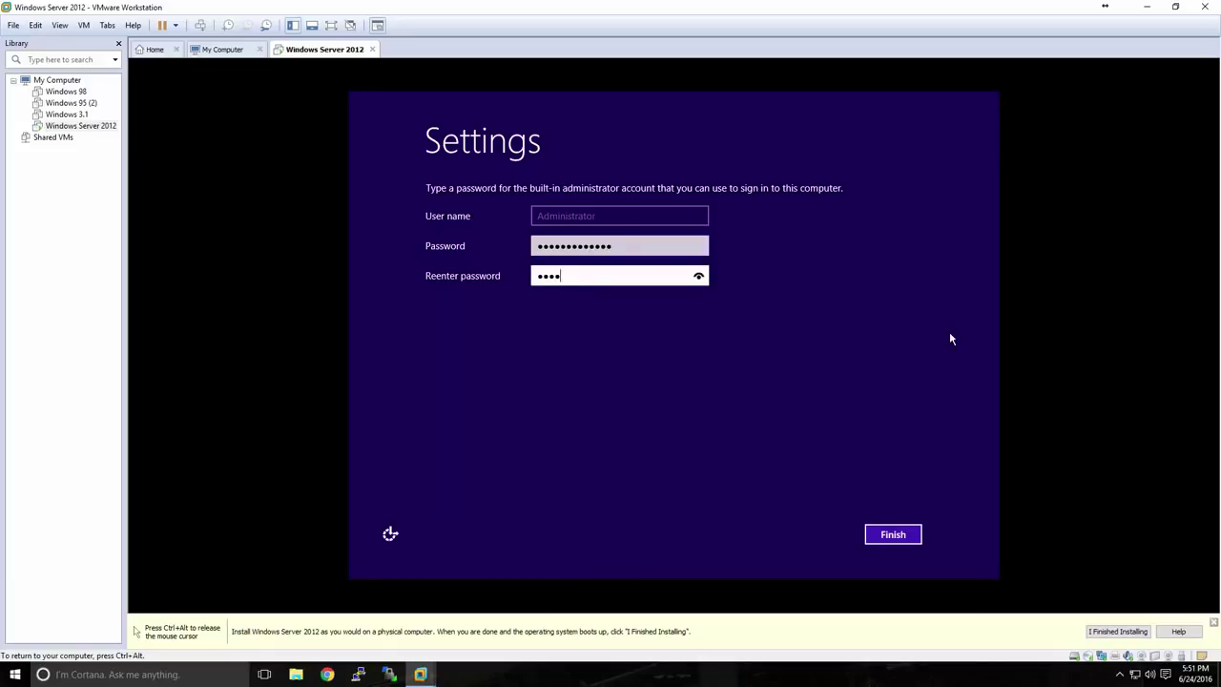
type("••••••")
left_click(897, 534)
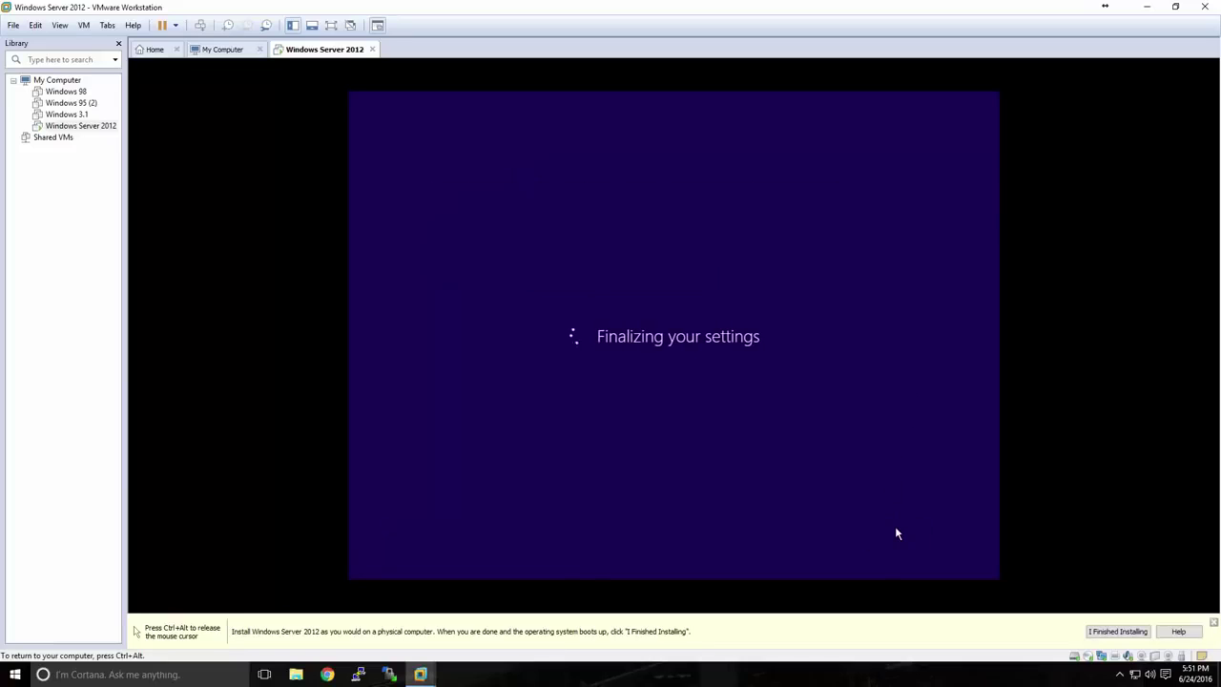
key("ctrl+alt")
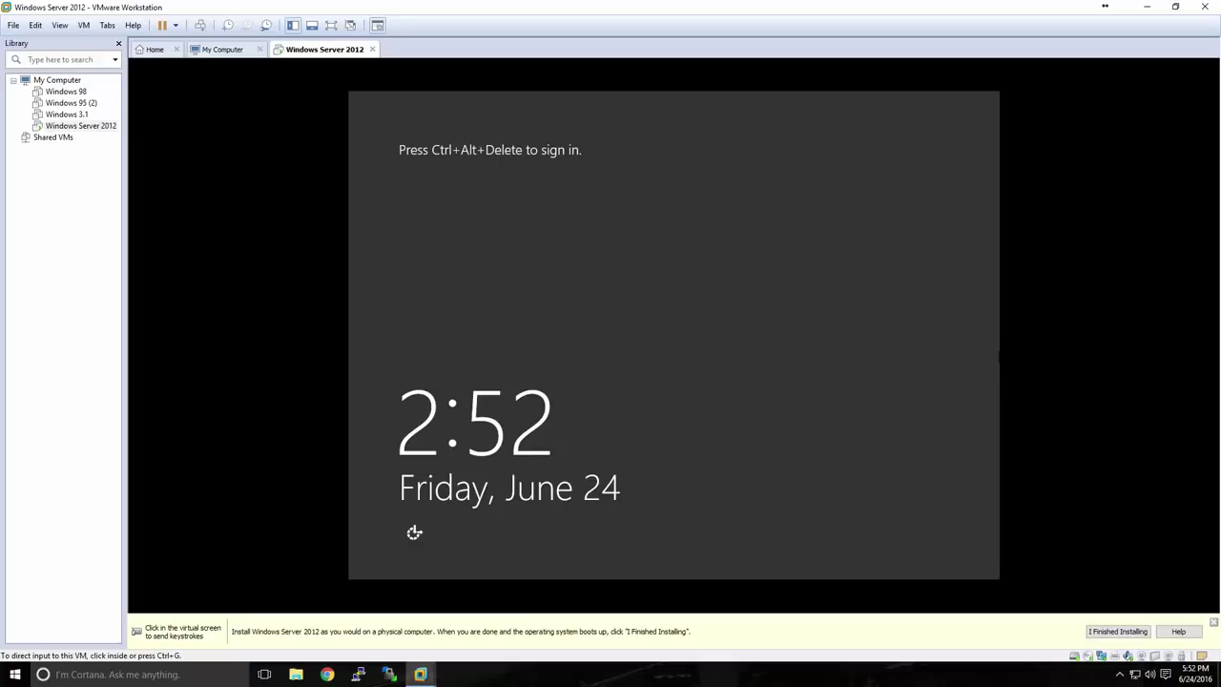
Sign in to the Windows Server 2012 R2 guest as Administrator with the account password
left_click(989, 330)
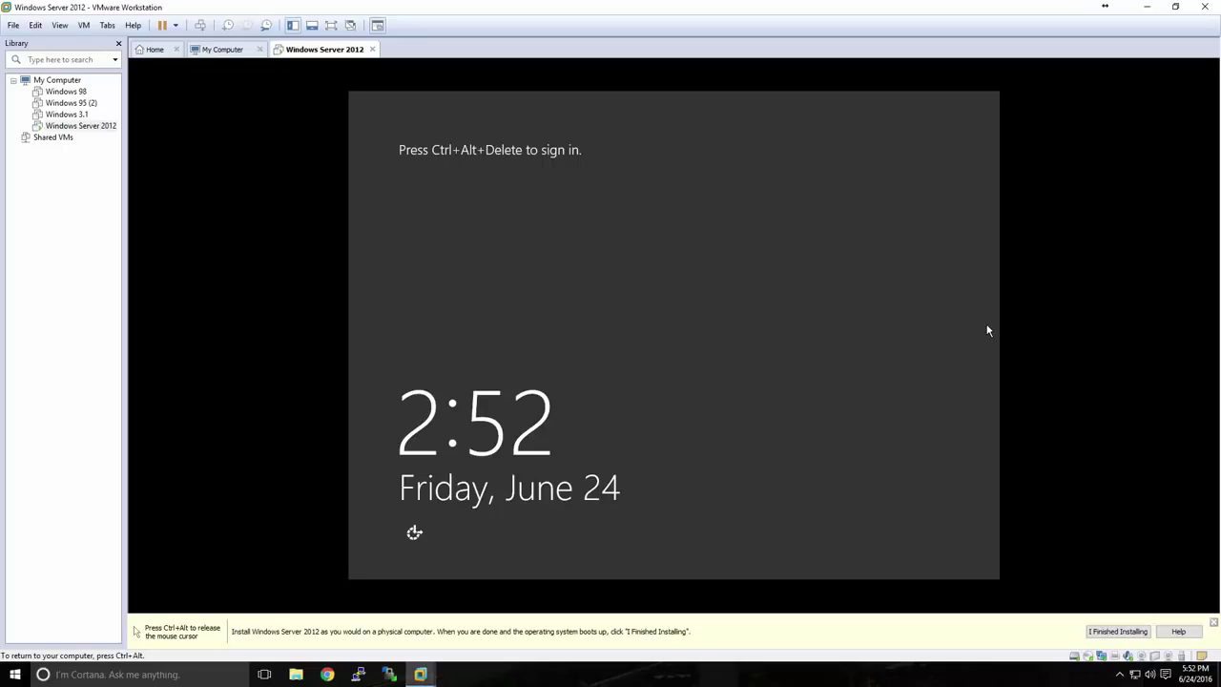
key("ctrl+alt+Insert")
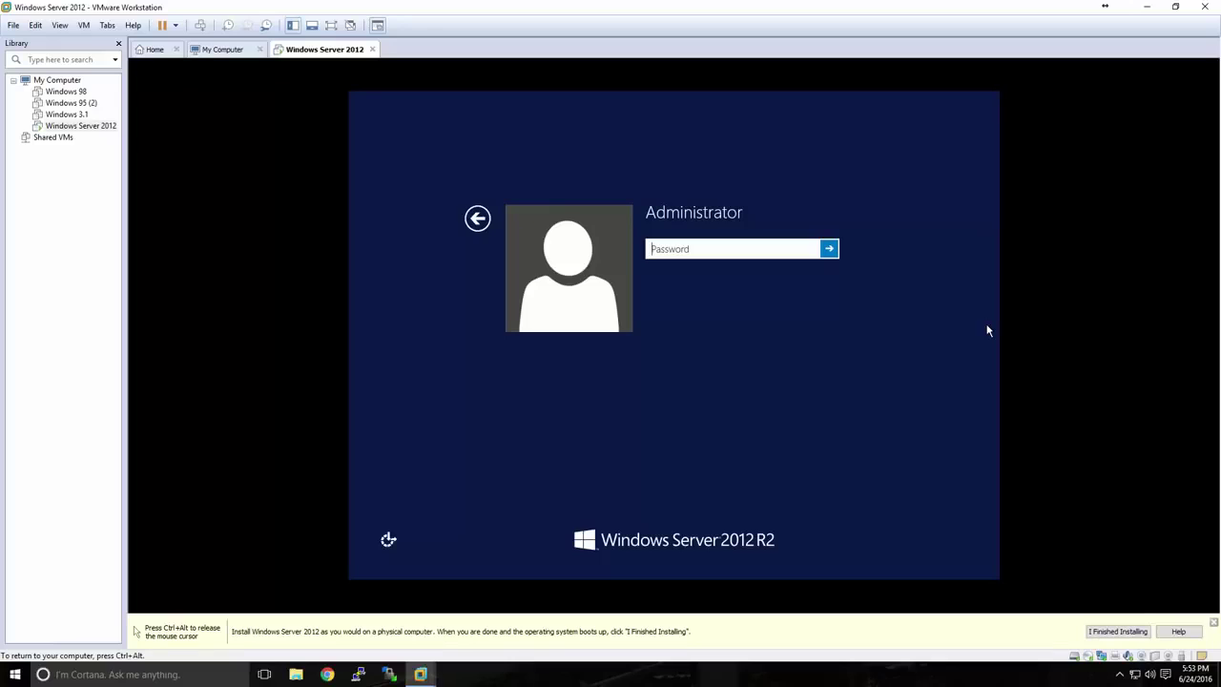
type("•••••••••••••")
key("Return")
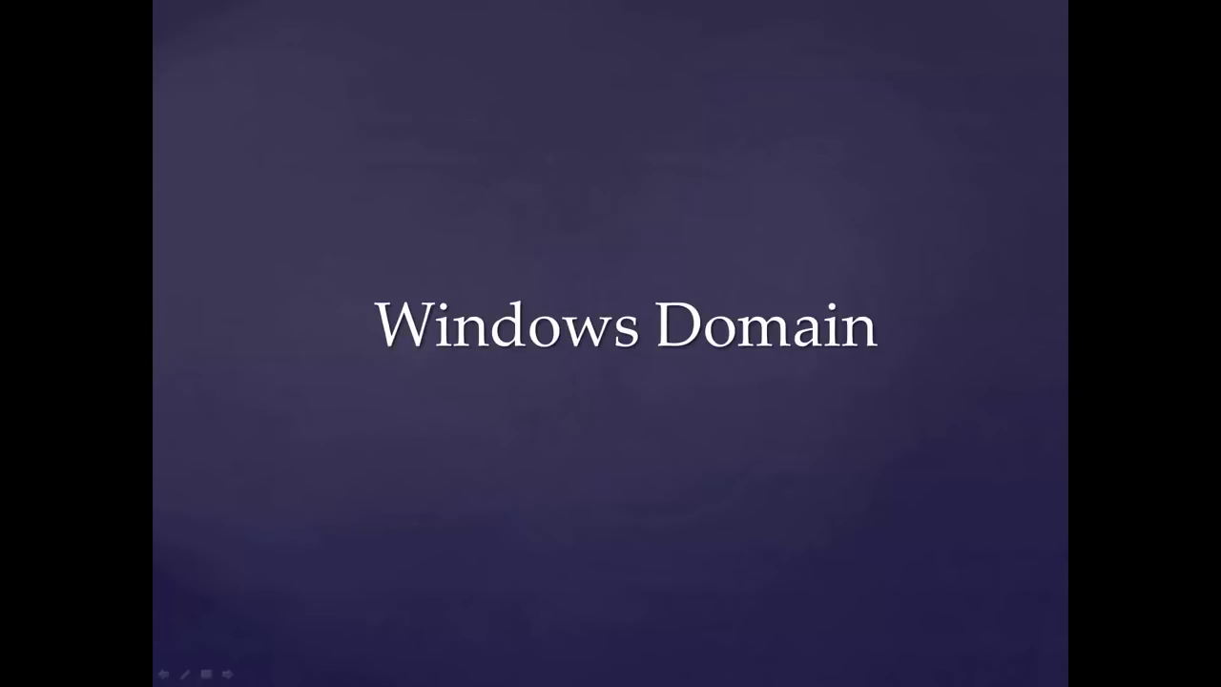
Advance the slideshow to the 'What is a Windows Domain?' slide
key("Right")
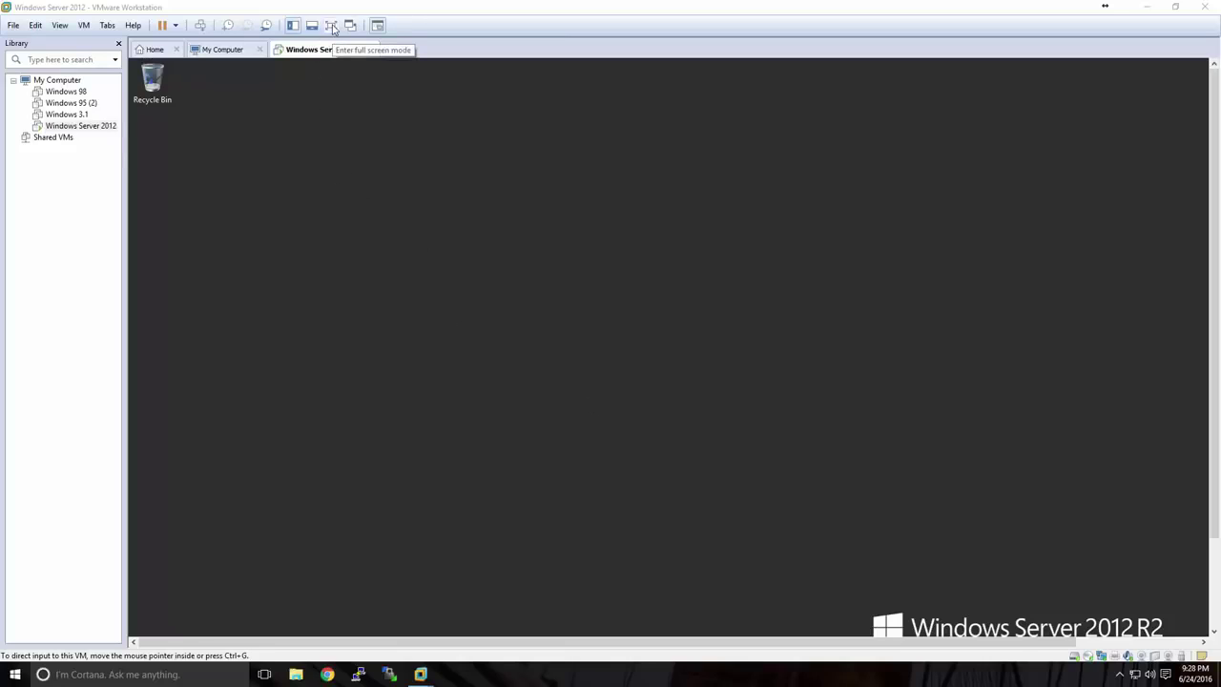
Show the Windows Server guest in full screen and close the automatically opened Server Manager
left_click(331, 26)
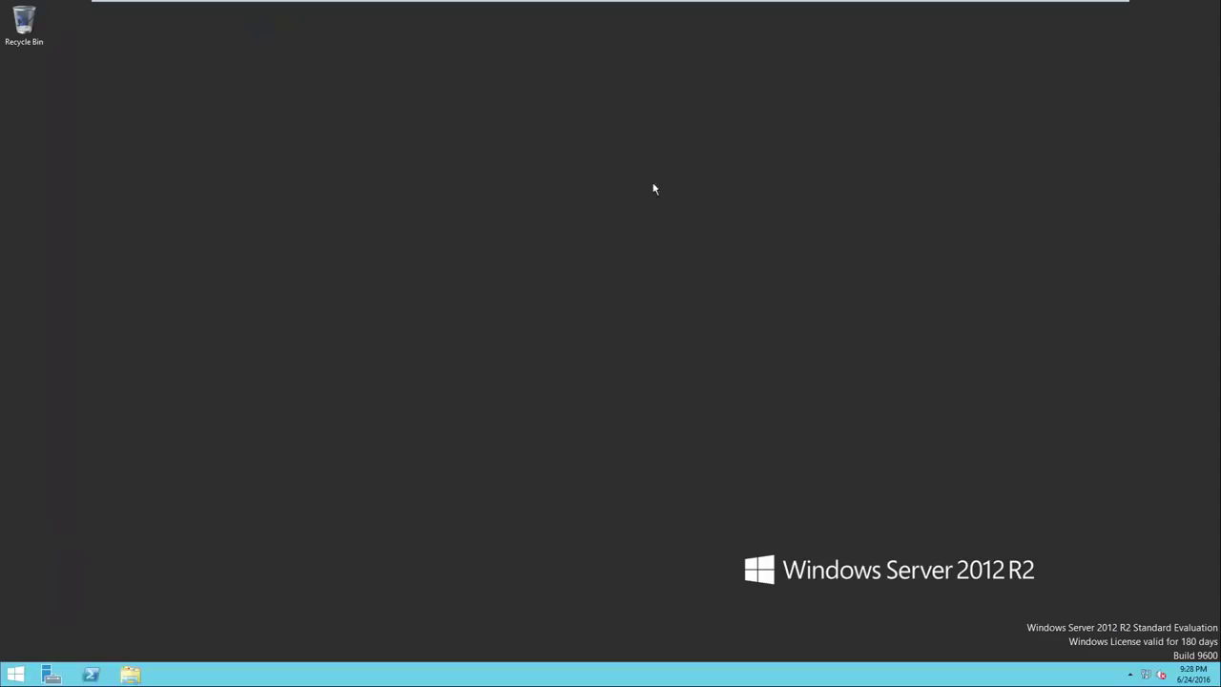
mouse_move(578, 8)
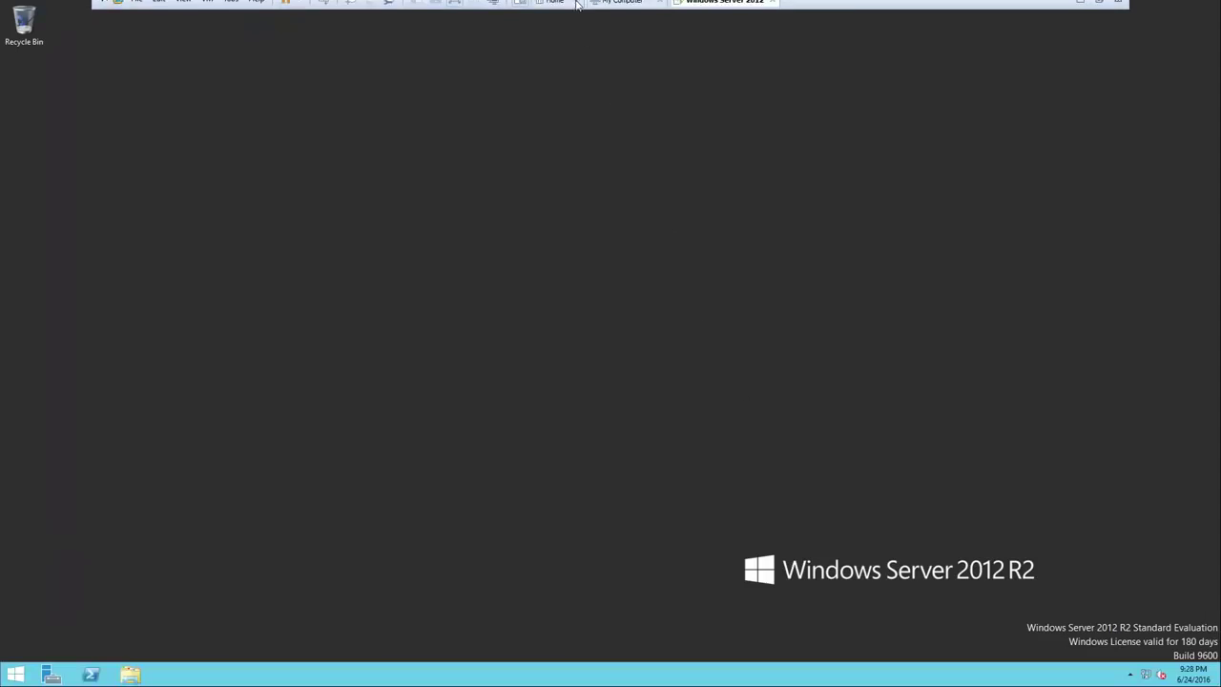
left_click(456, 8)
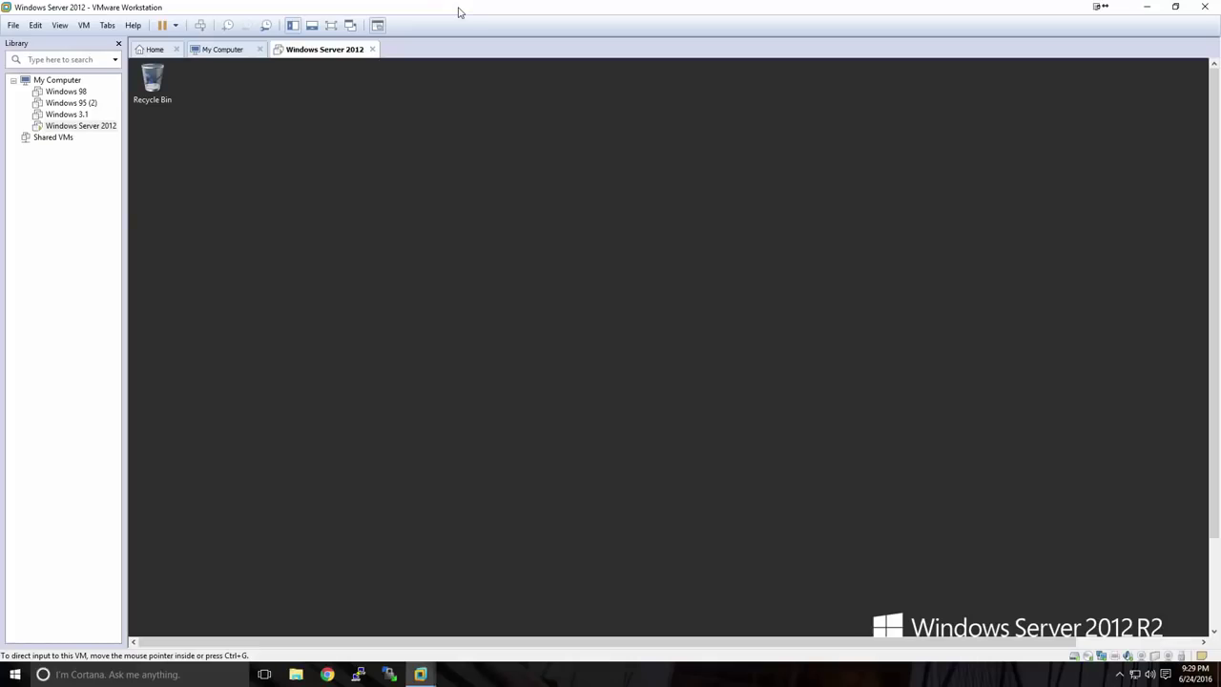
left_click(331, 27)
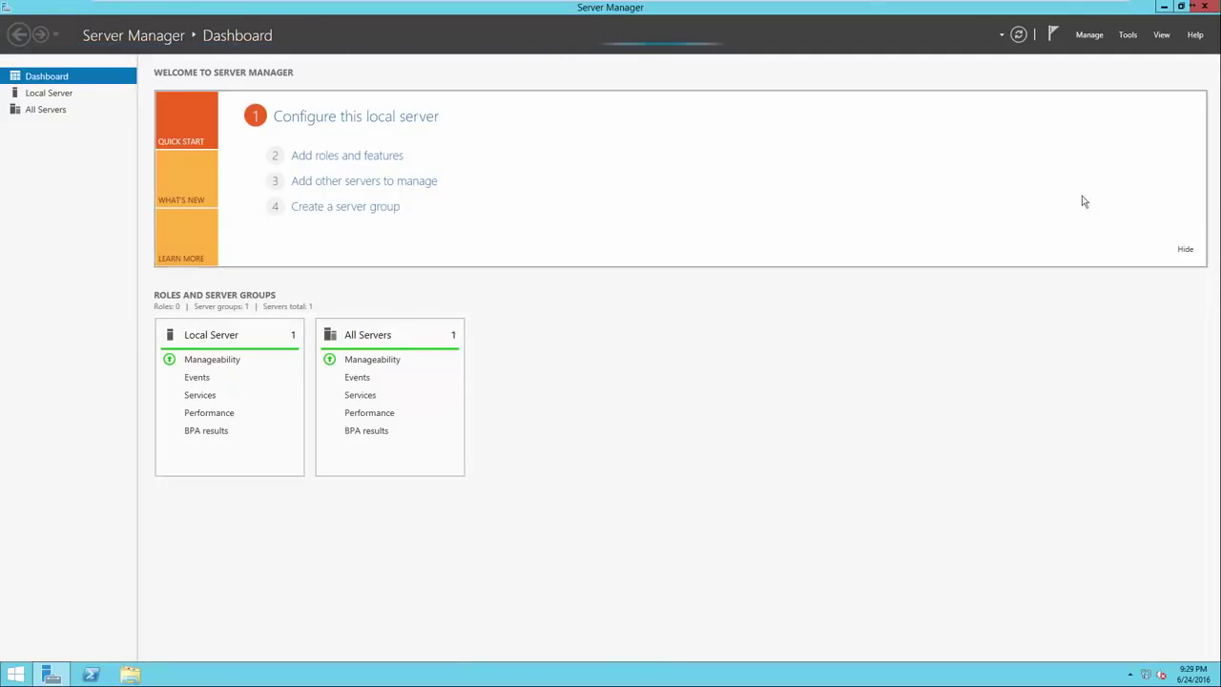
left_click(1204, 7)
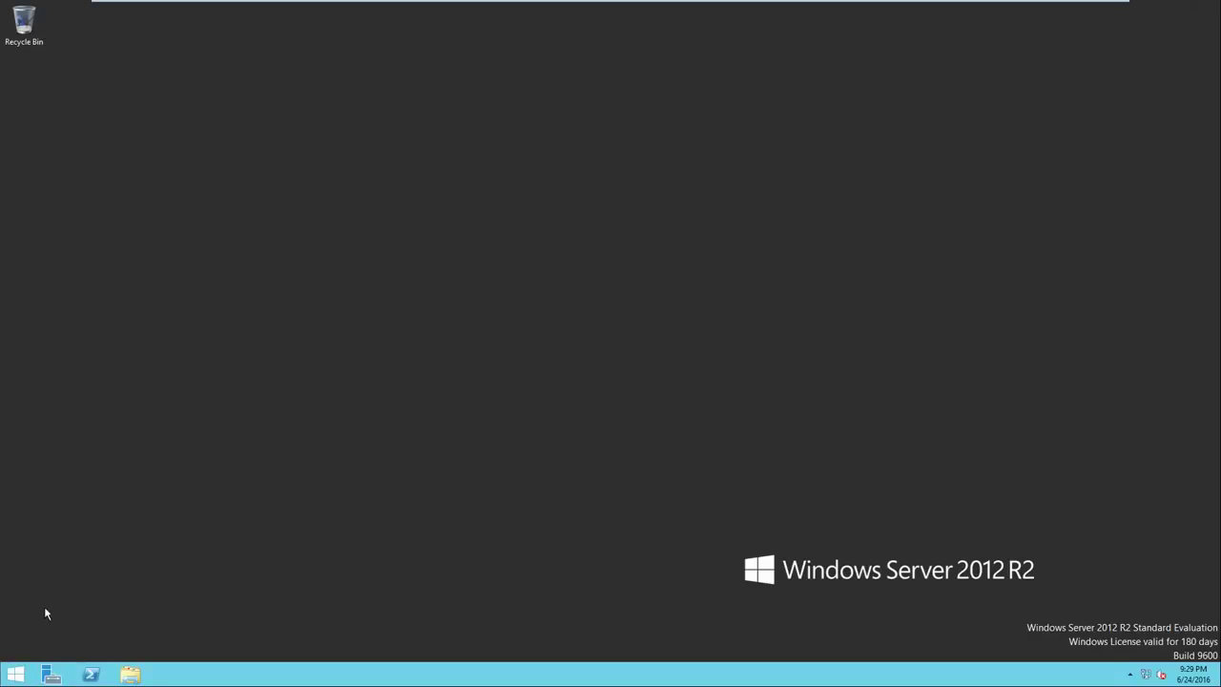
Reopen Server Manager from the Start screen and show the Local Server page
left_click(14, 678)
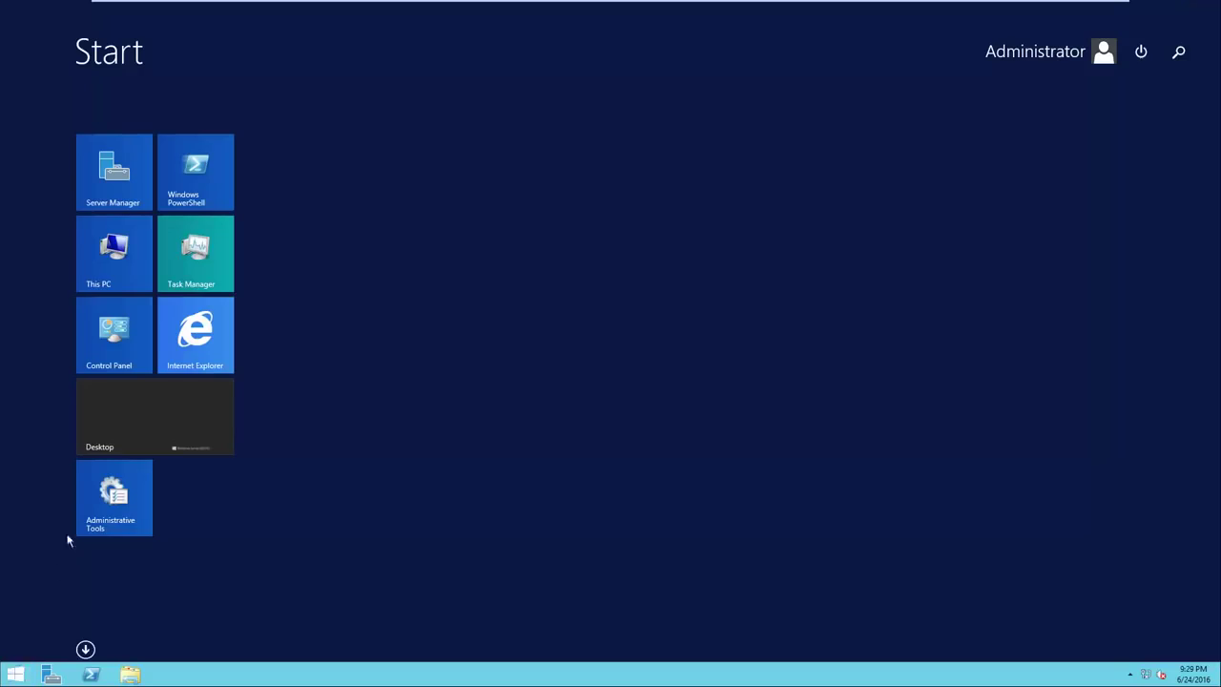
left_click(131, 200)
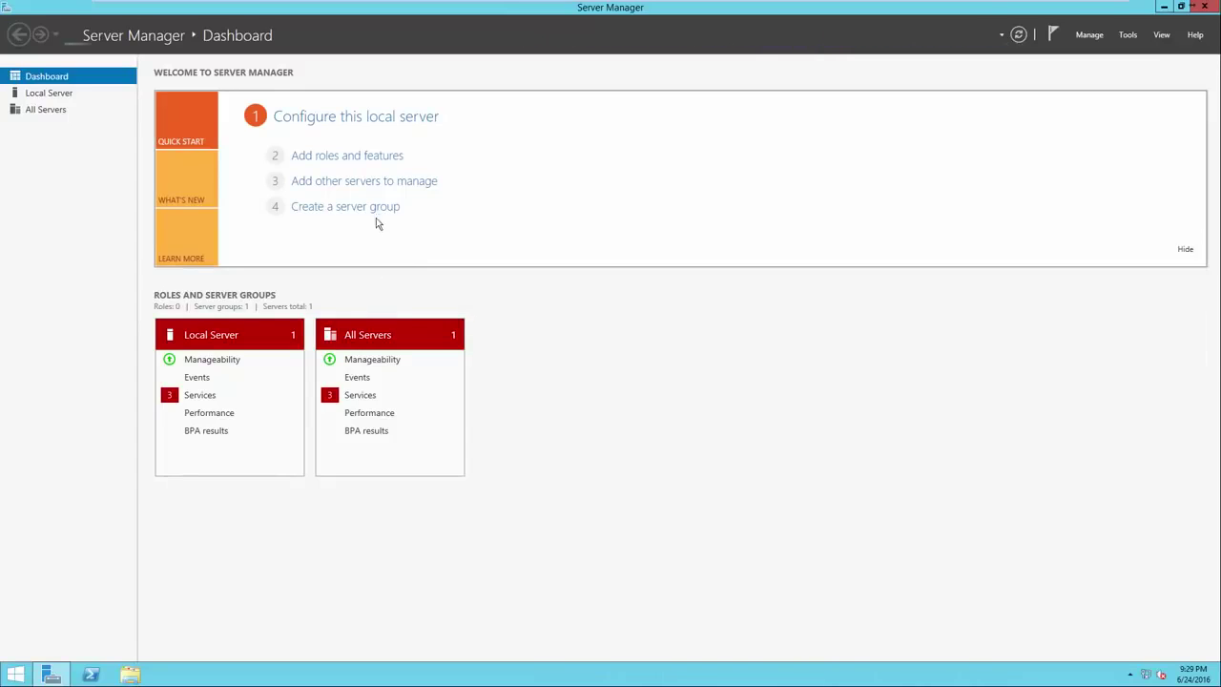
left_click(335, 123)
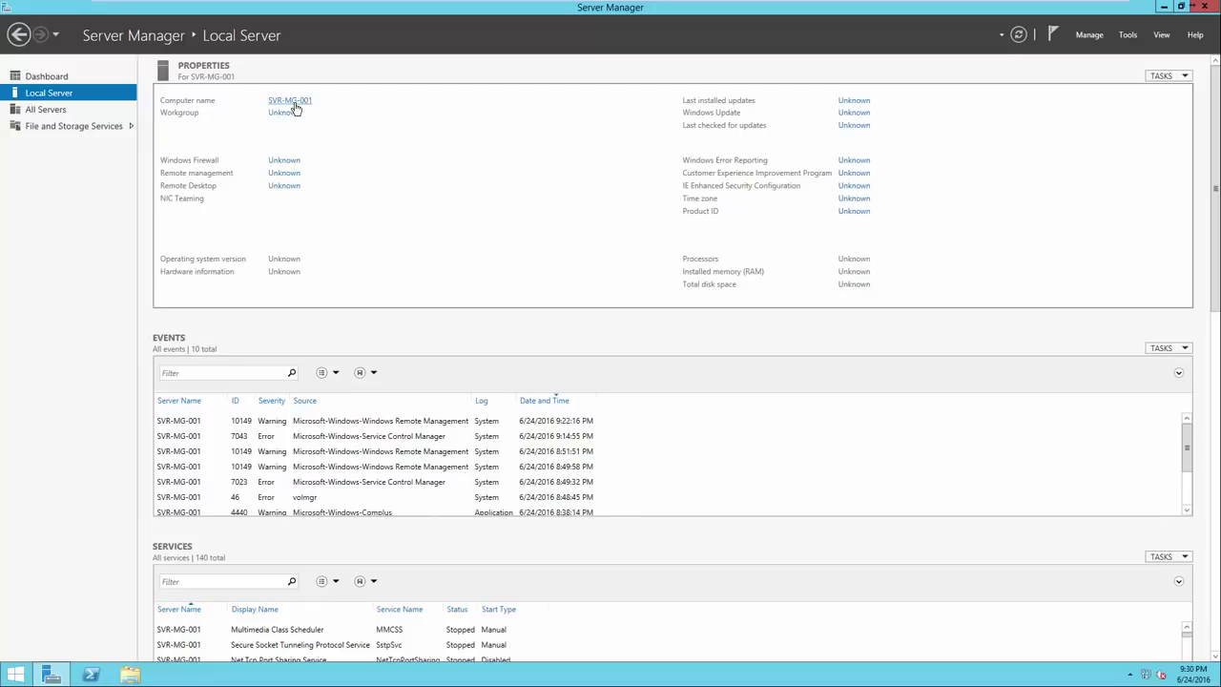
left_click(294, 105)
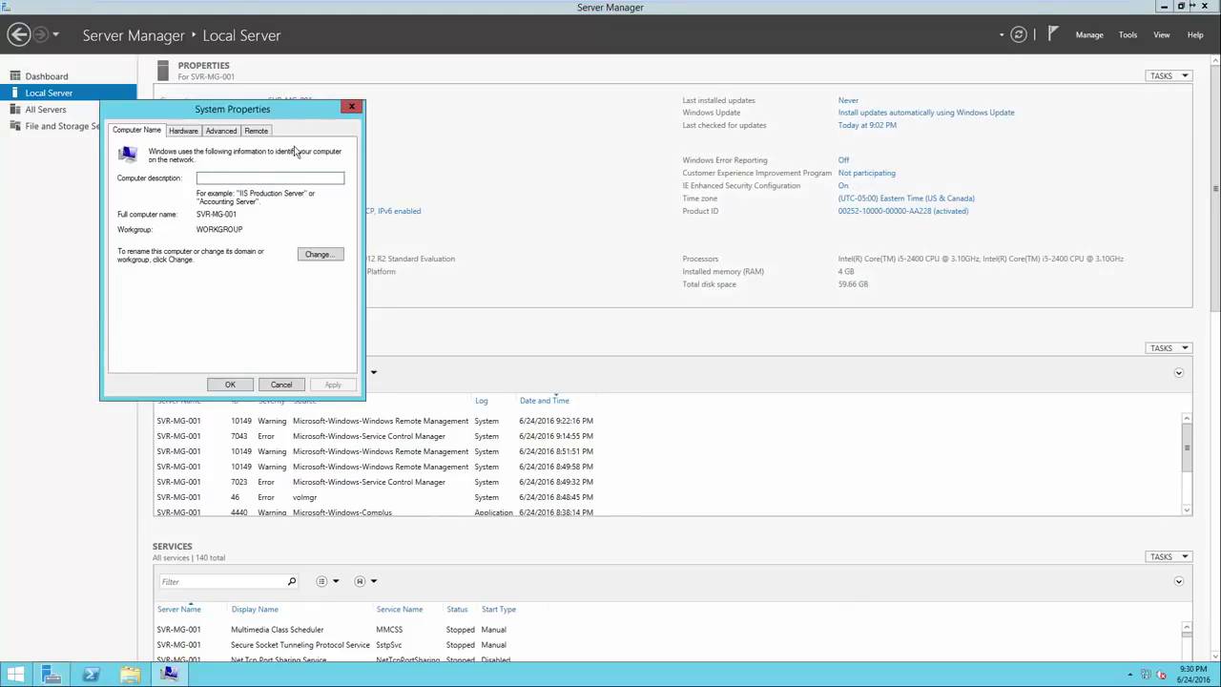
left_click_drag(283, 115, 620, 121)
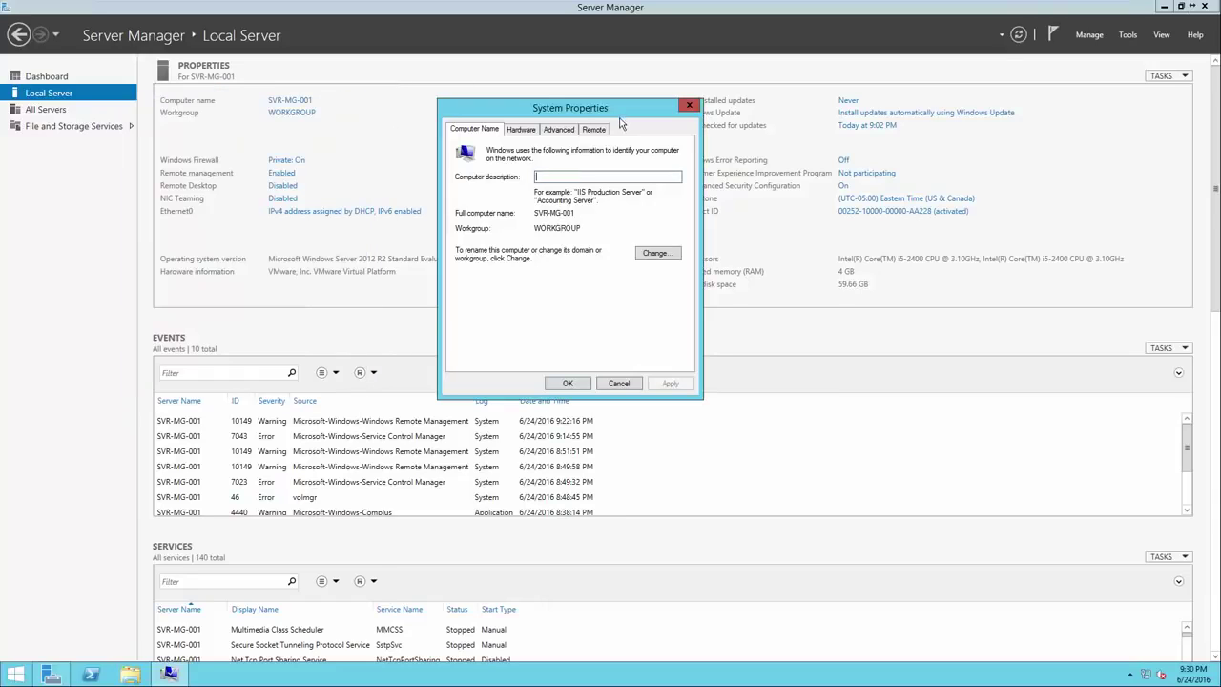
left_click(657, 254)
left_click(507, 204)
left_click_drag(507, 205, 457, 202)
left_click(509, 202)
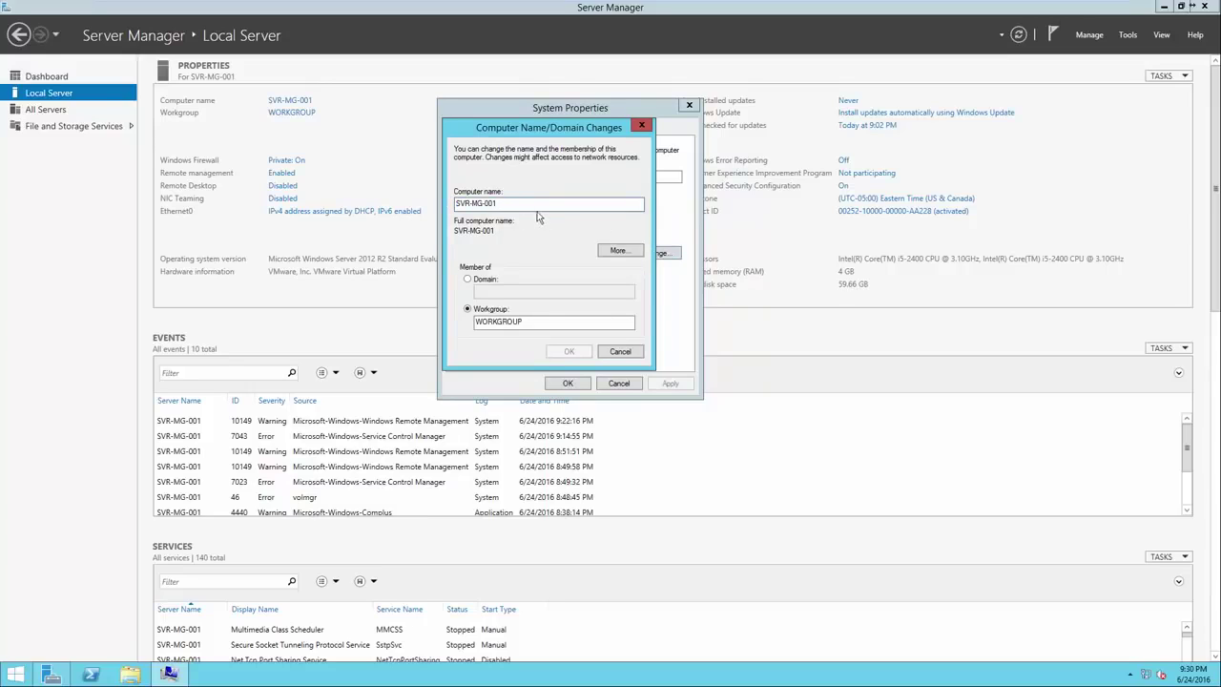
left_click(633, 351)
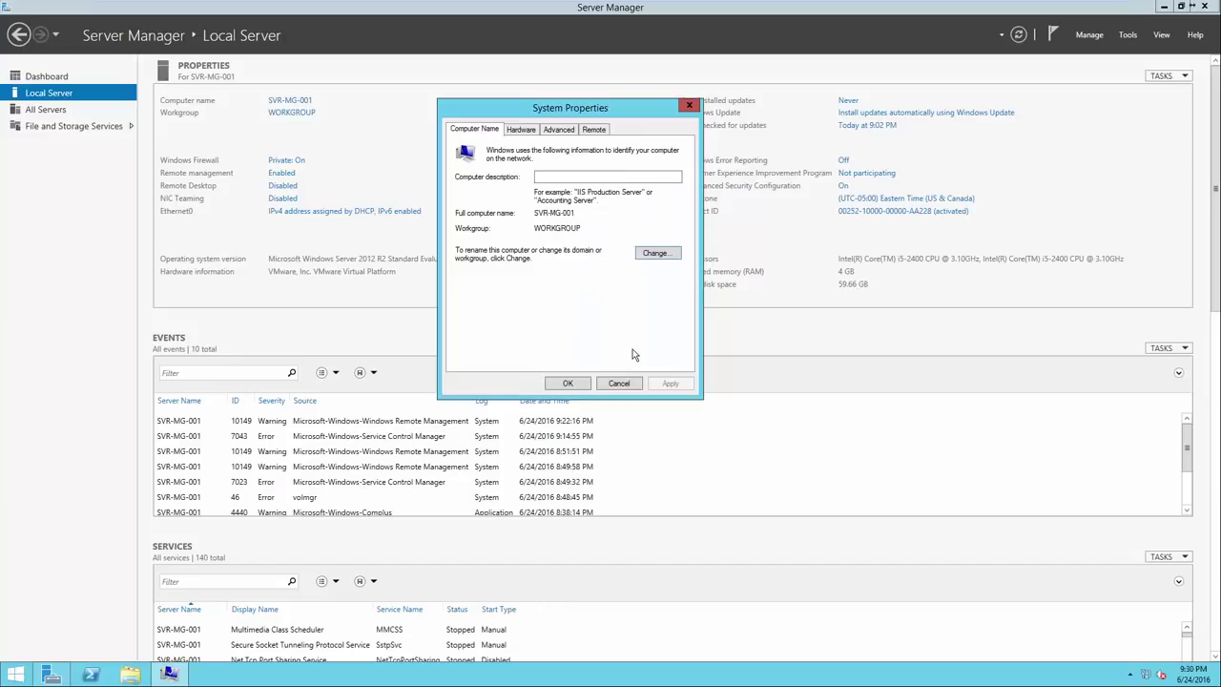
left_click(568, 383)
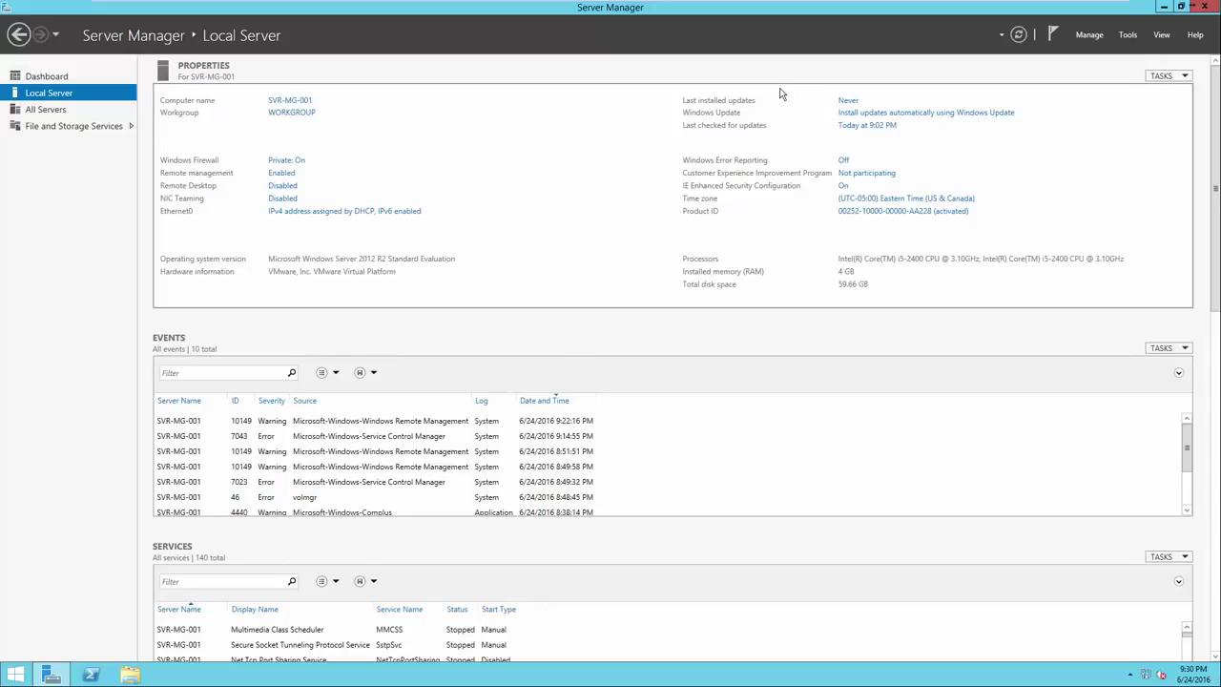
left_click(853, 116)
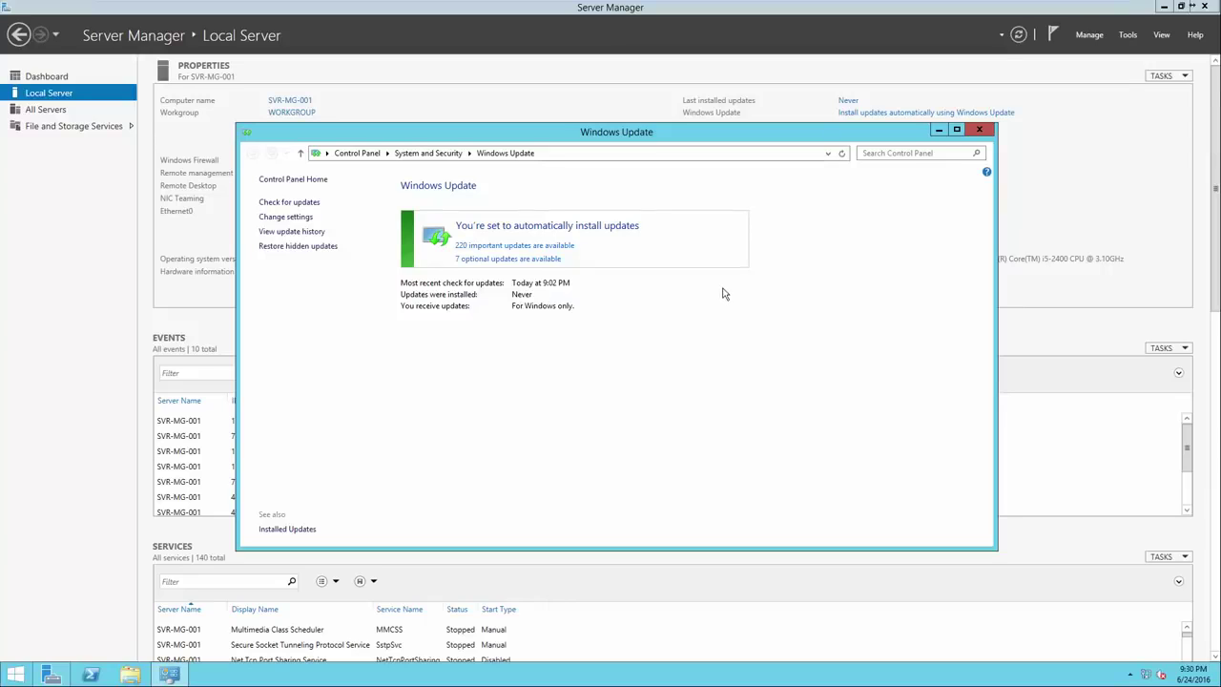
left_click(978, 131)
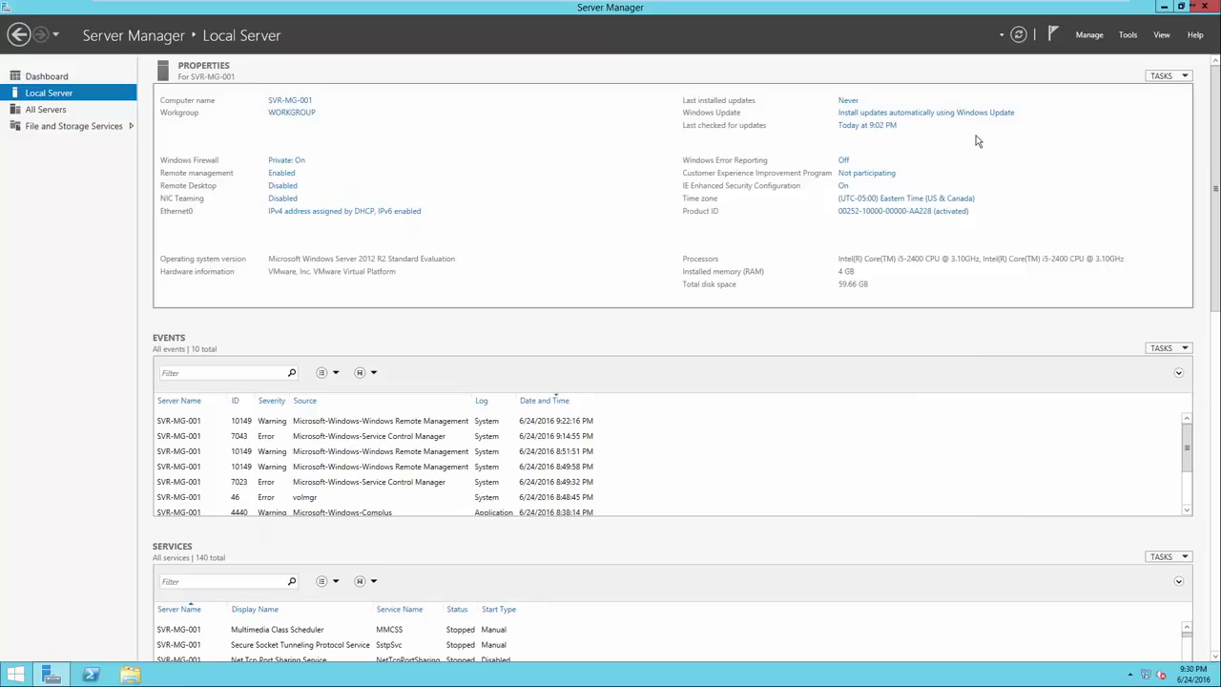
left_click(898, 200)
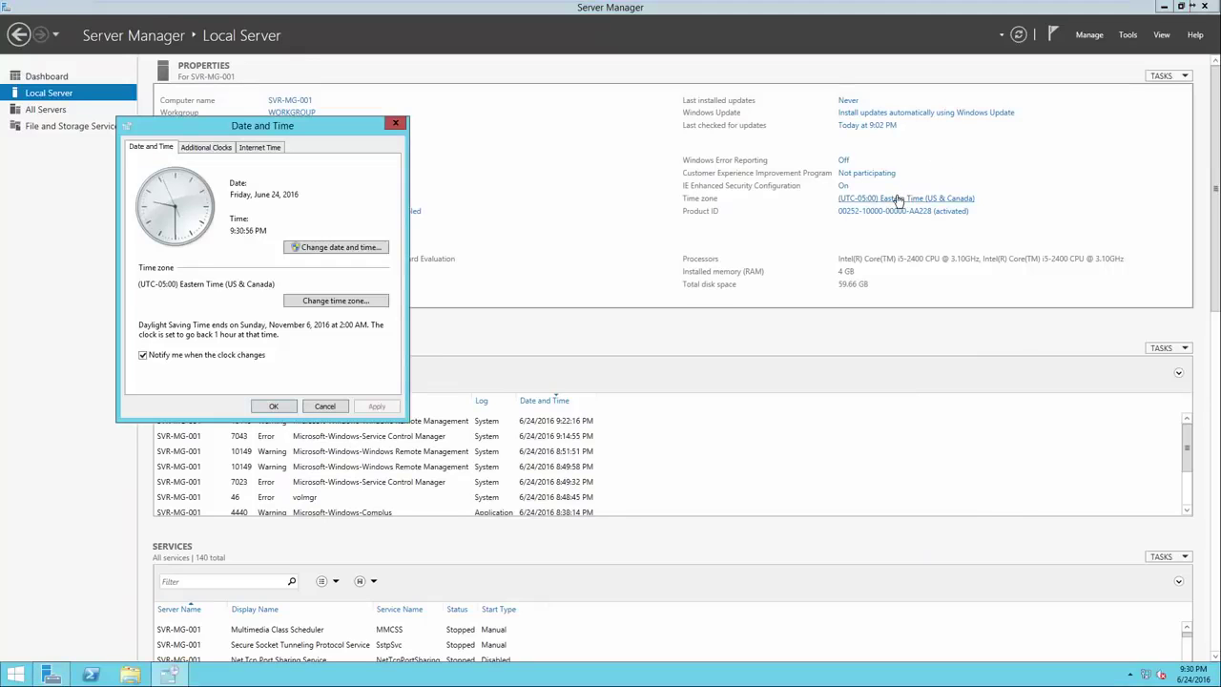
left_click_drag(312, 125, 642, 125)
left_click(605, 149)
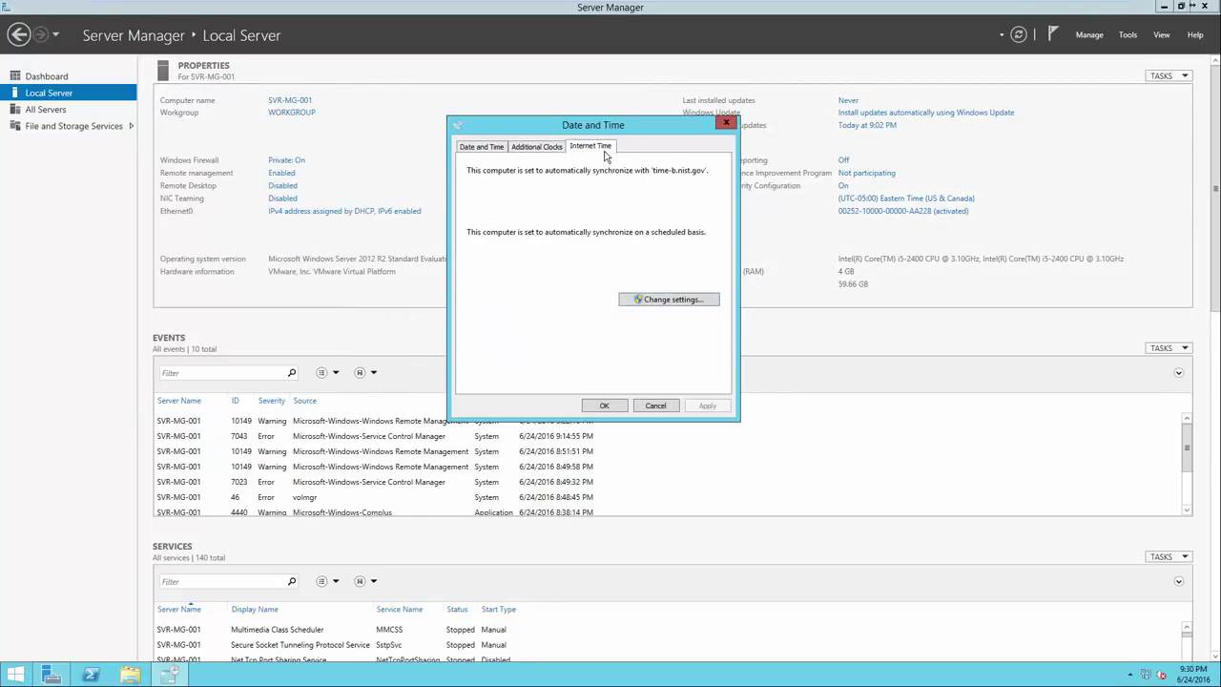
left_click(667, 303)
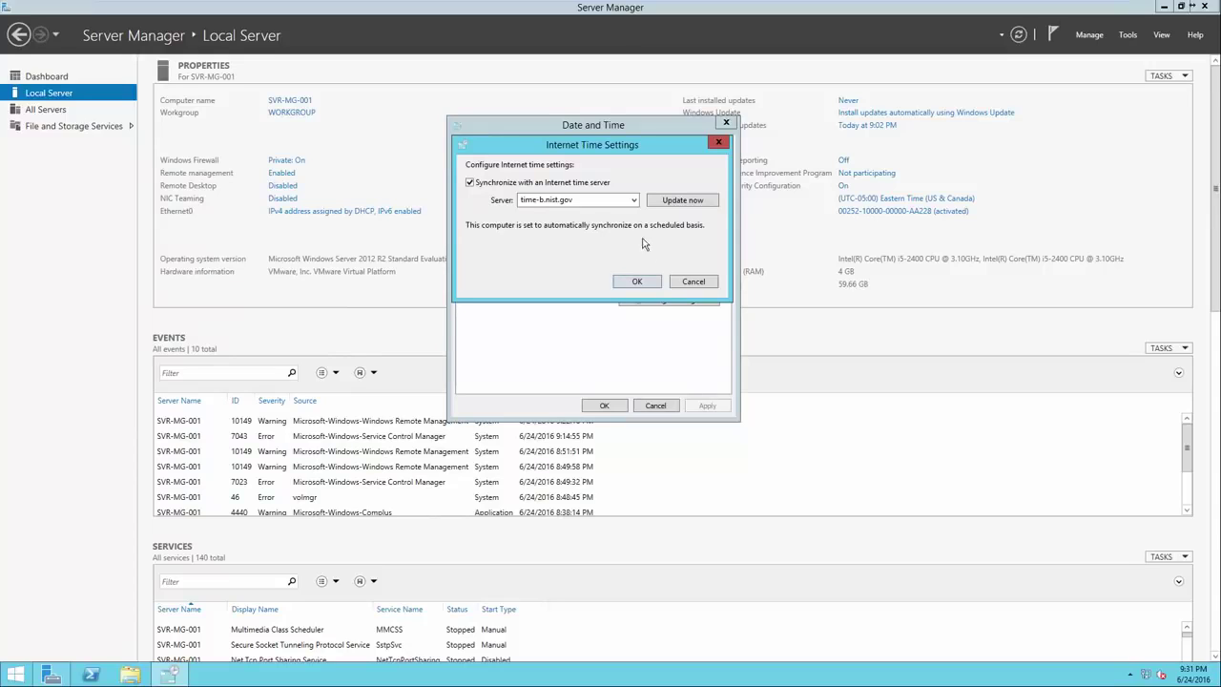
left_click(634, 201)
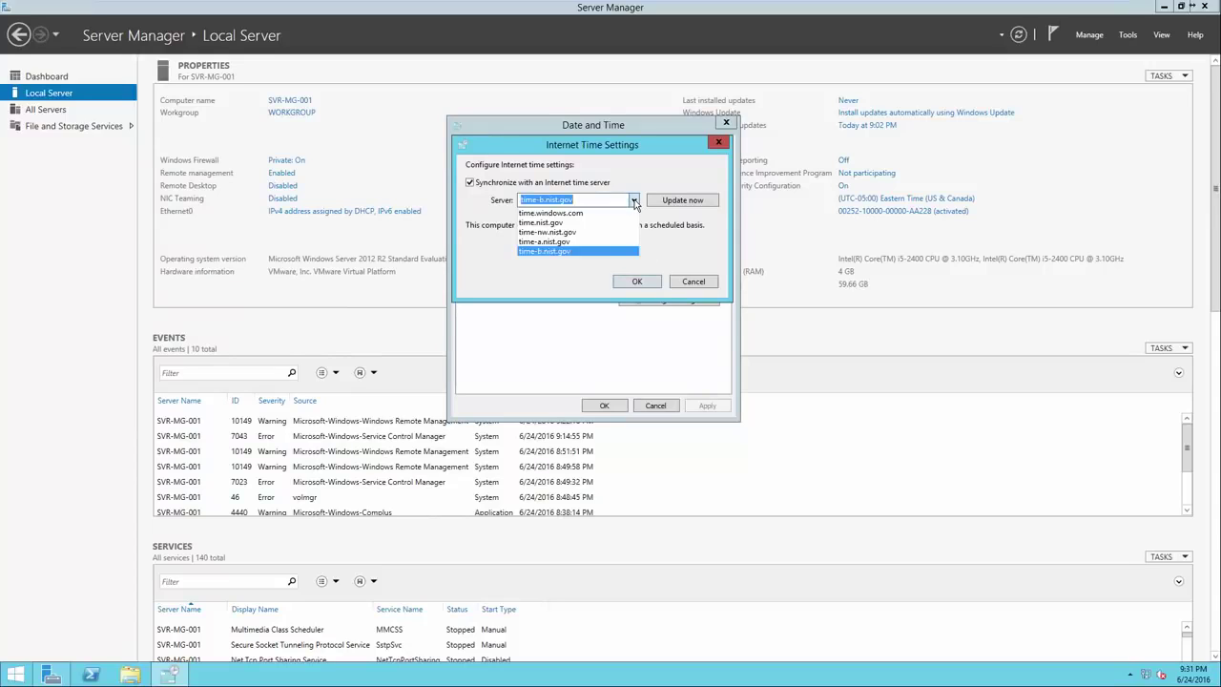
left_click(622, 251)
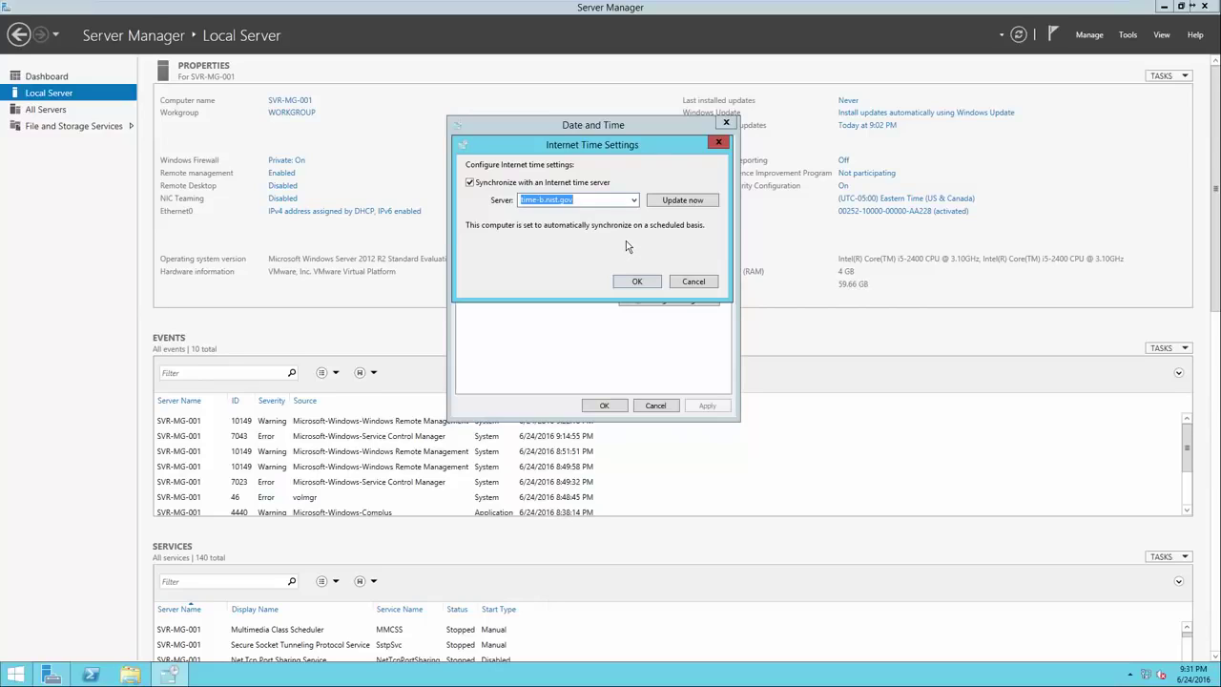
left_click(679, 281)
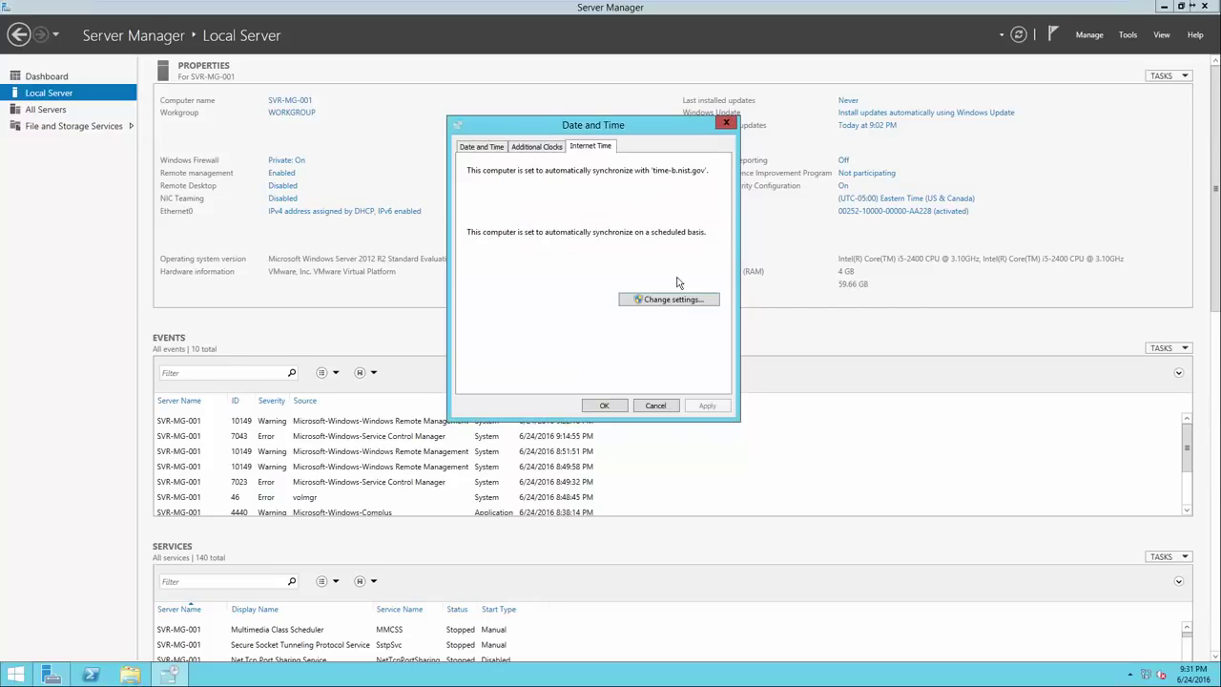
left_click(485, 149)
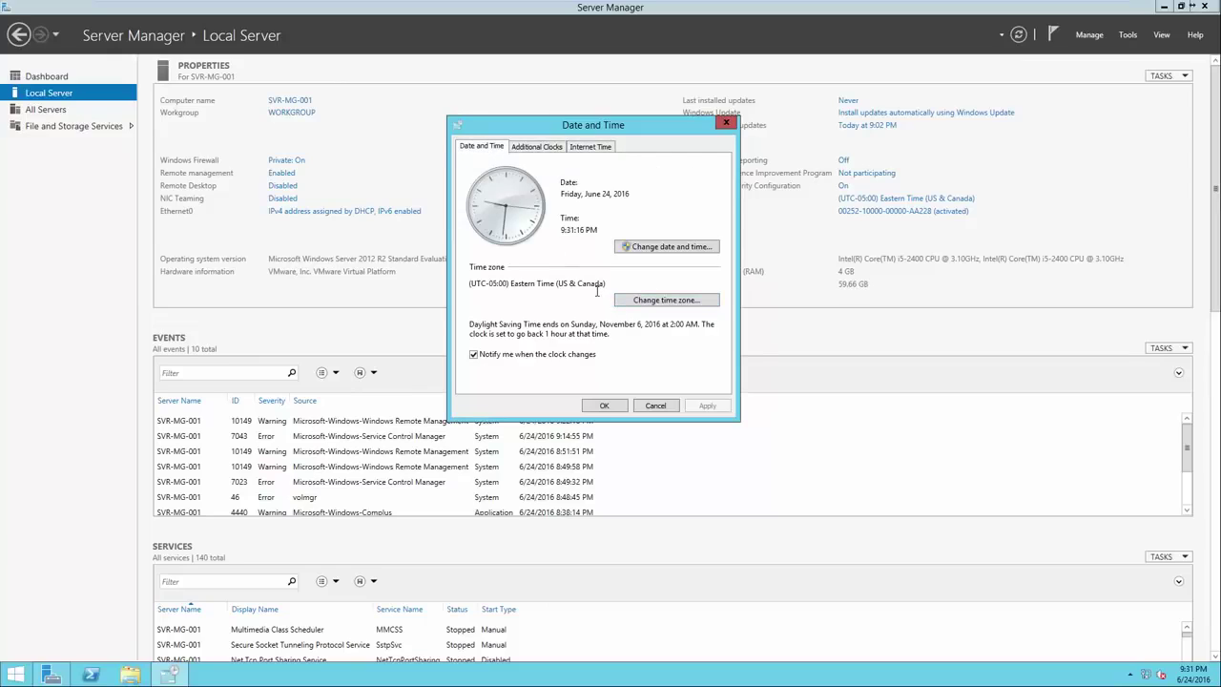
left_click(604, 408)
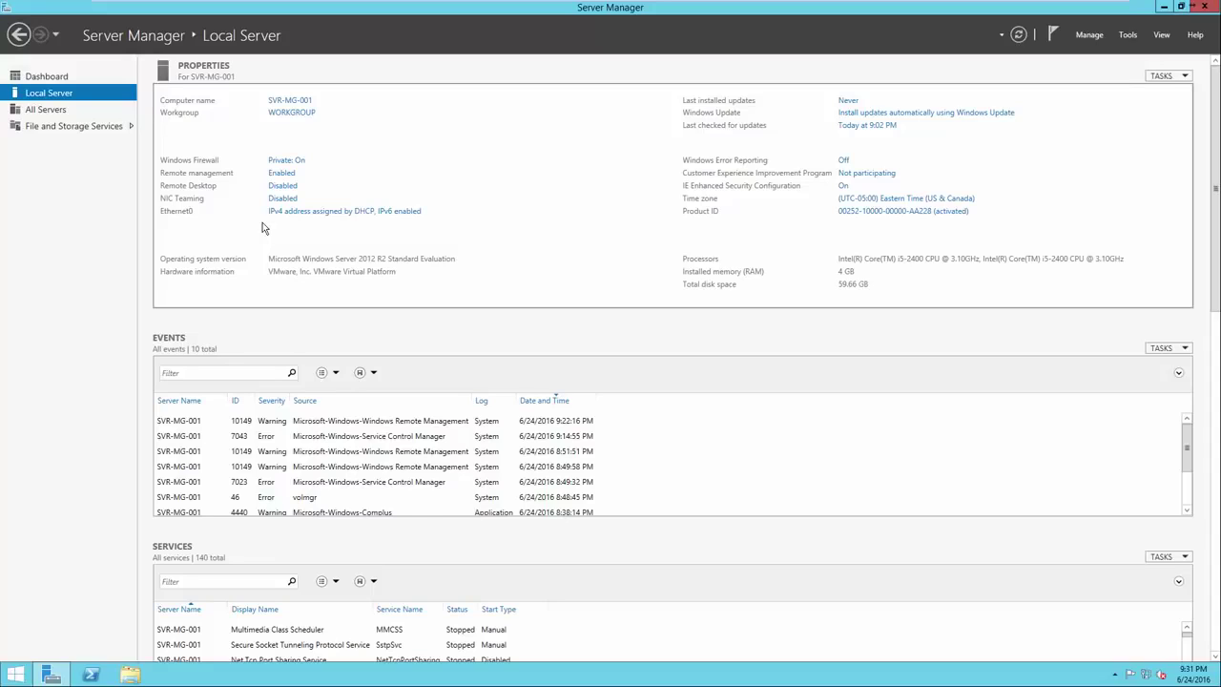
Open the network connection details for the Ethernet0 adapter
left_click(317, 212)
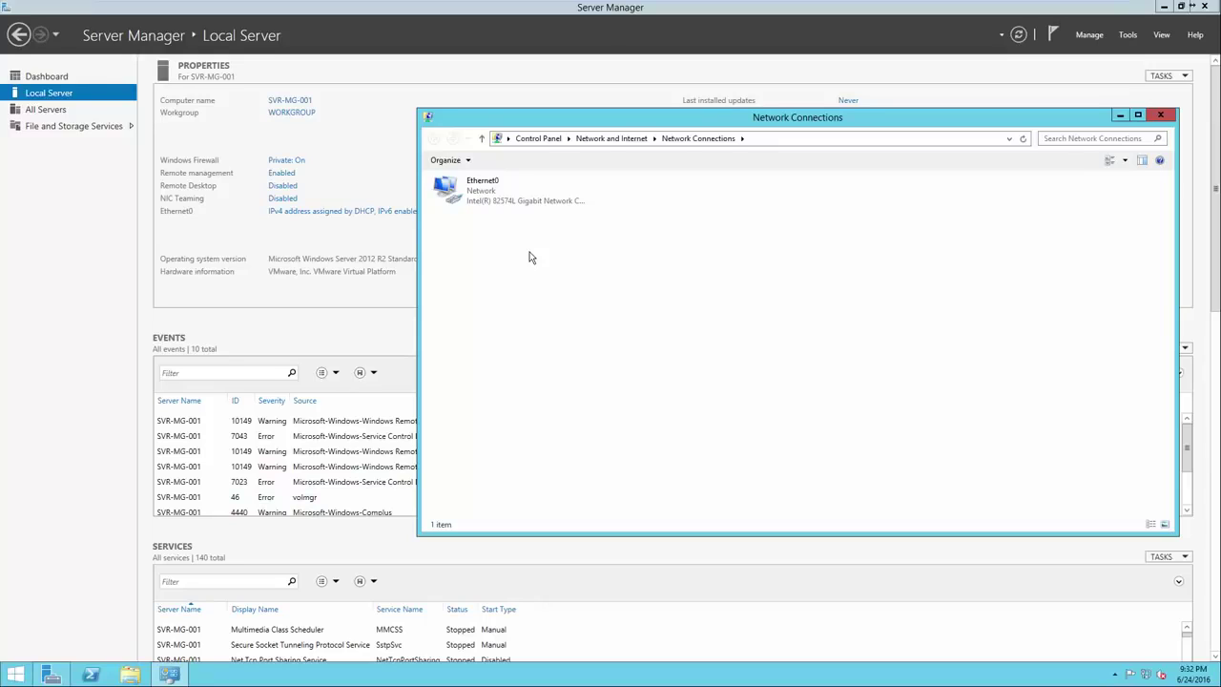
right_click(512, 200)
left_click(498, 197)
right_click(498, 198)
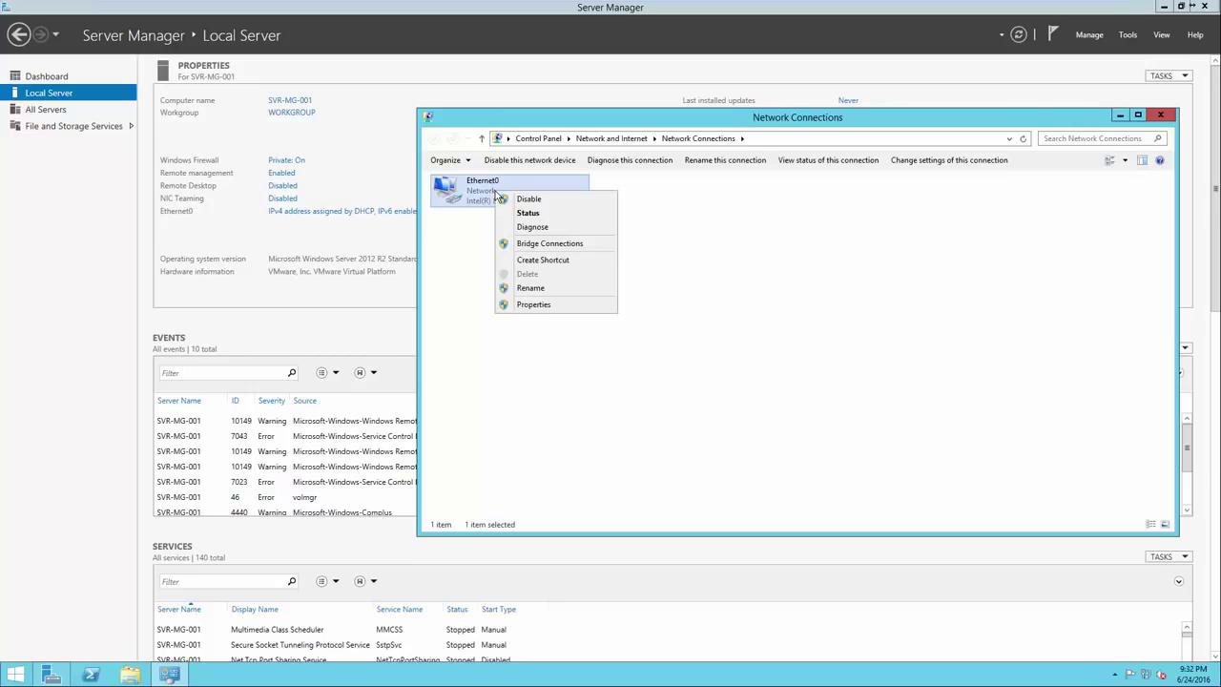
left_click(515, 213)
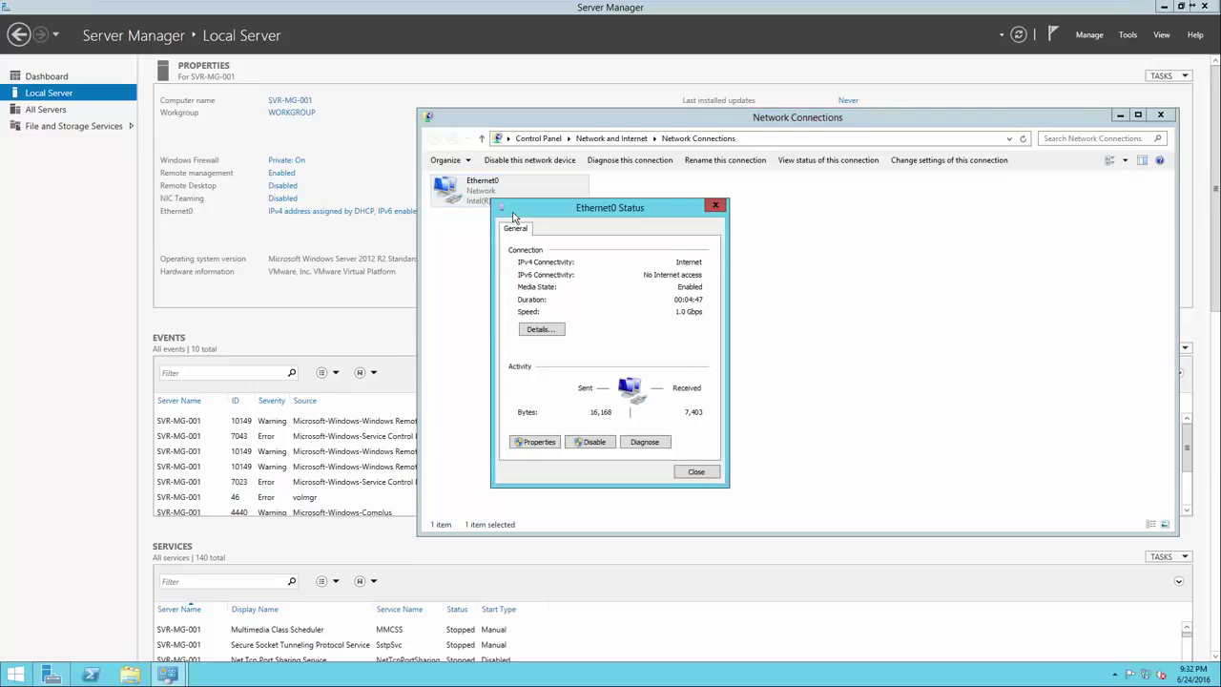
left_click(544, 330)
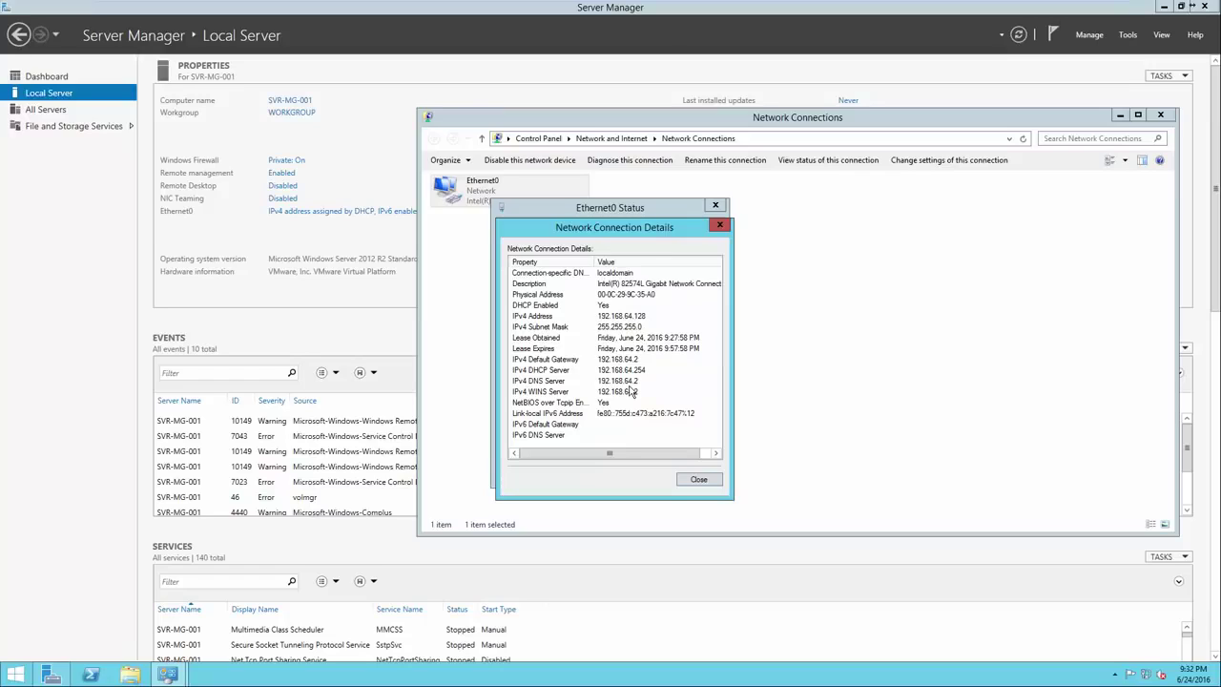
Check Ethernet0's DHCP IPv4 address, gateway and DNS server, then open its TCP/IPv4 properties
left_click(616, 360)
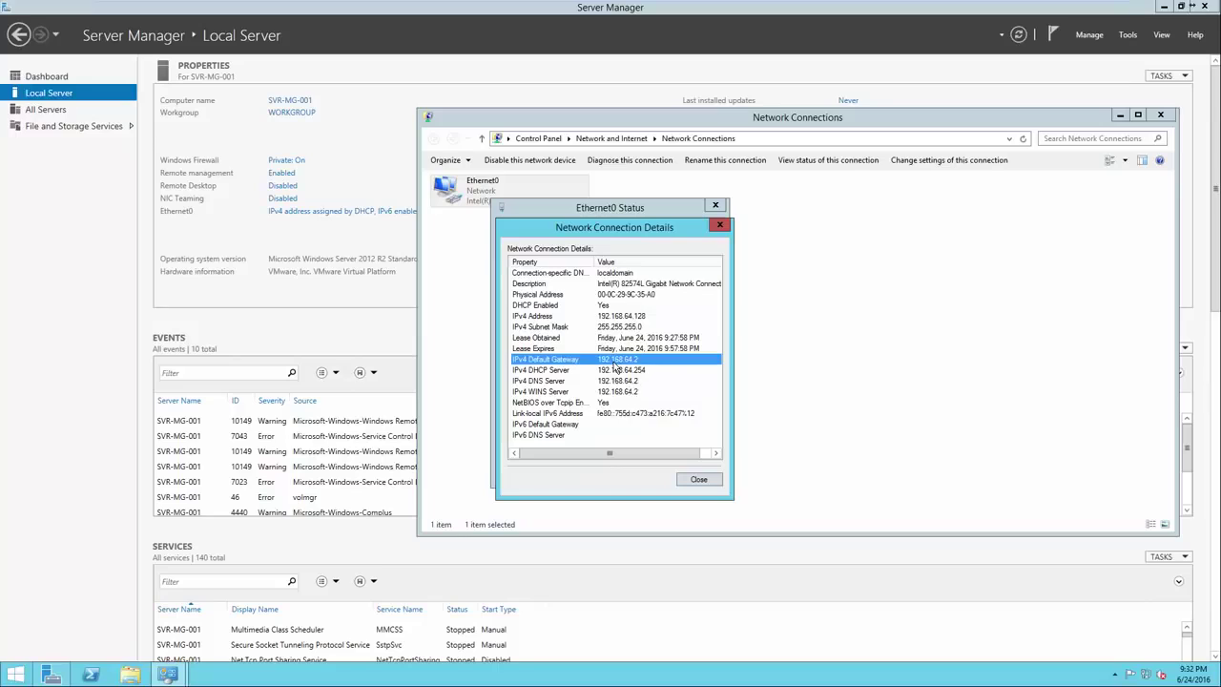
left_click(616, 318)
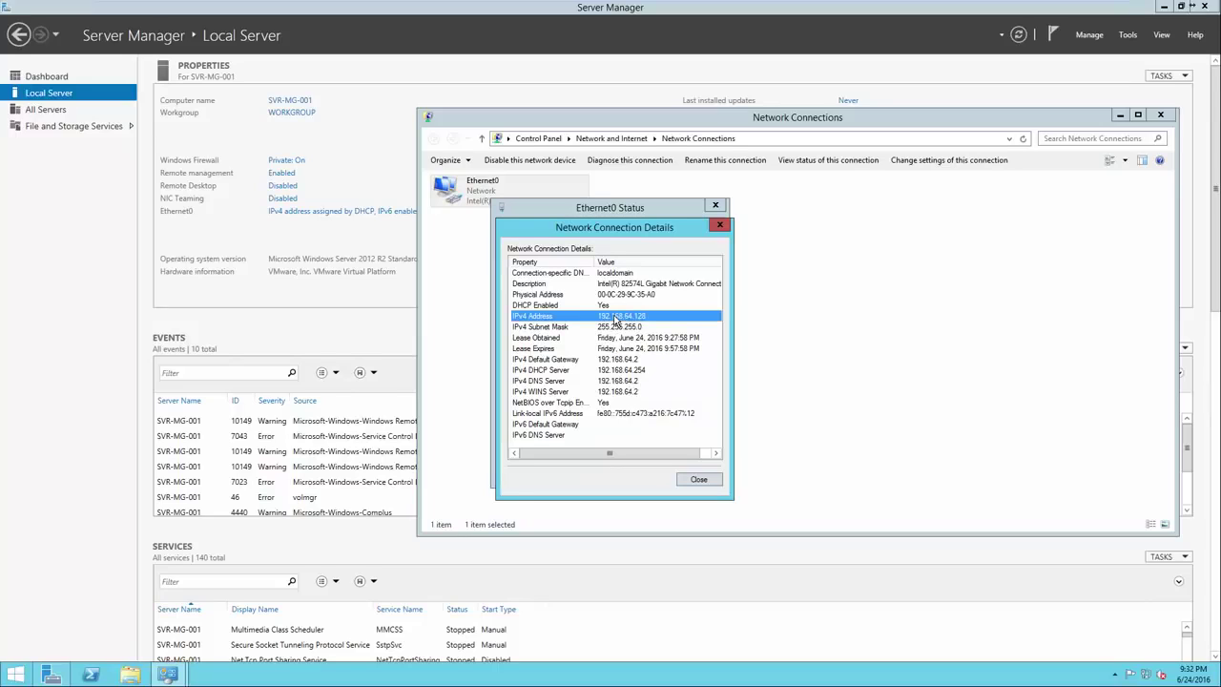
left_click(617, 360)
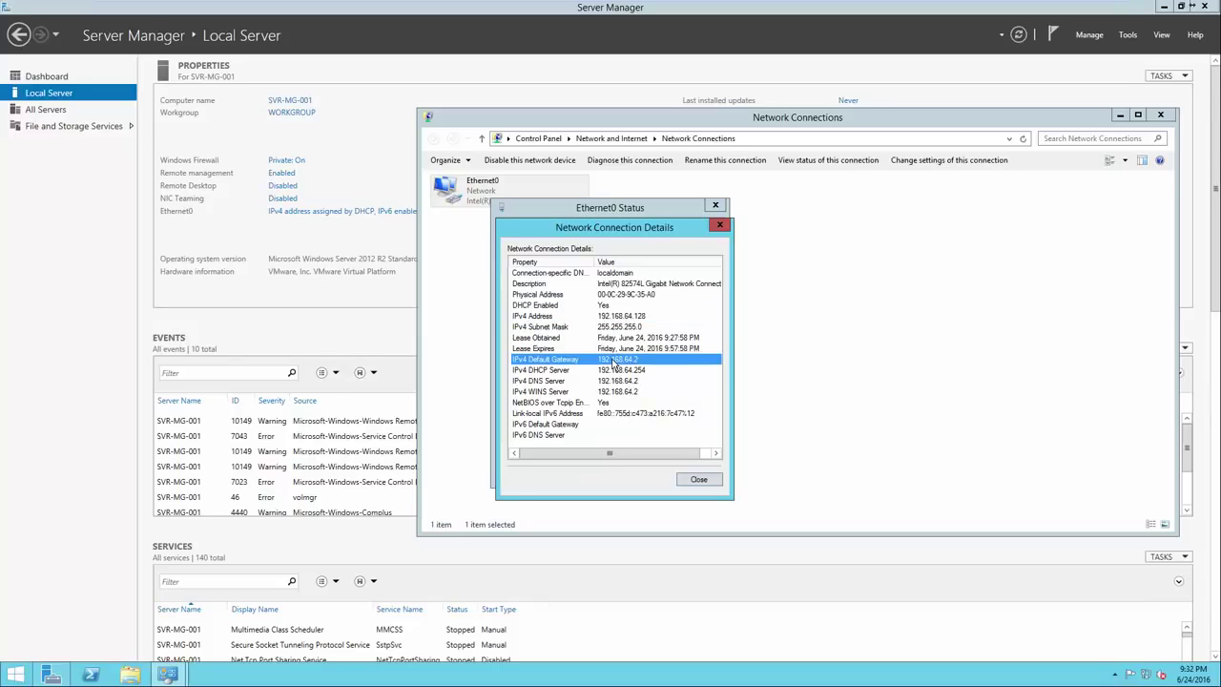
left_click(613, 383)
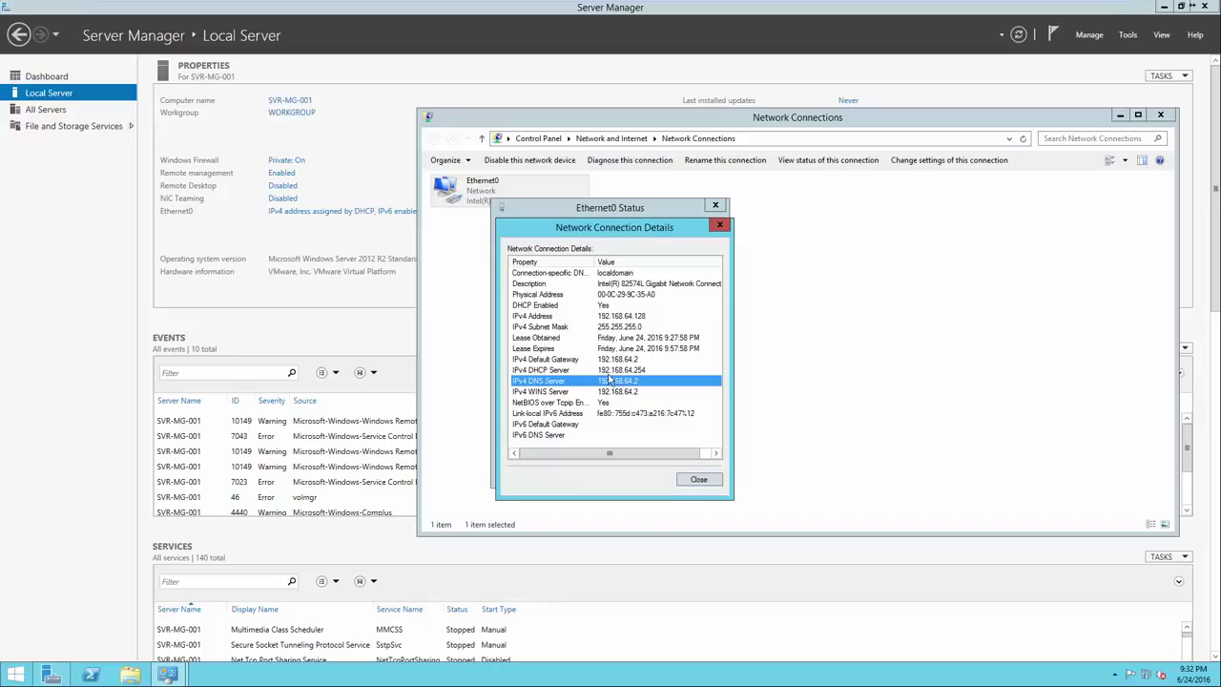
left_click(697, 481)
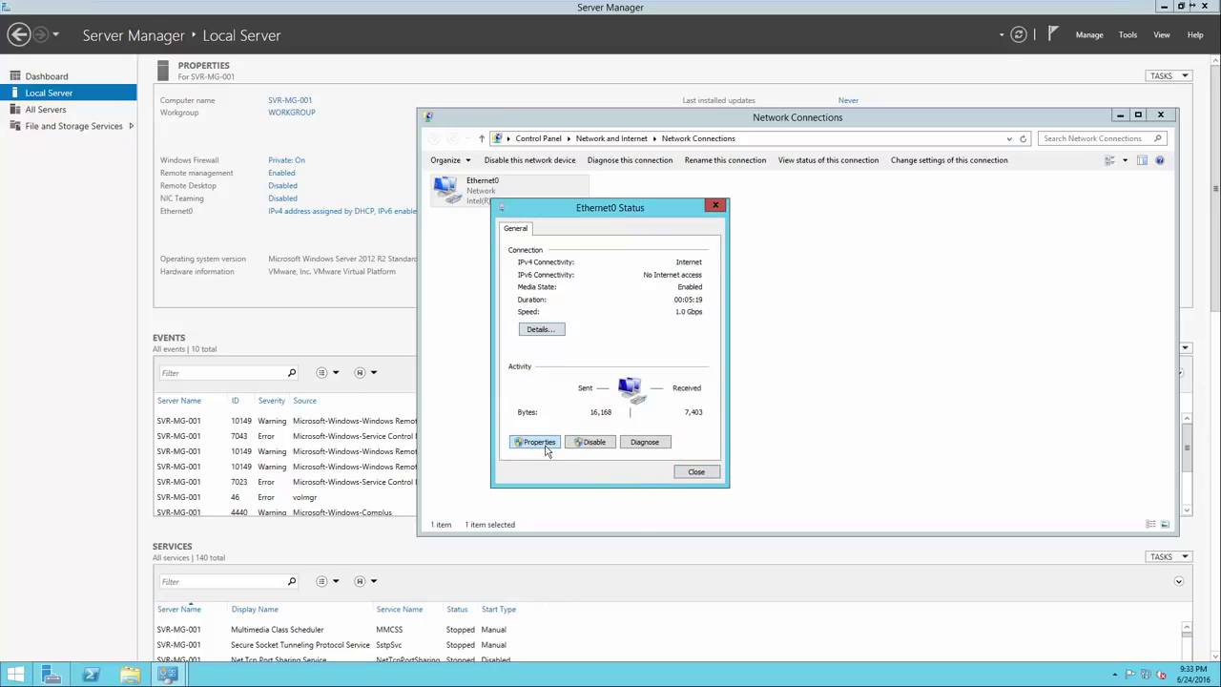
left_click(546, 447)
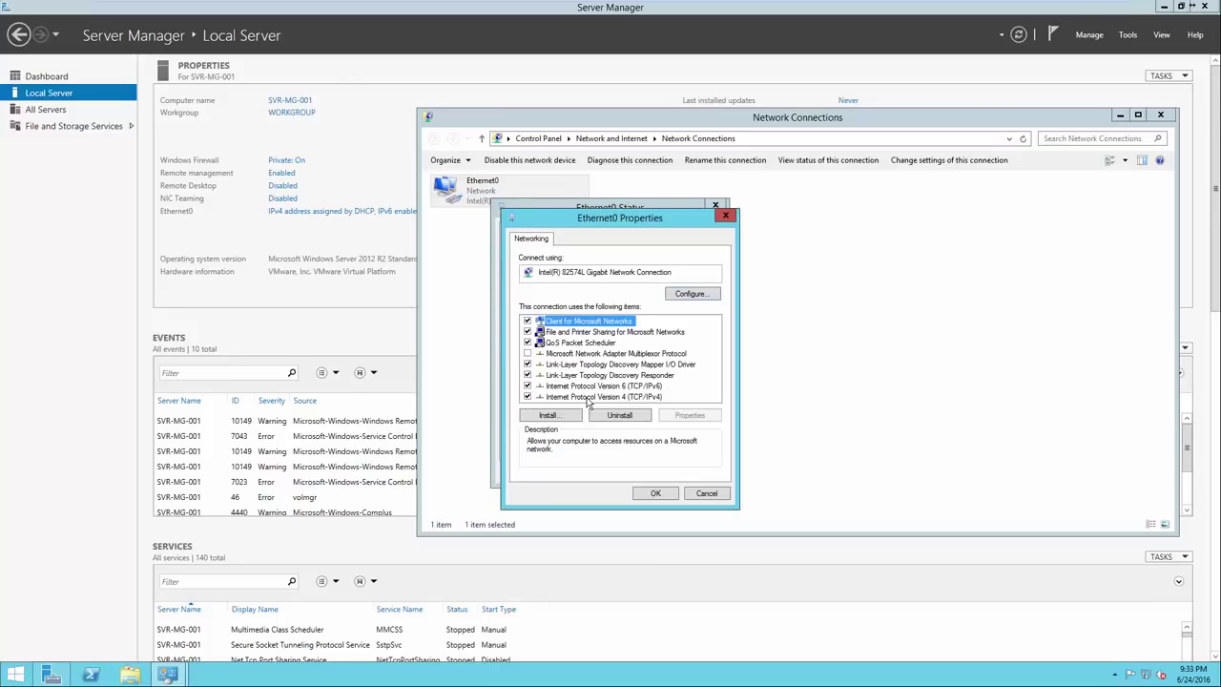
double_click(588, 399)
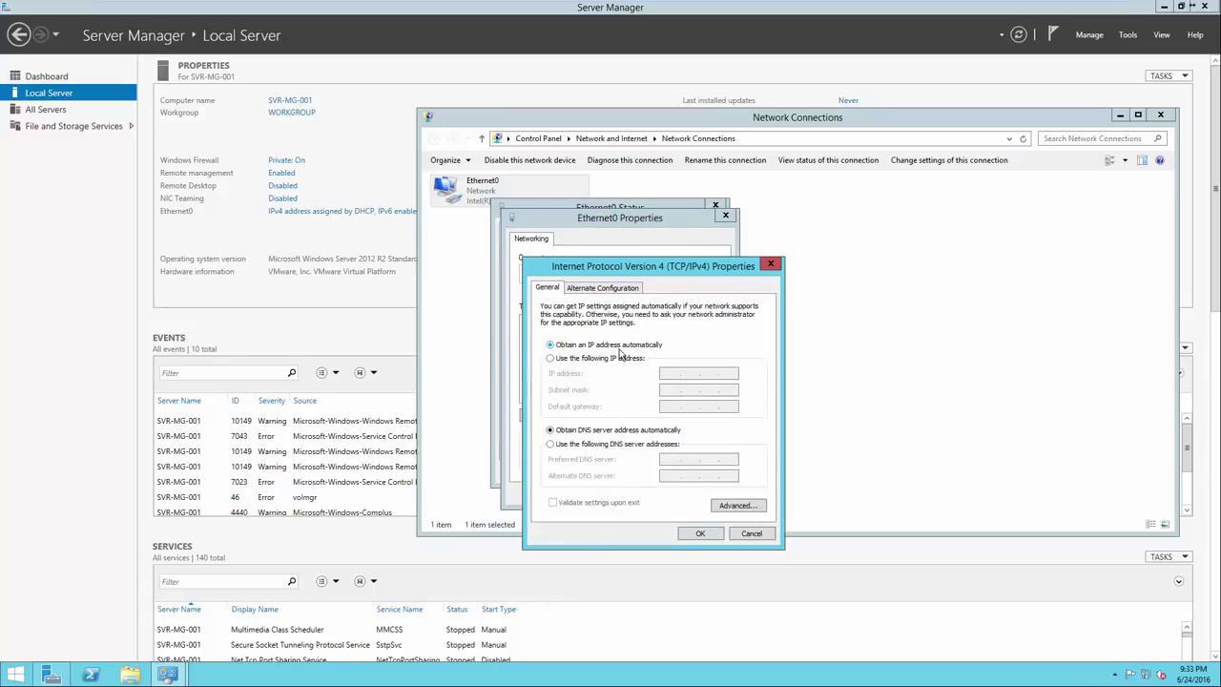
Set static IP 192.168.64.128, subnet mask 255.255.255.0 and default gateway 192.168.64.2
left_click(605, 362)
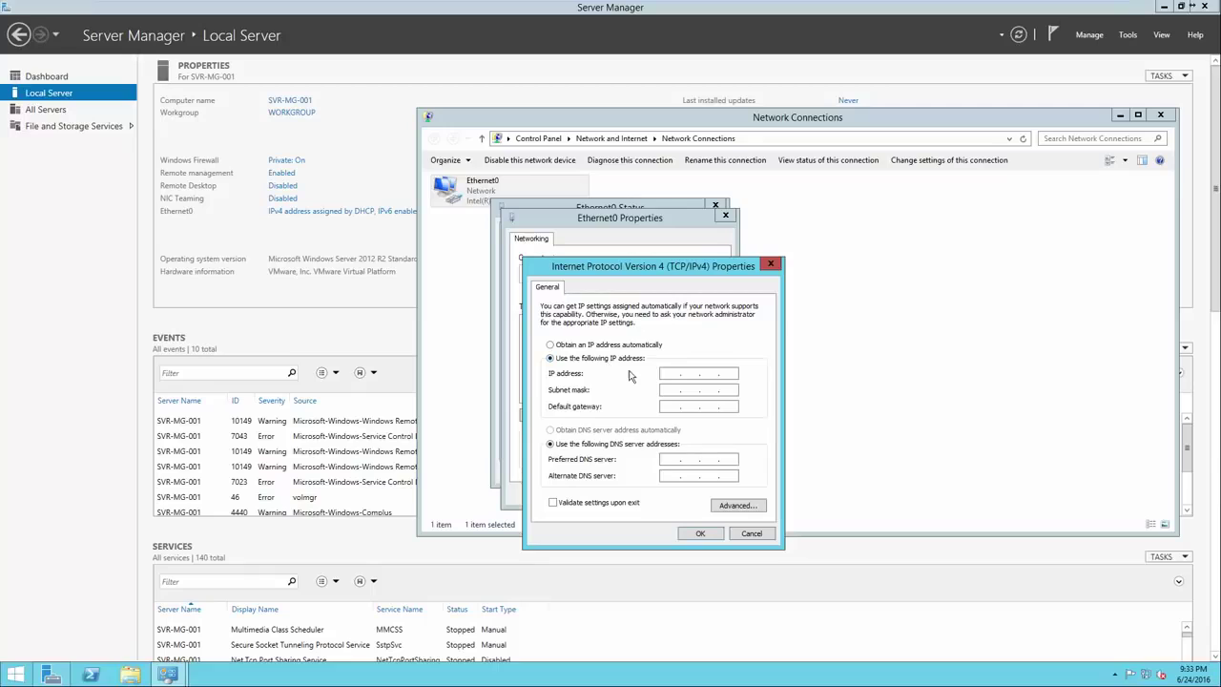
left_click(670, 374)
type("192 . 168 . 64 . 128")
left_click(708, 390)
left_click(665, 406)
type("192 . 168 . 62")
key("BackSpace")
type("4.2")
Set preferred DNS server 192.168.64.2 and apply the settings, closing the adapter dialogs
left_click(679, 460)
type("192 . 168 . 64 . 2")
left_click(701, 533)
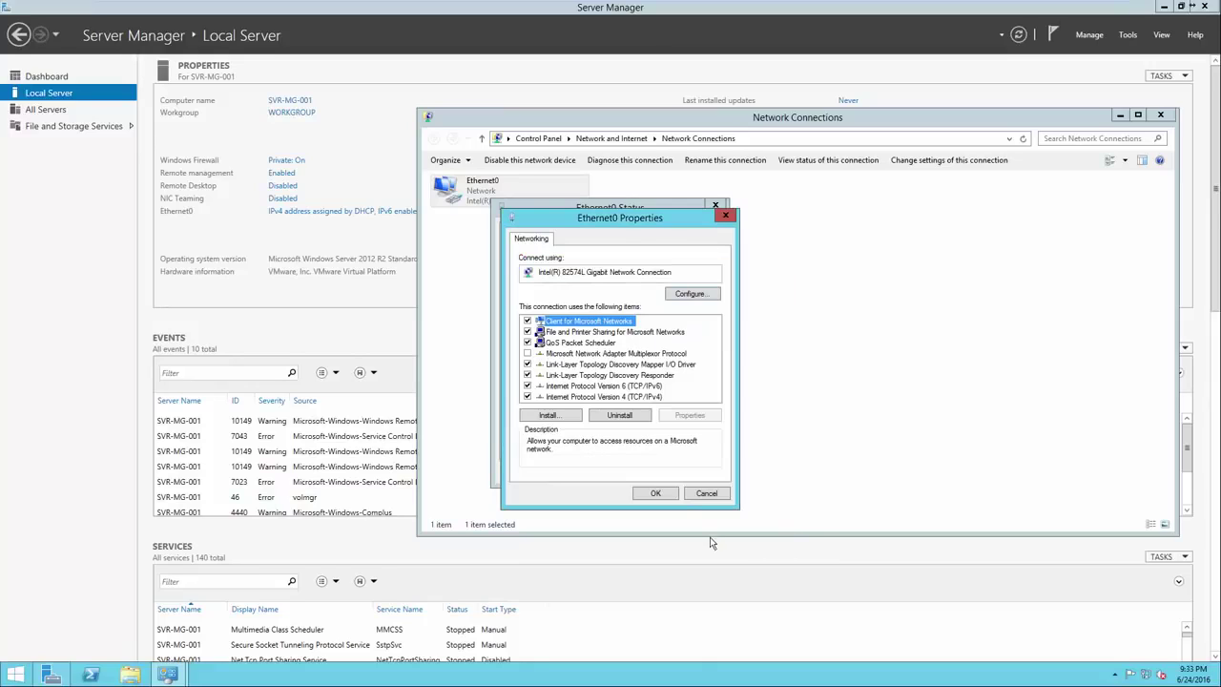
left_click(655, 493)
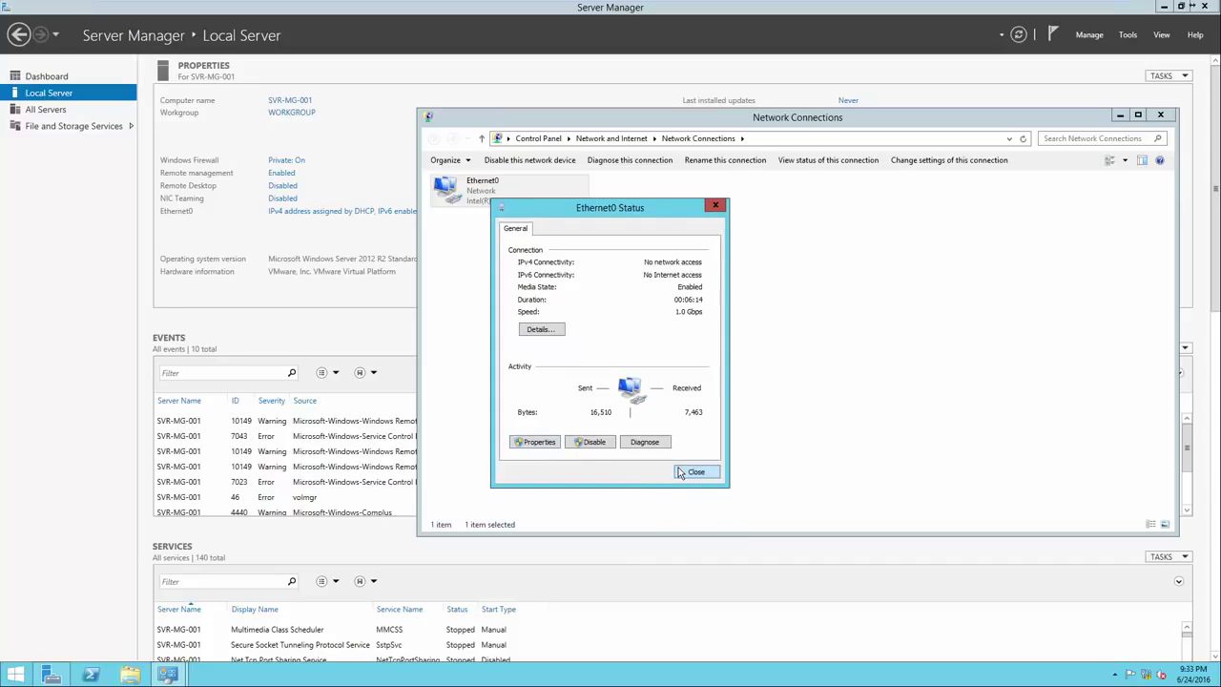
left_click(693, 472)
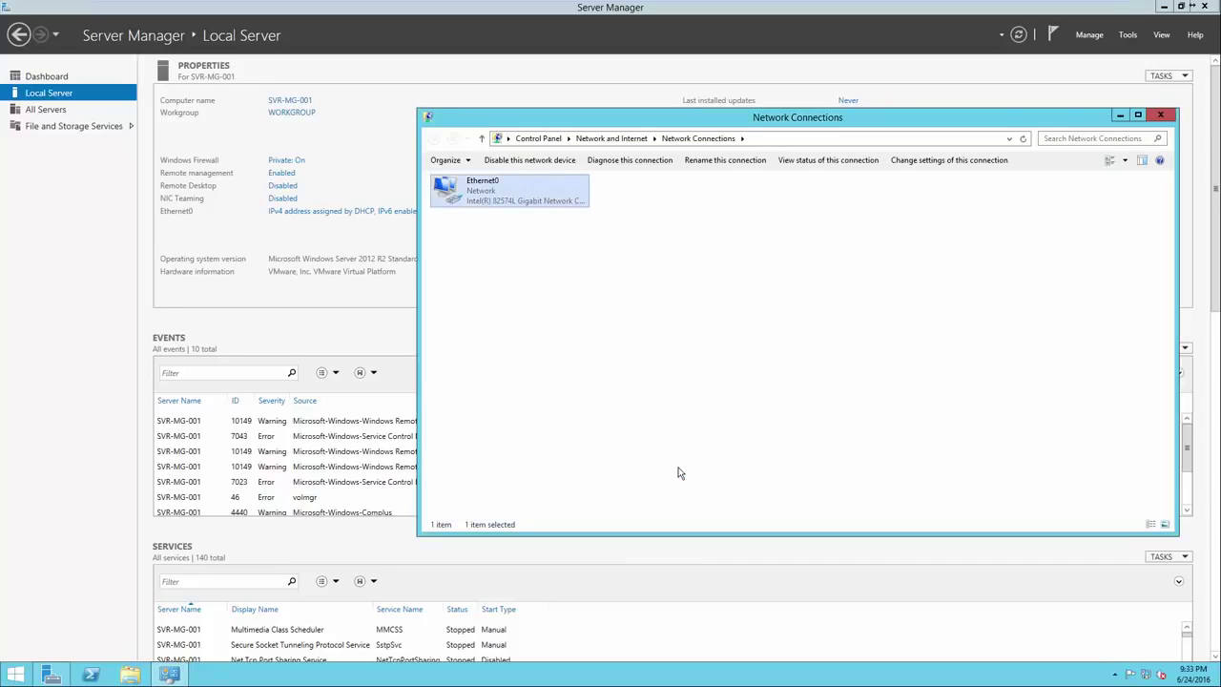
Close Network Connections and return to the Server Manager Dashboard
left_click(1160, 115)
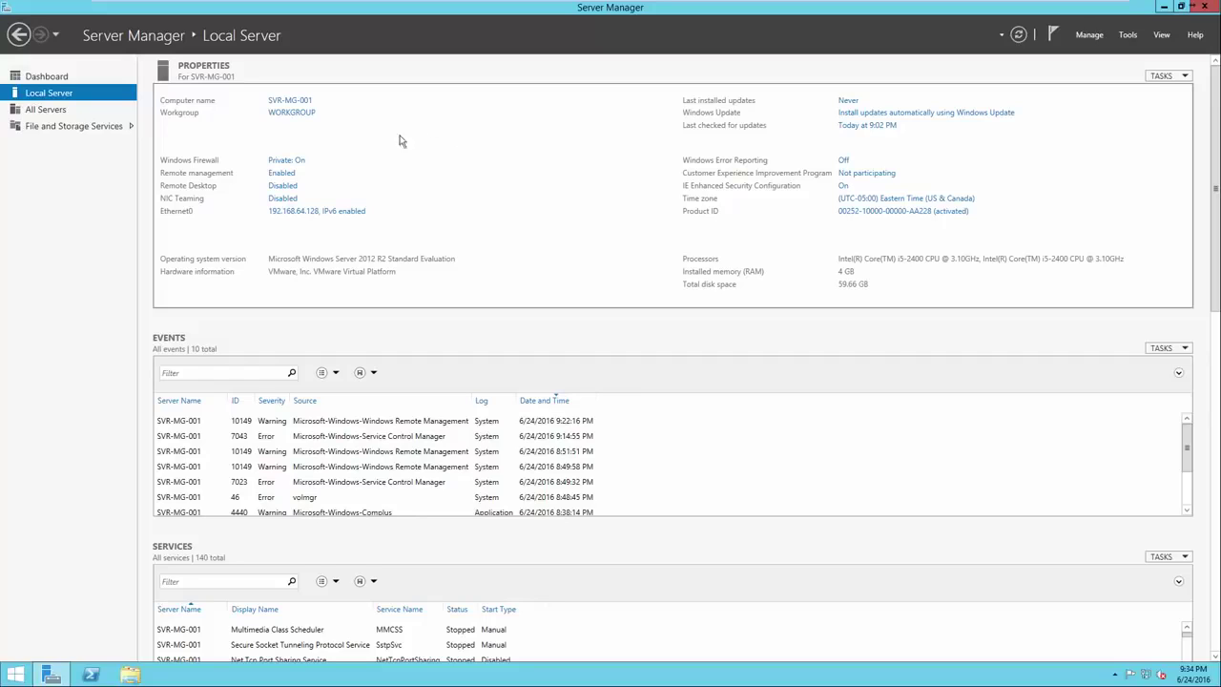
left_click(78, 81)
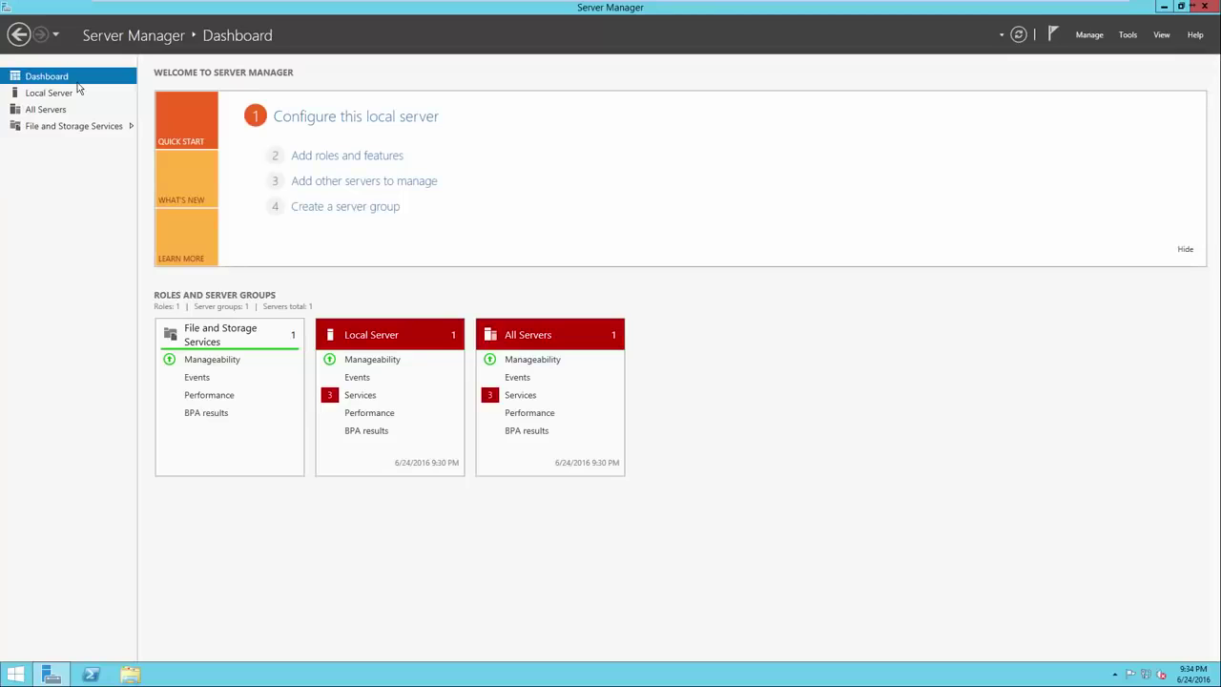
Start the Add Roles and Features wizard with role-based installation on SVR-MG-001
left_click(312, 157)
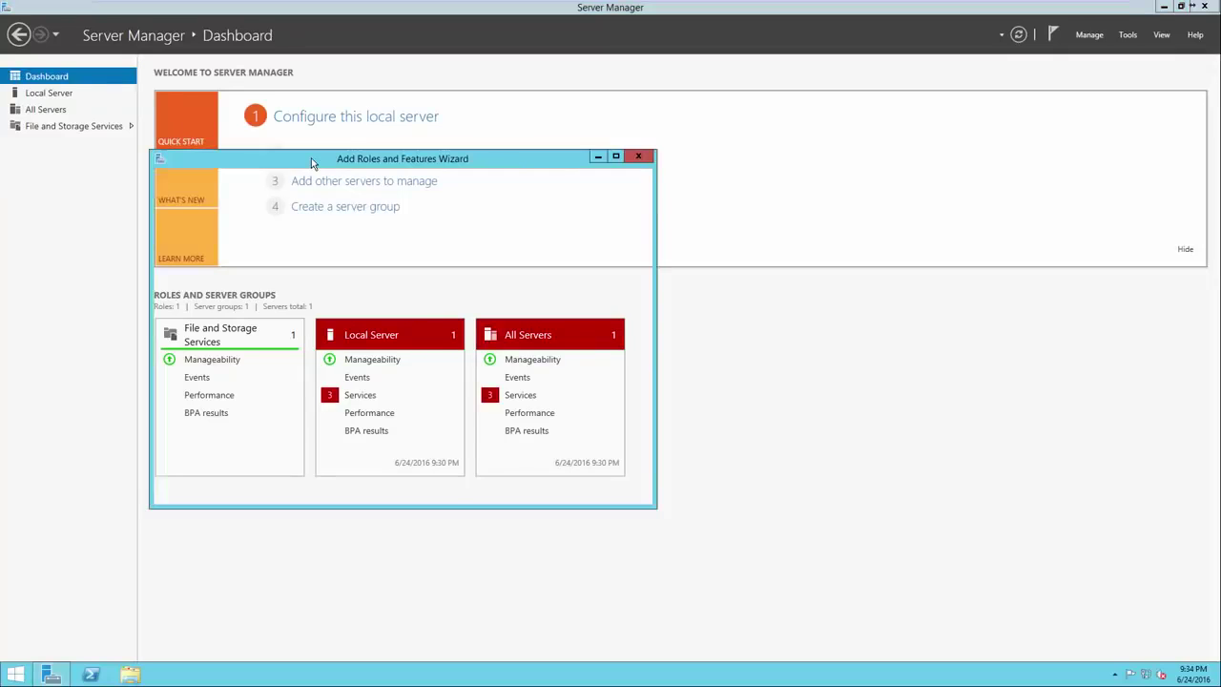
left_click_drag(332, 165, 543, 162)
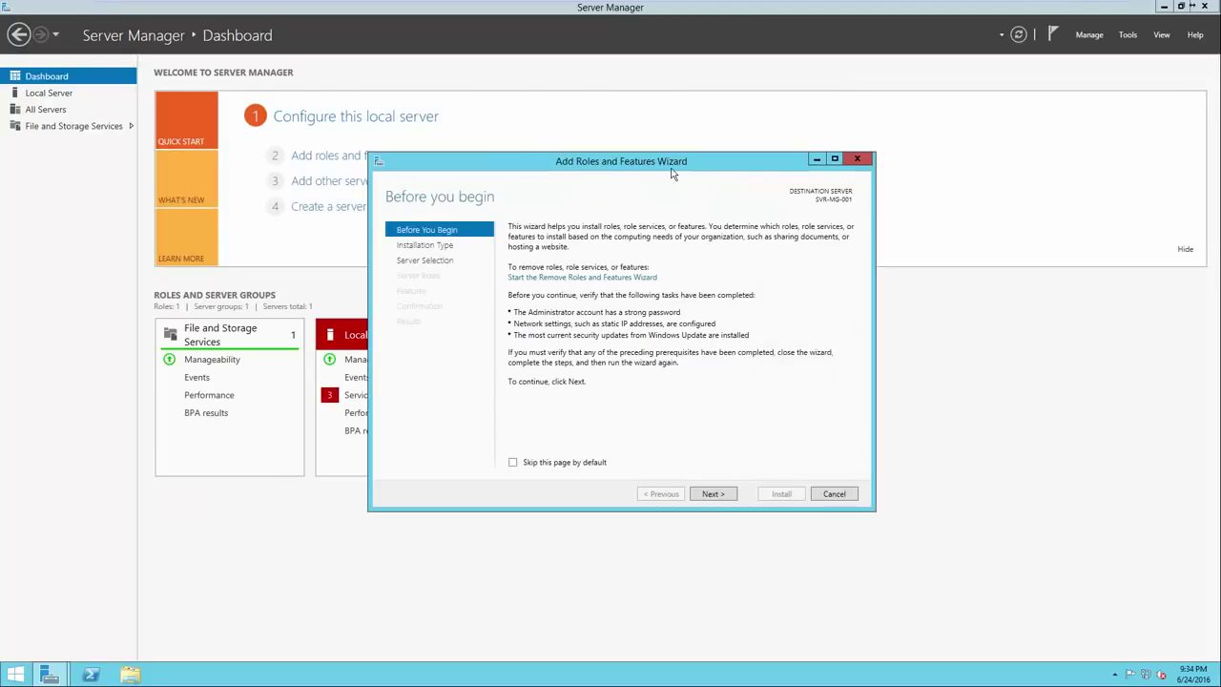
left_click(713, 494)
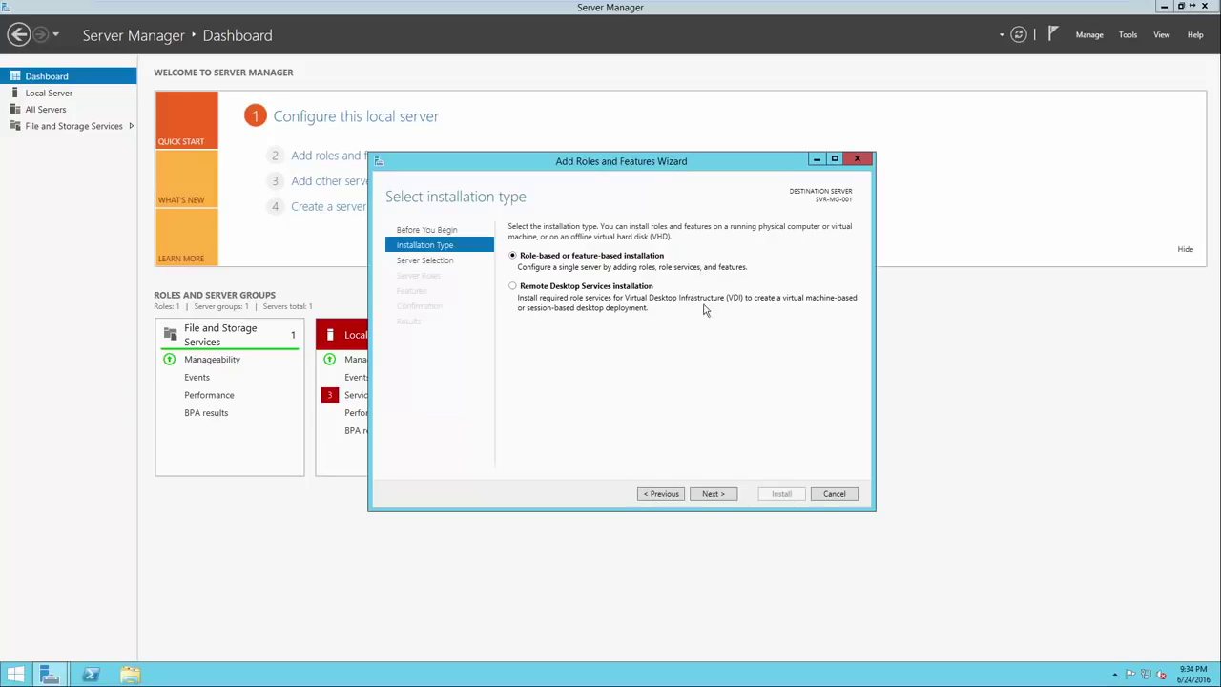
left_click(715, 496)
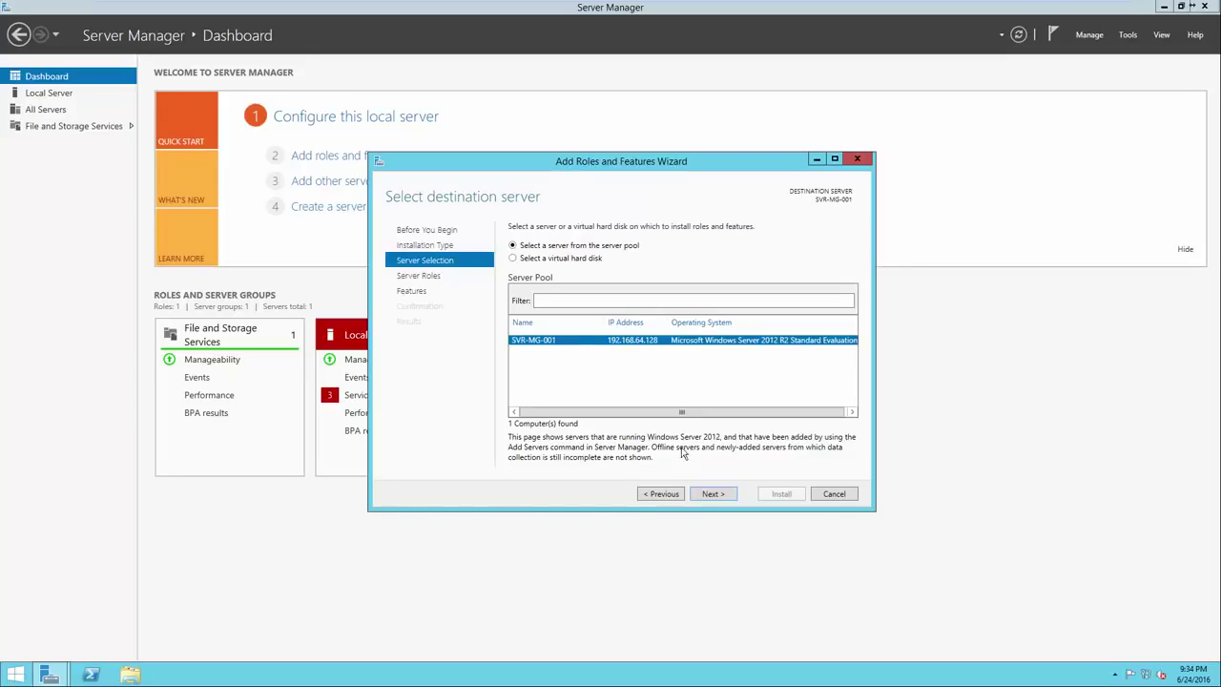
left_click(704, 496)
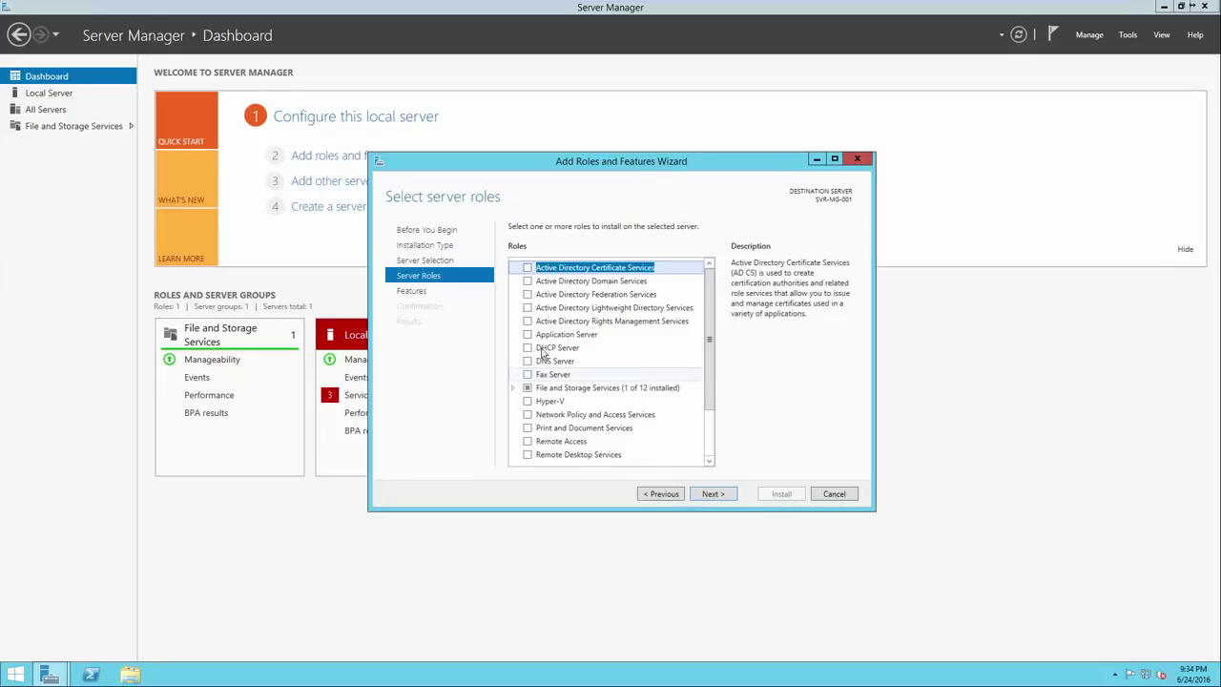
Select Active Directory Domain Services and Group Policy Management, then advance to Confirmation
left_click(526, 282)
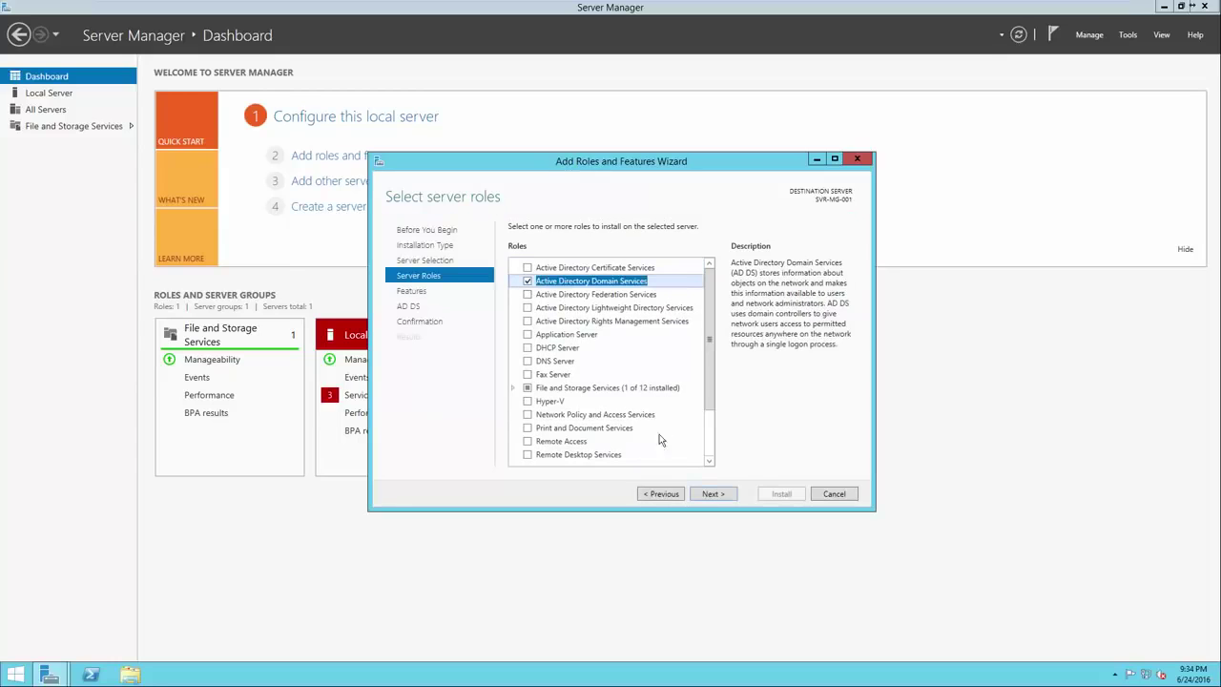
left_click(707, 495)
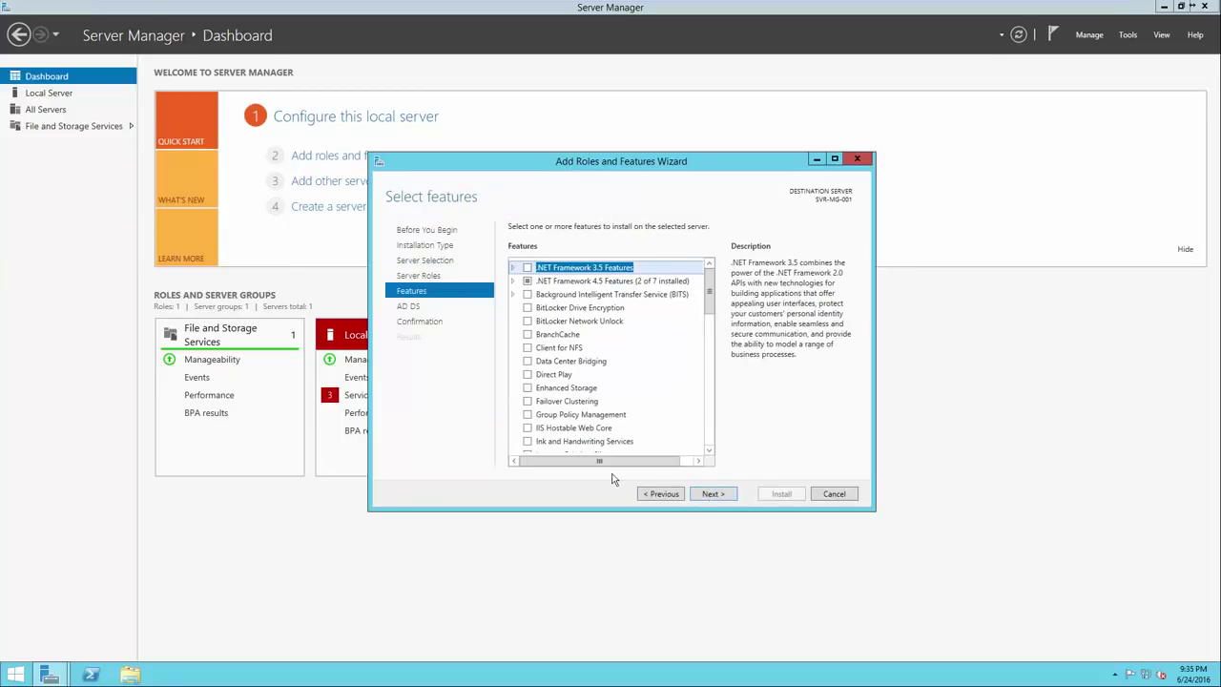
left_click(529, 416)
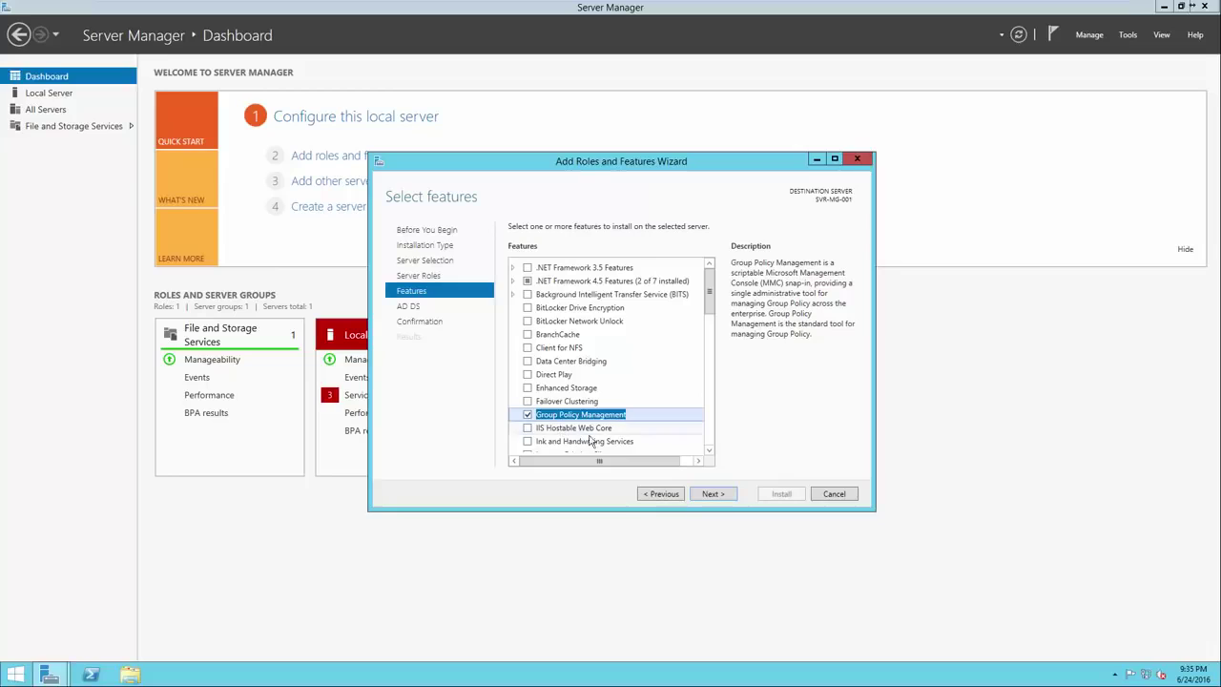
left_click(721, 500)
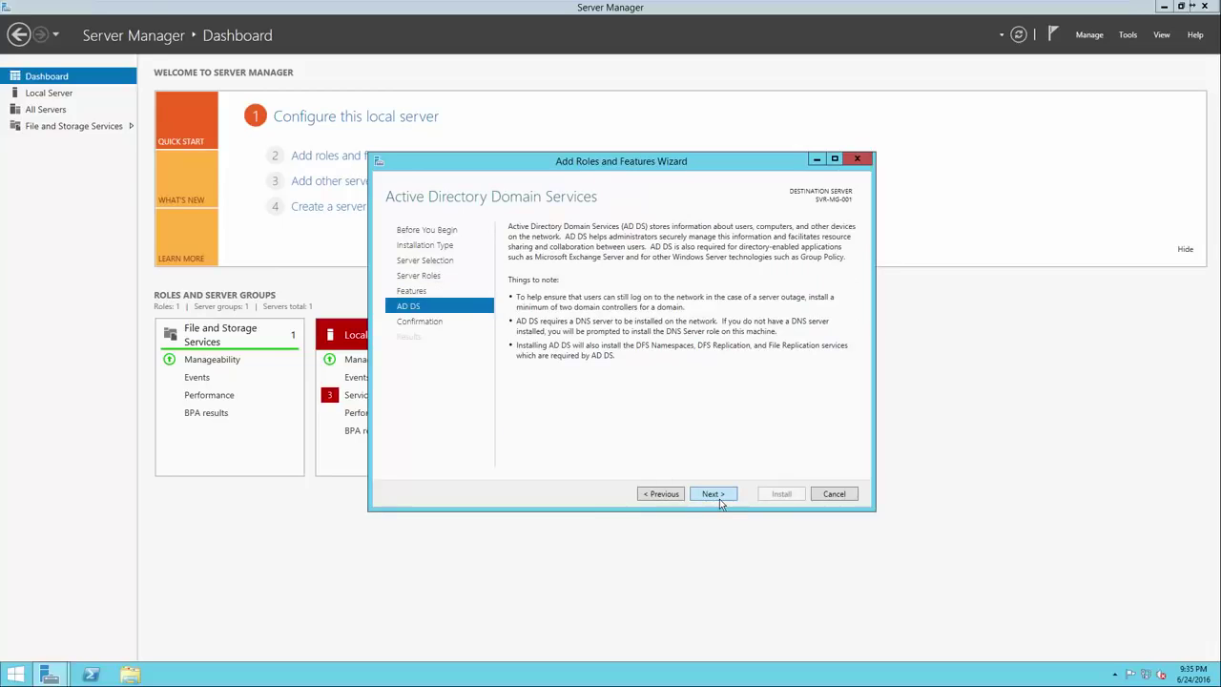
left_click(721, 500)
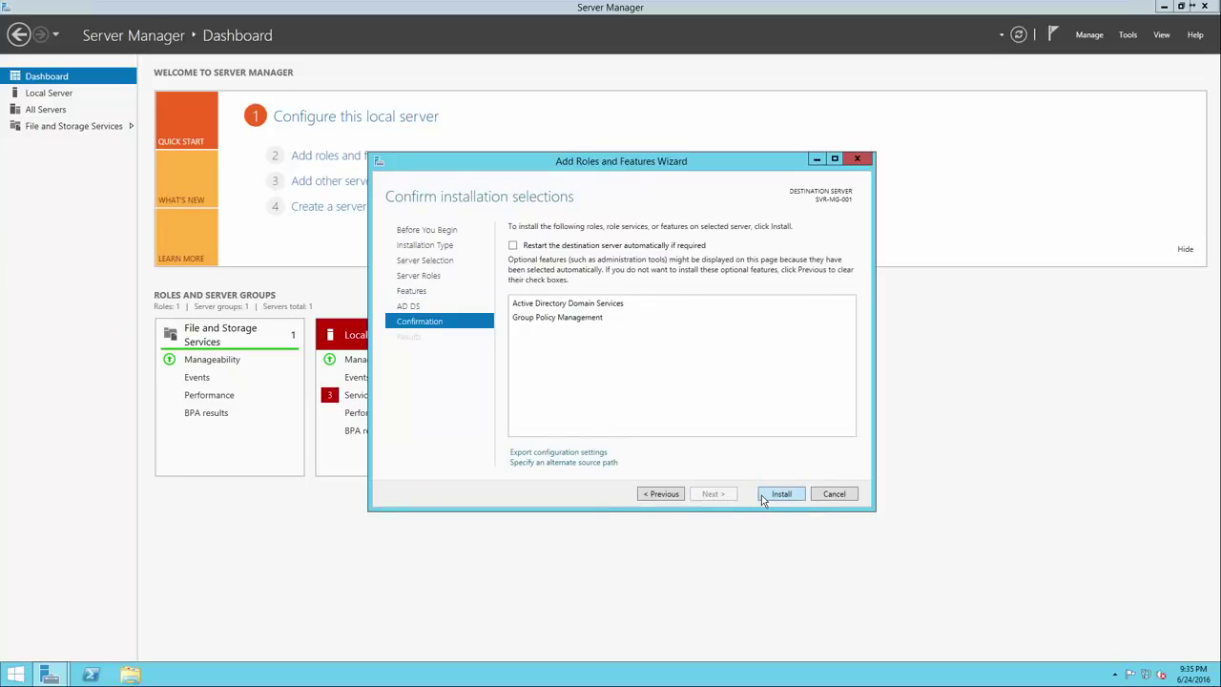
Install AD DS and Group Policy Management, then launch the promotion to domain controller
left_click(761, 495)
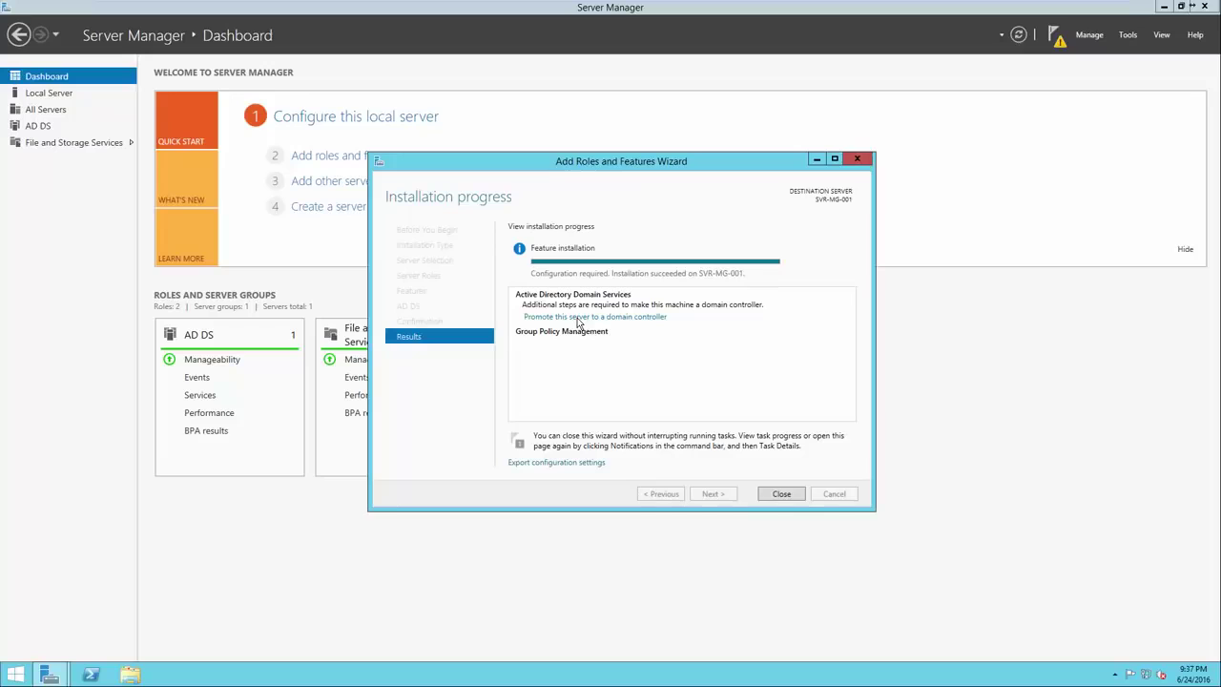
left_click(577, 317)
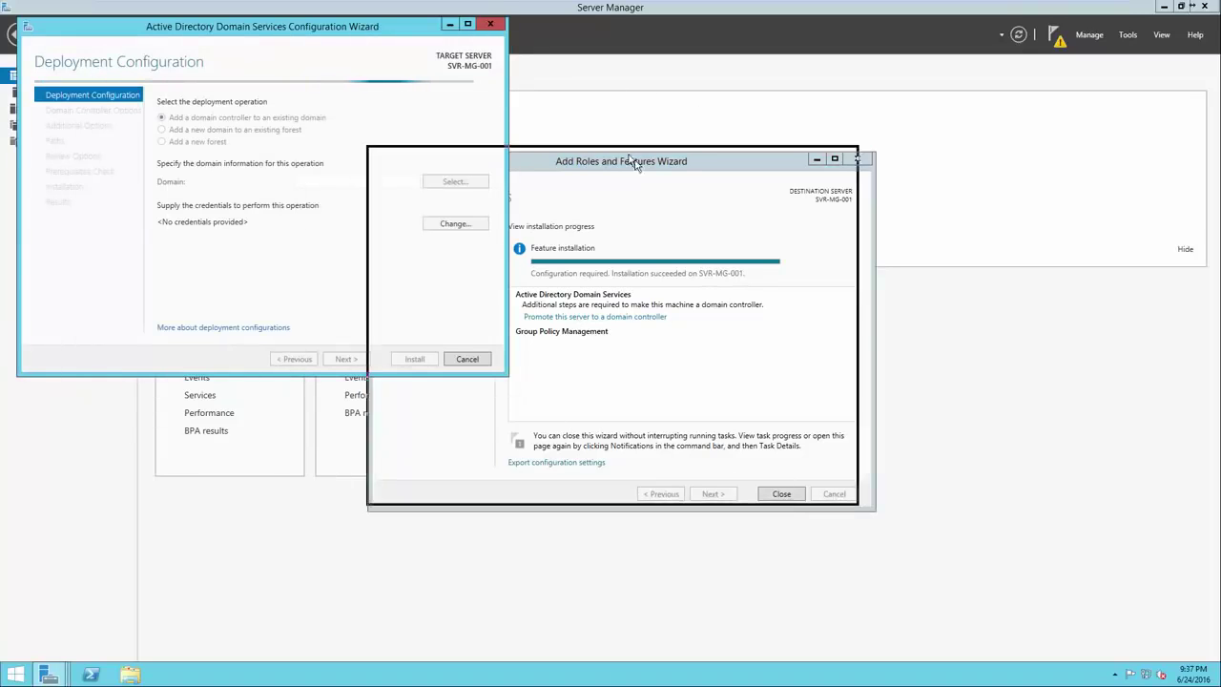
Drag the AD DS Configuration Wizard over the Add Roles and Features wizard
left_click_drag(277, 26, 640, 160)
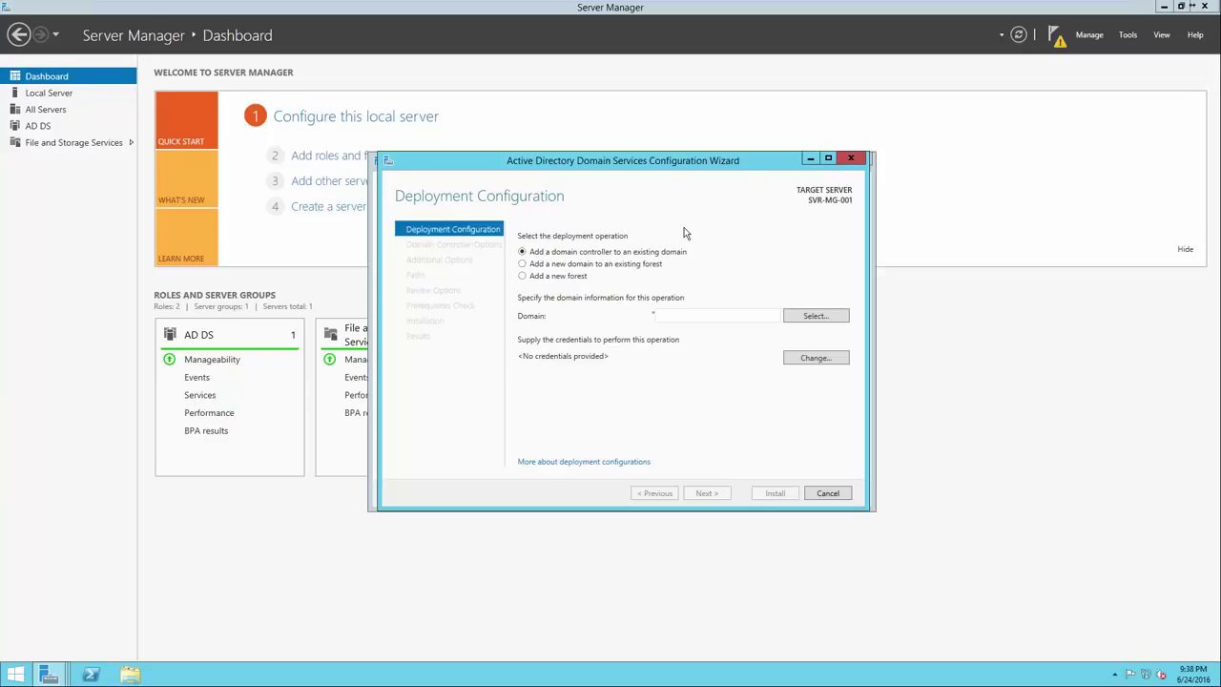
Choose Add a new forest and enter root domain name test.local, replacing a mistyped google.com
left_click(562, 277)
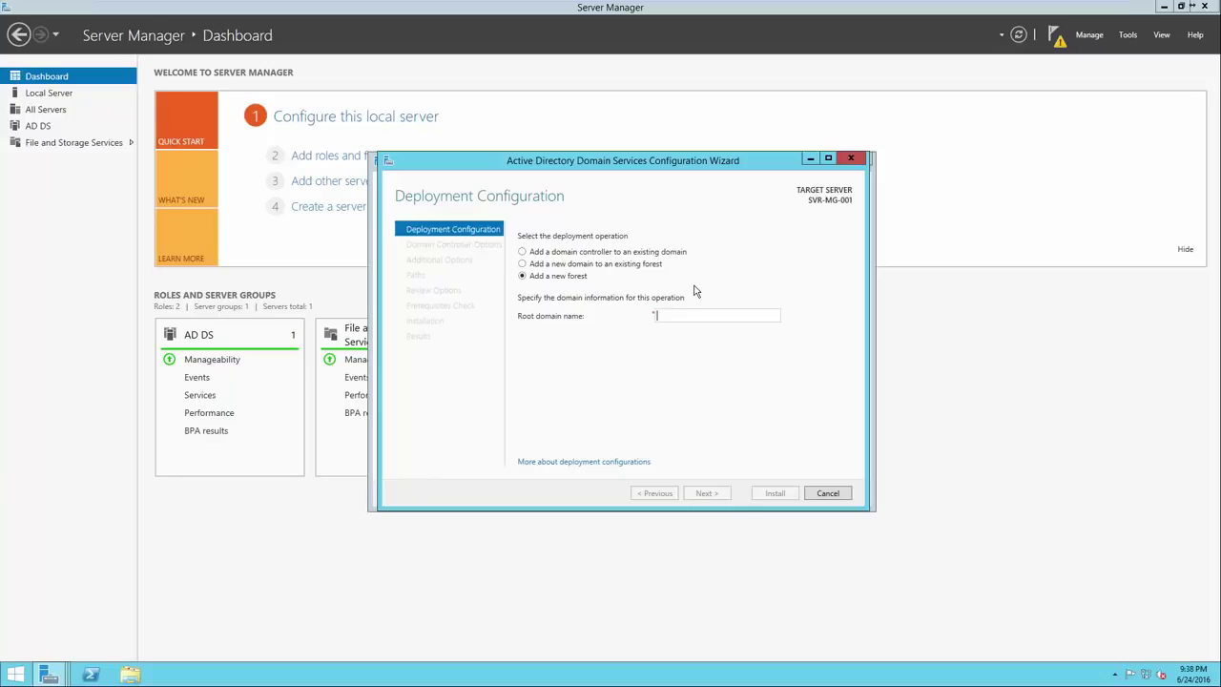
type("google.com")
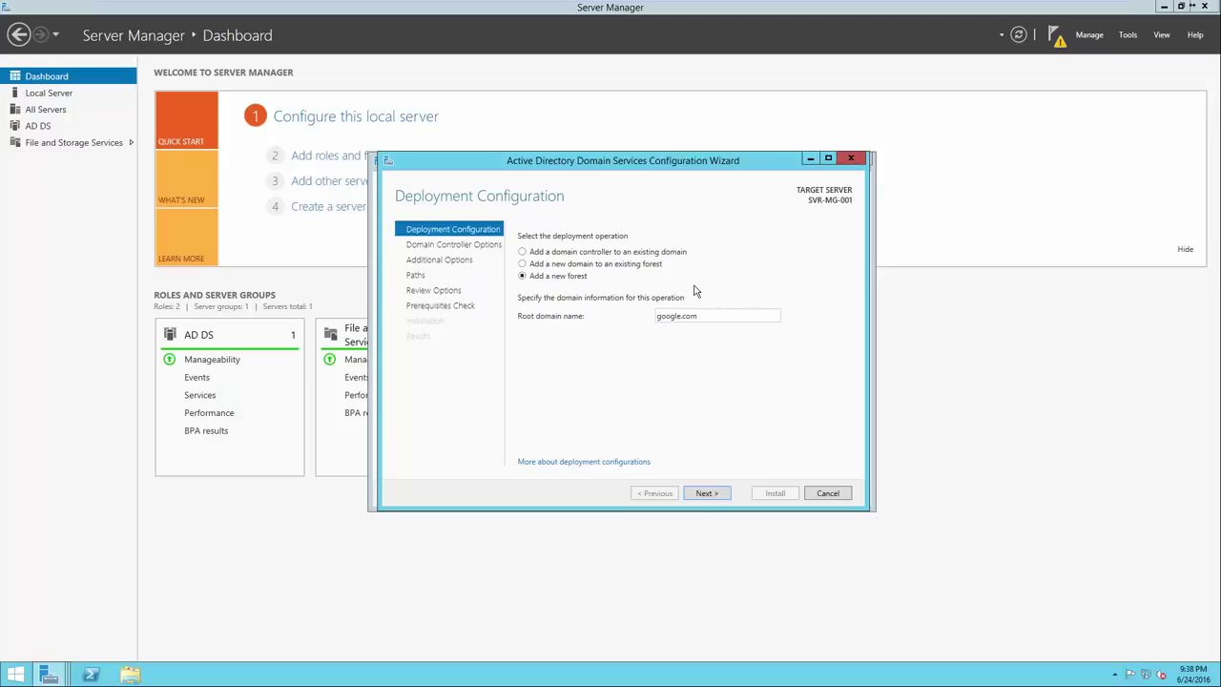
left_click_drag(674, 323, 655, 324)
key("BackSpace")
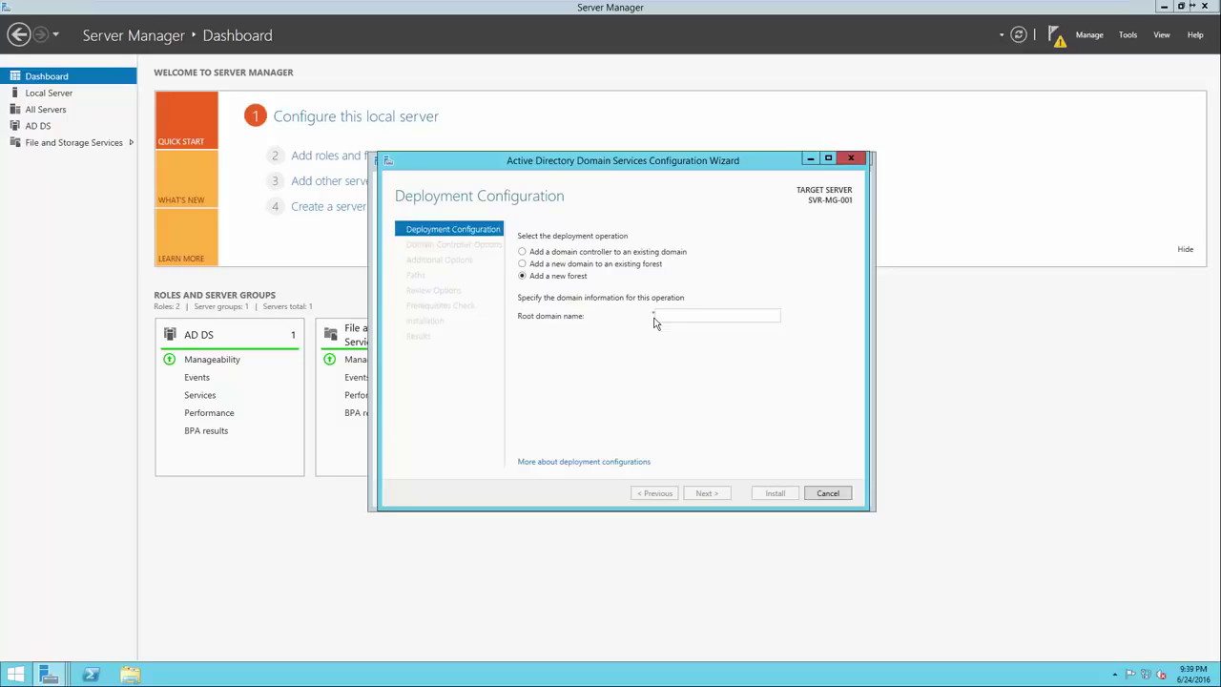
type("test")
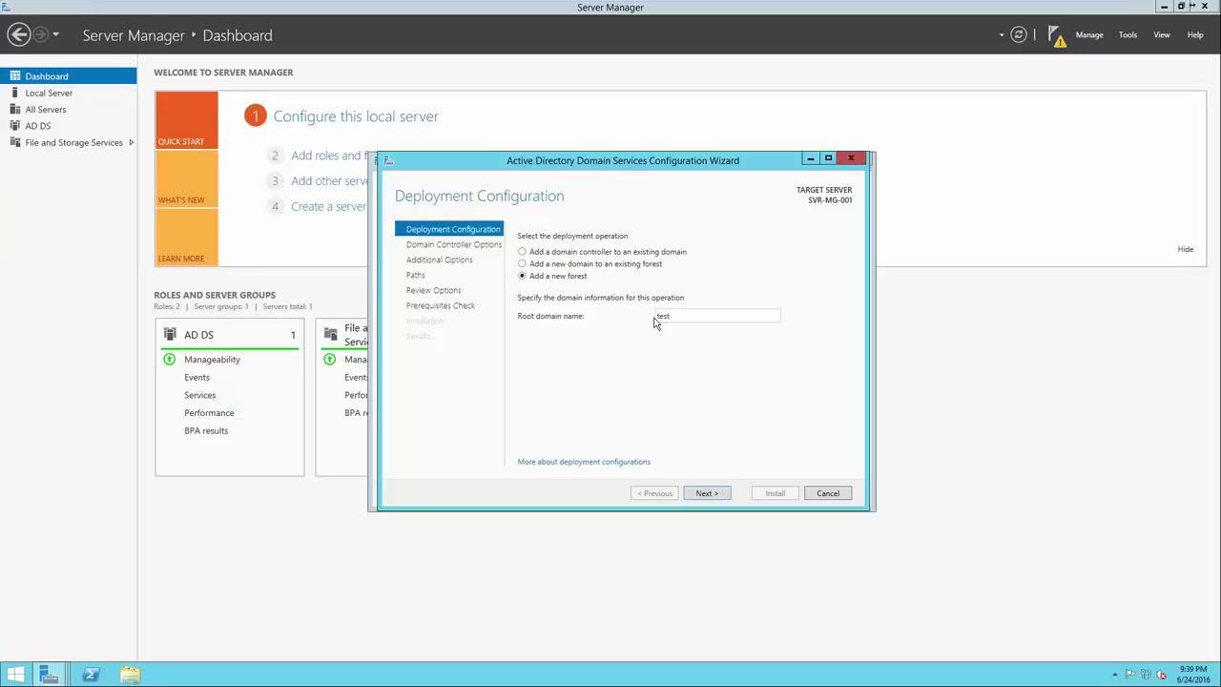
type(".local")
Advance to Domain Controller Options and keep Windows Server 2012 R2 as the forest functional level
left_click(713, 494)
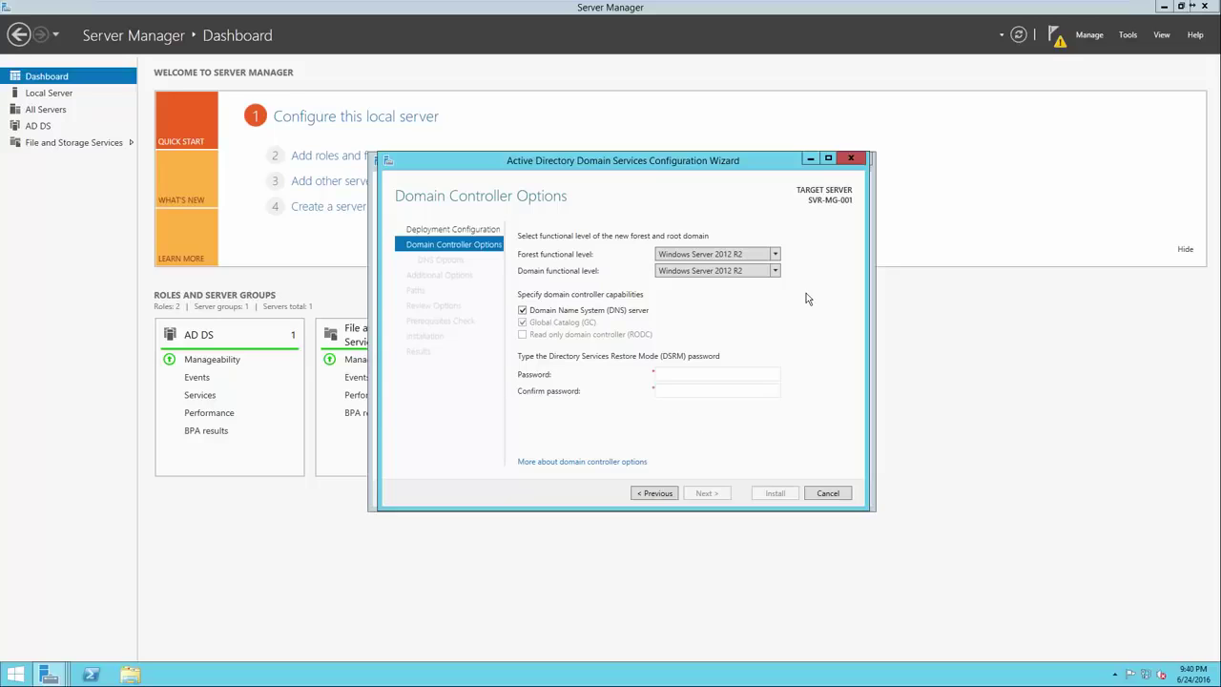
left_click(775, 255)
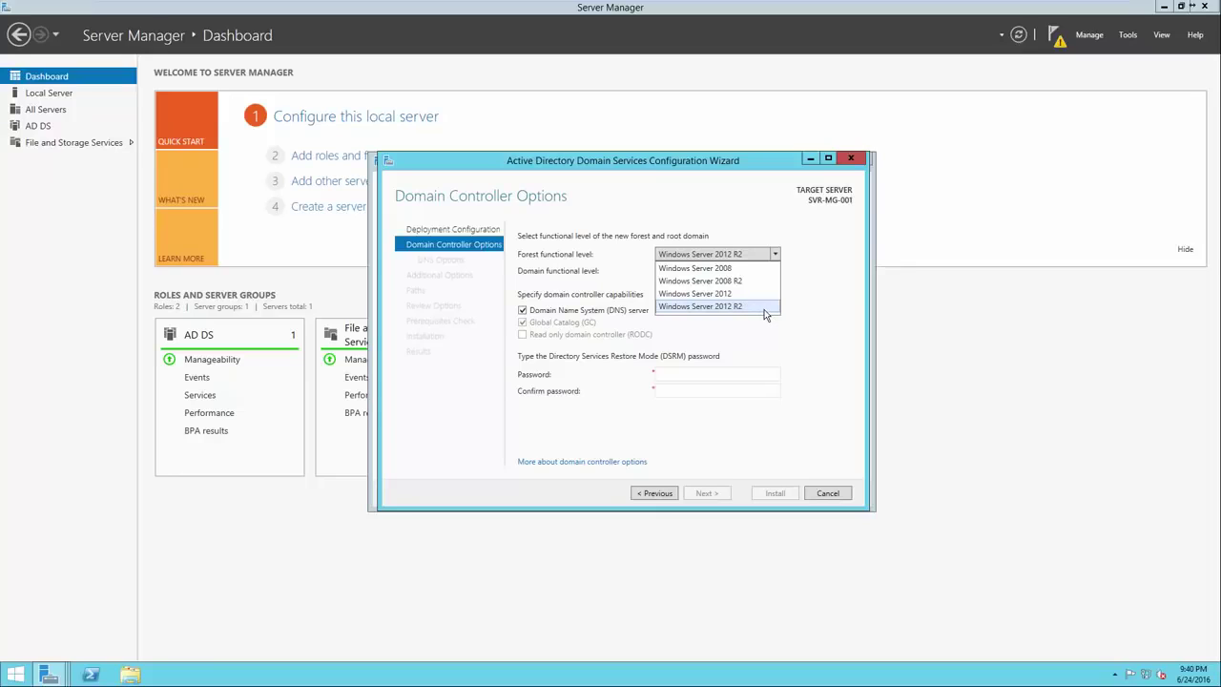
left_click(814, 304)
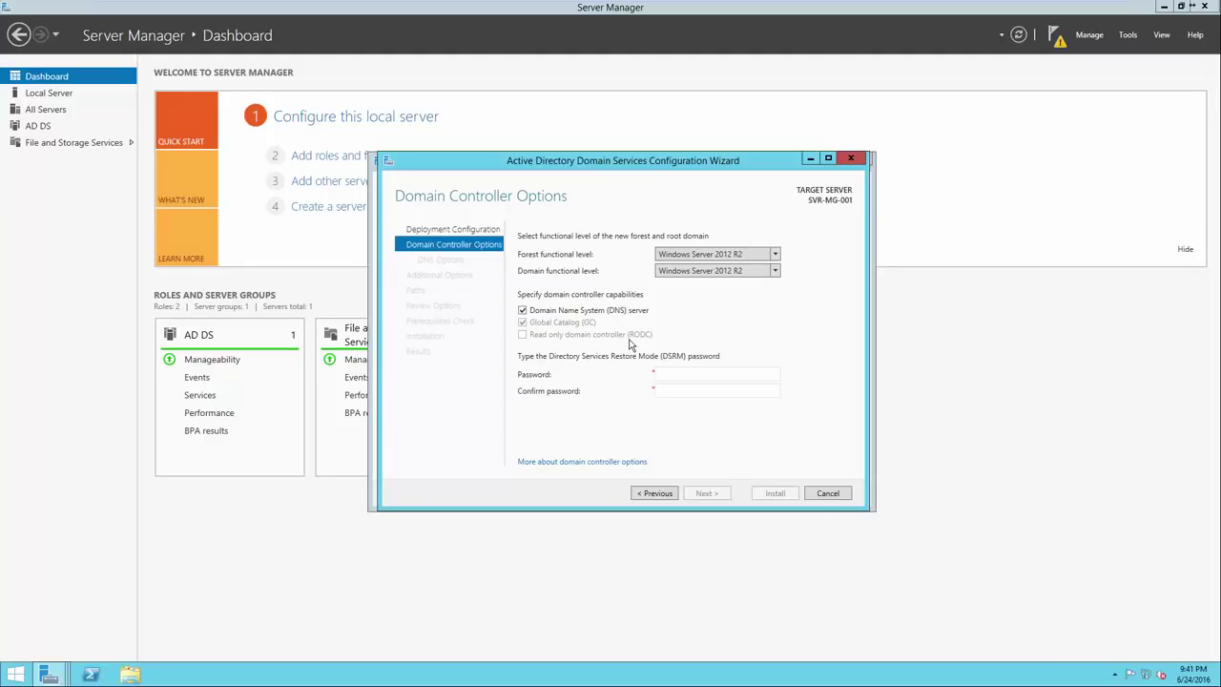
Enter and confirm the Directory Services Restore Mode password, then advance to DNS Options
left_click(678, 377)
type("•••••••••••••")
key("Tab")
type("•••••••••••••")
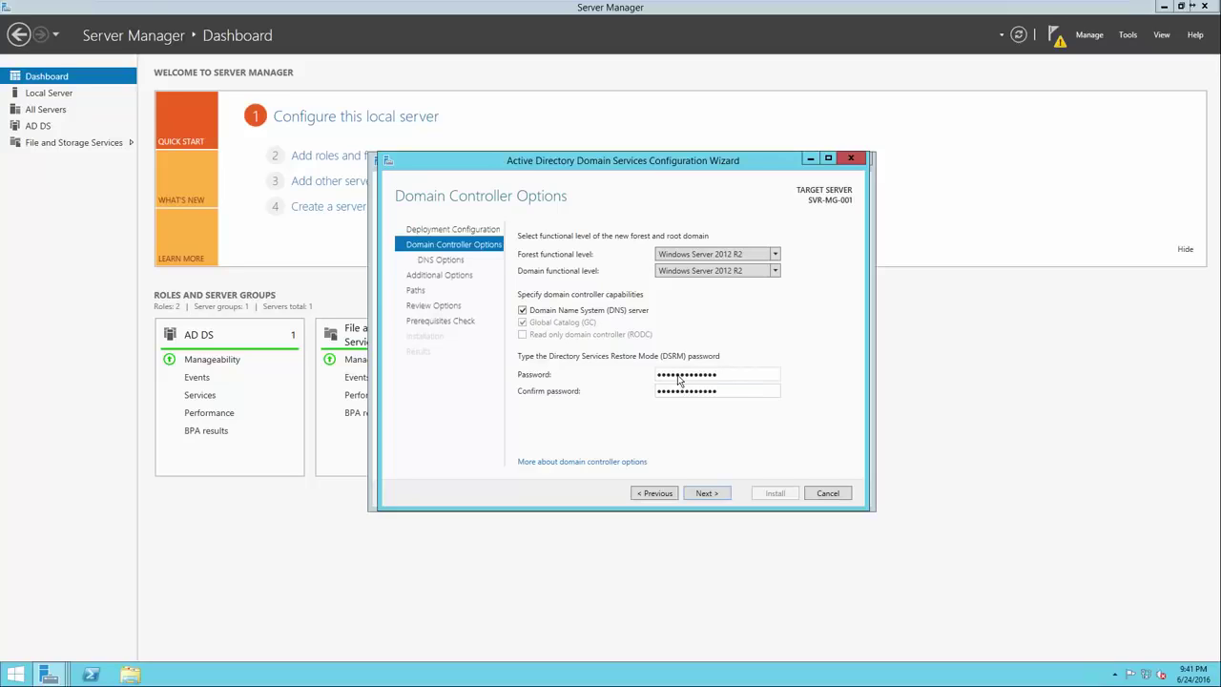
left_click(706, 492)
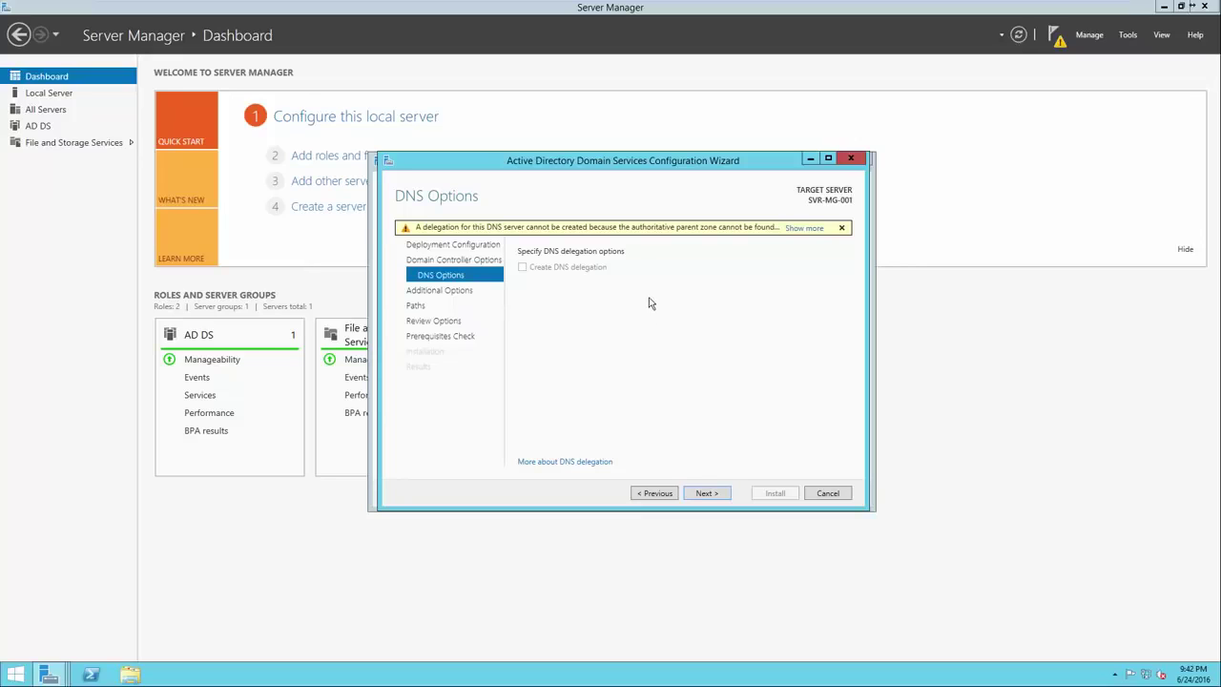
Accept the default DNS options, NetBIOS name TEST, and database, log and SYSVOL paths
left_click(703, 494)
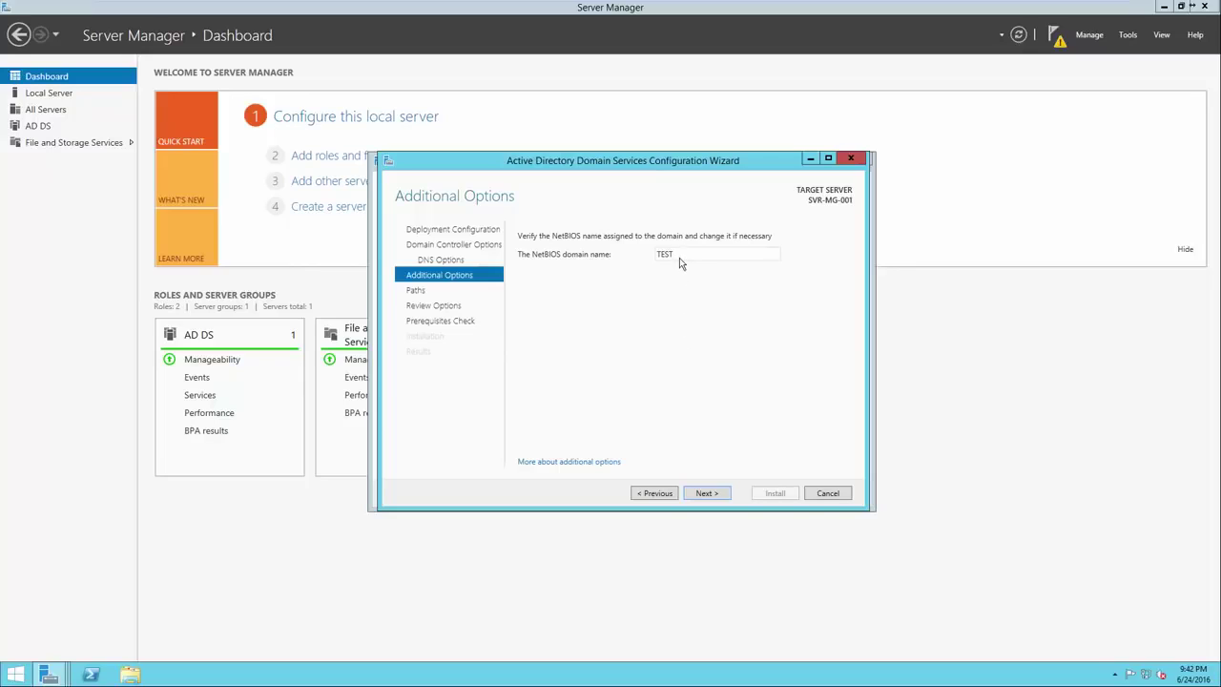
left_click(697, 493)
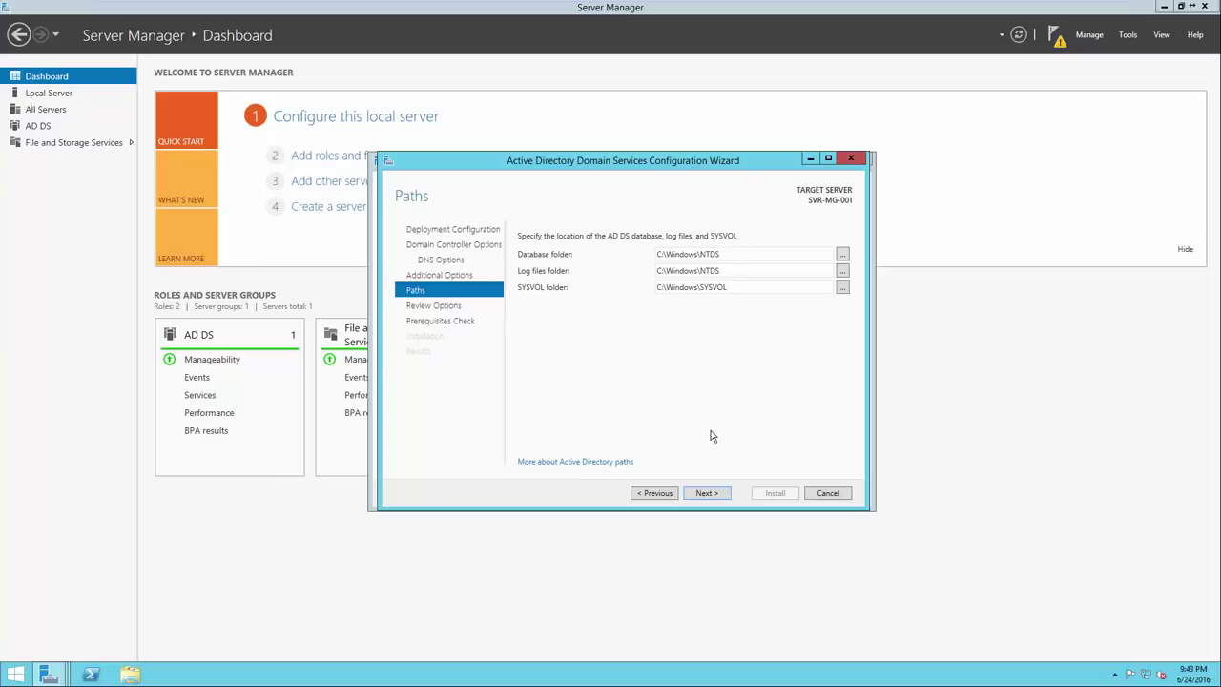
left_click(706, 493)
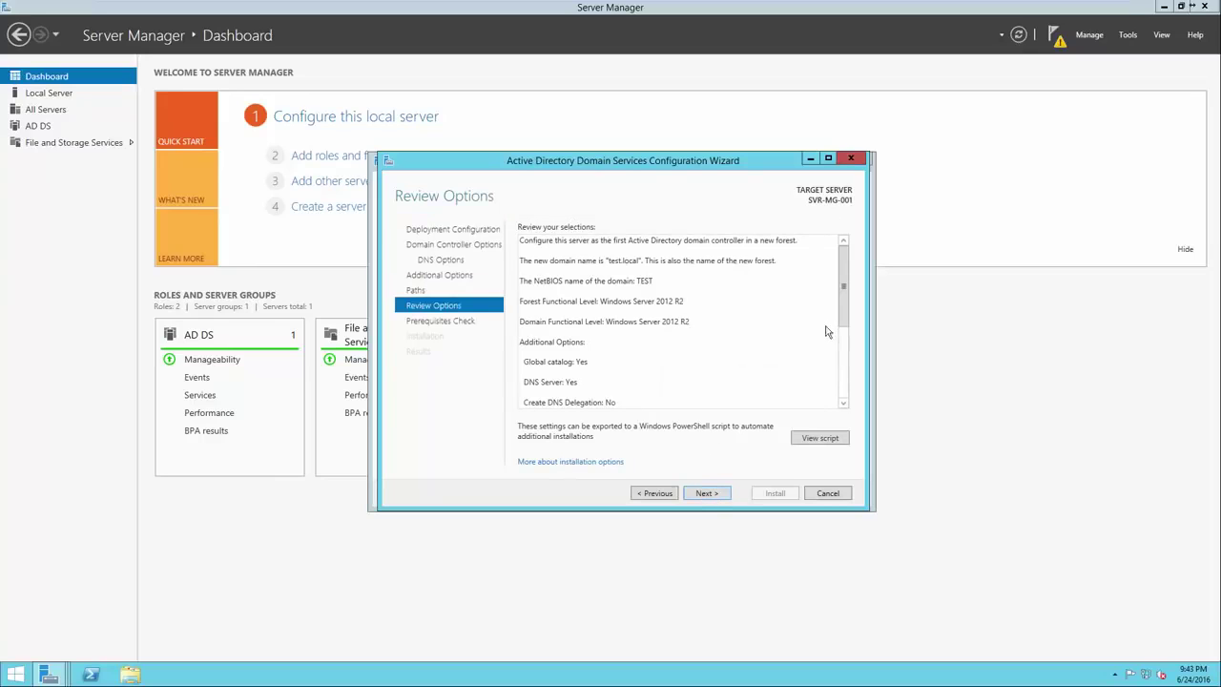
Scroll through the Review Options summary and run the prerequisites check
left_click_drag(842, 301, 838, 397)
left_click(707, 493)
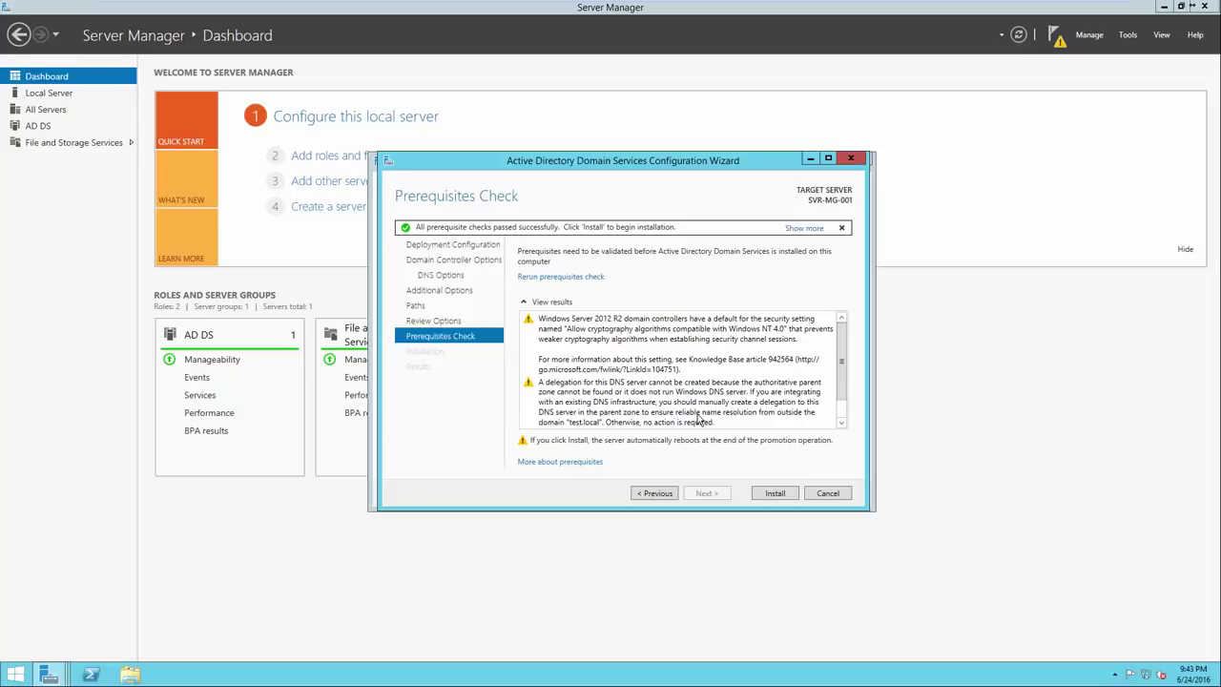
Inspect the prerequisite warnings, including DNS delegation for test.local, and the all-checks-passed message
left_click(651, 365)
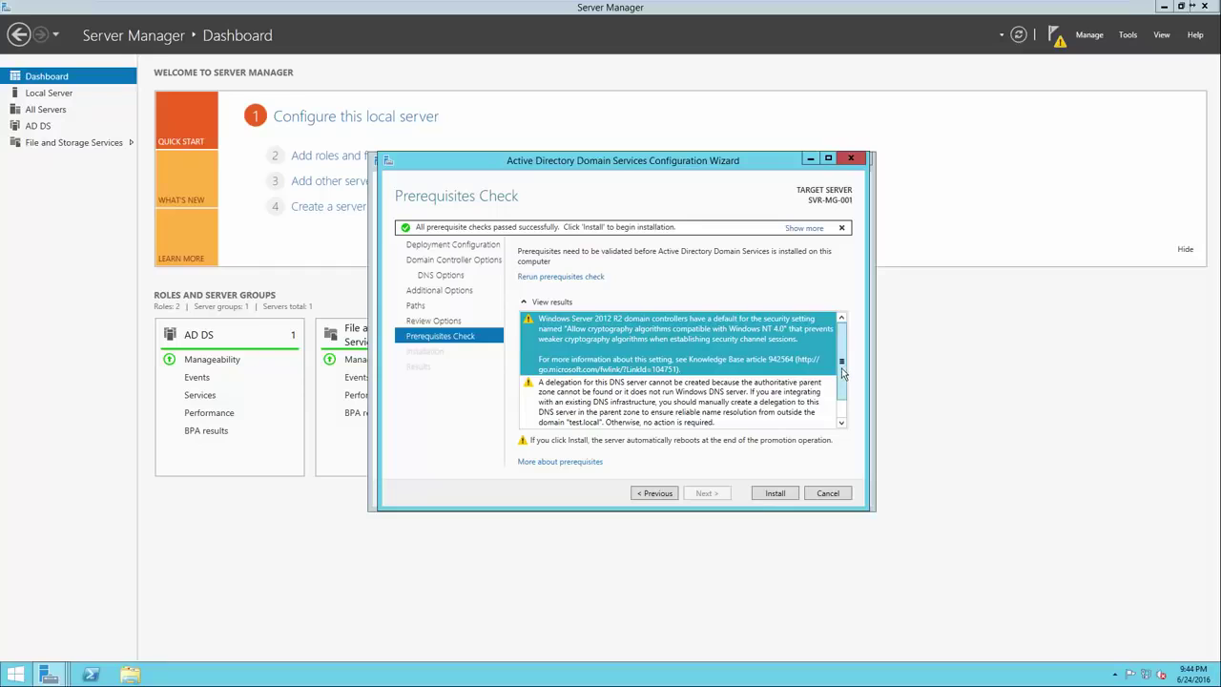
scroll(843, 399, "down", 1)
left_click(788, 391)
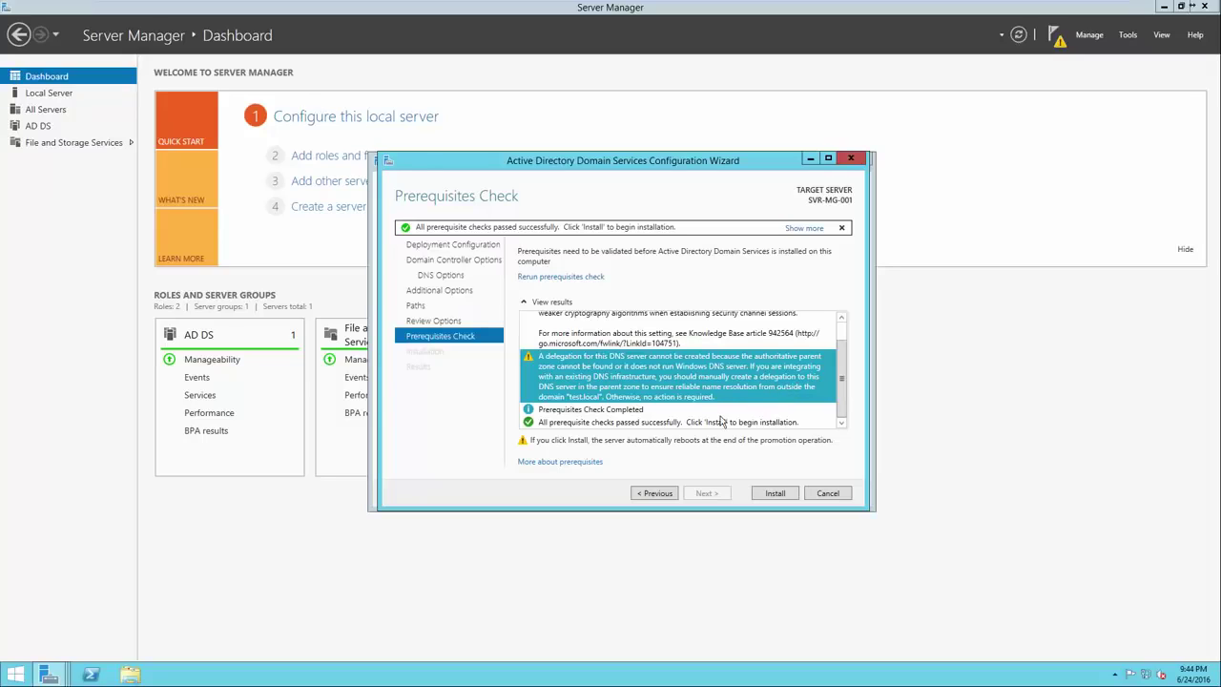
left_click(718, 411)
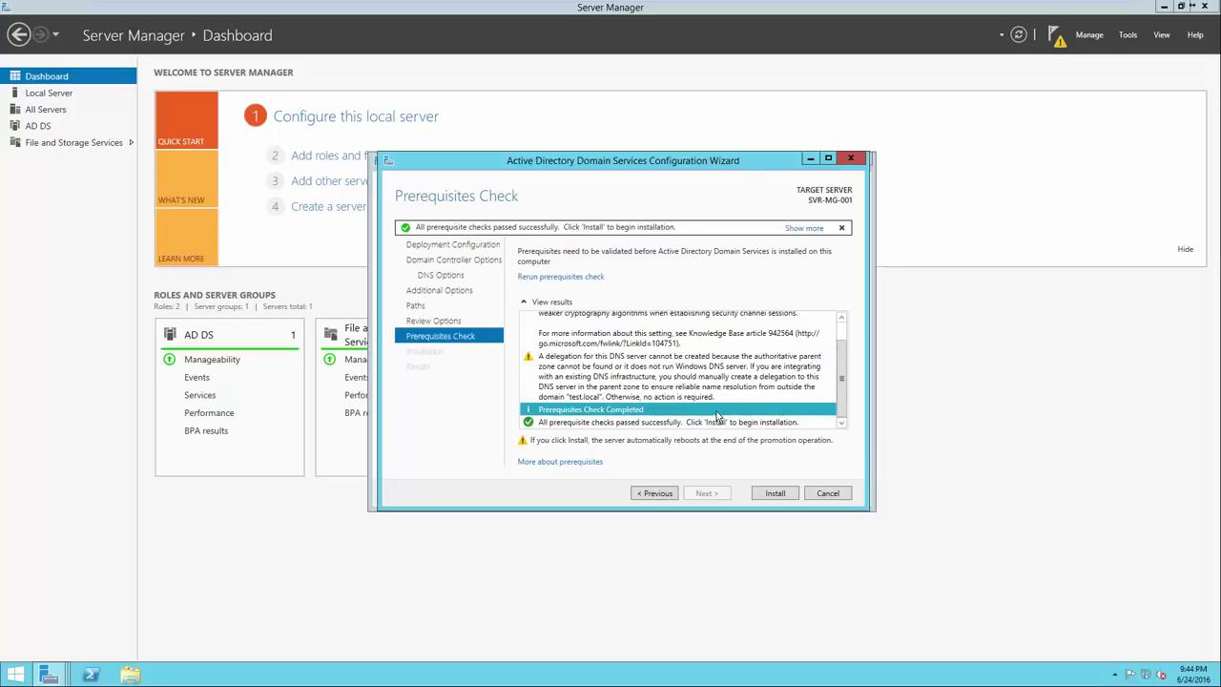
left_click(717, 422)
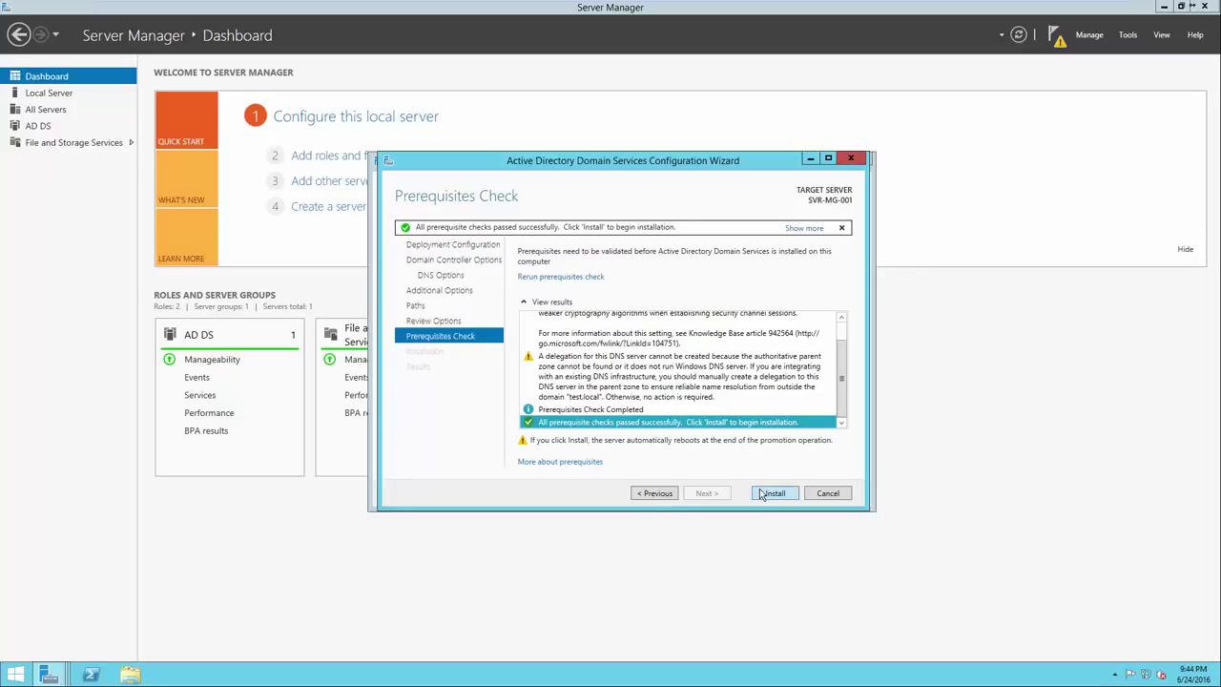
Start the domain controller installation and let the server reboot to its lock screen
left_click(761, 493)
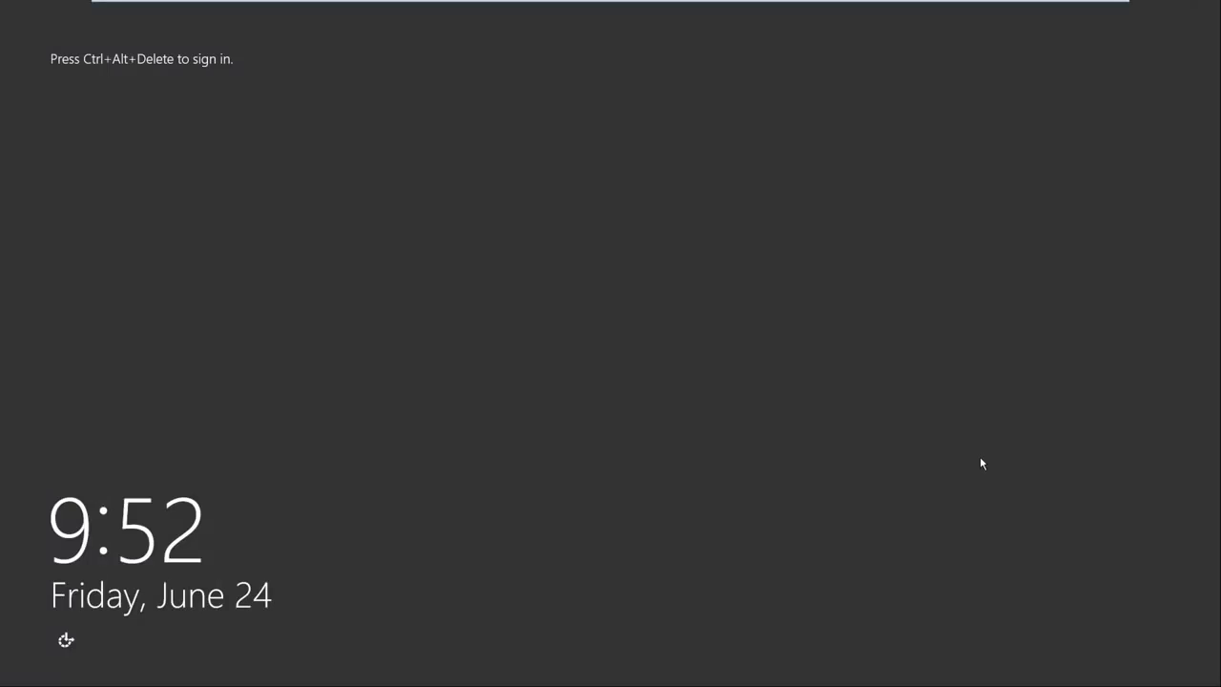
Sign in as TEST\Administrator and advance to the 'What is Active Directory?' slide
key("ctrl+alt+Delete")
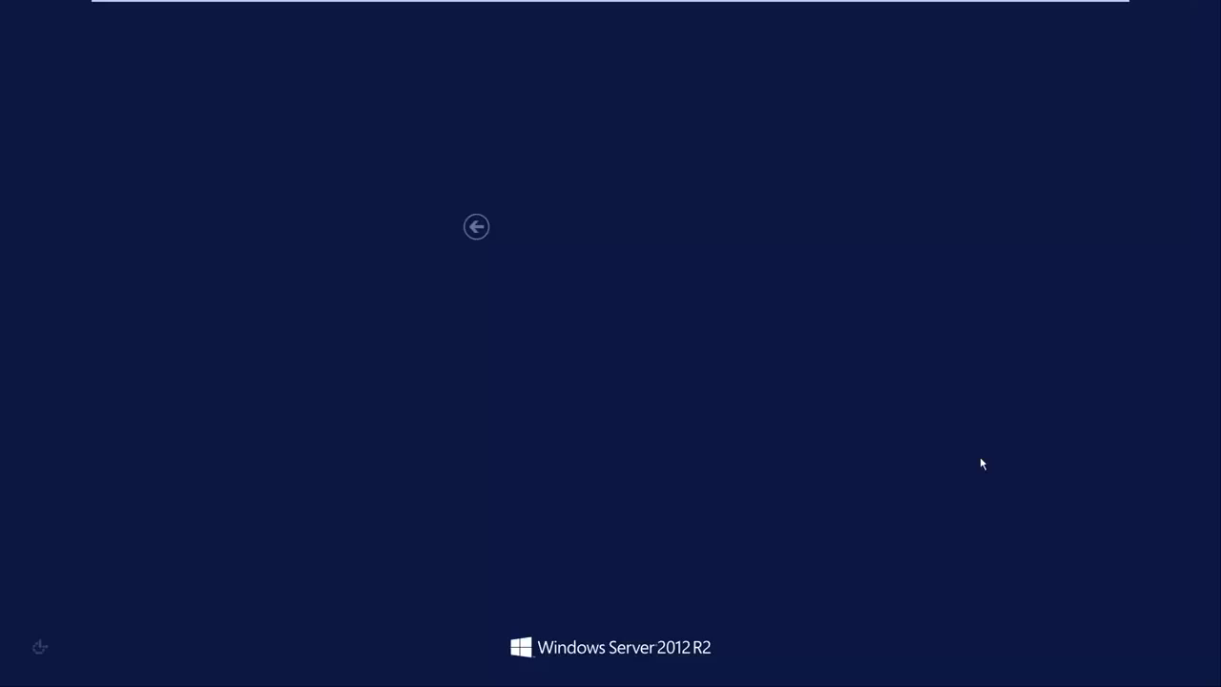
left_click(592, 307)
type("*********")
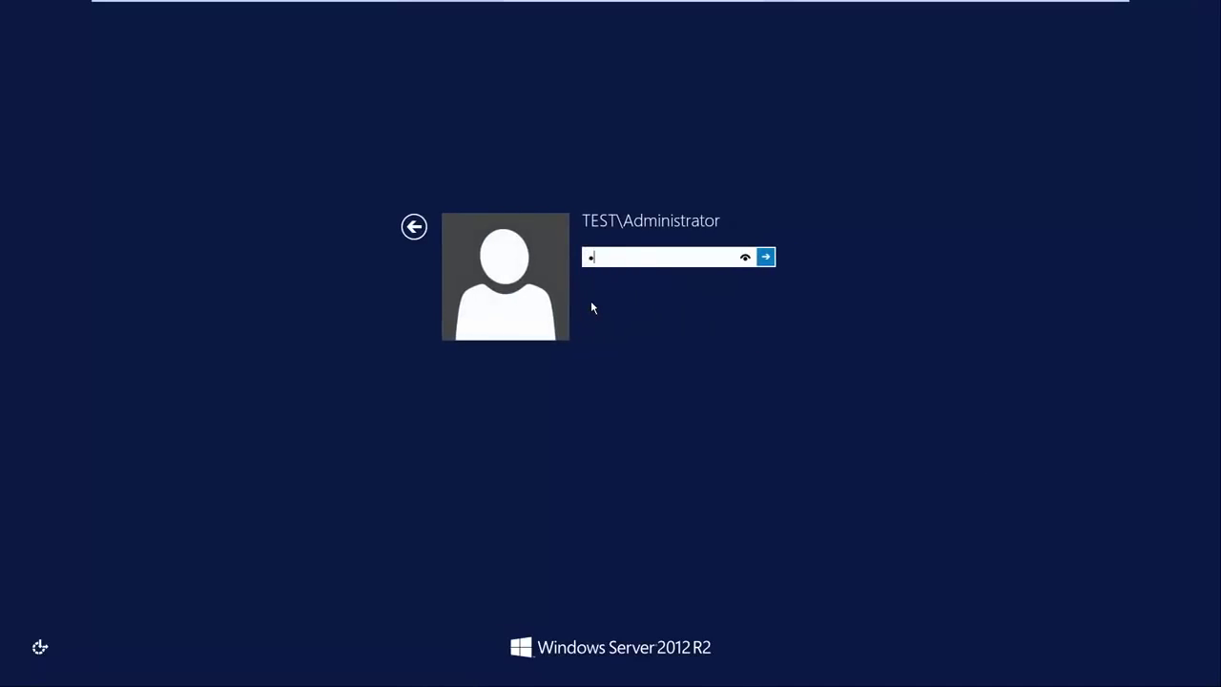
type("****")
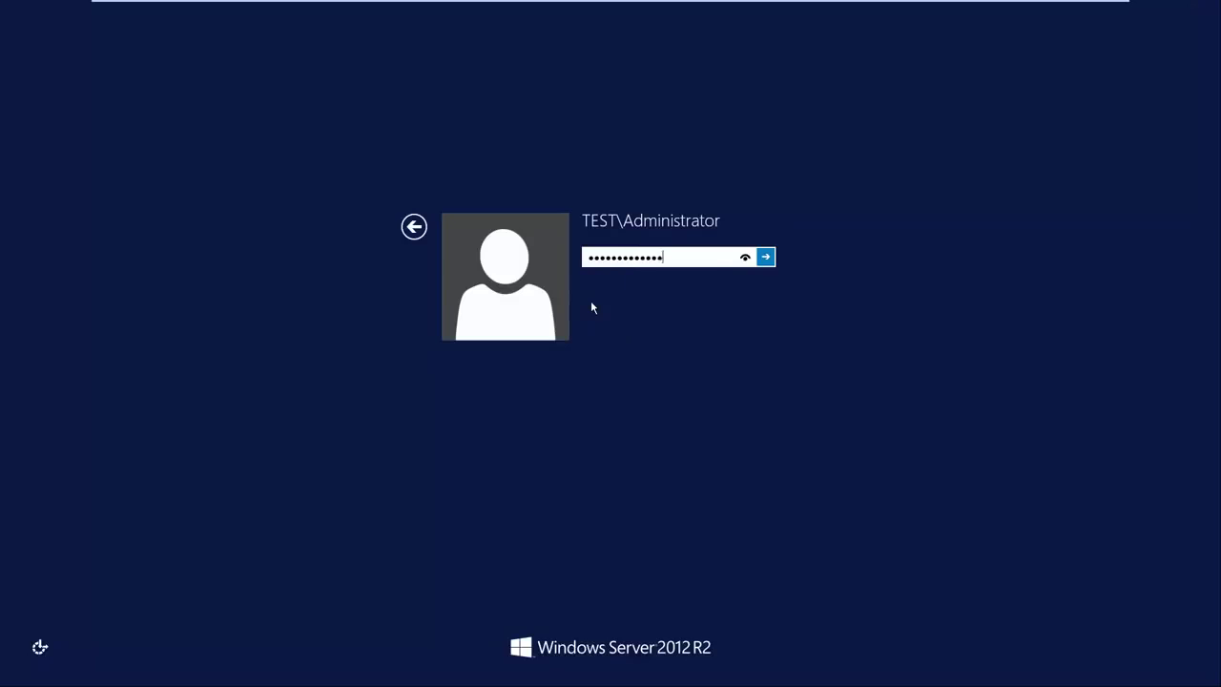
key("Return")
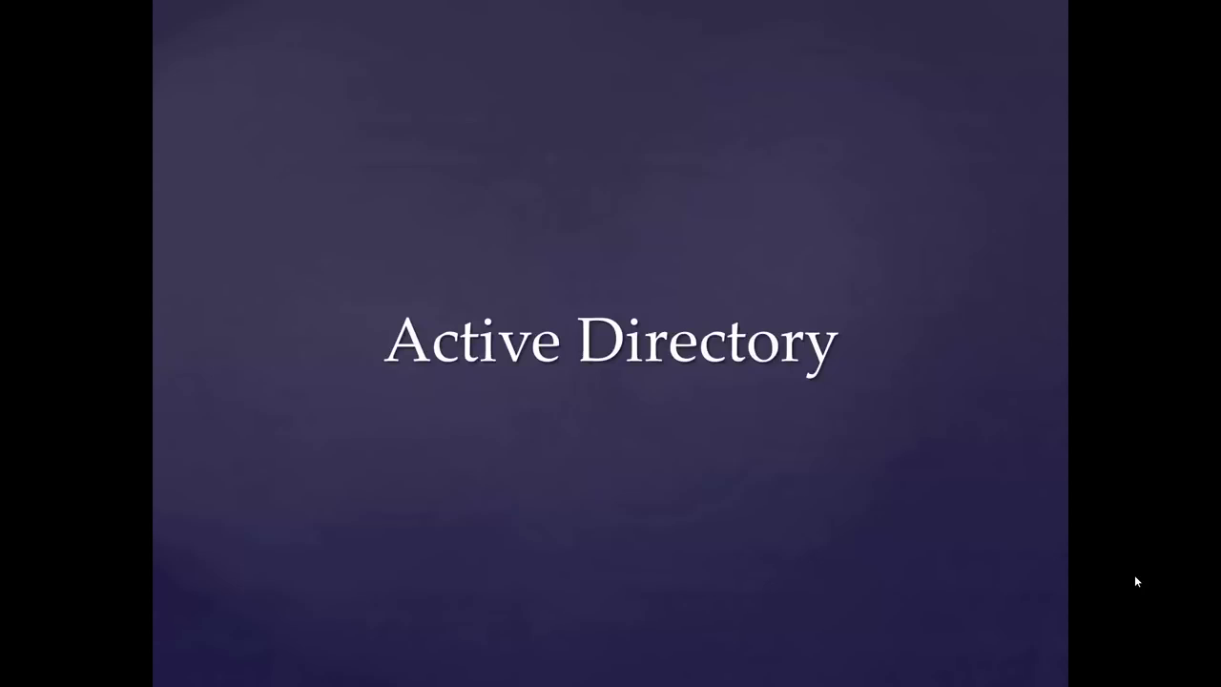
key("Right")
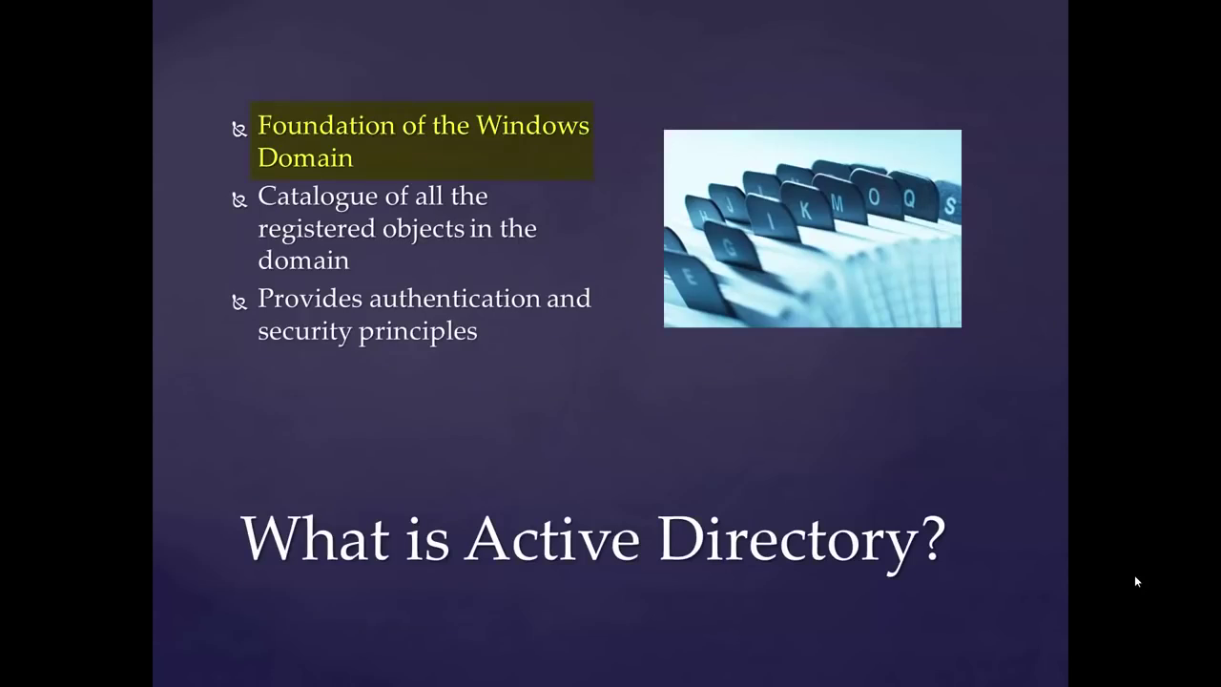
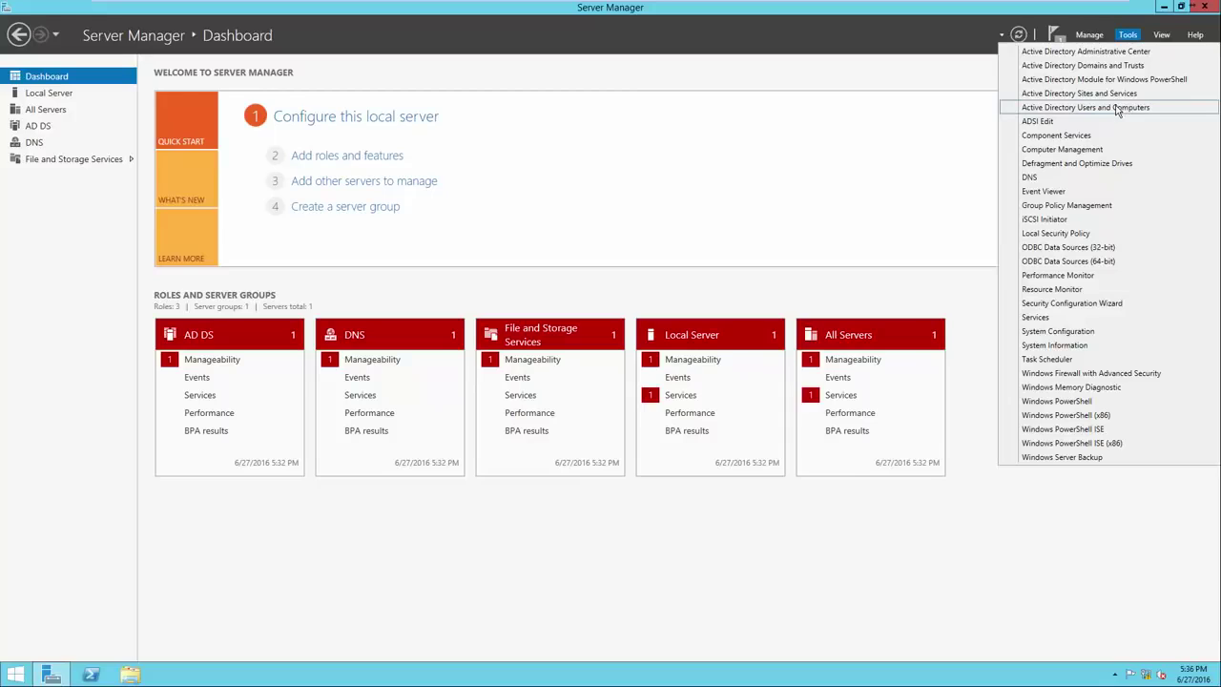
Launch Active Directory Users and Computers from Server Manager's Tools menu
left_click(1118, 107)
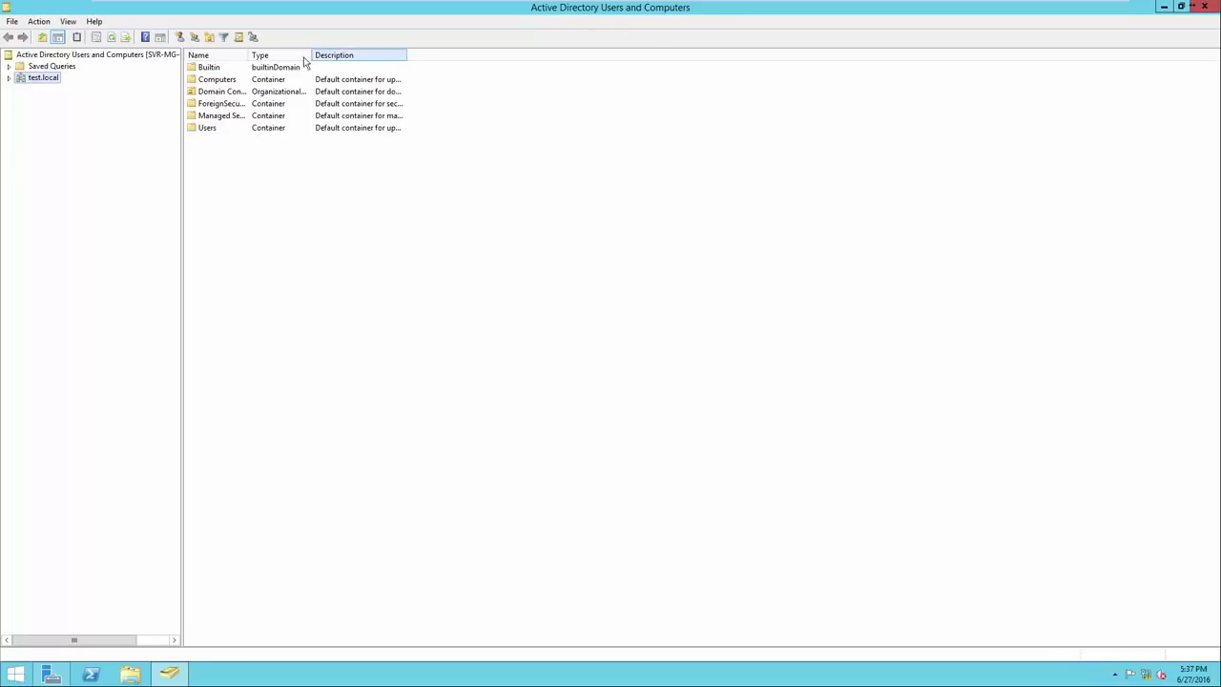
Expand test.local to list Builtin, Computers, Domain Controllers and Users
left_click(10, 80)
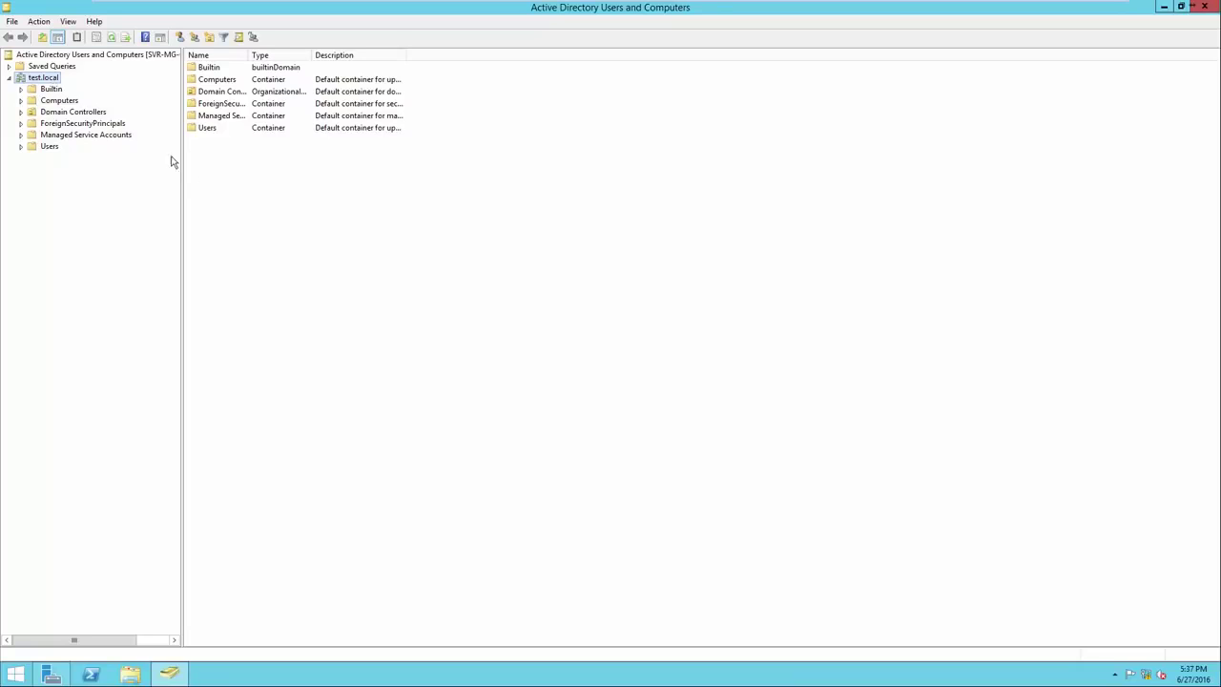
Create an organizational unit named Headquarters under test.local and select it
right_click(242, 207)
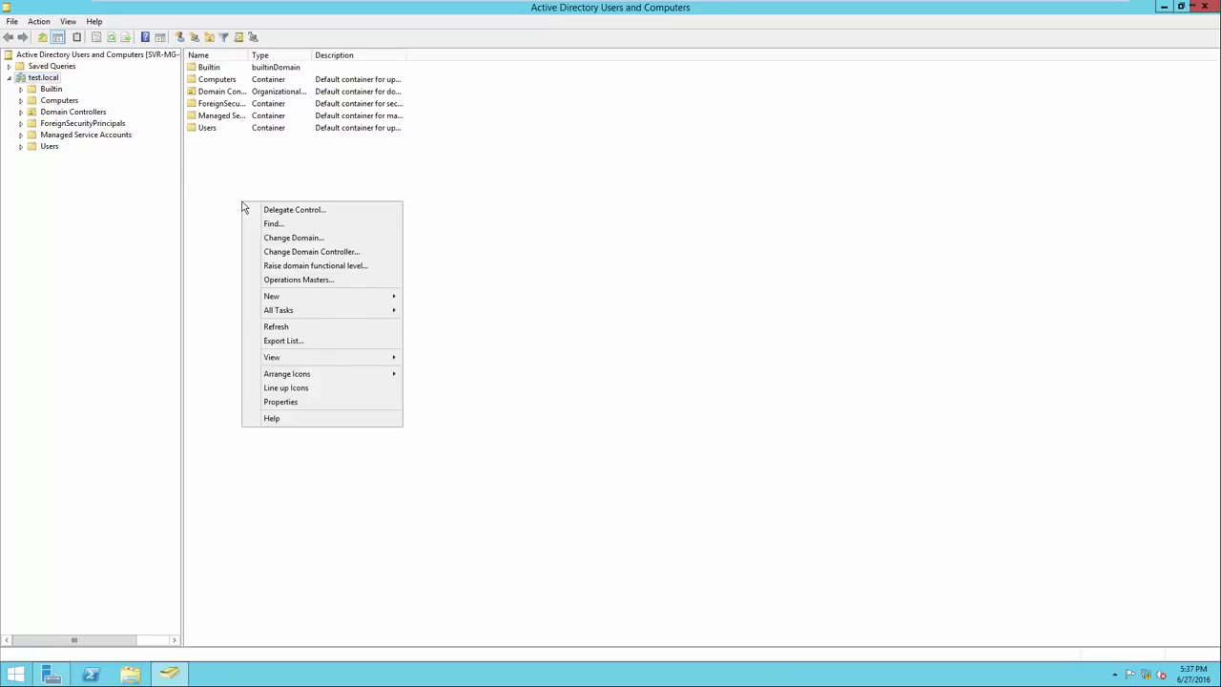
mouse_move(280, 299)
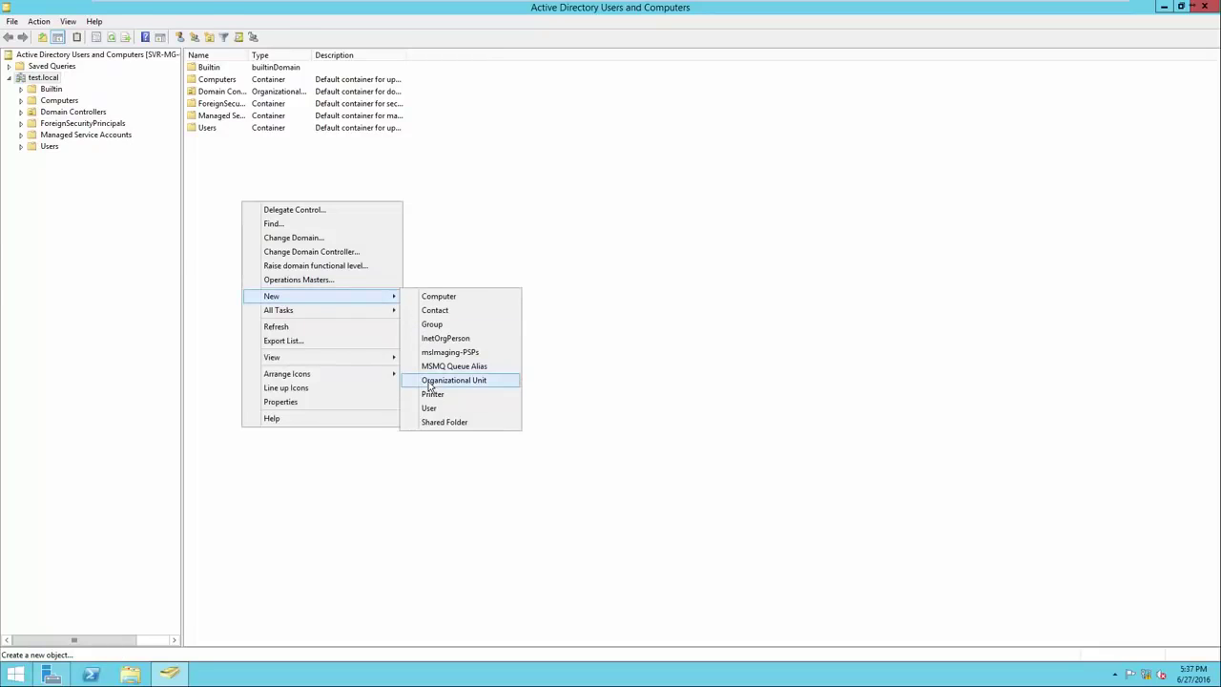
left_click(429, 382)
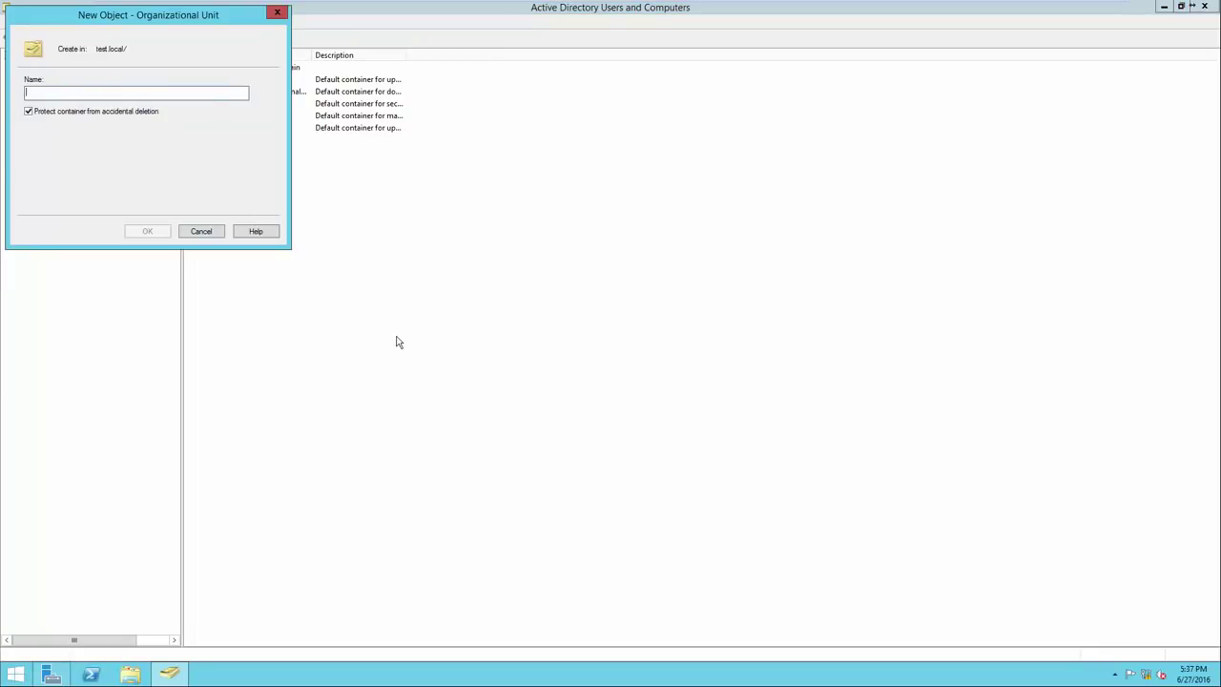
type("Headq")
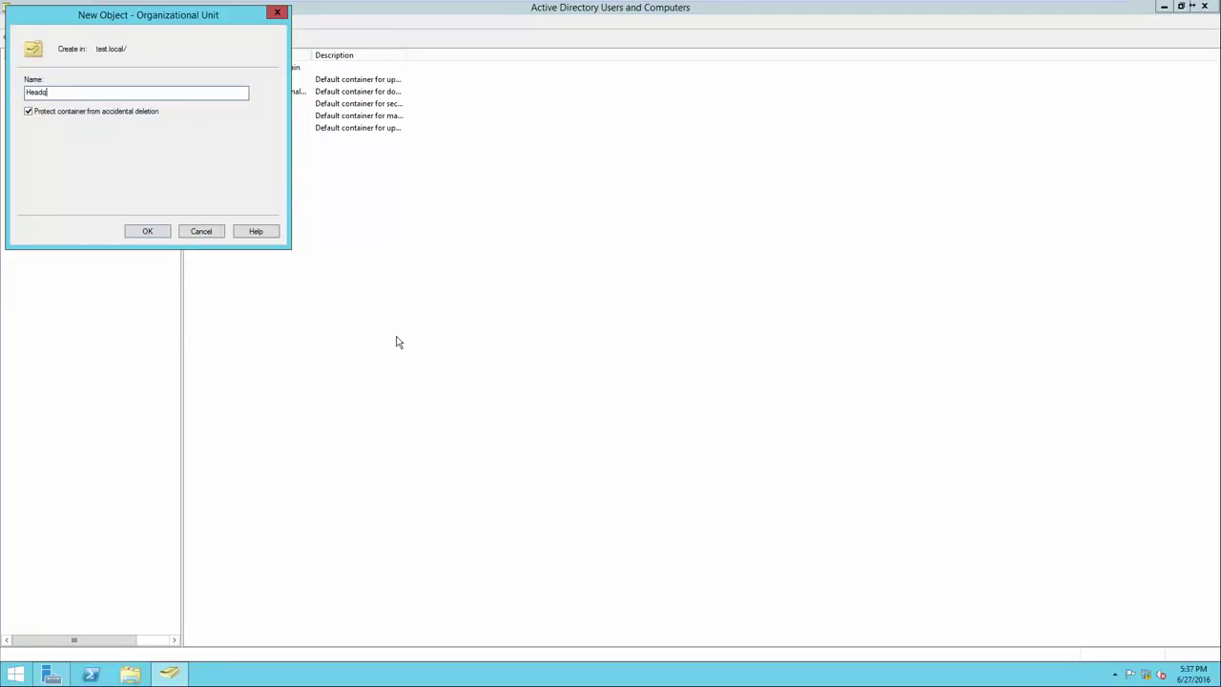
type("uarters")
key("Return")
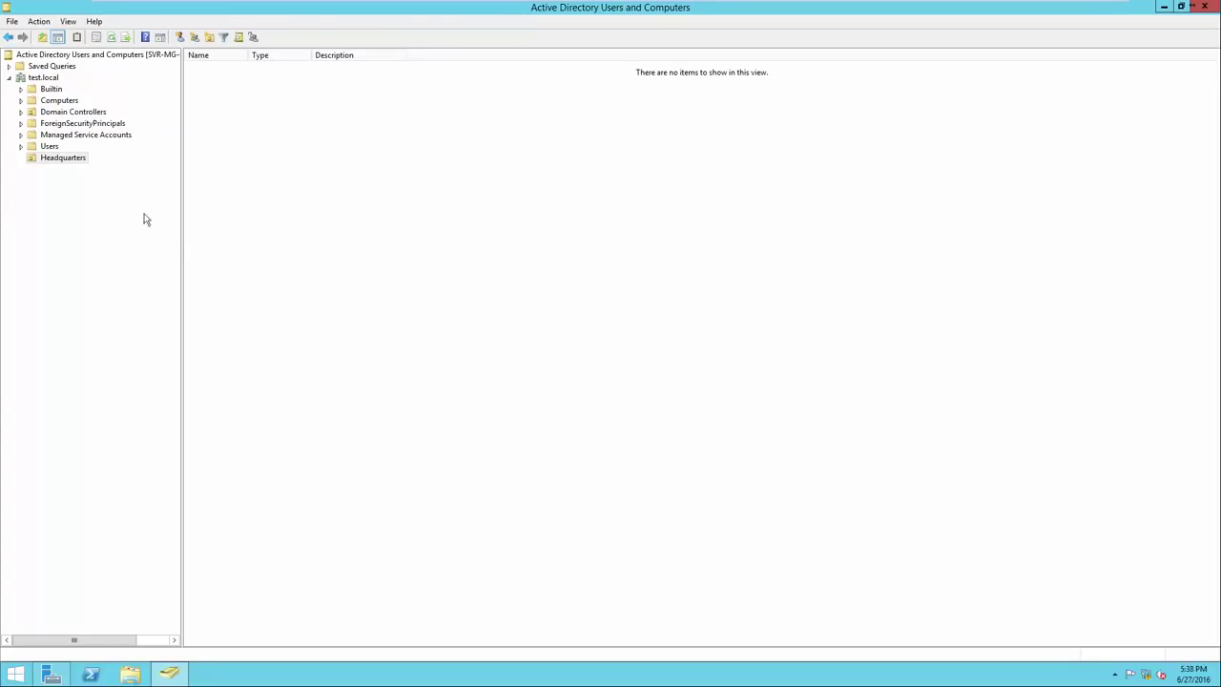
left_click(62, 160)
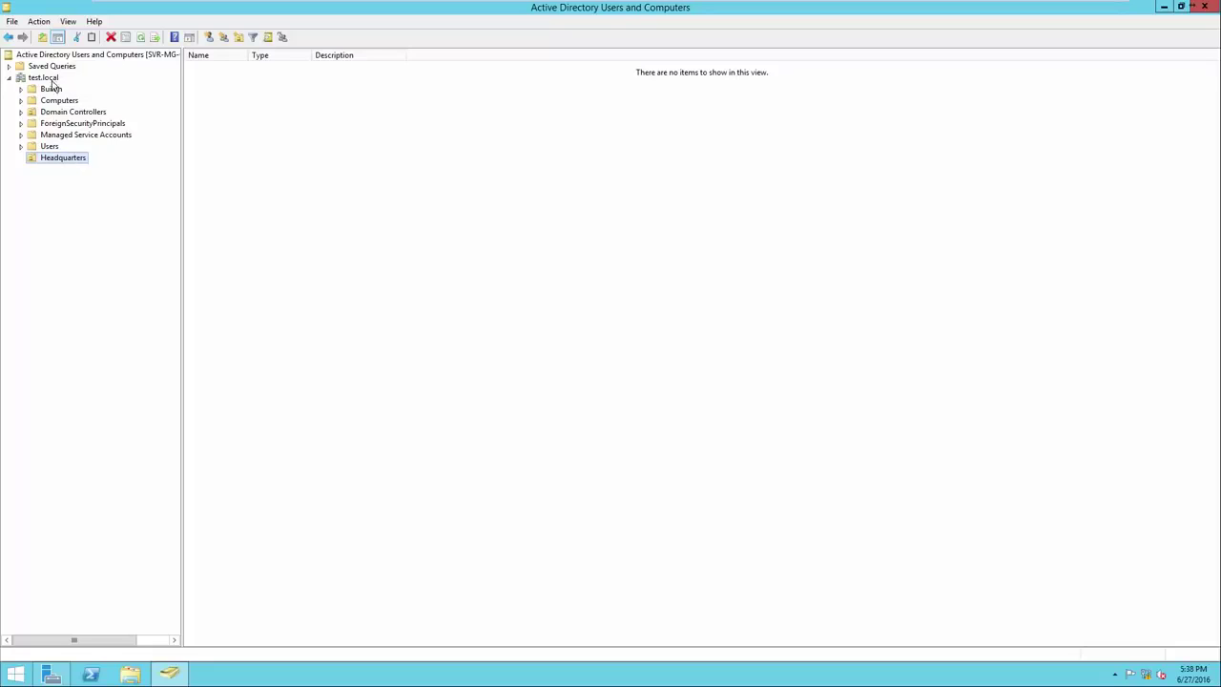
Add two organizational units, CM East and CM West, directly under test.local
left_click(47, 78)
right_click(226, 189)
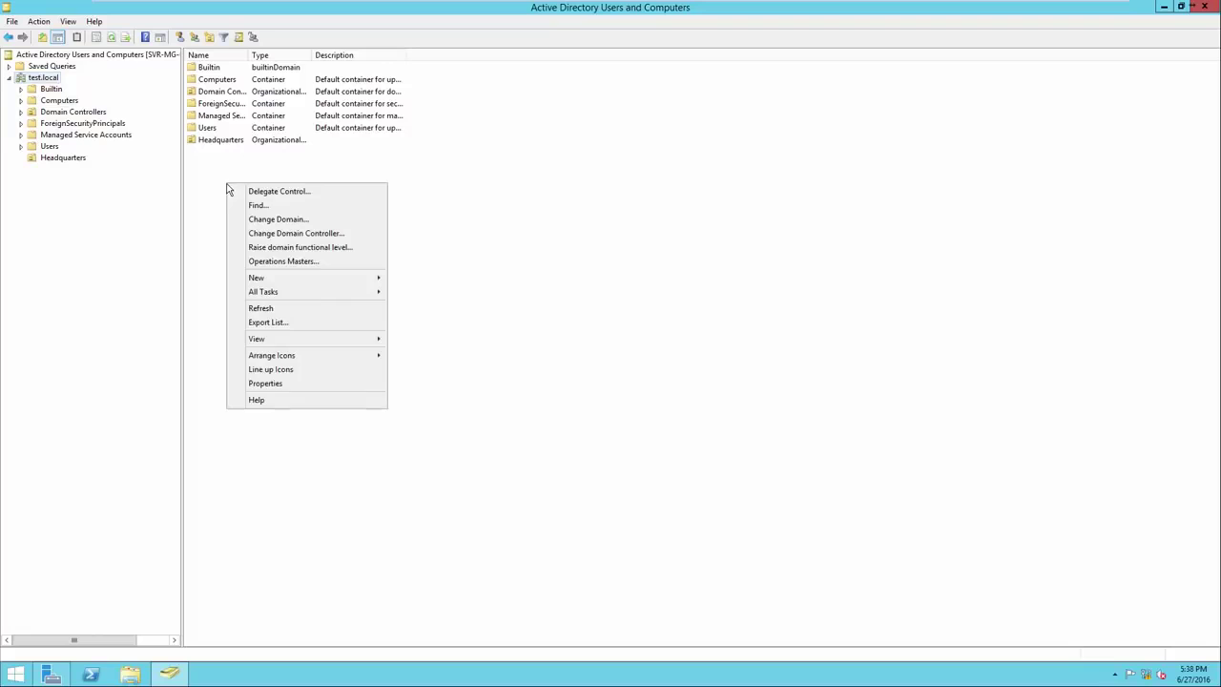
mouse_move(281, 282)
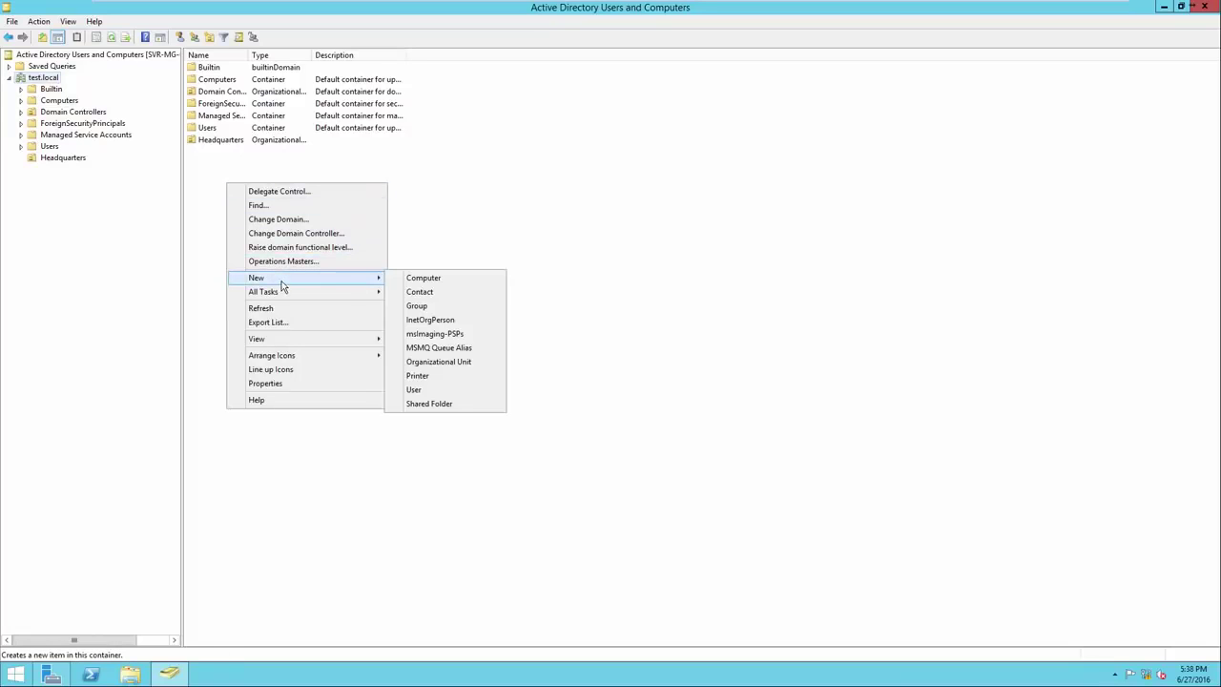
left_click(434, 362)
left_click_drag(115, 24, 324, 207)
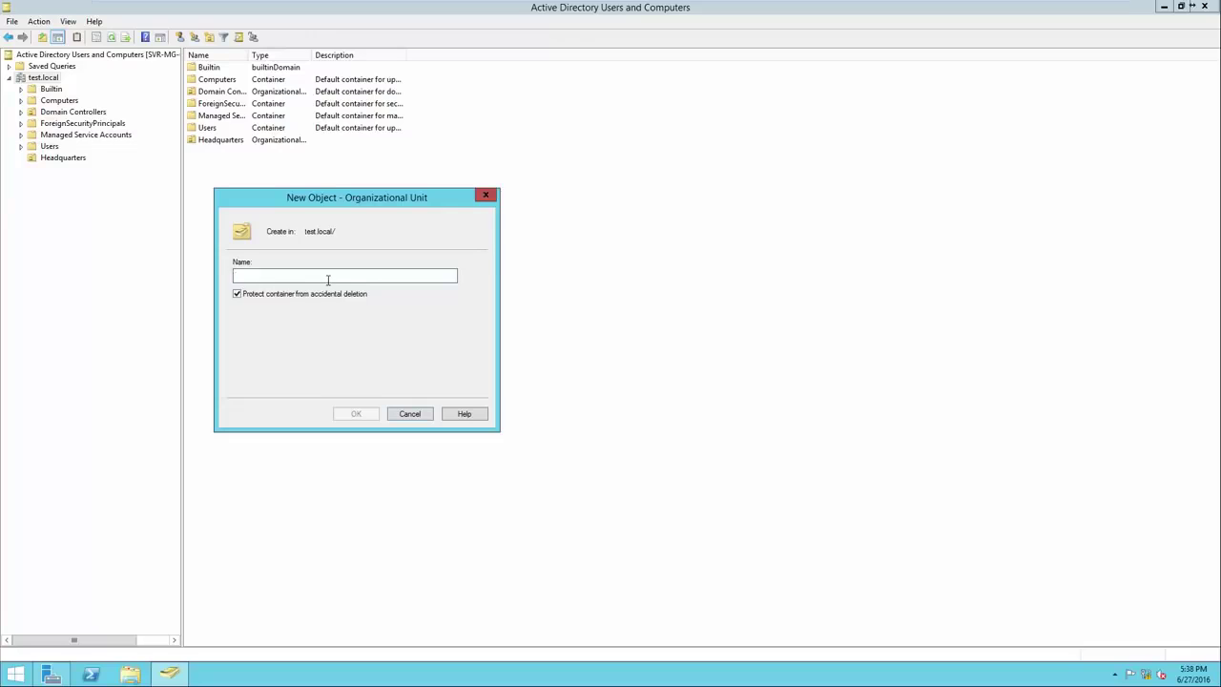
type("CM East")
left_click(348, 414)
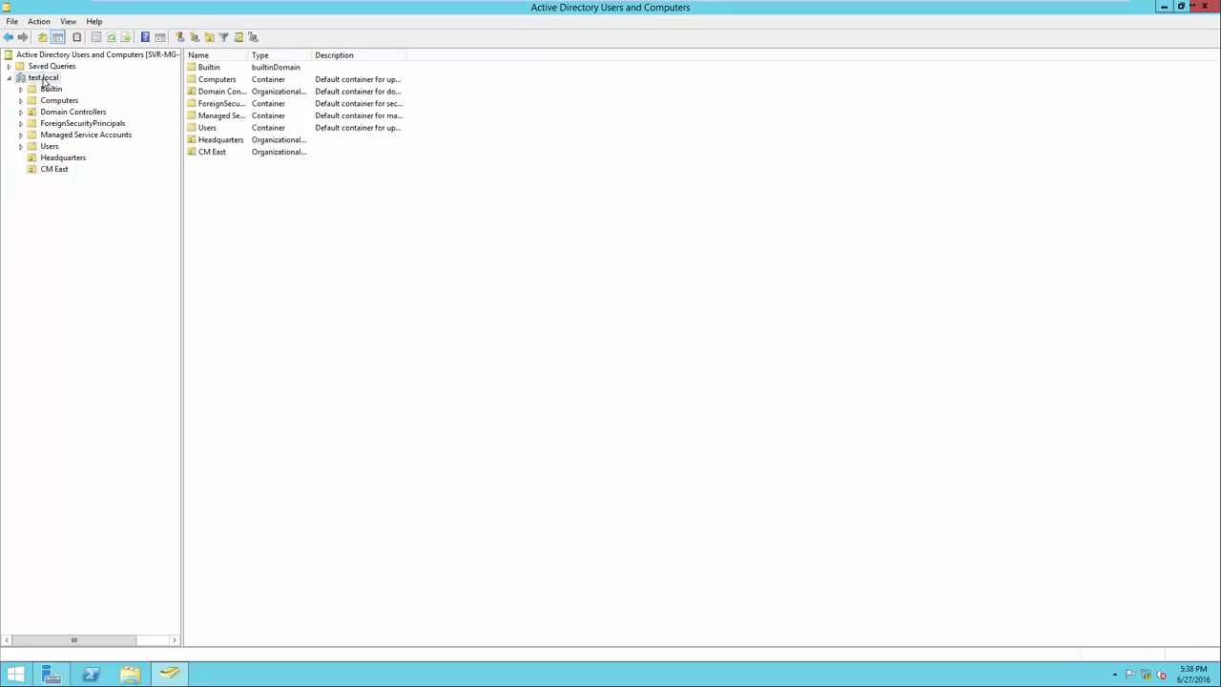
right_click(248, 194)
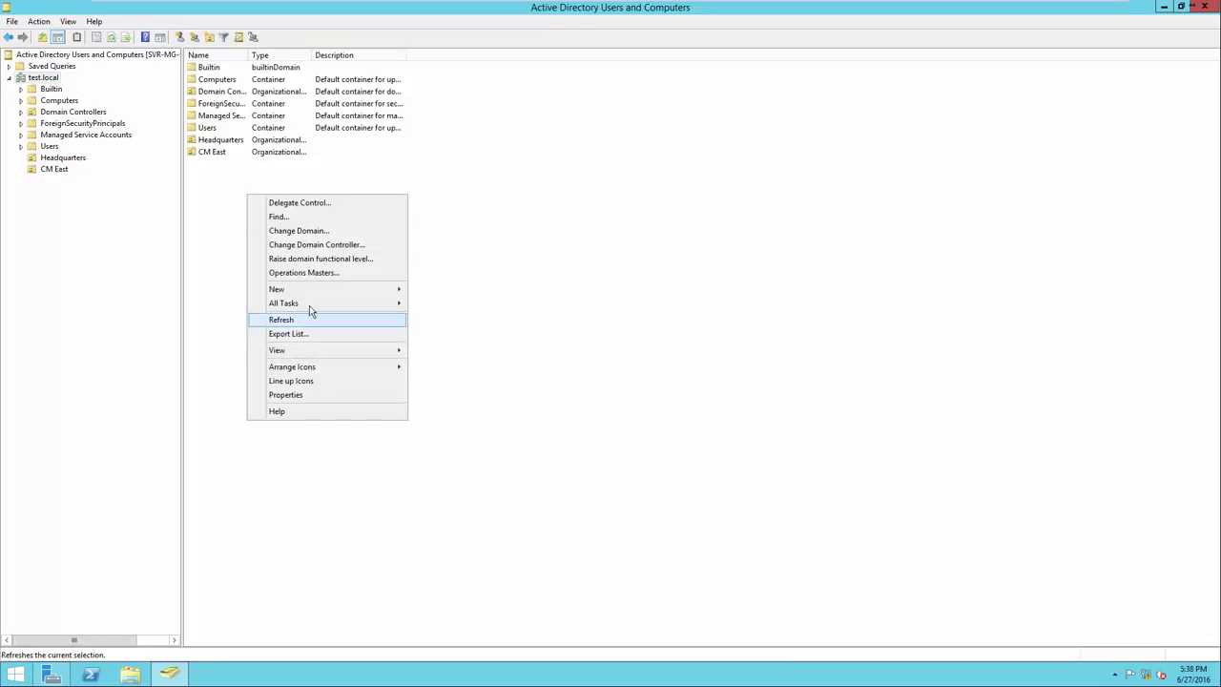
mouse_move(324, 289)
left_click(467, 374)
type("CM West")
key("Return")
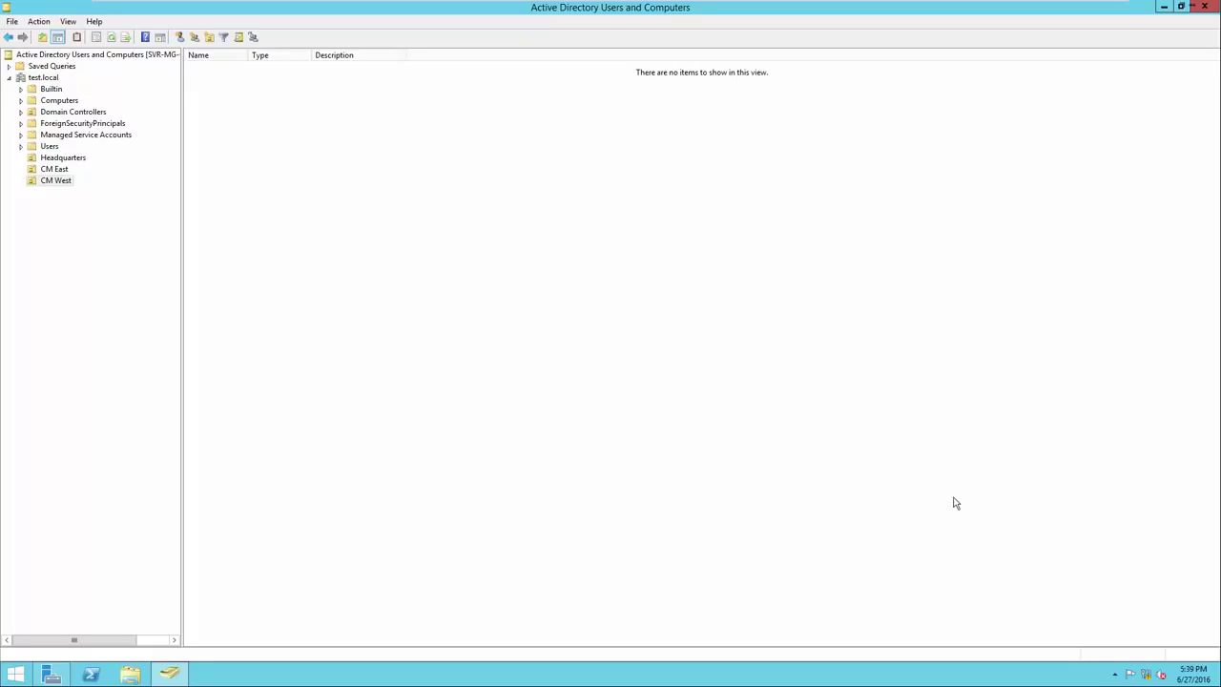
Create a 'Computers - Headquarters' organizational unit inside Headquarters
left_click(53, 160)
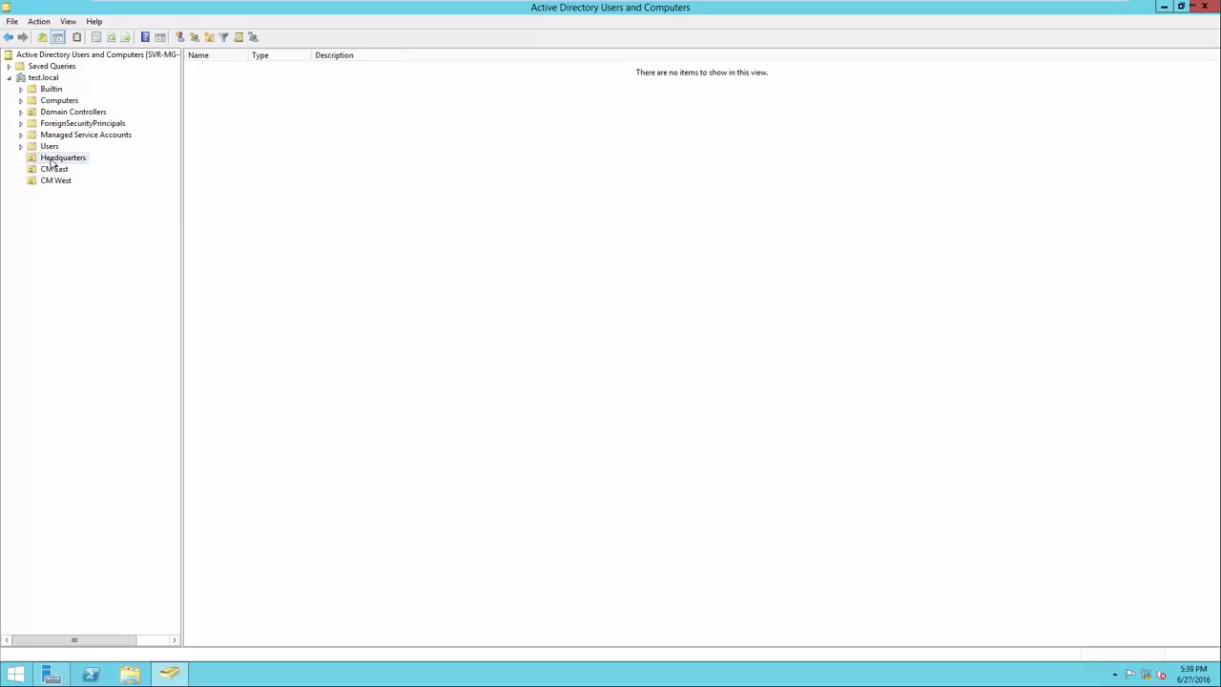
right_click(250, 218)
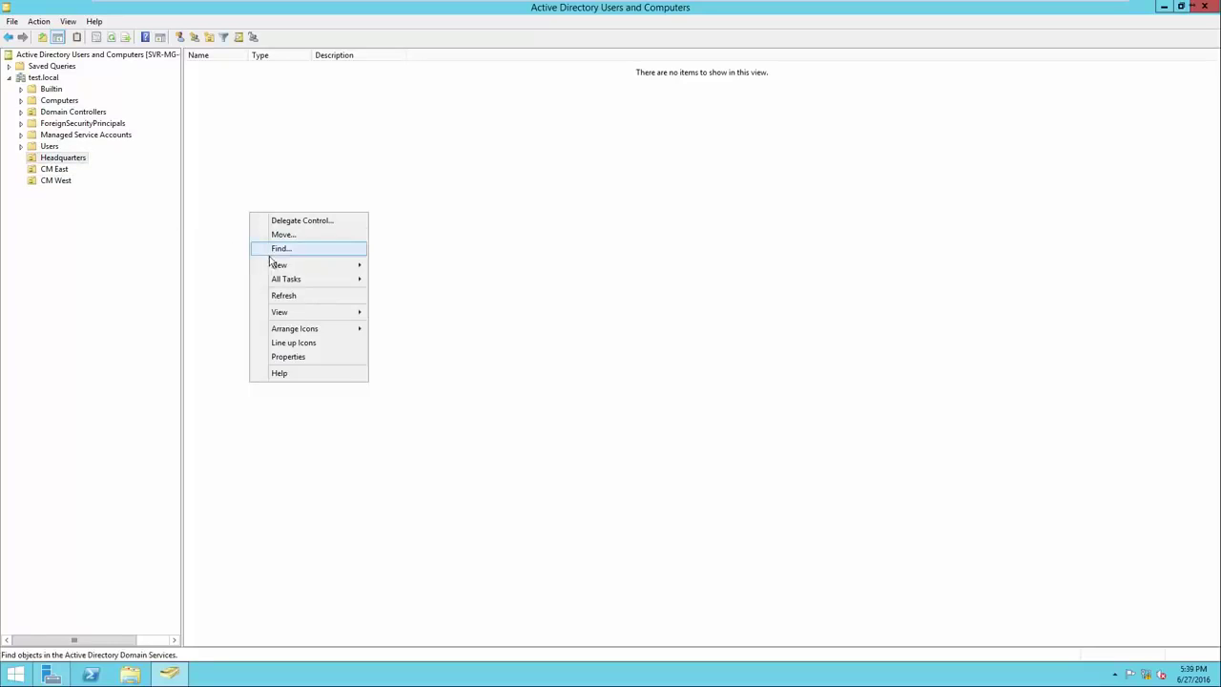
mouse_move(278, 268)
left_click(394, 350)
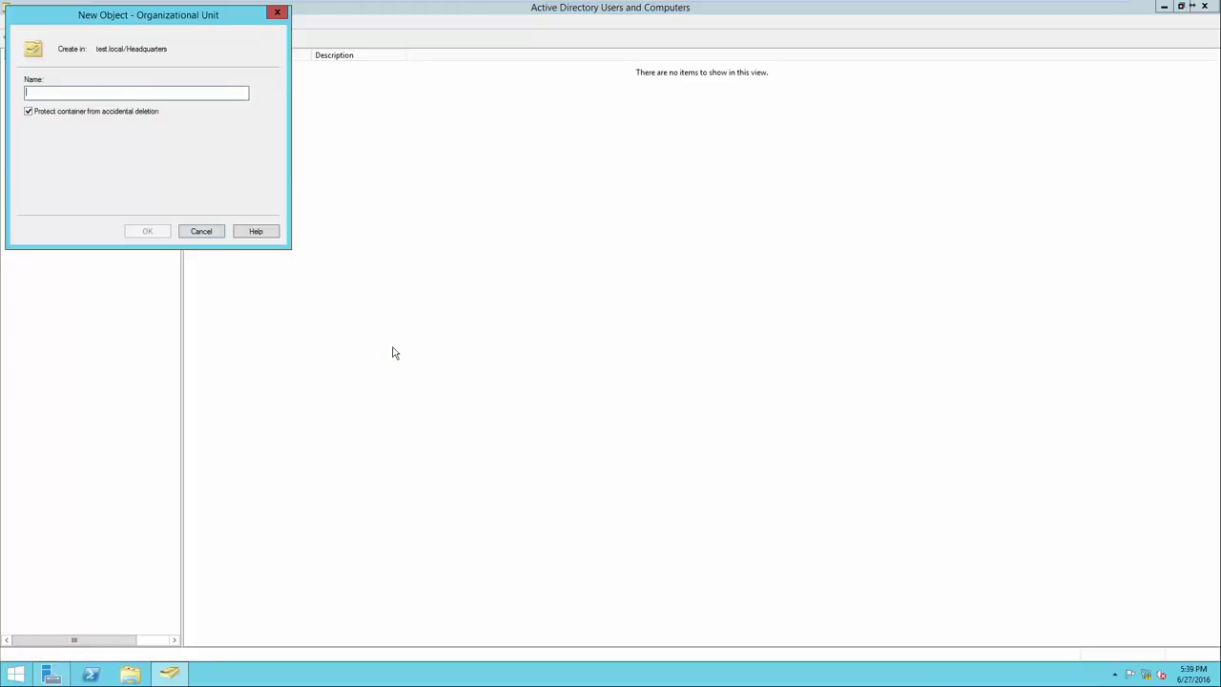
type("Compu")
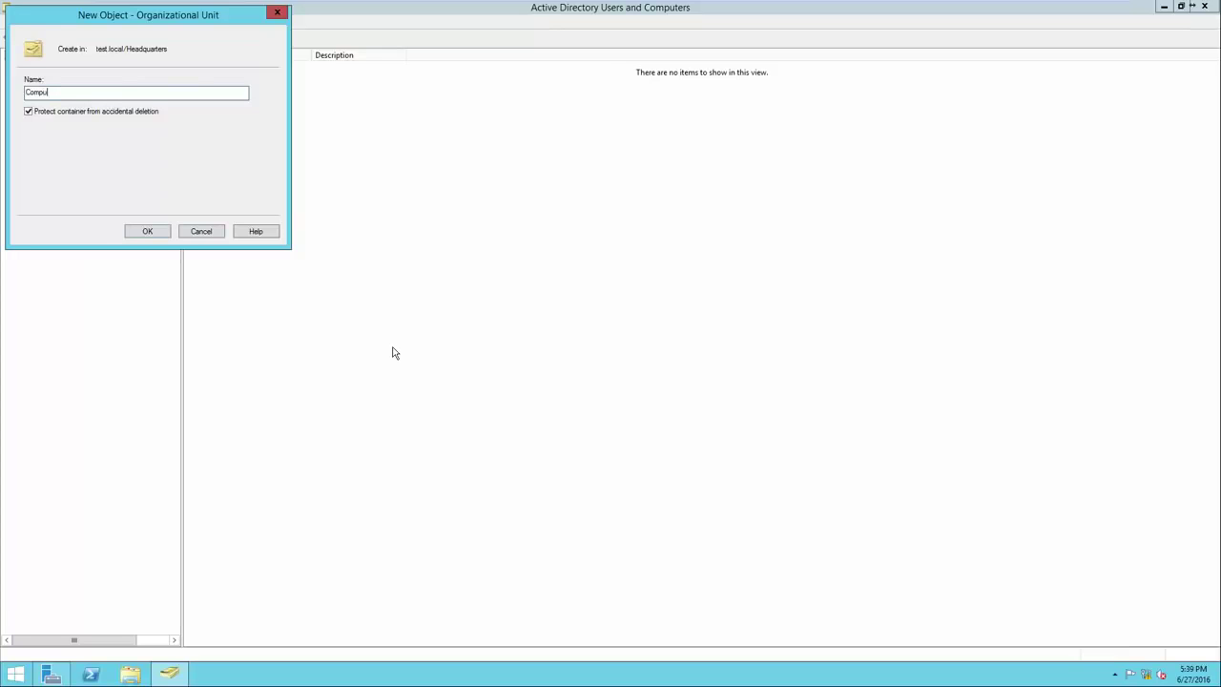
type("ters - Headquarters")
left_click(148, 230)
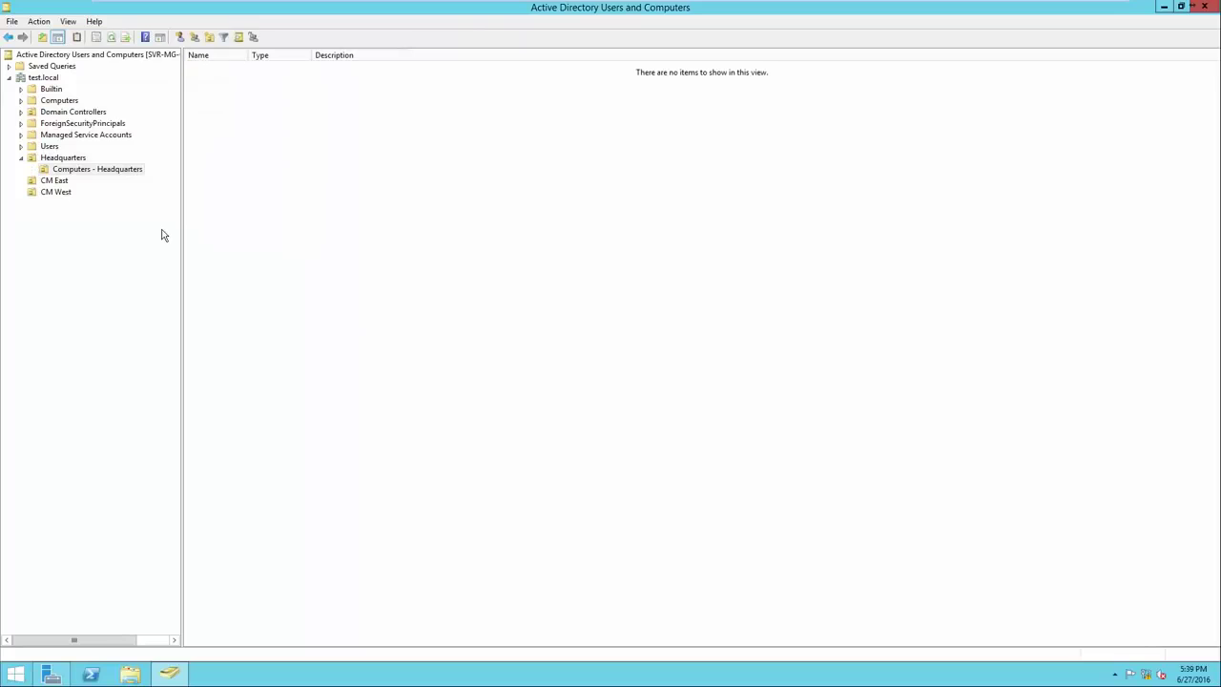
left_click(69, 158)
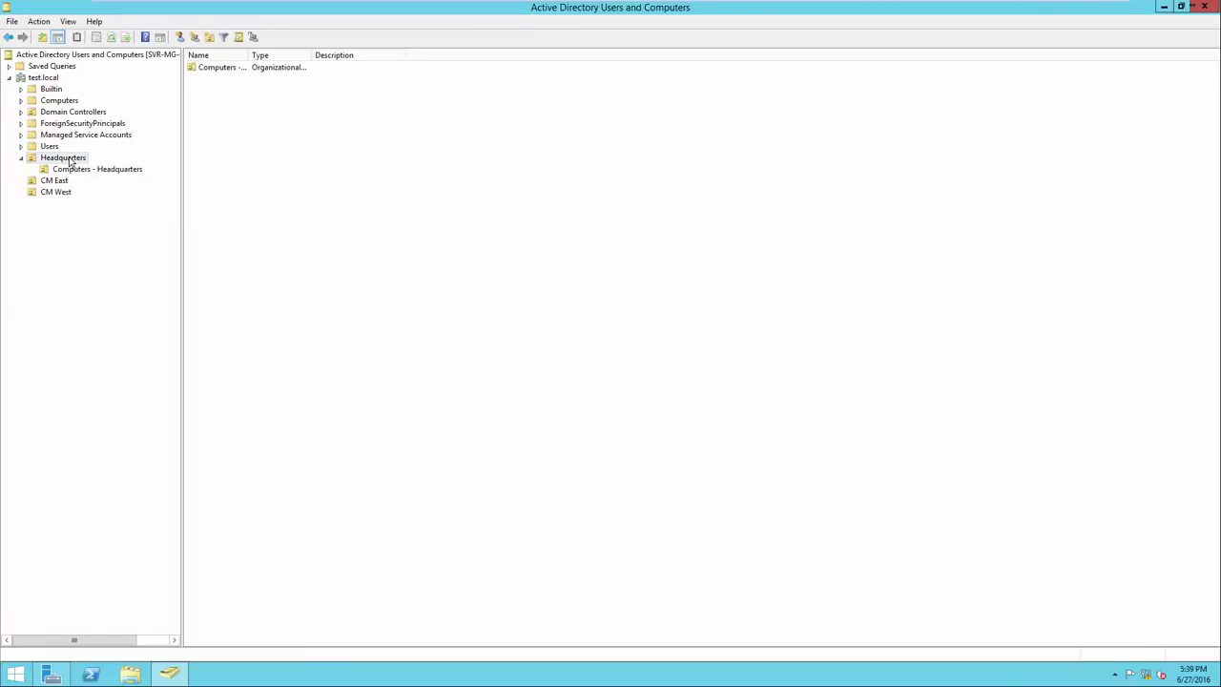
left_click(82, 172)
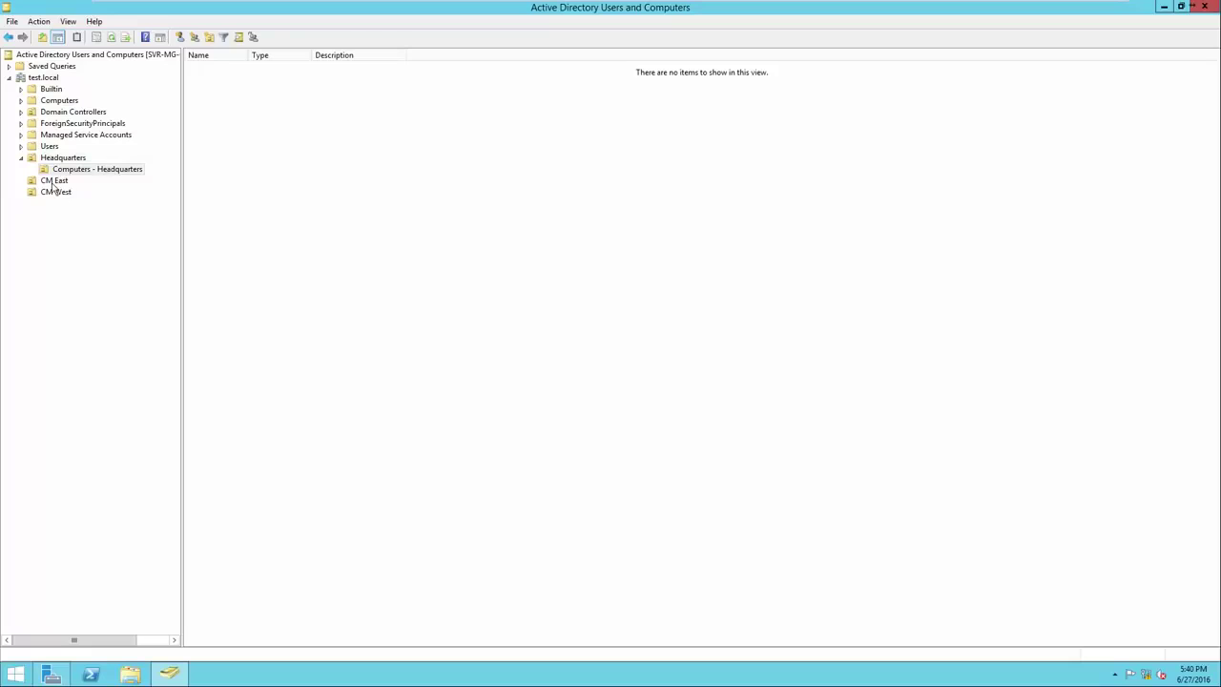
Create a 'Computers - CM East' organizational unit inside CM East
right_click(53, 185)
mouse_move(79, 238)
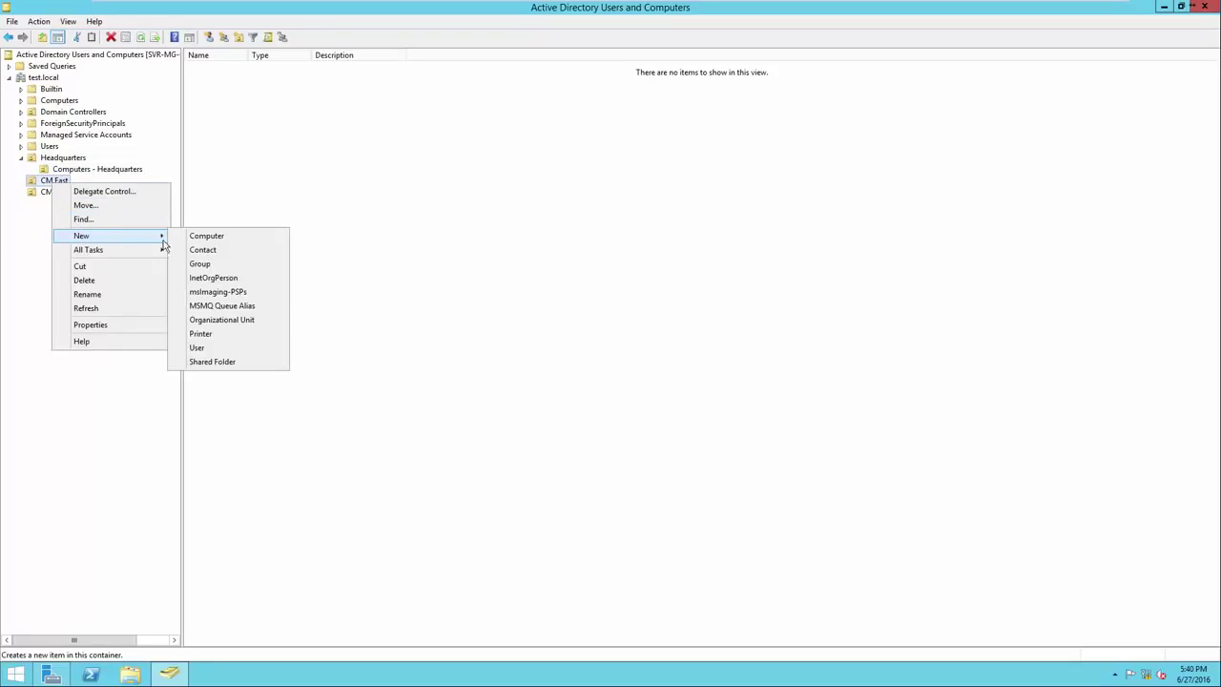
left_click(207, 320)
left_click_drag(111, 22, 315, 149)
type("Co")
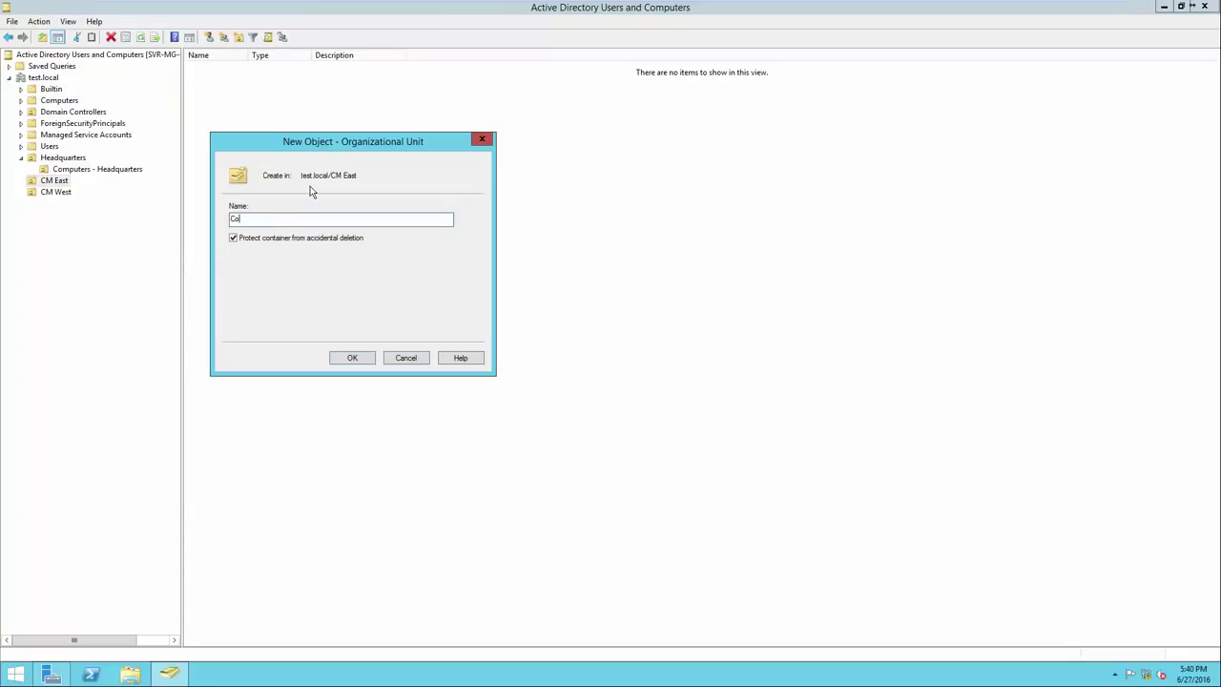
type("mputers - CM East")
left_click(351, 358)
Create a 'Computers - CM West' organizational unit inside CM West
right_click(59, 202)
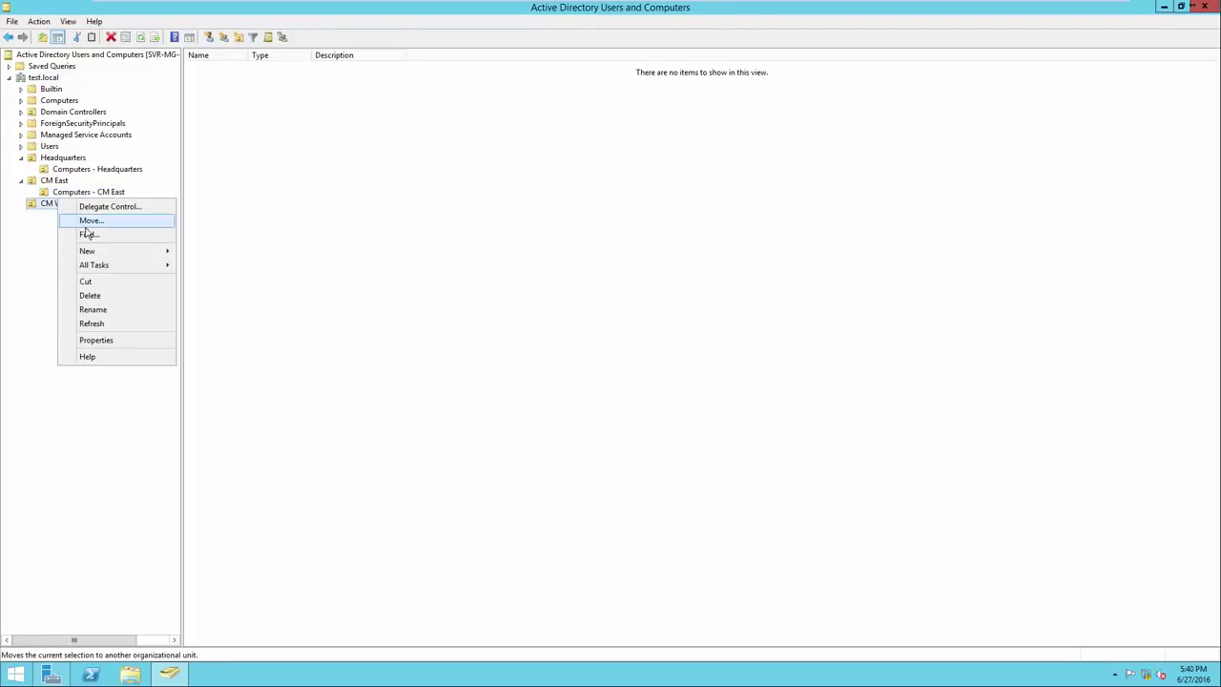
mouse_move(108, 253)
left_click(222, 335)
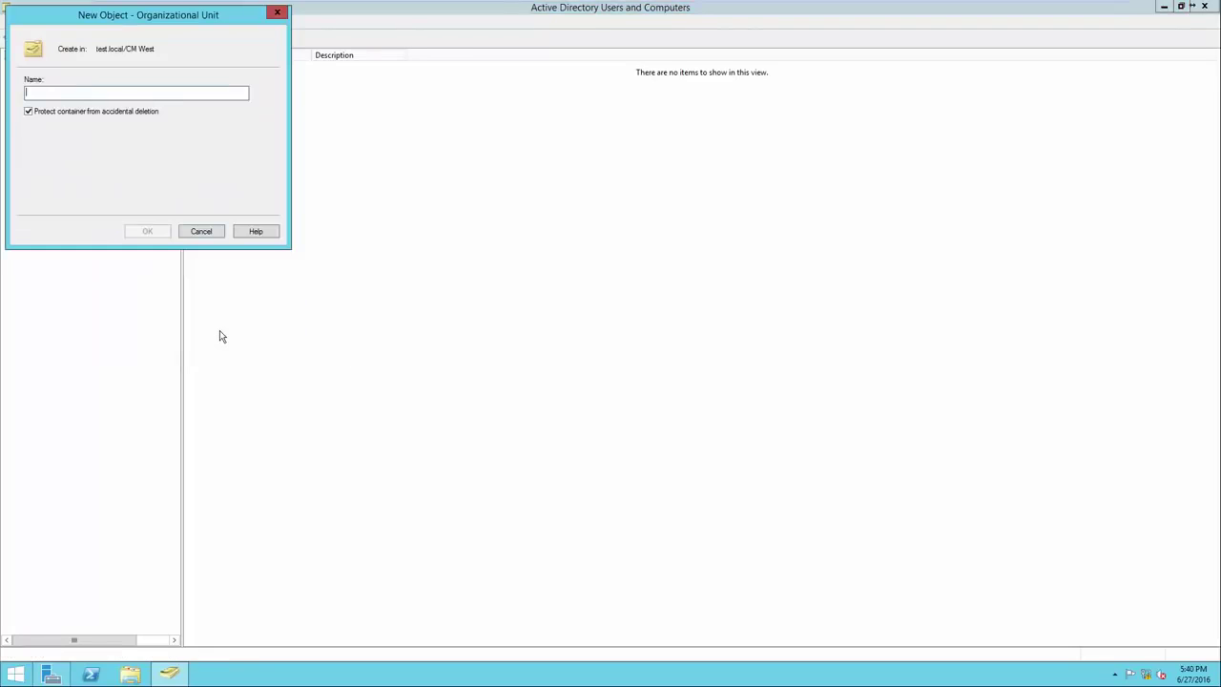
type("Compute")
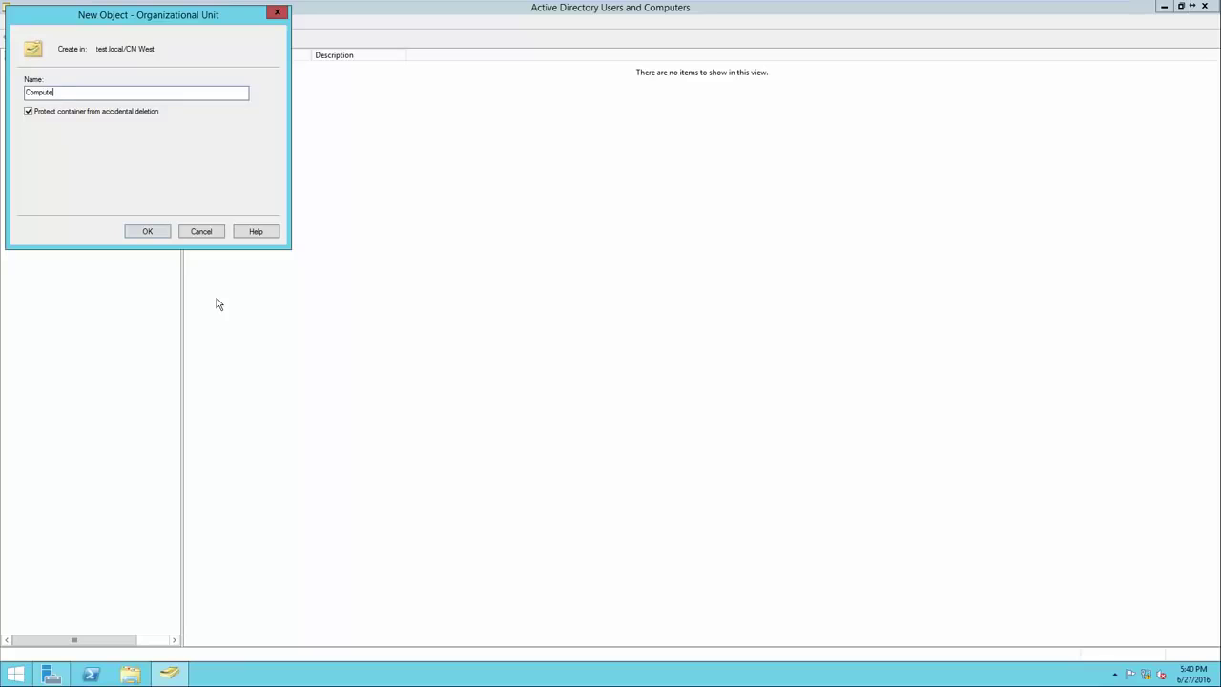
type("rs - C")
key("BackSpace")
type("CM W")
key("BackSpace")
key("BackSpace")
key("BackSpace")
type("M West")
left_click(148, 232)
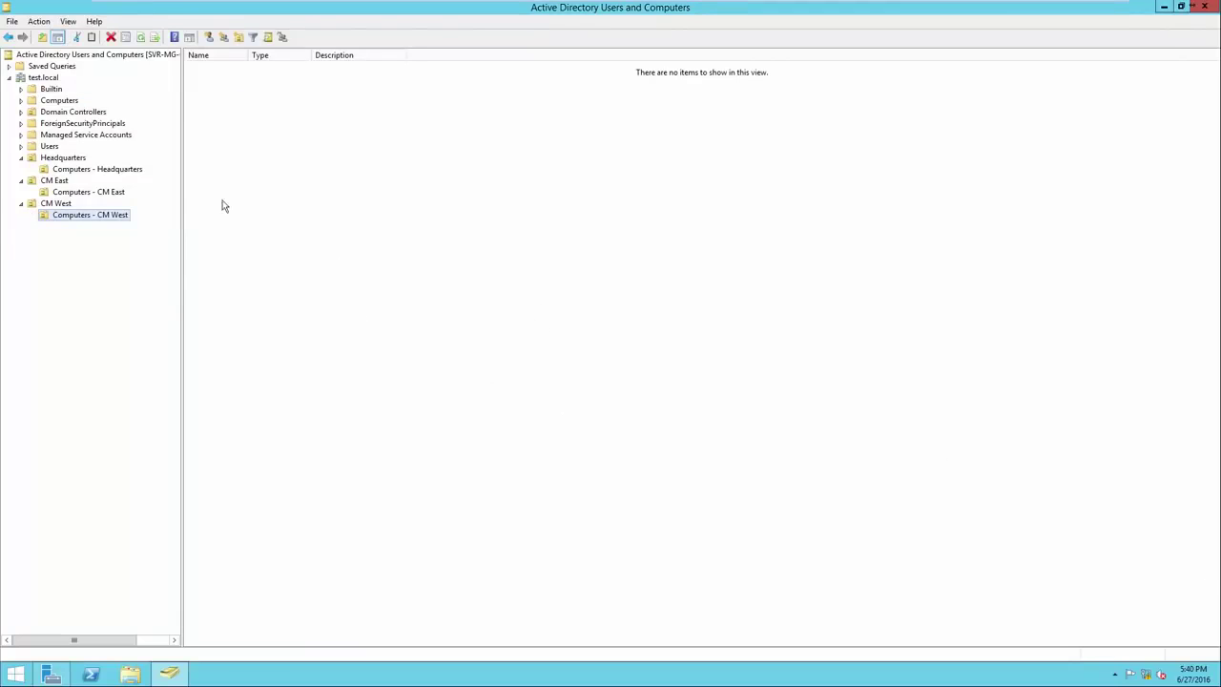
left_click(80, 161)
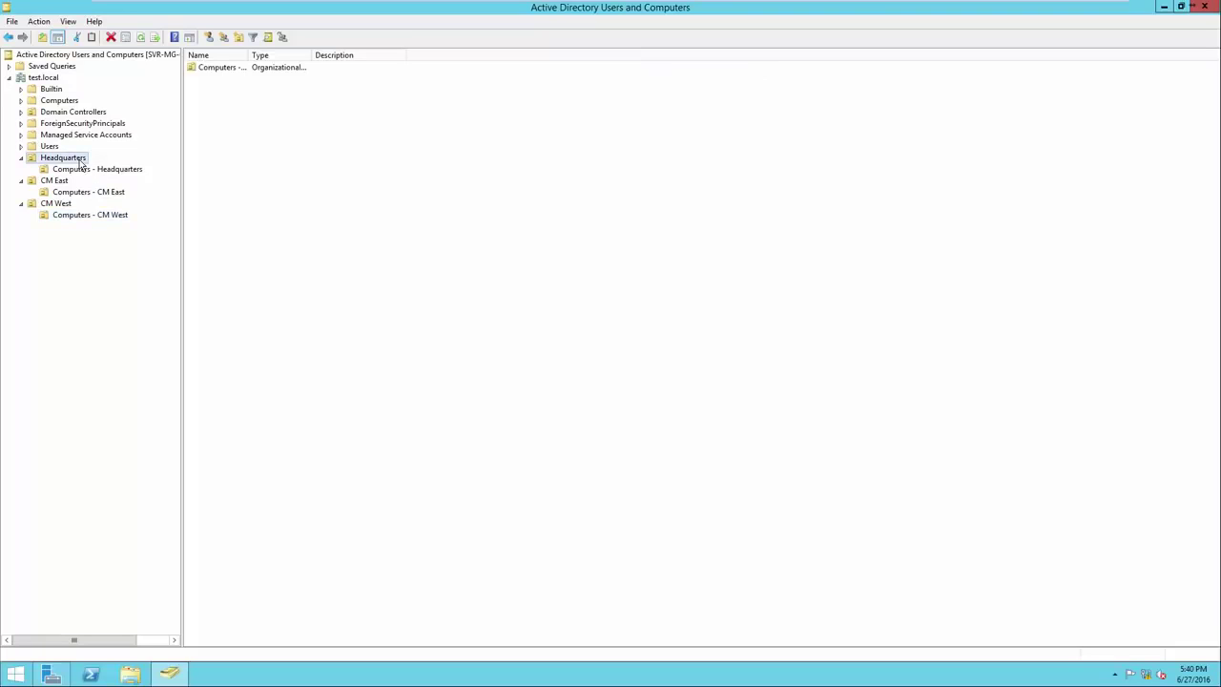
left_click(66, 182)
left_click(69, 205)
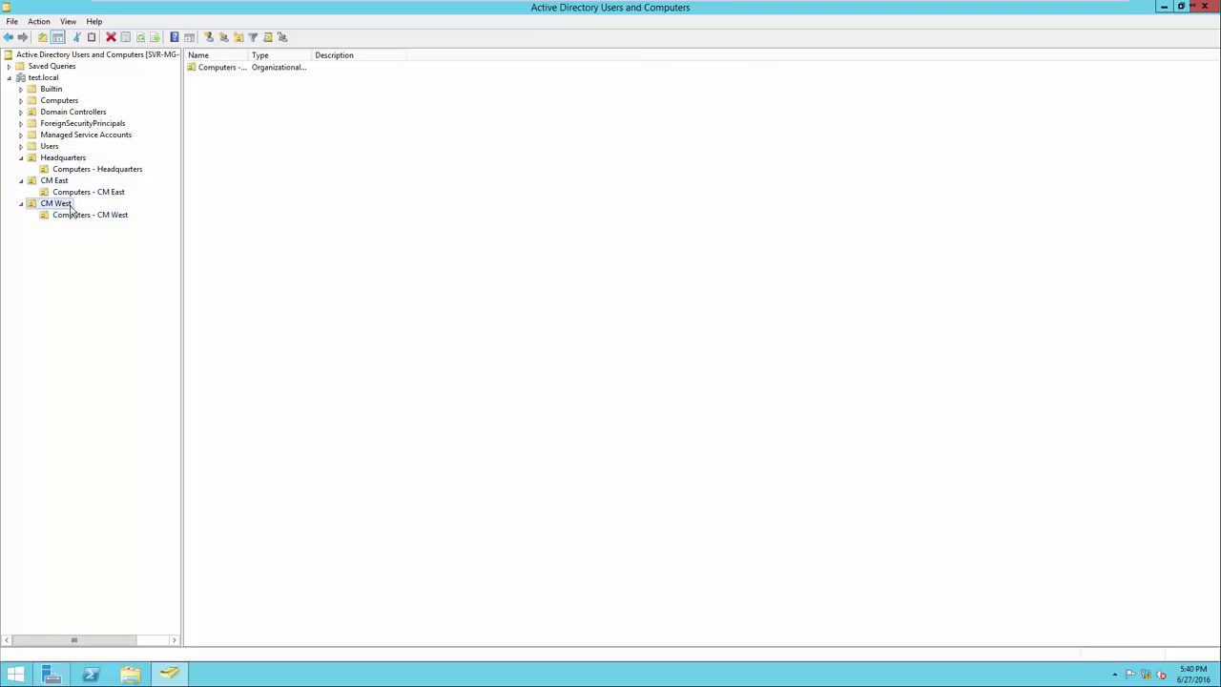
left_click(117, 171)
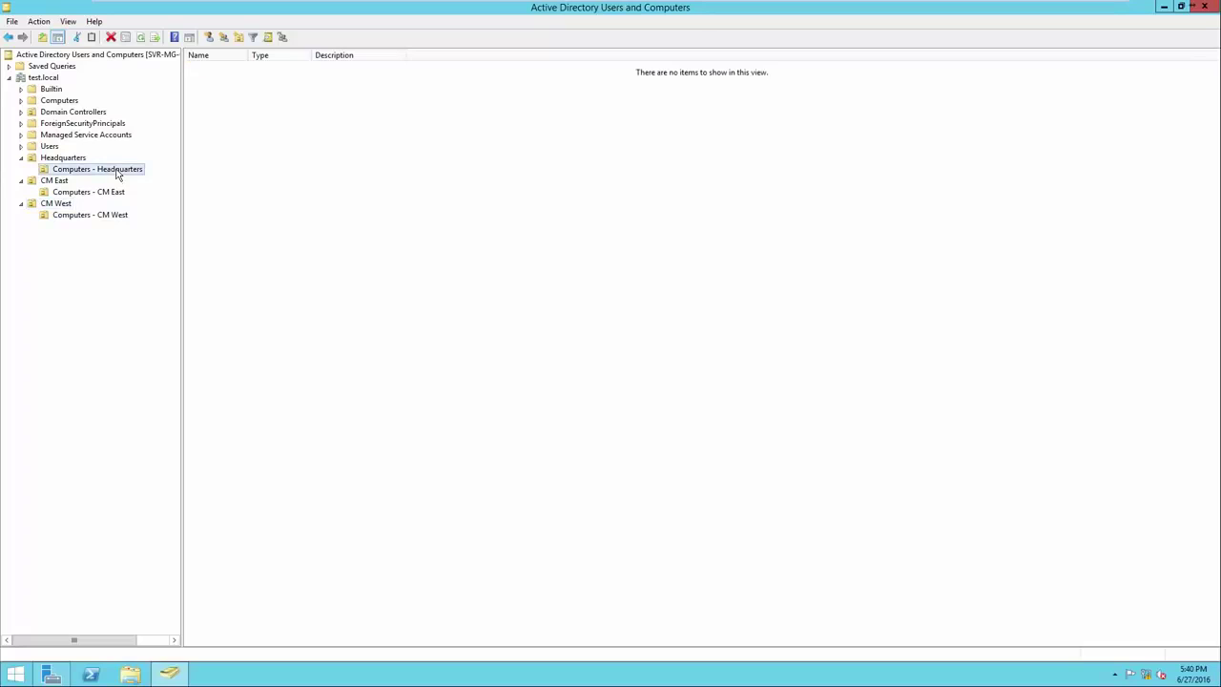
left_click(115, 193)
left_click(116, 216)
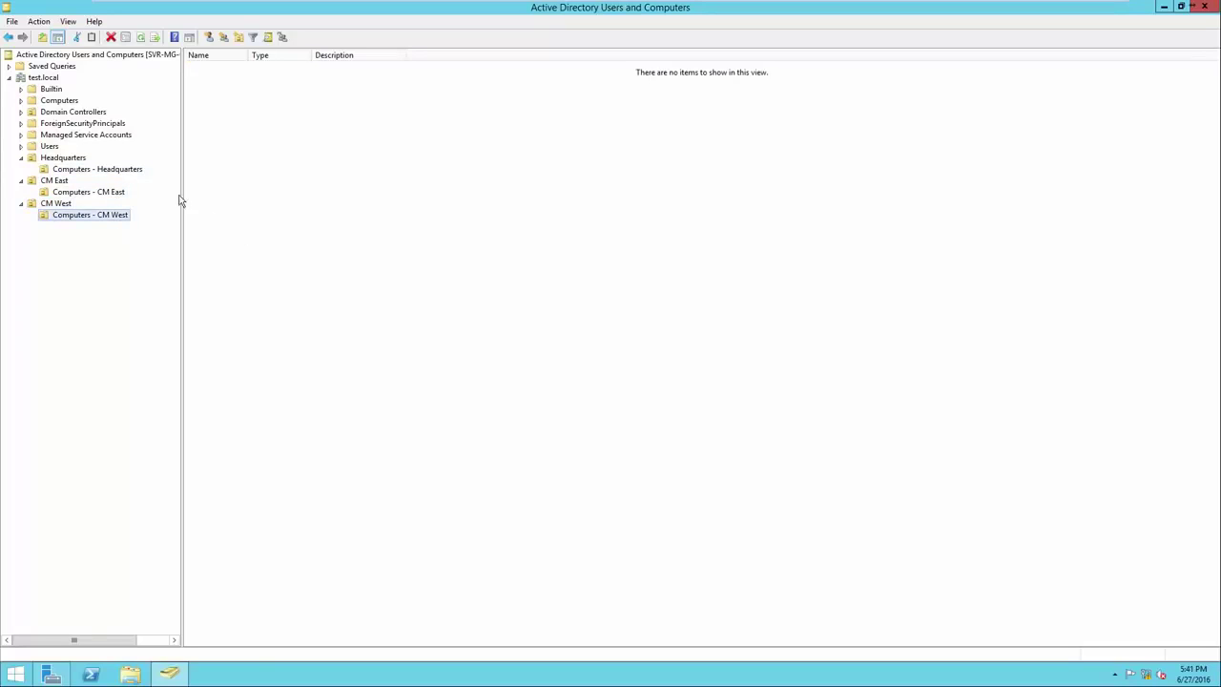
left_click(68, 160)
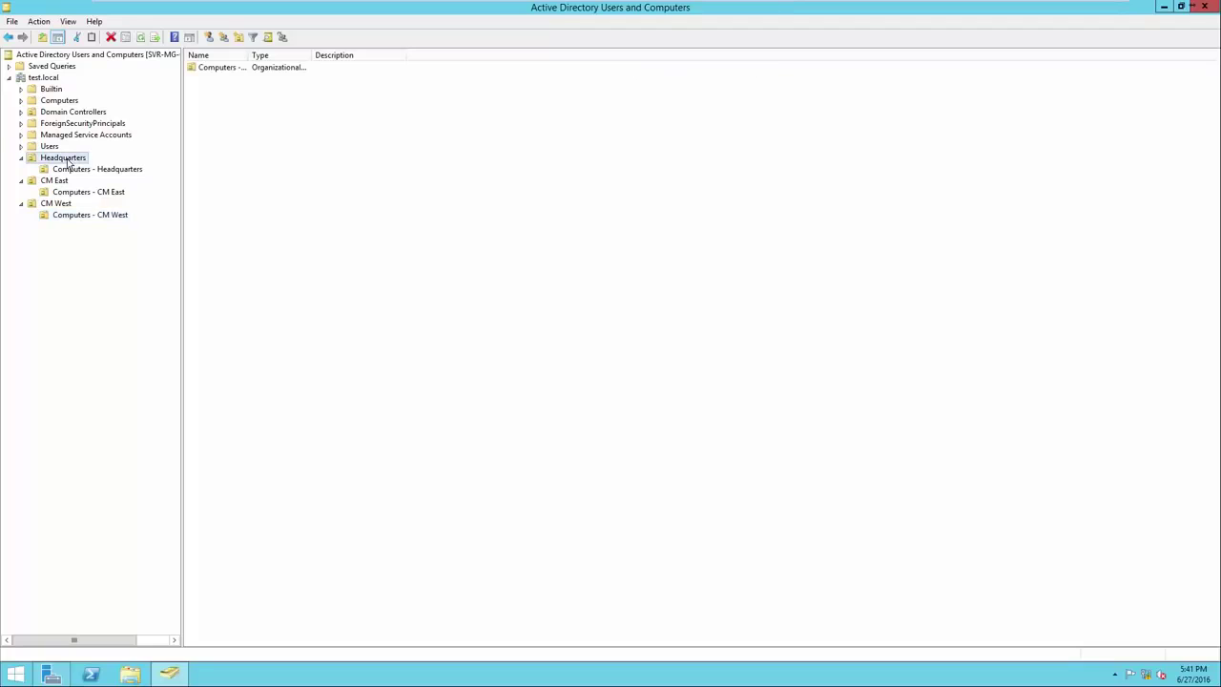
left_click(67, 184)
left_click(69, 204)
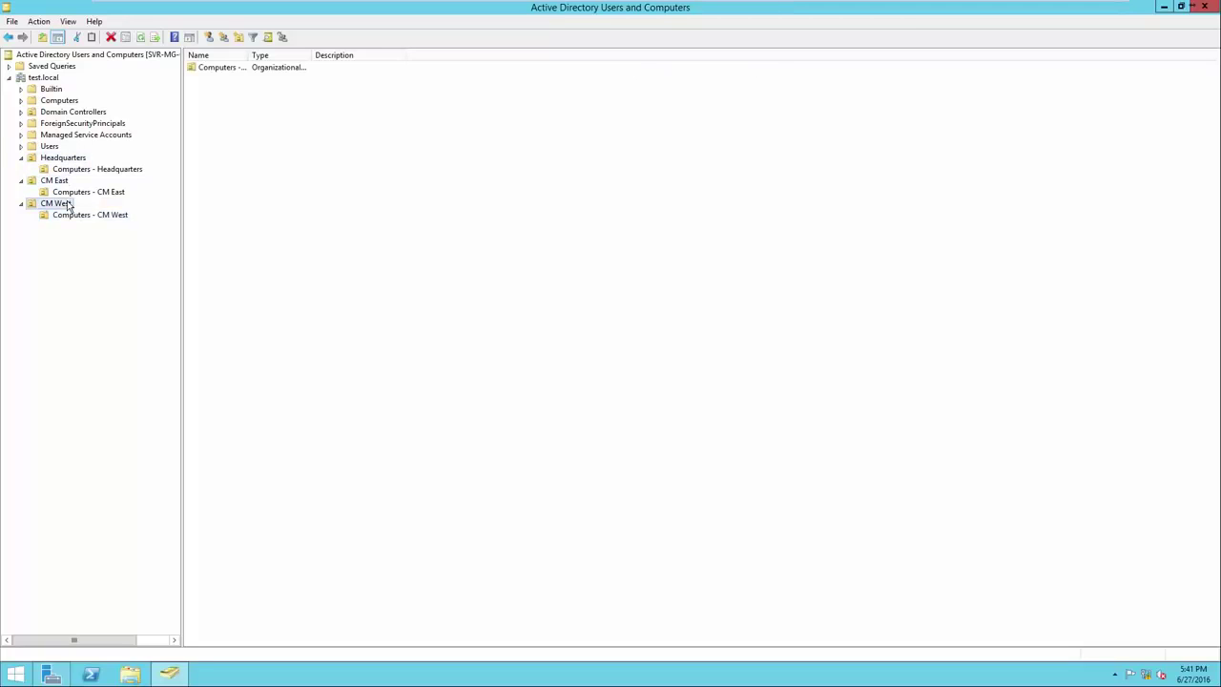
left_click(71, 160)
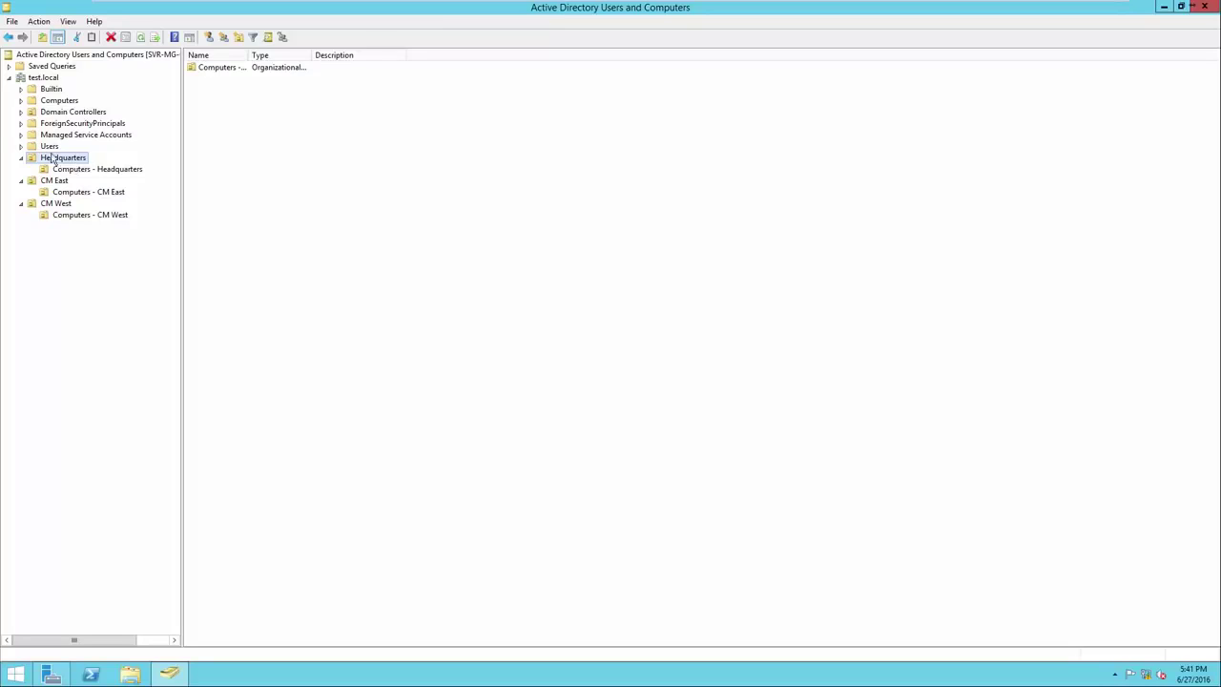
left_click(293, 177)
Create the Administative global security group in Headquarters and widen the Name column
right_click(298, 175)
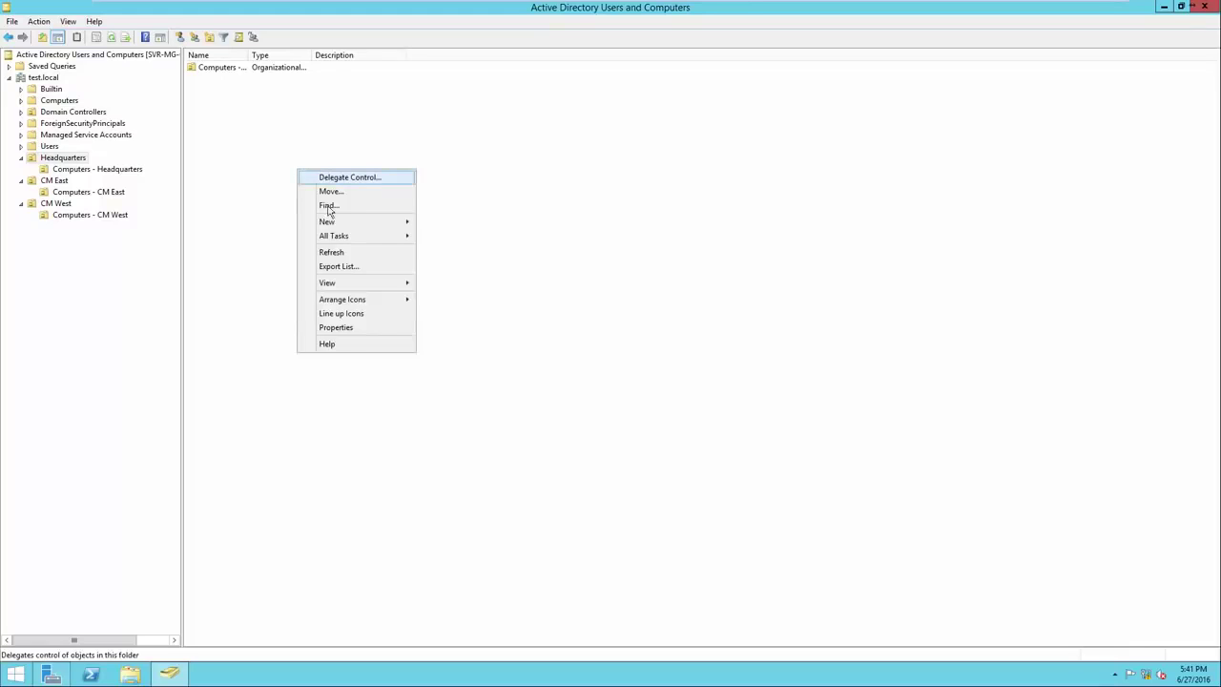
mouse_move(338, 225)
left_click(441, 265)
left_click(274, 230)
right_click(336, 226)
mouse_move(368, 272)
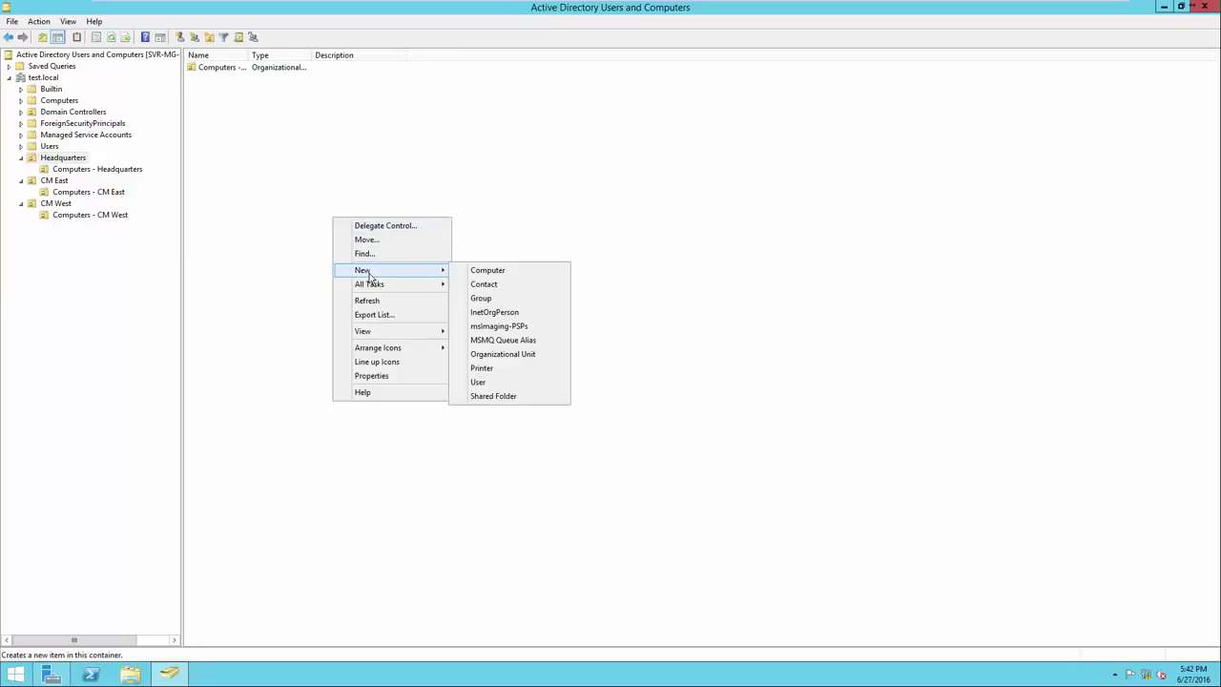
left_click(507, 304)
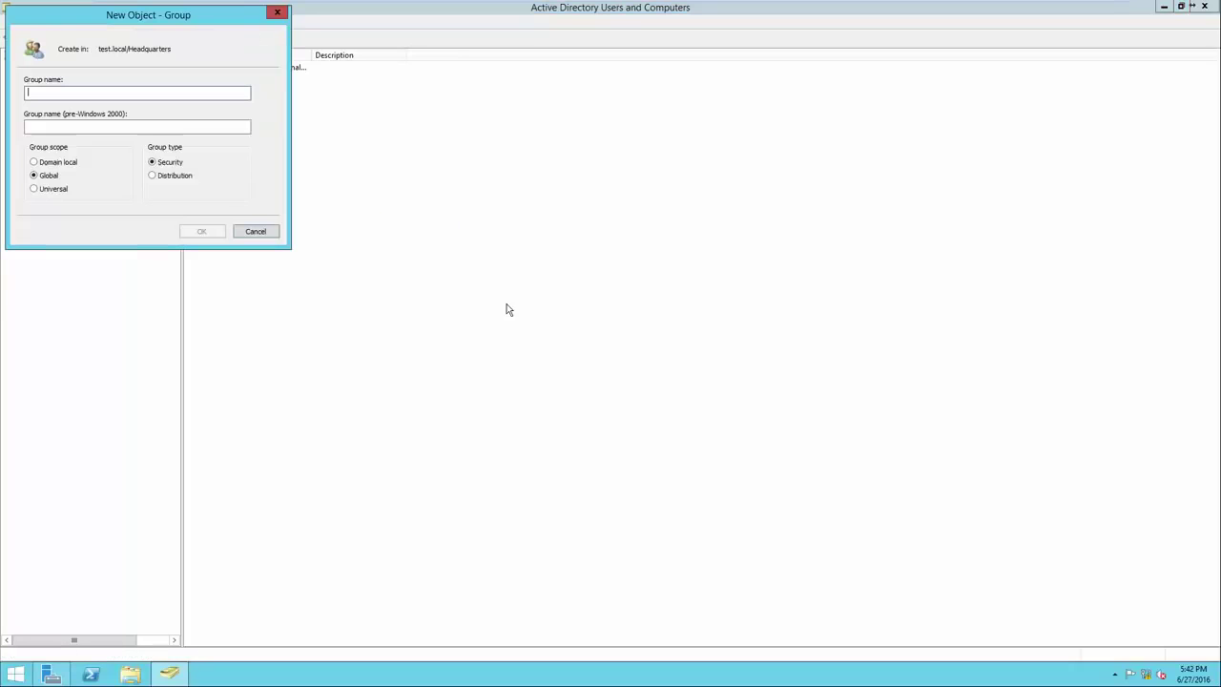
left_click_drag(146, 24, 374, 146)
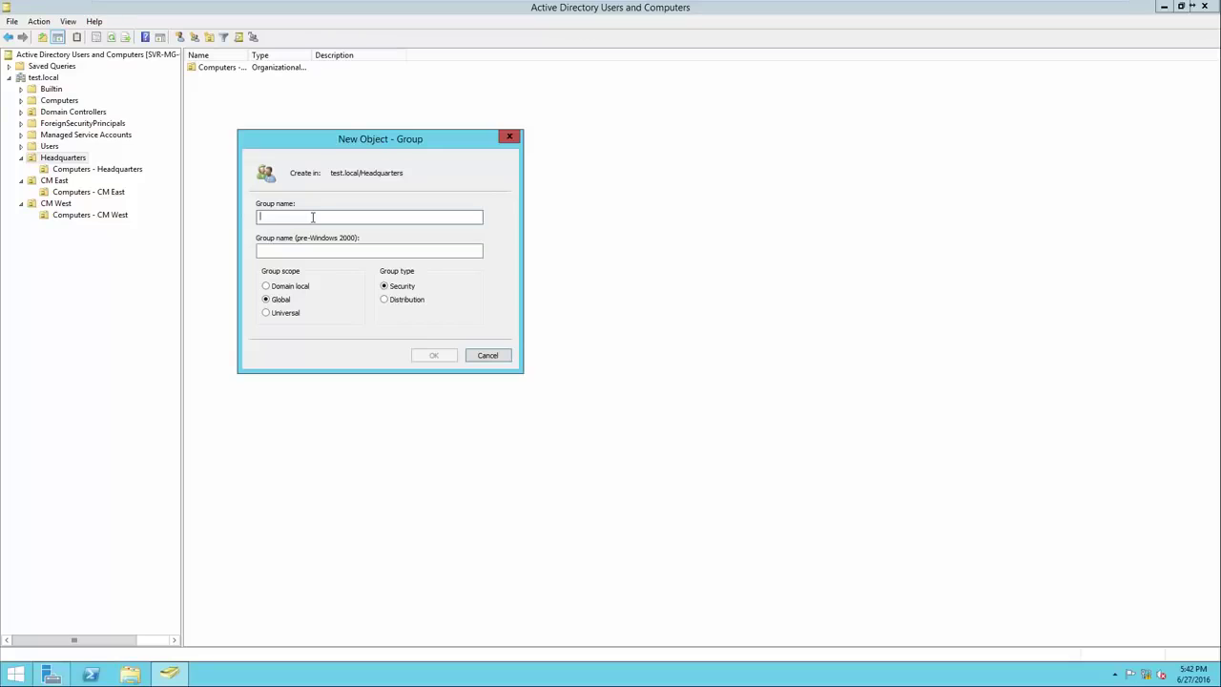
type("Administa")
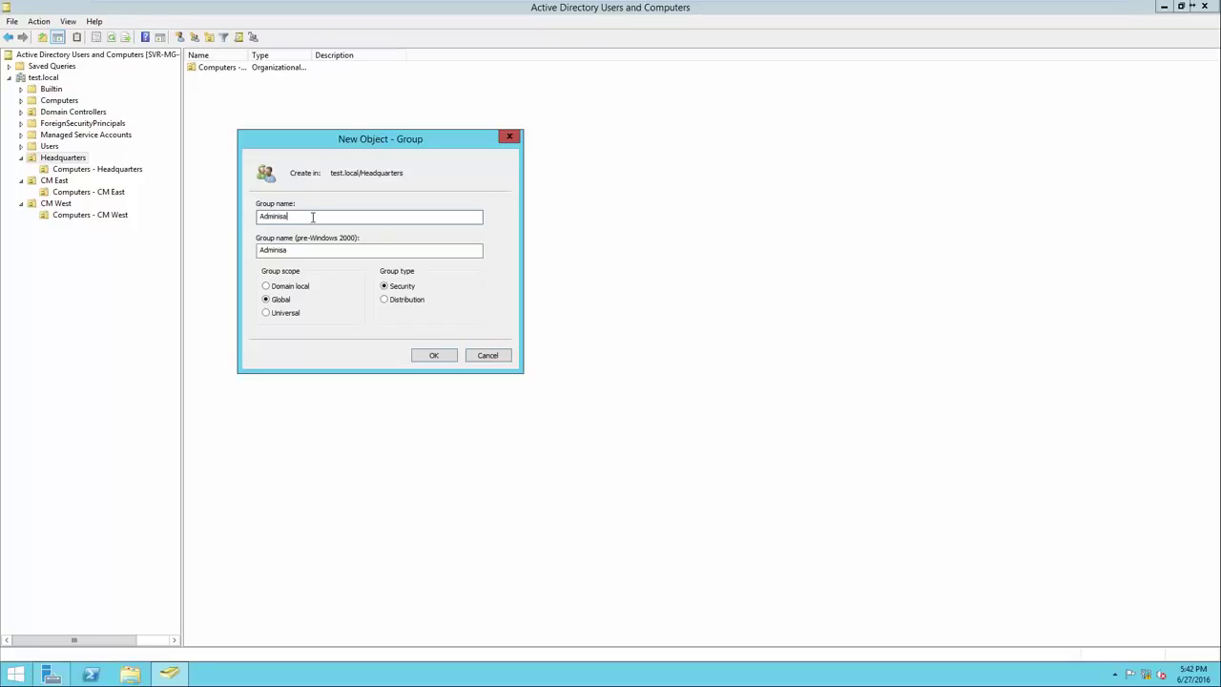
type("tive")
left_click(426, 358)
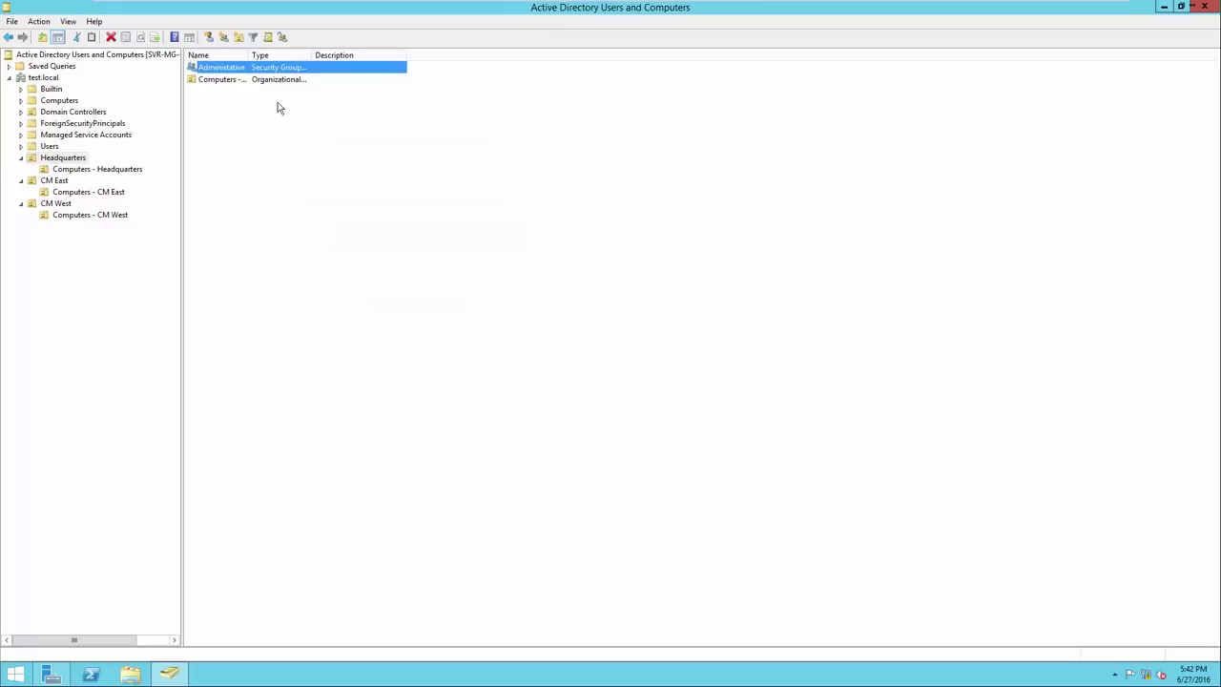
left_click_drag(249, 55, 272, 58)
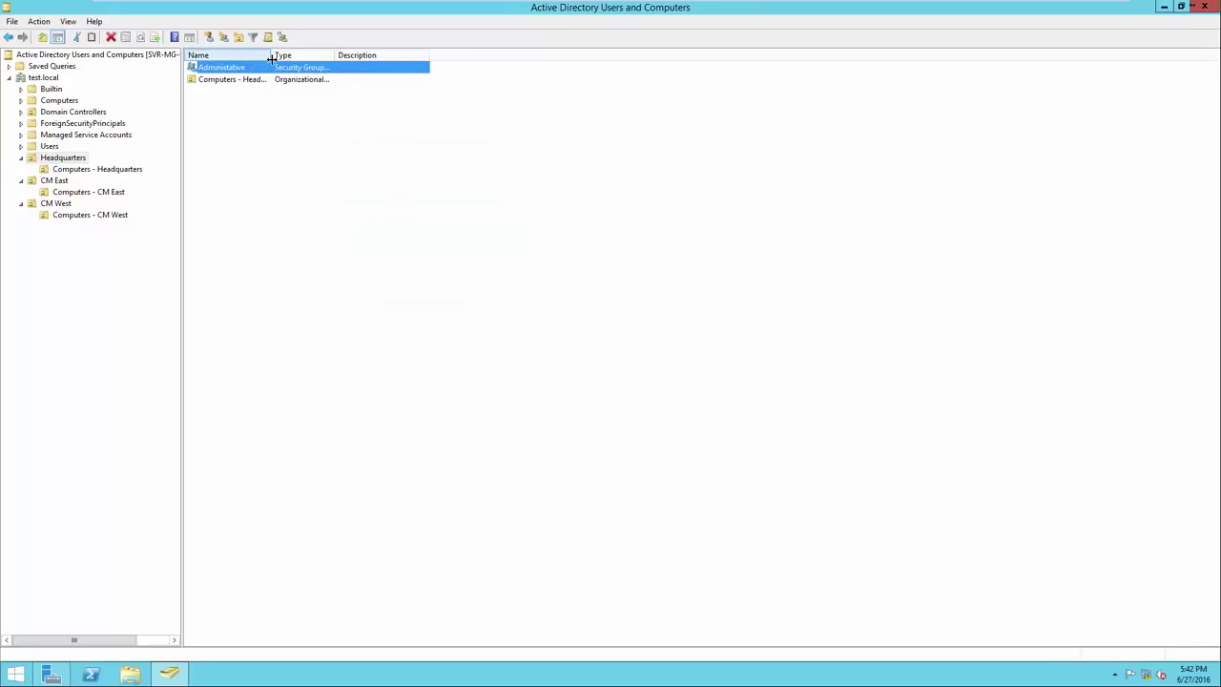
Add the Accounting and HR security groups to Headquarters
right_click(320, 173)
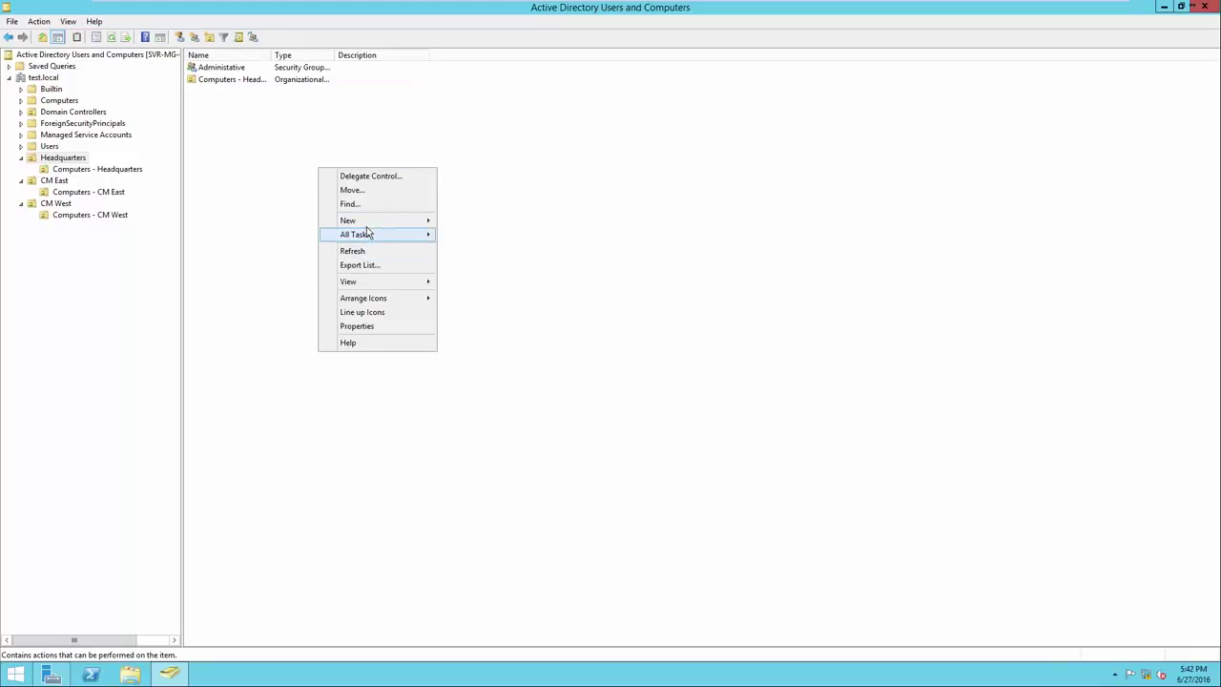
mouse_move(372, 223)
left_click(465, 248)
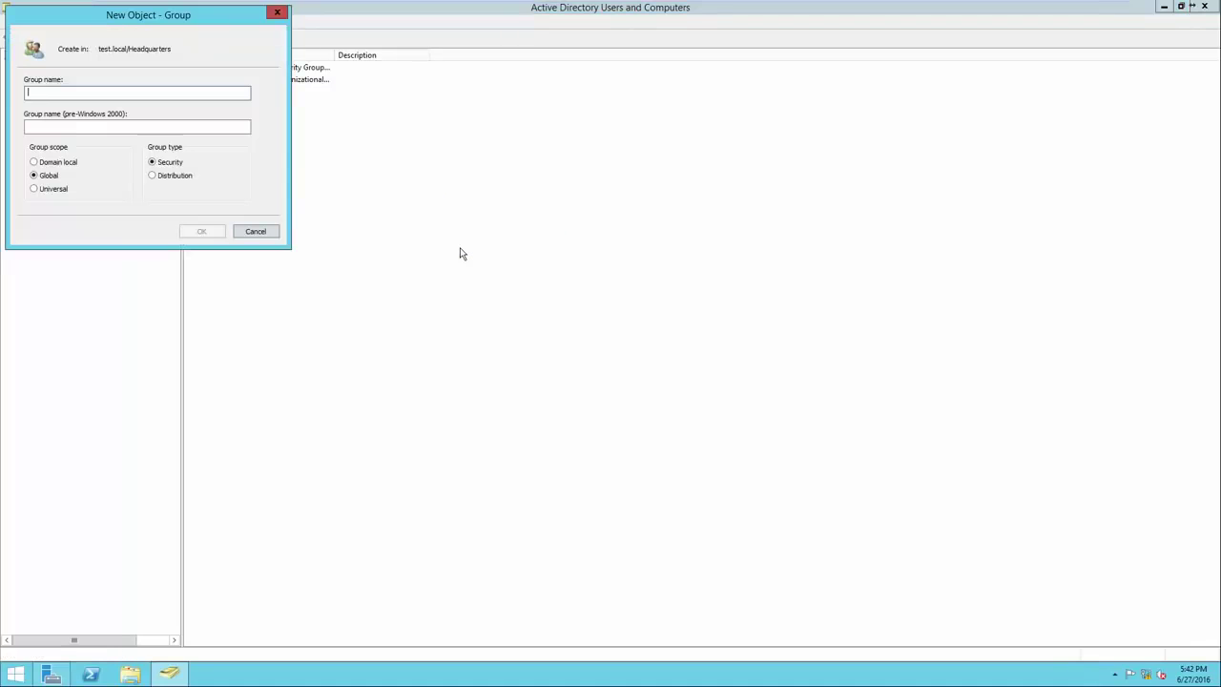
type("Accounting")
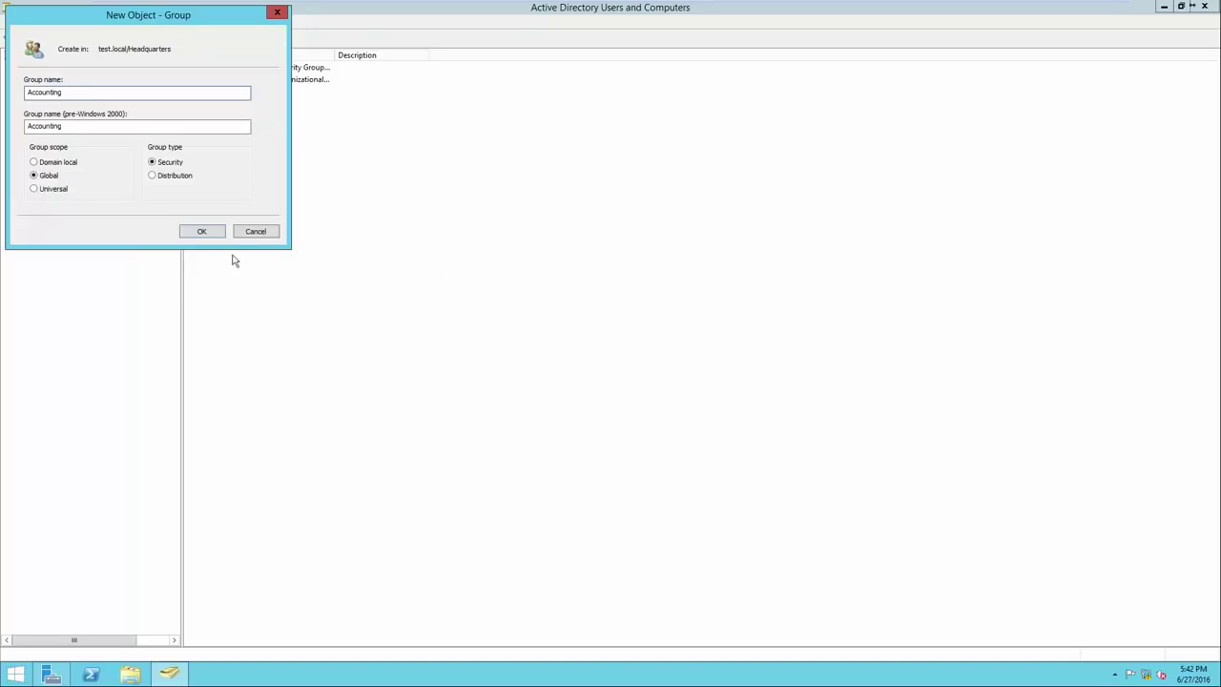
left_click(208, 231)
right_click(350, 199)
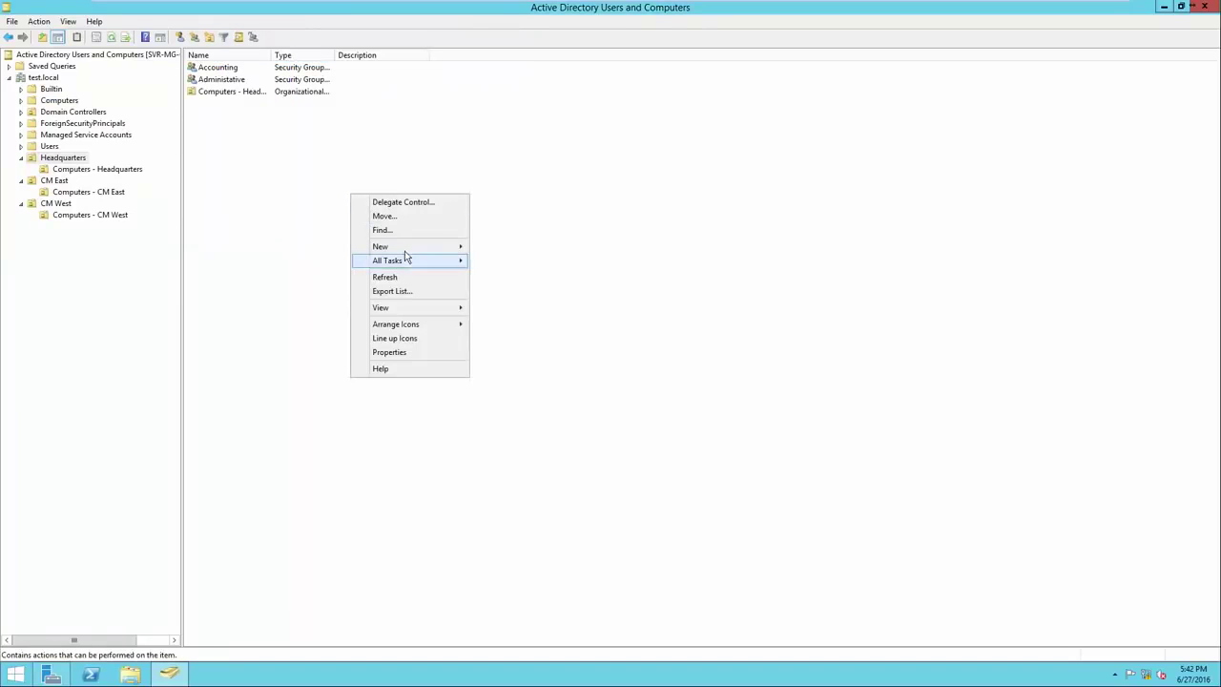
mouse_move(412, 248)
left_click(501, 276)
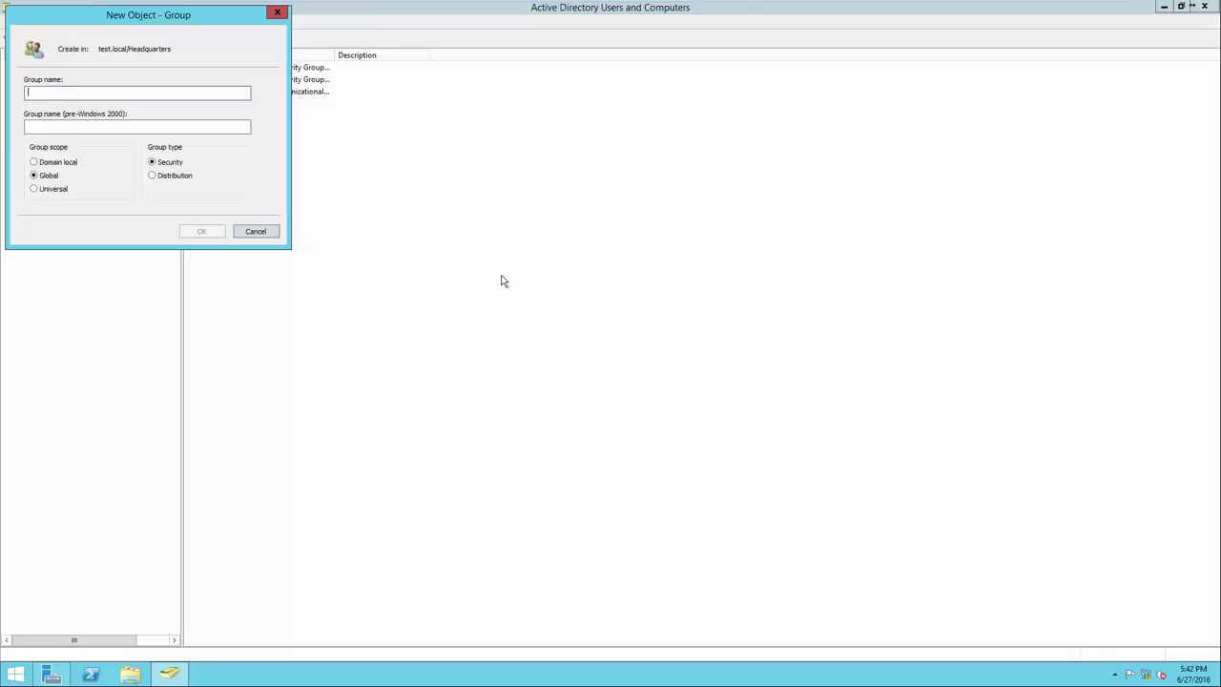
type("HR")
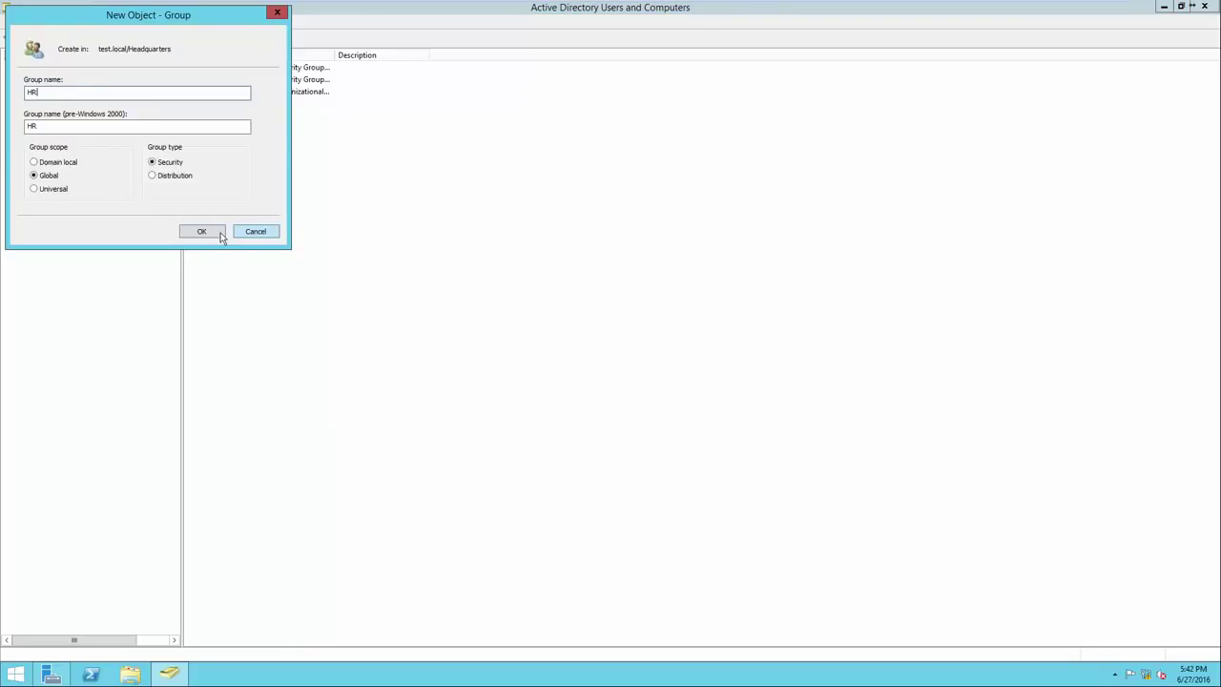
left_click(219, 235)
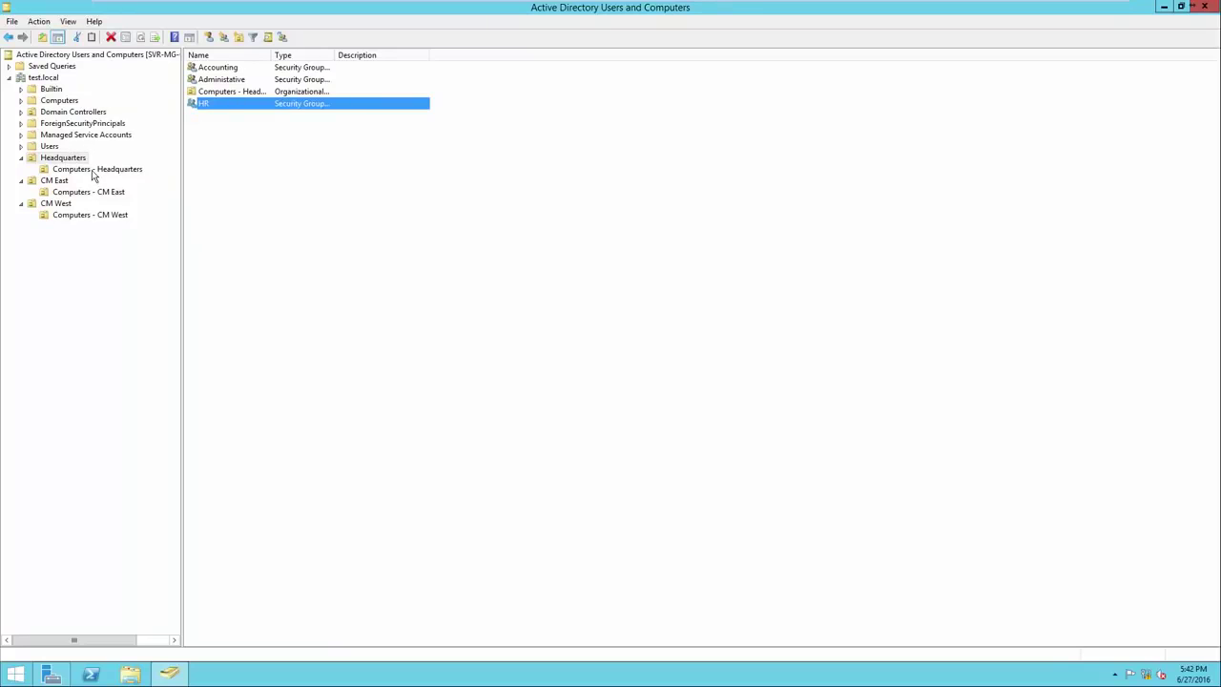
left_click(72, 160)
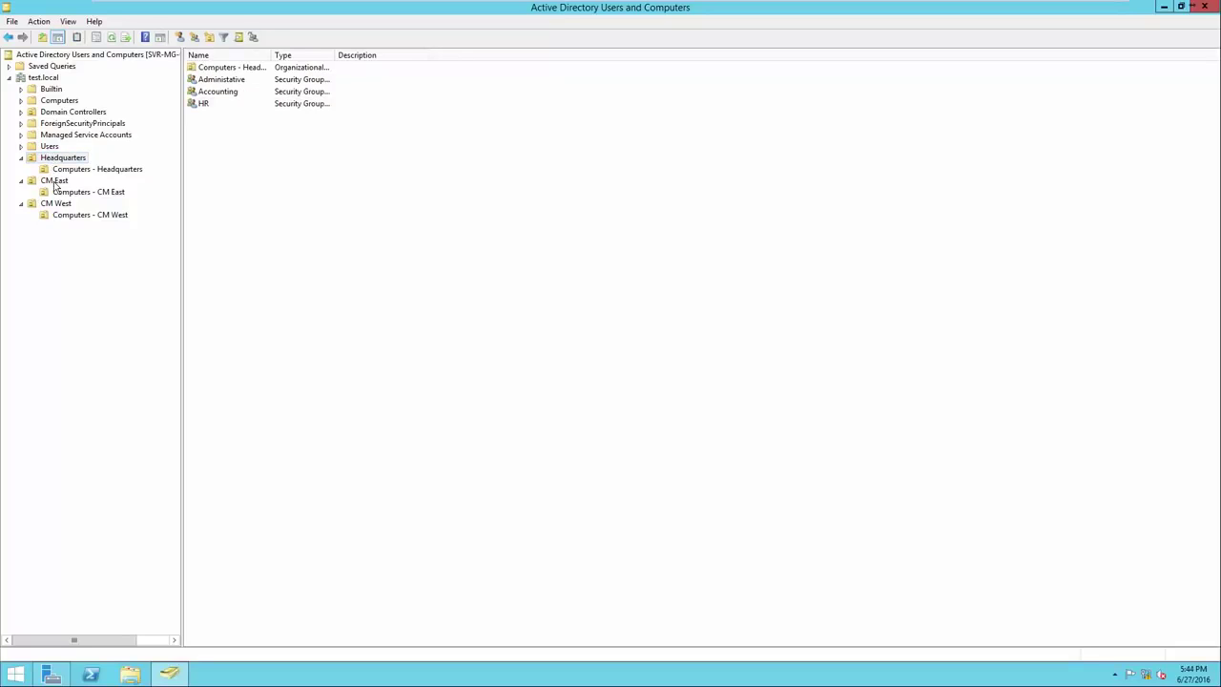
Create the 'Sales - CM East' security group in CM East
left_click(54, 182)
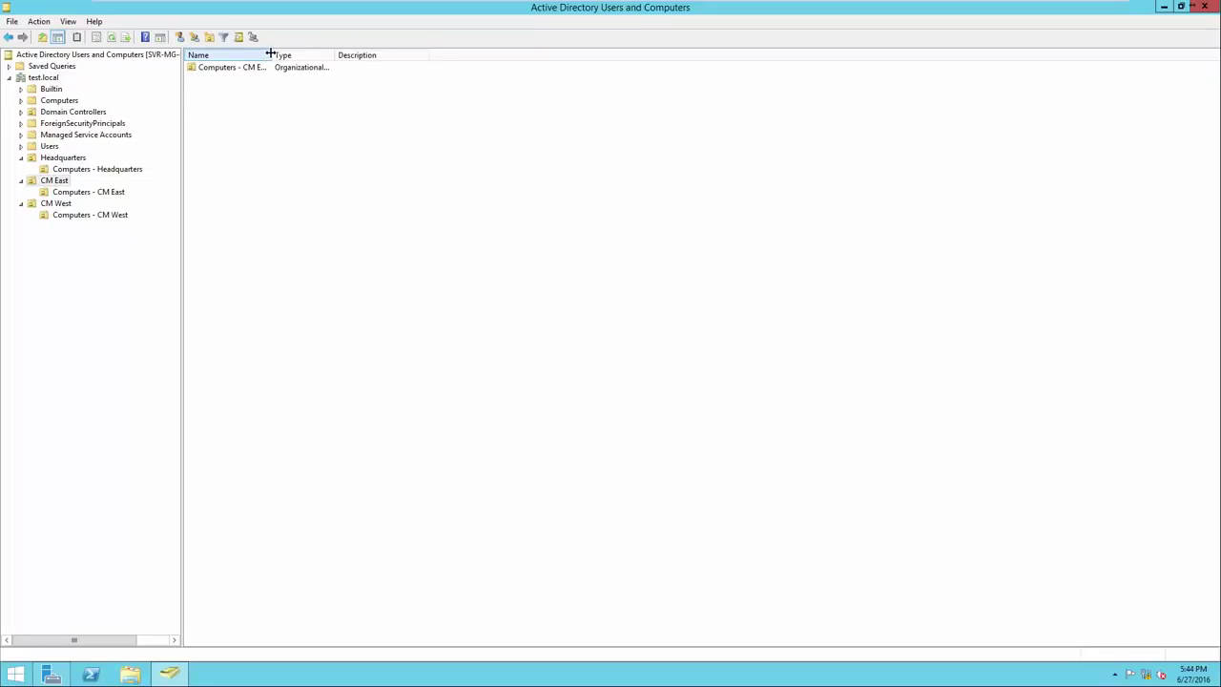
left_click_drag(272, 54, 330, 49)
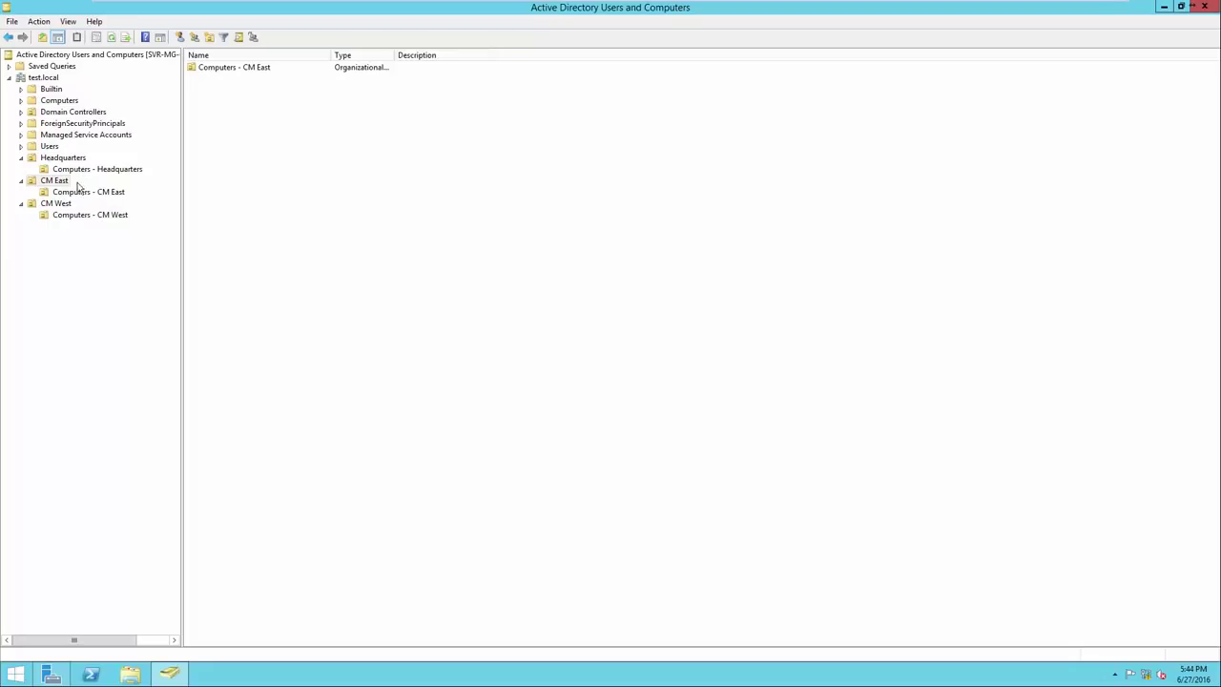
right_click(207, 147)
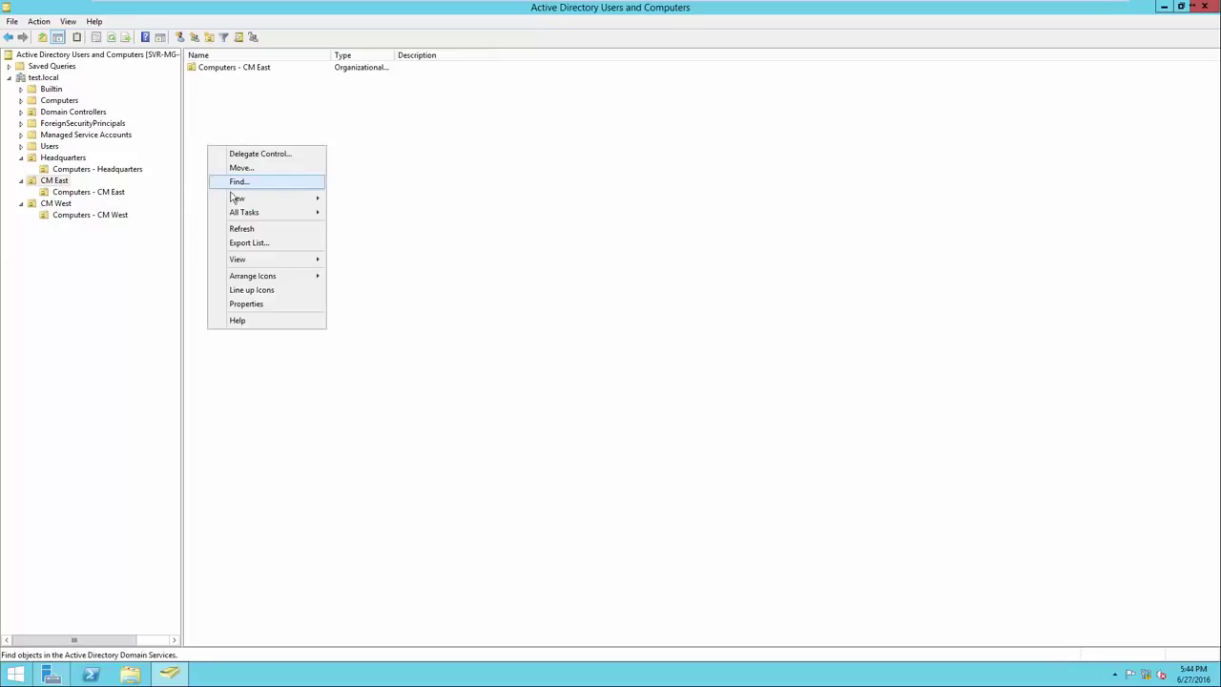
mouse_move(256, 202)
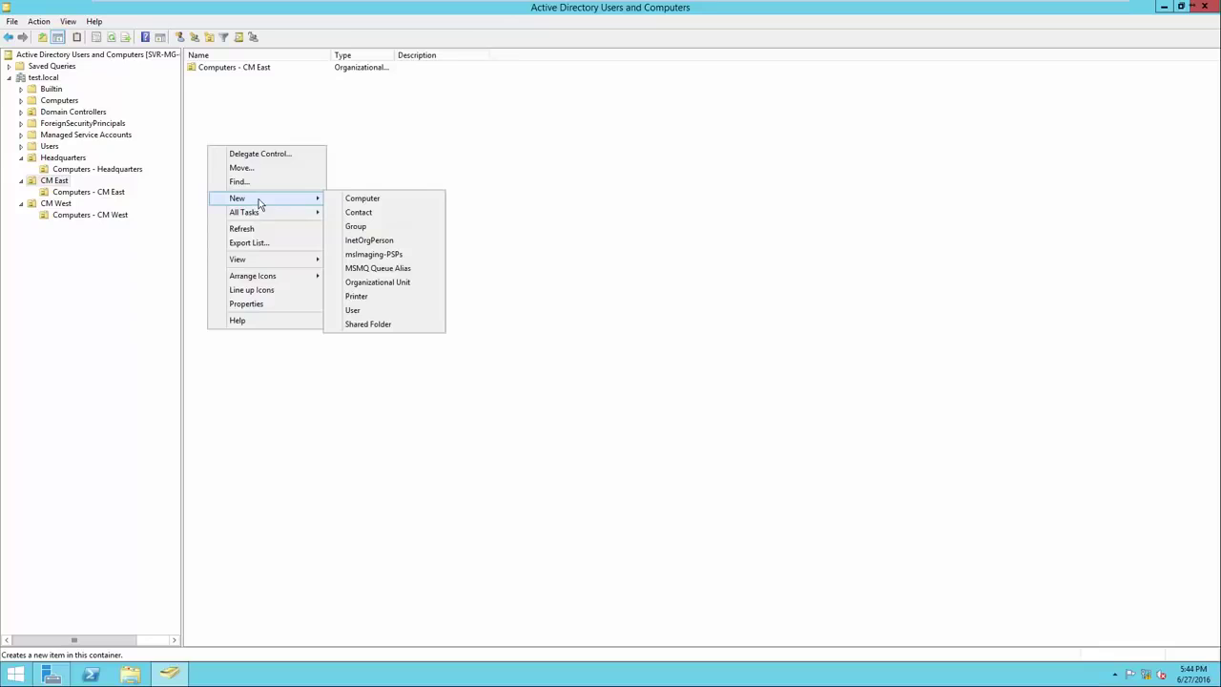
left_click(349, 229)
left_click_drag(148, 24, 333, 145)
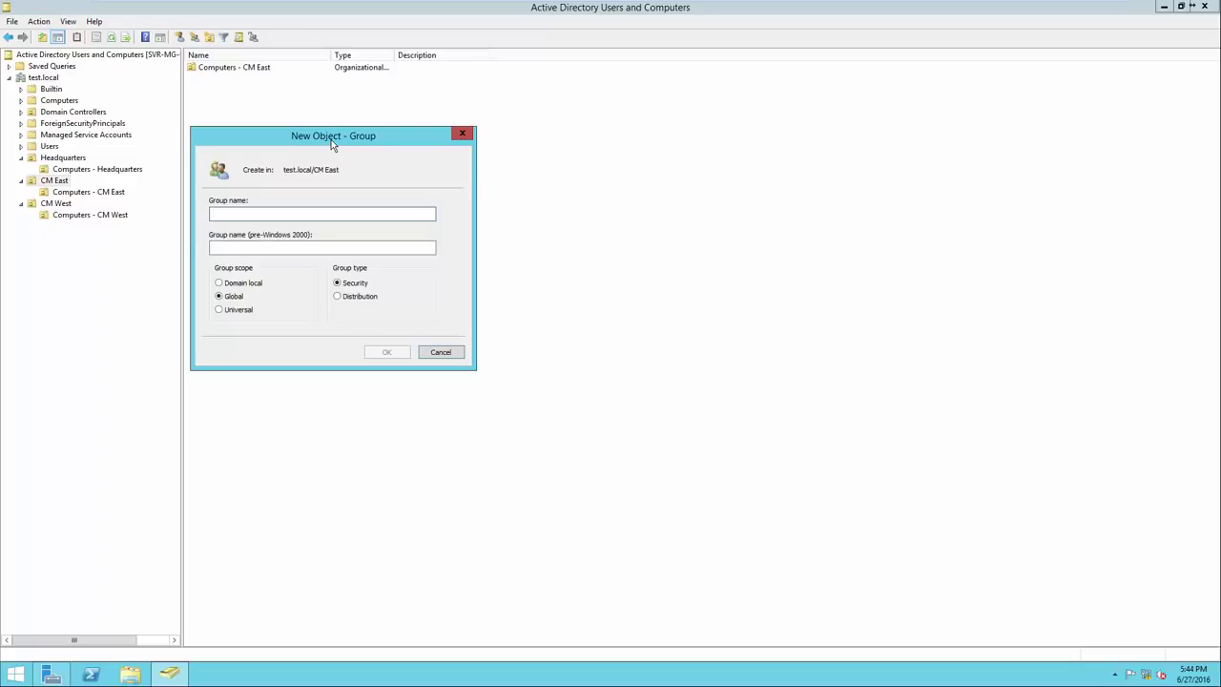
type("Sales - CM East")
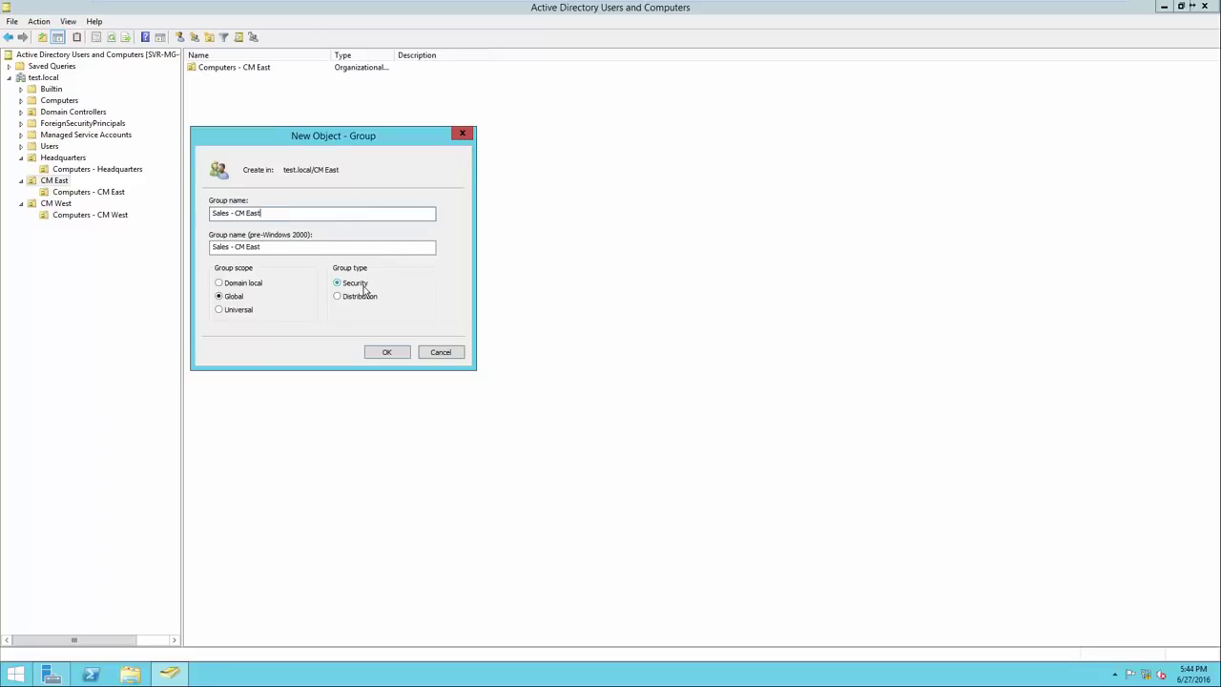
left_click(382, 352)
Create the 'Mechanics - CM East' security group in CM East
right_click(302, 221)
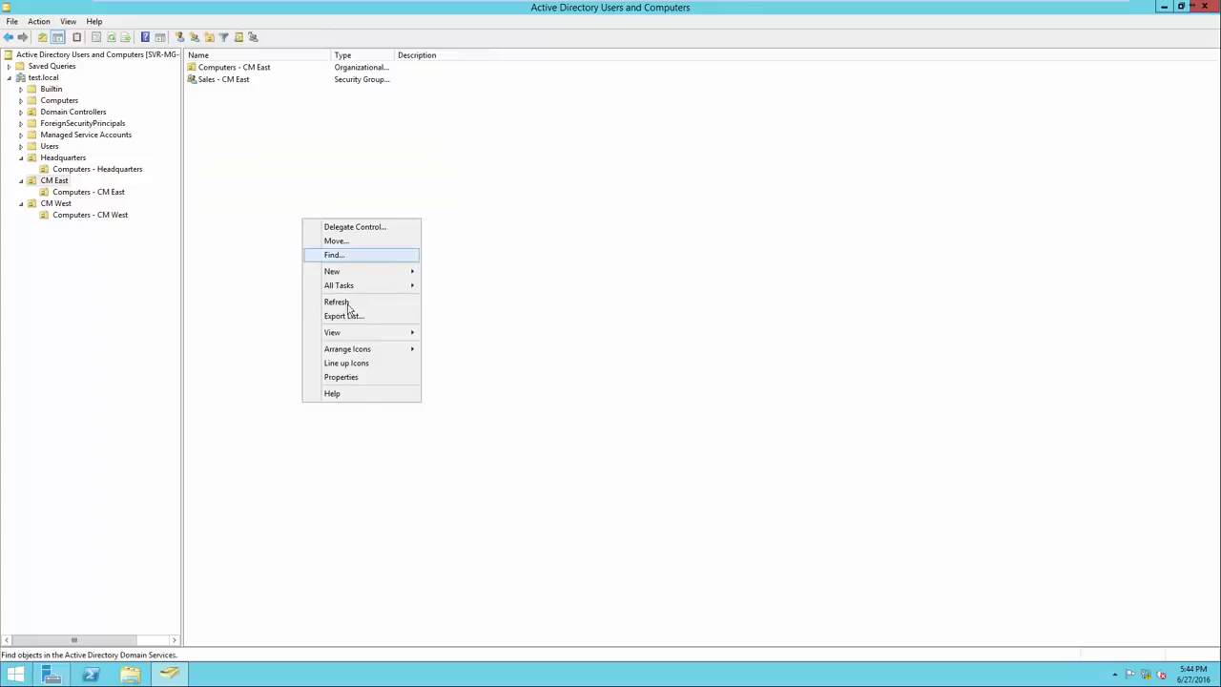
mouse_move(357, 271)
left_click(449, 297)
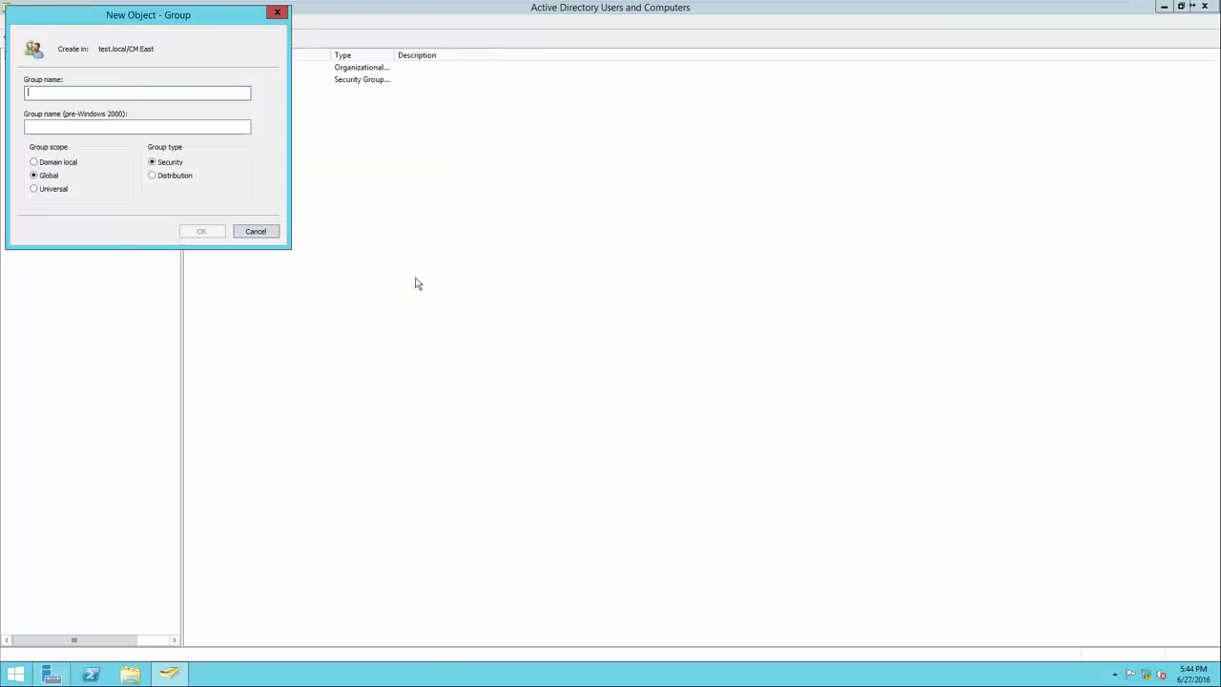
left_click_drag(152, 20, 380, 157)
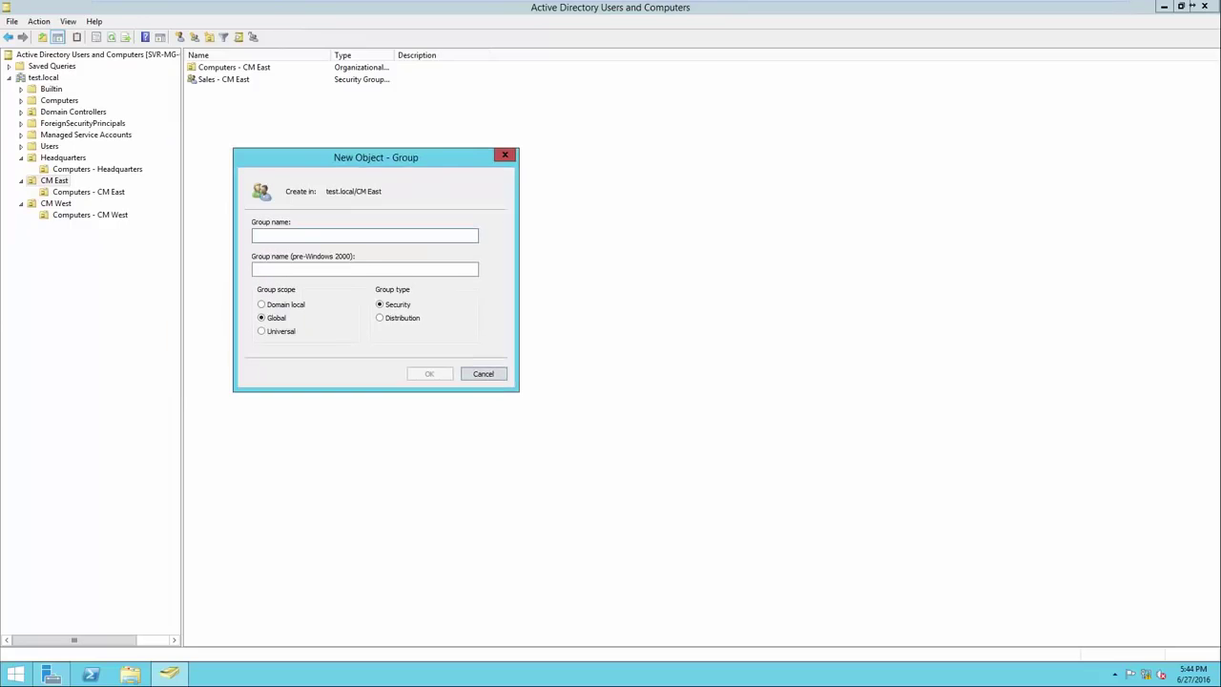
type("Mechanics ")
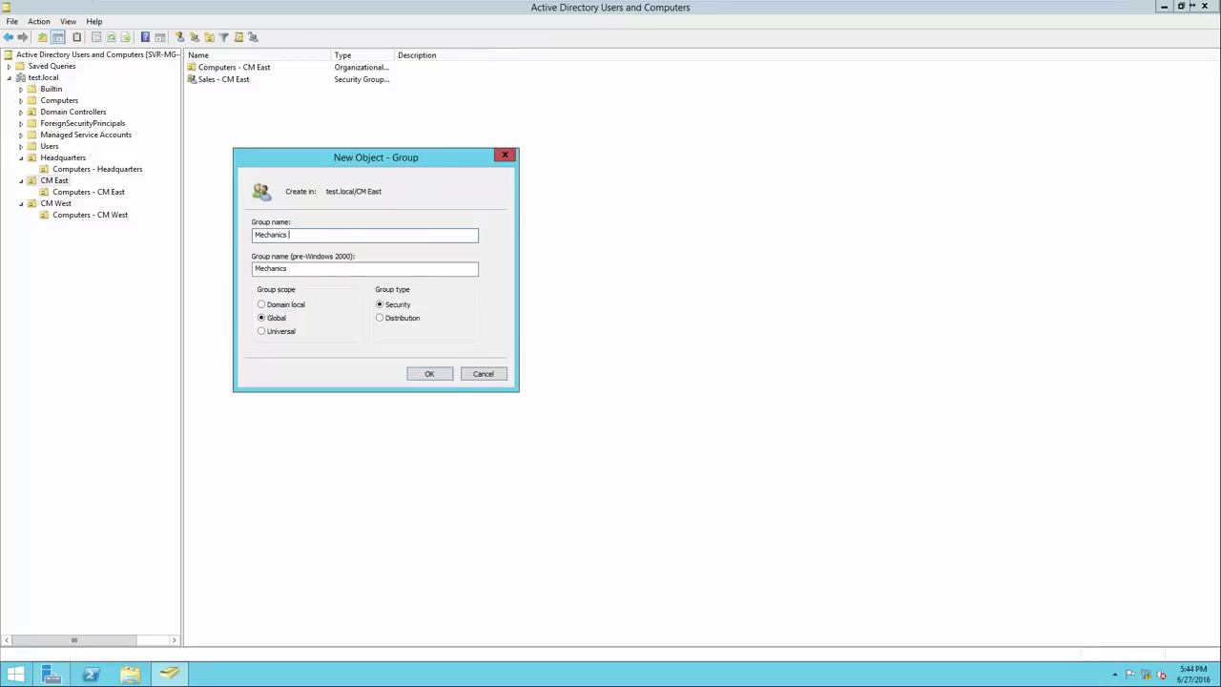
type("- CM East")
key("Return")
Create the 'Management - CM East' group and widen the Name column to show full names
right_click(273, 192)
mouse_move(300, 245)
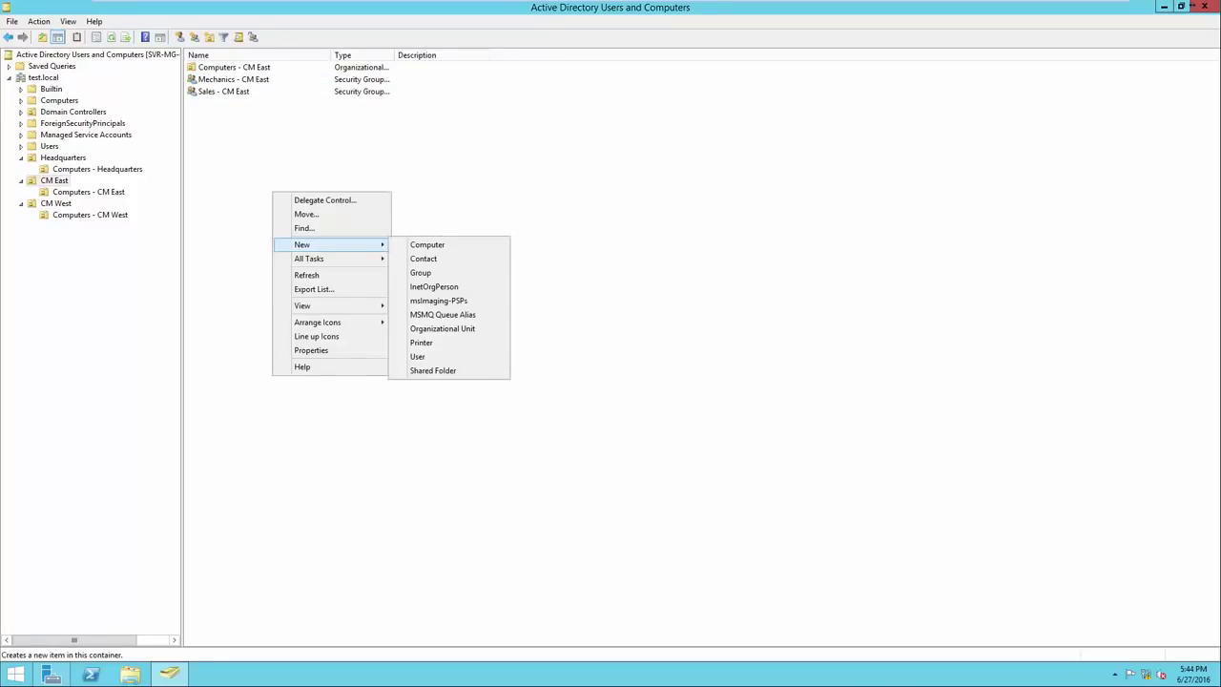
left_click(420, 270)
type("Ma")
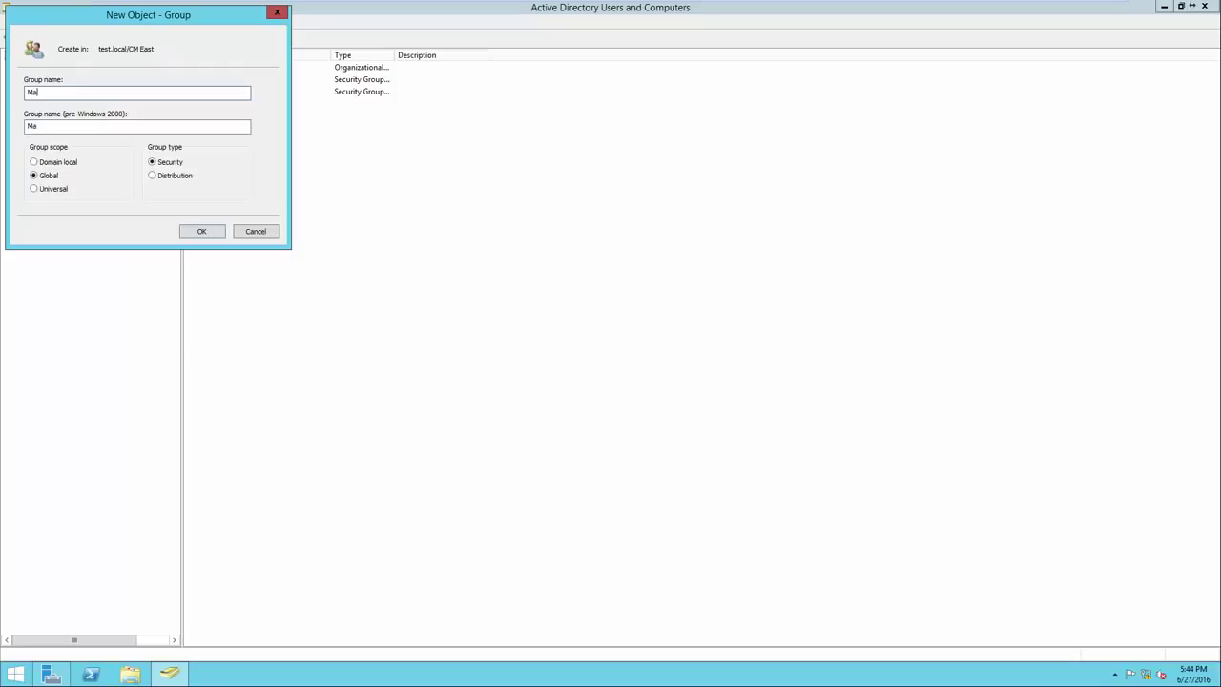
type("nagement - CM")
key("BackSpace")
type("M East")
key("Return")
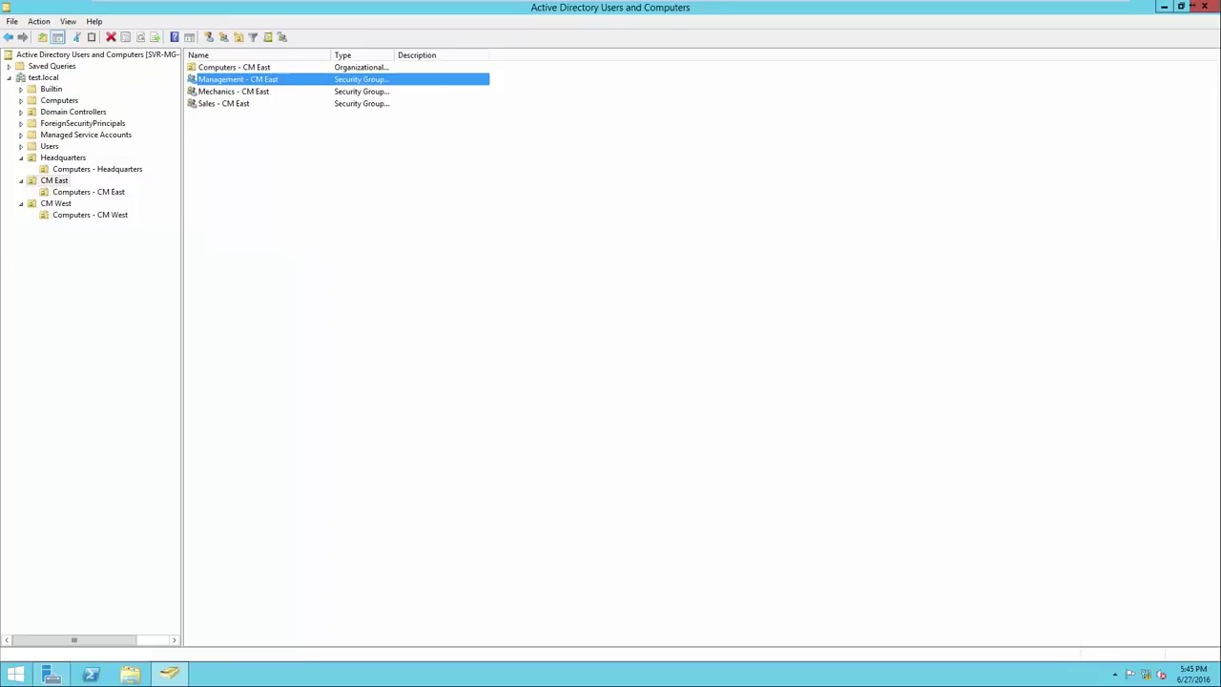
left_click_drag(331, 54, 377, 55)
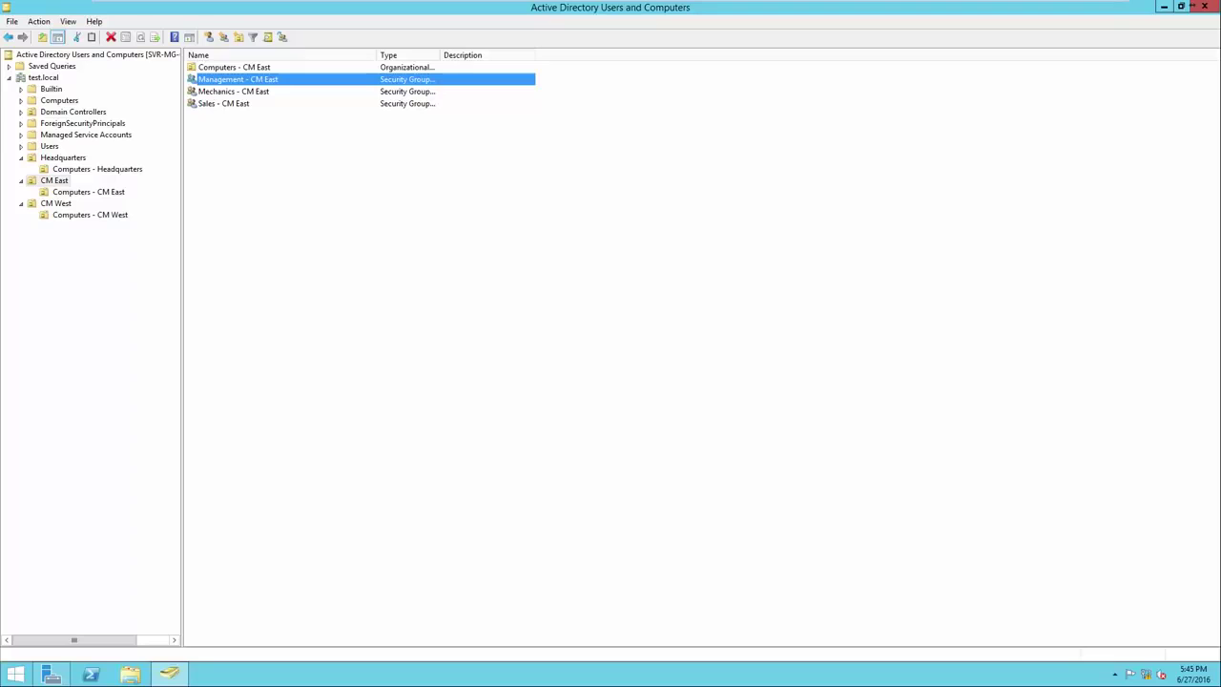
left_click(56, 203)
Create the Management, Mechanics and Sales - CM West groups, then return to Headquarters
right_click(207, 176)
mouse_move(238, 230)
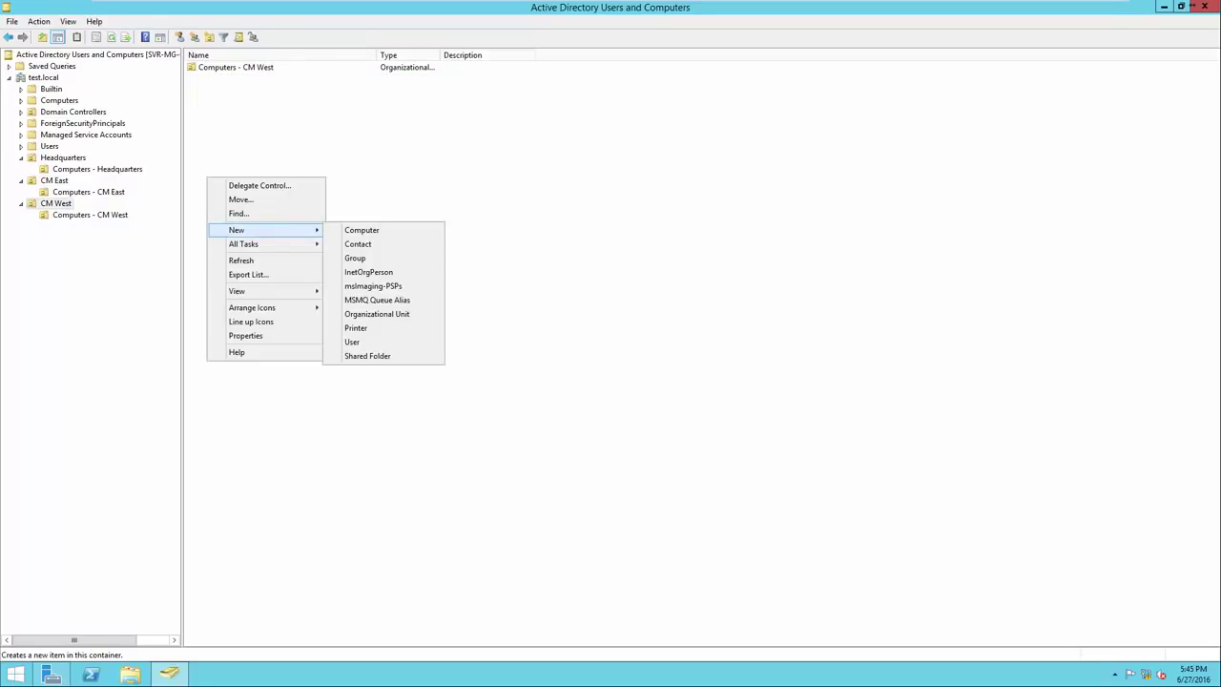
left_click(346, 258)
type("CM West")
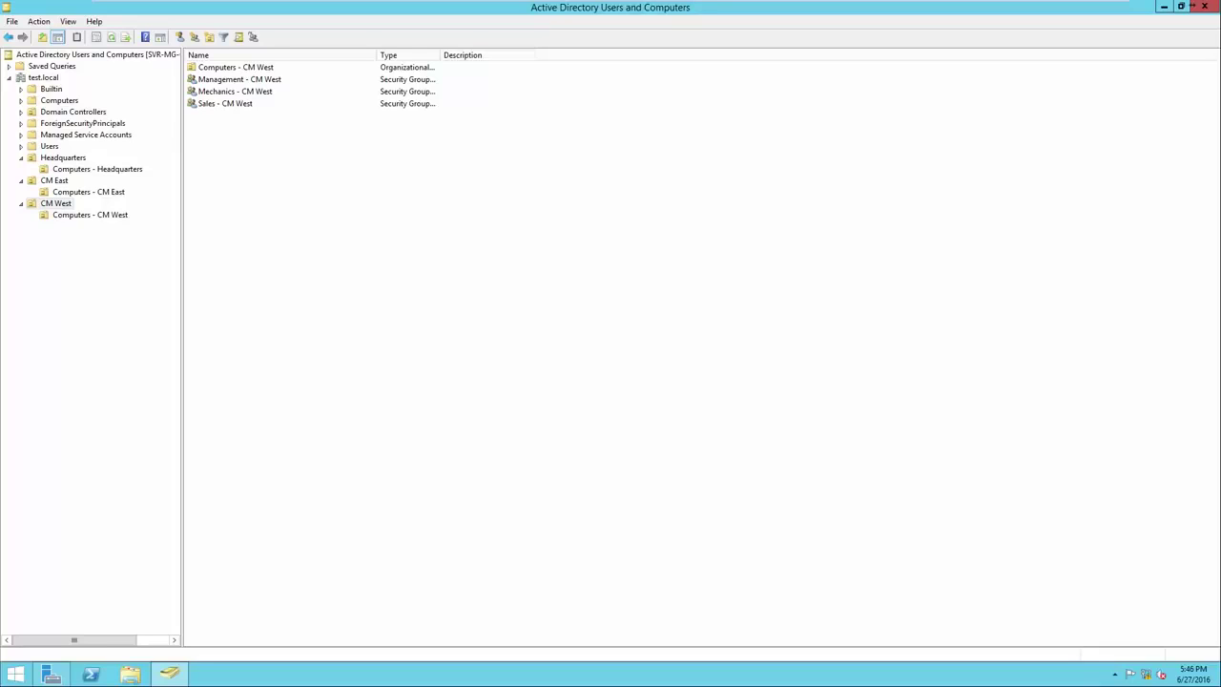
left_click(63, 158)
Create a Headquarters user with first, last and logon names and an initial password
right_click(247, 156)
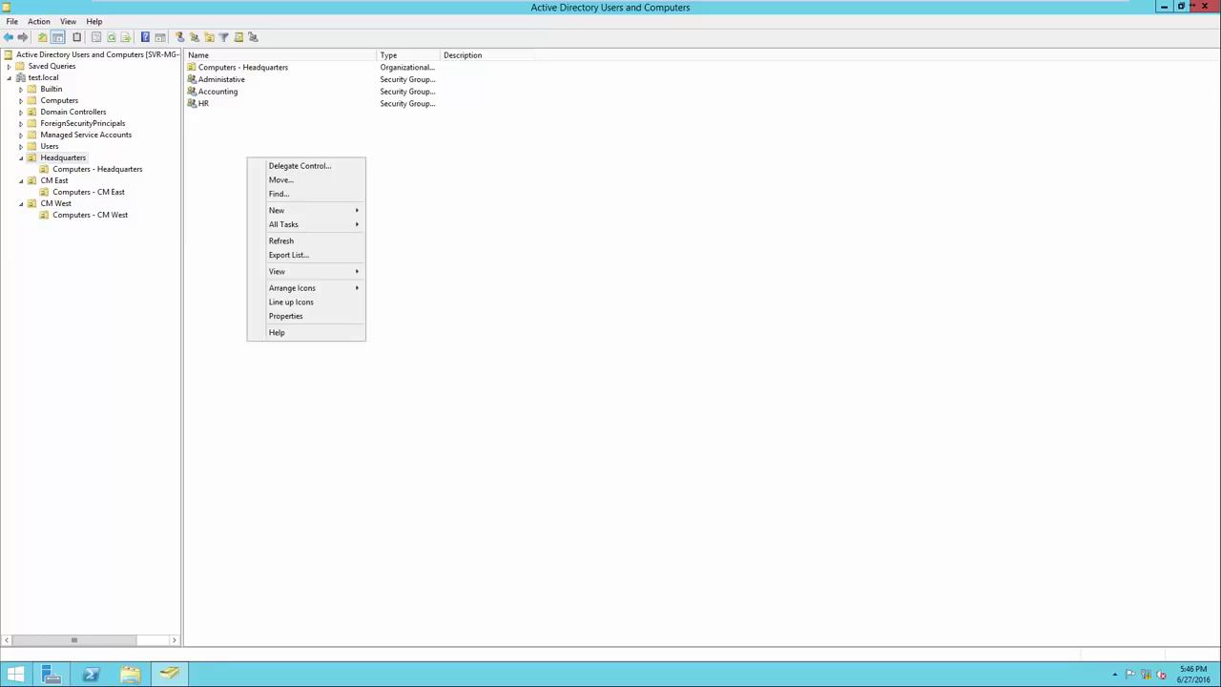
mouse_move(287, 210)
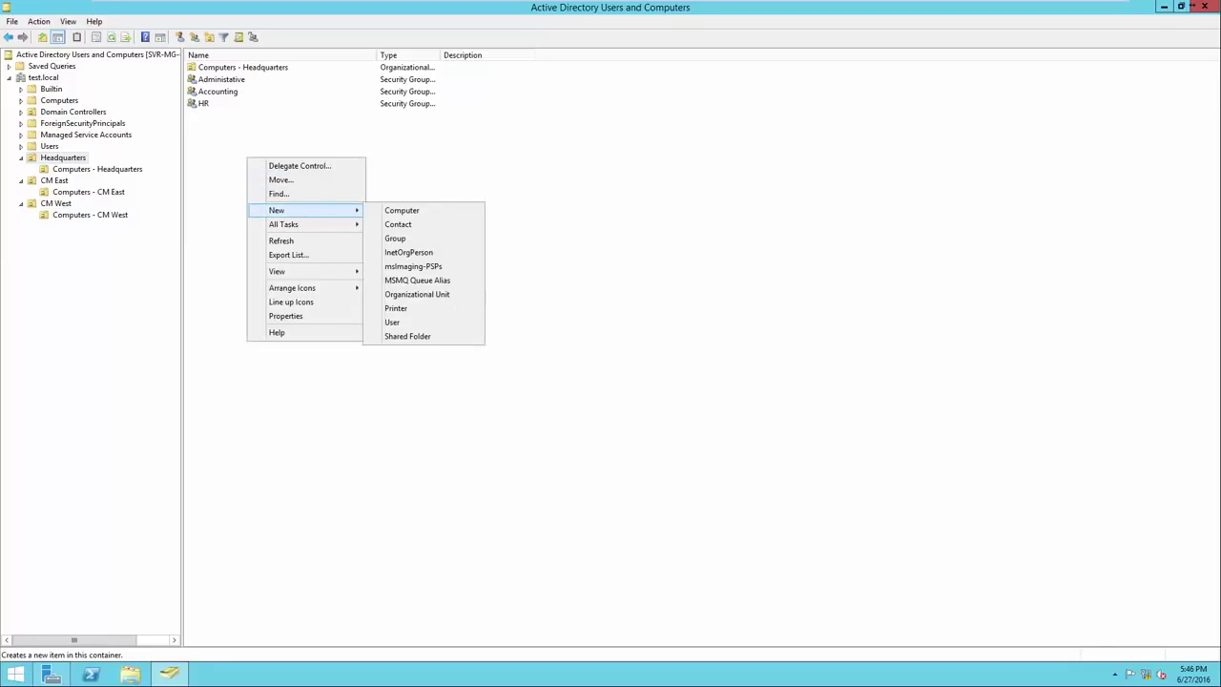
left_click(394, 323)
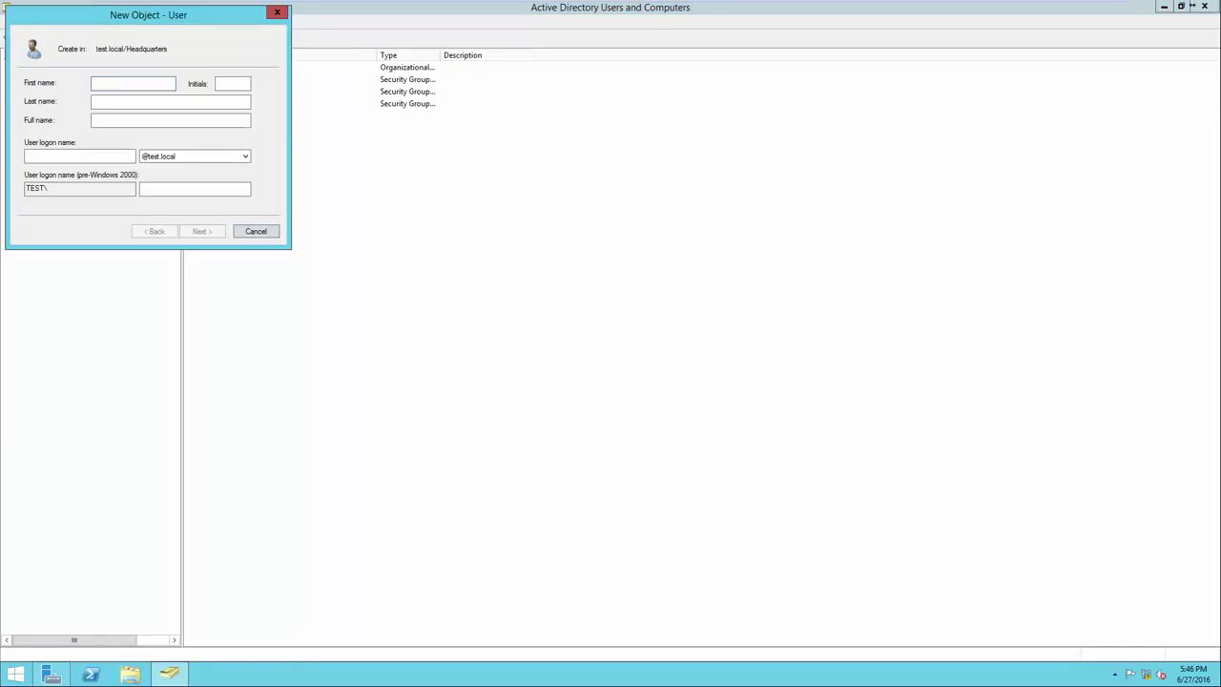
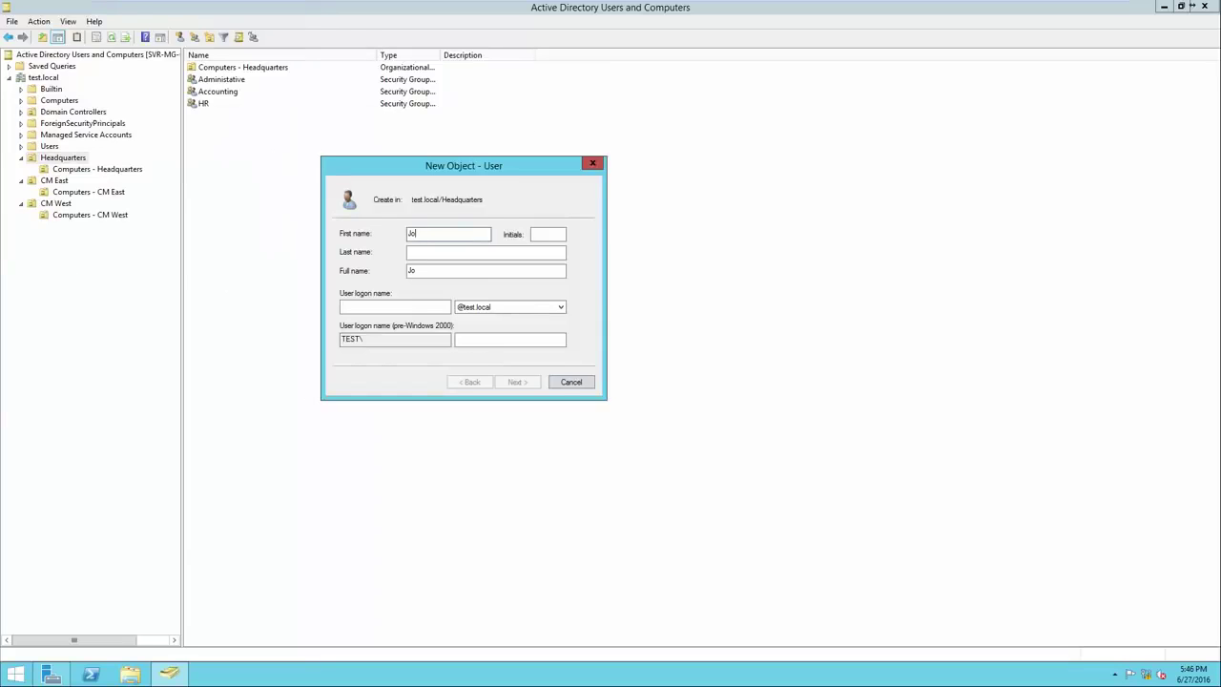
key("Tab")
key("Tab")
key("Tab")
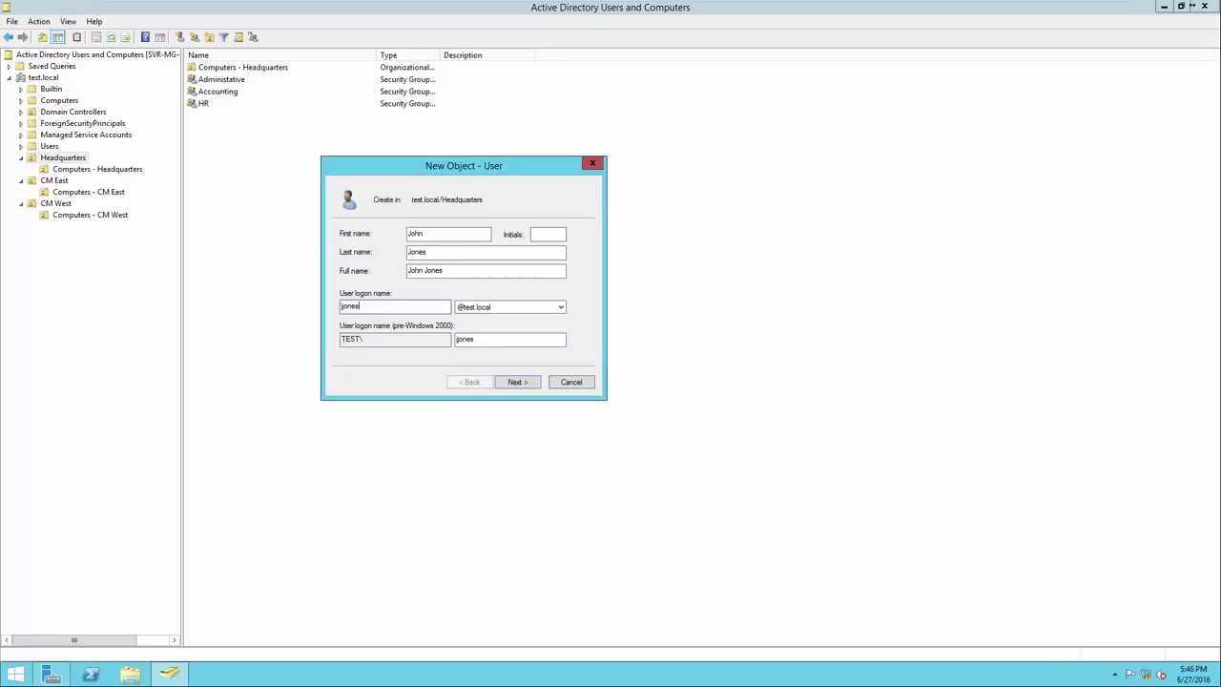
key("Return")
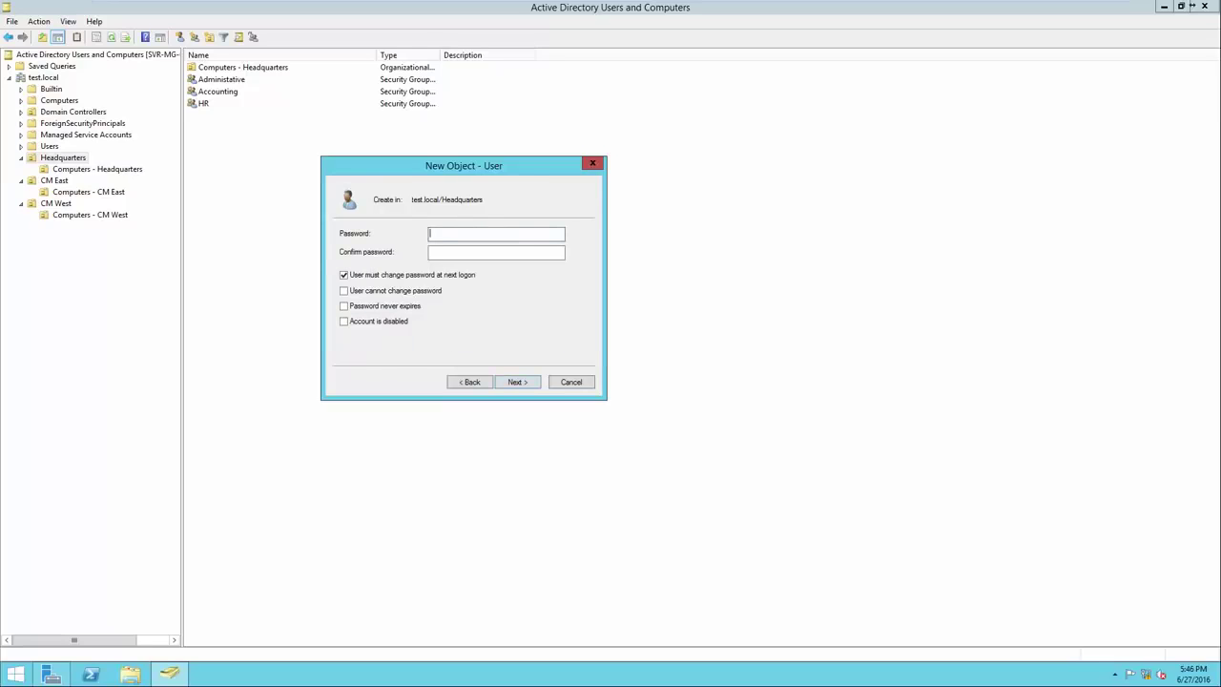
type("Pa$$w0rdPa$$w0rd")
key("Return")
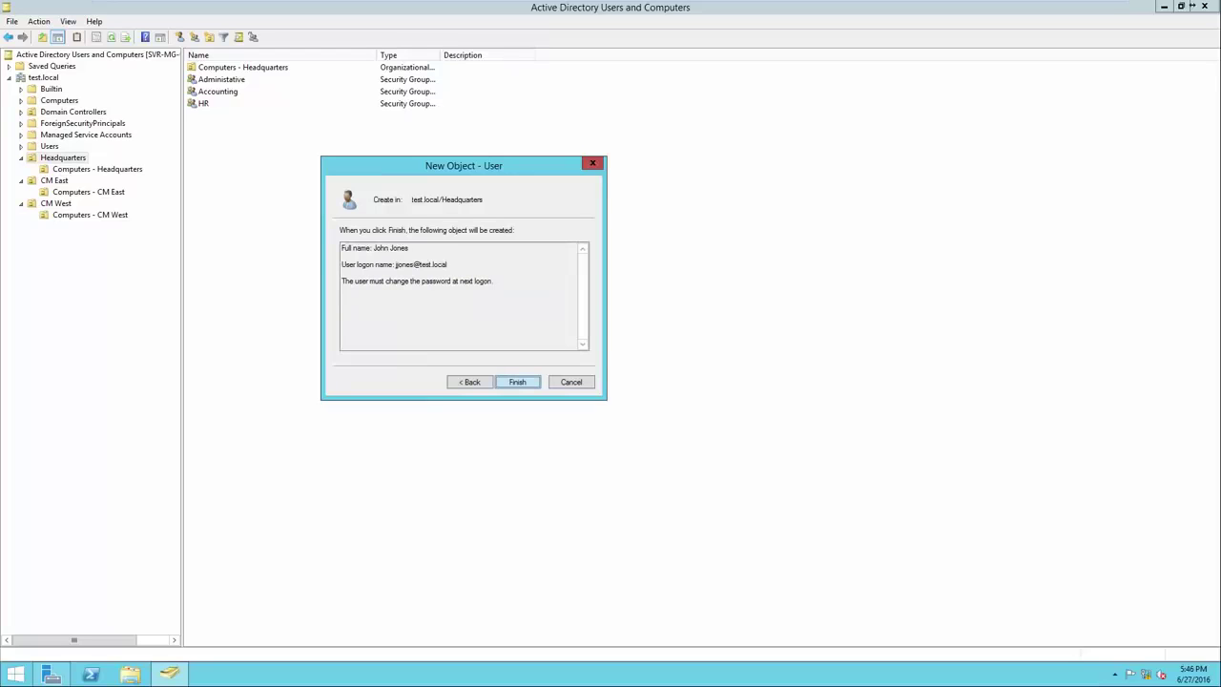
key("Return")
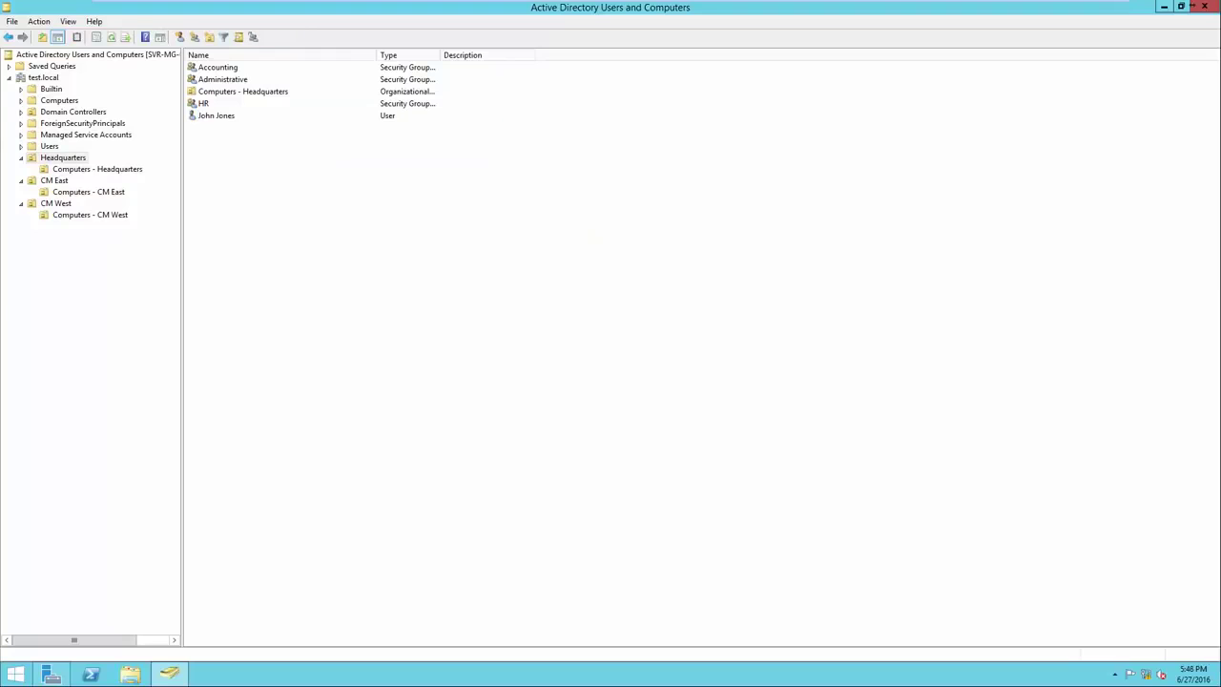
Add the new user to the Administrative group, verifying the name and confirming success
left_click(217, 115)
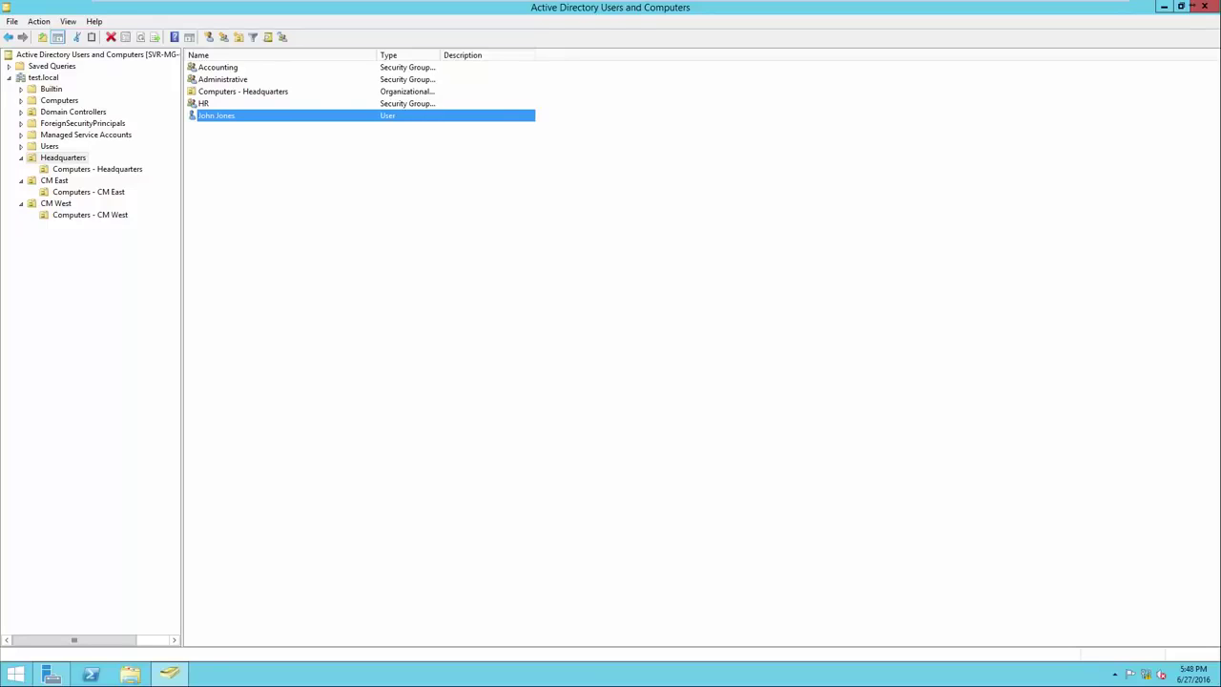
right_click(265, 115)
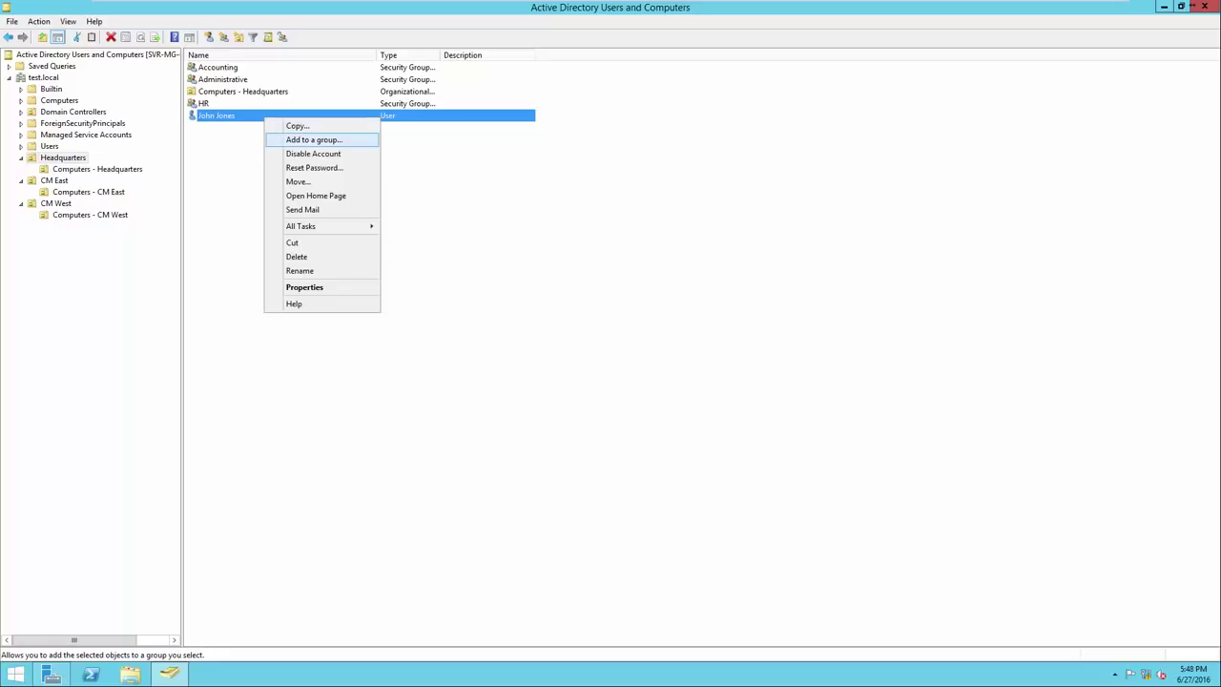
left_click(313, 141)
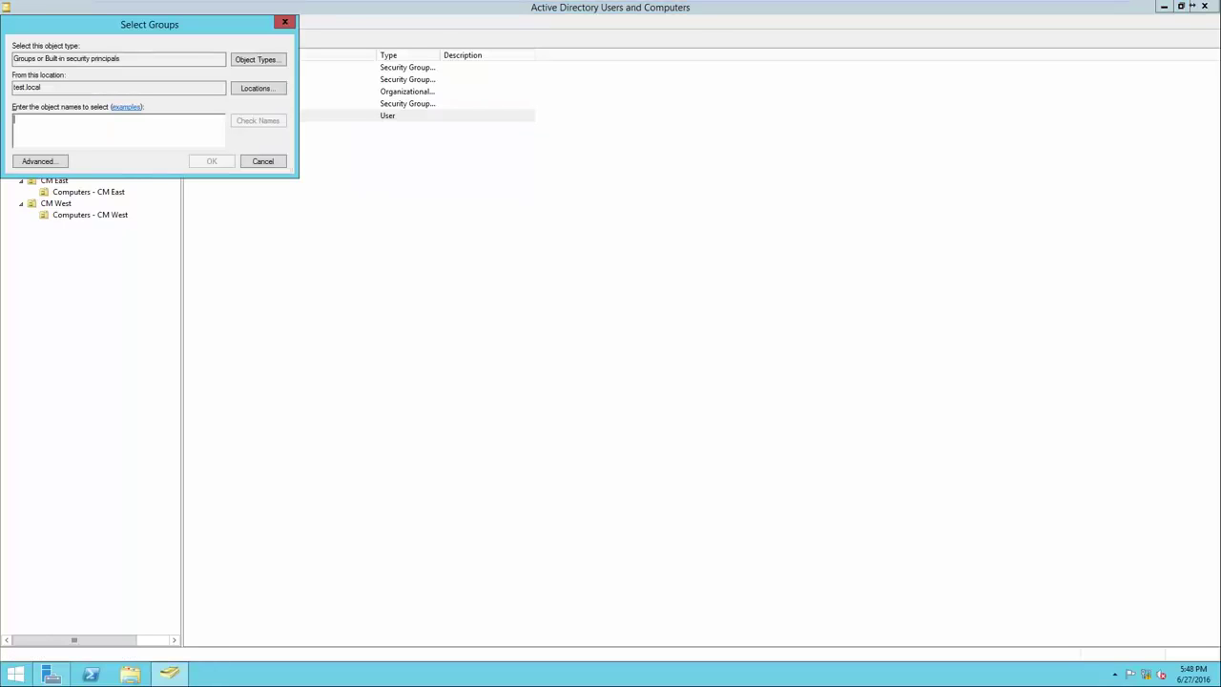
left_click_drag(147, 27, 565, 185)
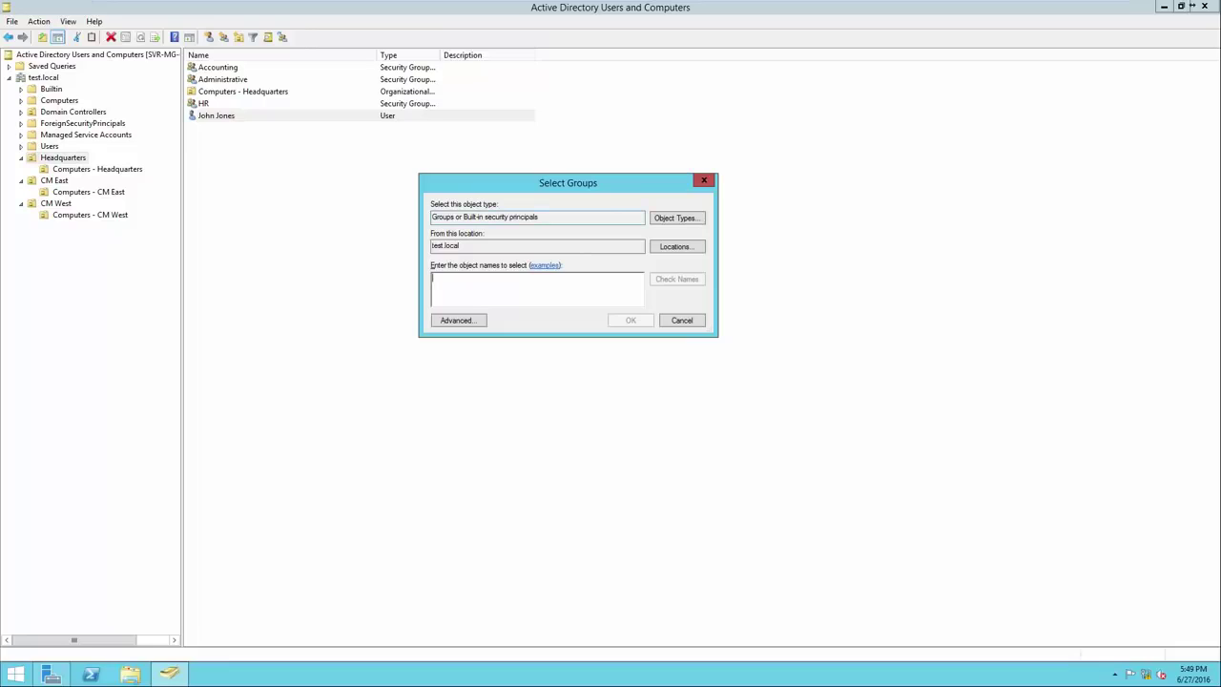
left_click_drag(542, 218, 431, 246)
left_click(462, 246)
type("Administrative")
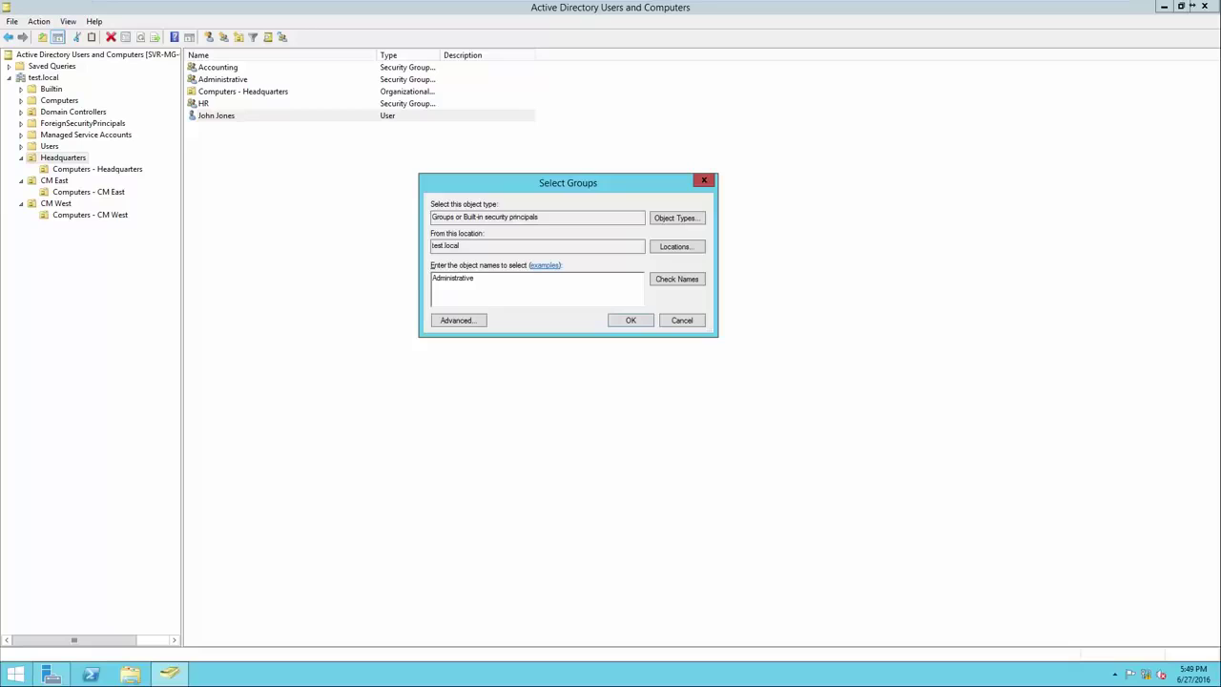
left_click(677, 279)
left_click(453, 278)
left_click(476, 279)
key("Return")
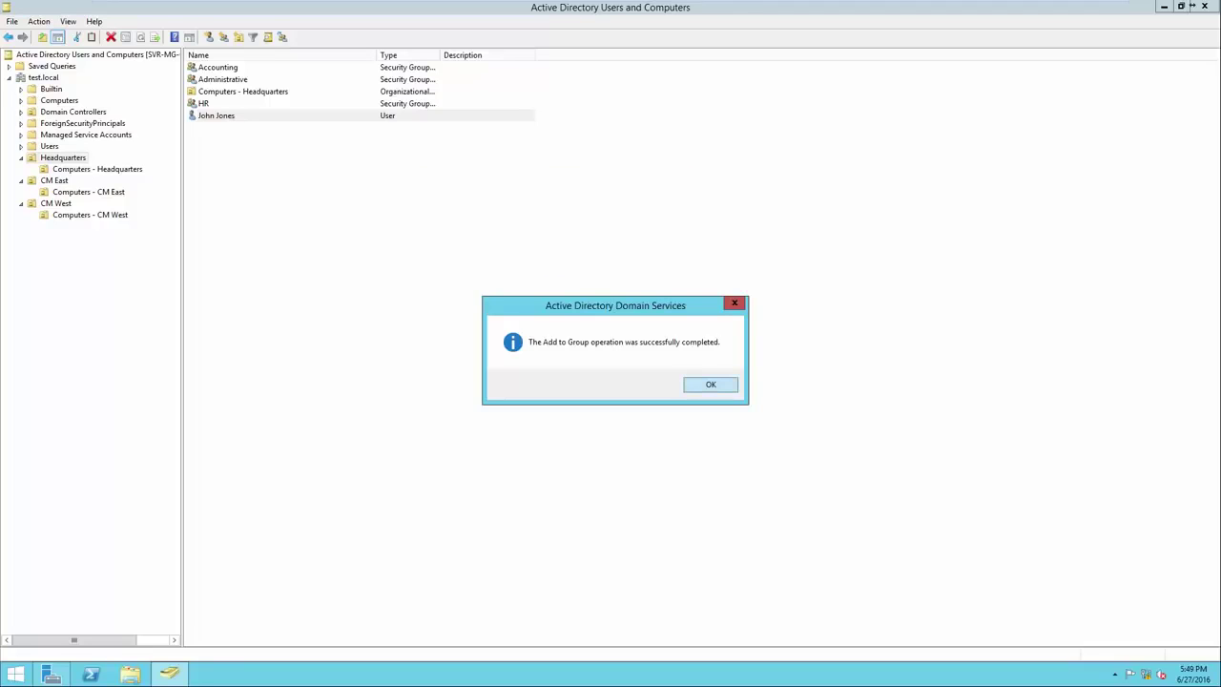
key("Return")
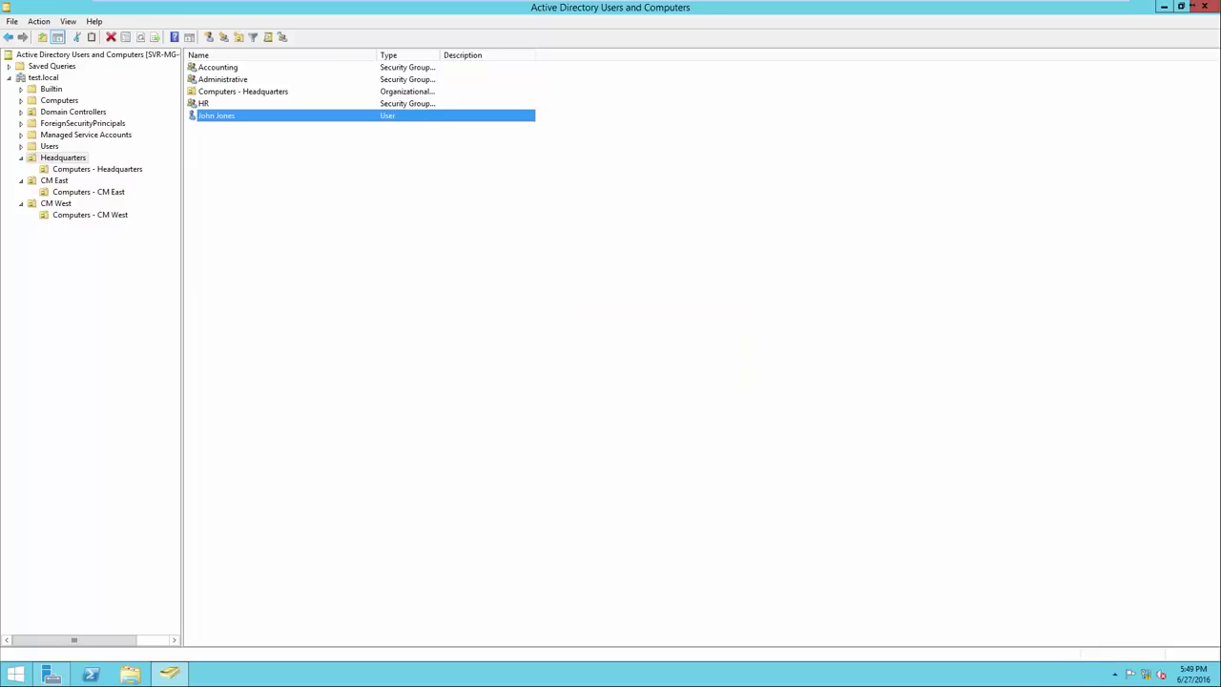
right_click(235, 81)
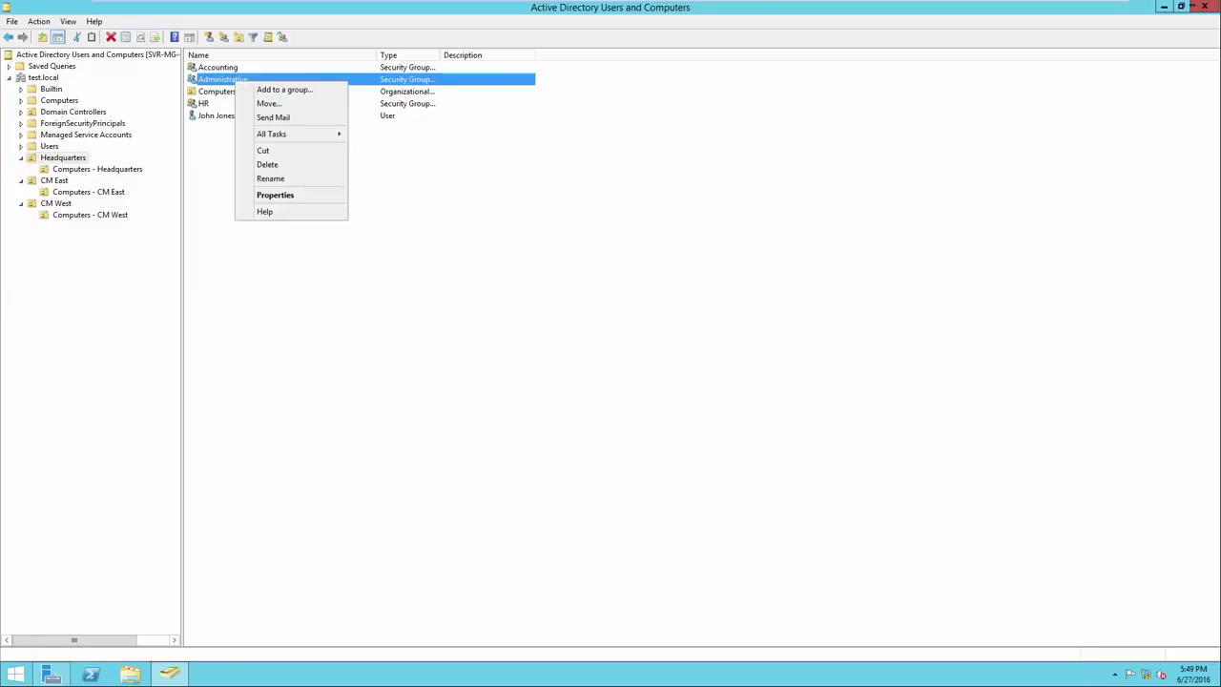
left_click(275, 194)
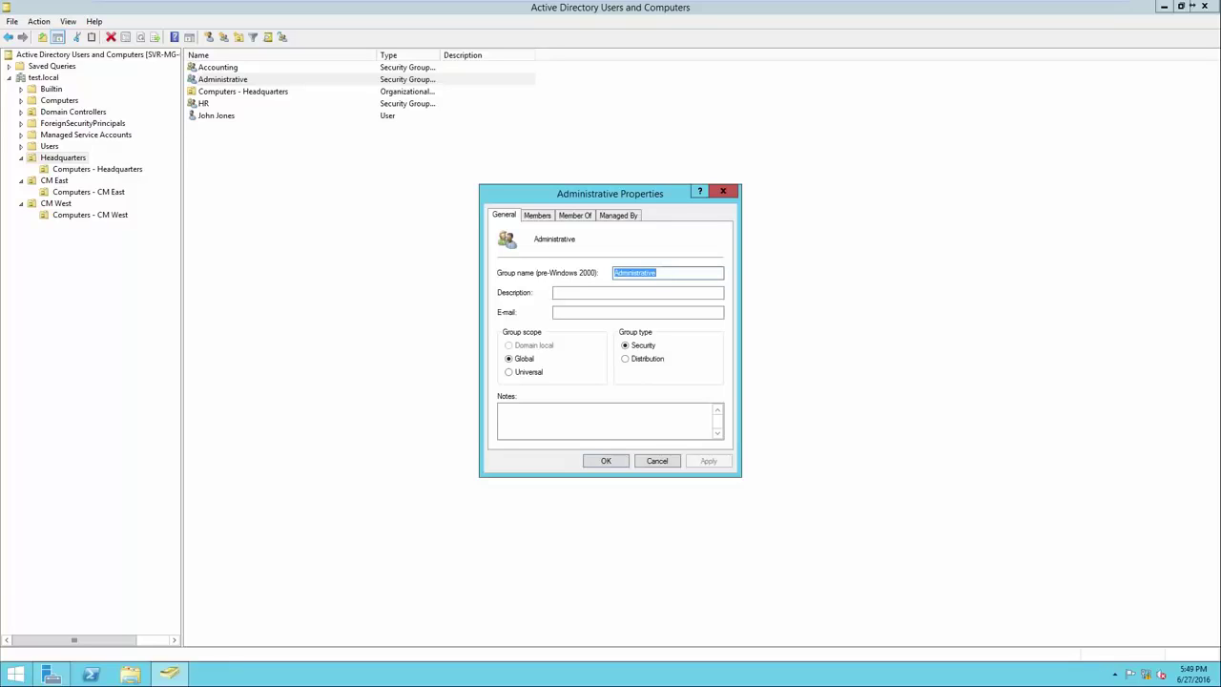
left_click(537, 215)
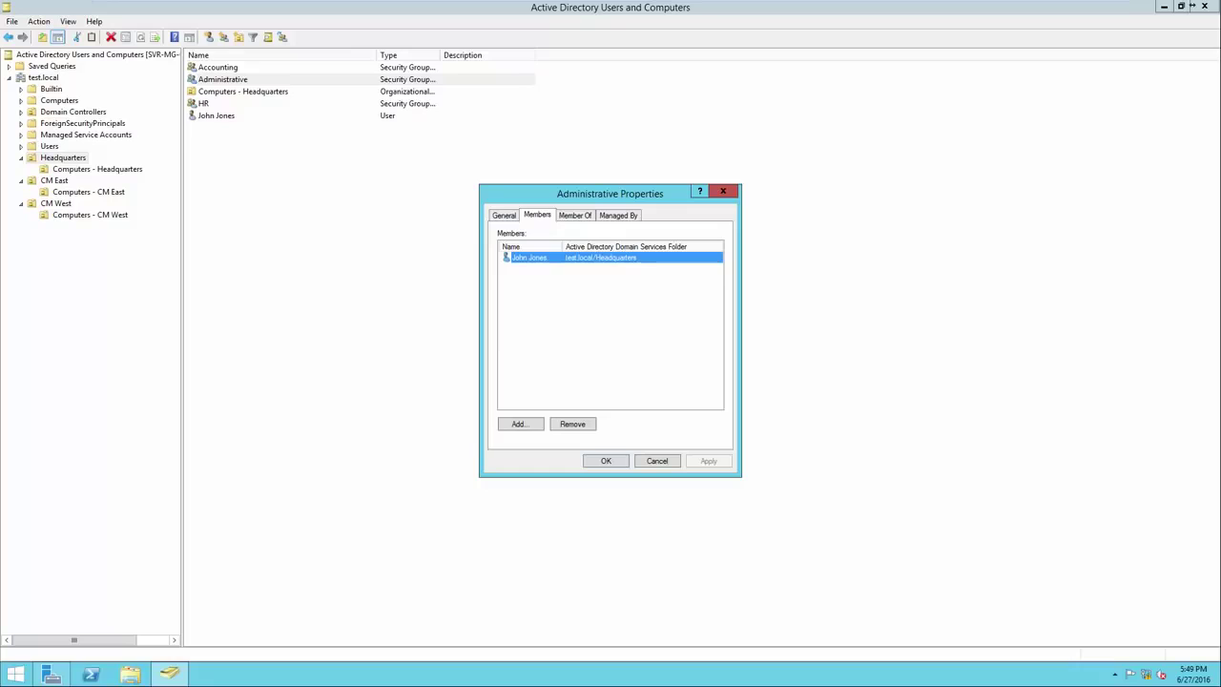
left_click(605, 461)
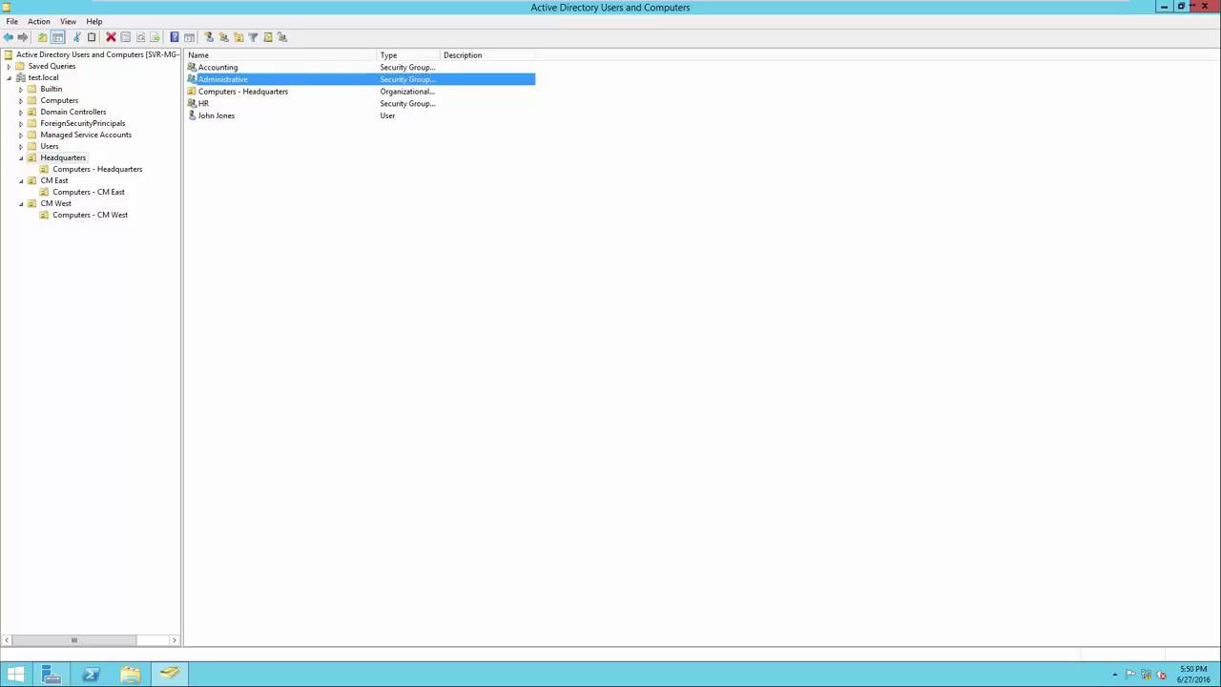
left_click(216, 116)
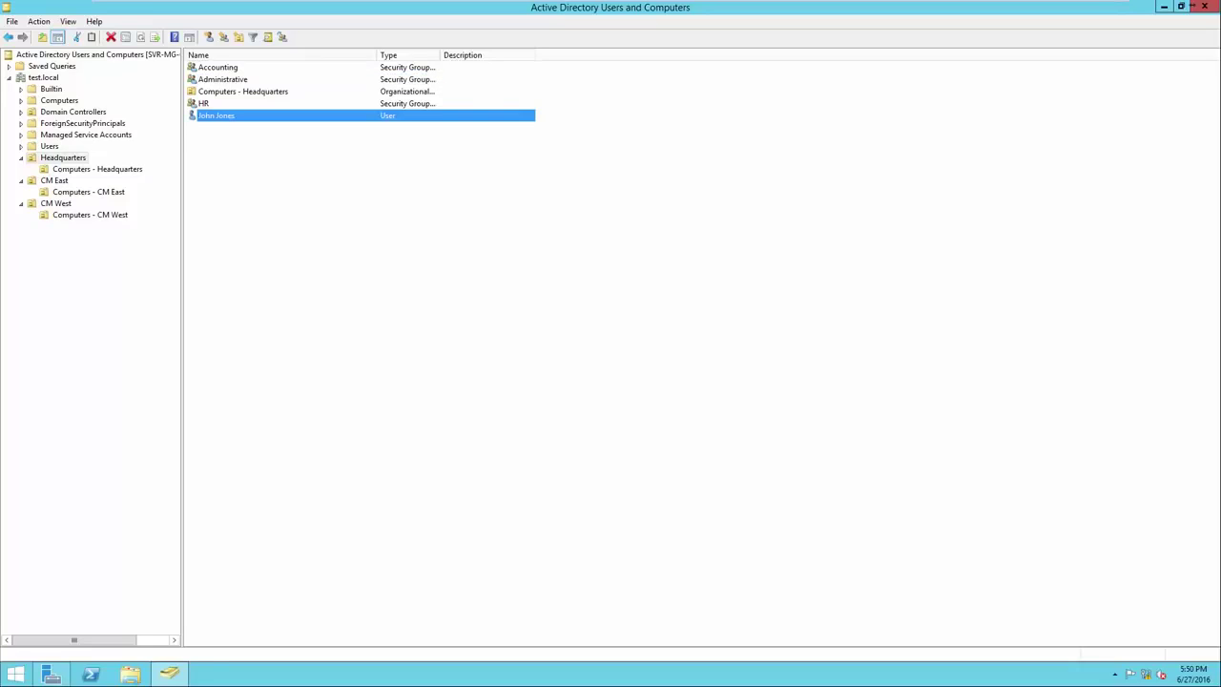
left_click(224, 80)
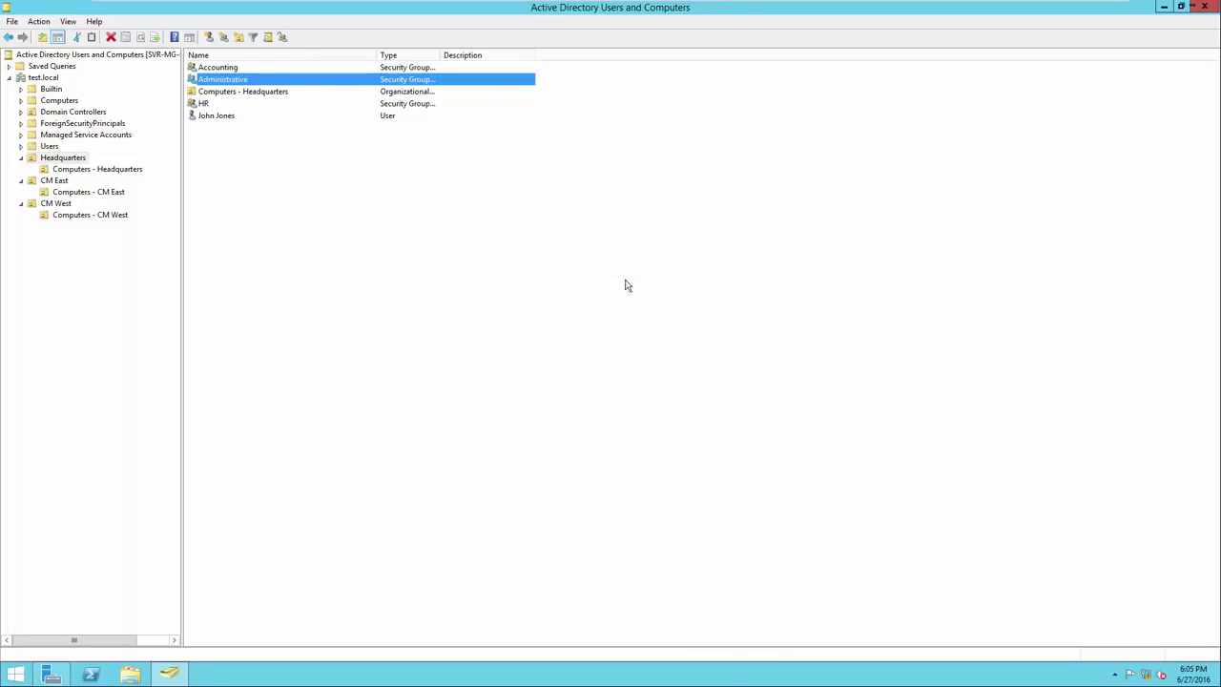
Start a new user in CM East and enter the user's full name and logon name
left_click(54, 182)
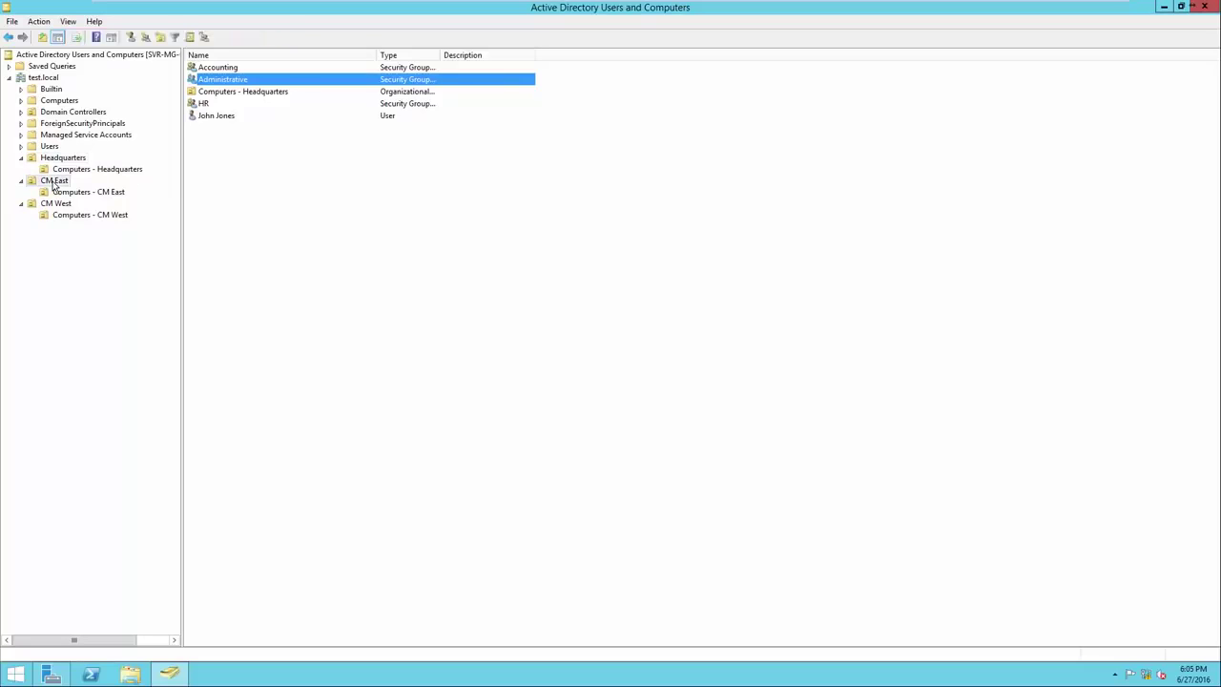
right_click(219, 188)
mouse_move(255, 236)
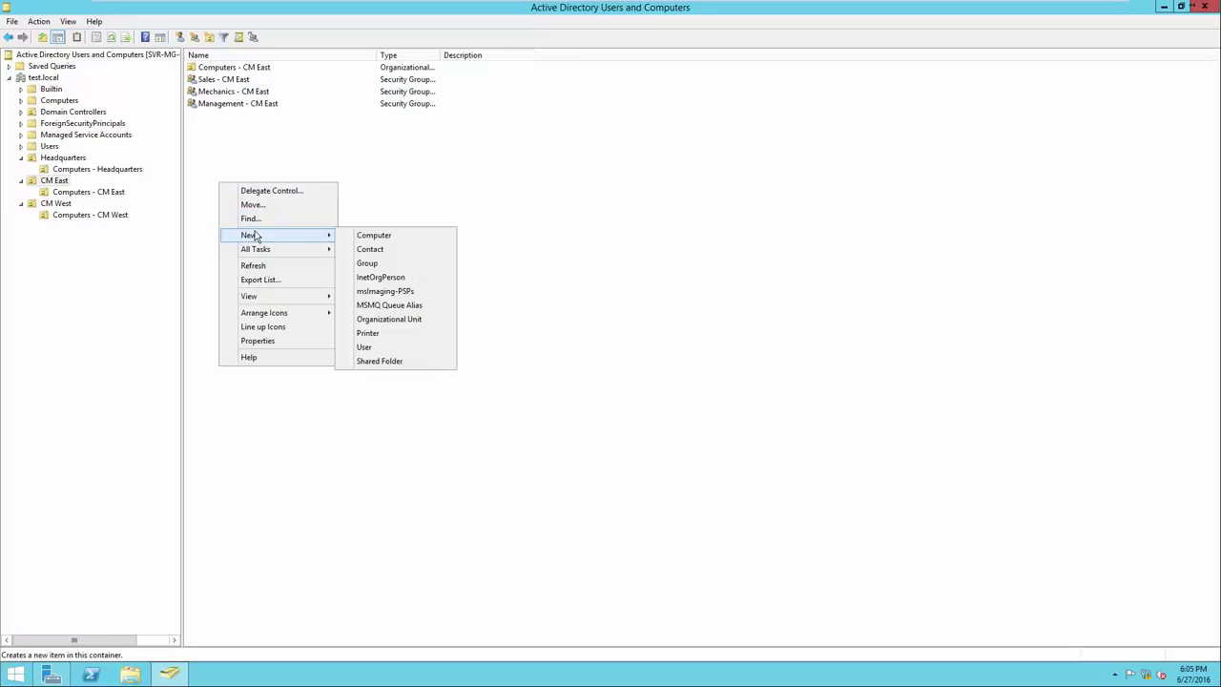
left_click(384, 348)
left_click_drag(155, 17, 542, 211)
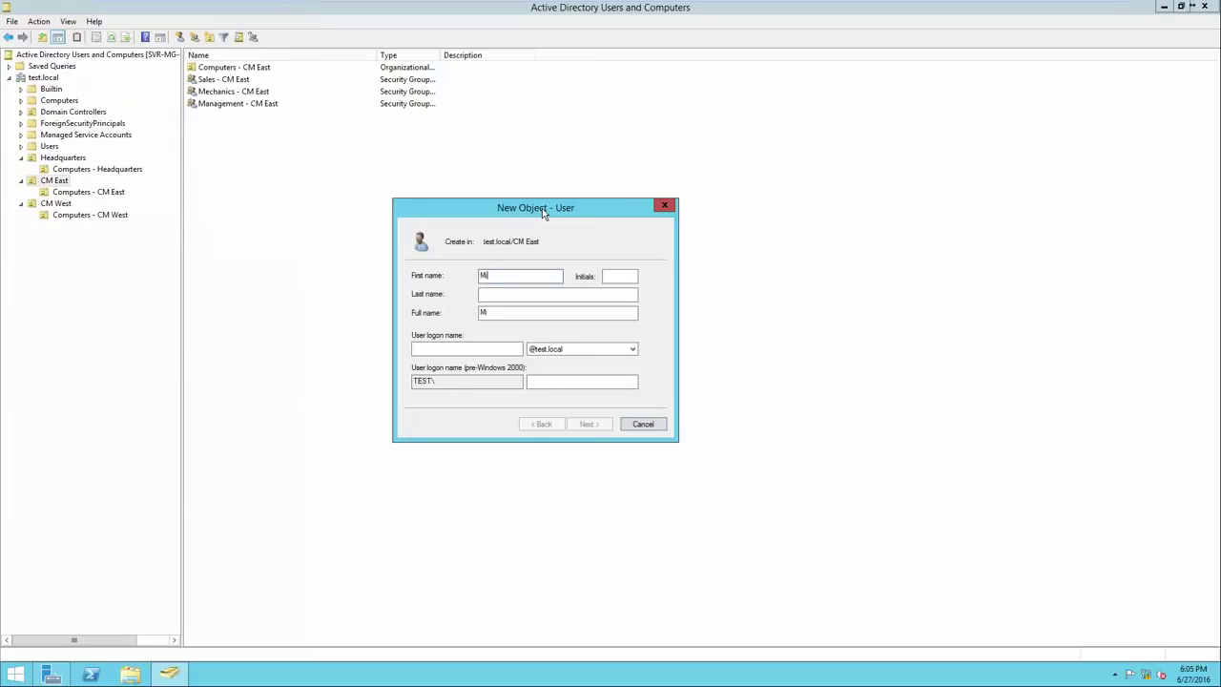
left_click(446, 351)
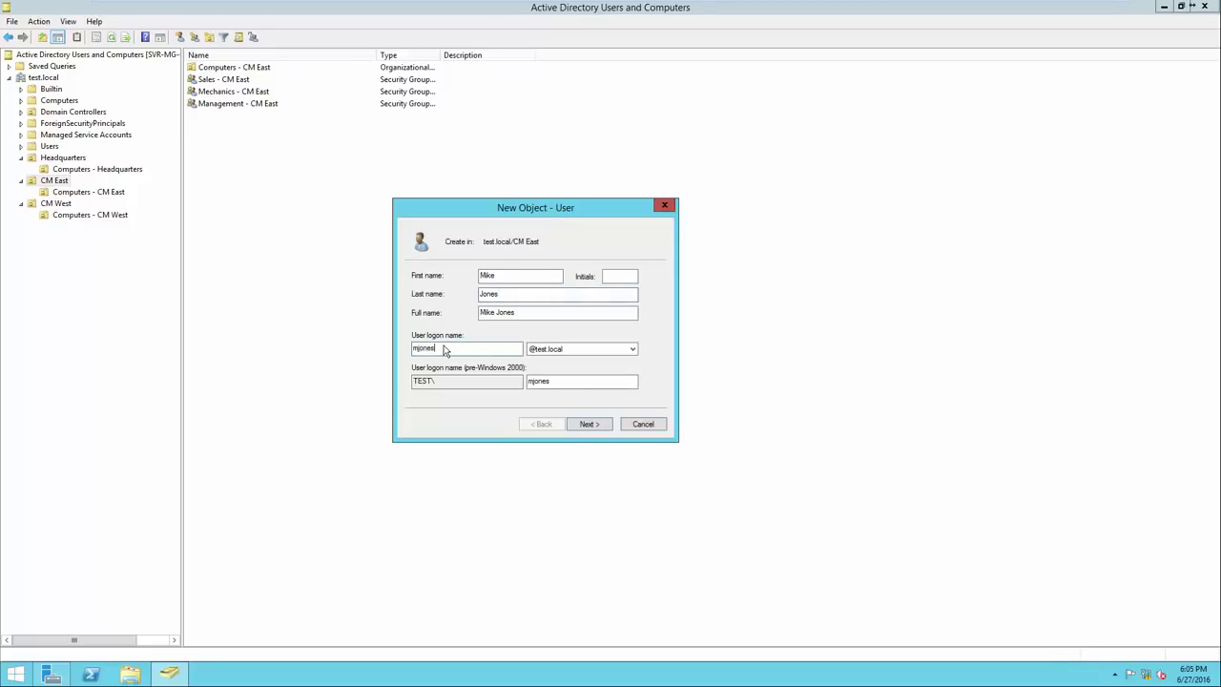
Enter and confirm the initial password, then finish creating the account
left_click(585, 424)
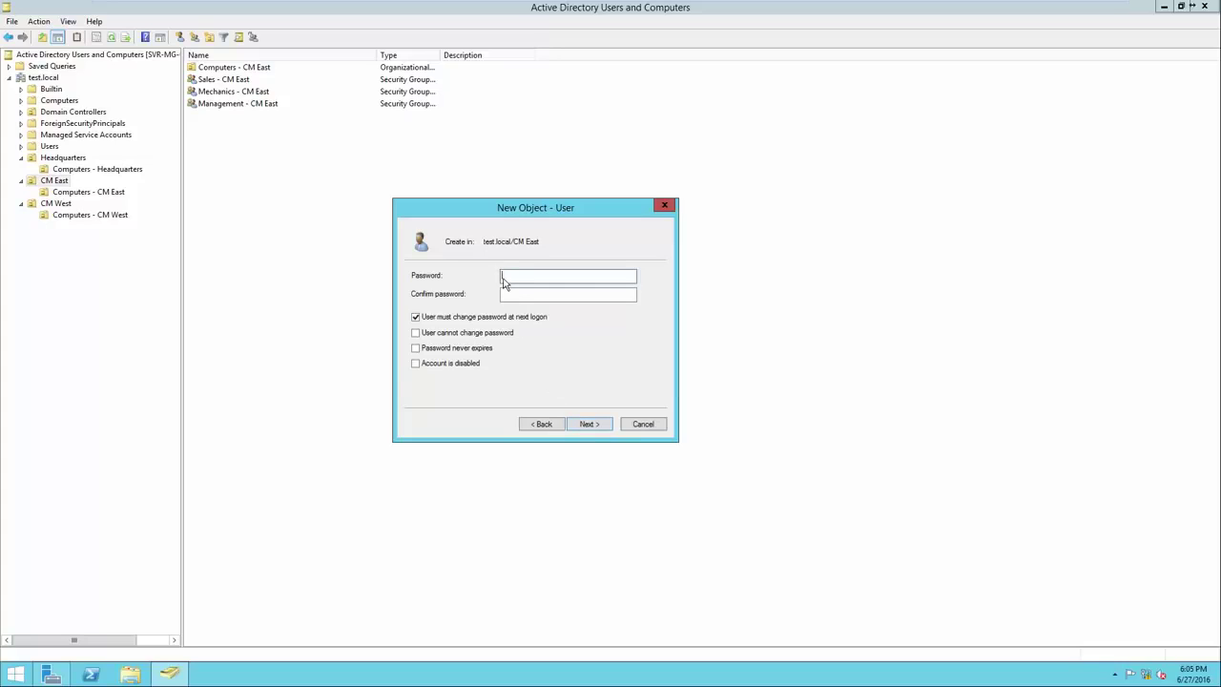
type("Pa$$w0rd")
key("Tab")
type("Pa$$w0rd")
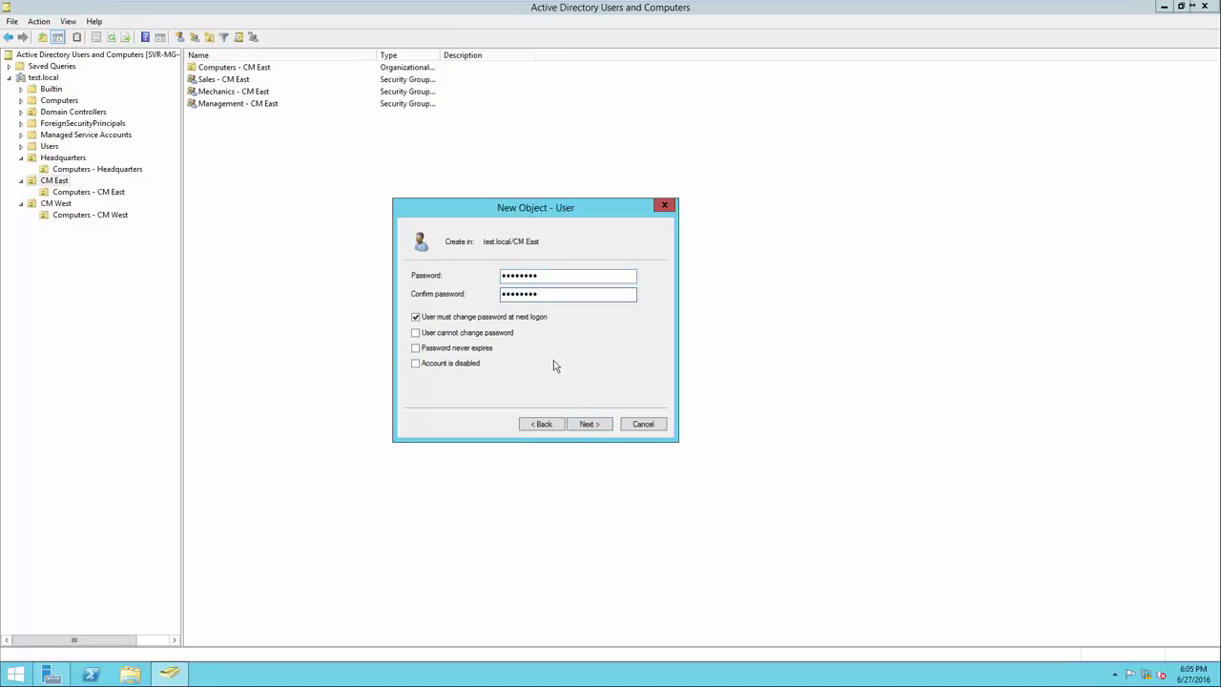
left_click(587, 425)
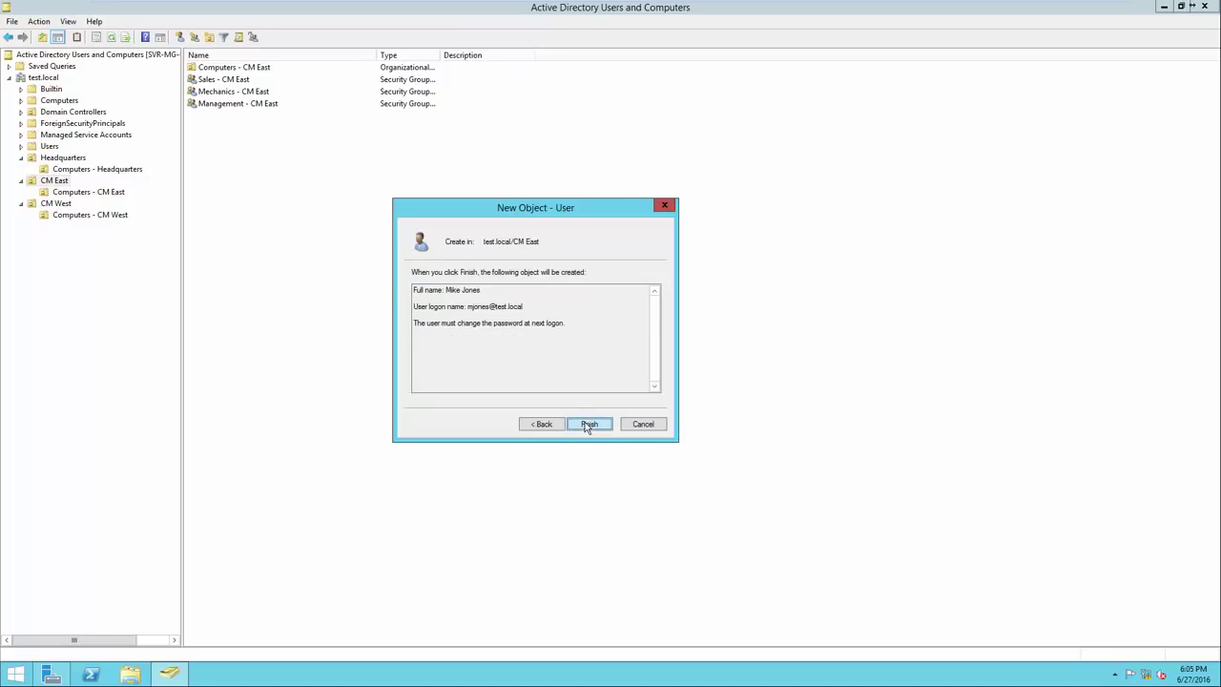
left_click(588, 424)
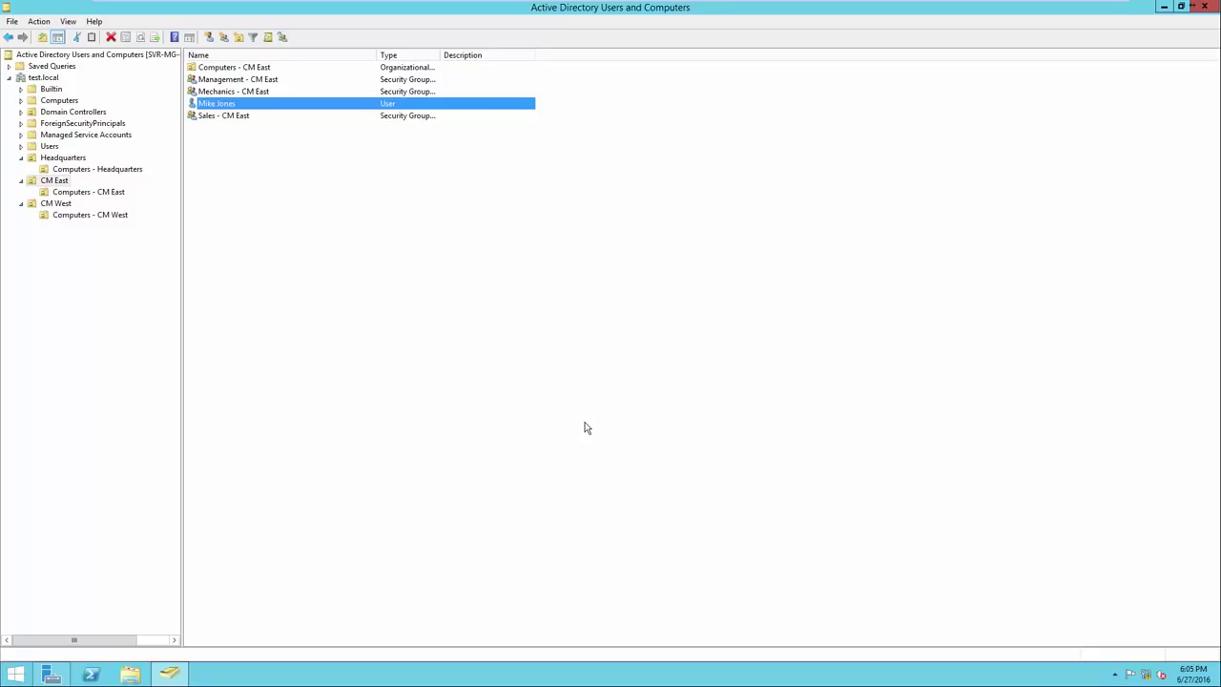
left_click(234, 107)
Add the new user to the Mechanics - CM East group
right_click(230, 108)
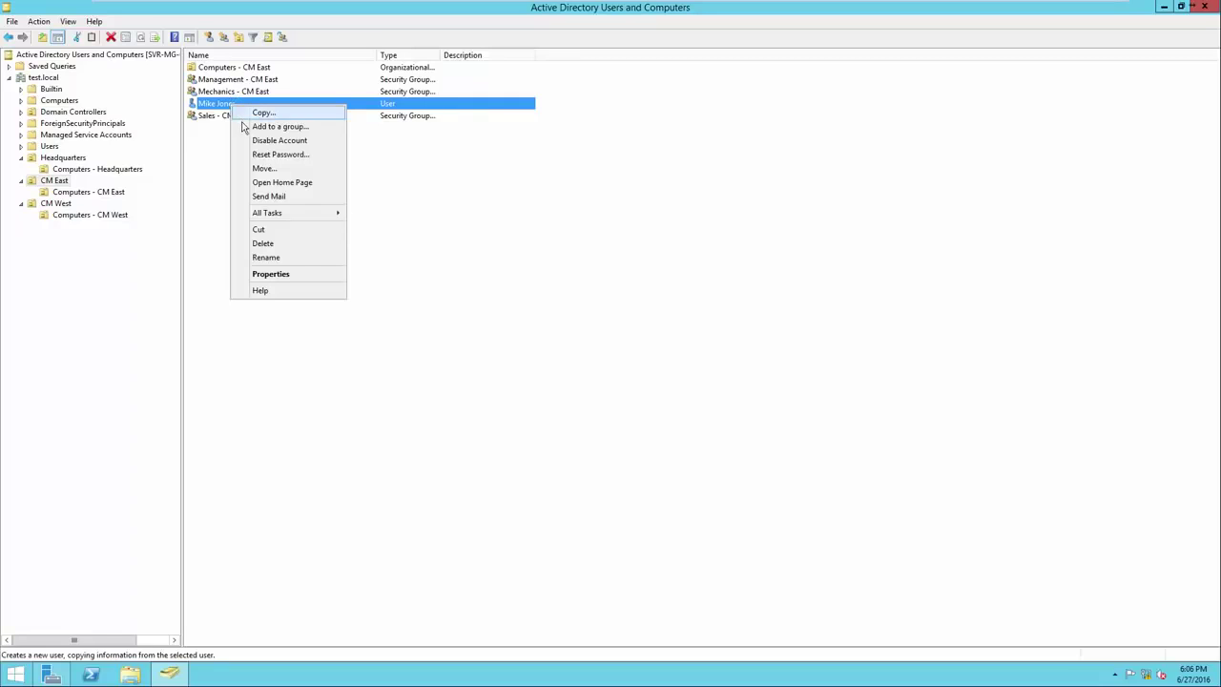
left_click(244, 126)
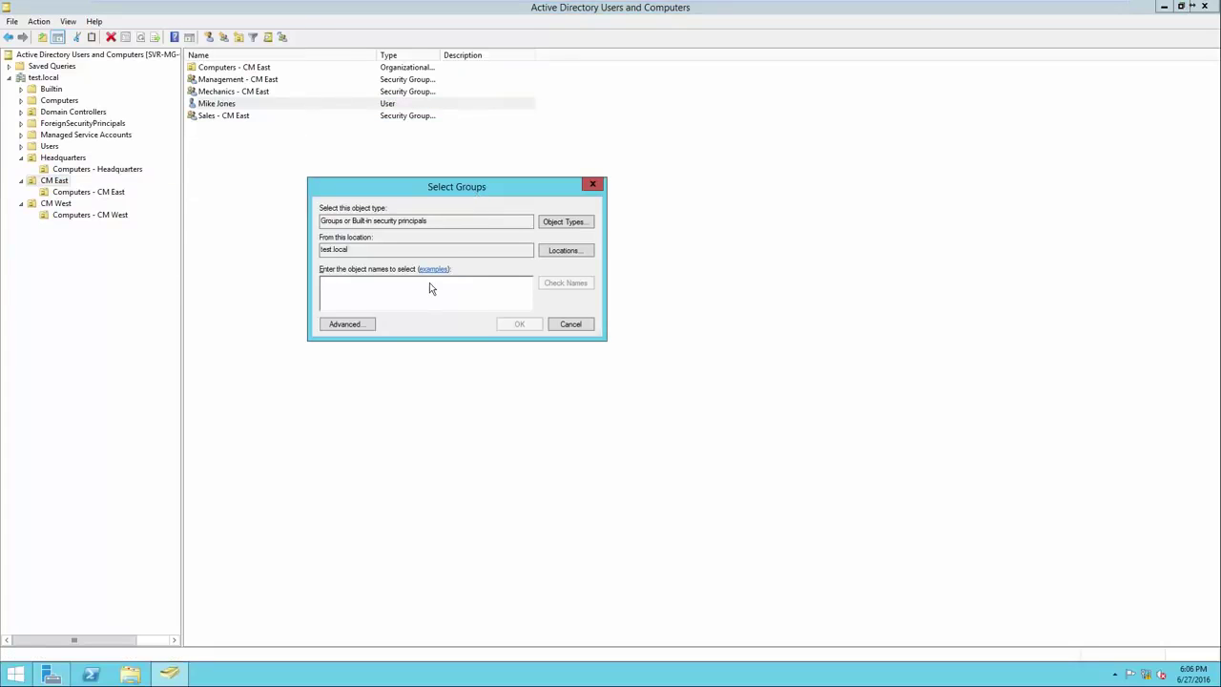
type("Mechanics")
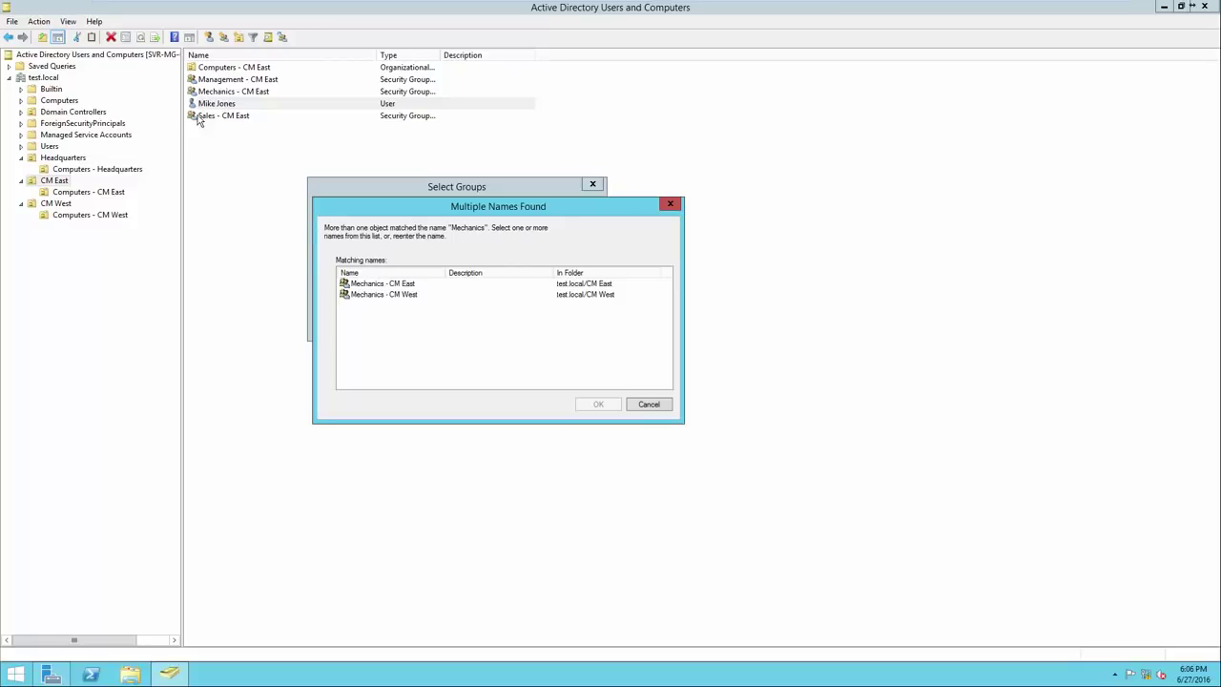
left_click(385, 284)
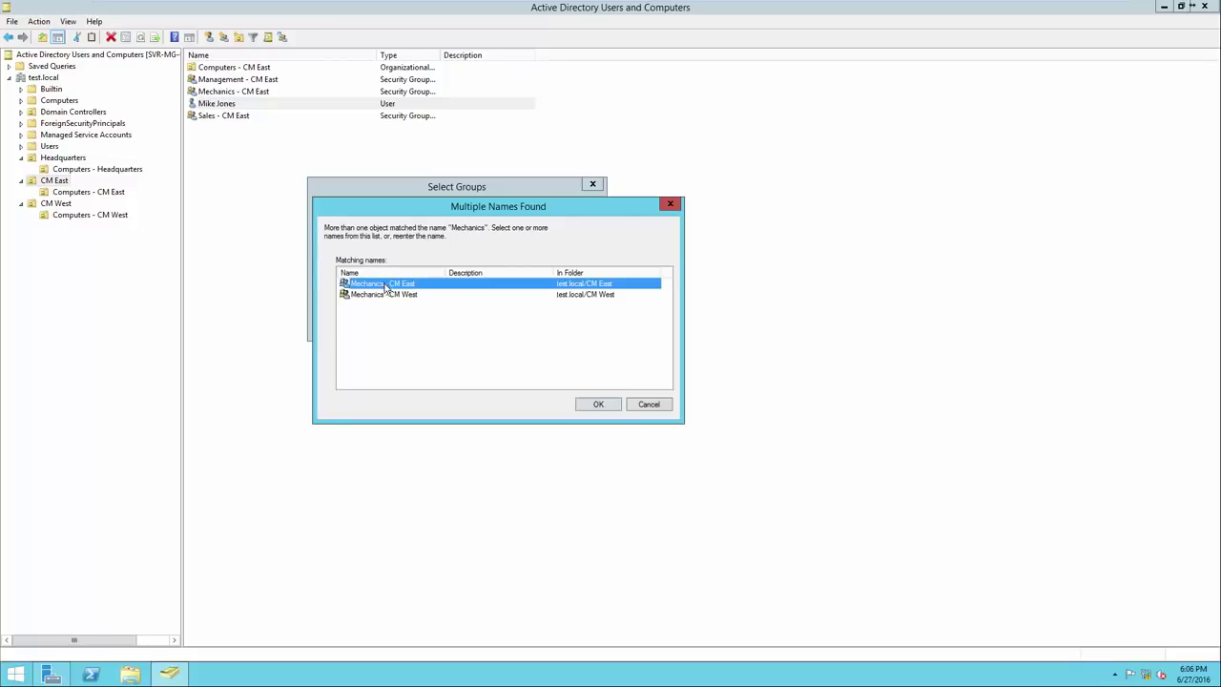
left_click(592, 407)
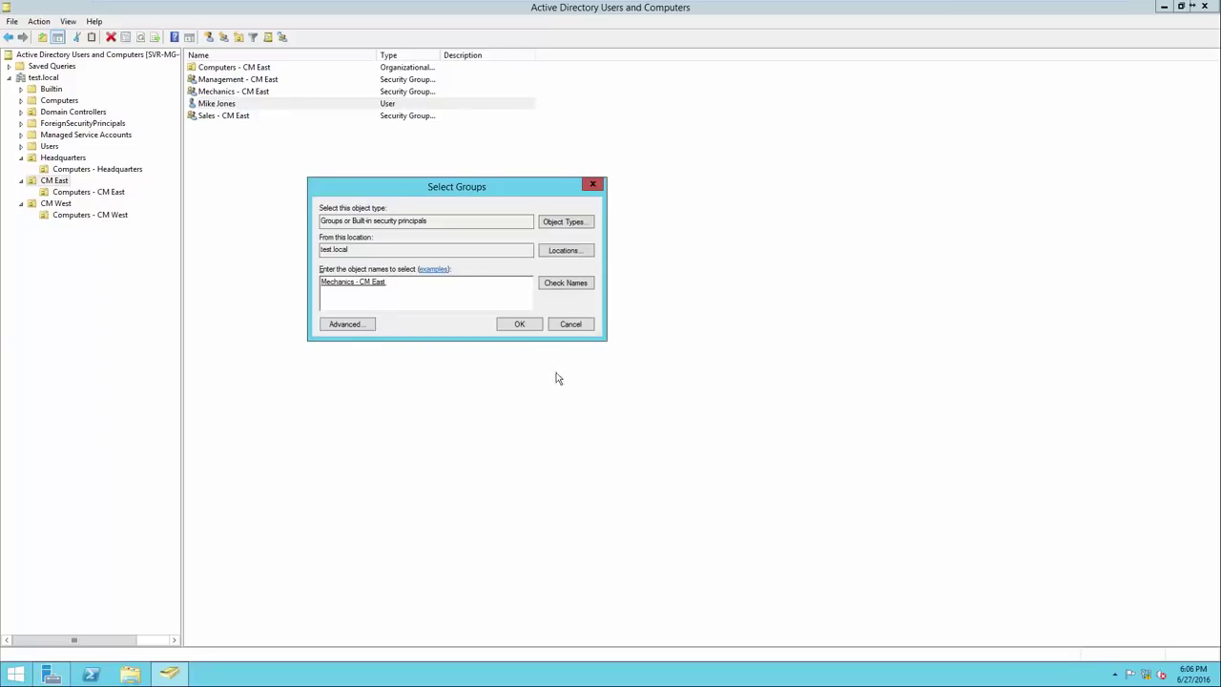
left_click(520, 325)
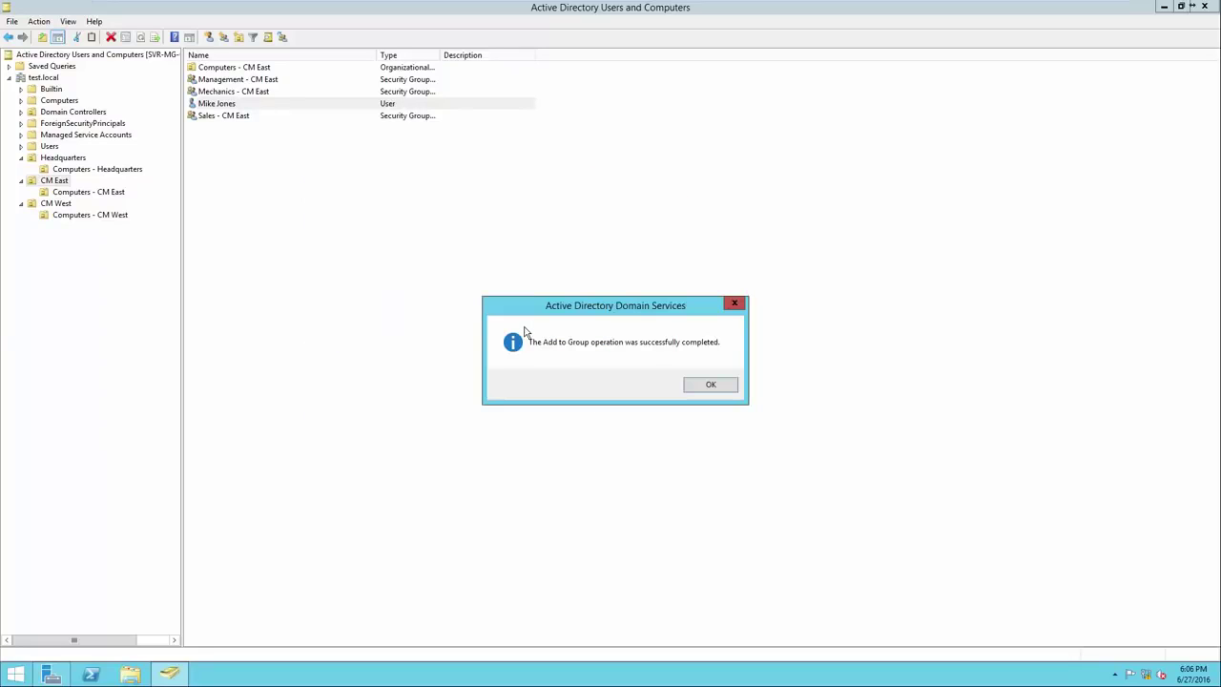
left_click(711, 384)
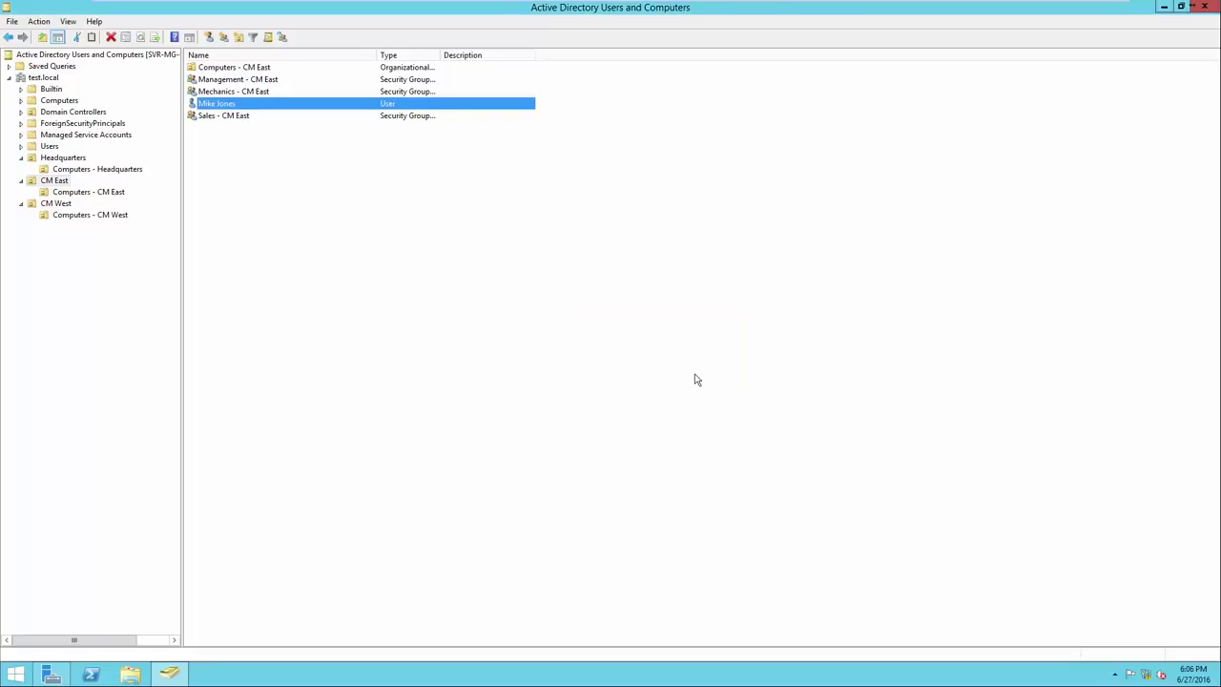
Verify the user appears on the Mechanics - CM East group's Members list
right_click(272, 94)
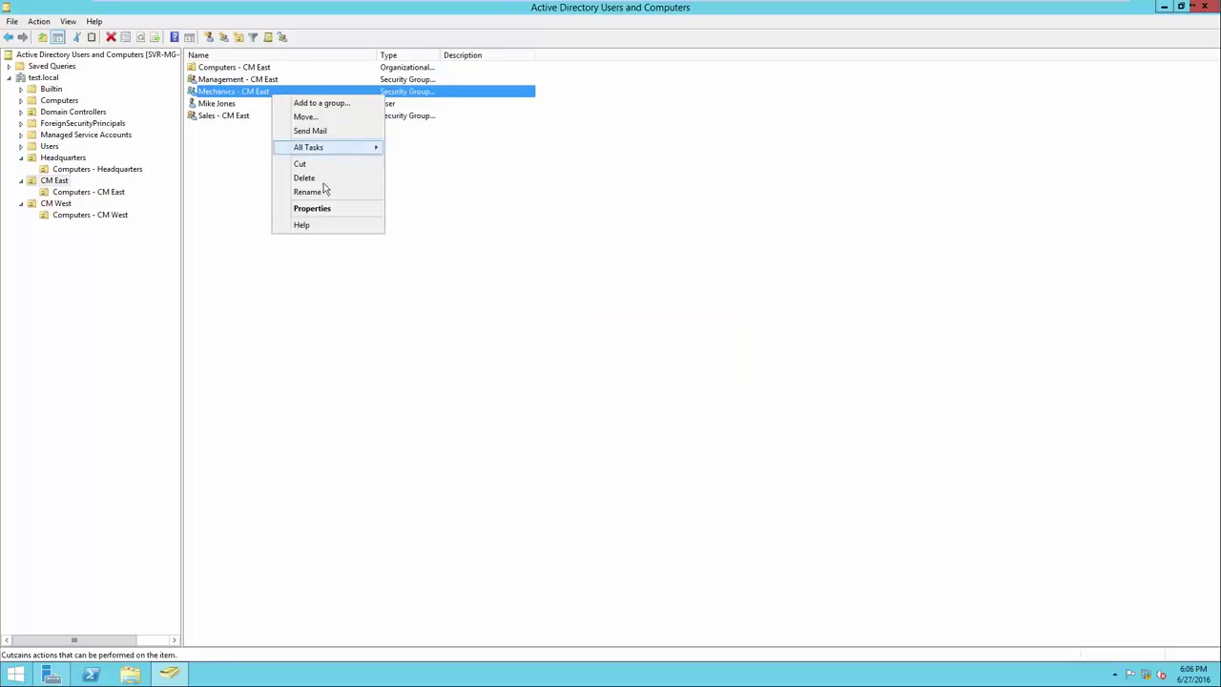
left_click(312, 208)
left_click(538, 215)
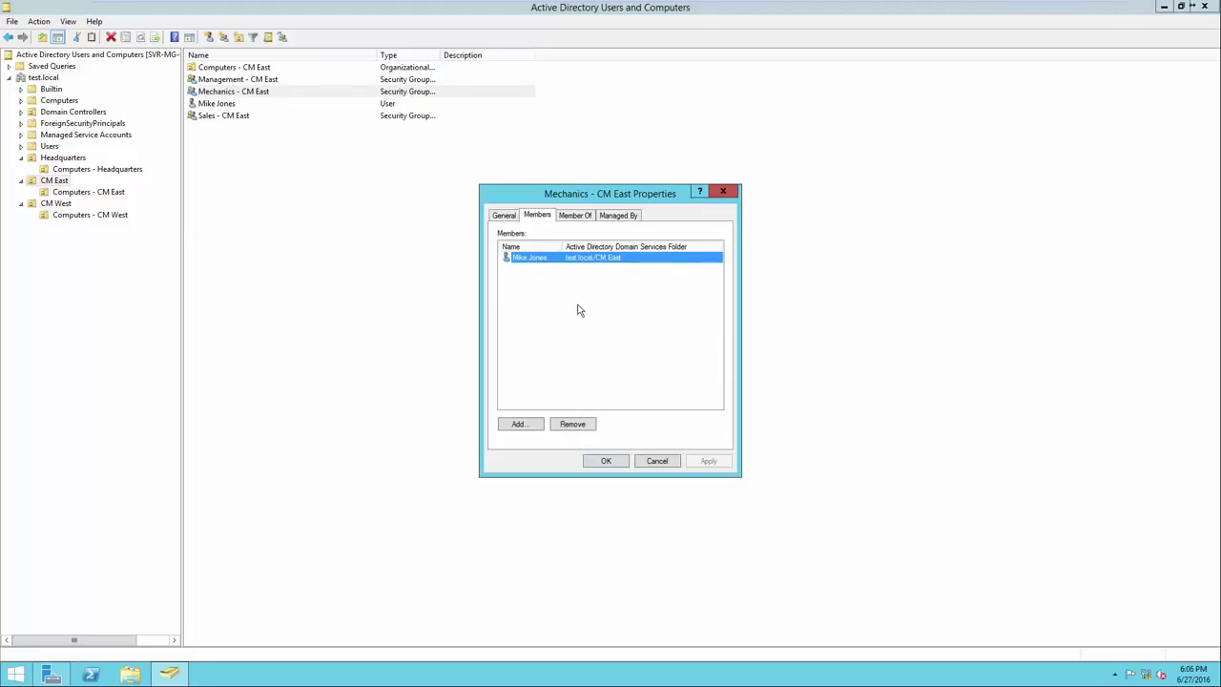
left_click(610, 464)
left_click(268, 127)
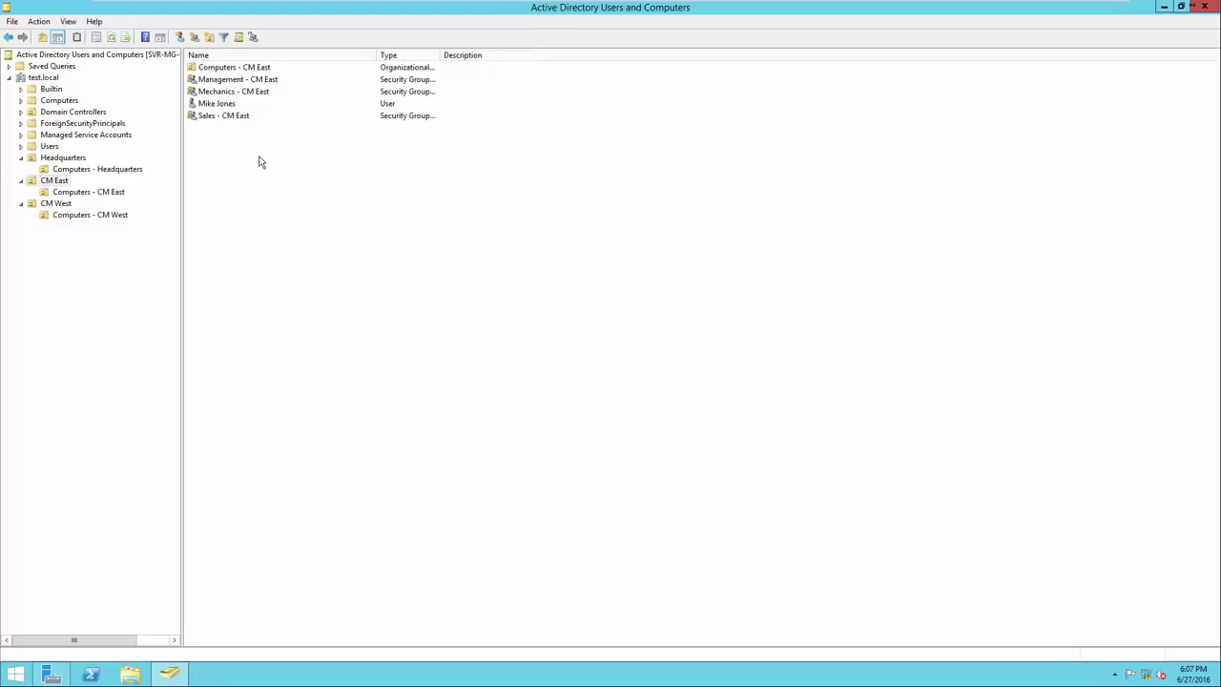
left_click(225, 107)
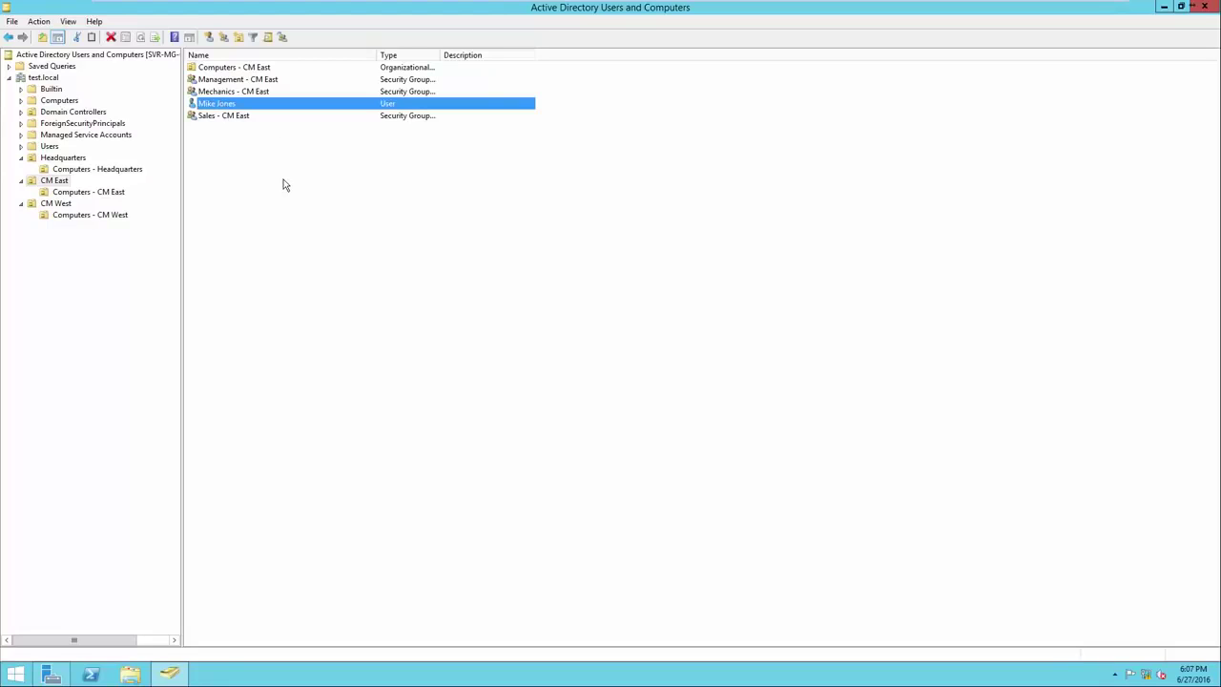
left_click(245, 116)
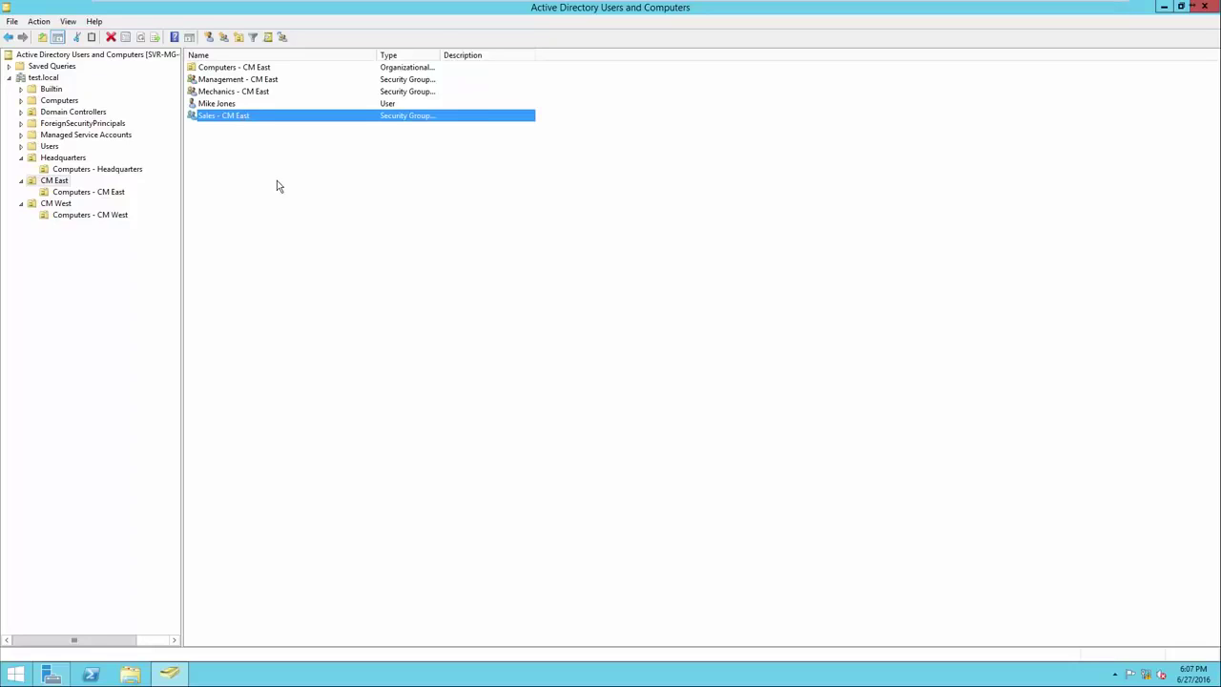
Show the Sales - CM East group's Members list
right_click(243, 119)
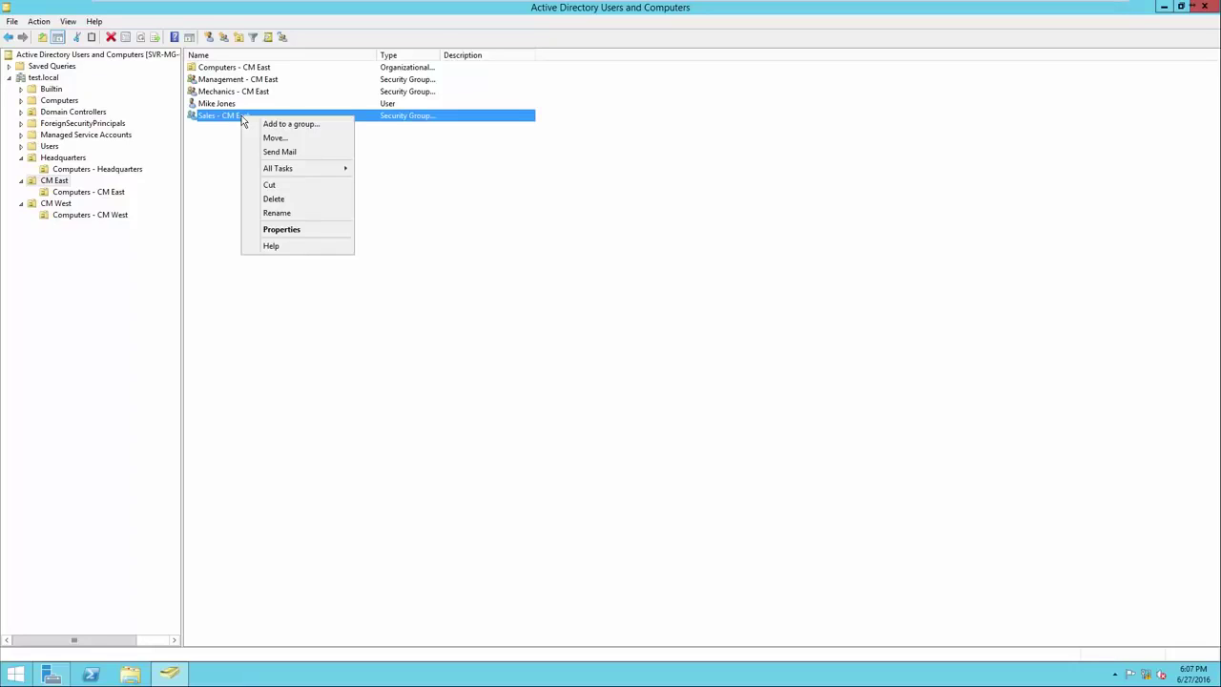
left_click(268, 234)
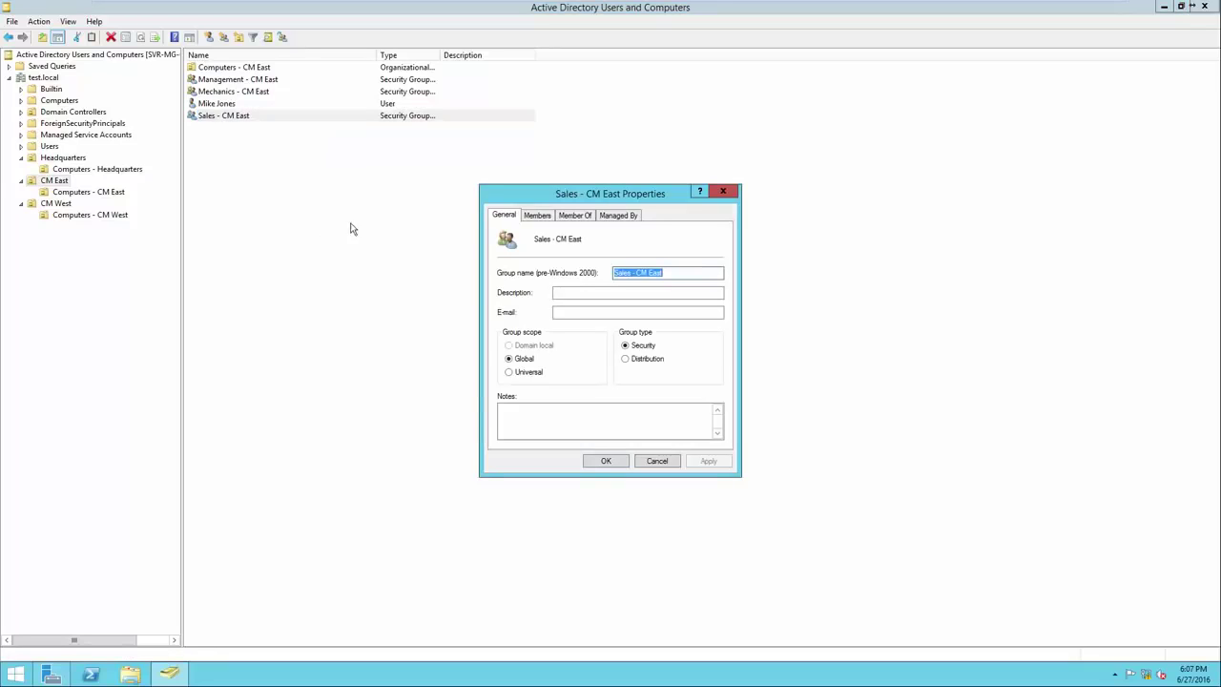
type("4")
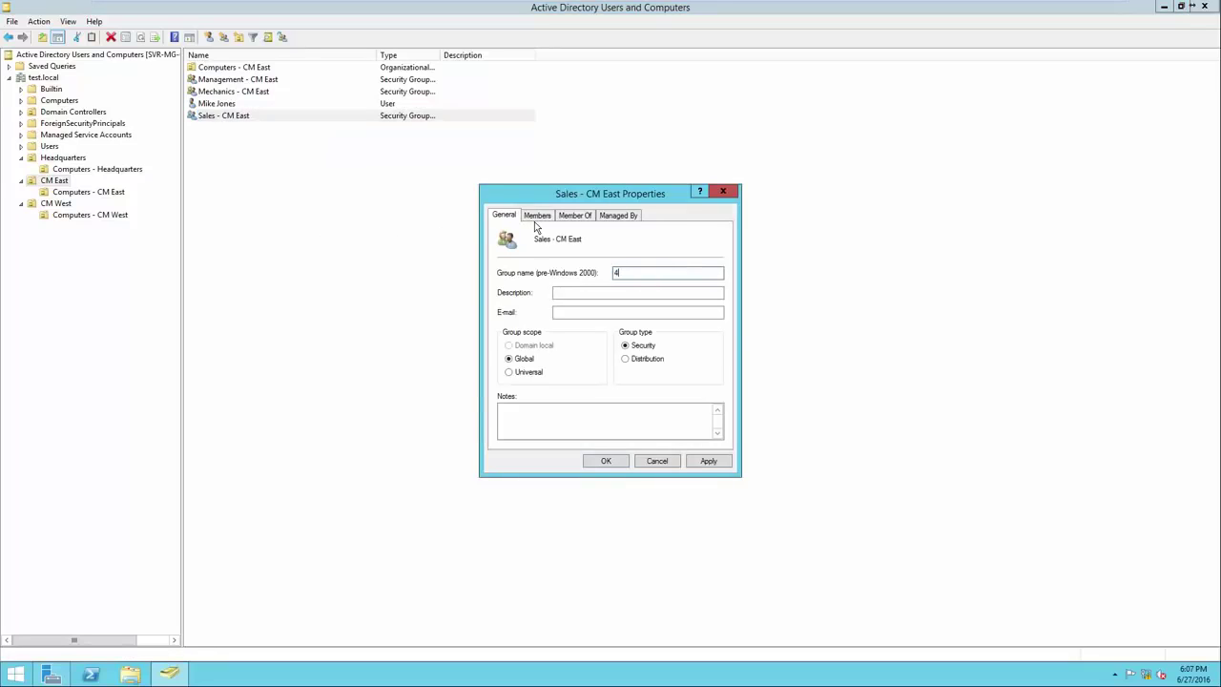
left_click(538, 218)
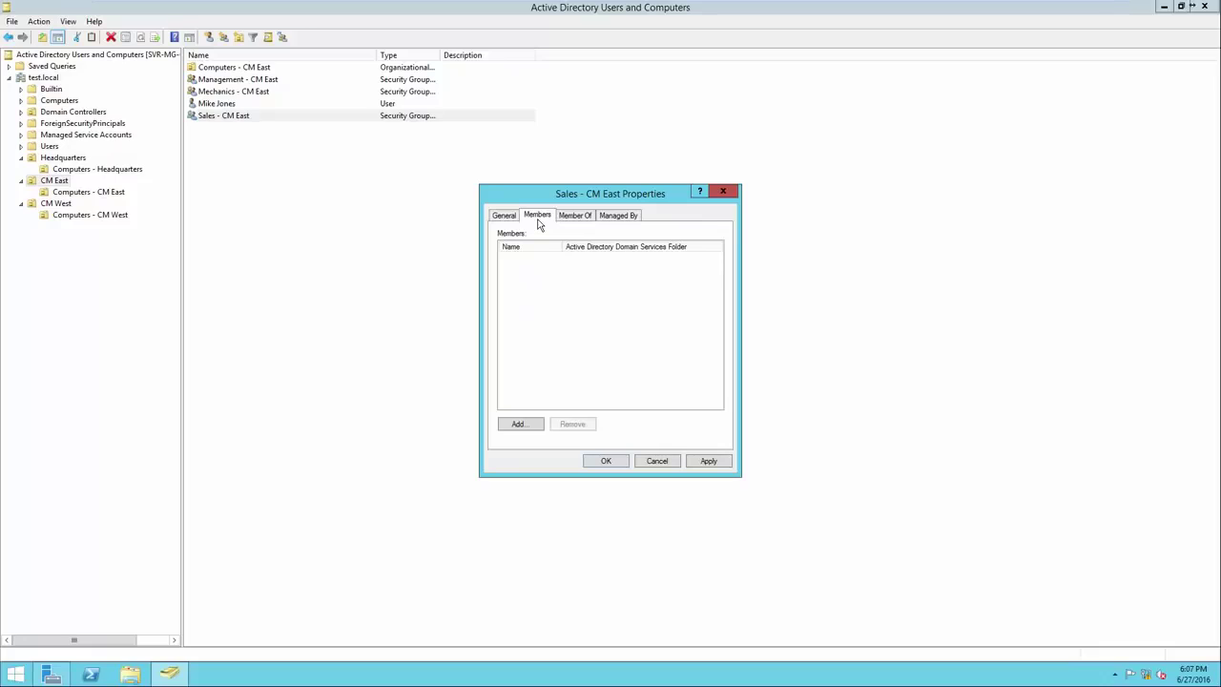
Add the new user to the Sales - CM East members by name and save
left_click(520, 424)
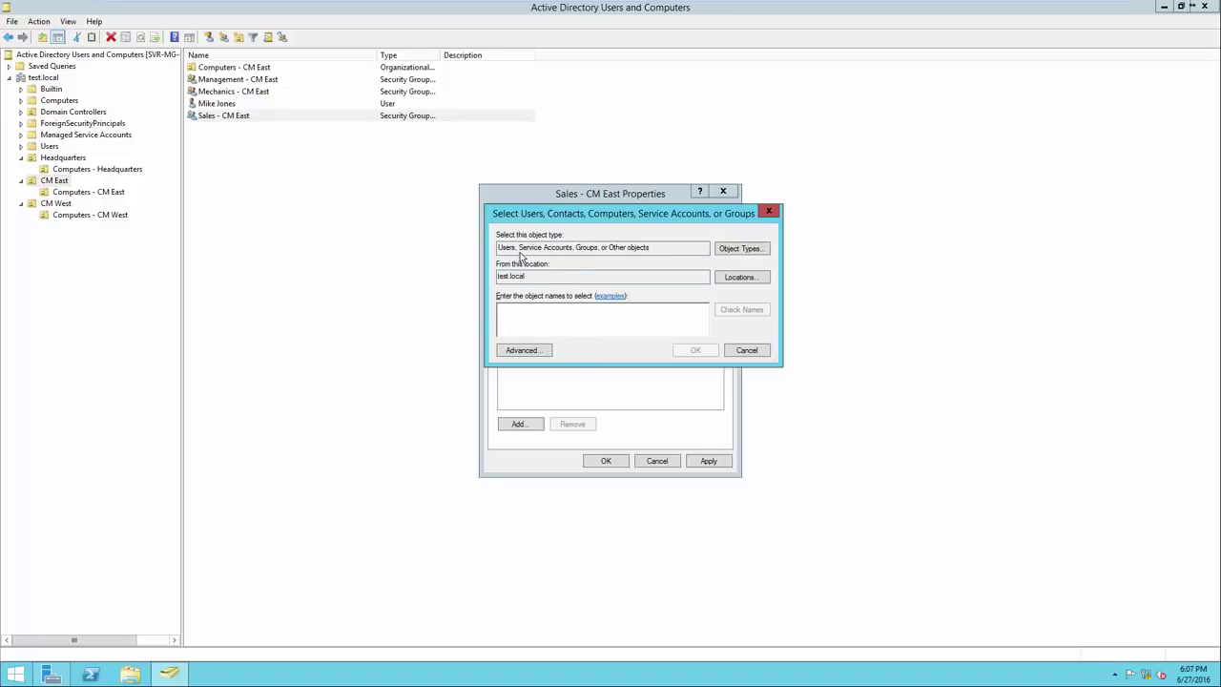
left_click_drag(649, 249, 494, 283)
left_click(545, 317)
type("mike")
left_click(741, 311)
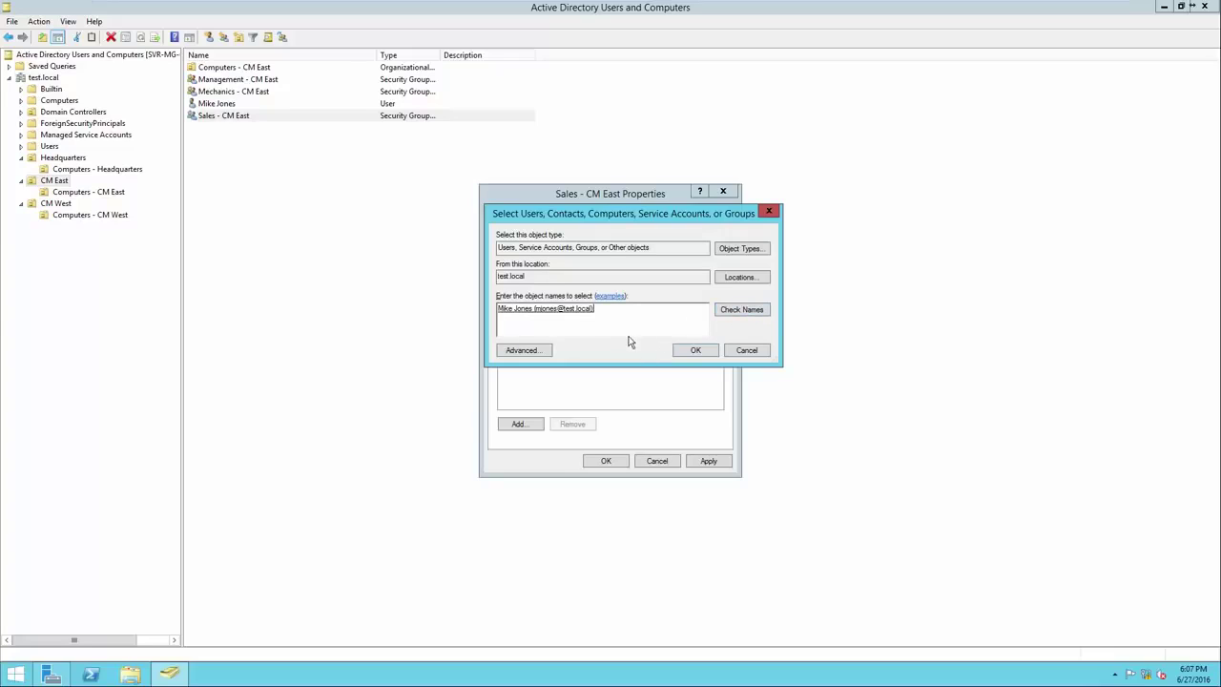
left_click_drag(594, 315, 506, 314)
left_click(537, 321)
left_click(693, 351)
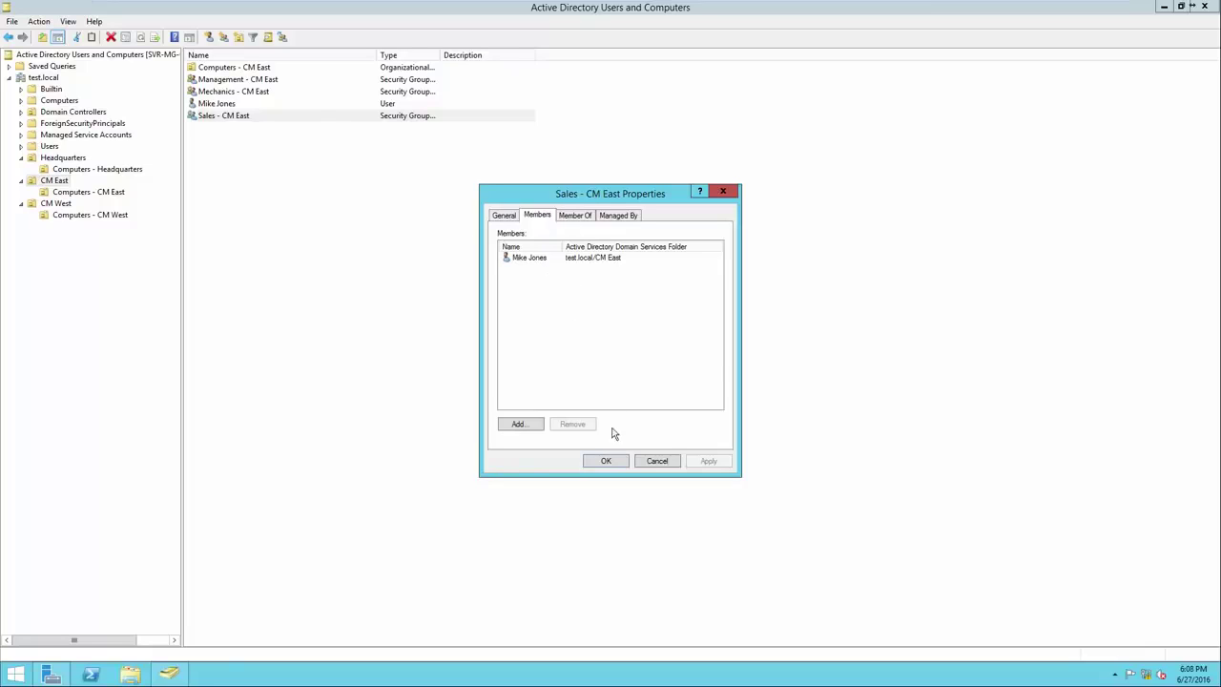
left_click(614, 460)
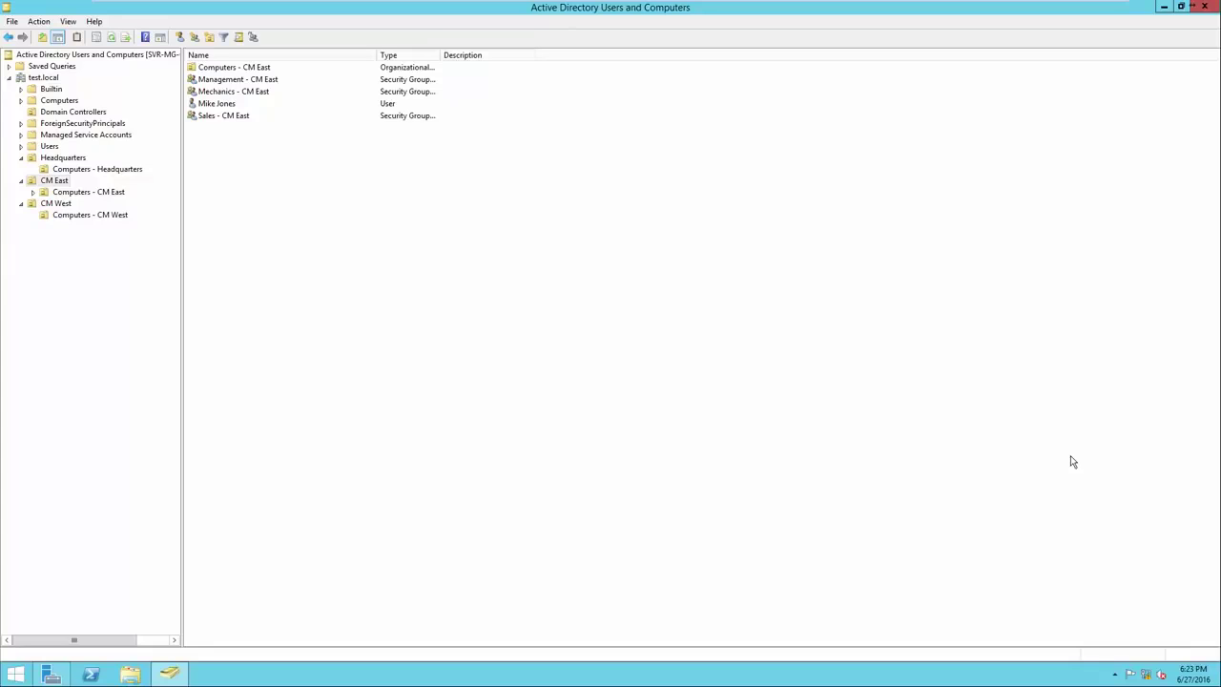
Move the new user account from CM East into Headquarters
left_click(289, 104)
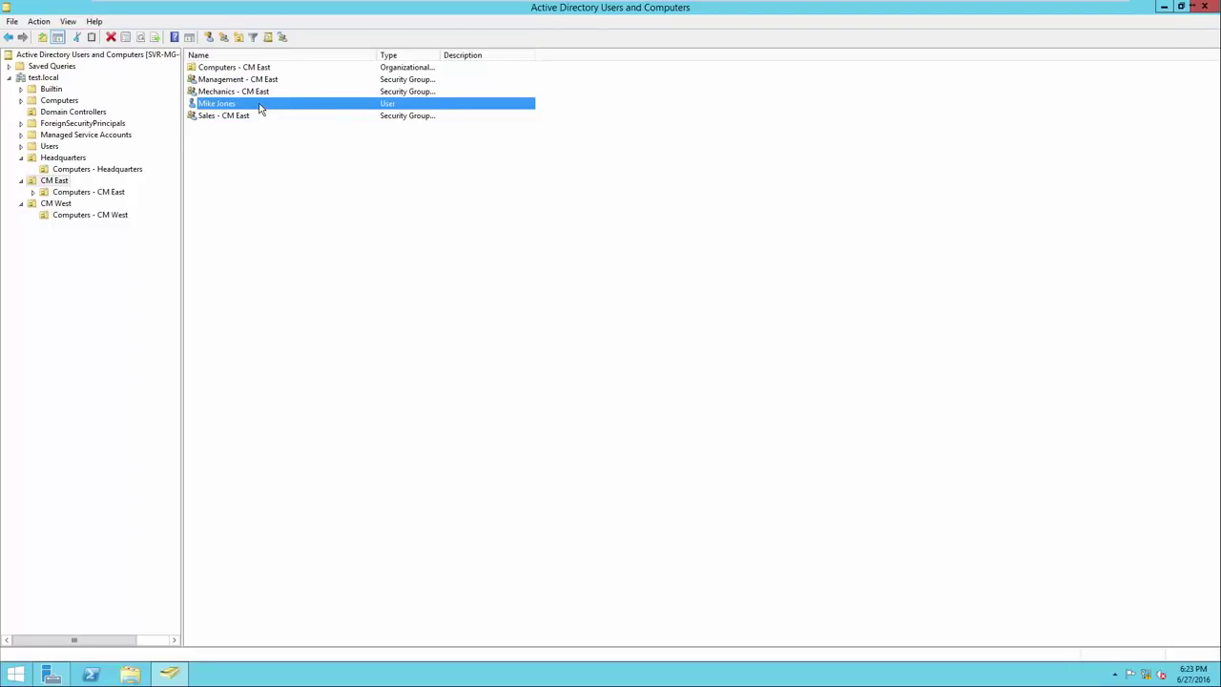
right_click(259, 107)
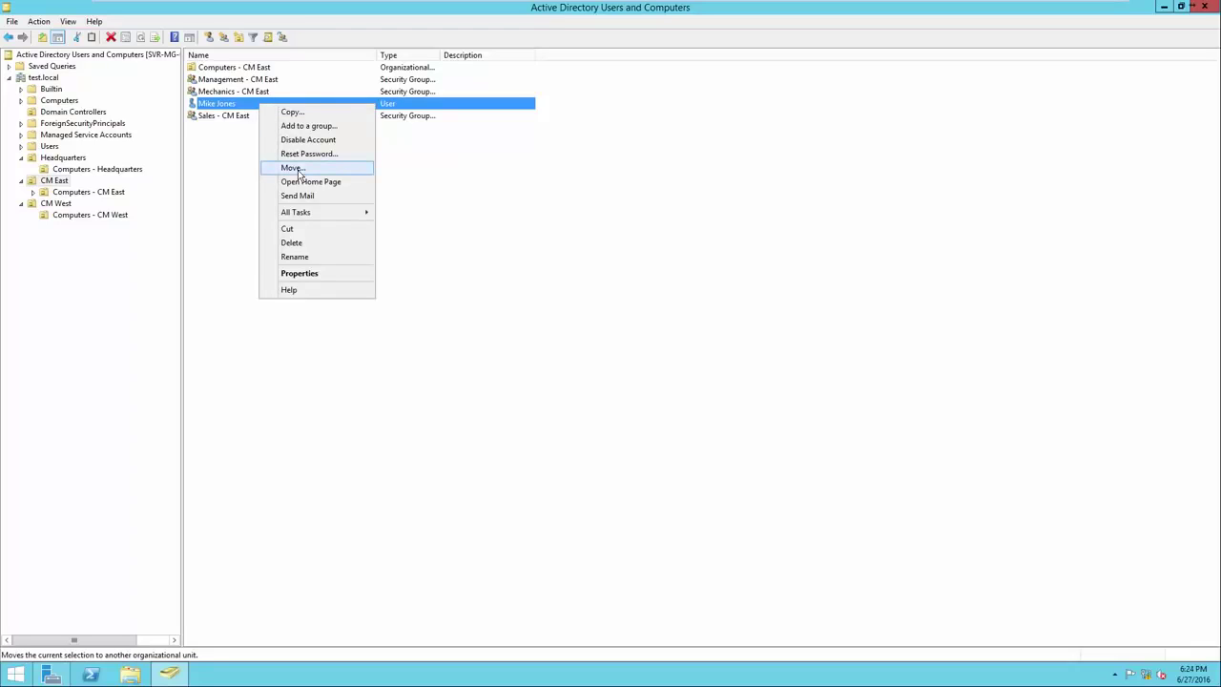
left_click(298, 169)
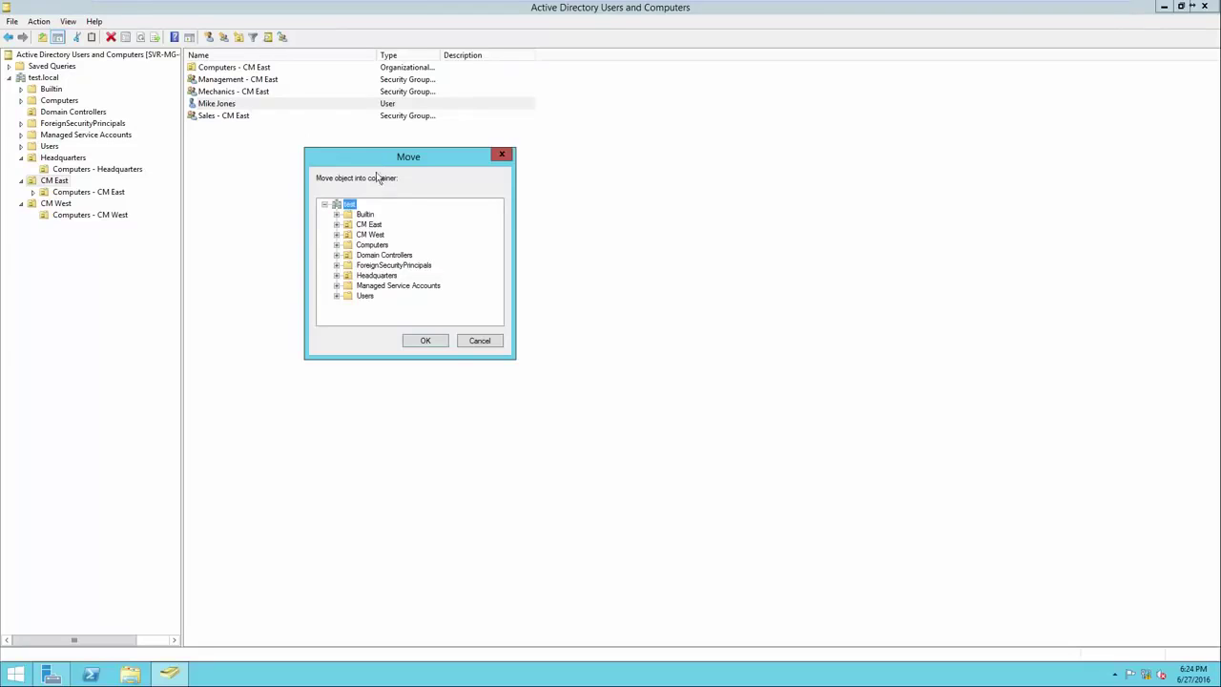
left_click(376, 275)
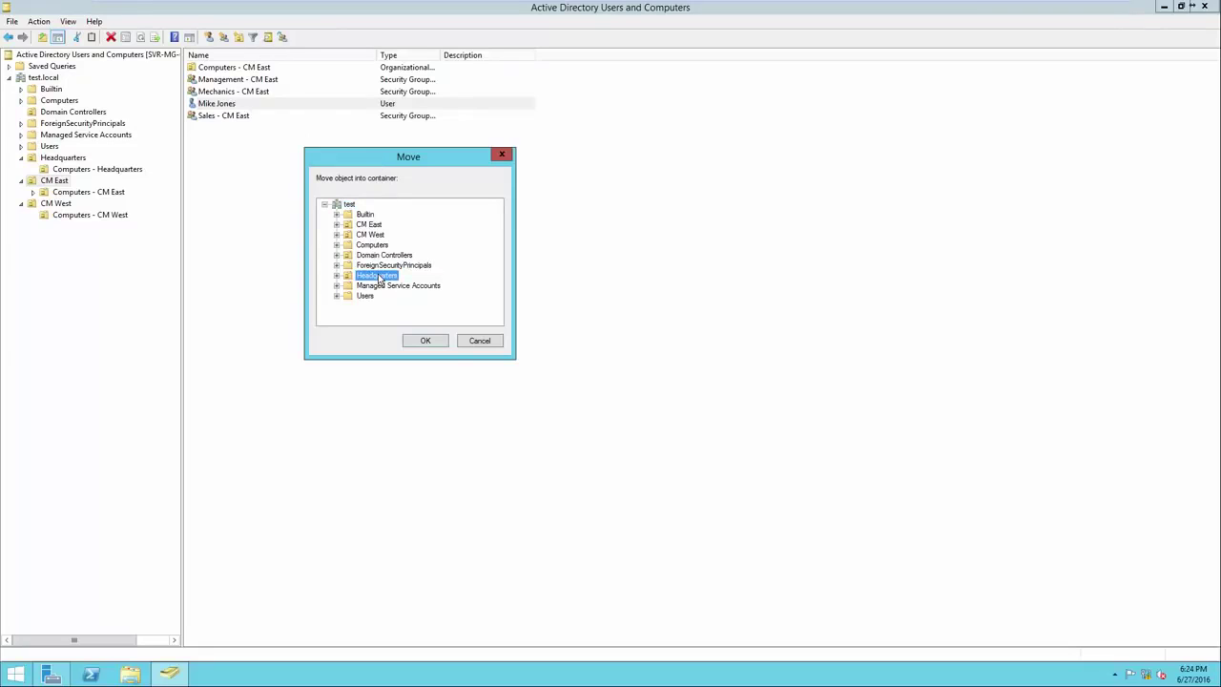
left_click(425, 341)
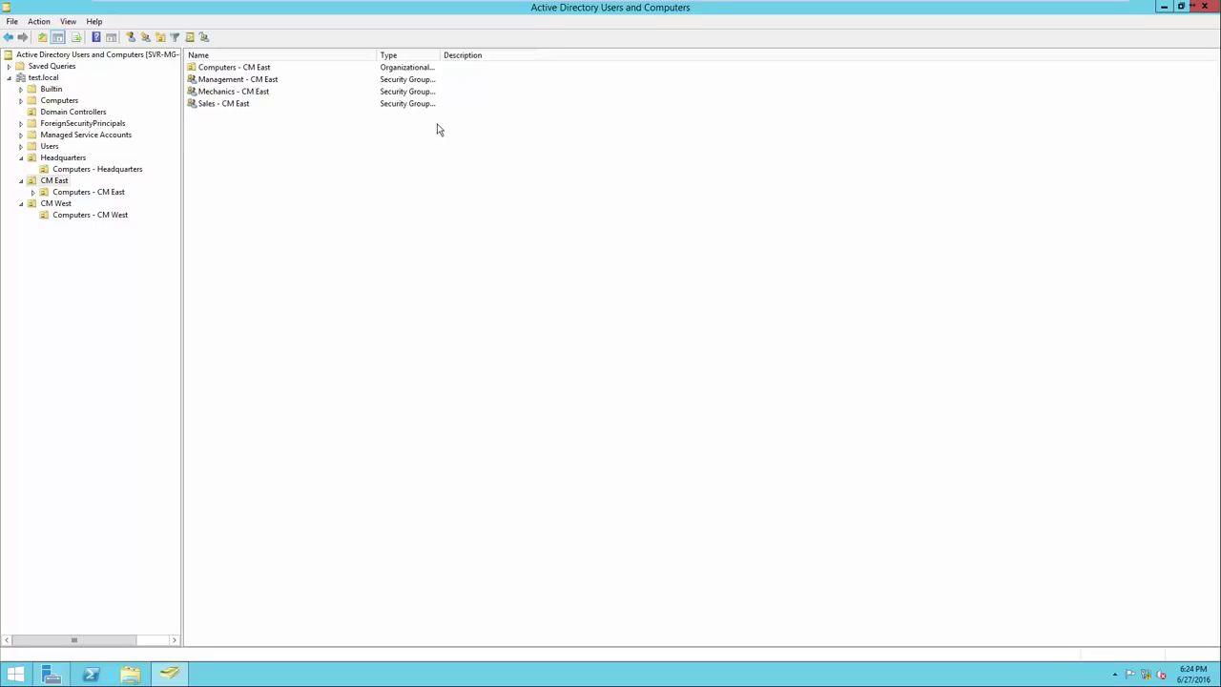
Open the moved user's Properties from the Headquarters container
left_click(58, 160)
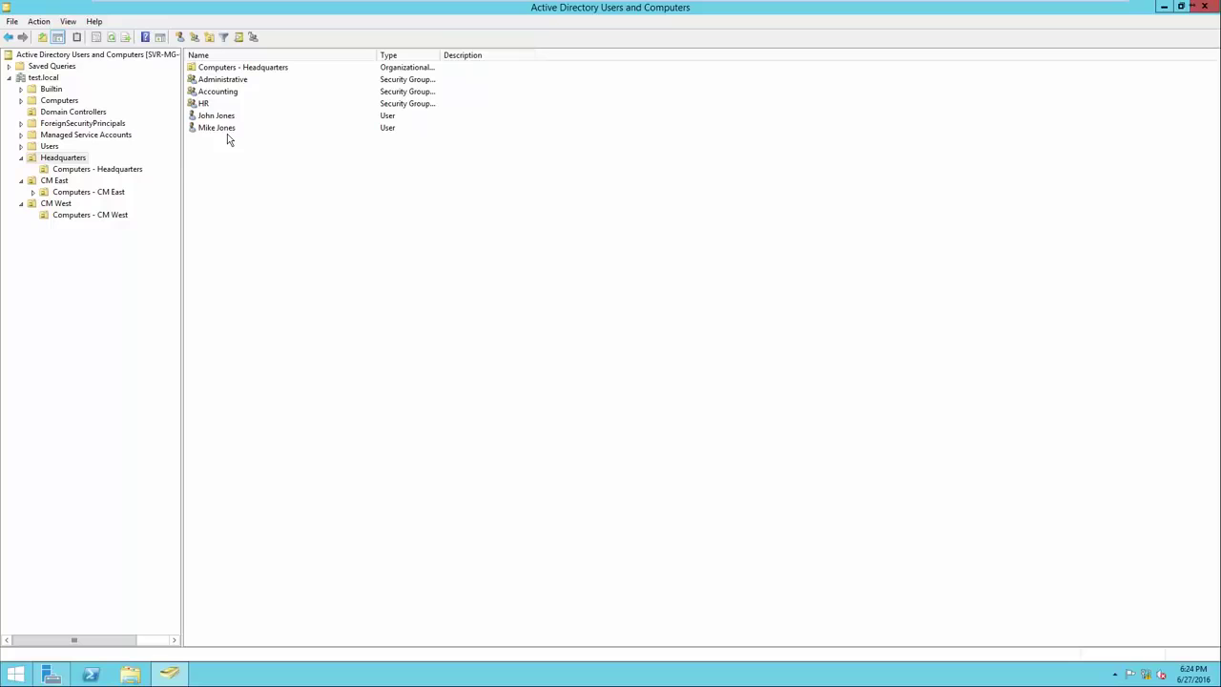
right_click(226, 130)
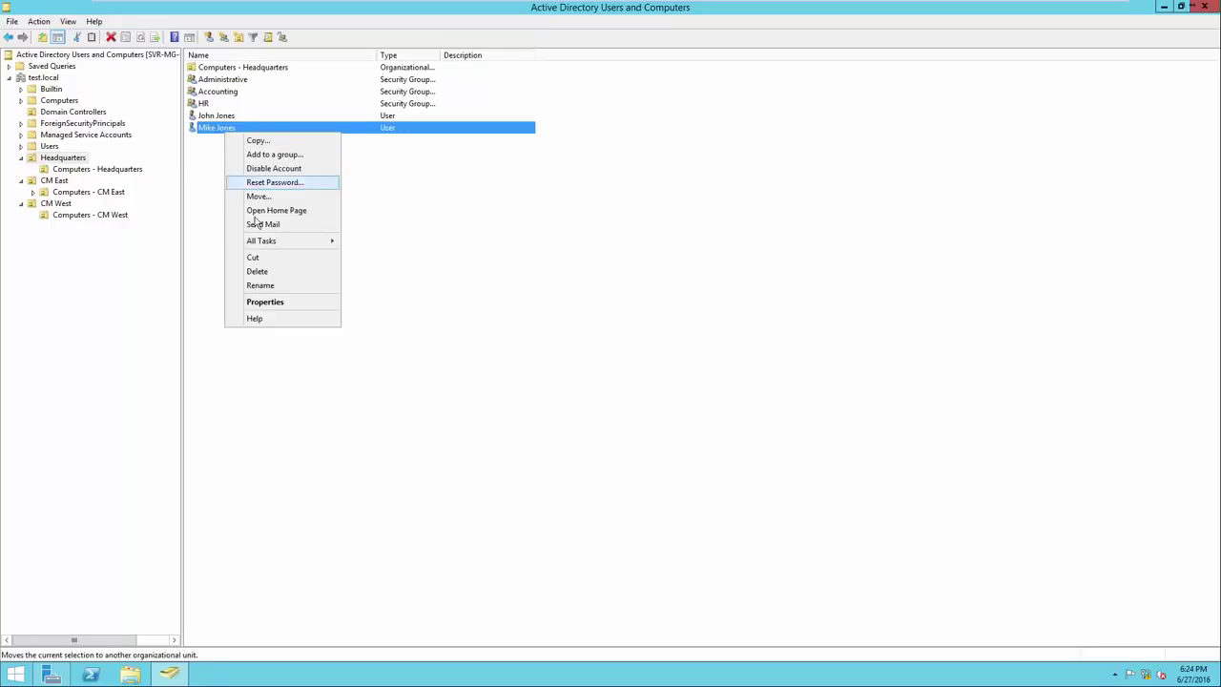
left_click(267, 302)
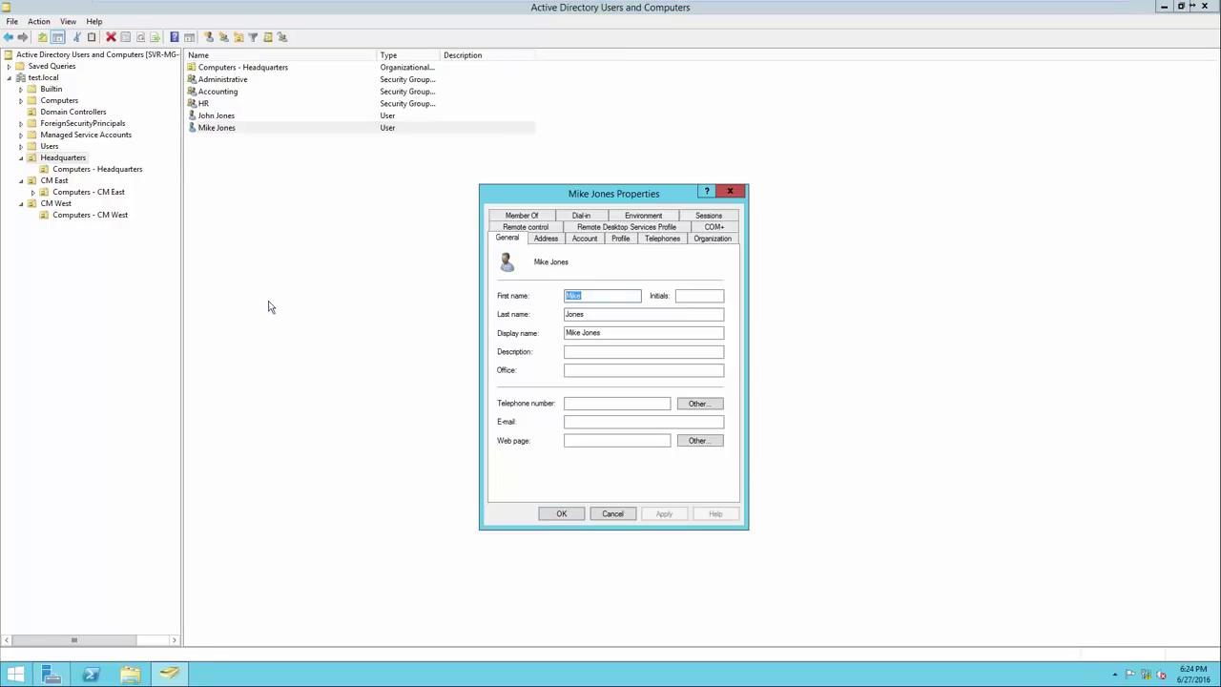
Remove the user from both Mechanics - CM East and Sales - CM East on Member Of
left_click(523, 216)
left_click_drag(649, 272, 653, 273)
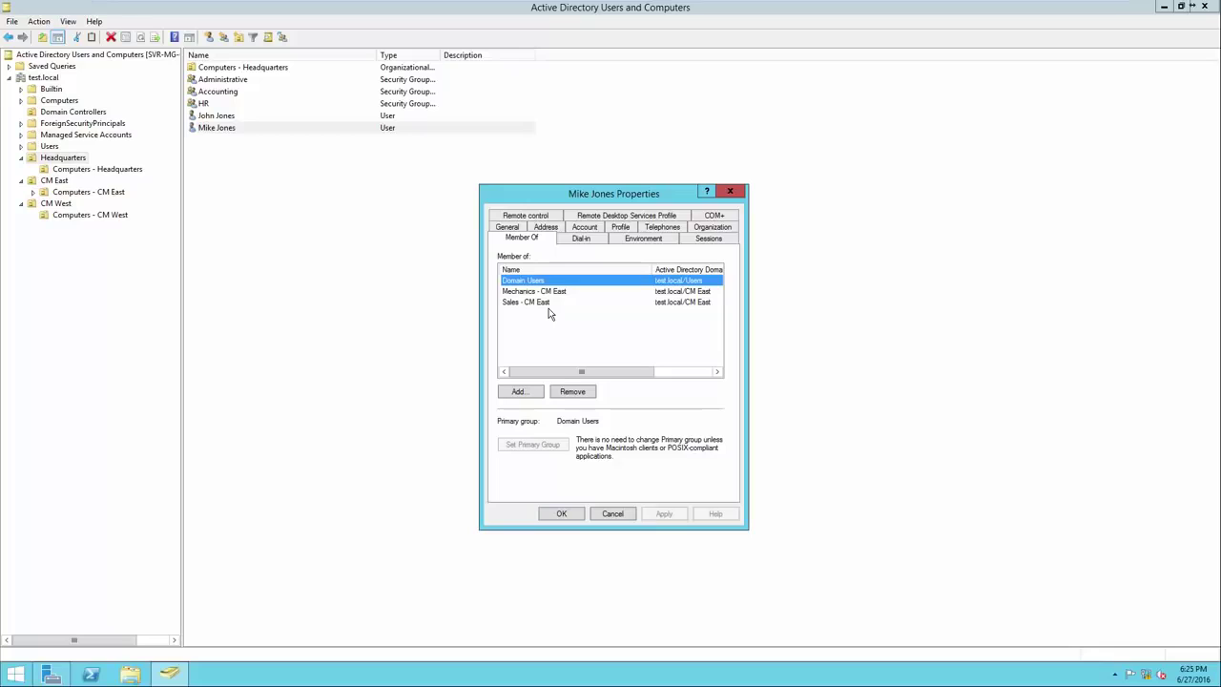
left_click(550, 296)
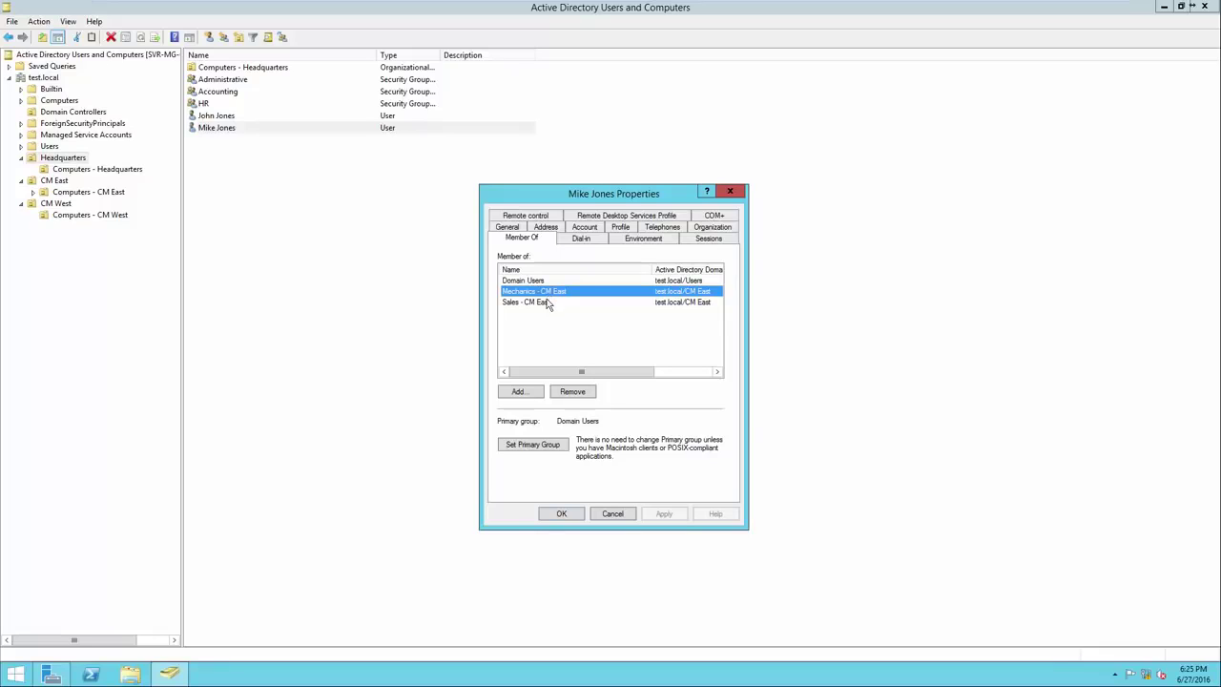
left_click(550, 301, "ctrl")
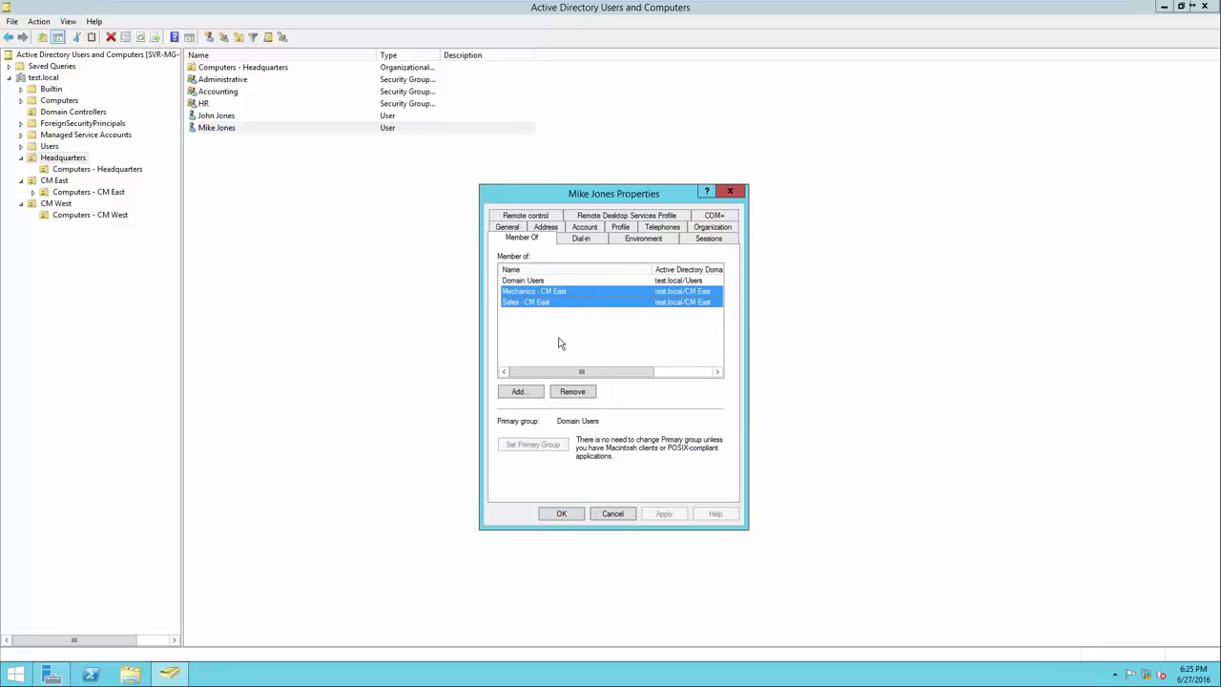
left_click(574, 392)
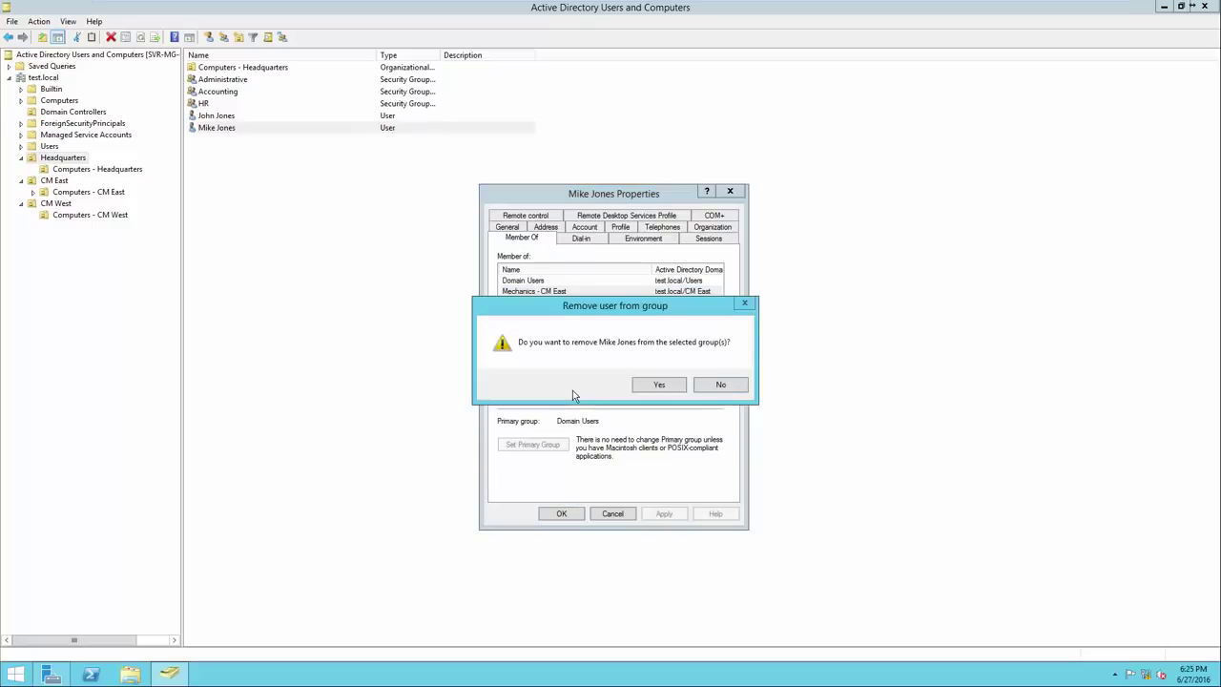
left_click(652, 387)
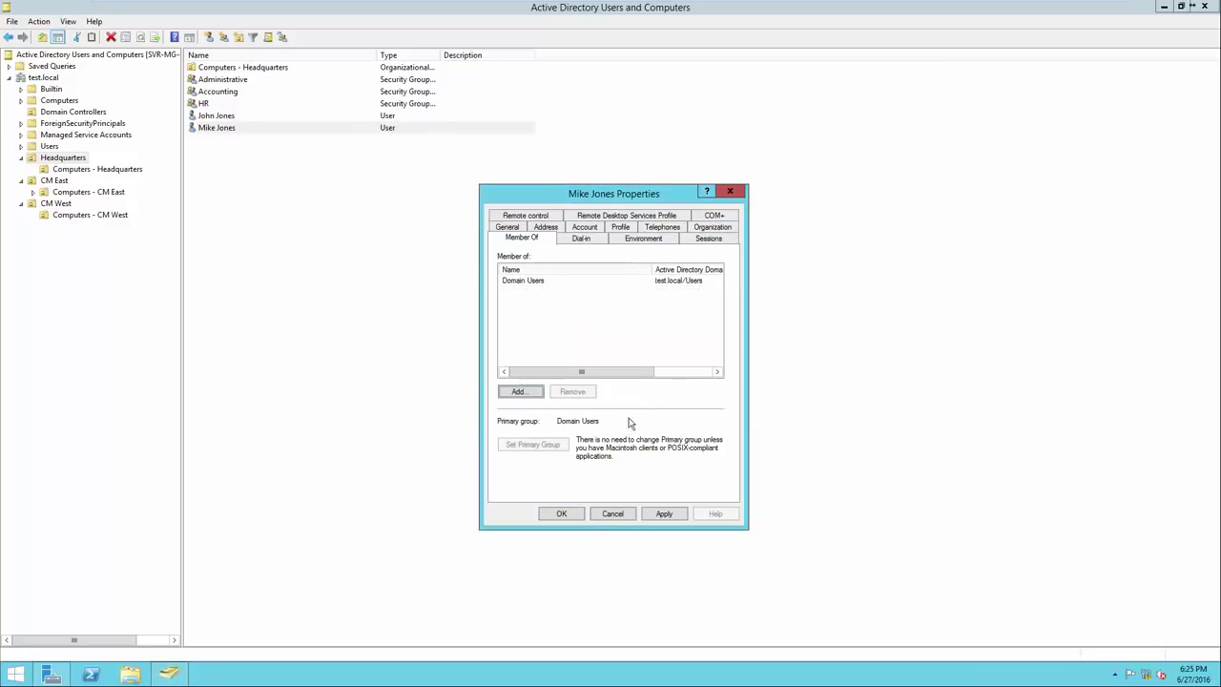
left_click(569, 515)
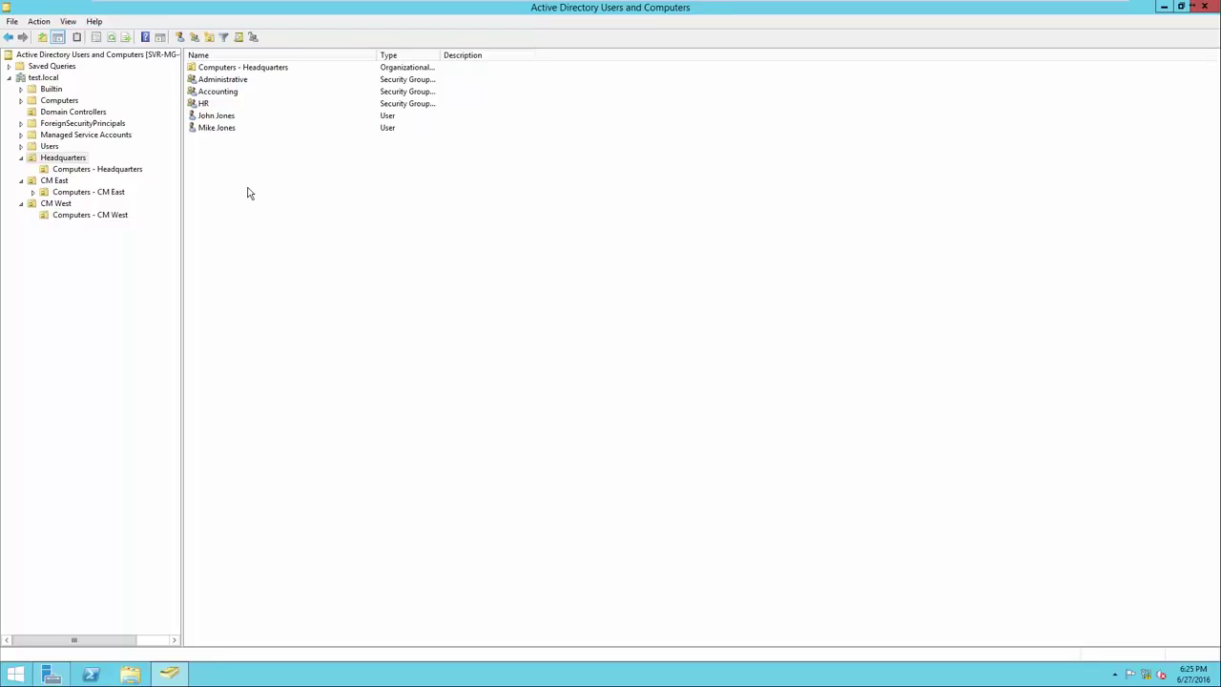
Disable the second user account
right_click(230, 130)
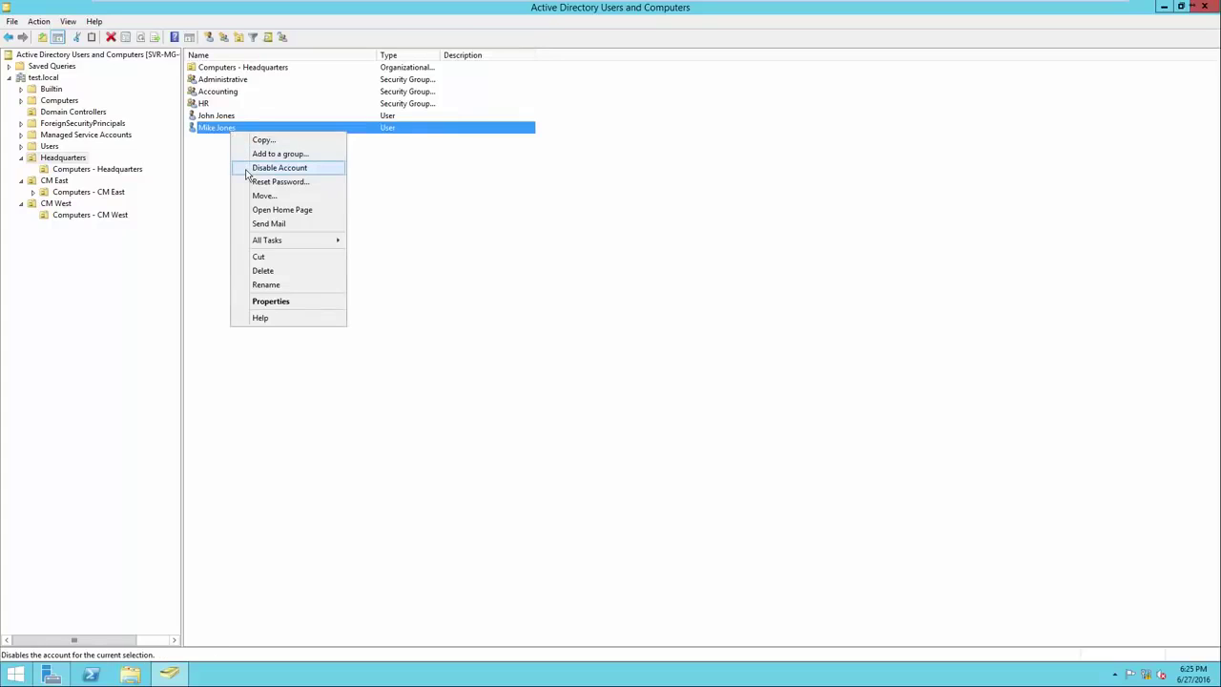
left_click(247, 172)
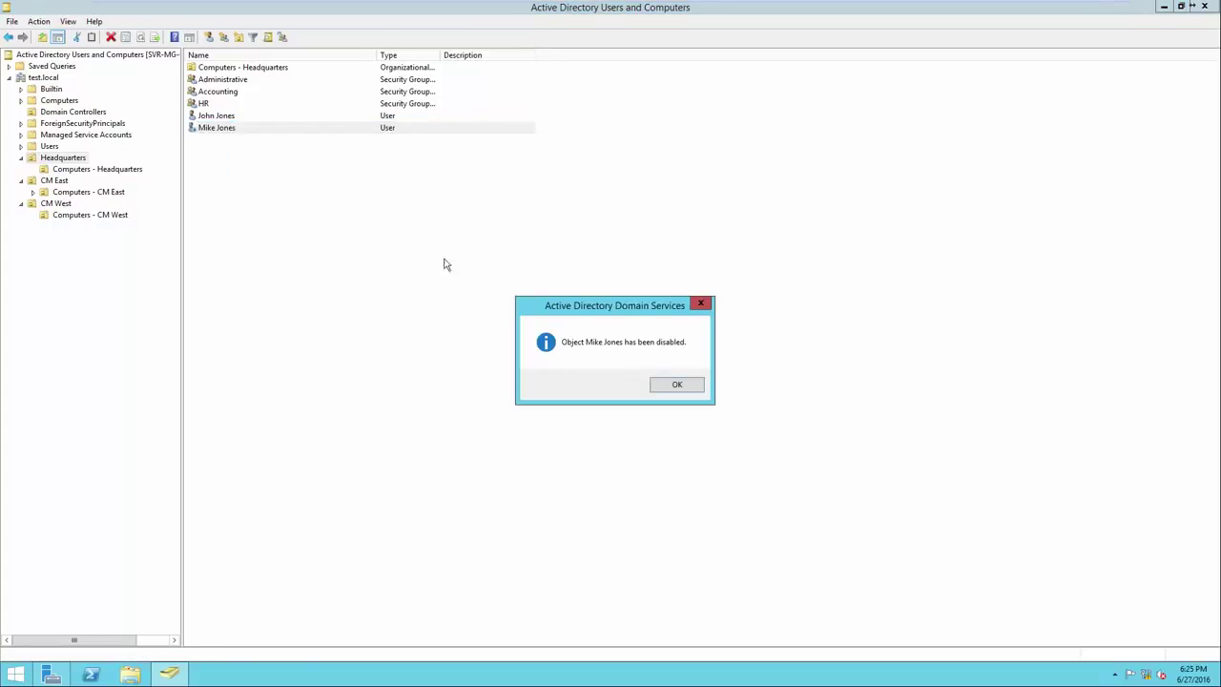
left_click(676, 387)
left_click(657, 373)
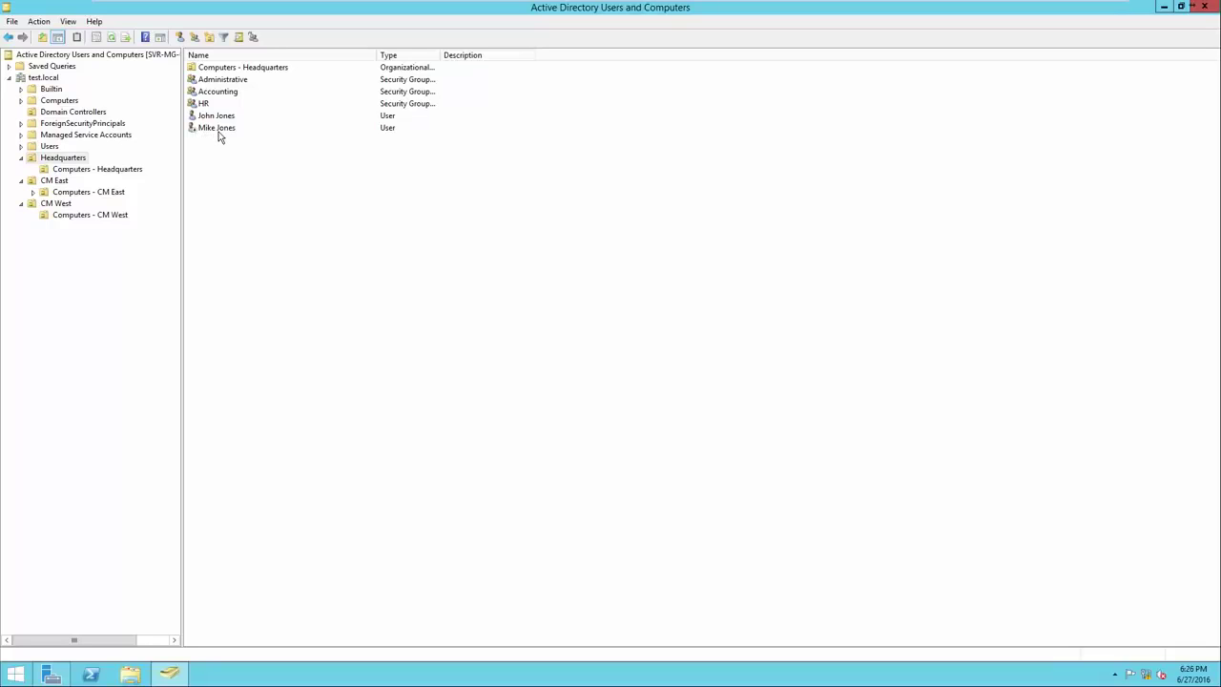
Re-enable the disabled user account
right_click(218, 134)
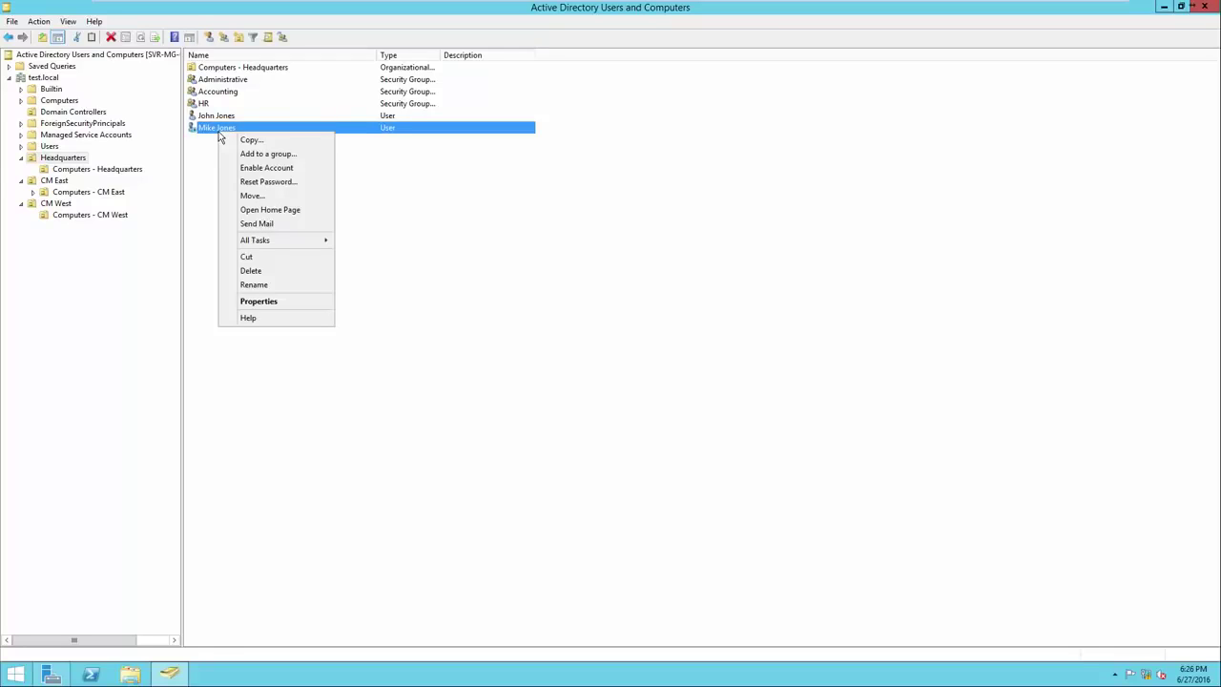
left_click(246, 170)
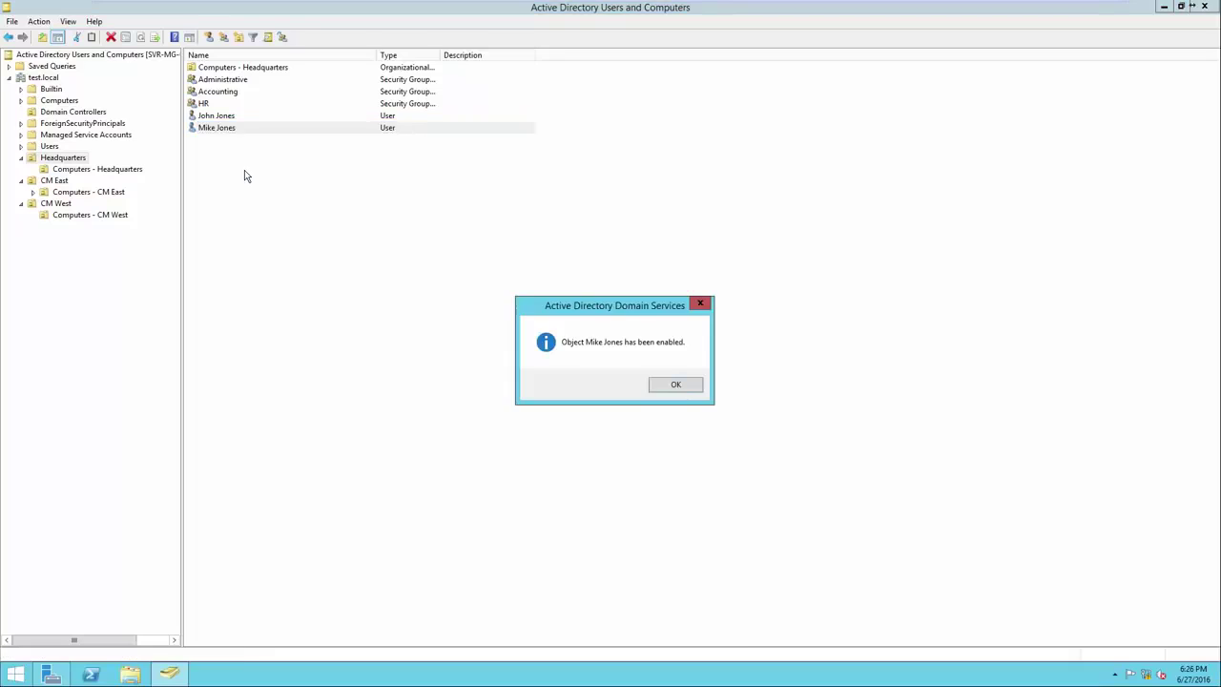
left_click(672, 387)
left_click(669, 389)
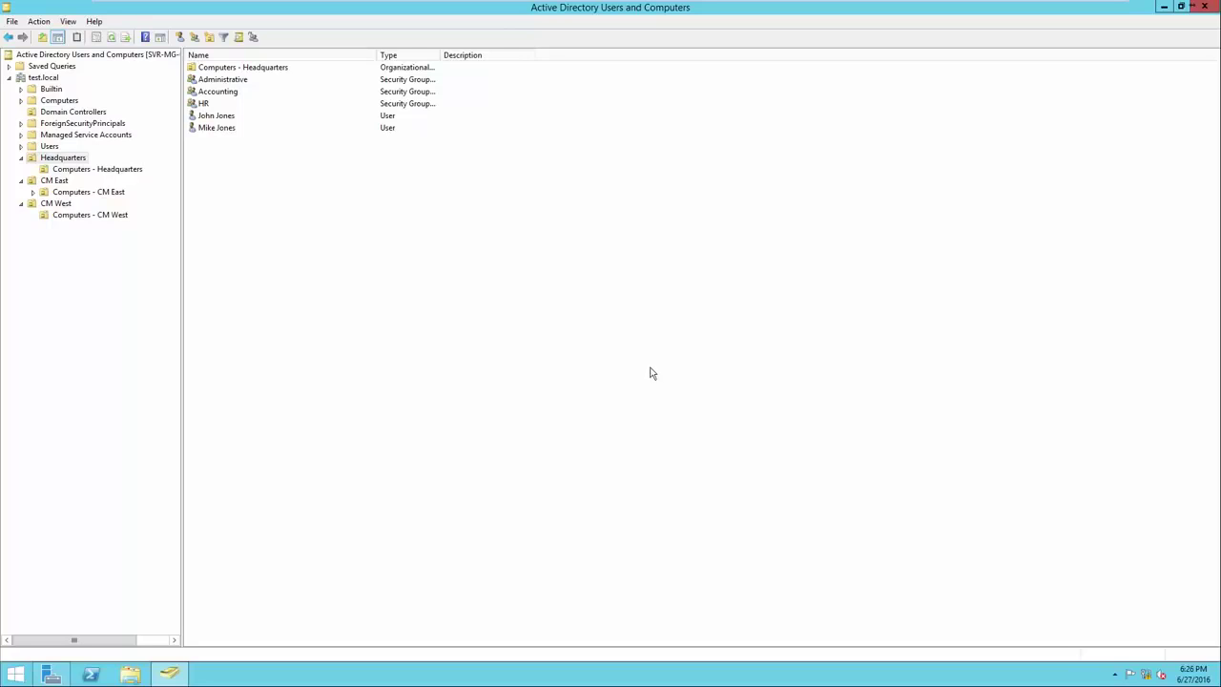
Delete the second user account from Headquarters
right_click(225, 132)
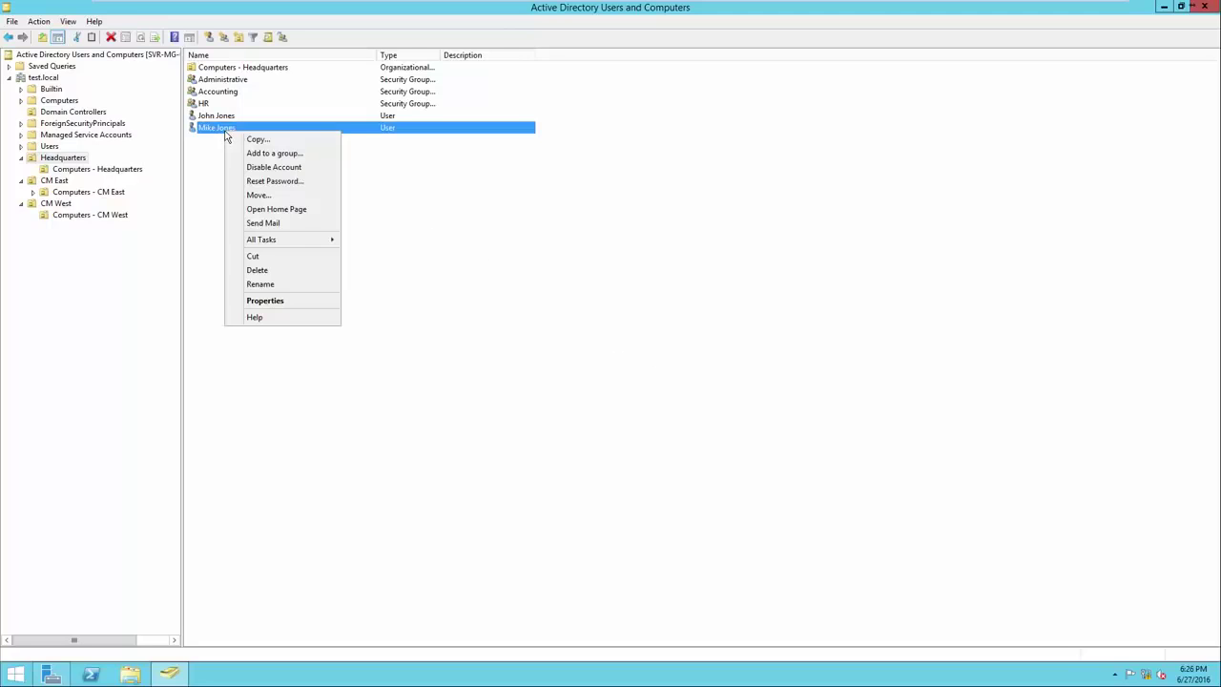
left_click(258, 270)
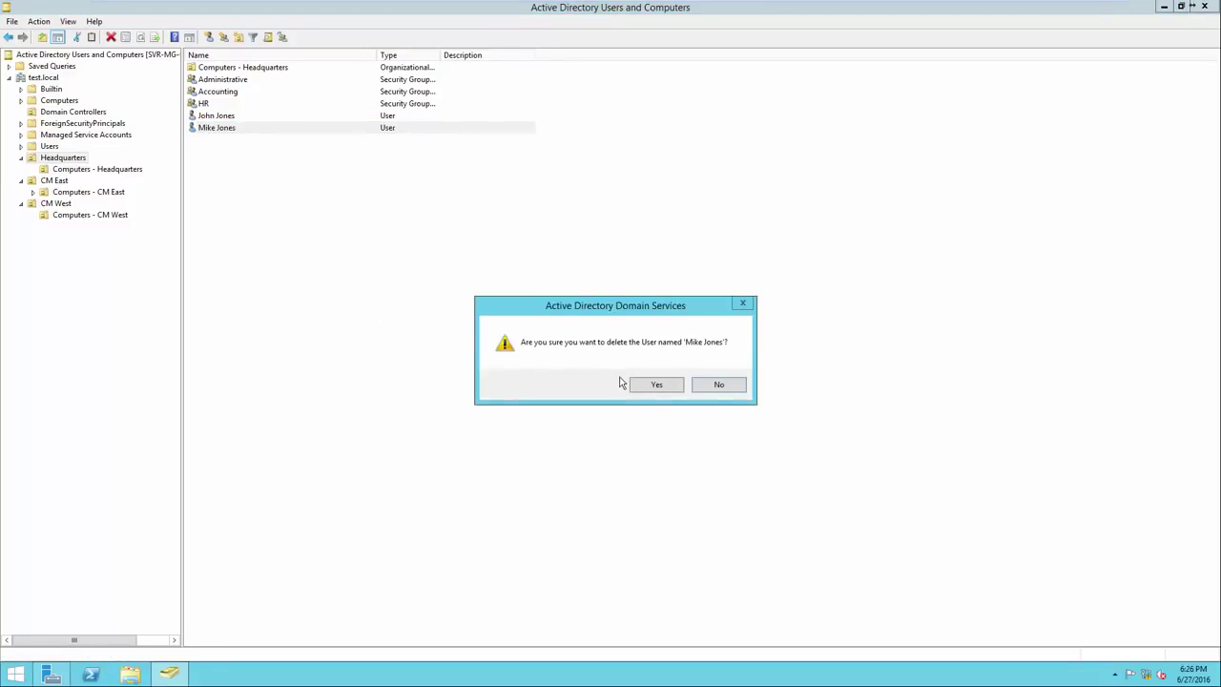
left_click(657, 384)
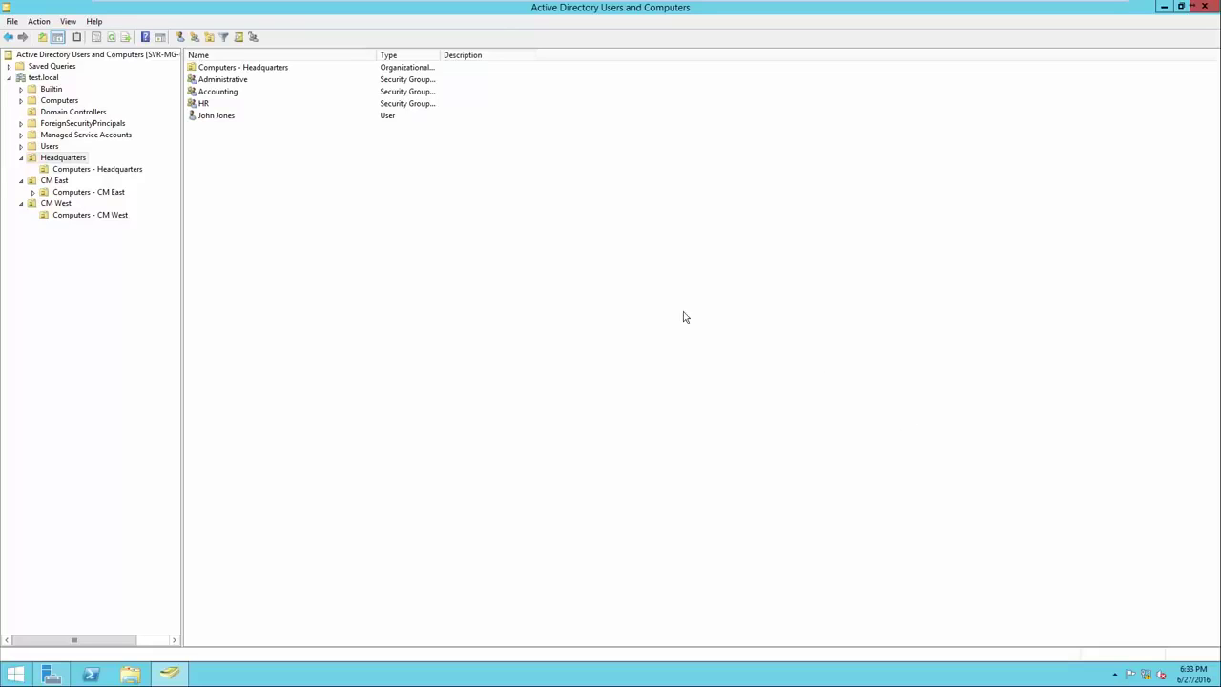
Begin a password reset for the remaining user, then cancel it
right_click(218, 119)
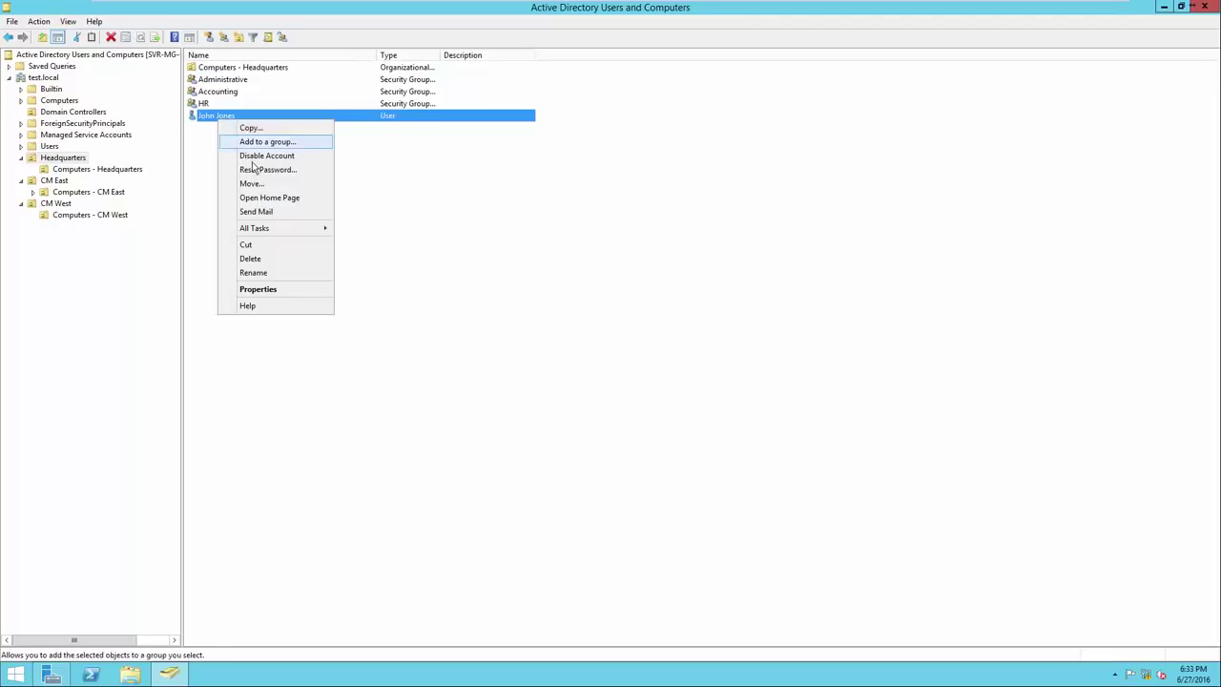
left_click(255, 171)
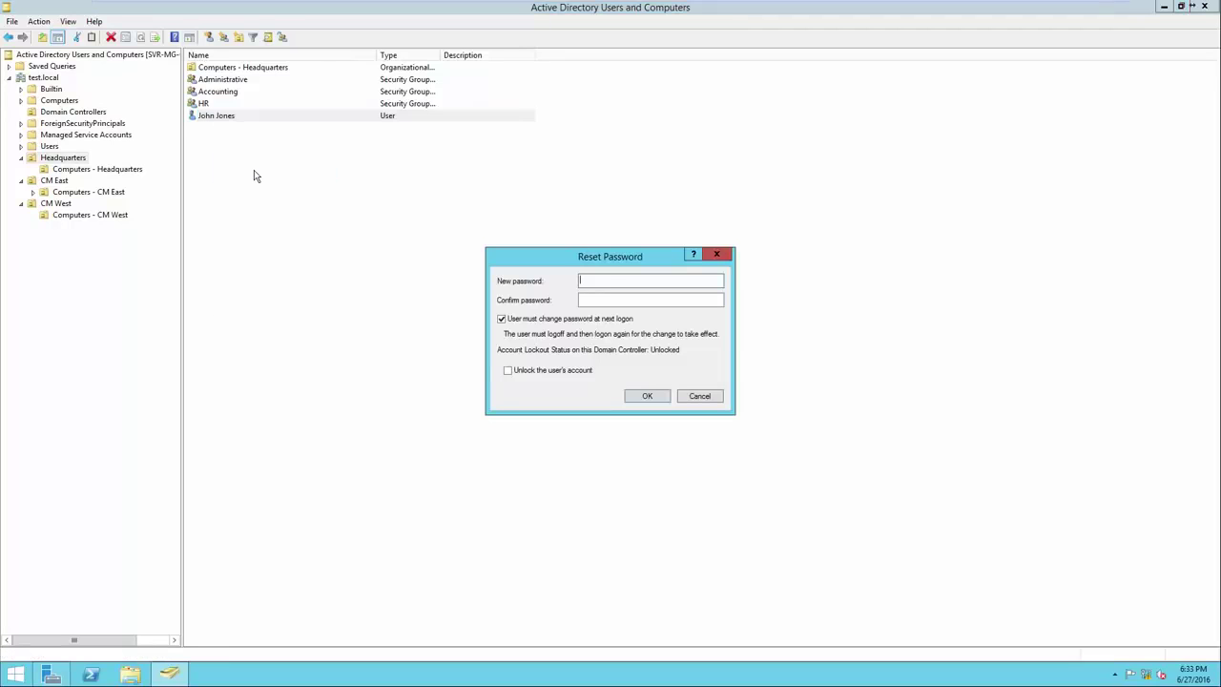
left_click(703, 397)
Open the remaining user's Properties
right_click(297, 119)
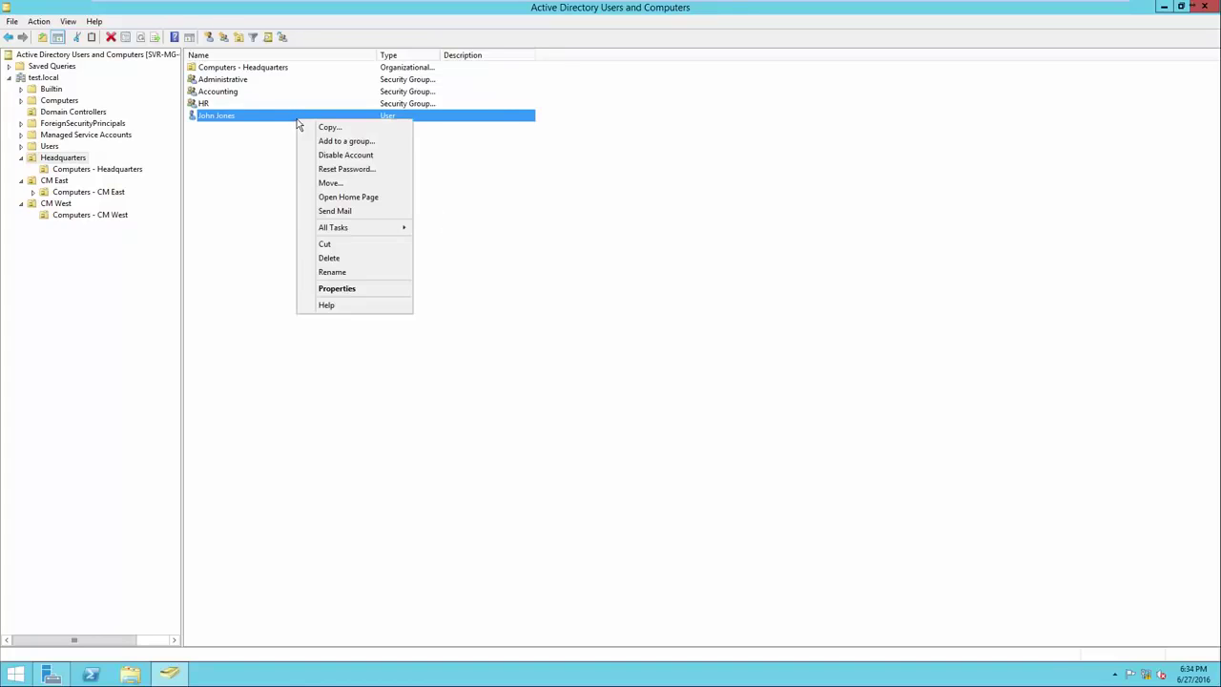
right_click(247, 118)
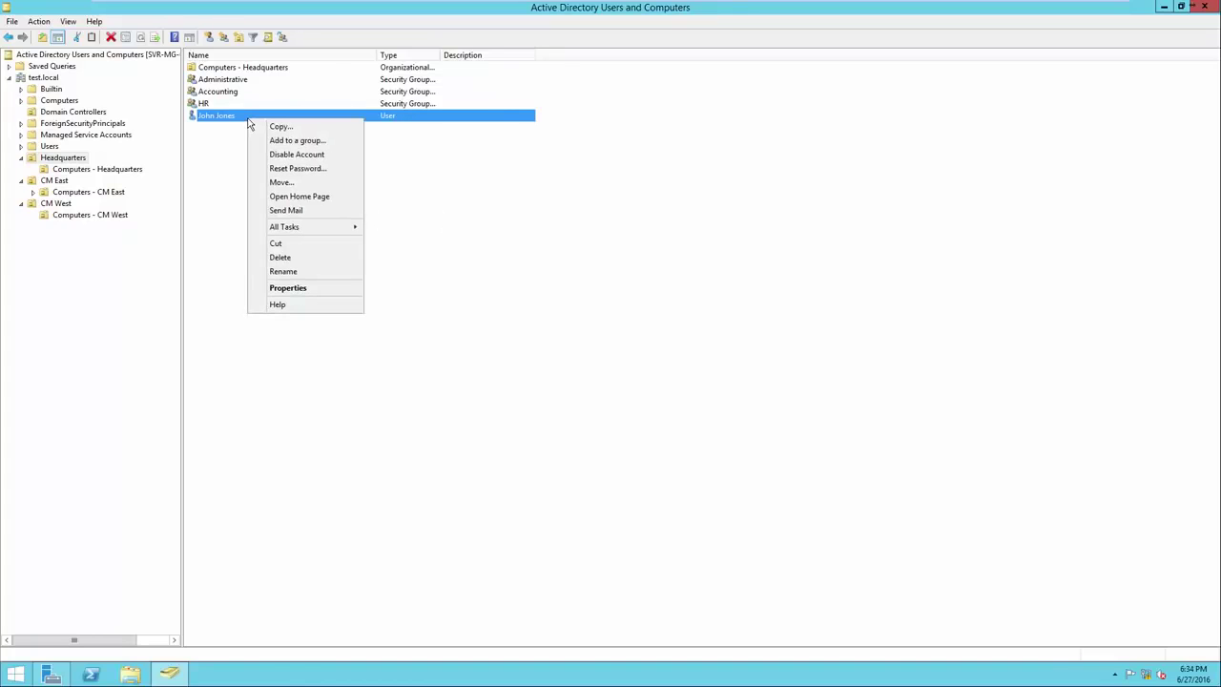
left_click(288, 288)
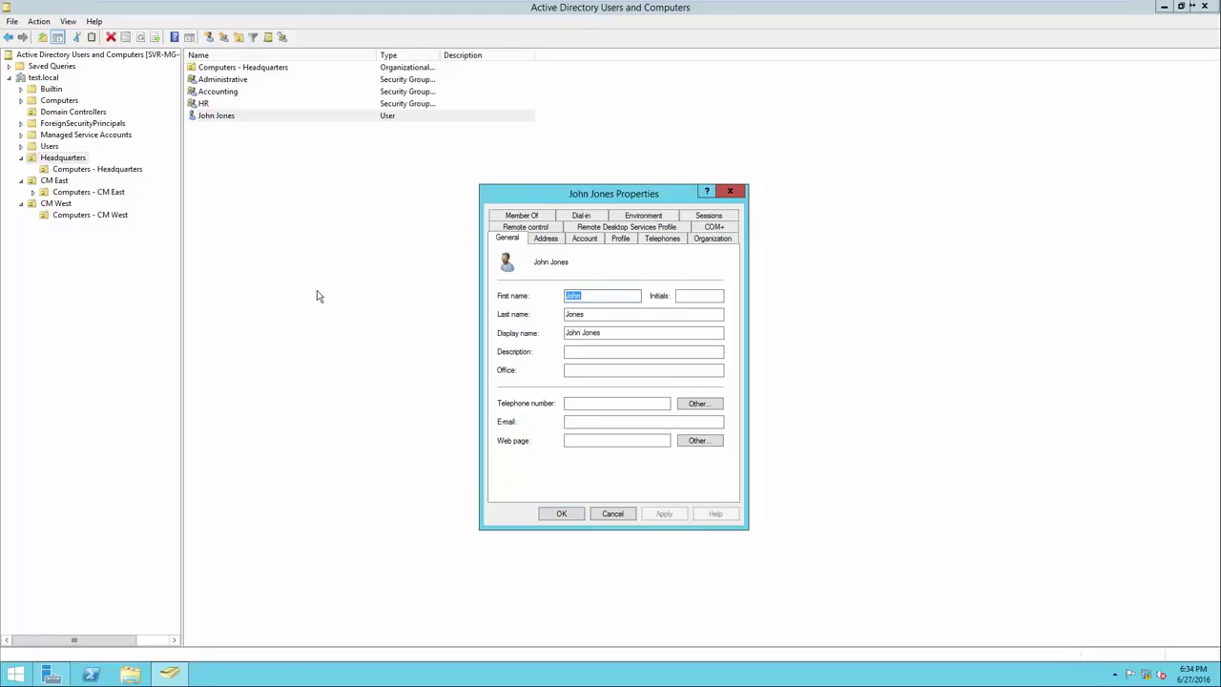
Browse the Address, Account, Profile, Telephones and Organization tabs, returning to General
left_click(537, 240)
left_click(578, 242)
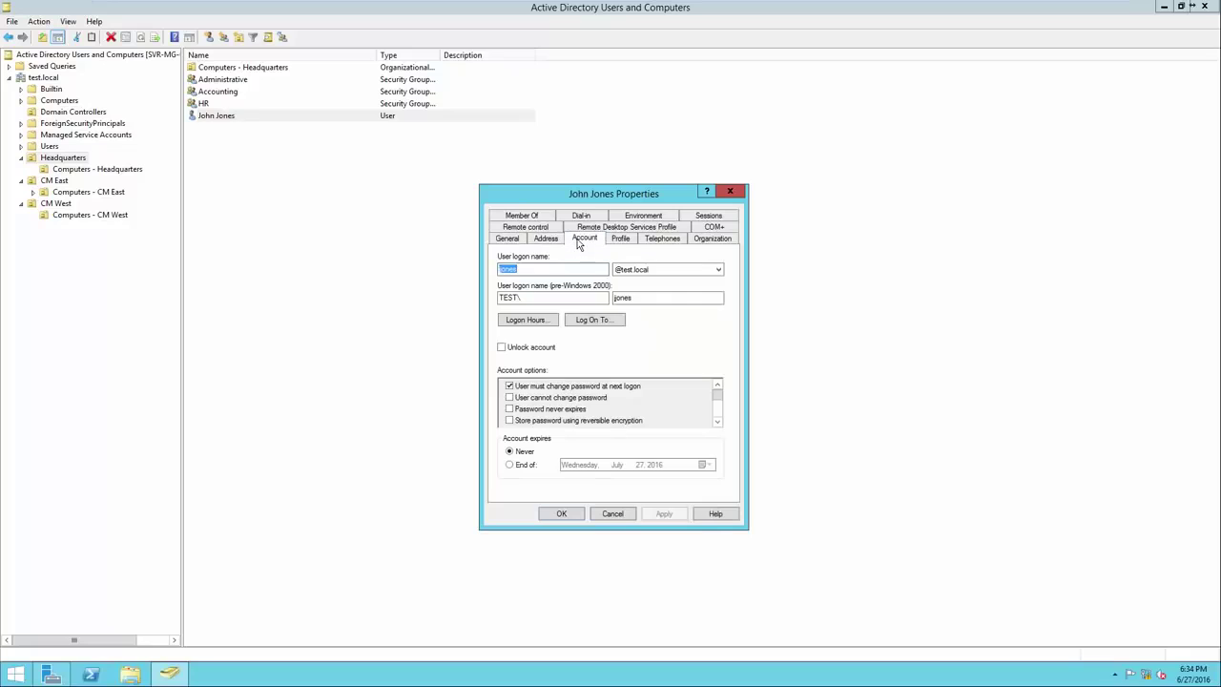
left_click(618, 240)
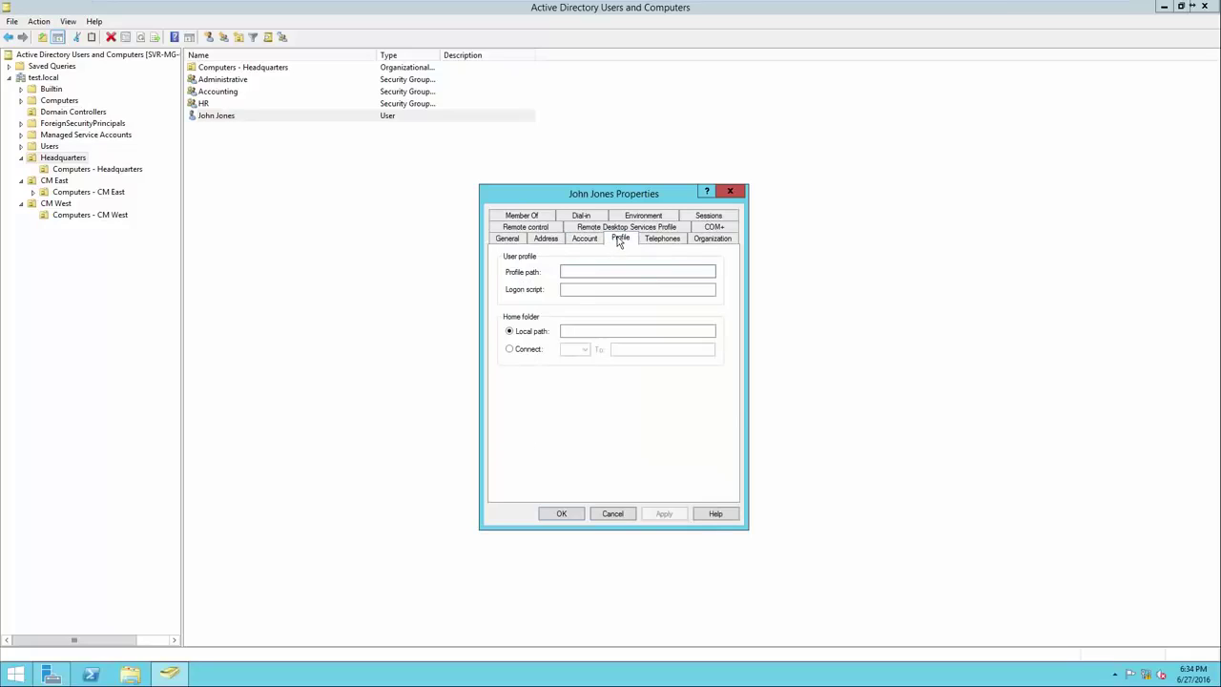
left_click(658, 240)
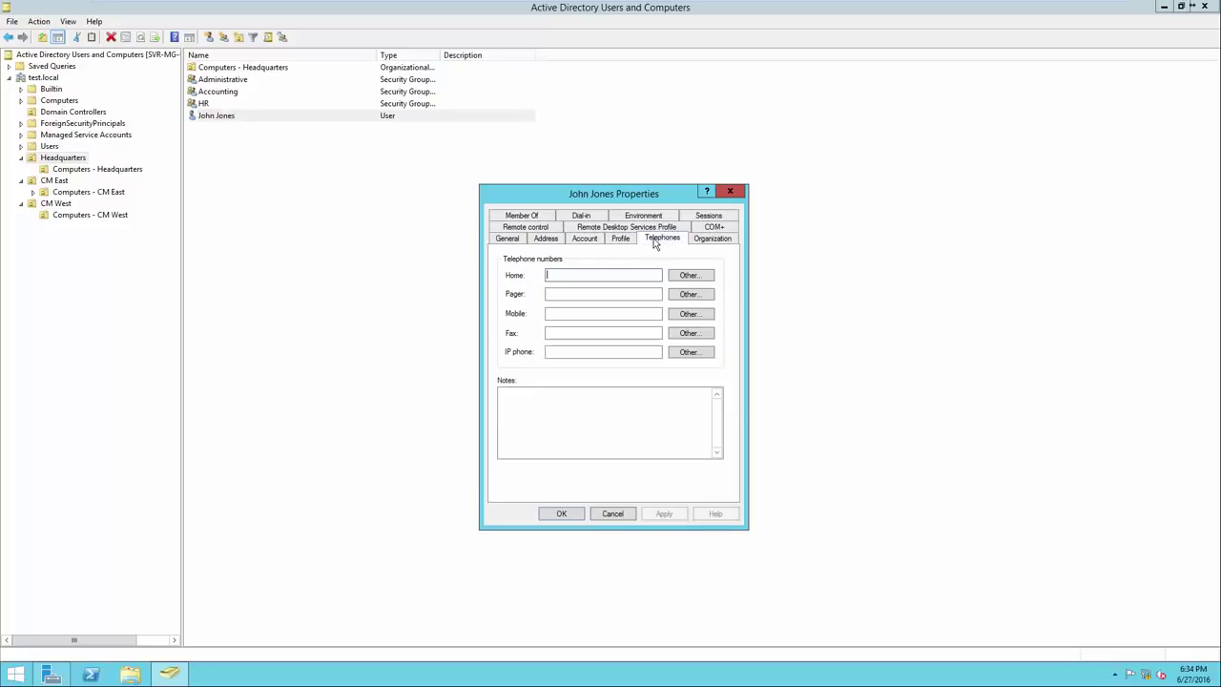
left_click(701, 240)
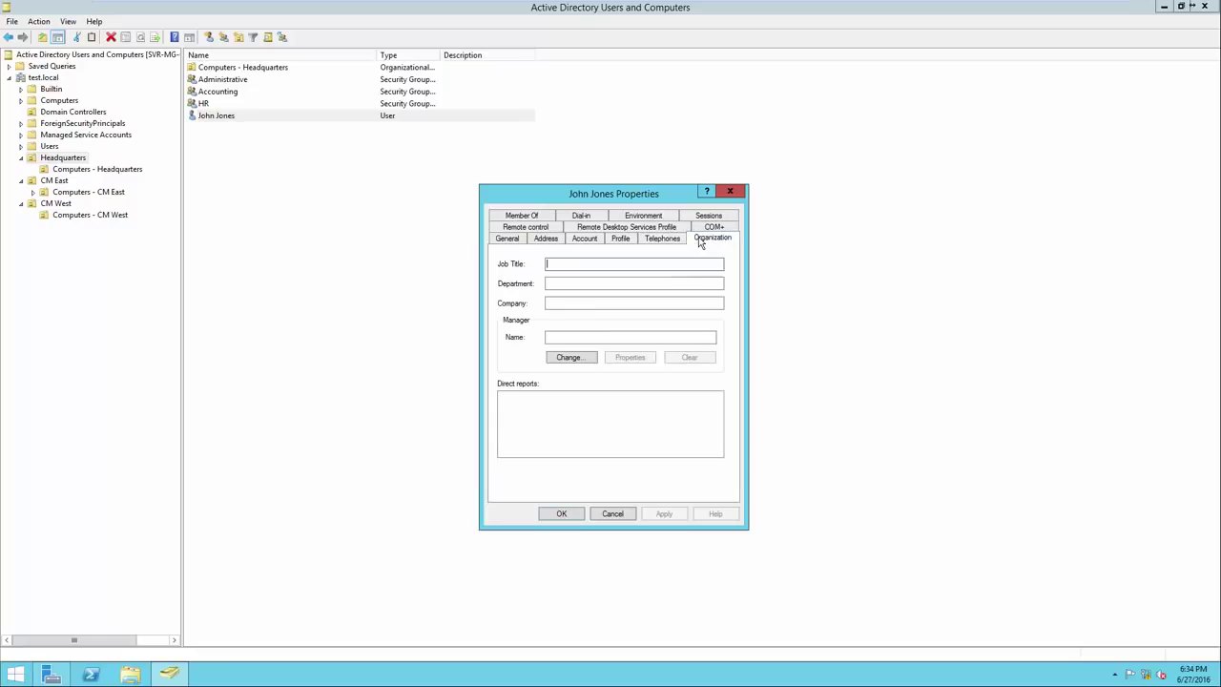
left_click(513, 240)
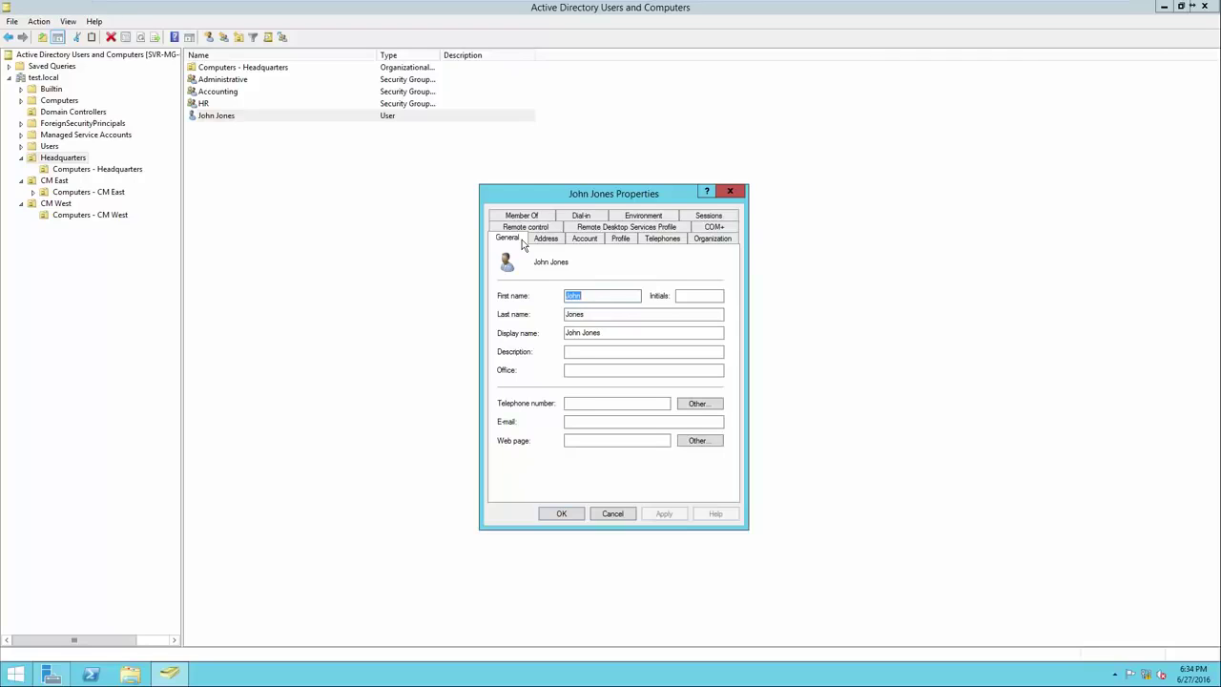
Review the account's logon hours on the Account tab, then close the Properties dialog
left_click(582, 239)
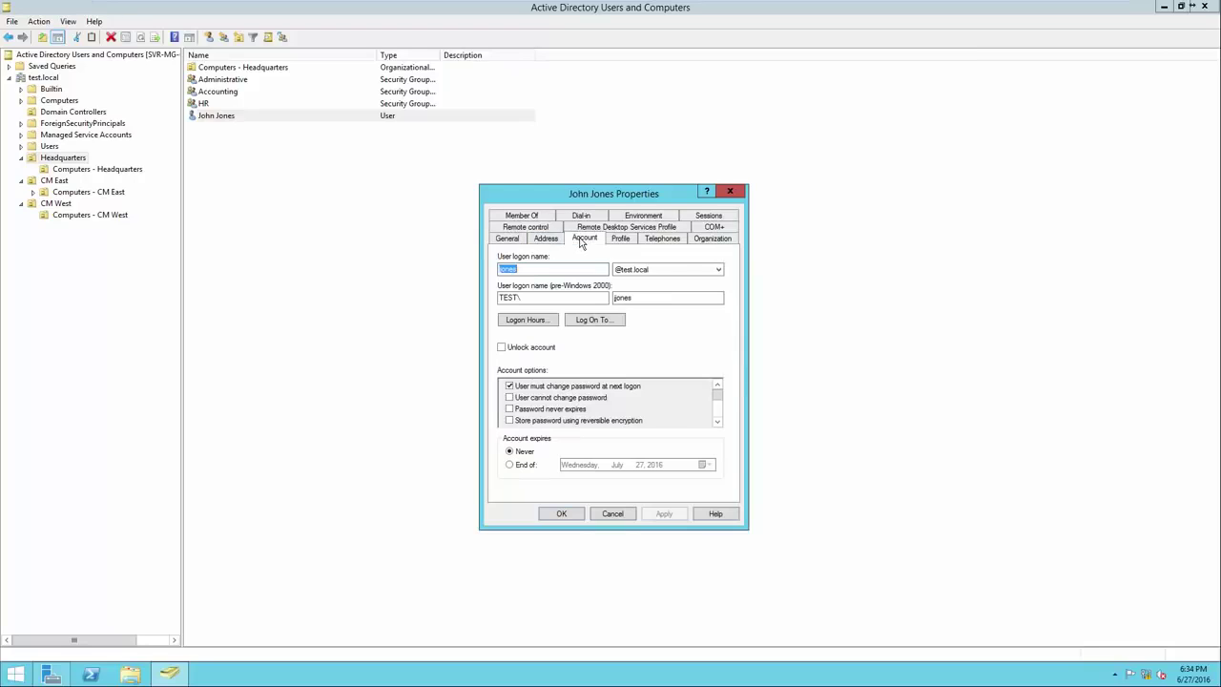
left_click(555, 268)
left_click(532, 322)
left_click_drag(556, 266, 557, 357)
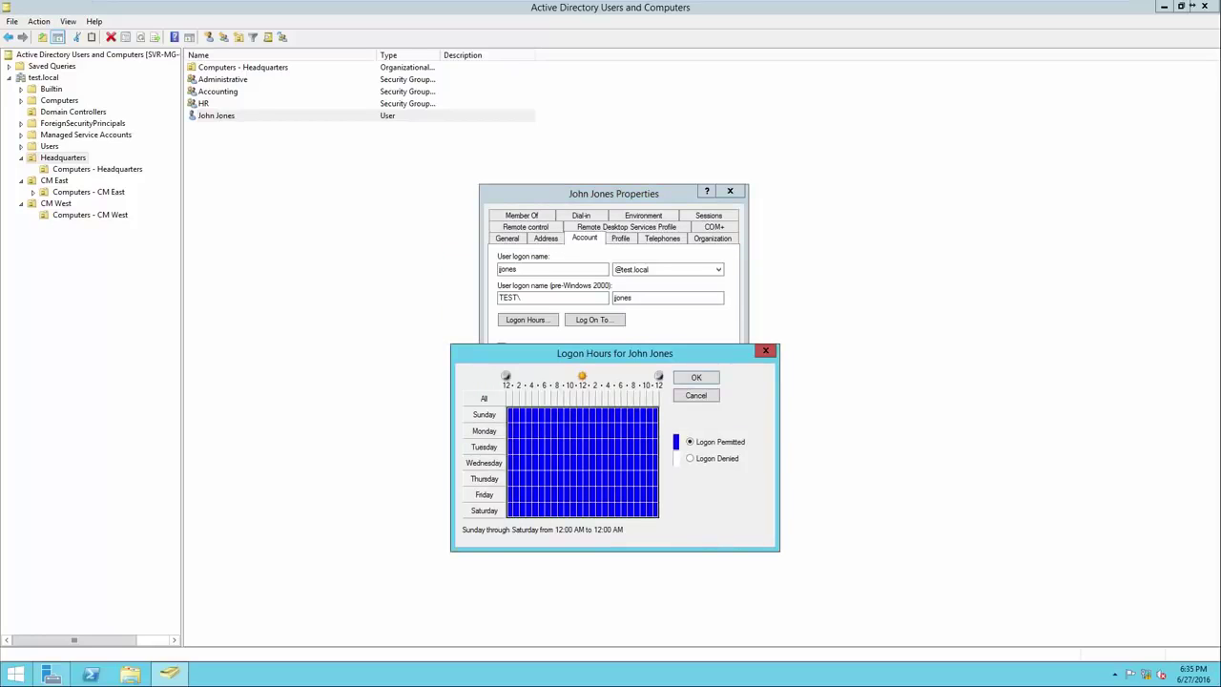
left_click(765, 351)
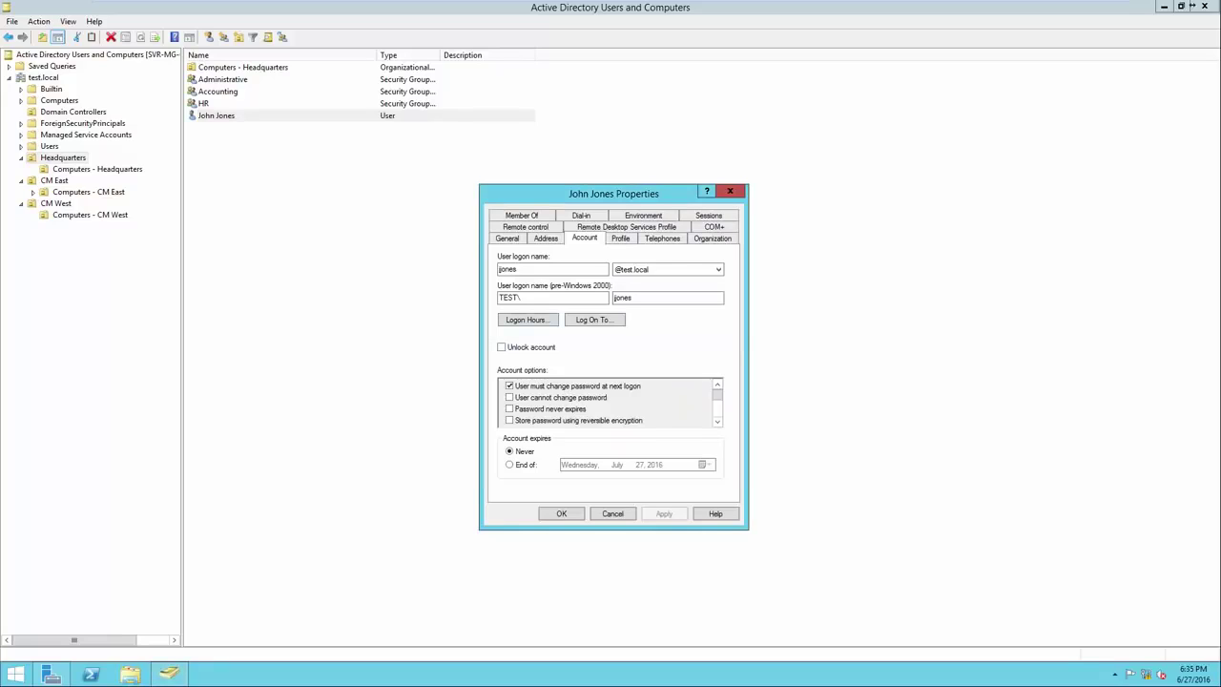
left_click(730, 192)
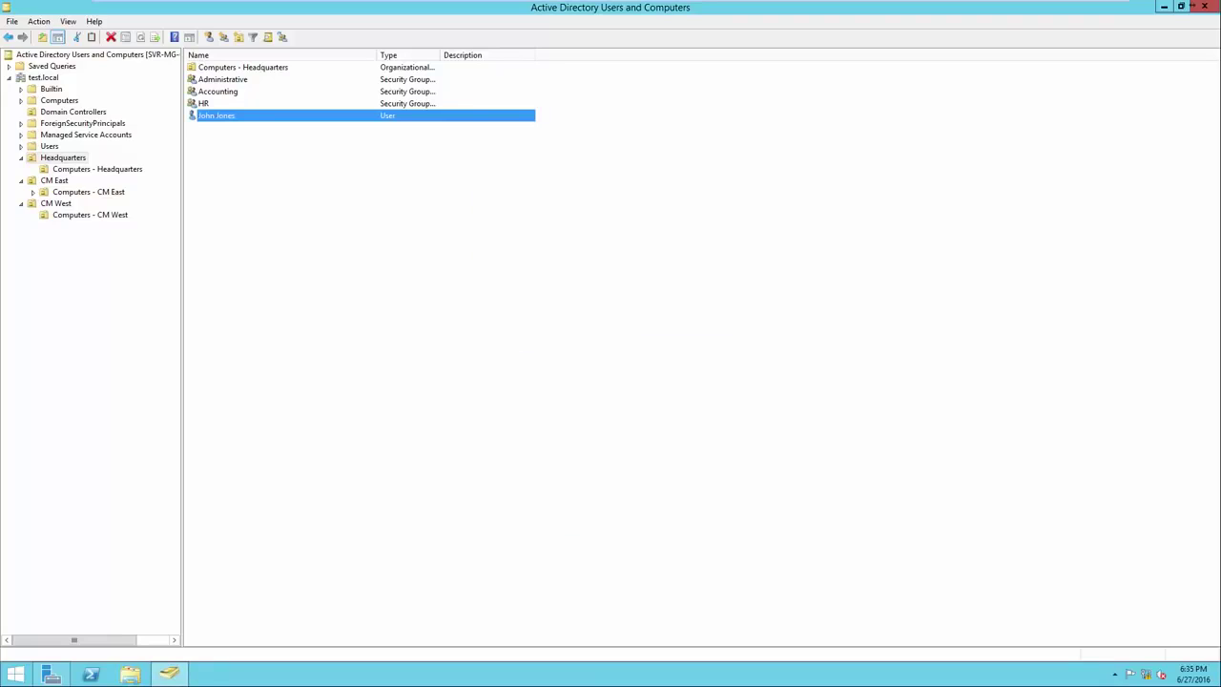
left_click(707, 213)
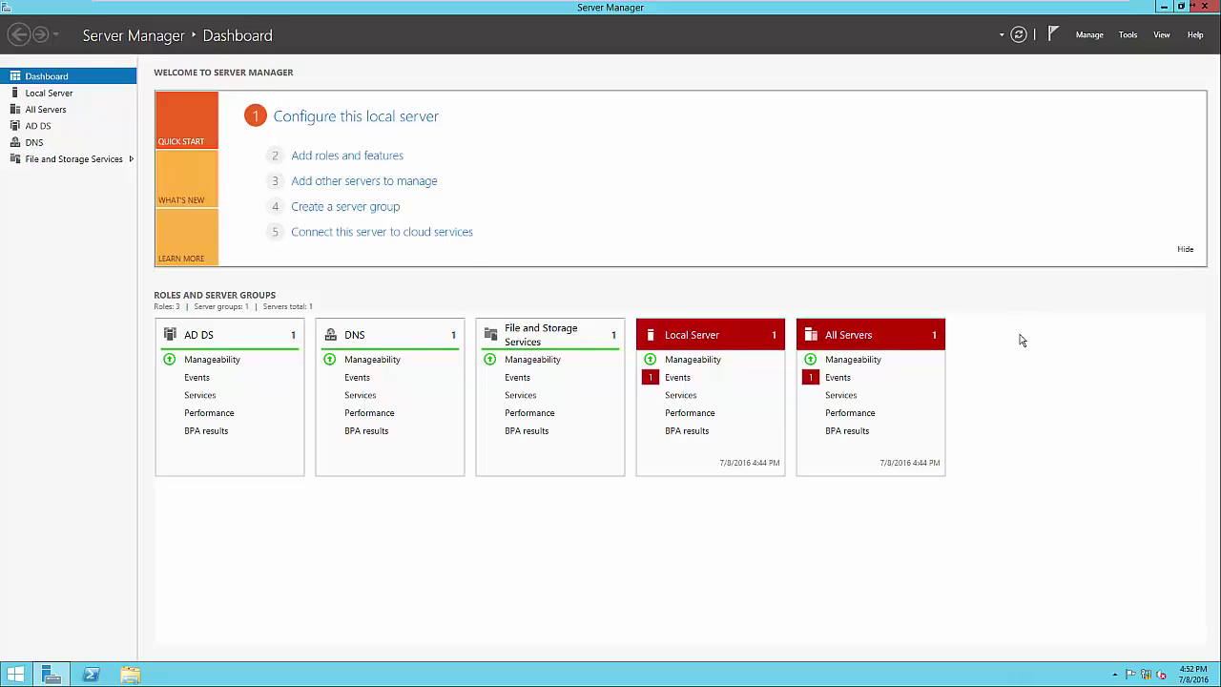
Confirm Group Policy Management is installed via the Add Roles and Features wizard, then cancel
left_click(392, 158)
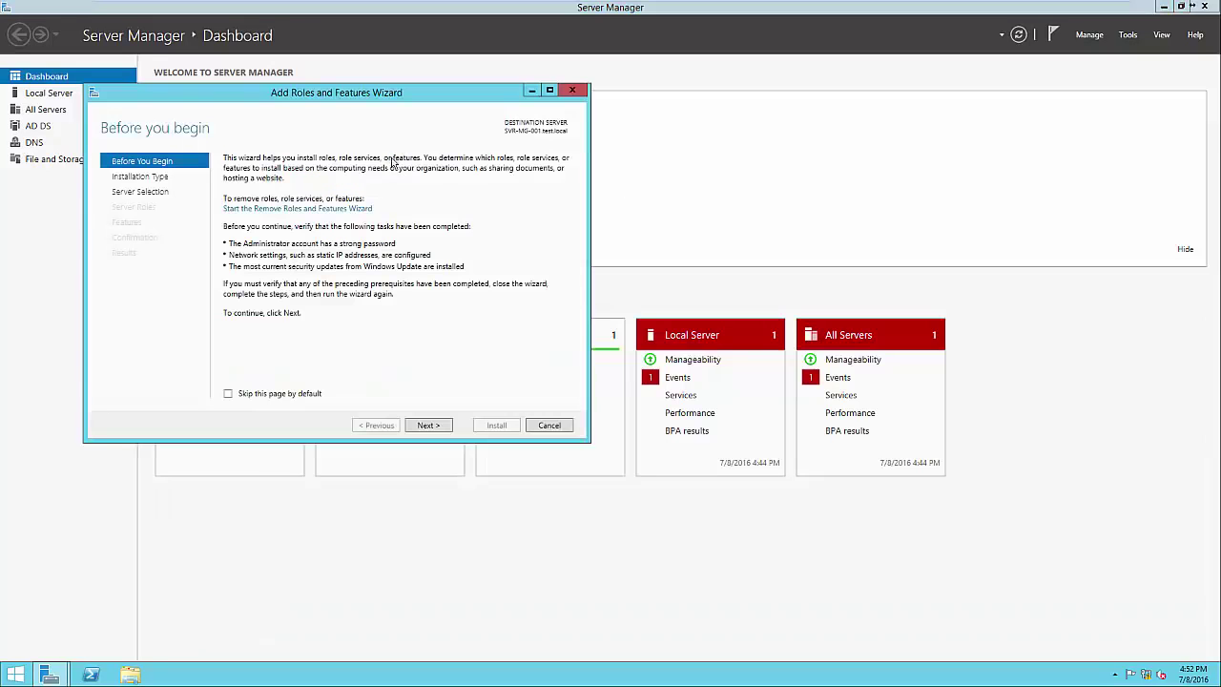
left_click(429, 425)
left_click(429, 426)
left_click(430, 425)
left_click(430, 425)
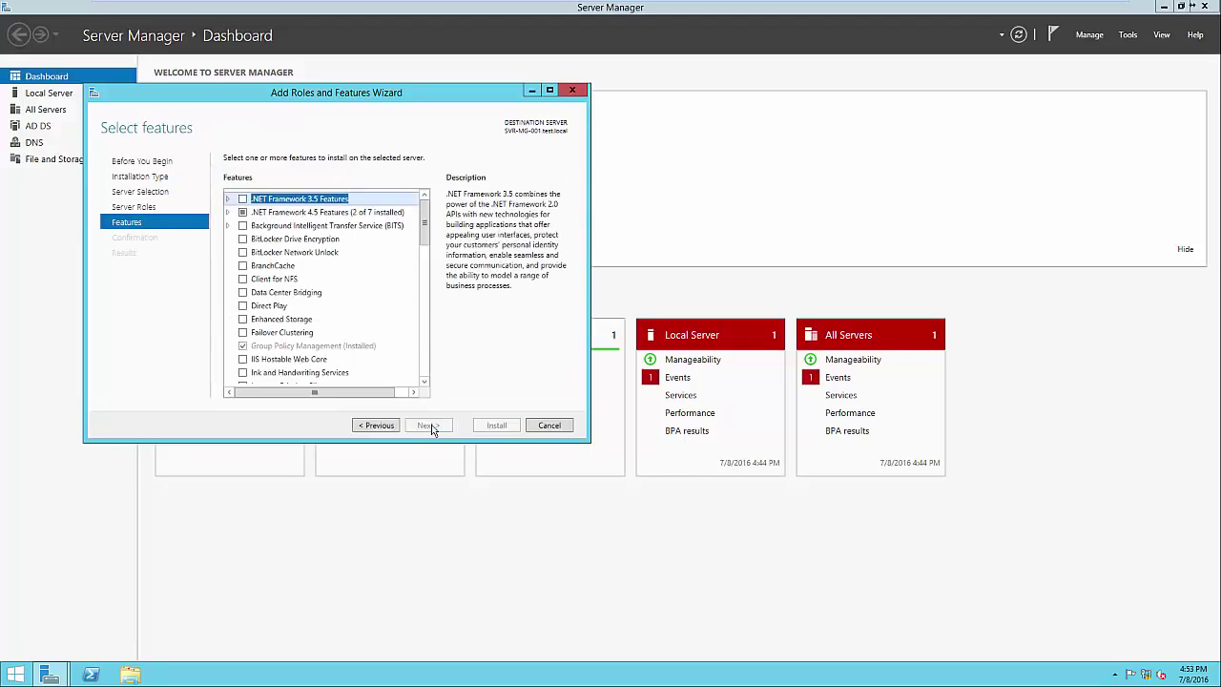
left_click(340, 347)
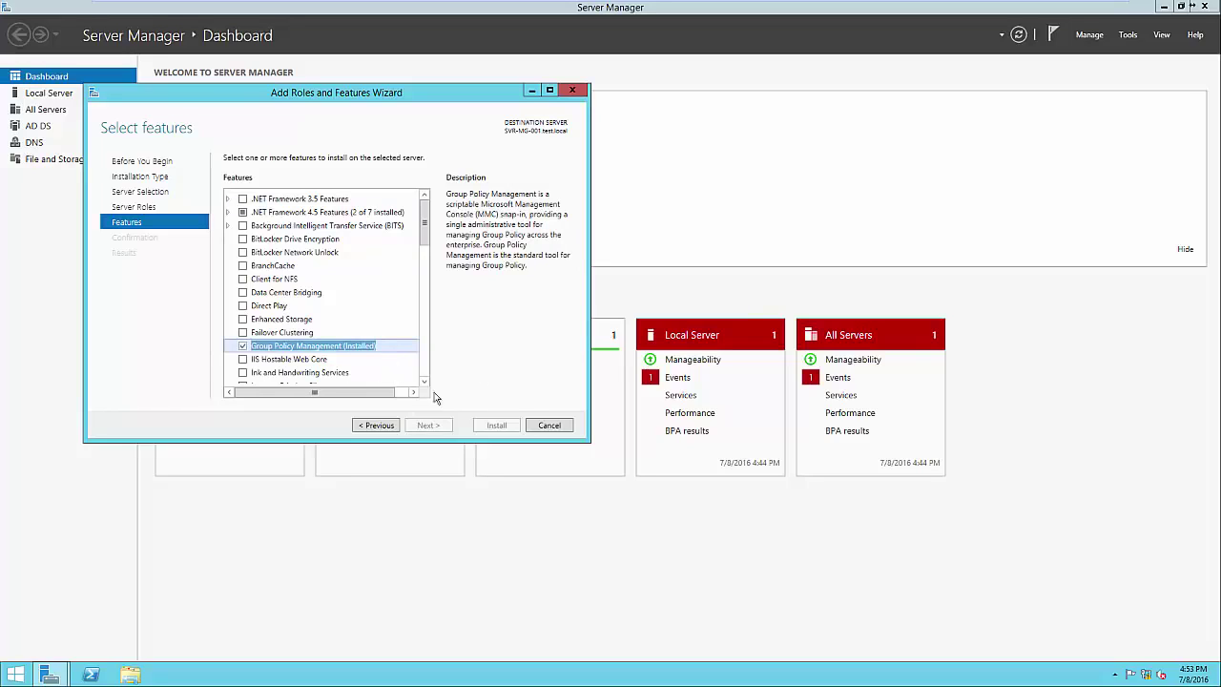
left_click(550, 426)
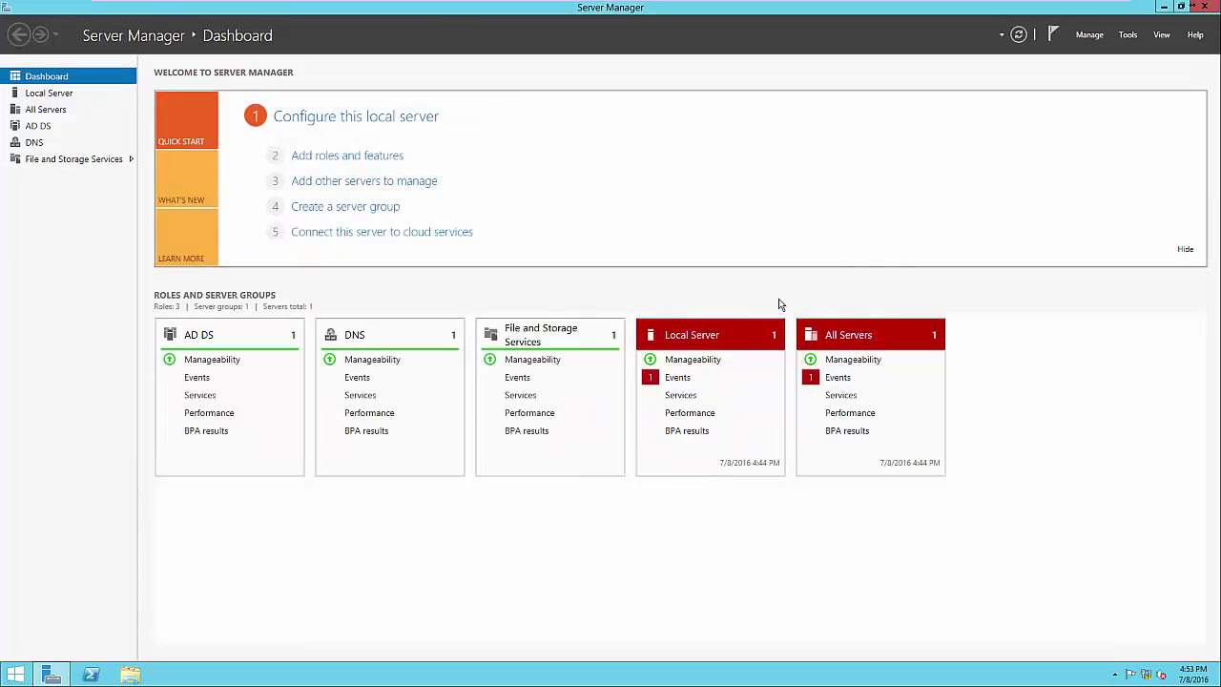
left_click(1129, 36)
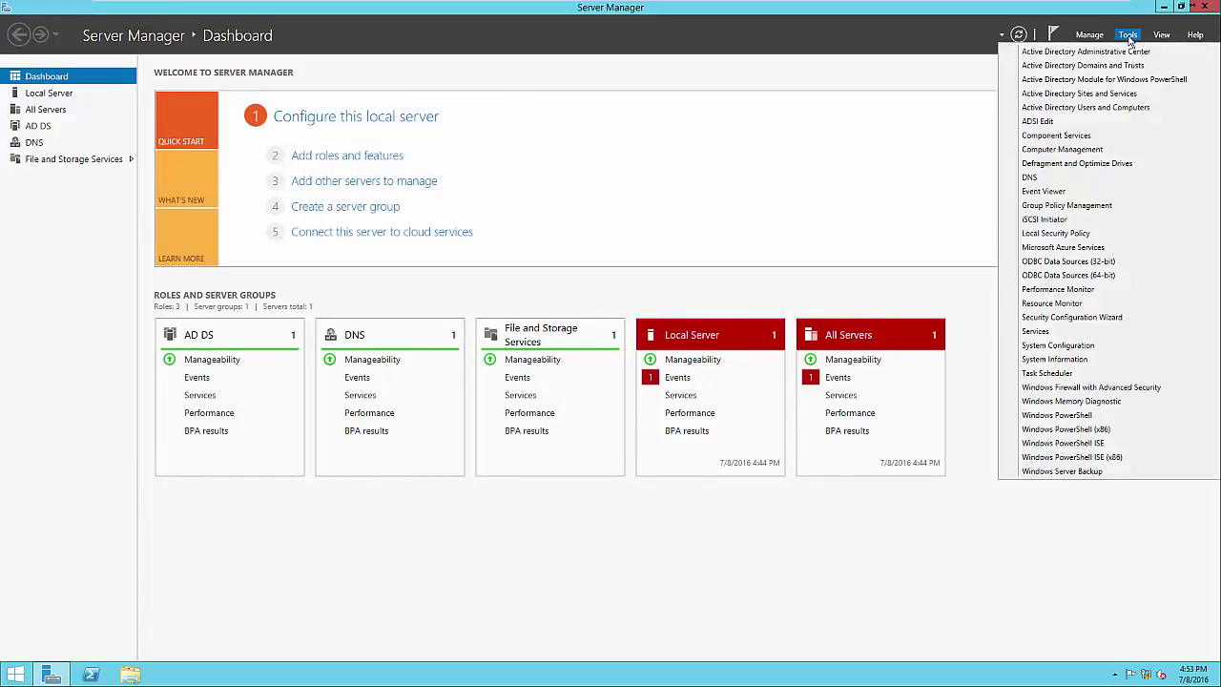
Launch Group Policy Management, expand test.local's domains, and select Headquarters
left_click(1083, 206)
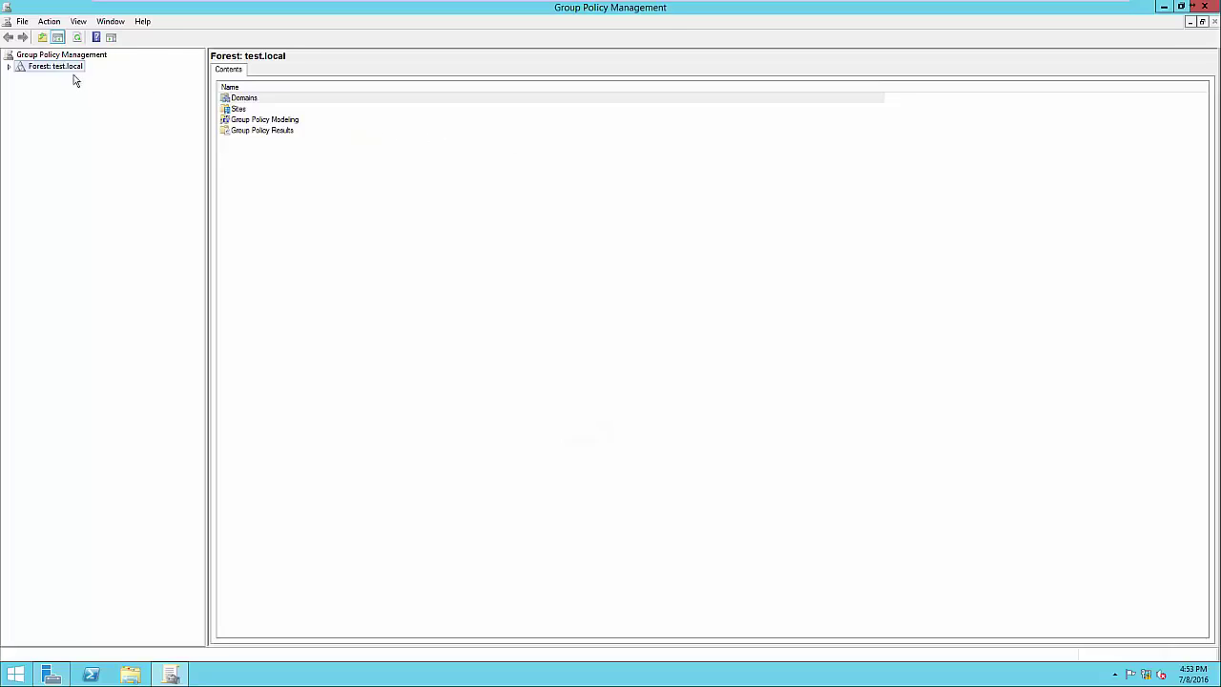
left_click(9, 67)
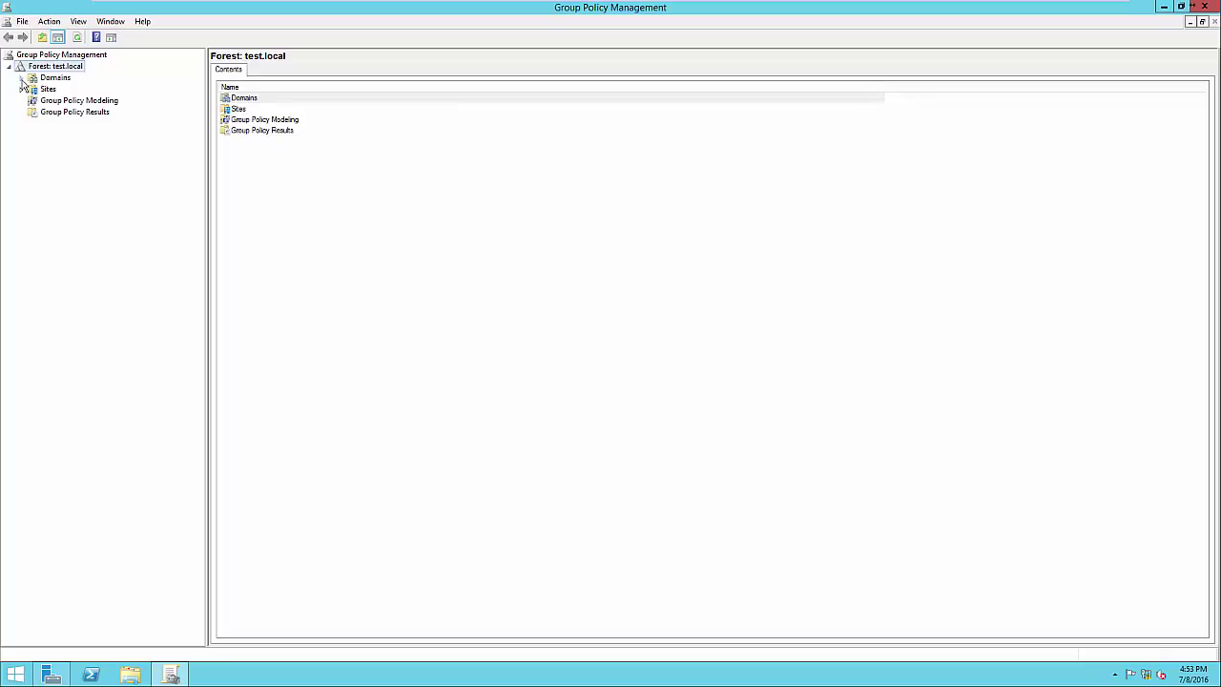
left_click(22, 79)
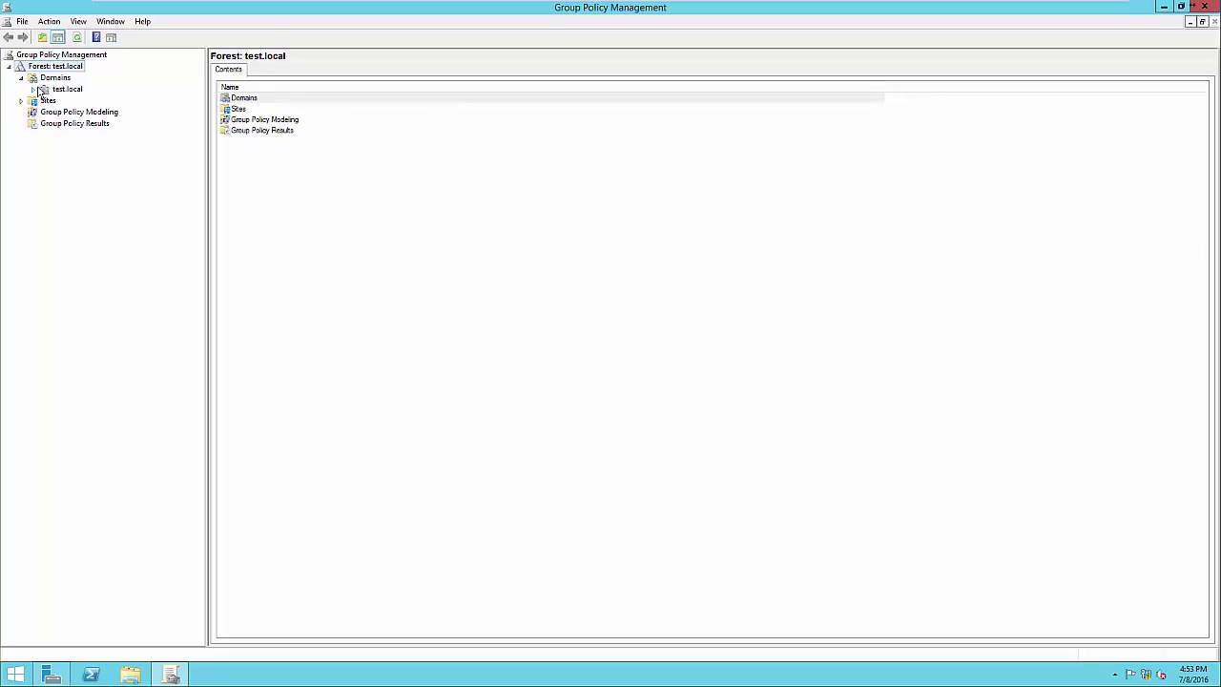
left_click(33, 90)
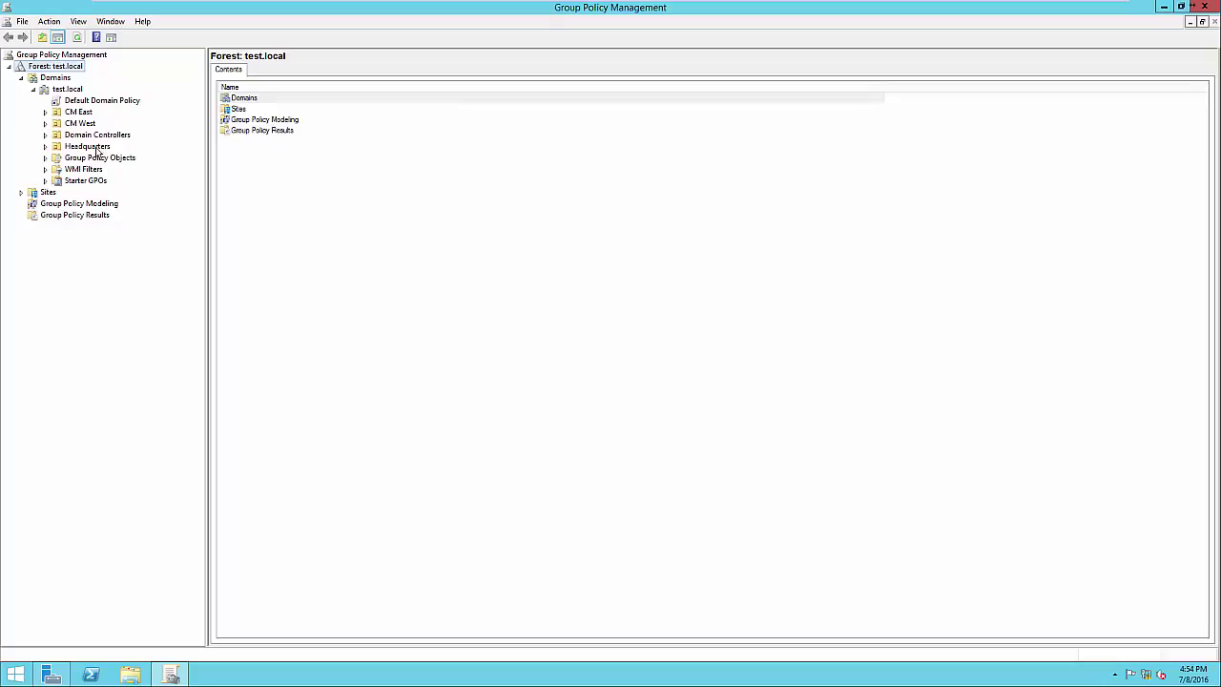
left_click(87, 147)
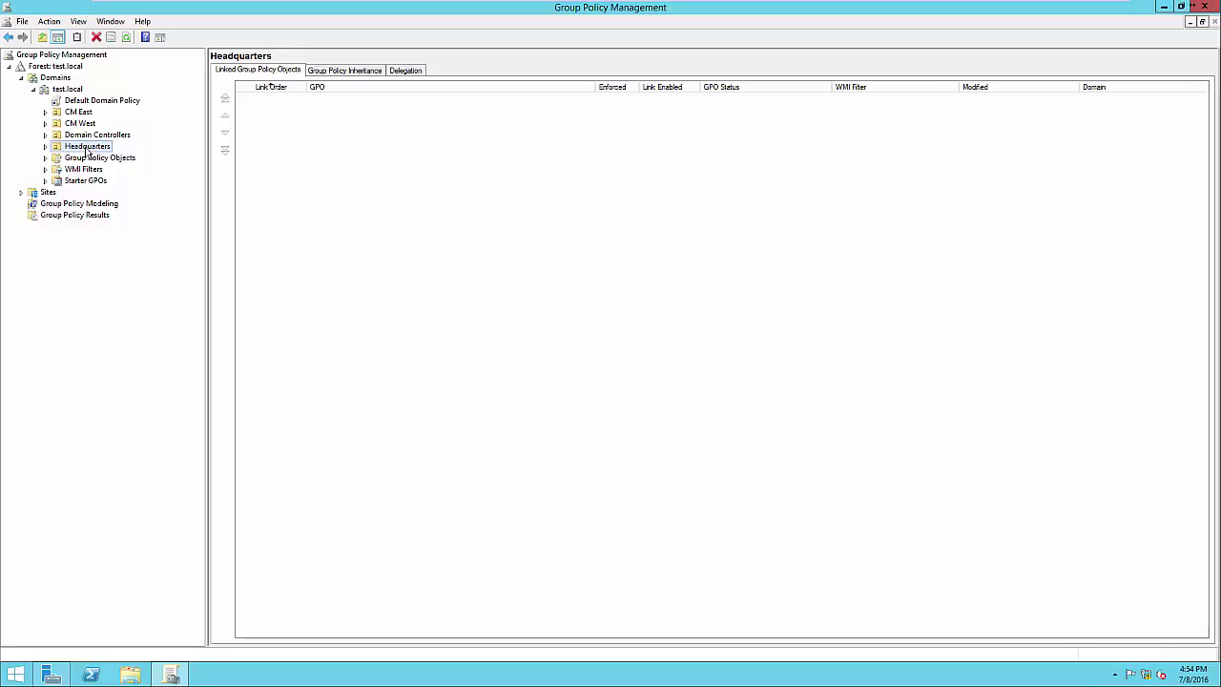
Browse CM West and Headquarters, then select Default Domain Policy to see its test.local link and Authenticated Users scope
left_click(91, 126)
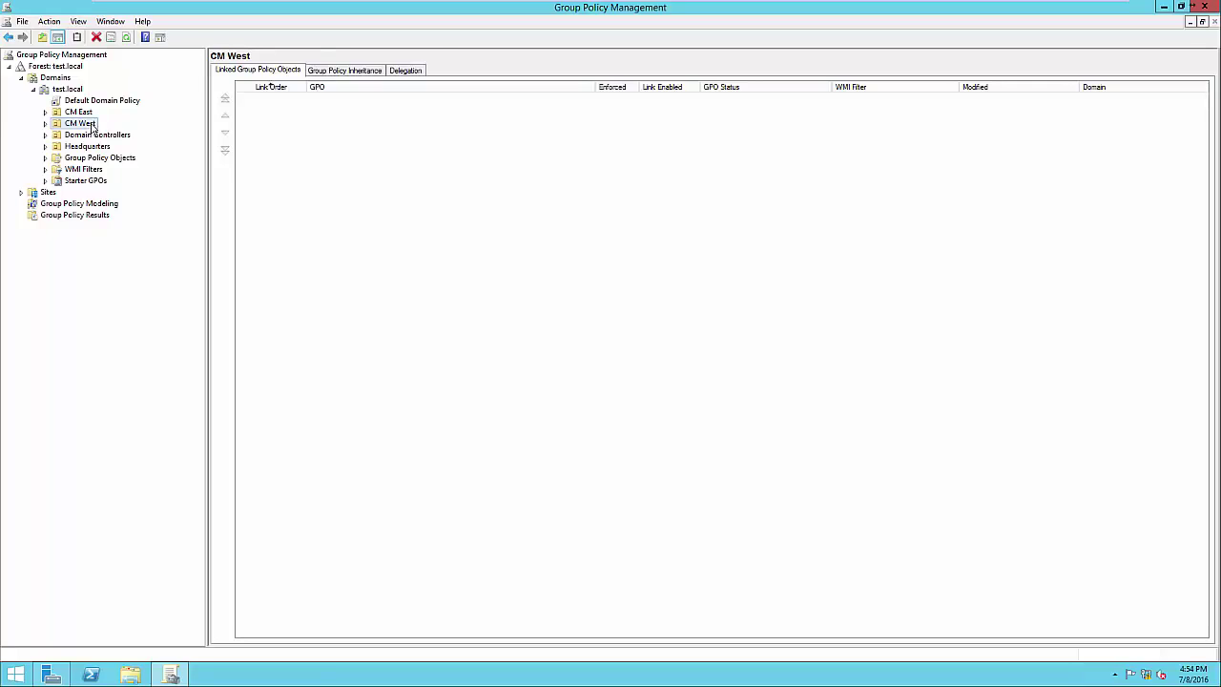
left_click(83, 148)
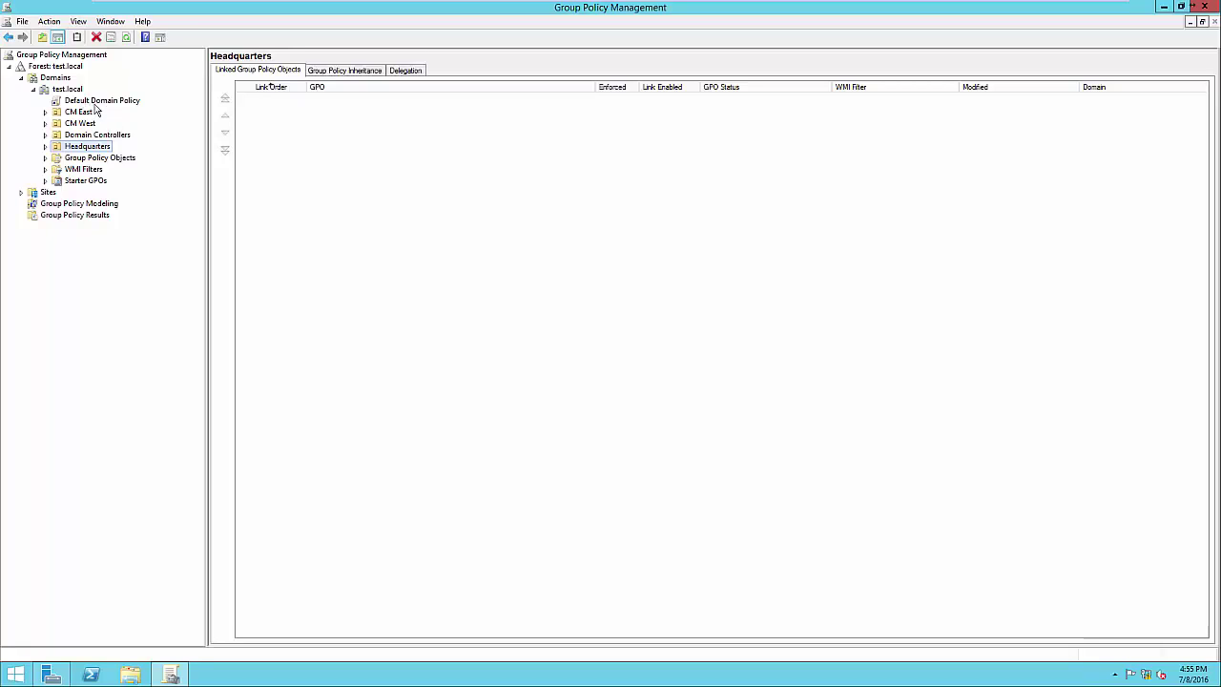
left_click(84, 101)
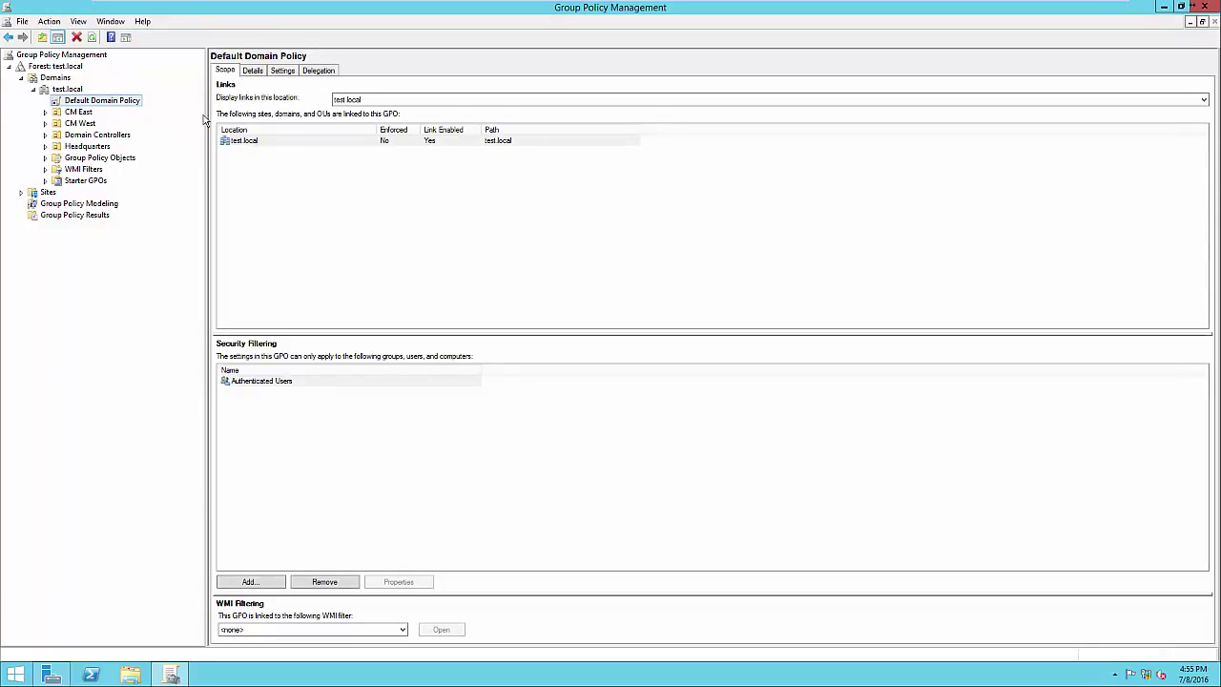
Show the Default Domain Policy settings report, dismissing the Internet Explorer blocked-content warning
left_click(283, 77)
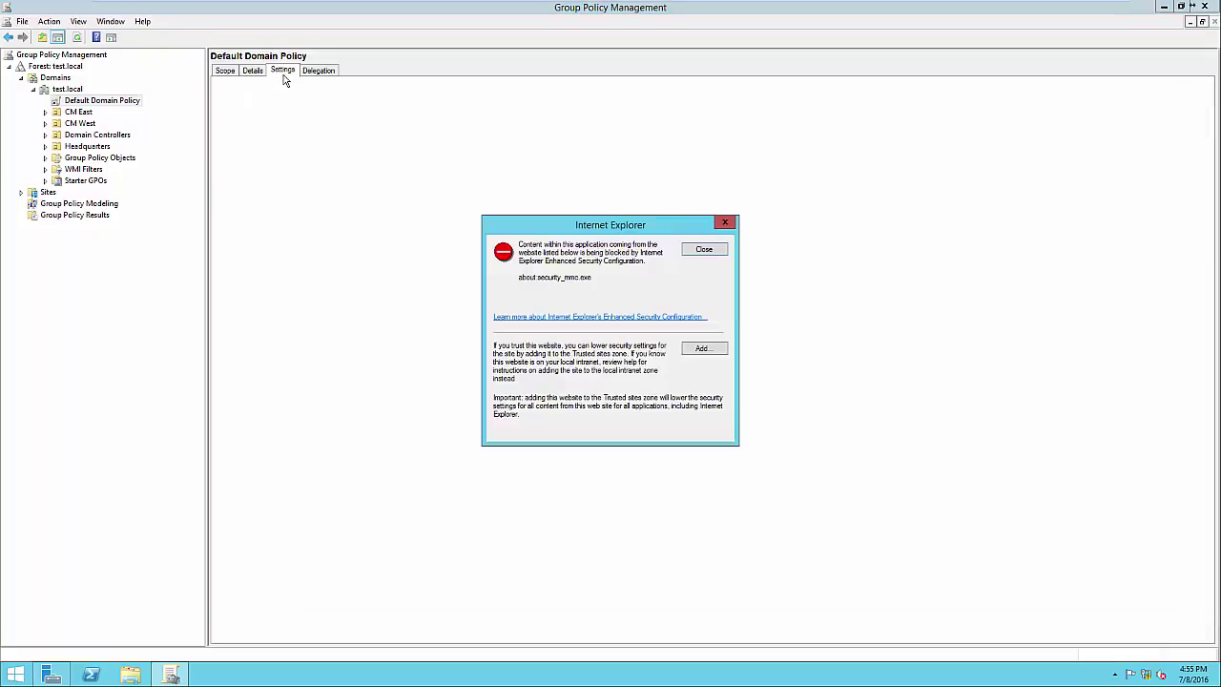
left_click(705, 250)
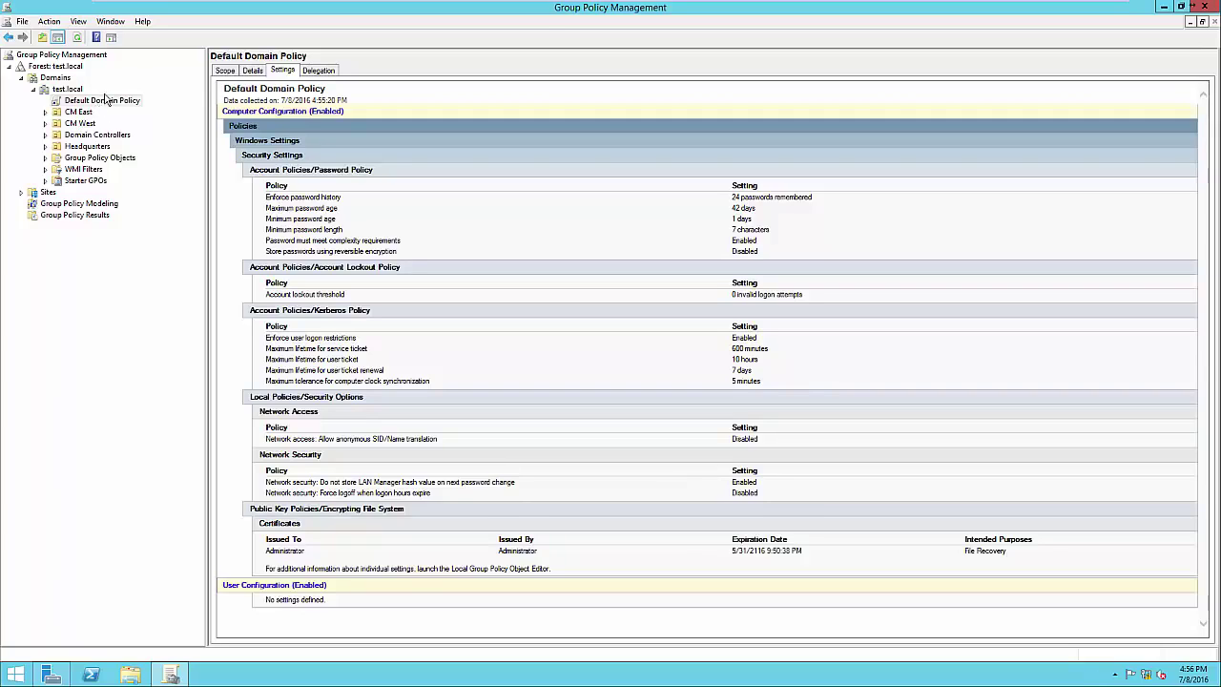
Edit the Default Domain Policy, position the editor window, and expand Computer and User Configuration
right_click(95, 105)
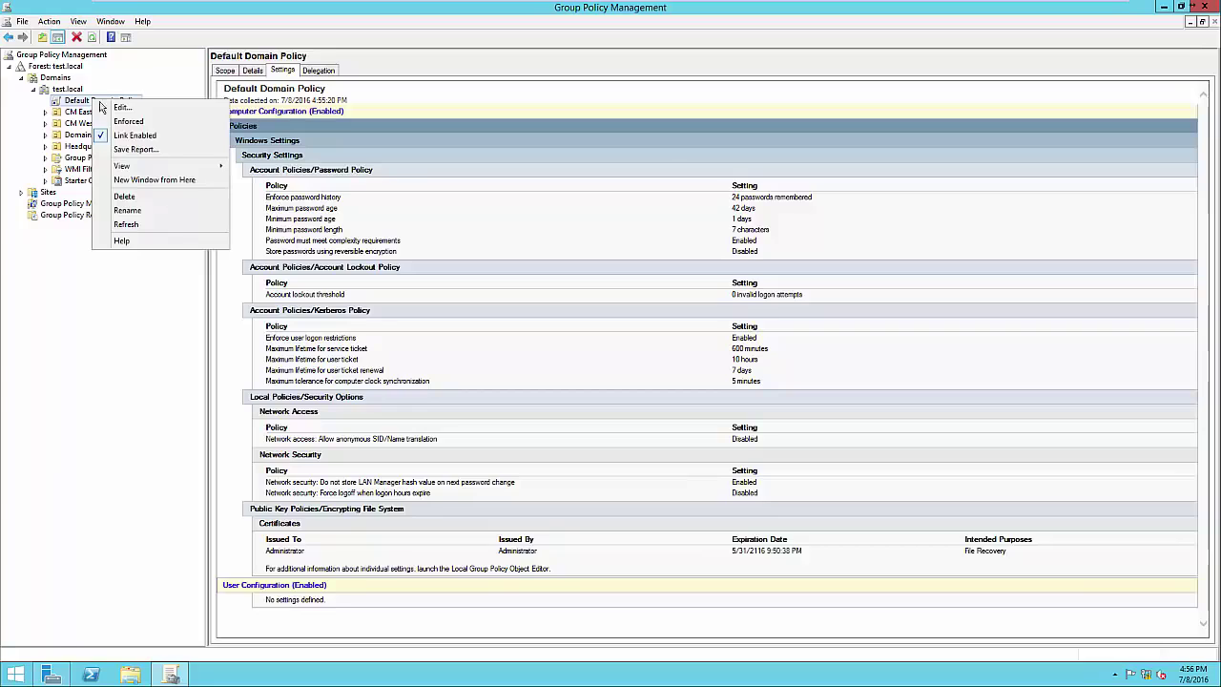
left_click(109, 112)
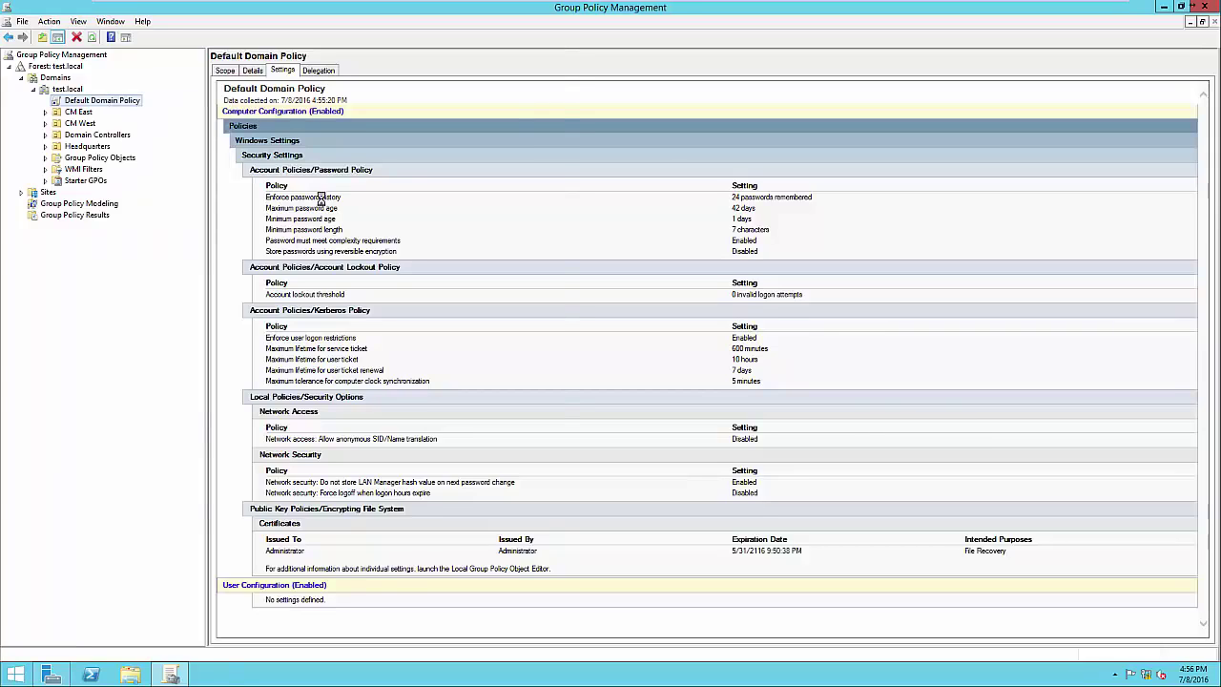
left_click_drag(321, 61, 644, 104)
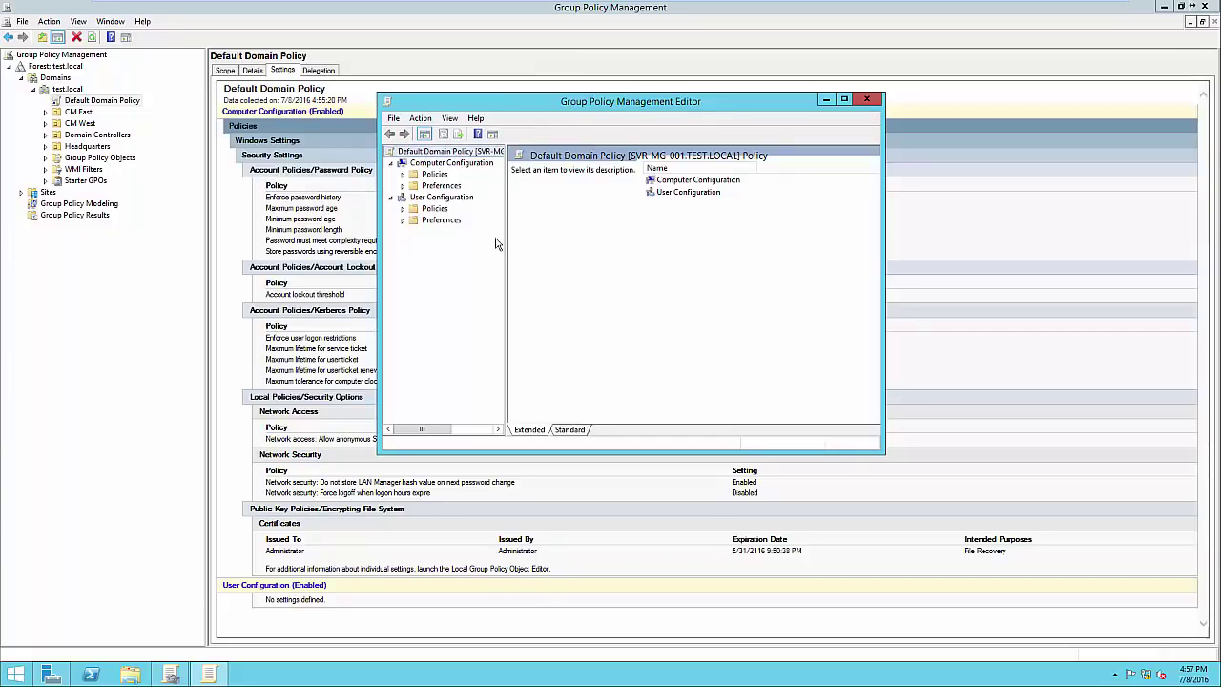
left_click_drag(507, 232, 532, 221)
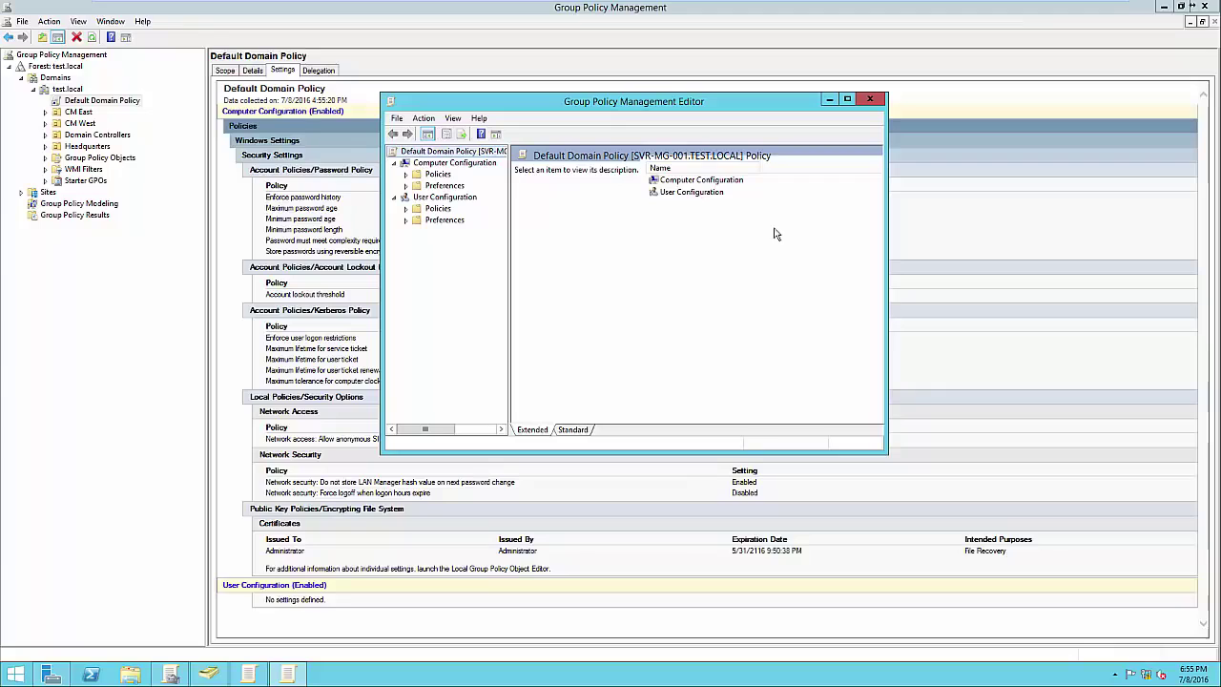
left_click_drag(638, 106, 919, 138)
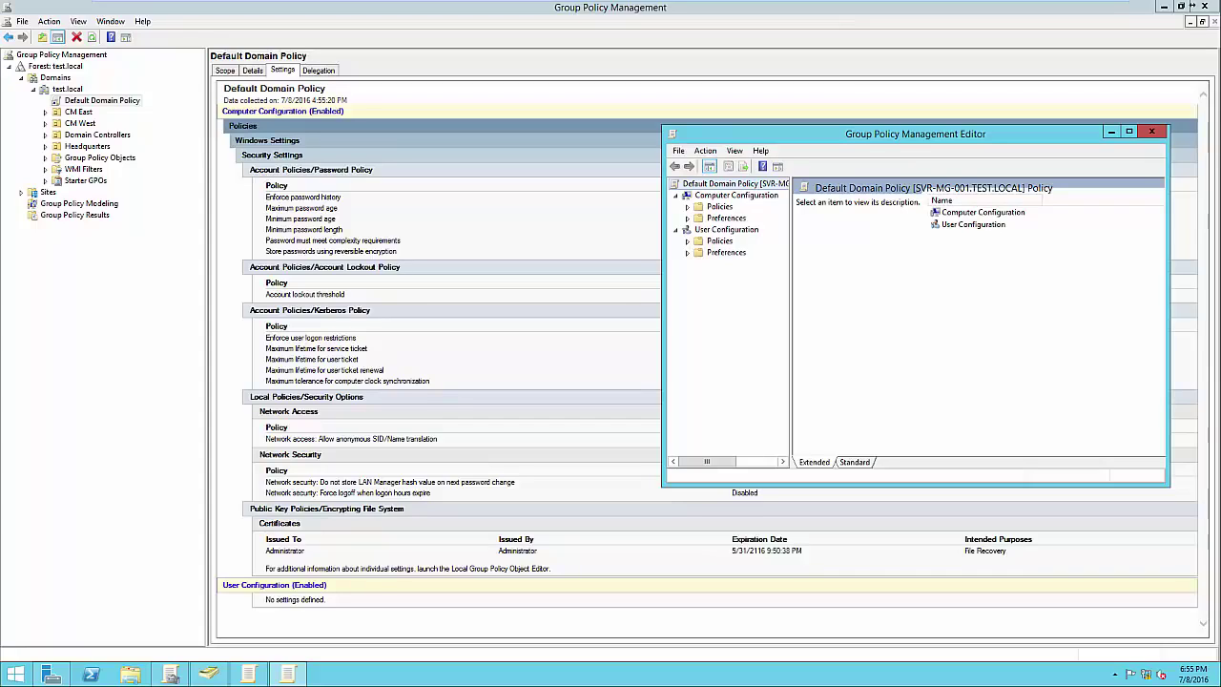
left_click_drag(962, 133, 945, 131)
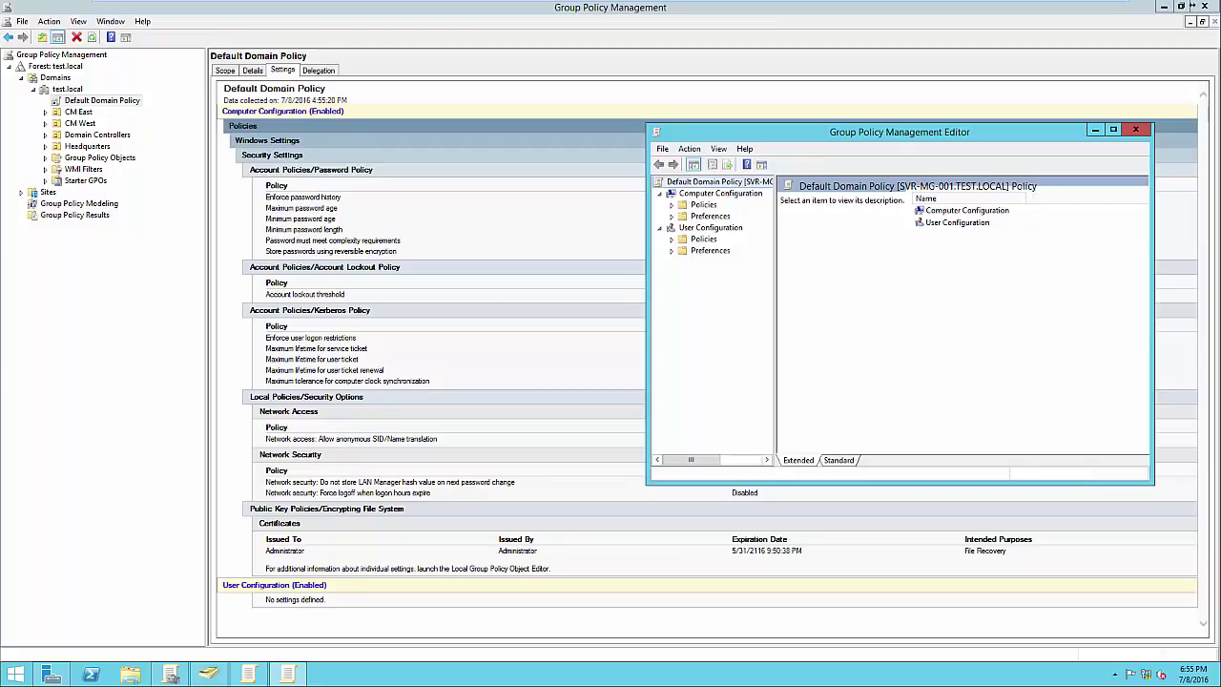
left_click(720, 193)
left_click(710, 228)
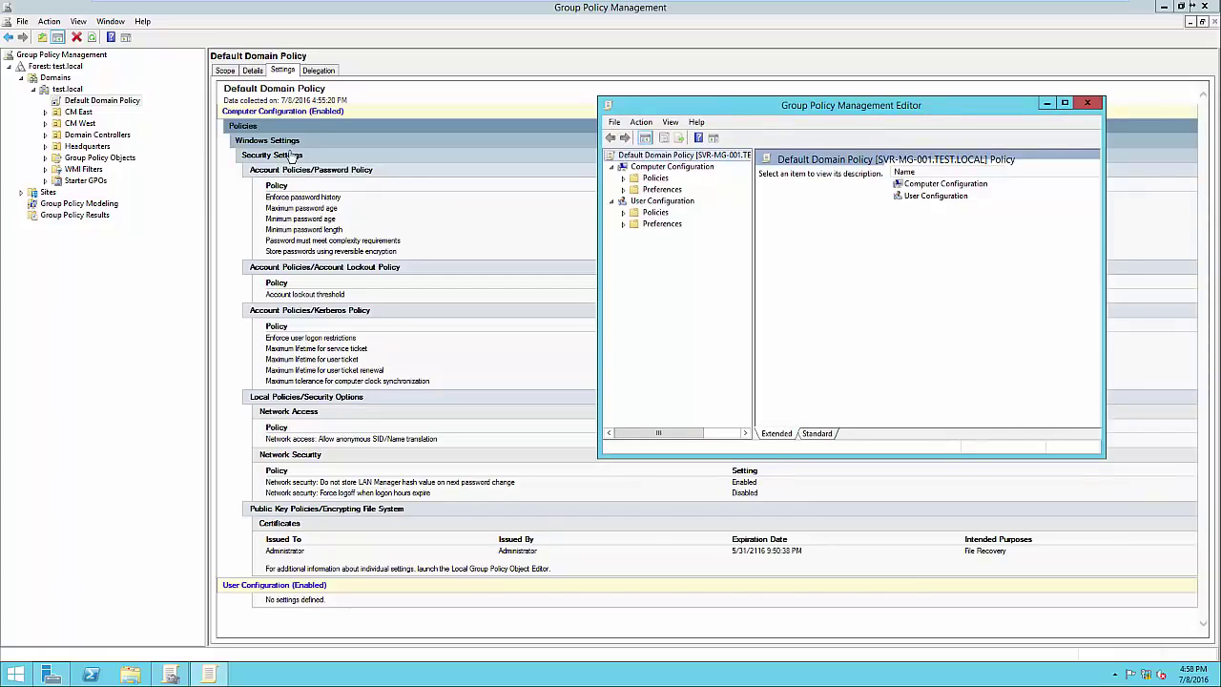
Navigate to Account Policies > Password Policy and move the editor window down beside the report
left_click(624, 178)
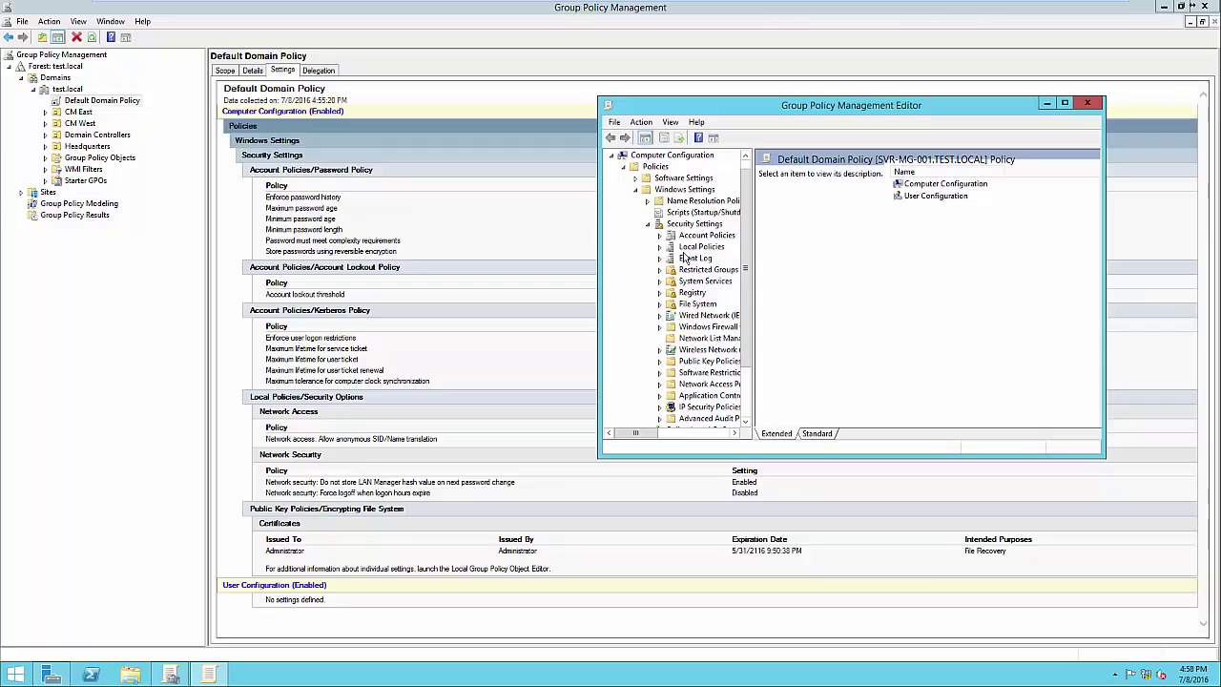
left_click(659, 235)
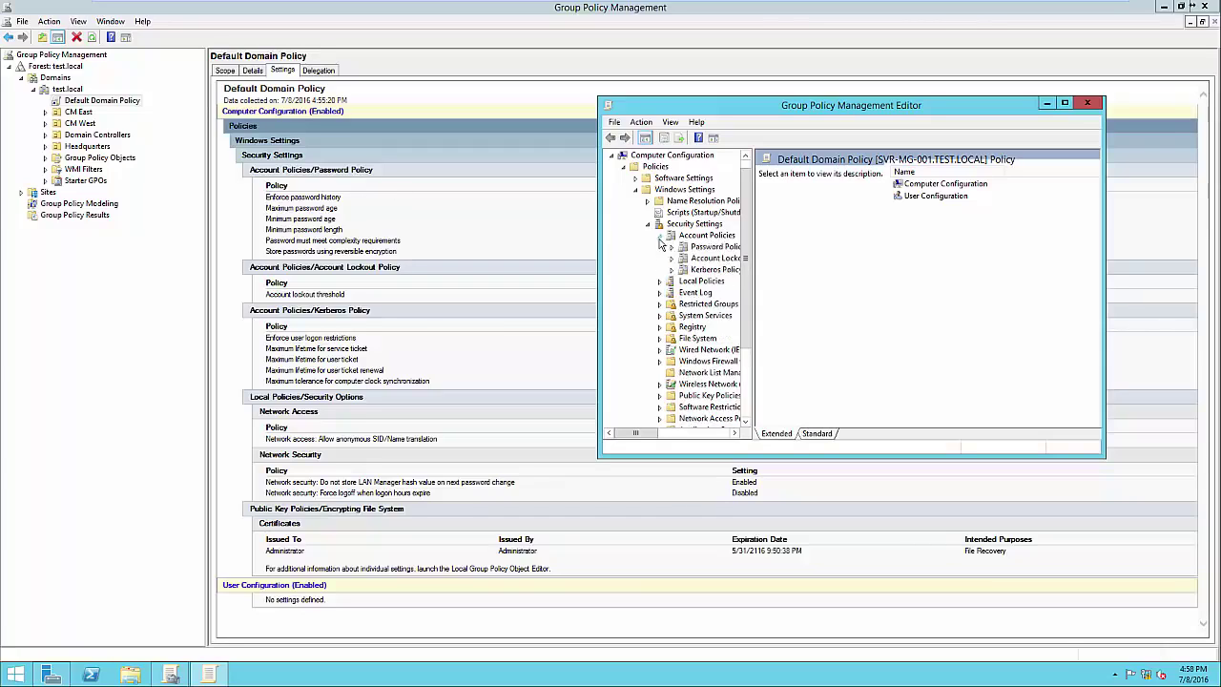
left_click(715, 247)
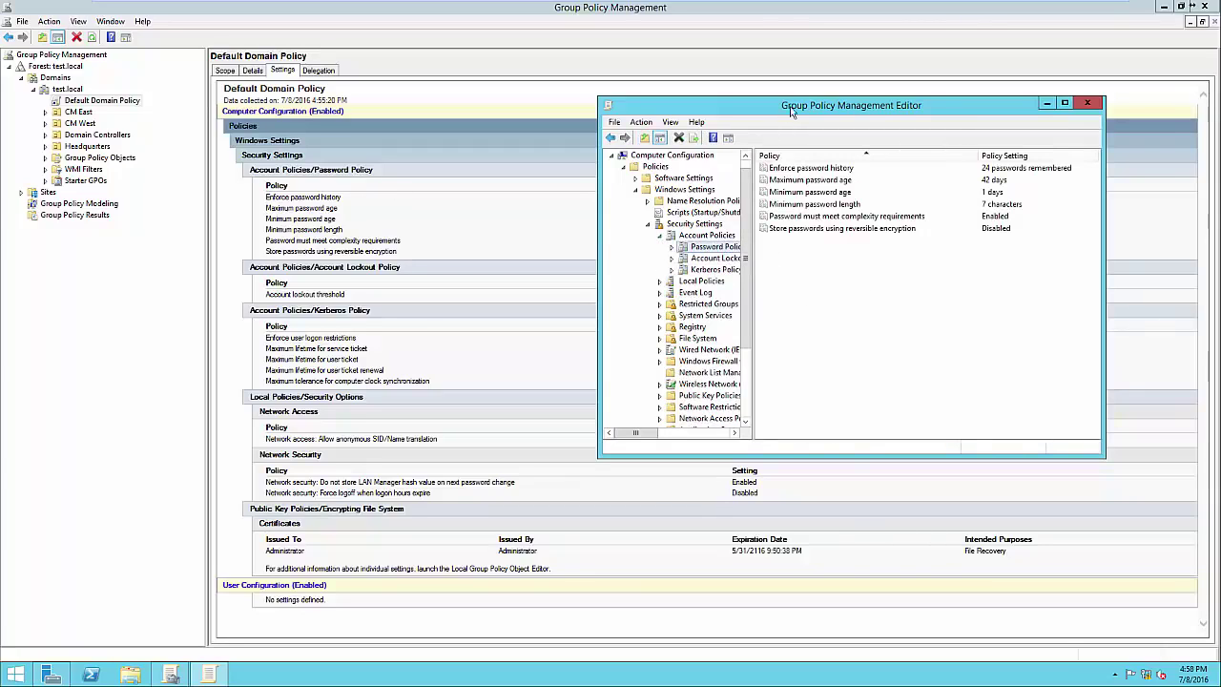
left_click_drag(794, 112, 685, 199)
left_click_drag(801, 199, 799, 292)
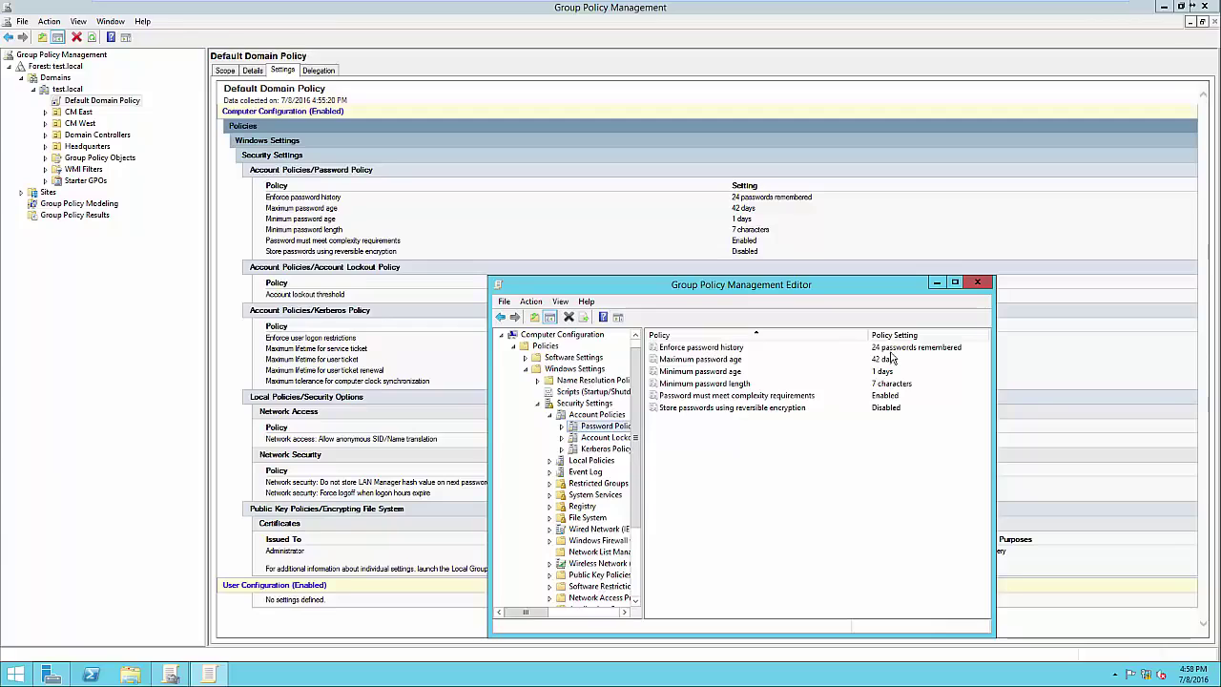
Change Enforce password history from 24 to 12 passwords remembered after reading its explanation
double_click(710, 350)
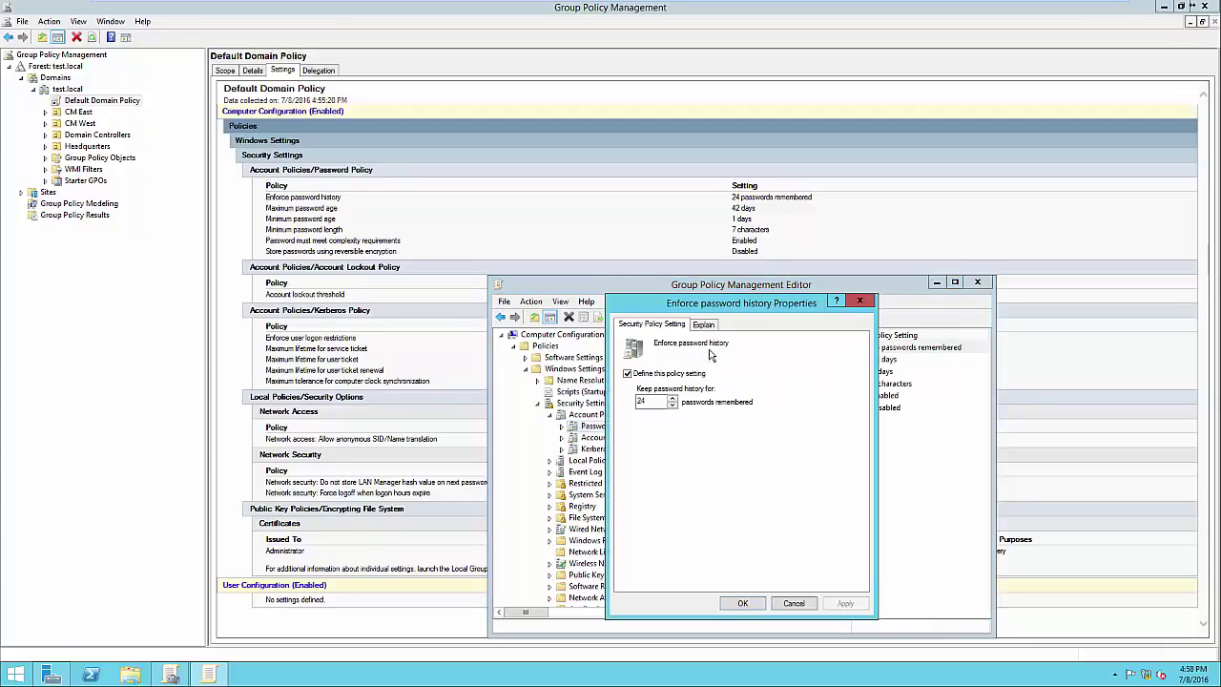
left_click_drag(754, 309, 759, 241)
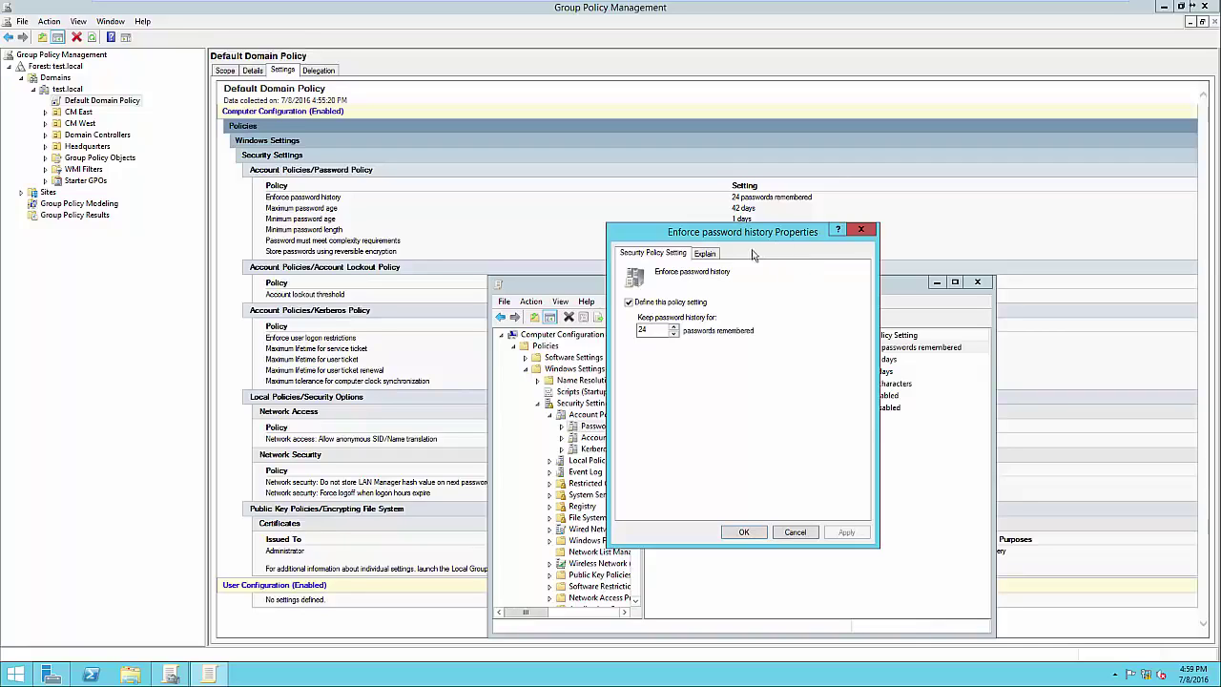
left_click(706, 255)
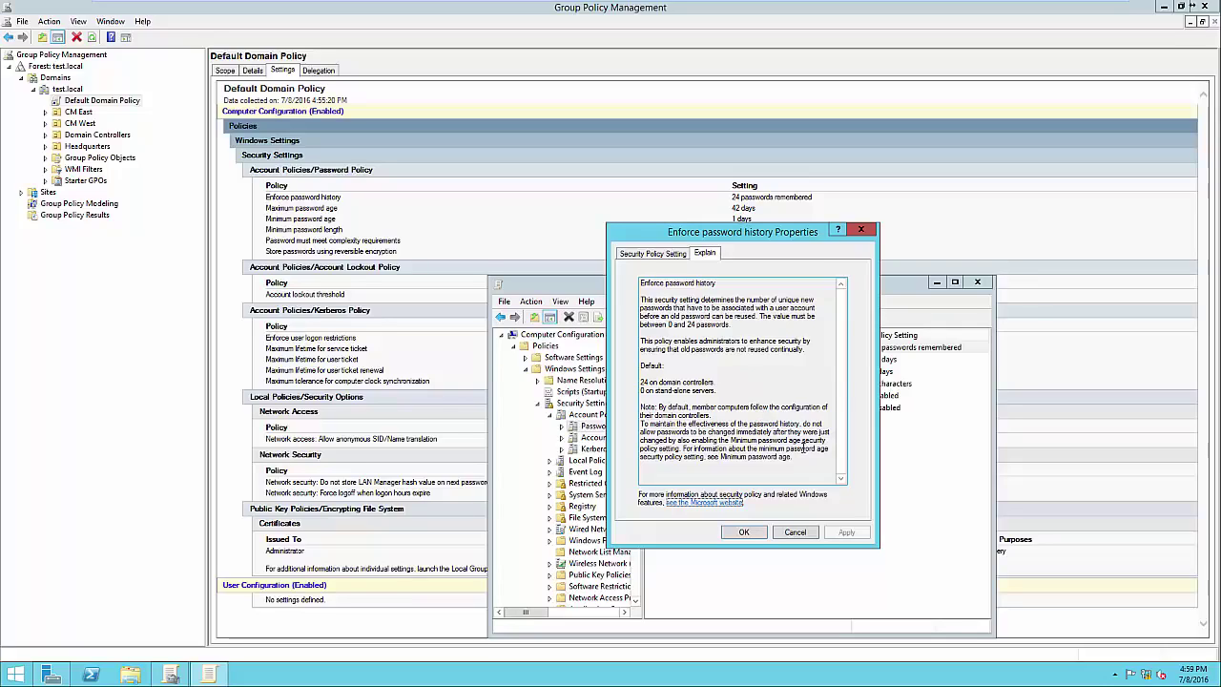
left_click(651, 254)
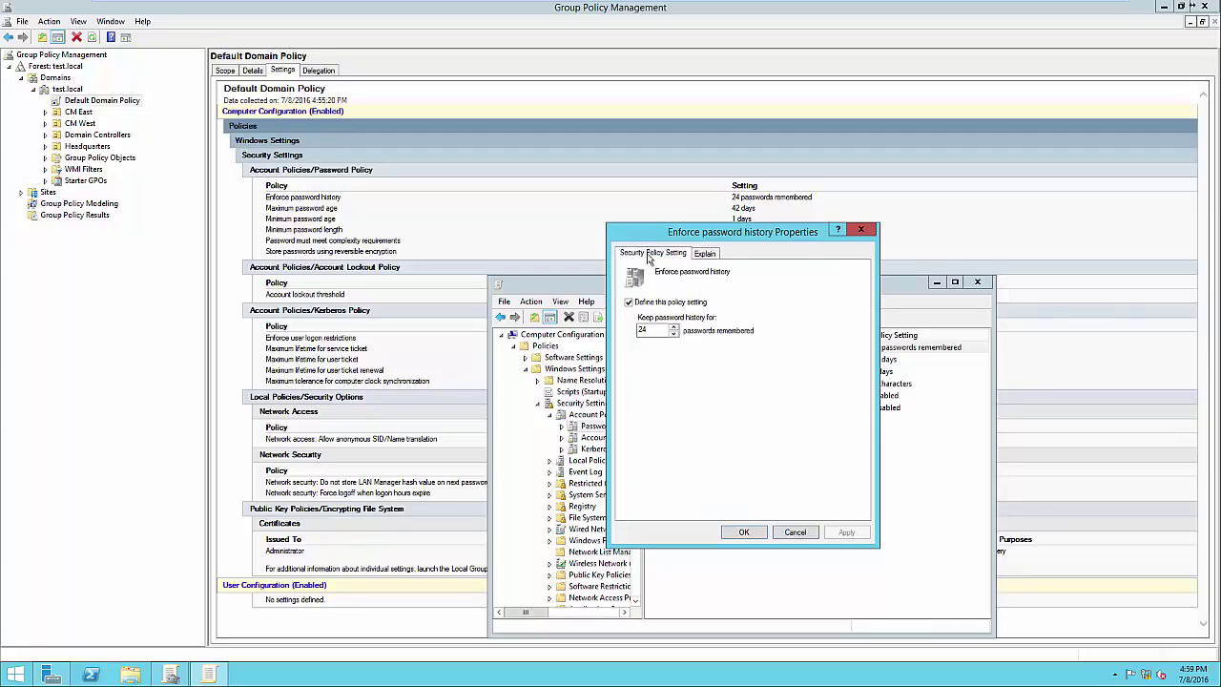
left_click_drag(678, 235, 890, 221)
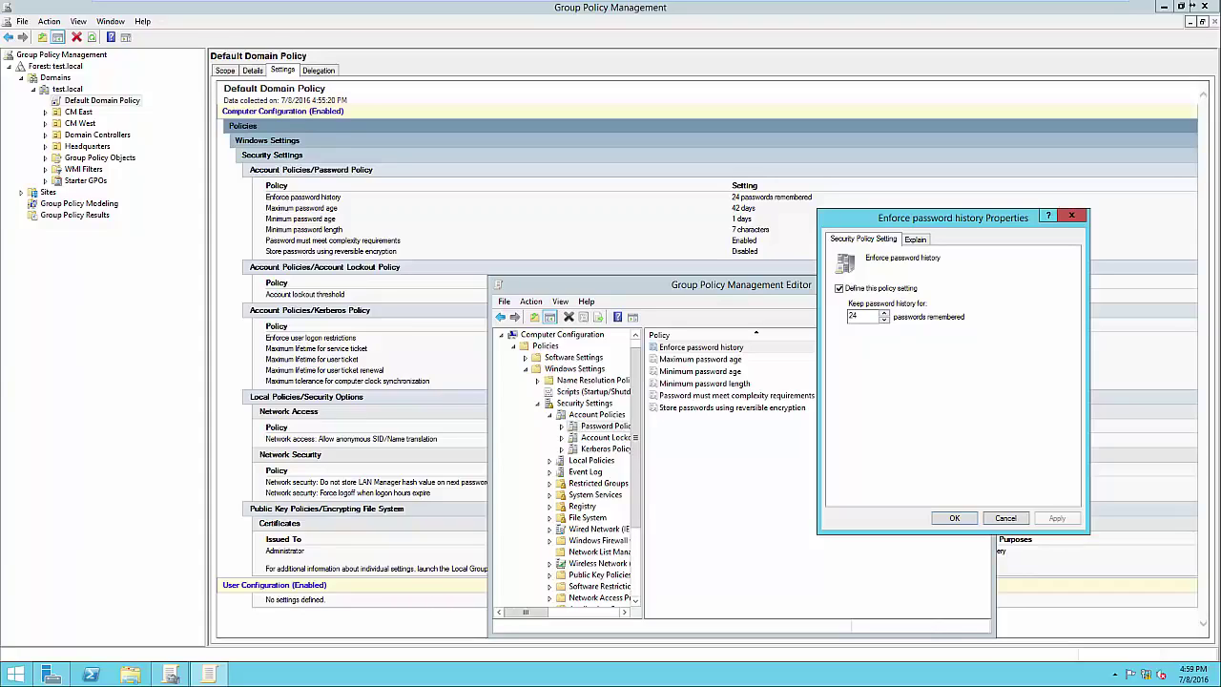
double_click(854, 316)
type("12")
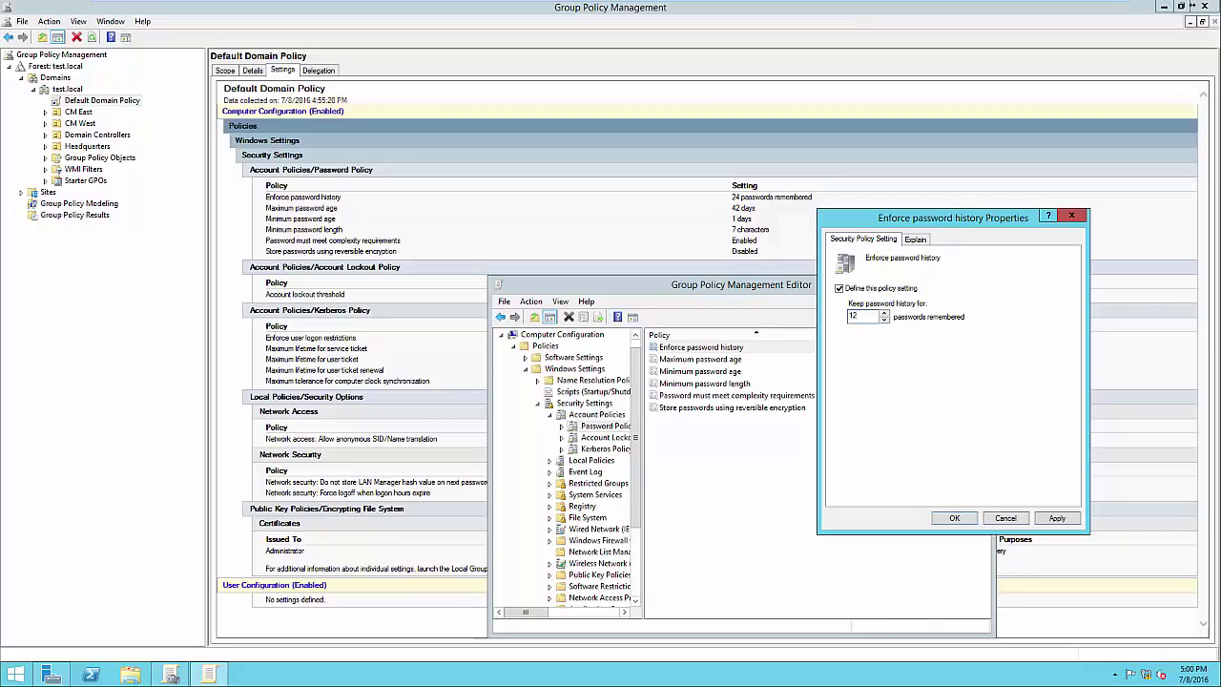
key("Return")
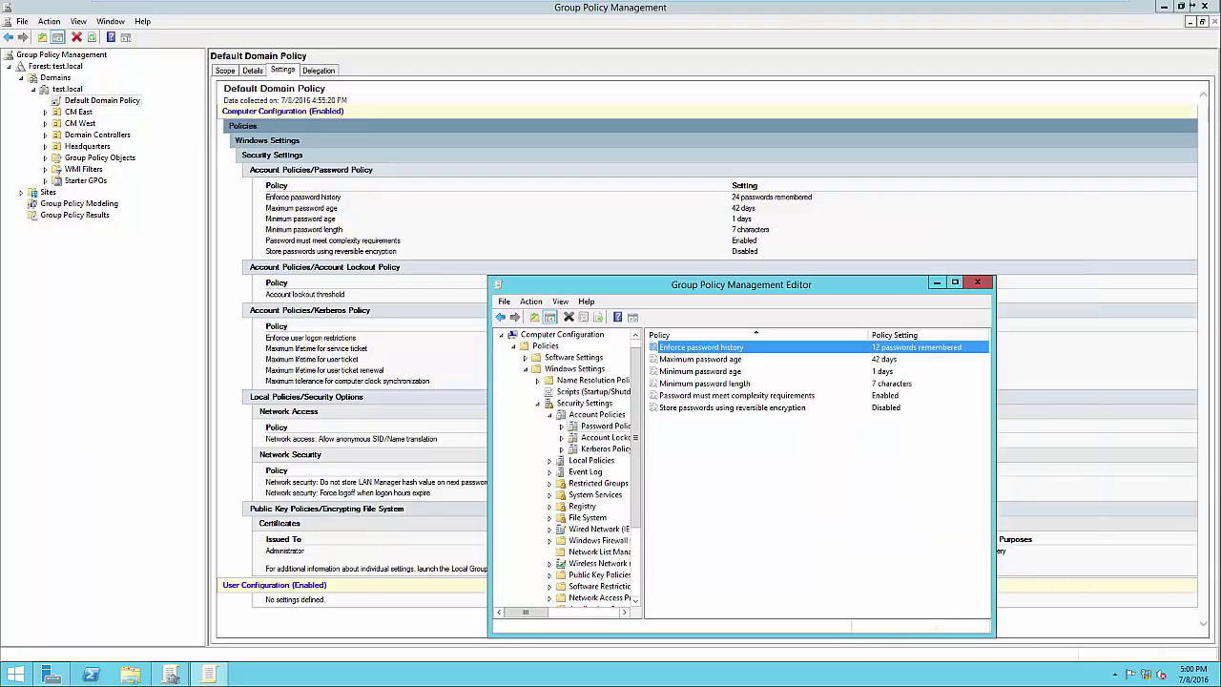
Change Maximum password age from 42 to 21 days, apply and close
double_click(700, 359)
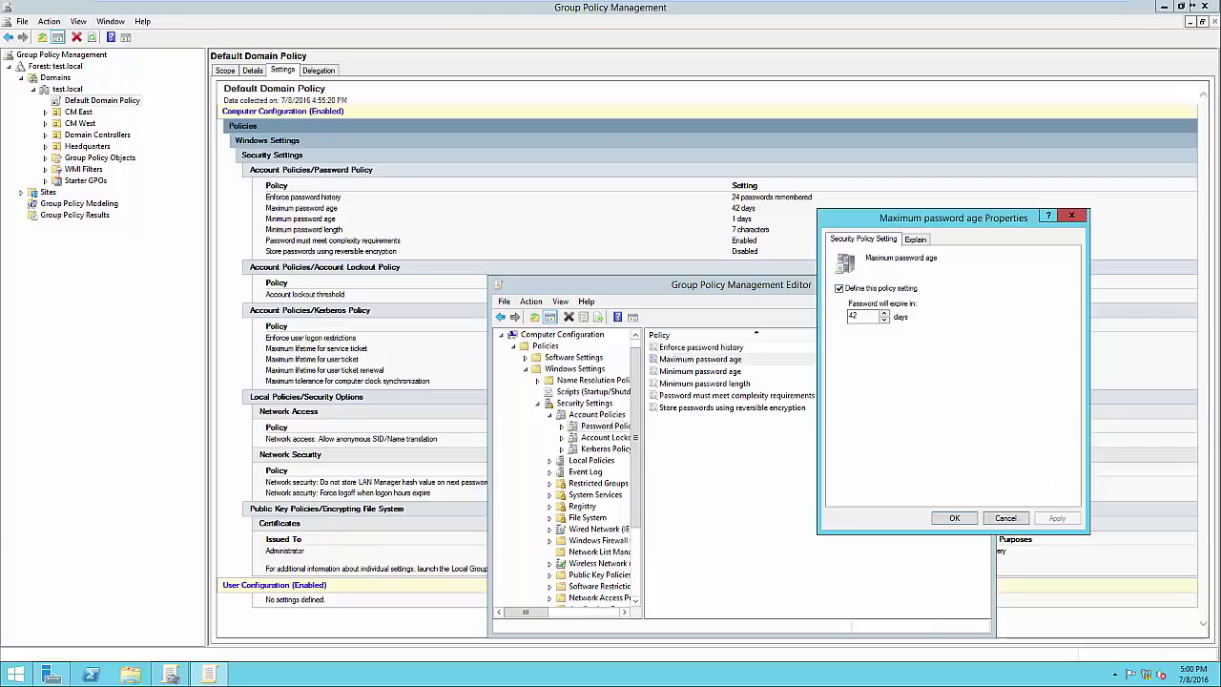
left_click(916, 239)
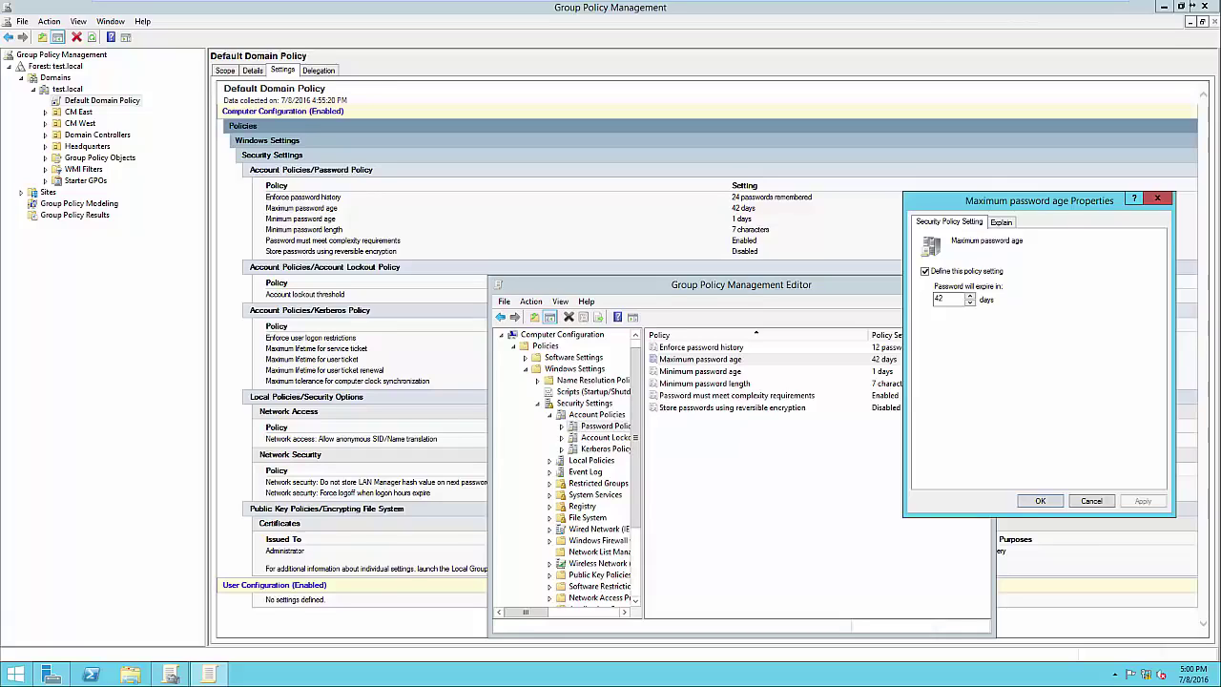
left_click(944, 299)
double_click(940, 300)
type("21")
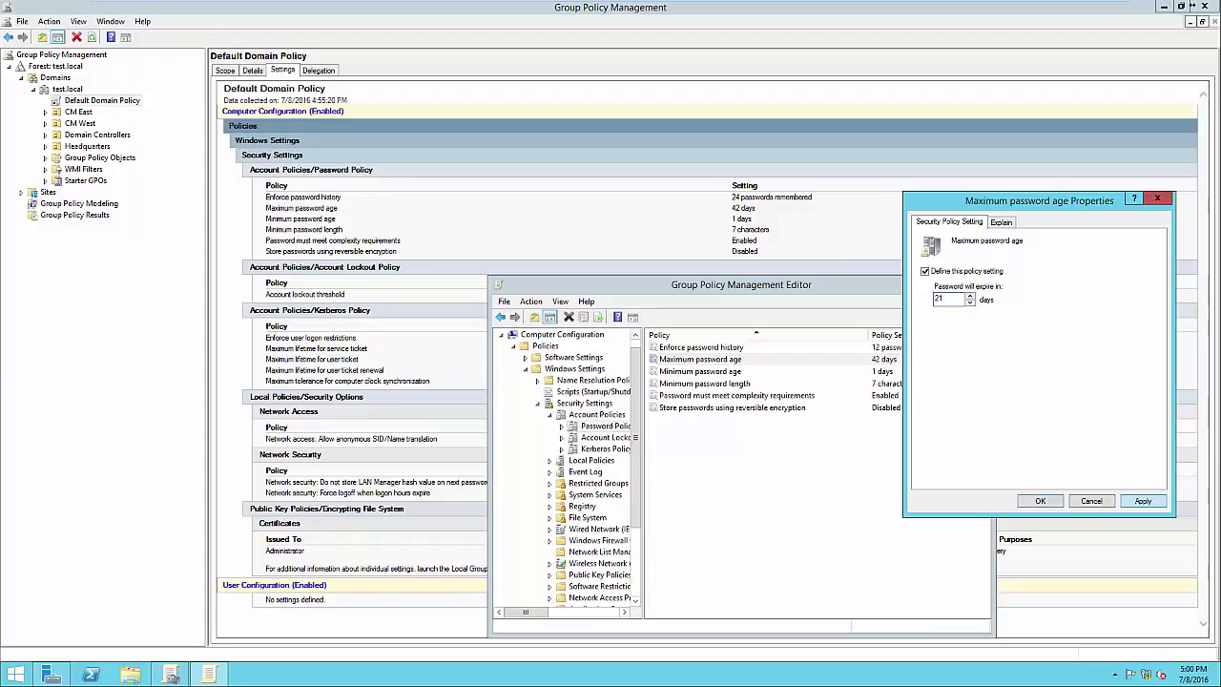
left_click(1143, 501)
key("Return")
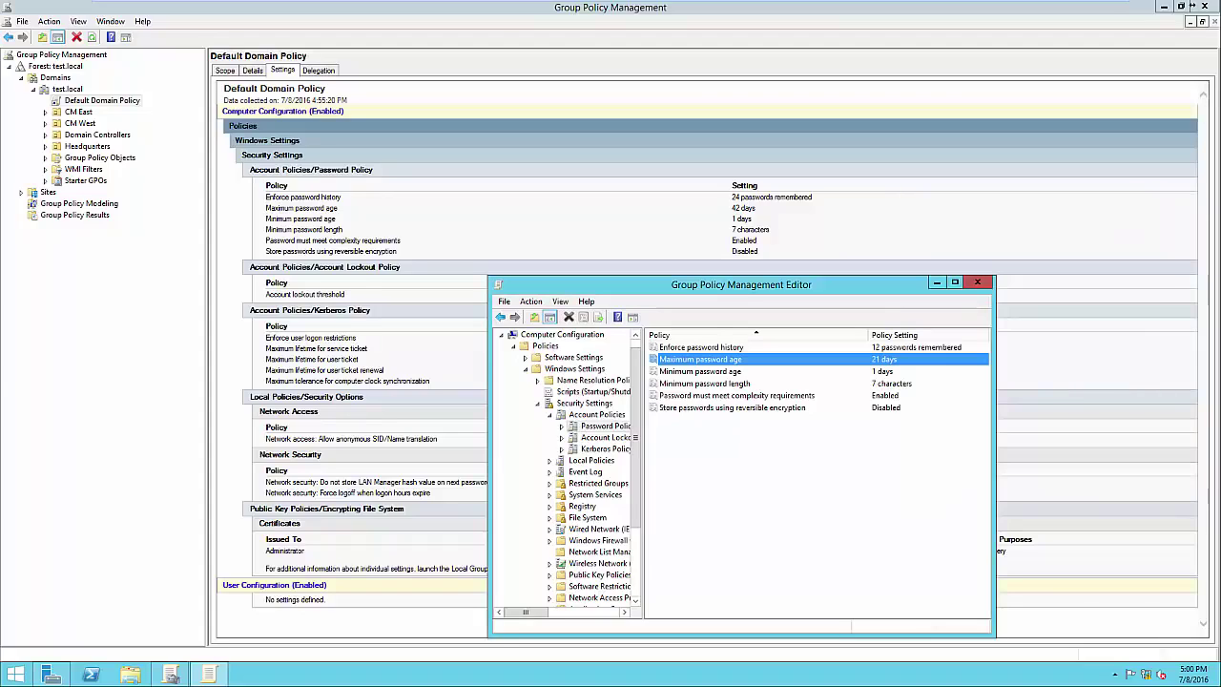
key("Down")
key("Return")
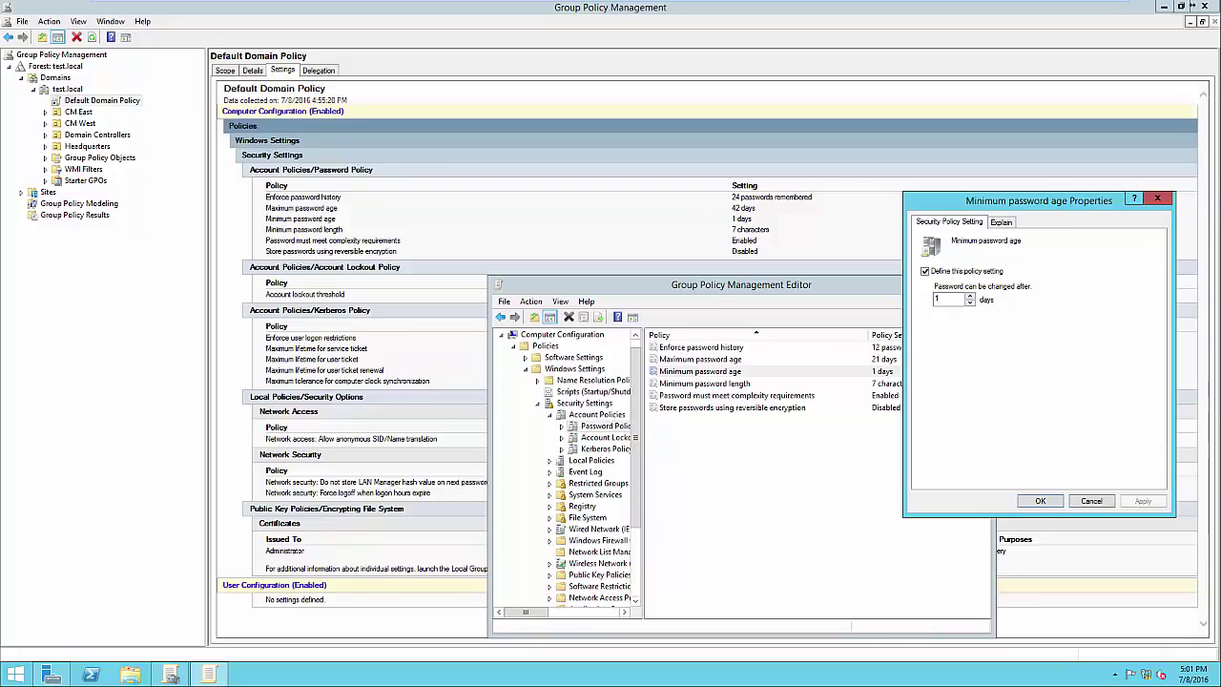
key("Escape")
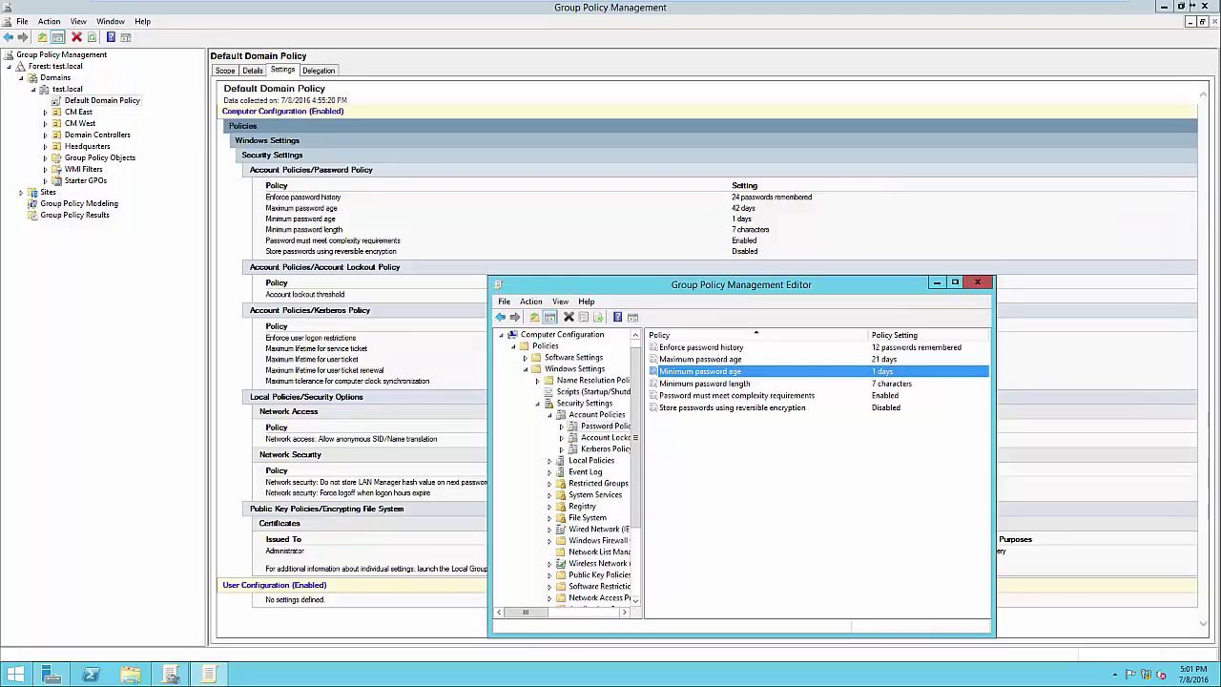
key("Down")
key("Return")
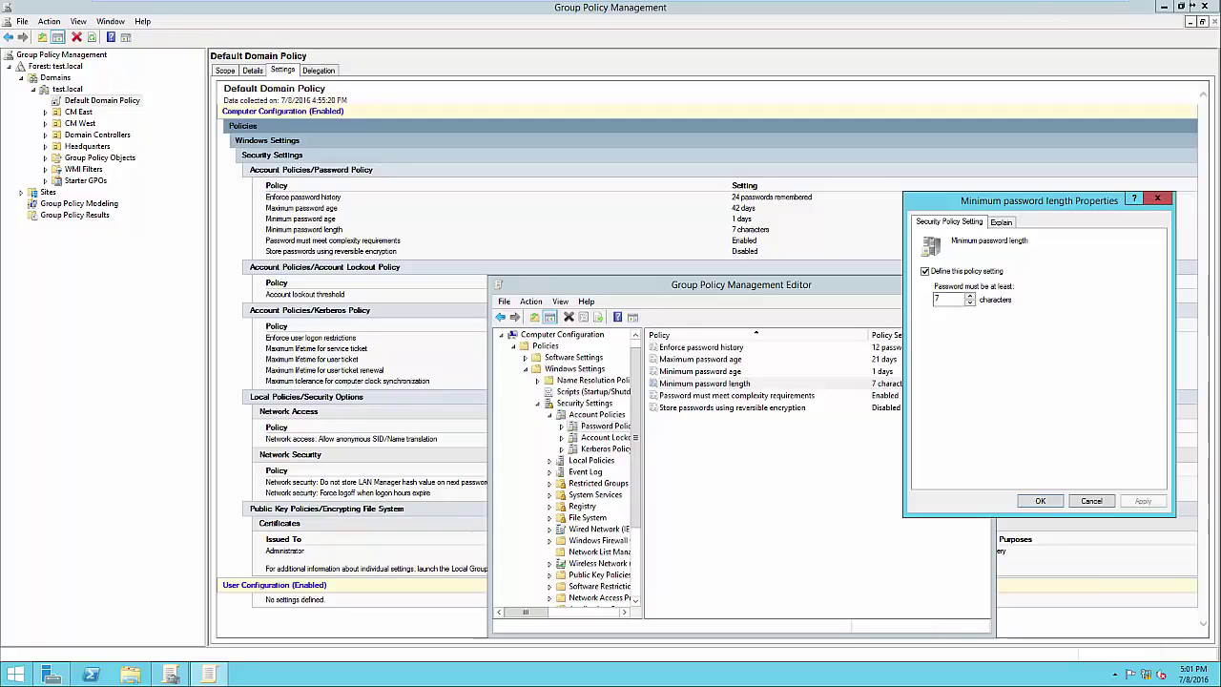
left_click(1040, 501)
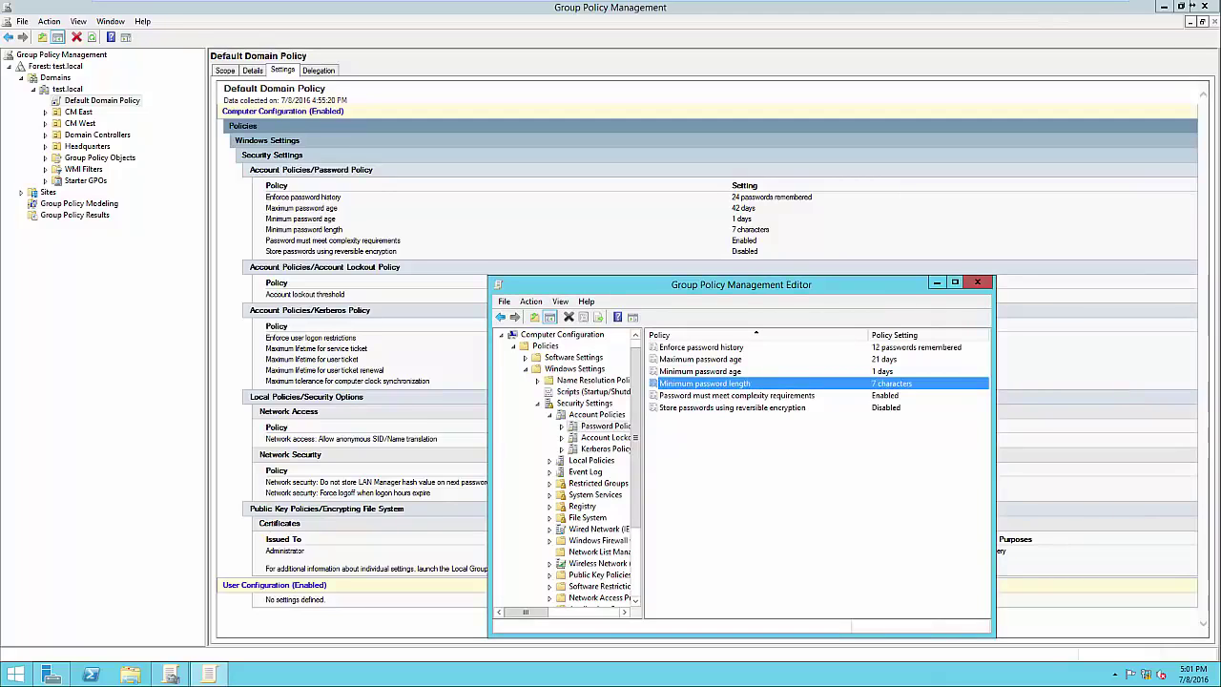
double_click(736, 396)
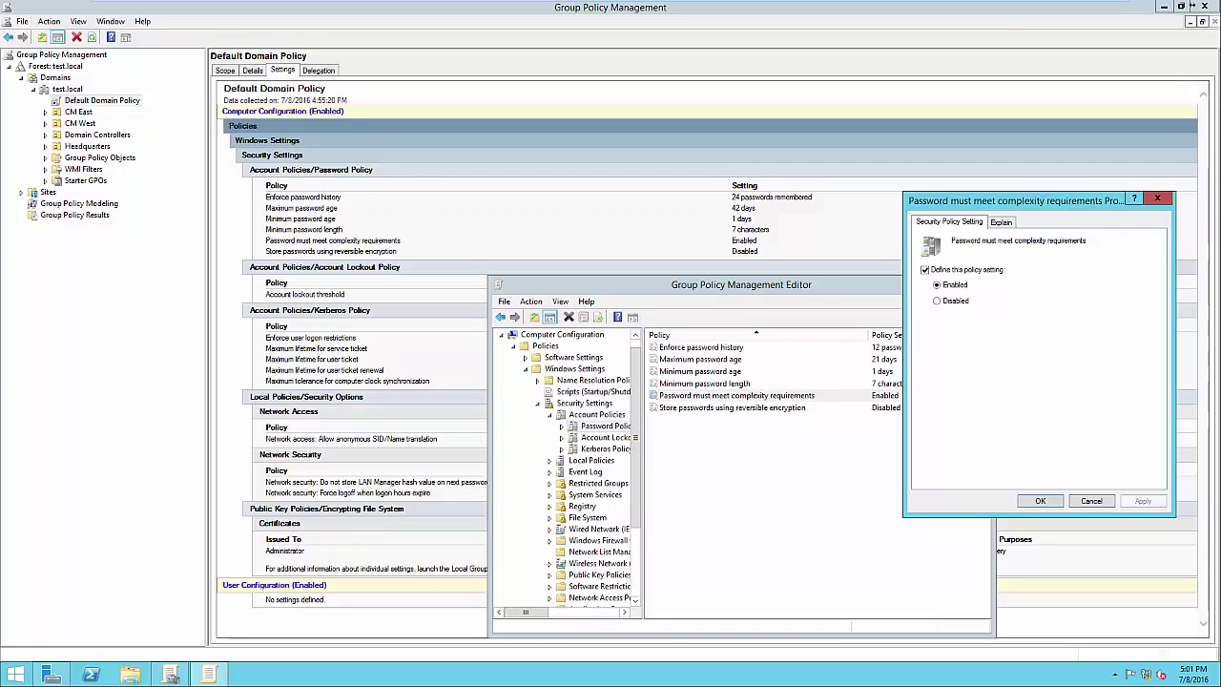
left_click(1001, 222)
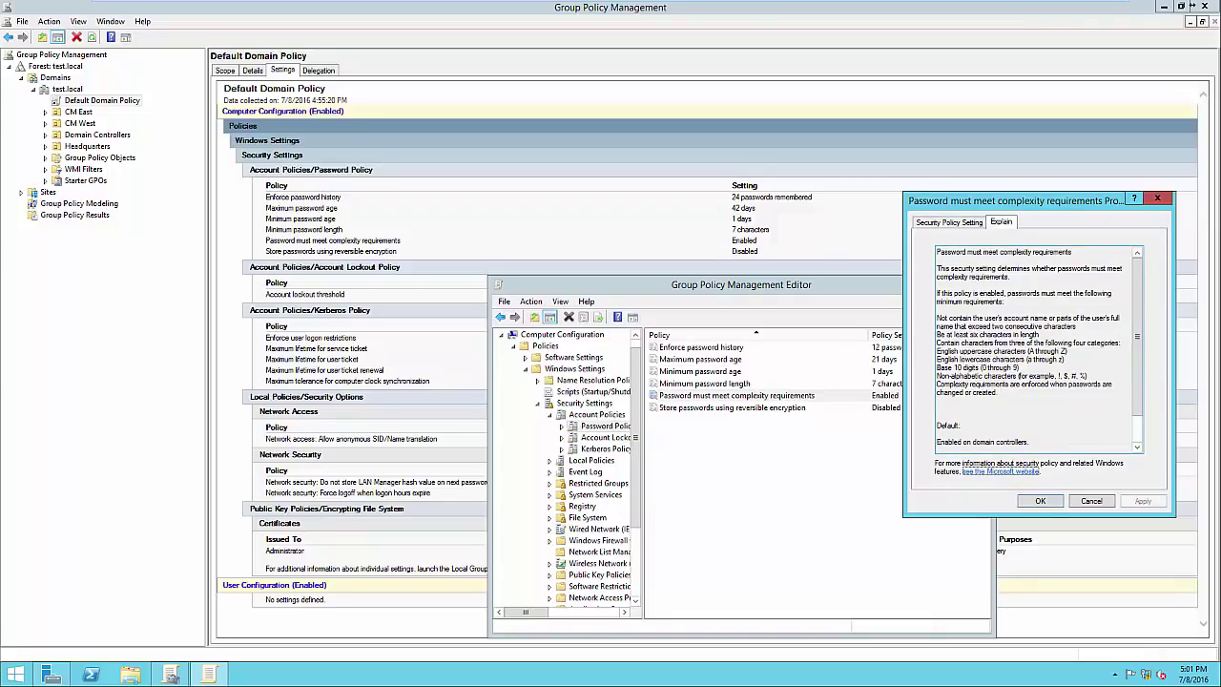
left_click_drag(937, 334, 1046, 368)
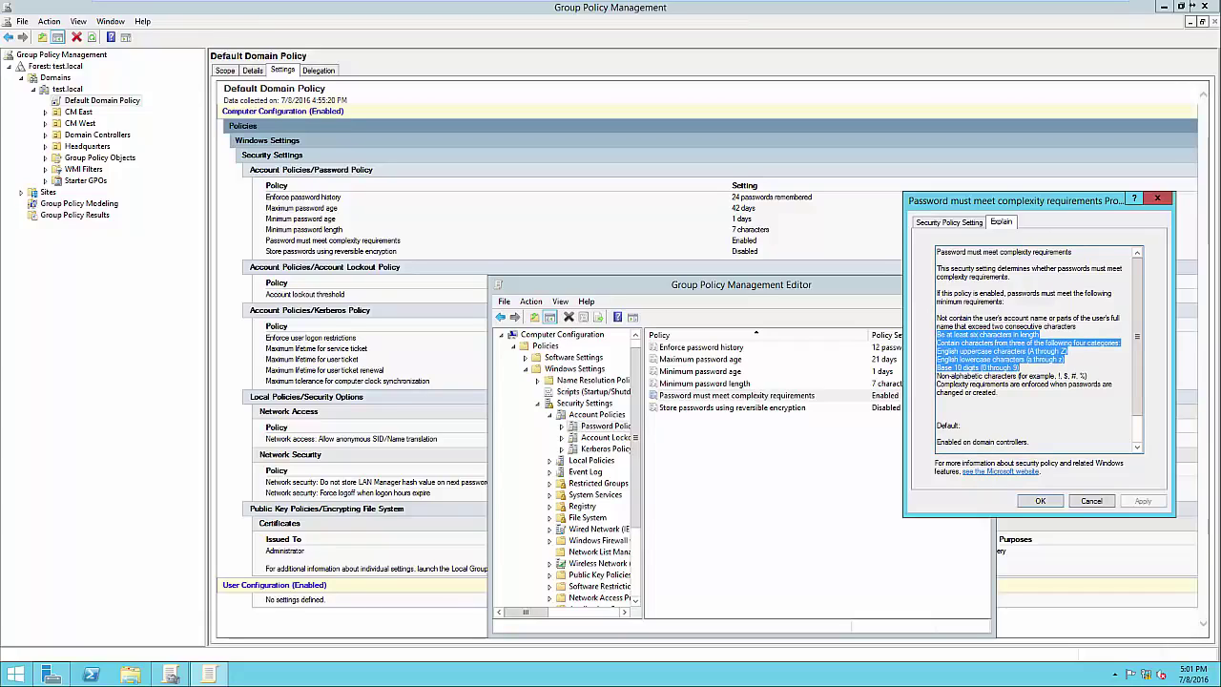
left_click(1064, 376)
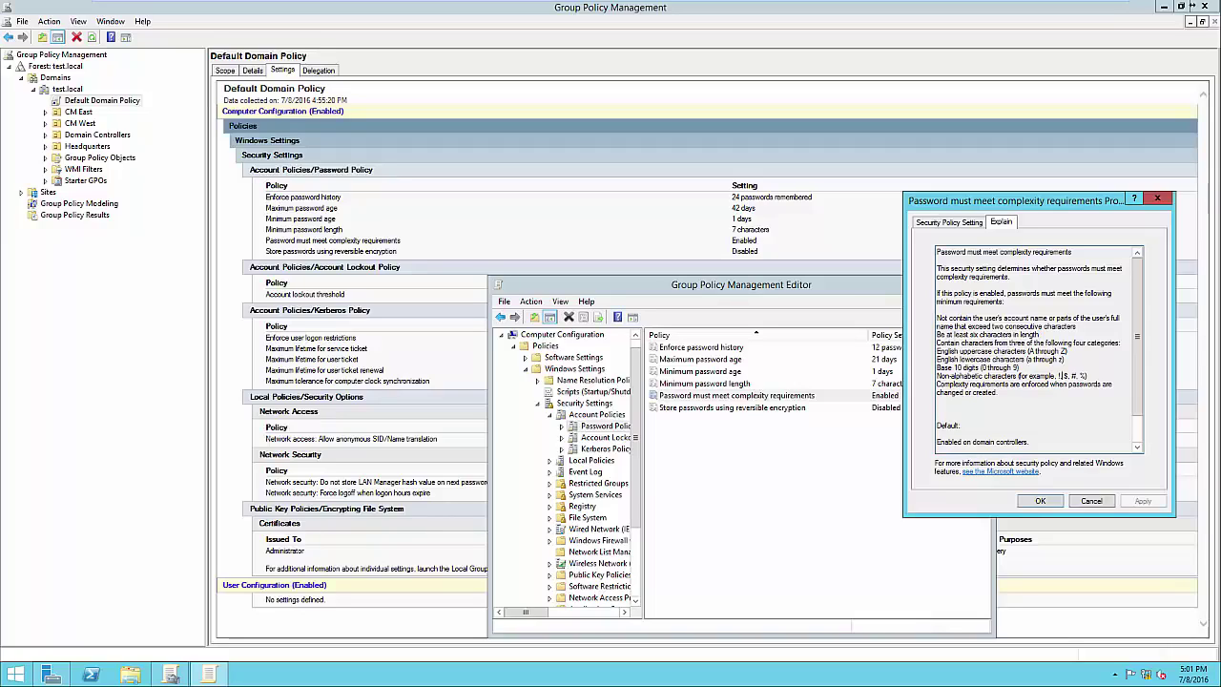
left_click(1040, 501)
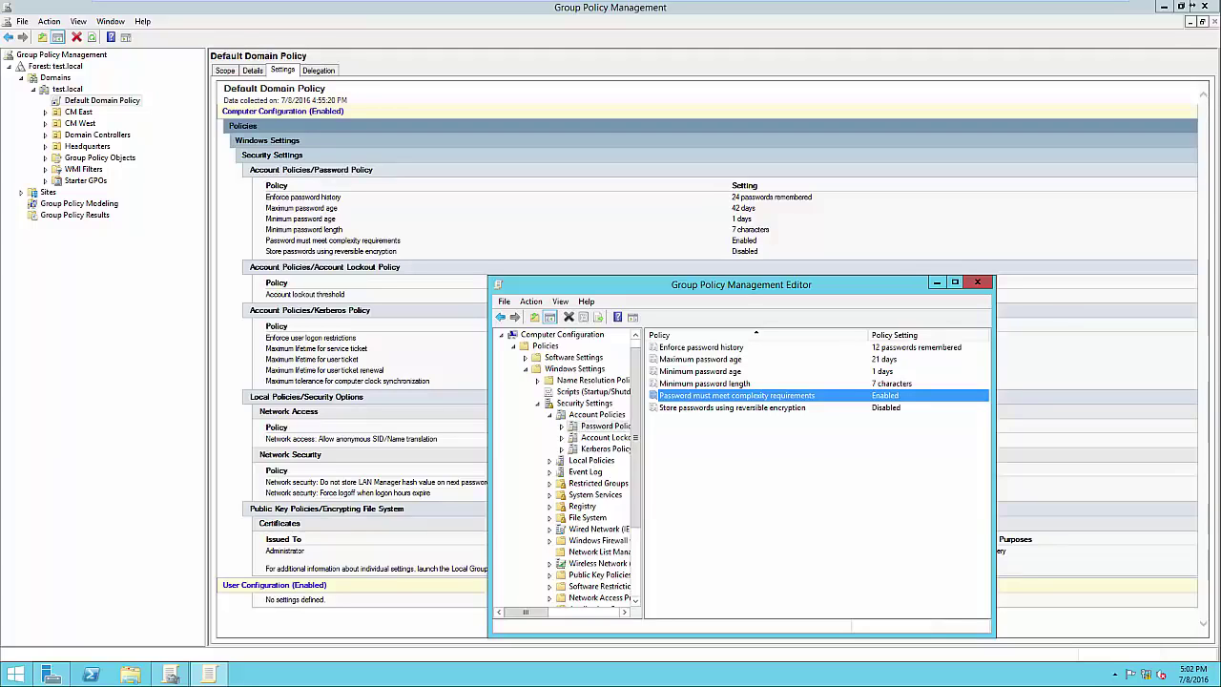
left_click(731, 408)
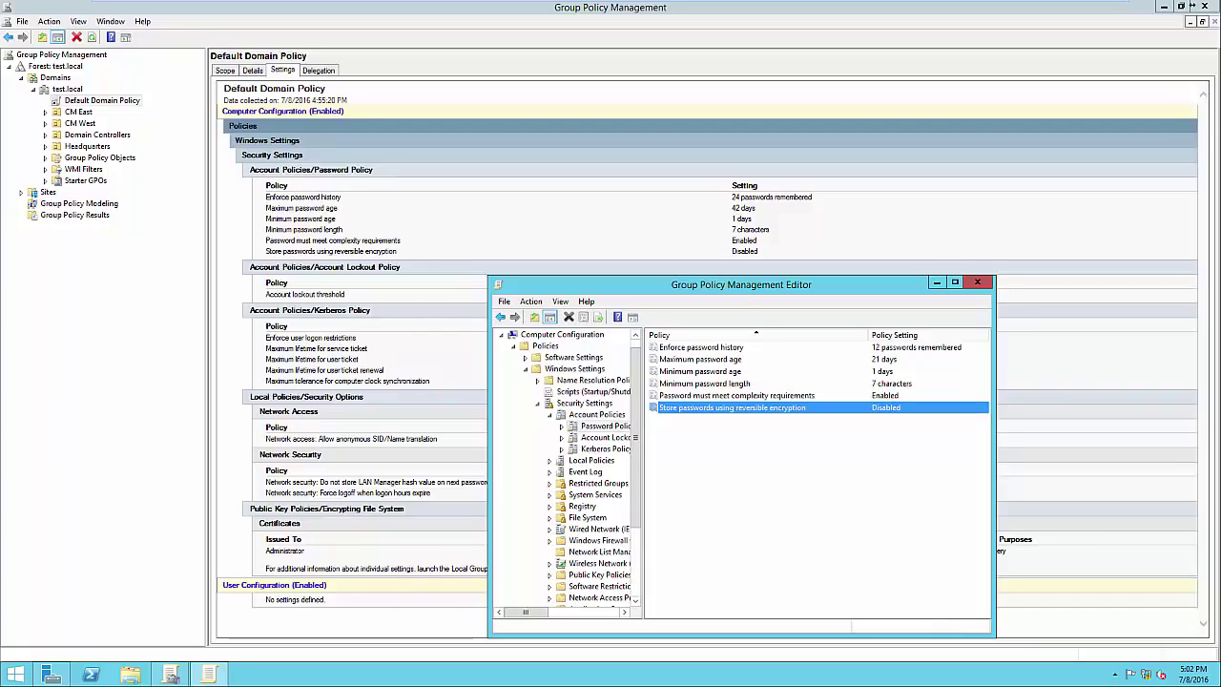
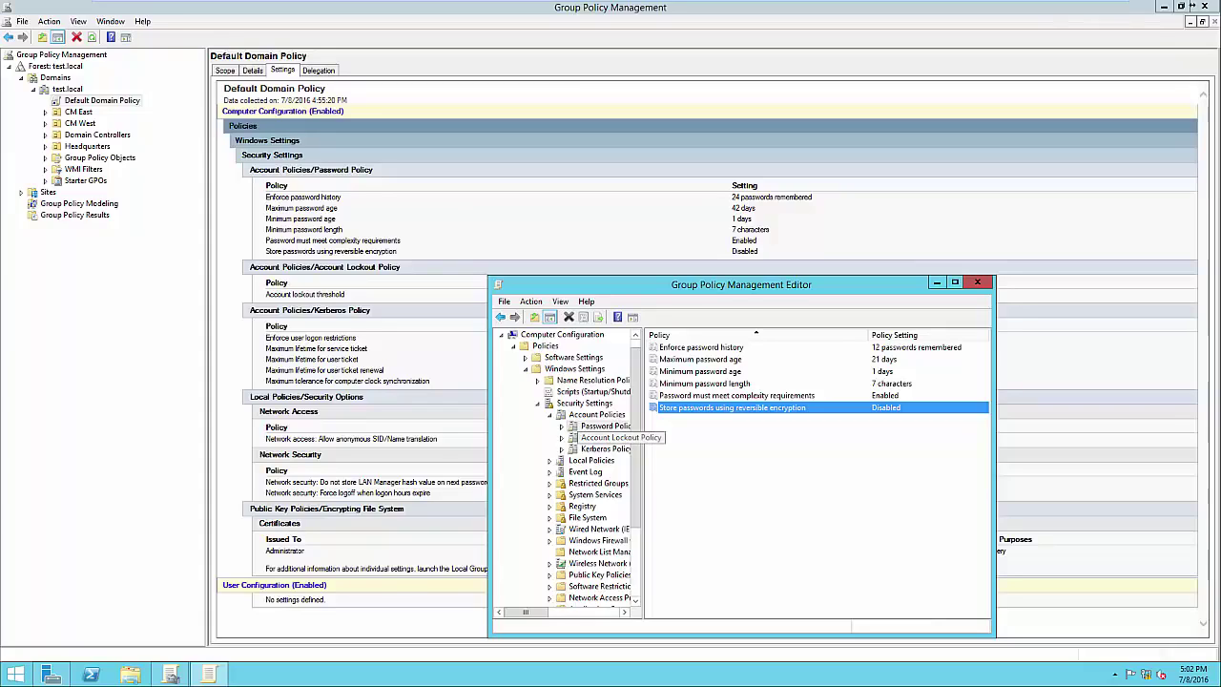
Define Account lockout duration as 30 minutes and accept the suggested 5-attempt threshold and 30-minute reset
left_click(615, 437)
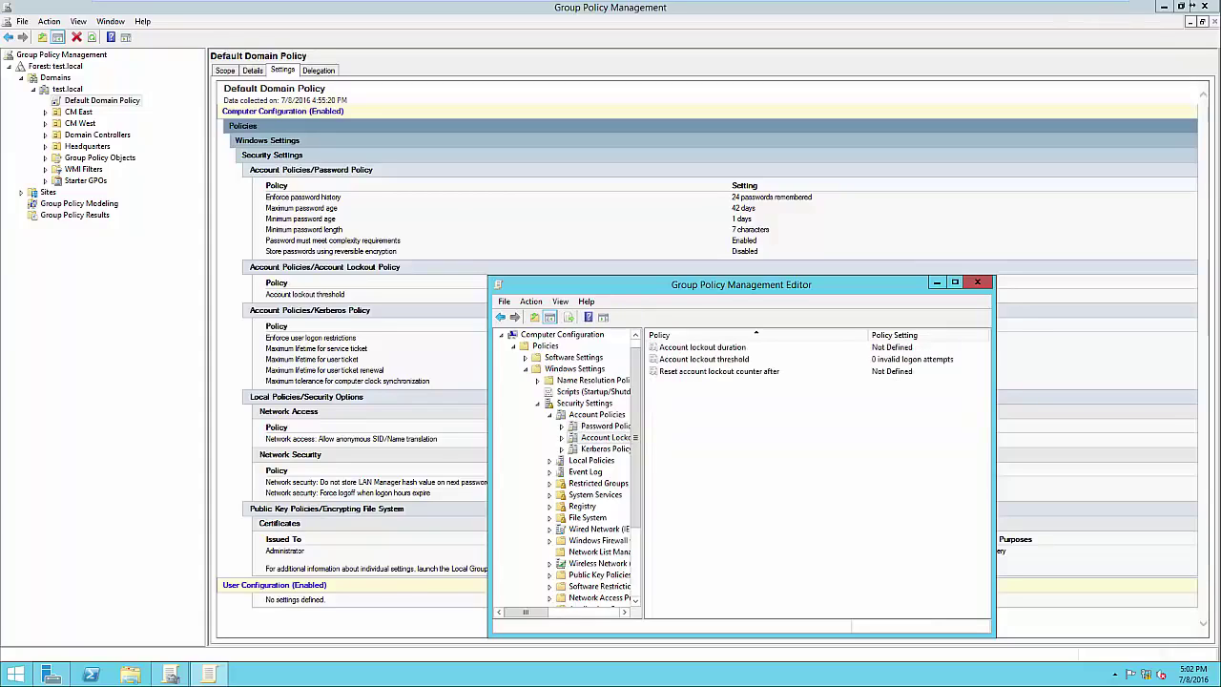
double_click(703, 348)
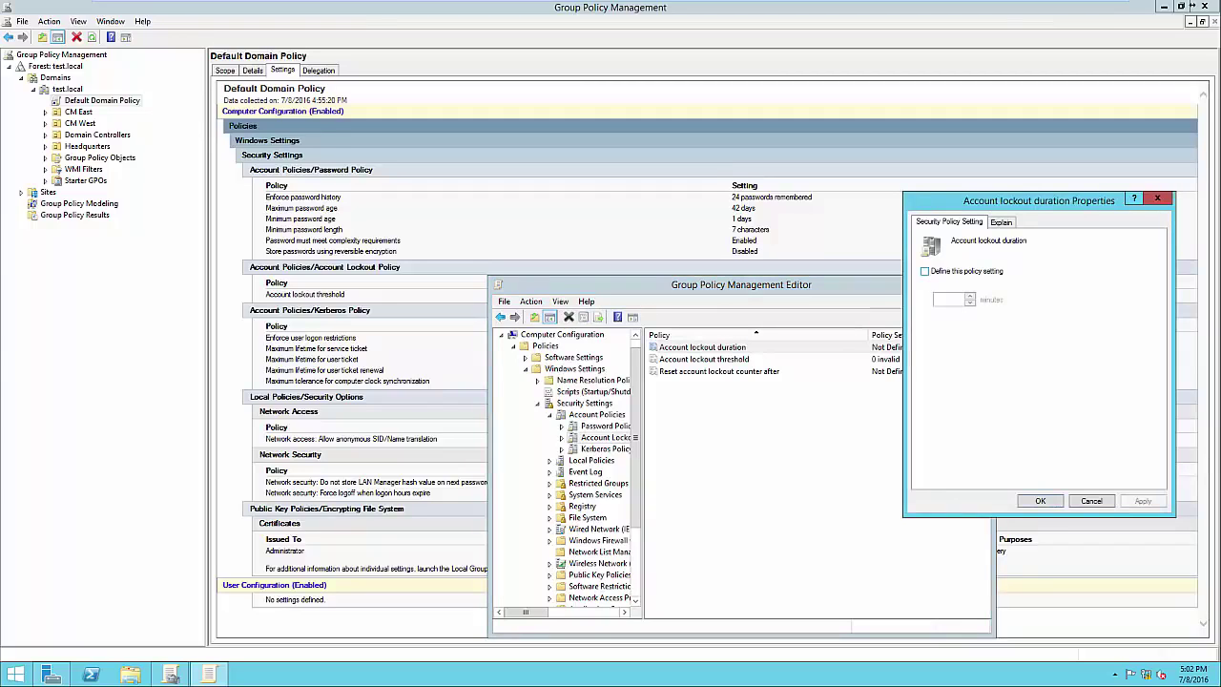
left_click(925, 272)
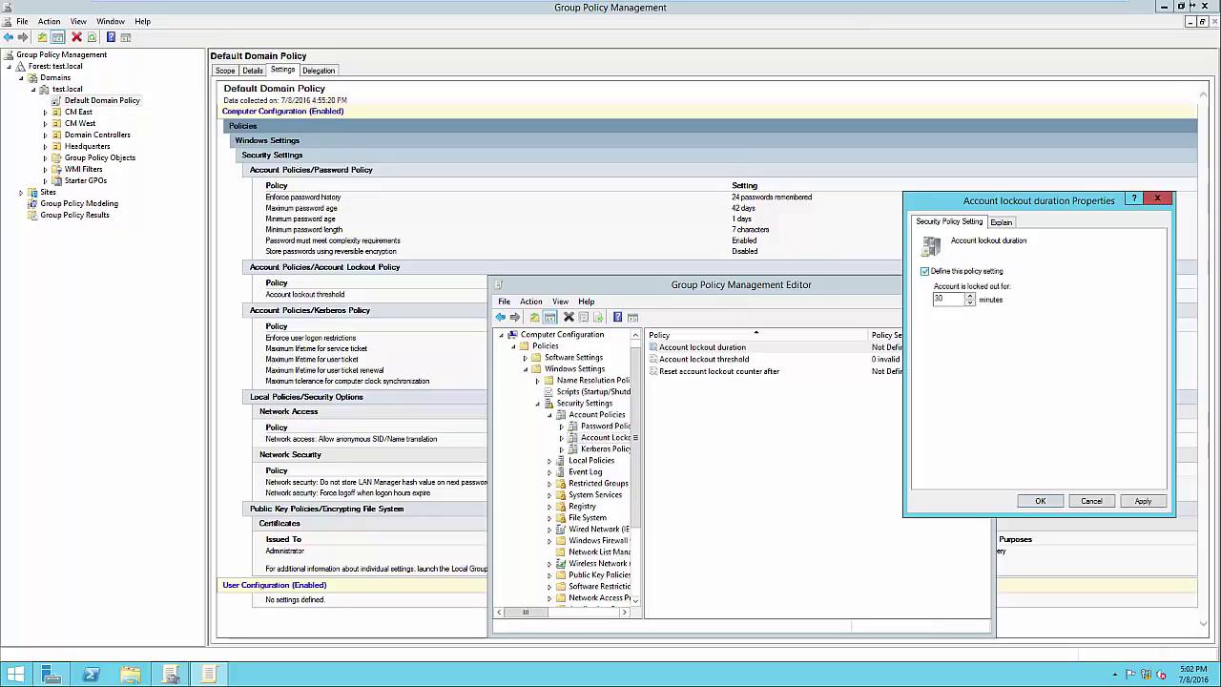
left_click(925, 272)
left_click(925, 272)
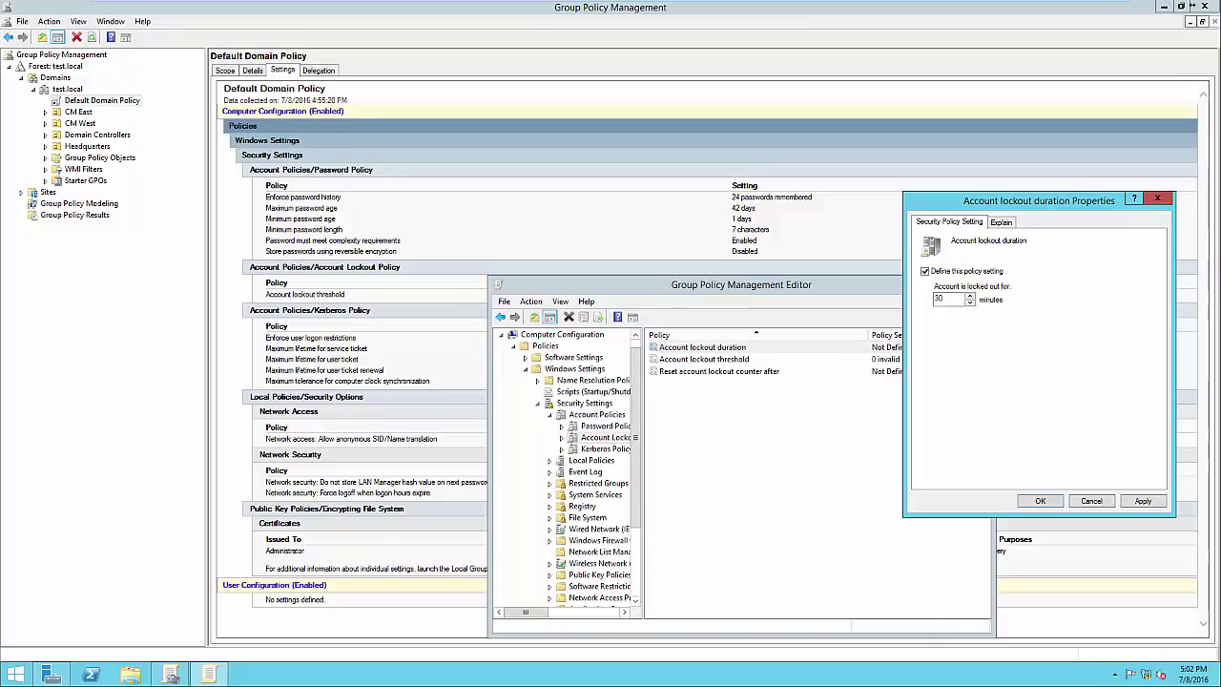
left_click(1143, 501)
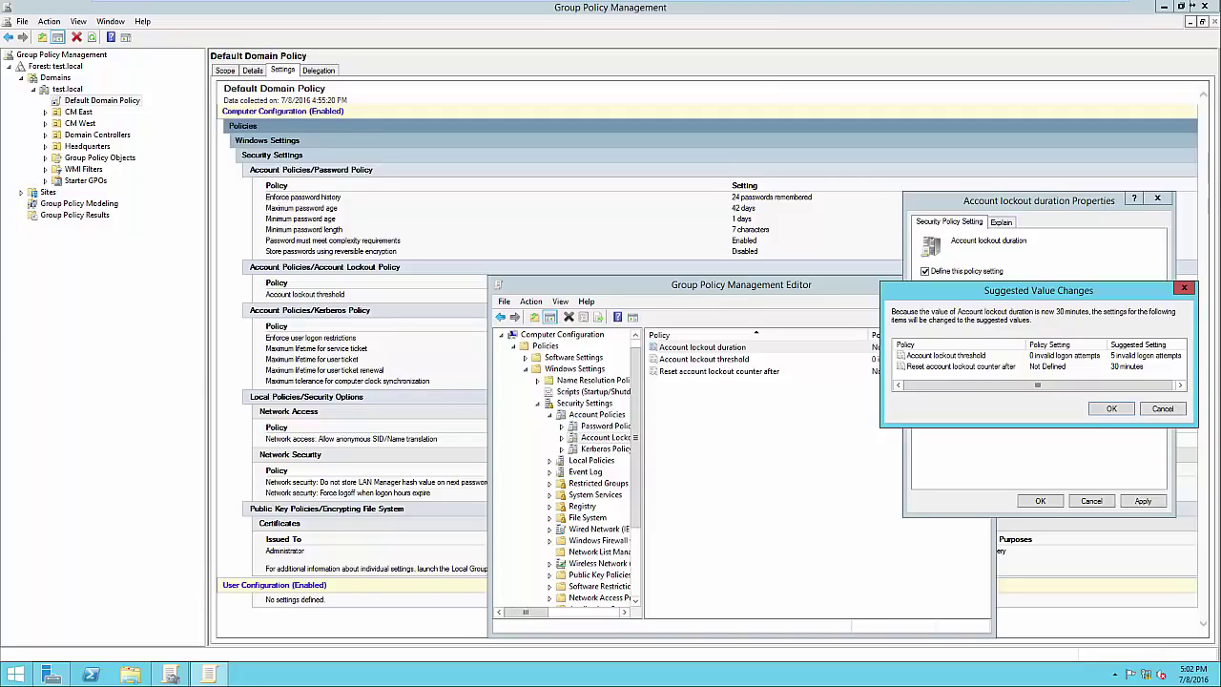
left_click_drag(1012, 290, 989, 297)
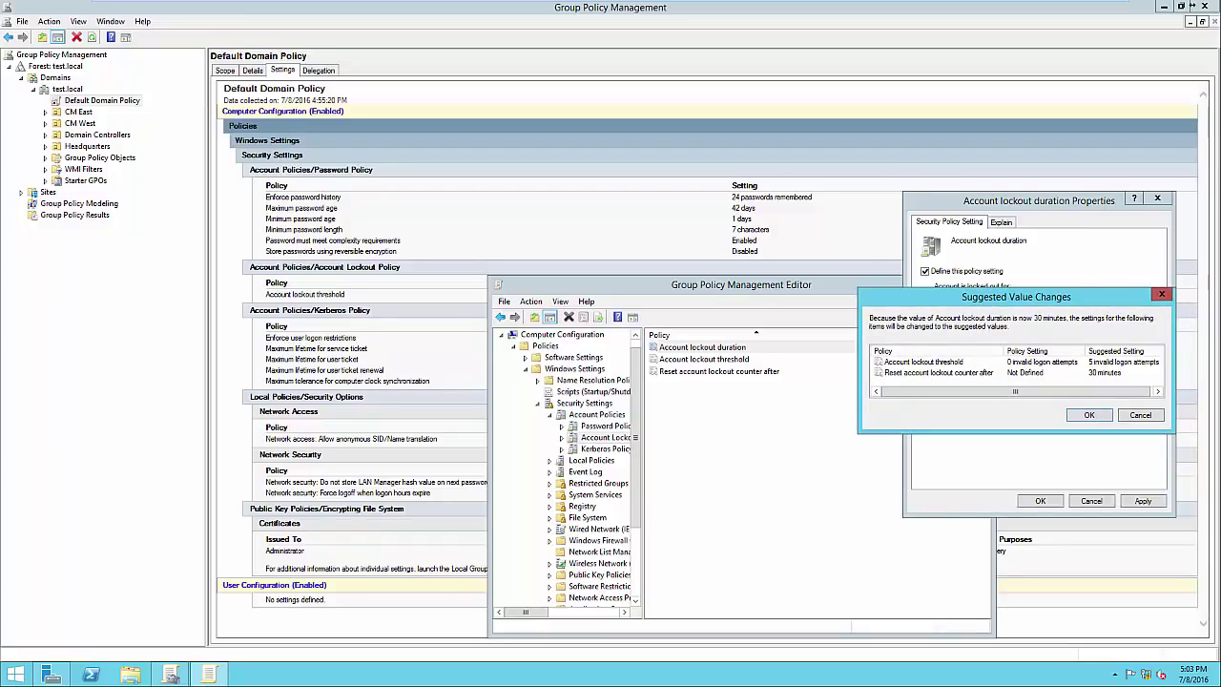
key("Return")
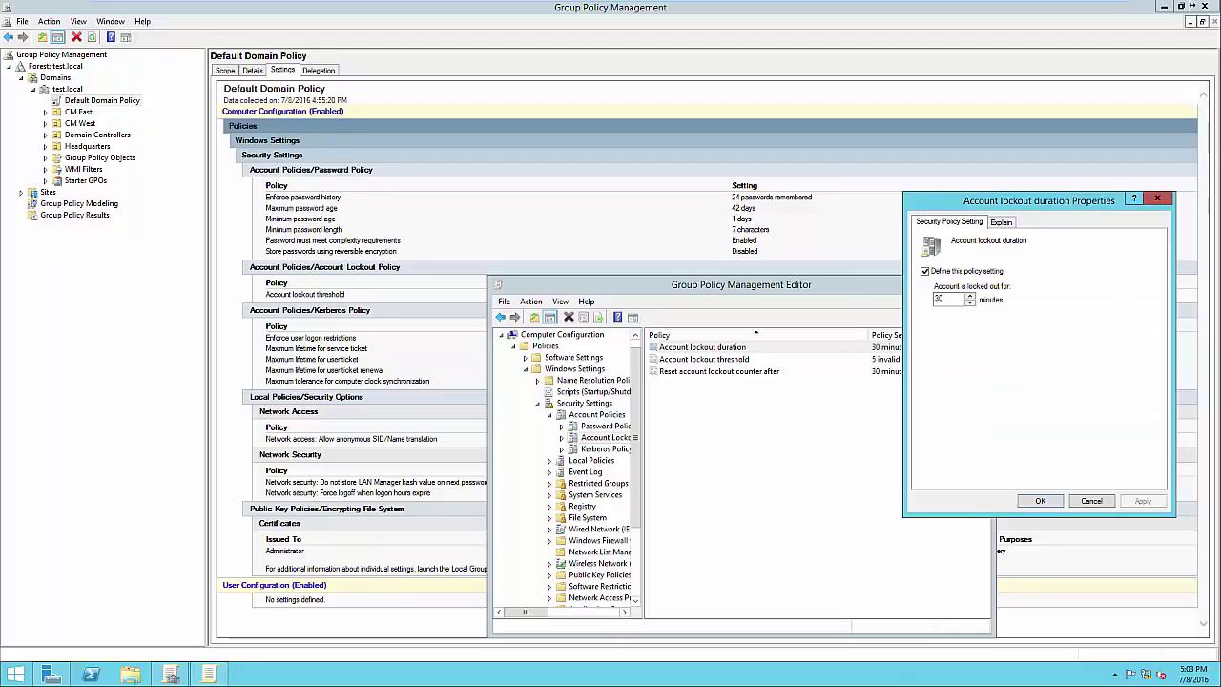
key("Return")
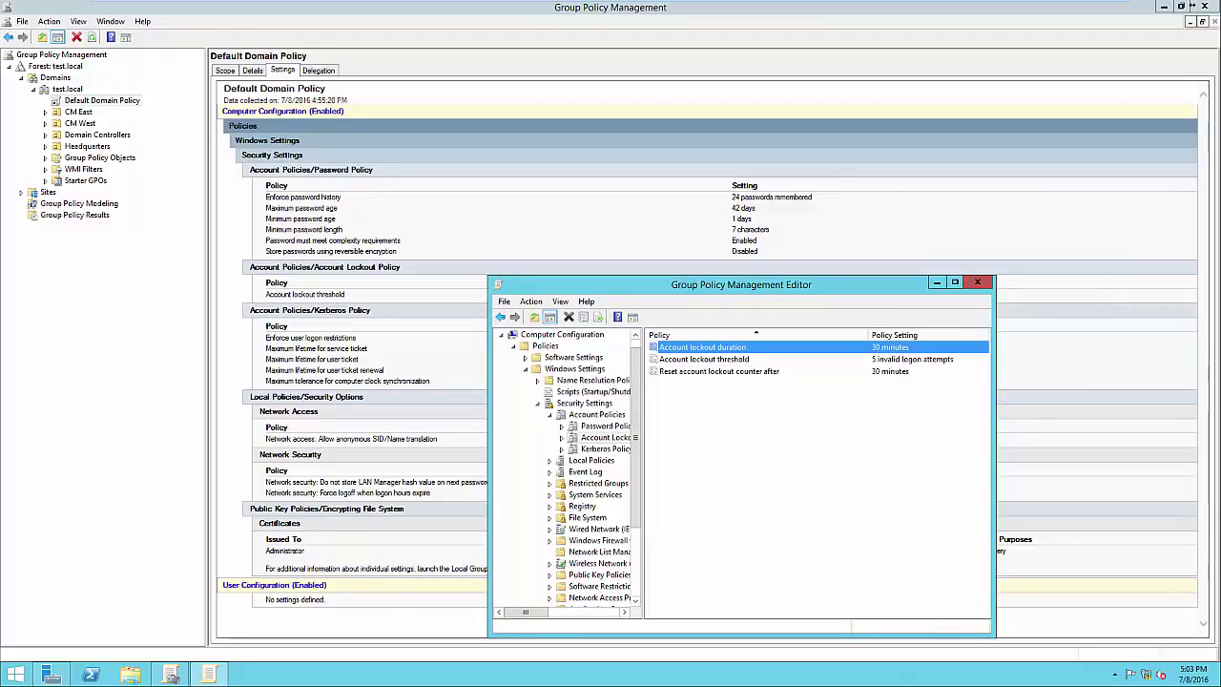
key("Down")
key("Return")
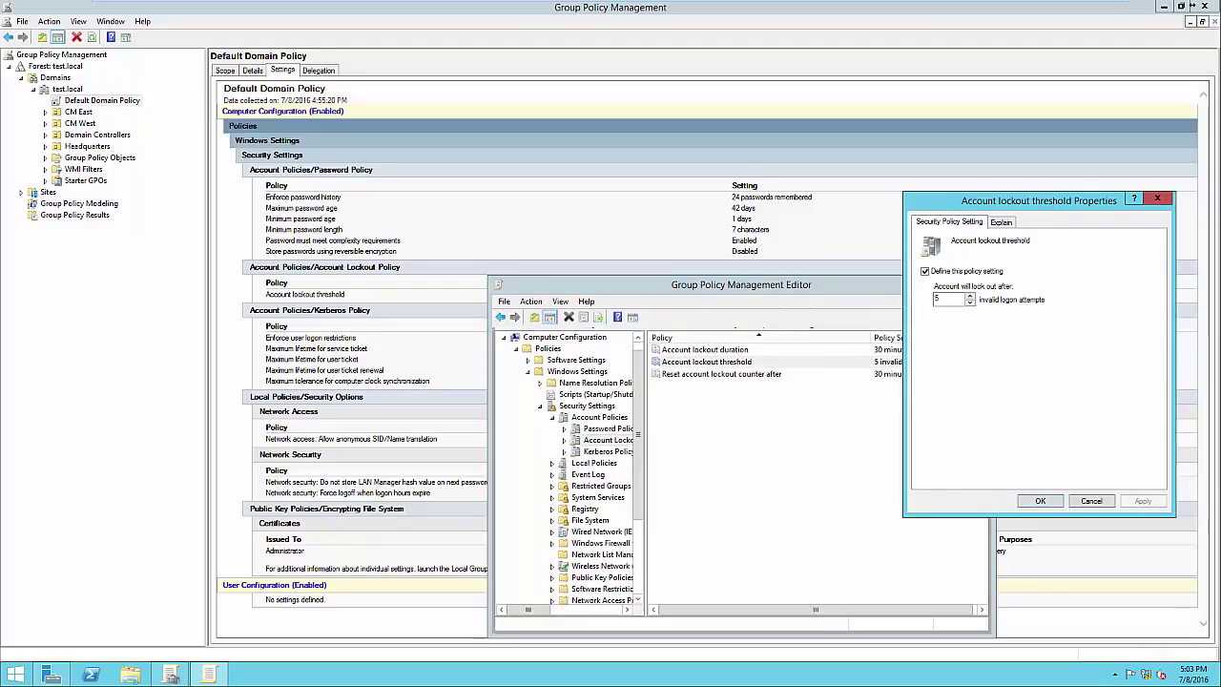
key("Return")
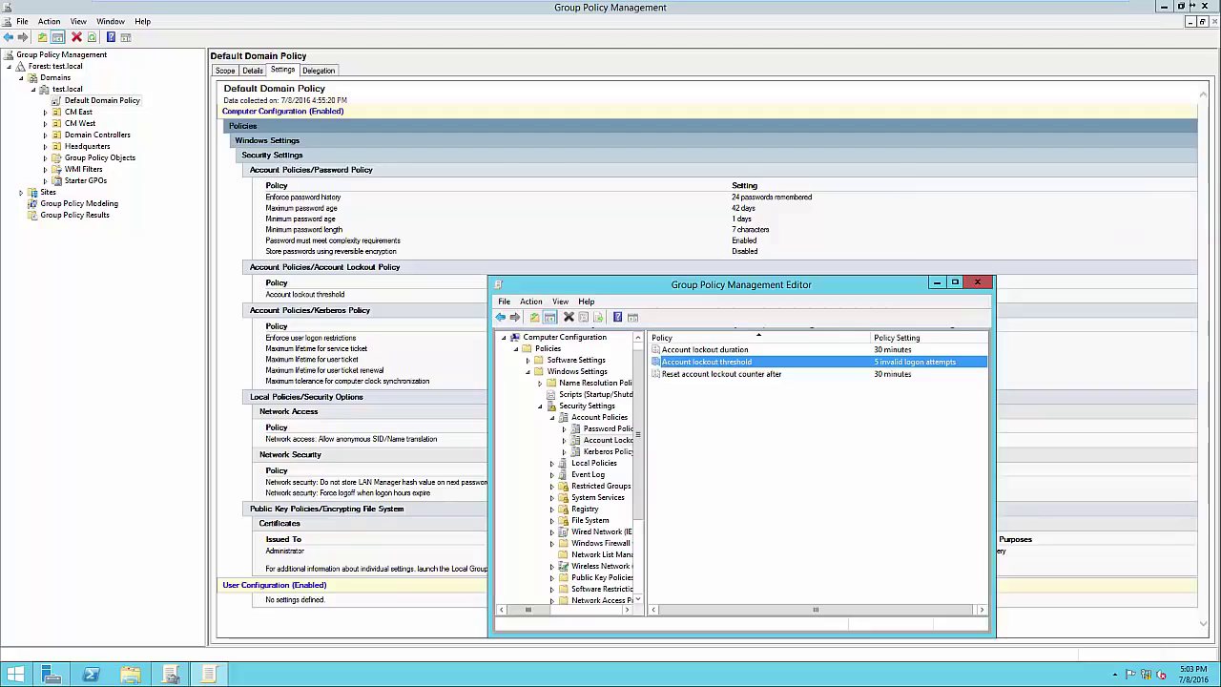
double_click(721, 374)
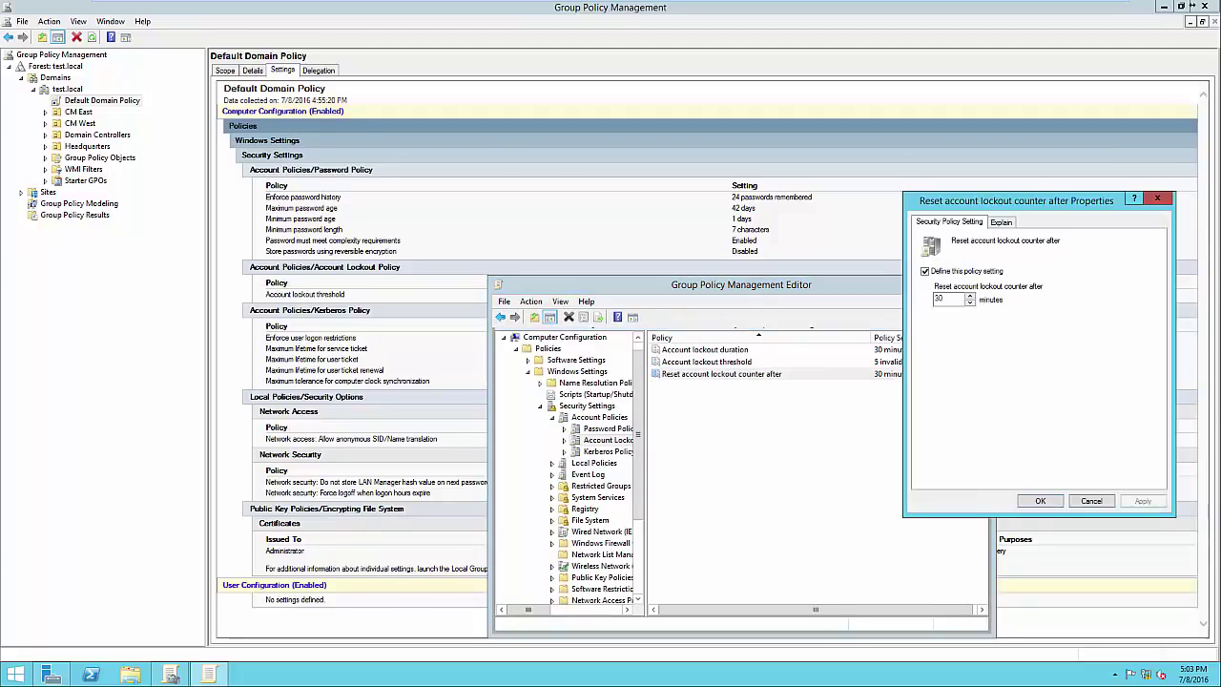
left_click_drag(1017, 200, 1045, 192)
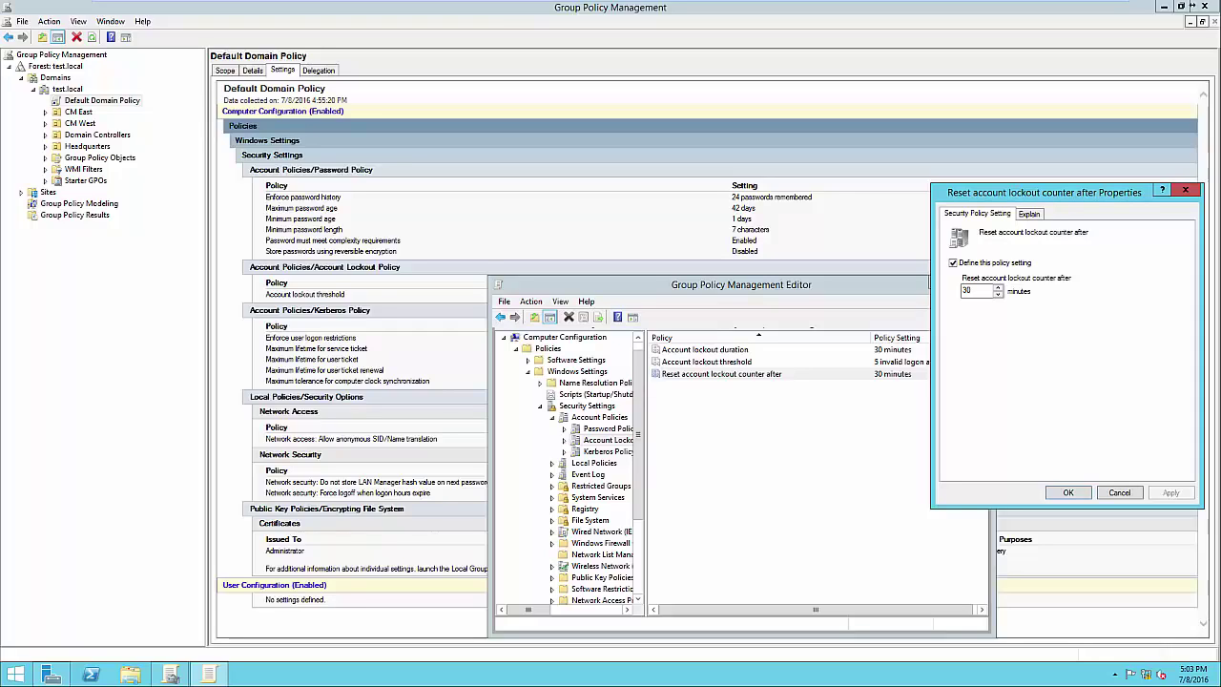
left_click(1068, 492)
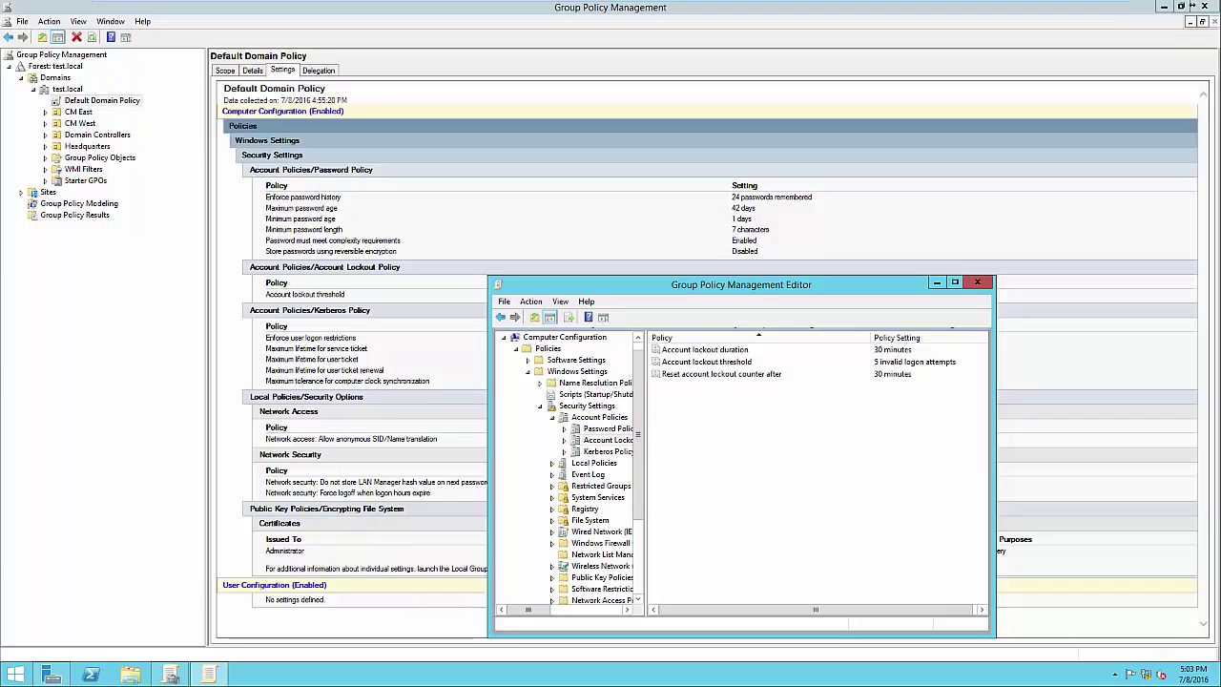
Close the policy editor and review the Default Domain Policy's scope on the test.local link
left_click(976, 282)
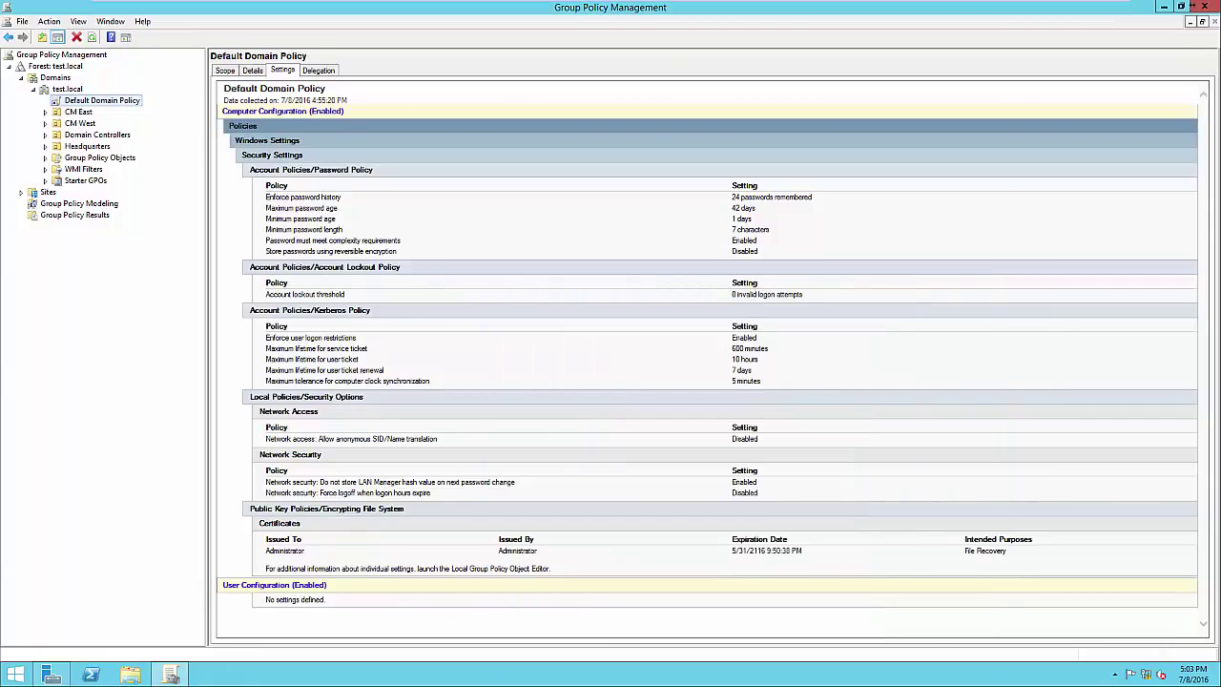
left_click(225, 71)
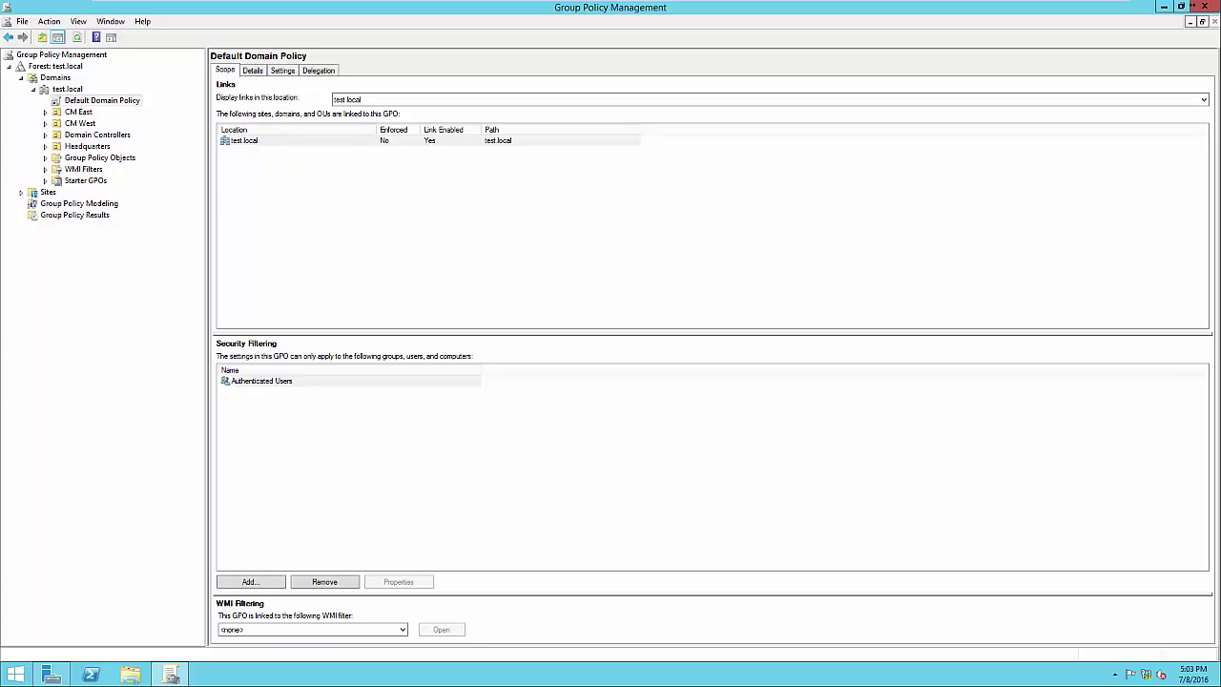
left_click(246, 141)
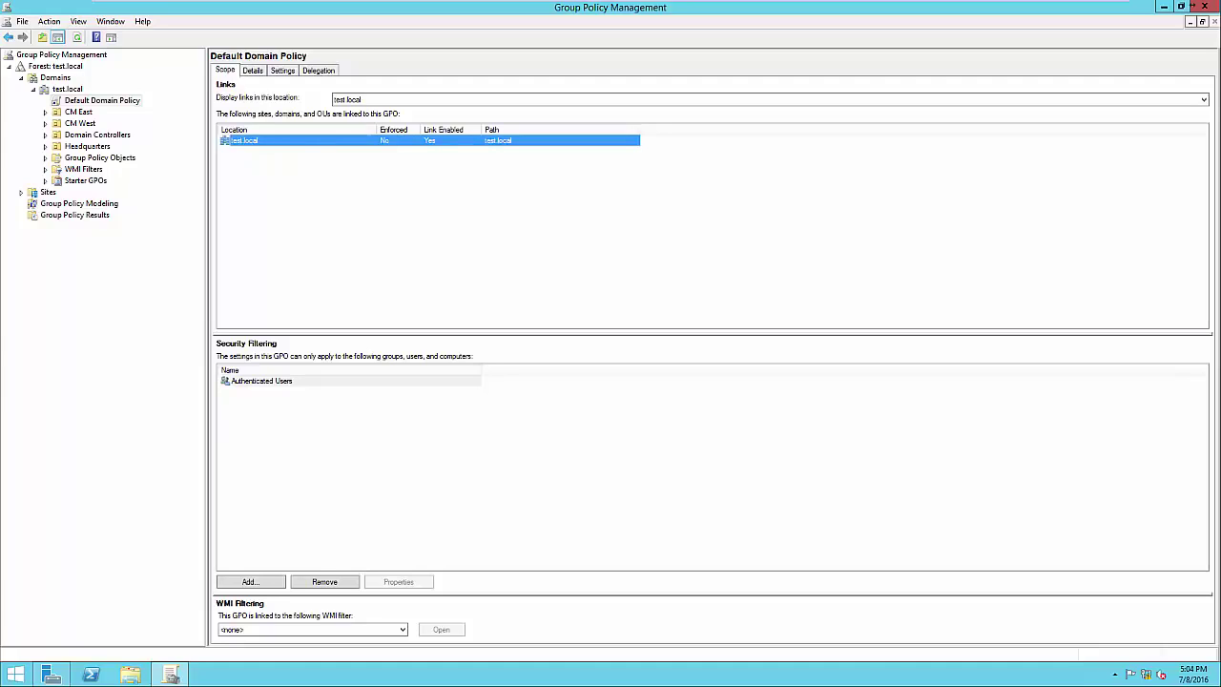
Inspect Authenticated Users under Security Filtering, then select the Headquarters OU to see its linked GPOs
left_click(262, 381)
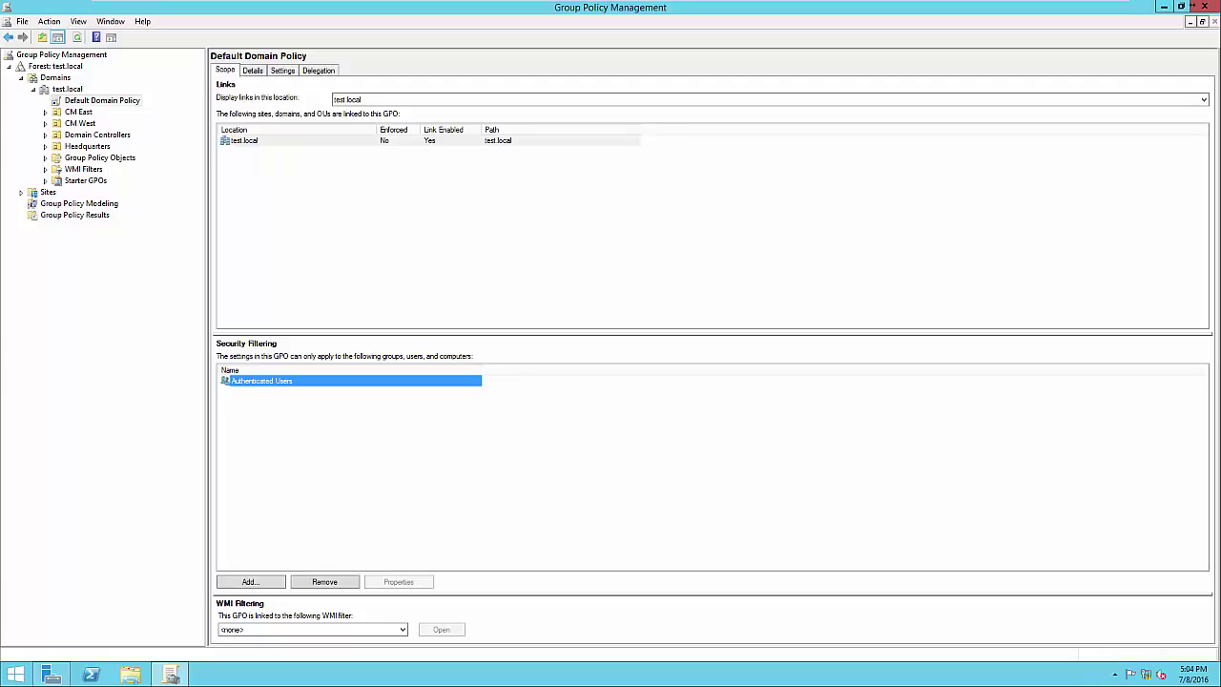
left_click(475, 458)
left_click(262, 381)
left_click(420, 453)
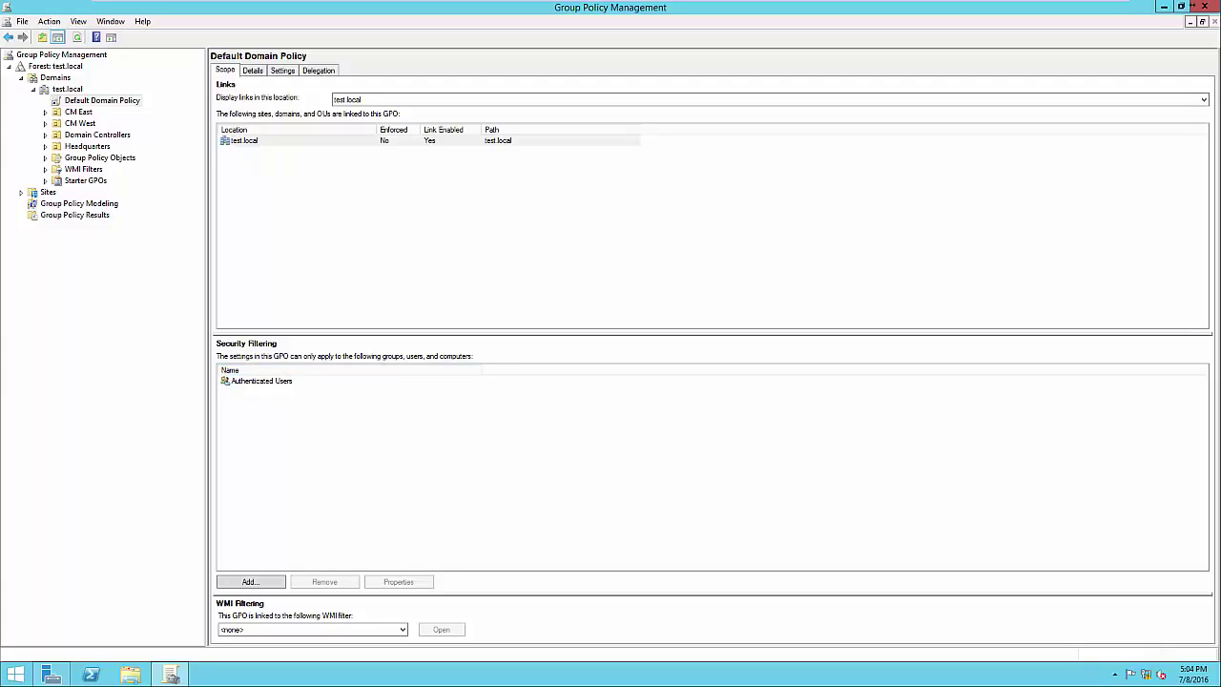
left_click(262, 382)
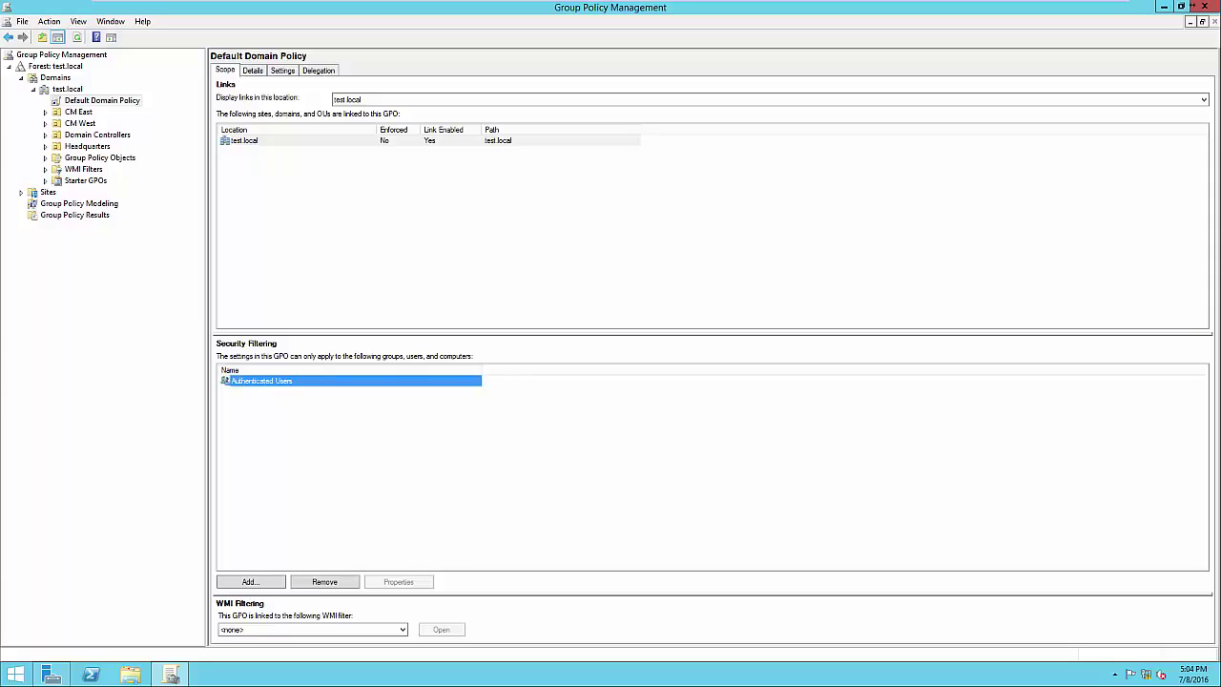
left_click(363, 439)
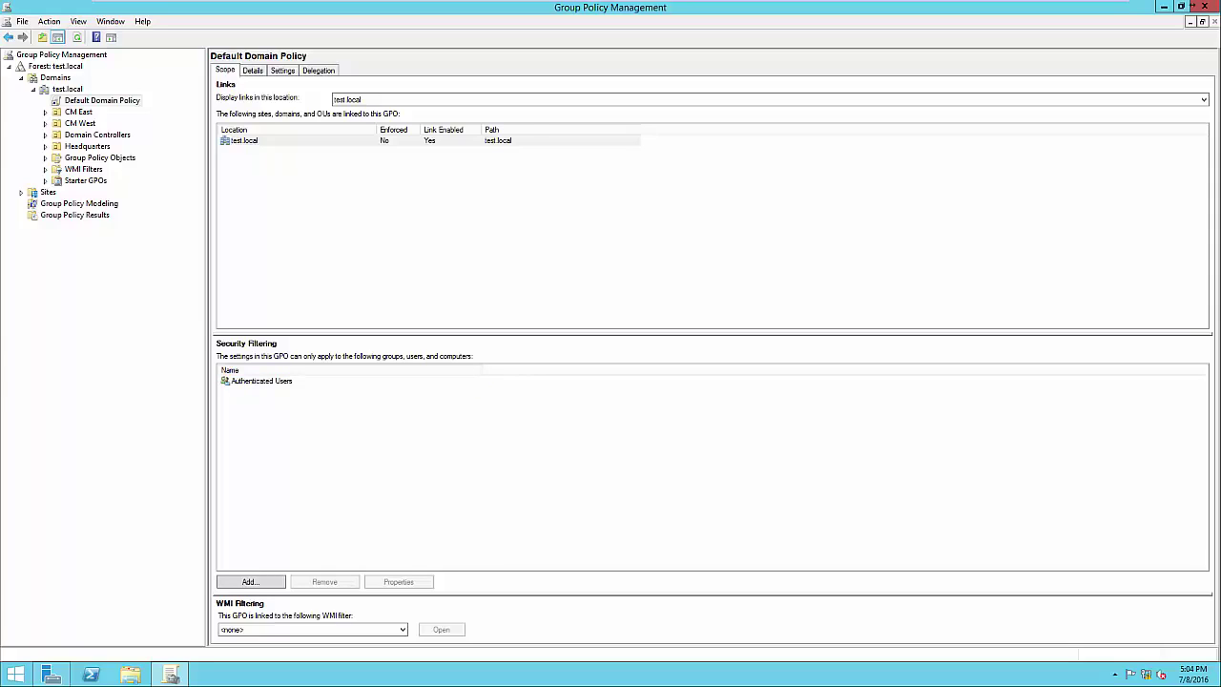
left_click(262, 382)
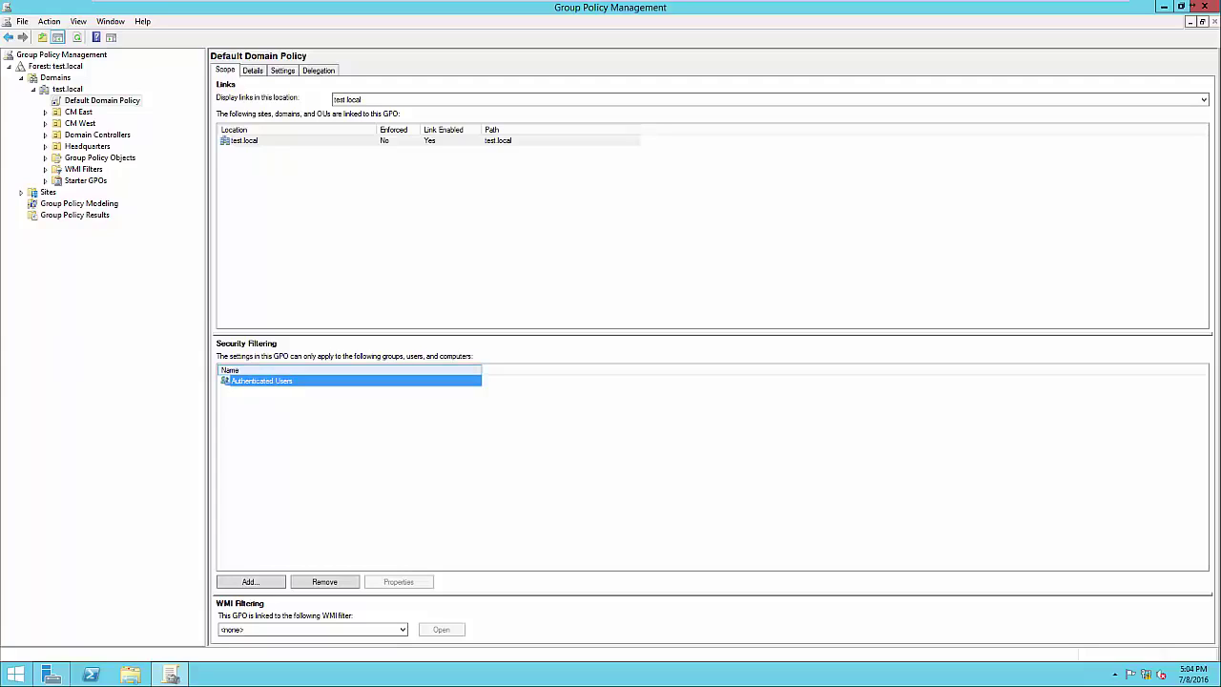
left_click(363, 439)
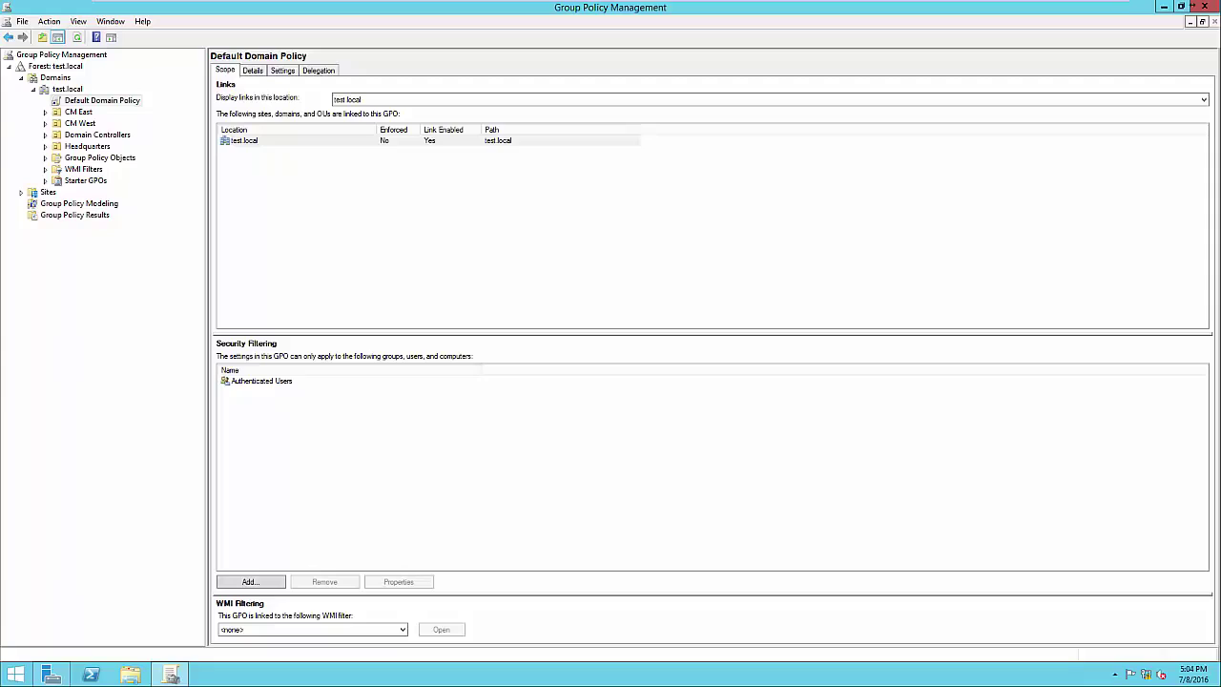
left_click(85, 146)
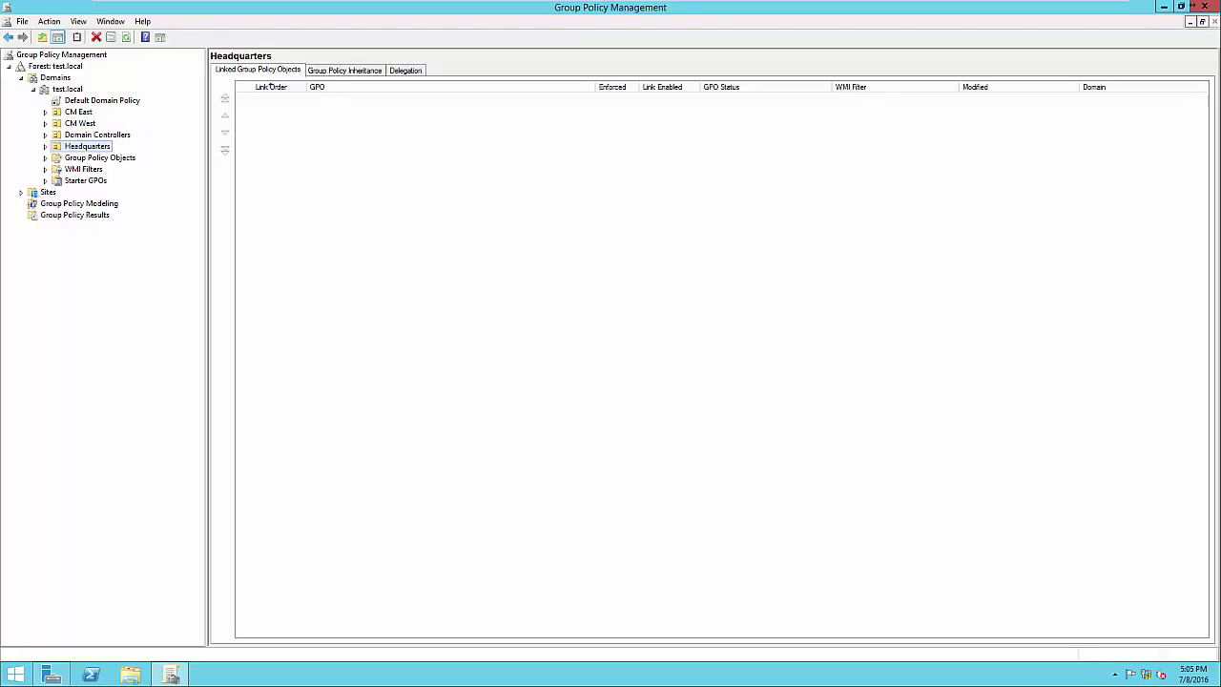
Create a GPO named 'Screen Timeout' linked to the Headquarters OU and select it
key("F2")
key("Escape")
right_click(91, 146)
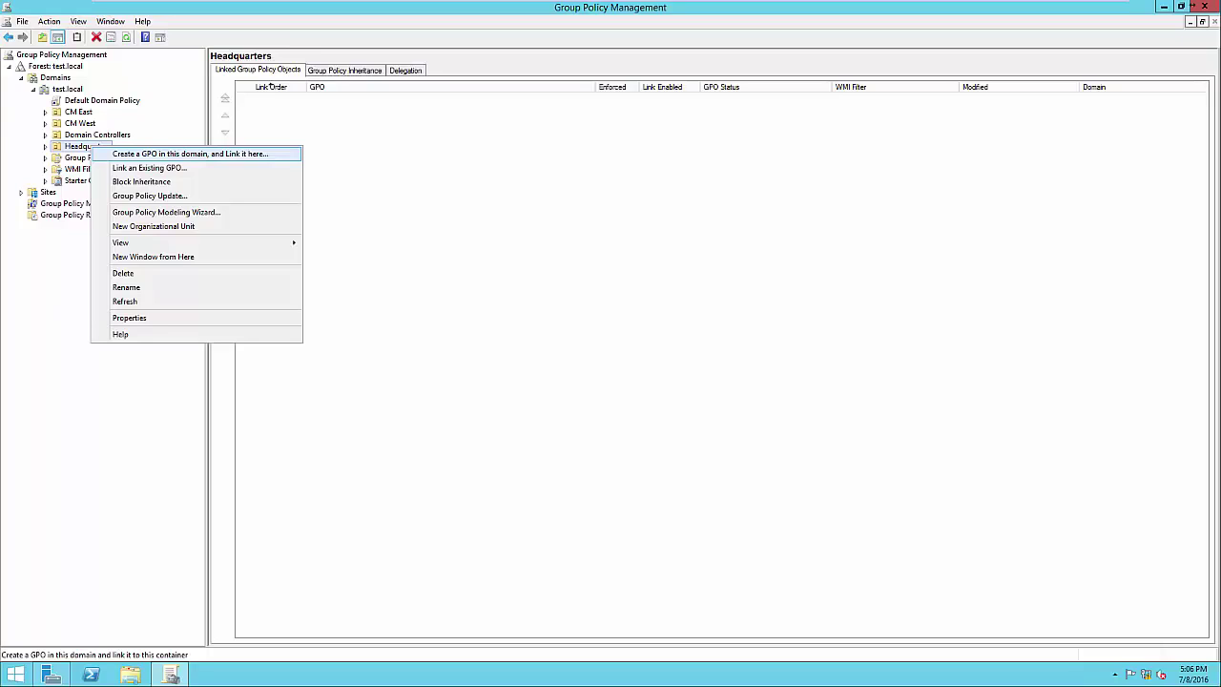
left_click(190, 154)
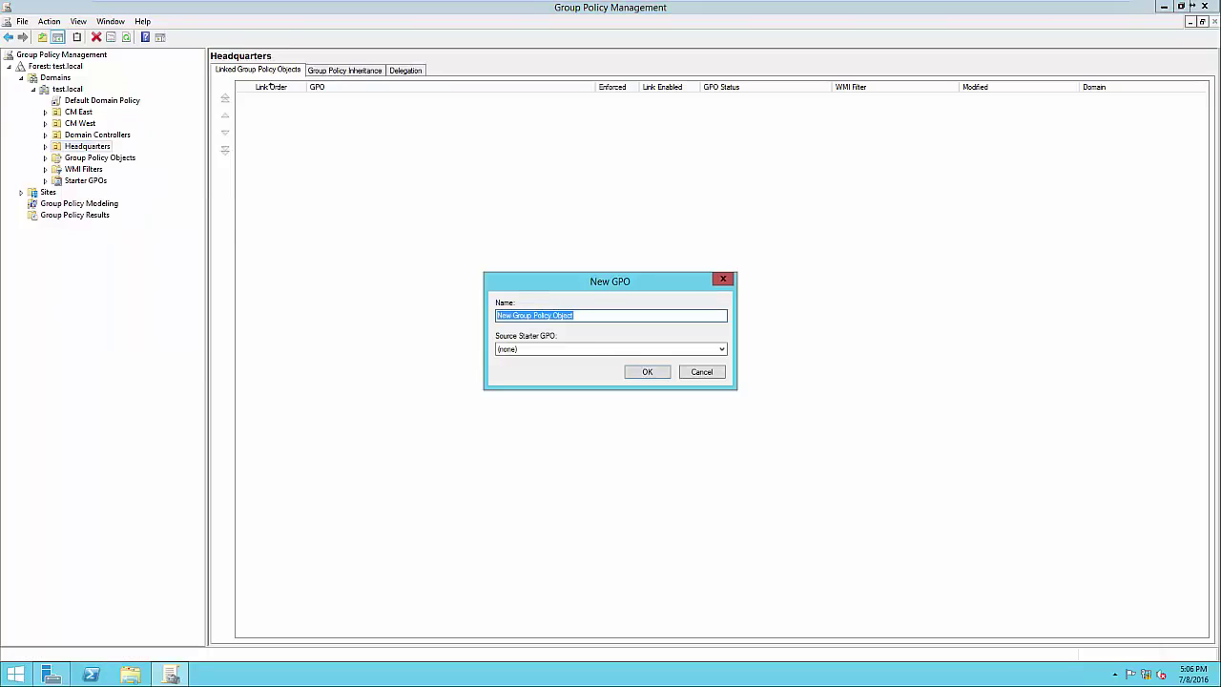
left_click(576, 316)
left_click_drag(574, 316, 495, 316)
type("Screen Timeout")
key("Return")
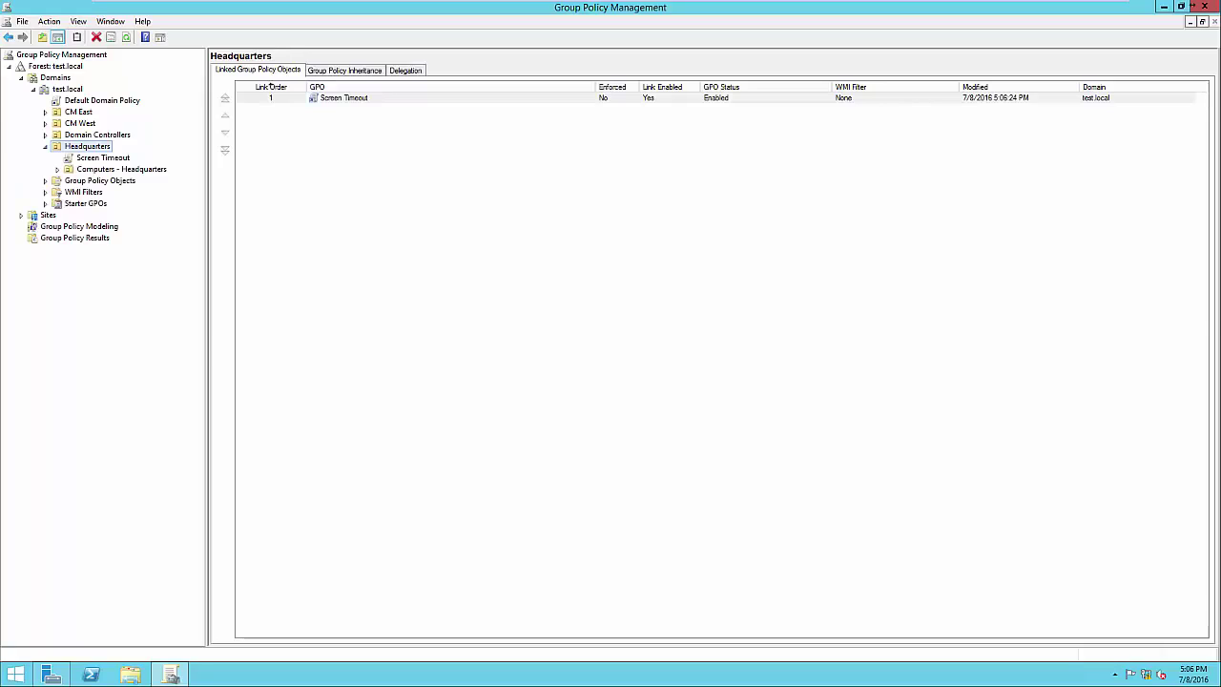
key("Down")
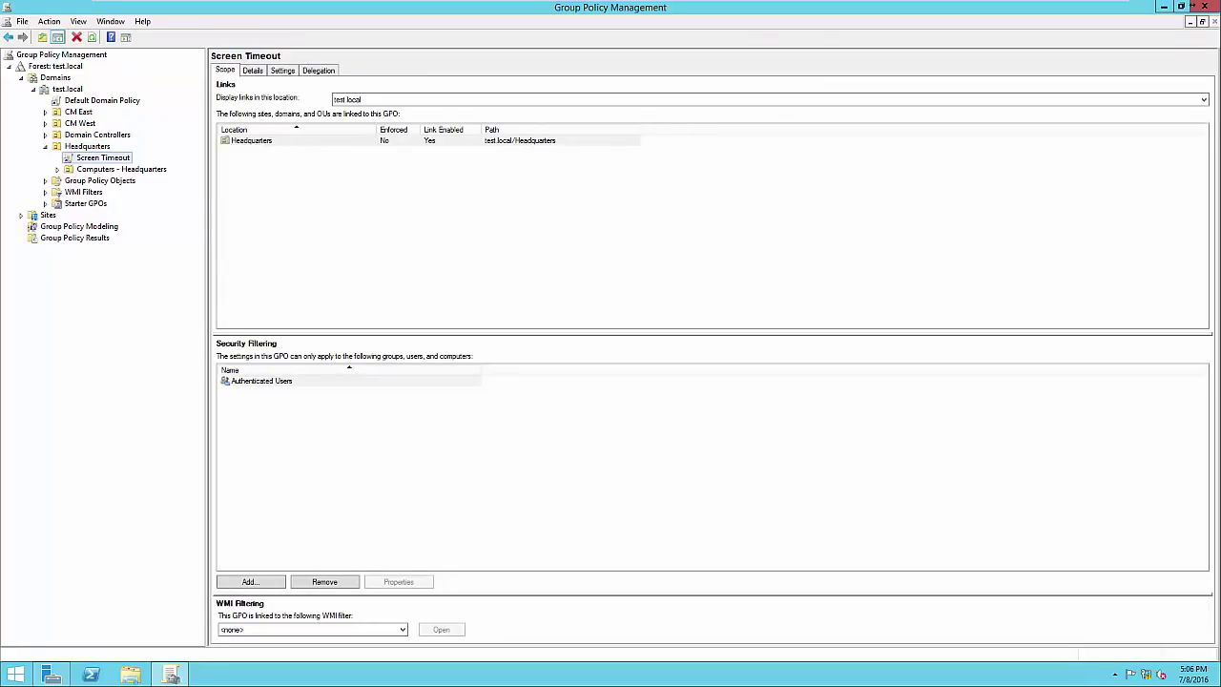
Open the Screen Timeout GPO in the Group Policy Management Editor
left_click(261, 380)
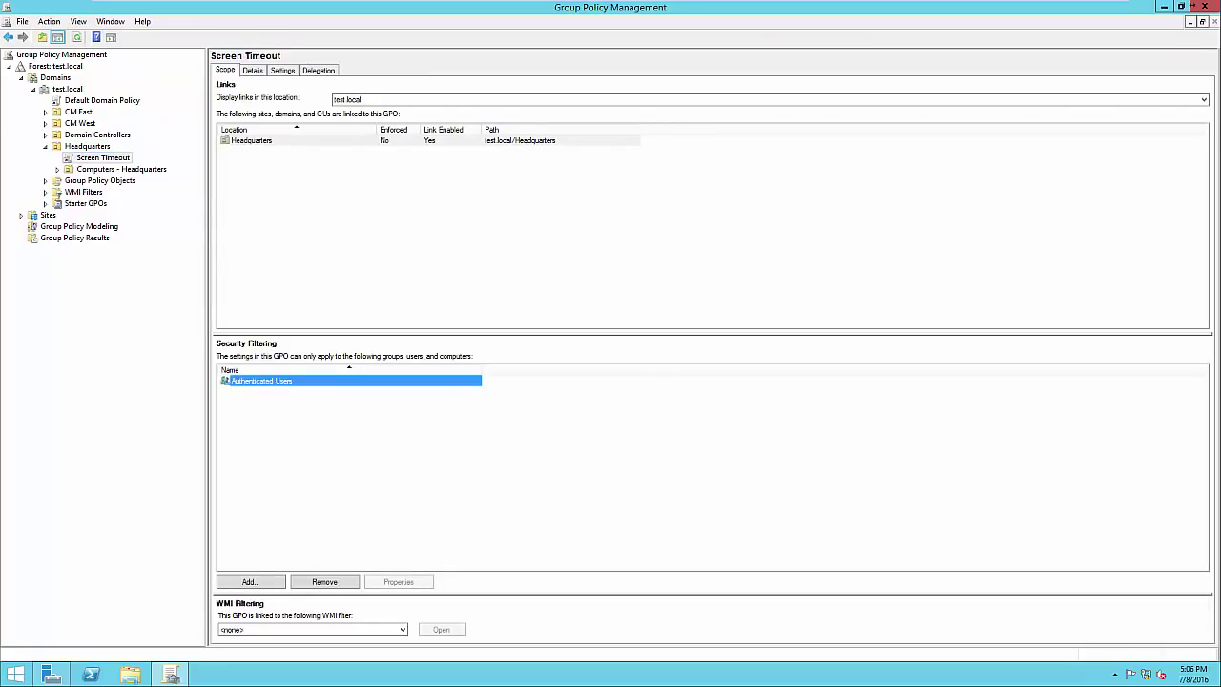
left_click(349, 448)
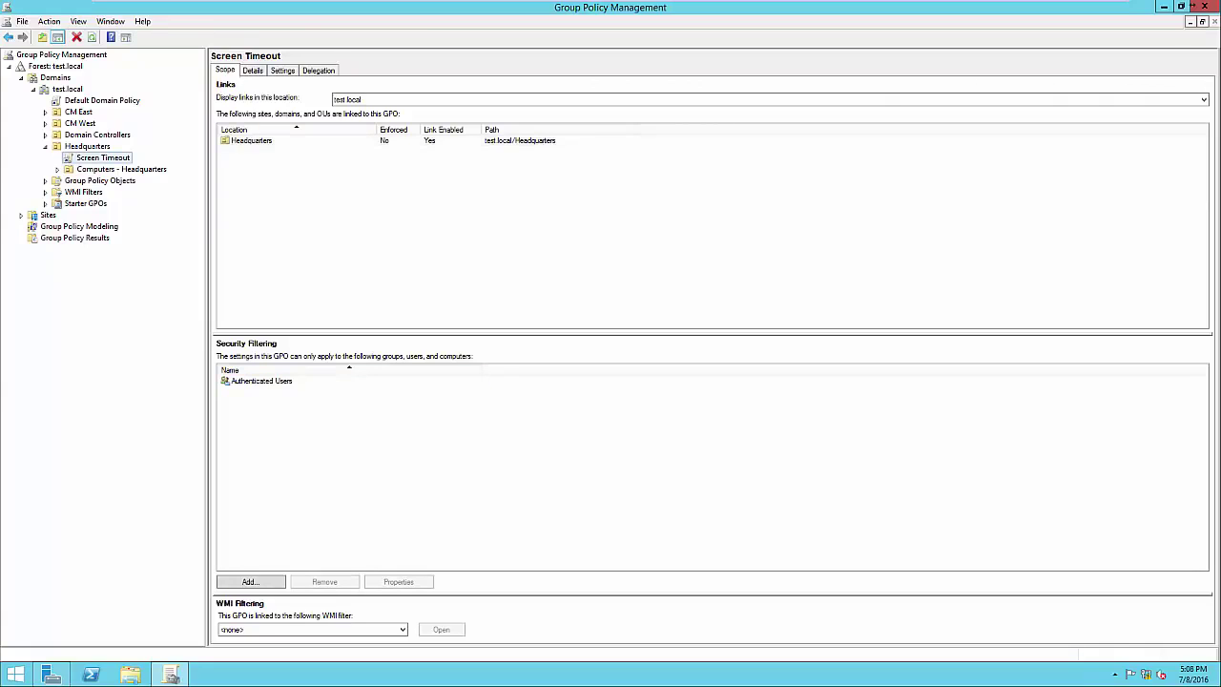
right_click(110, 159)
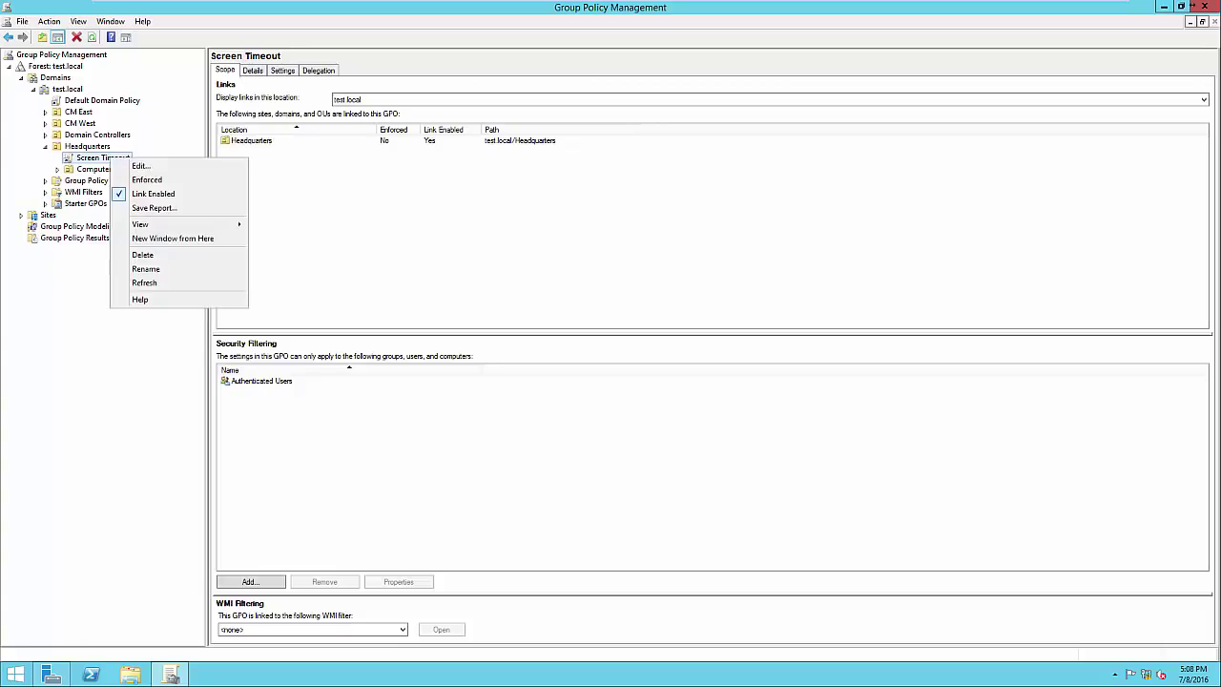
left_click(141, 166)
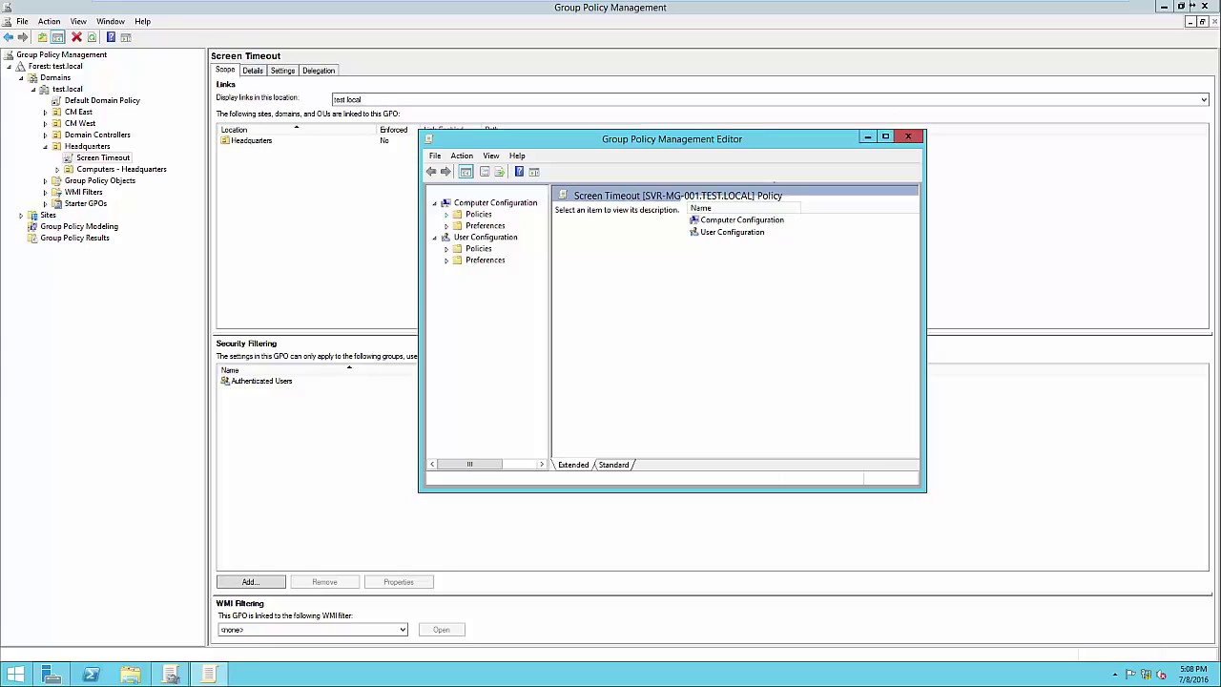
Browse Computer Configuration to Security Settings > Local Policies > Security Options and maximize the editor
left_click(446, 215)
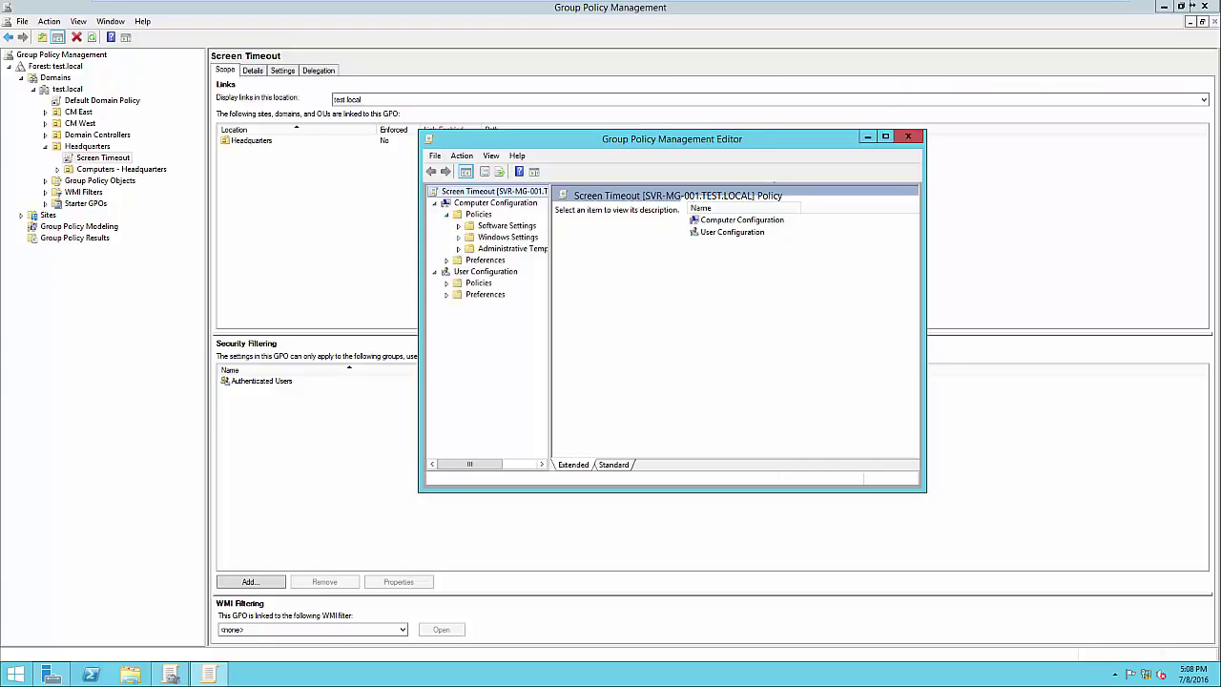
left_click(458, 236)
left_click_drag(551, 296, 653, 295)
left_click(470, 272)
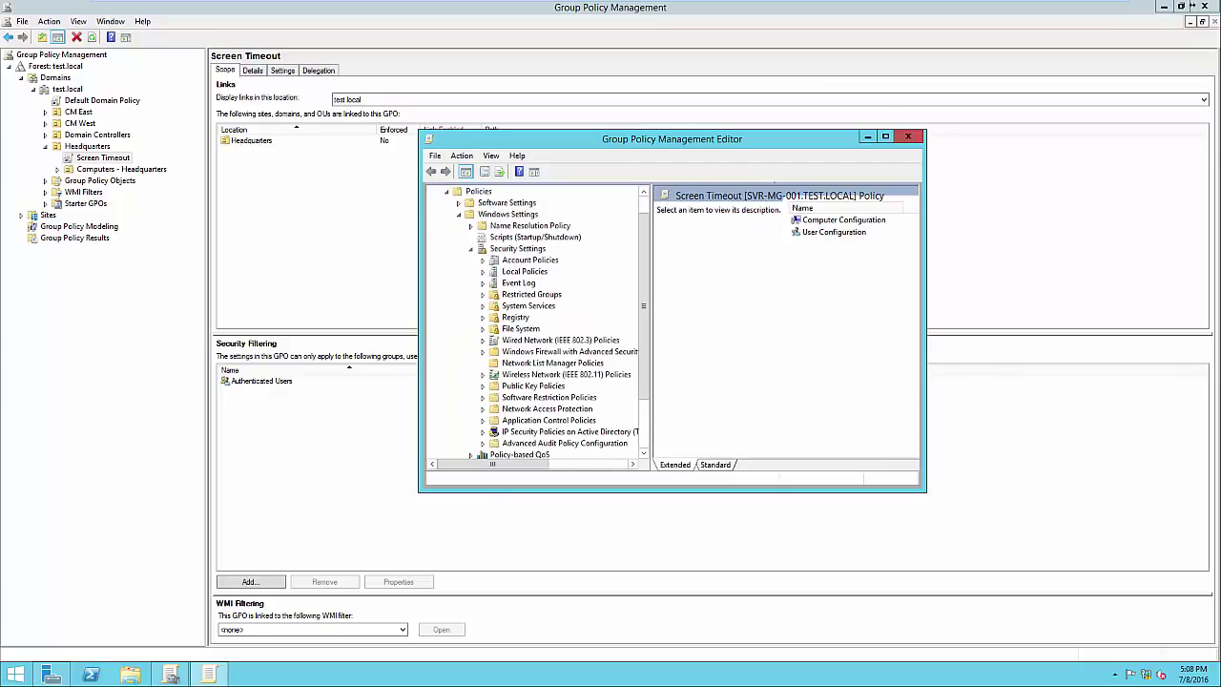
left_click(483, 271)
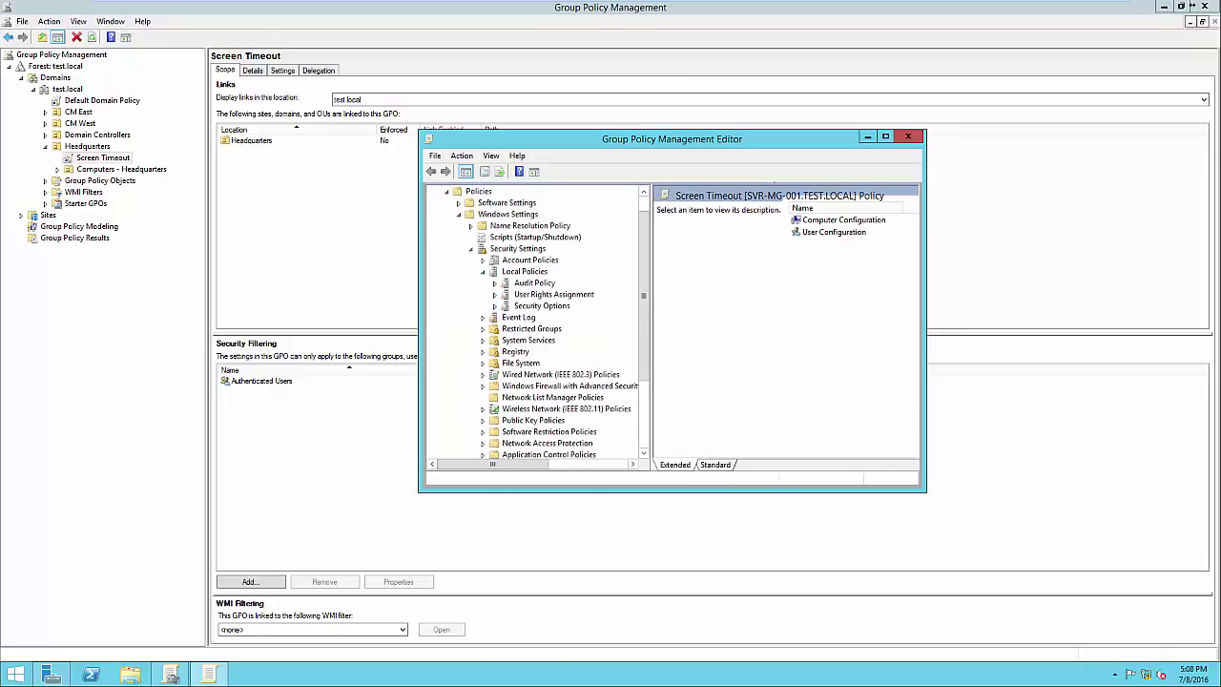
left_click(542, 307)
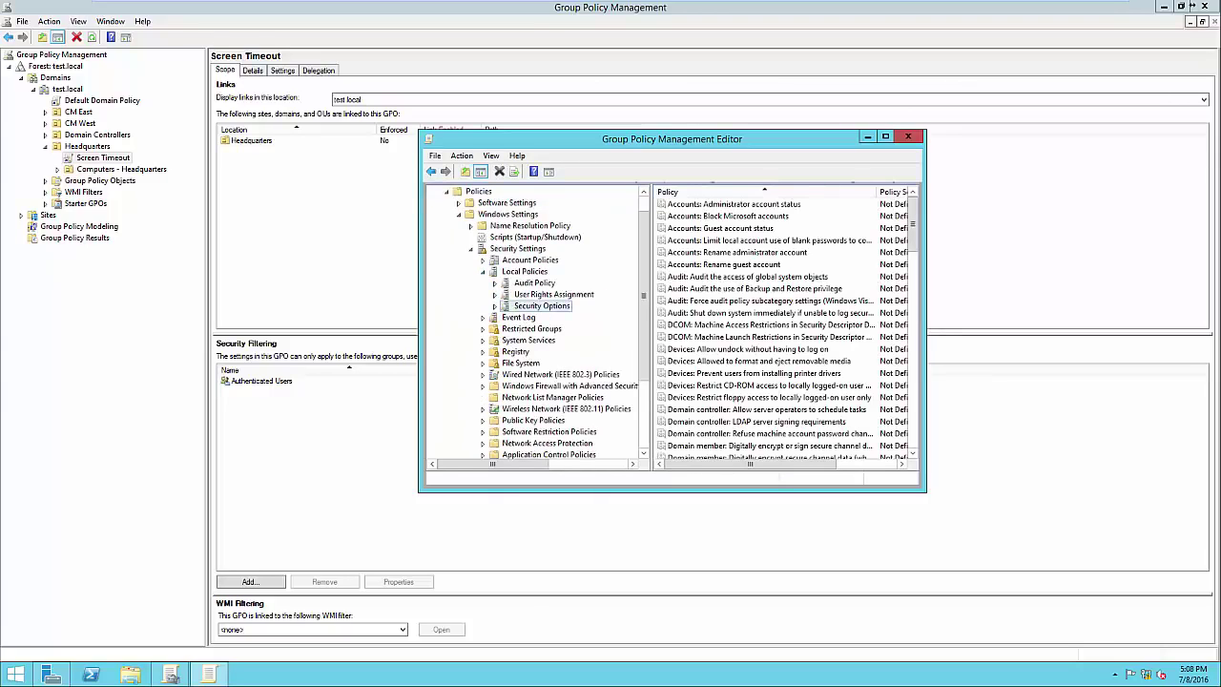
left_click(885, 136)
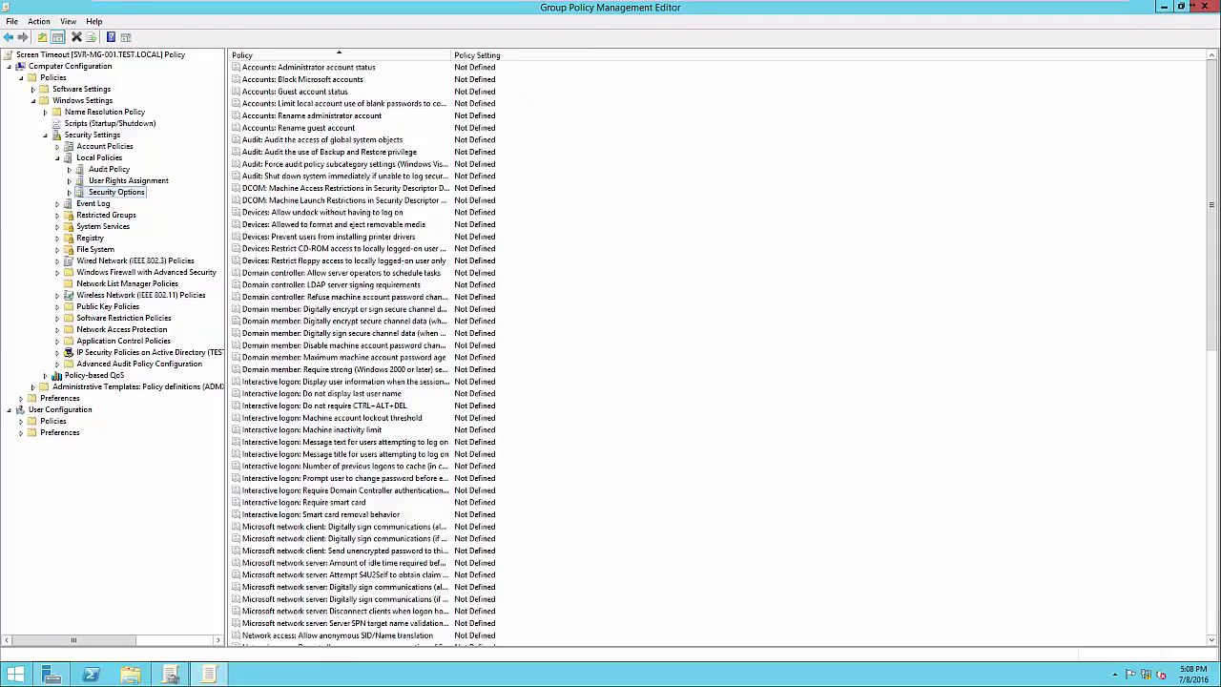
Define Interactive logon: Machine inactivity limit as 300 seconds, confirm the row, and close the editor
double_click(343, 430)
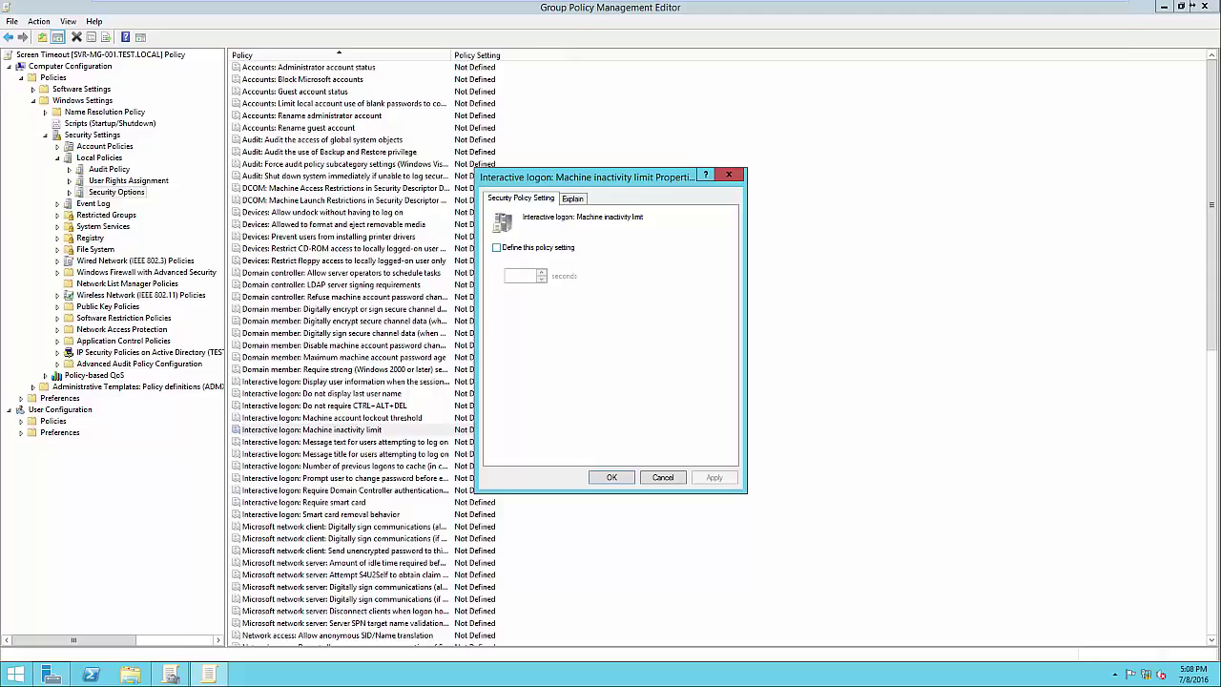
left_click(497, 248)
key("Tab")
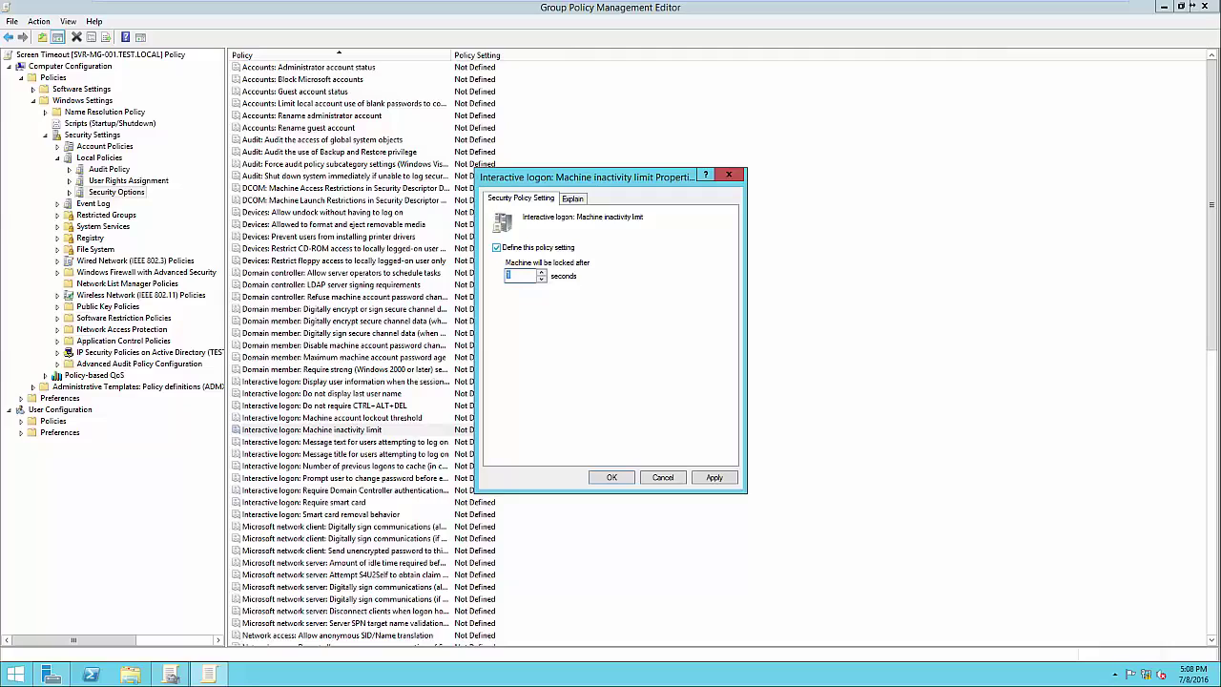
type("300")
left_click(572, 199)
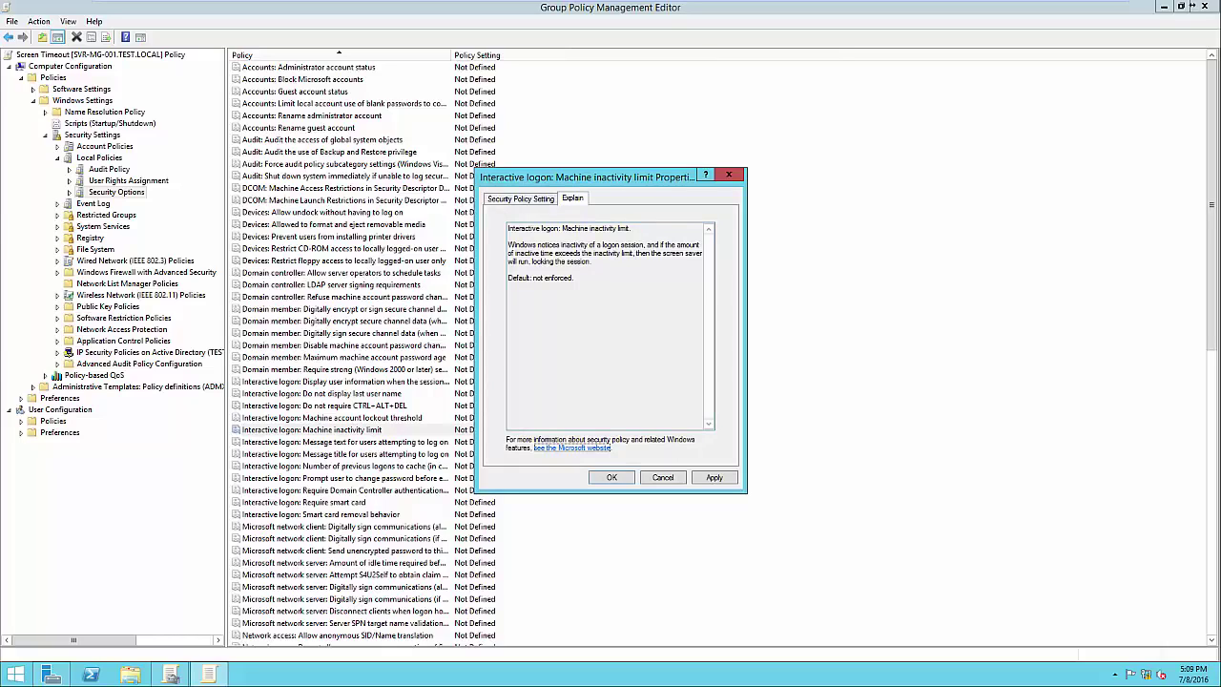
left_click(521, 198)
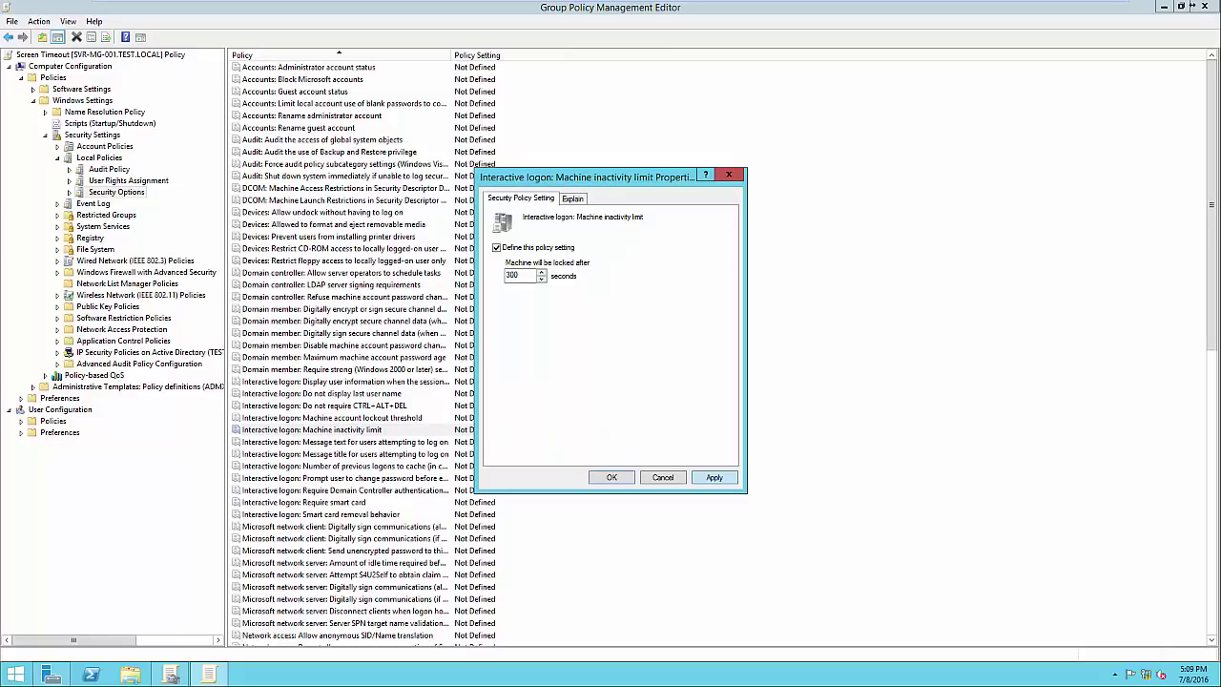
left_click(713, 477)
left_click(611, 477)
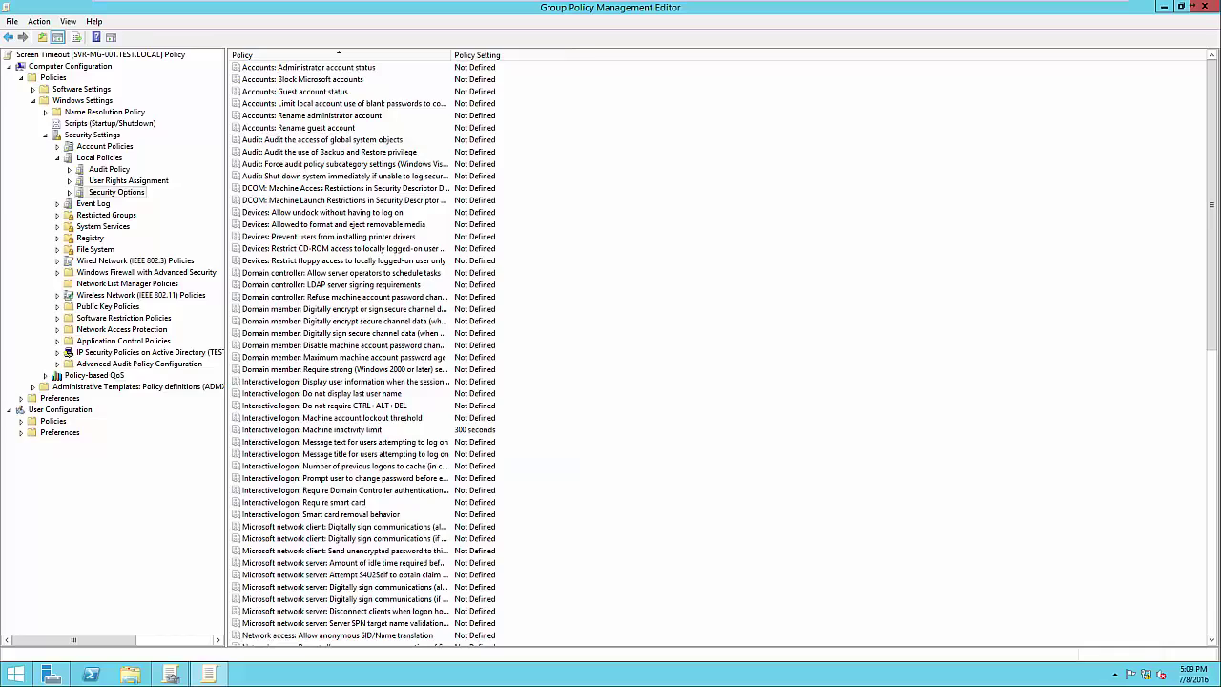
left_click(345, 430)
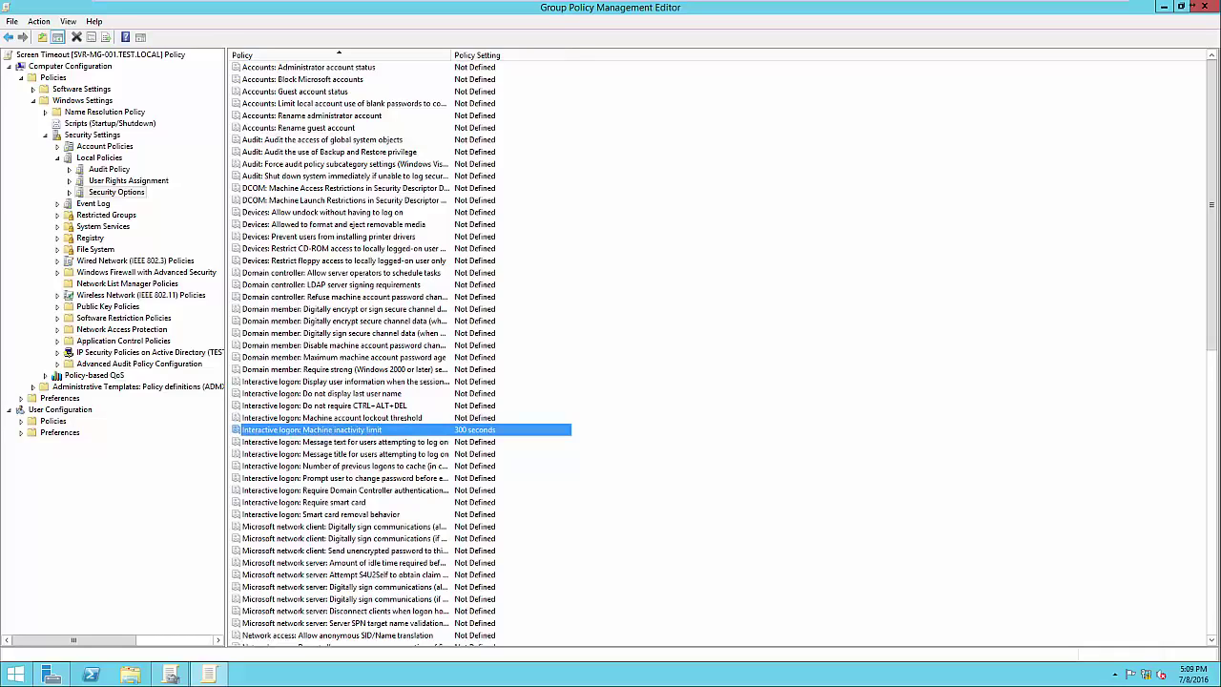
left_click(1204, 6)
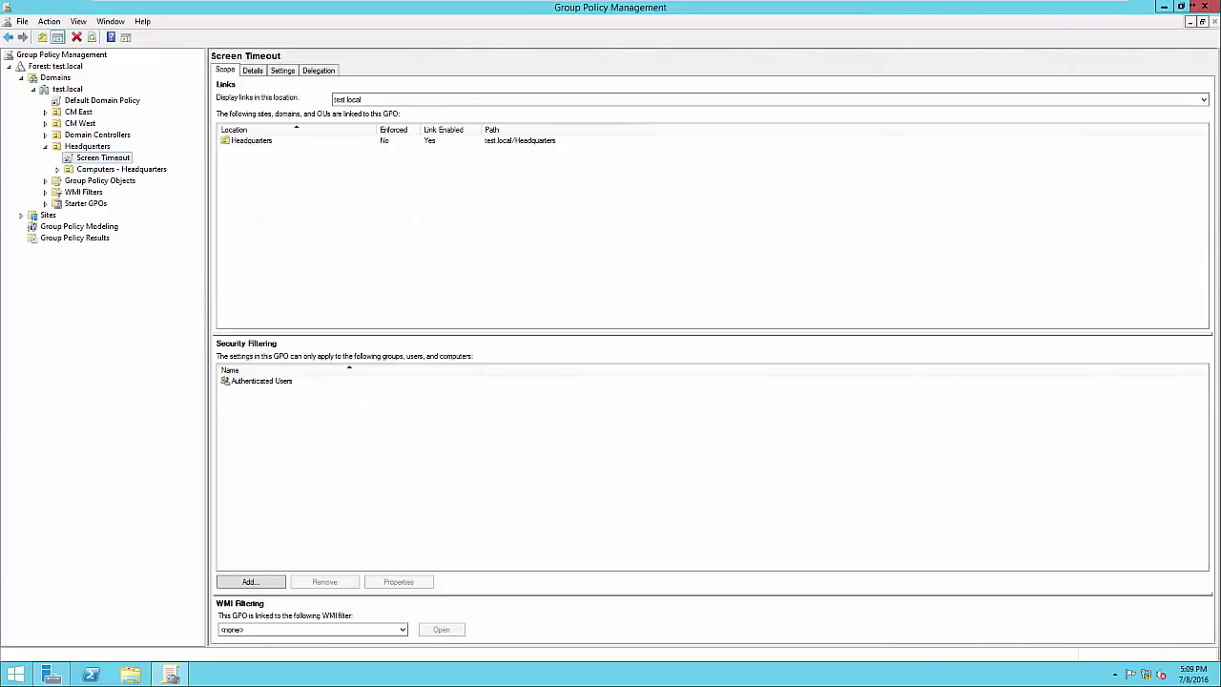
left_click(282, 70)
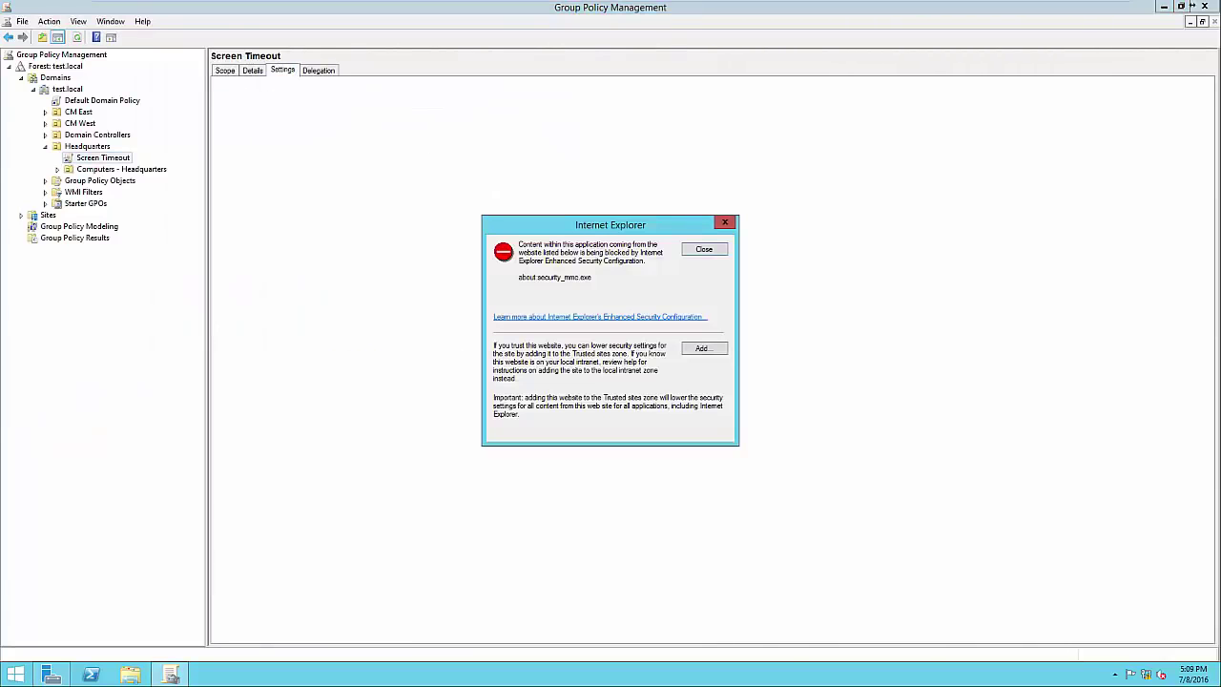
left_click(704, 249)
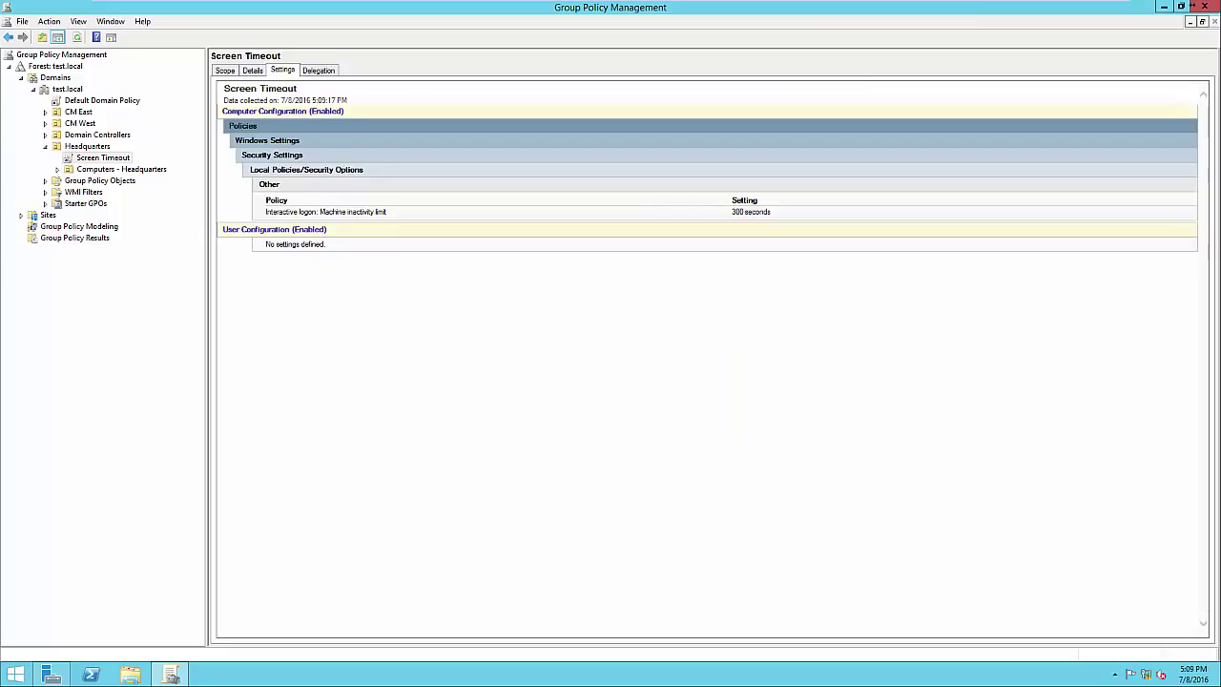
left_click_drag(265, 202, 388, 213)
left_click(401, 213)
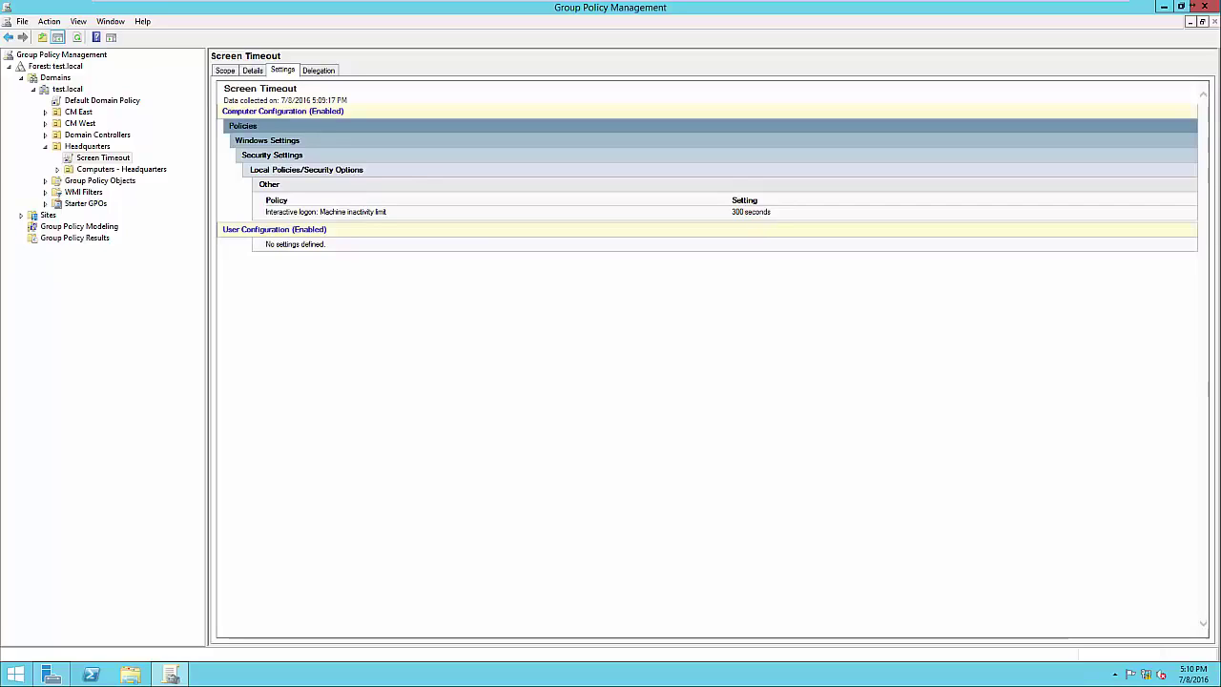
left_click(225, 70)
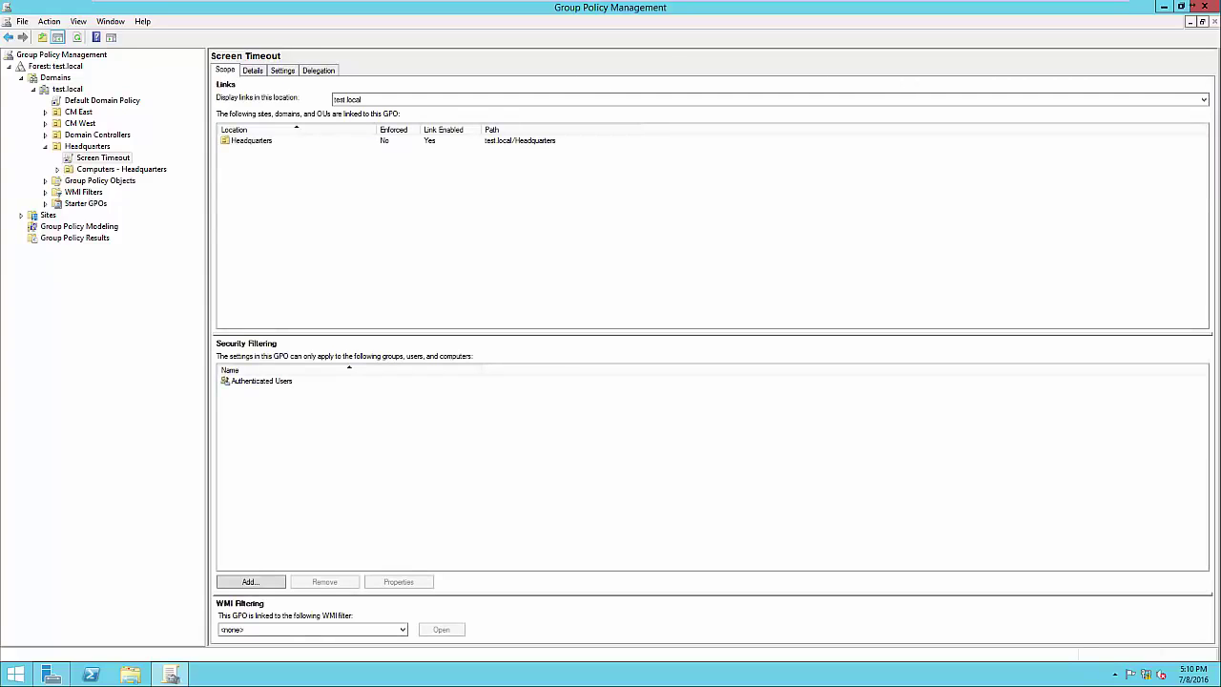
left_click(262, 380)
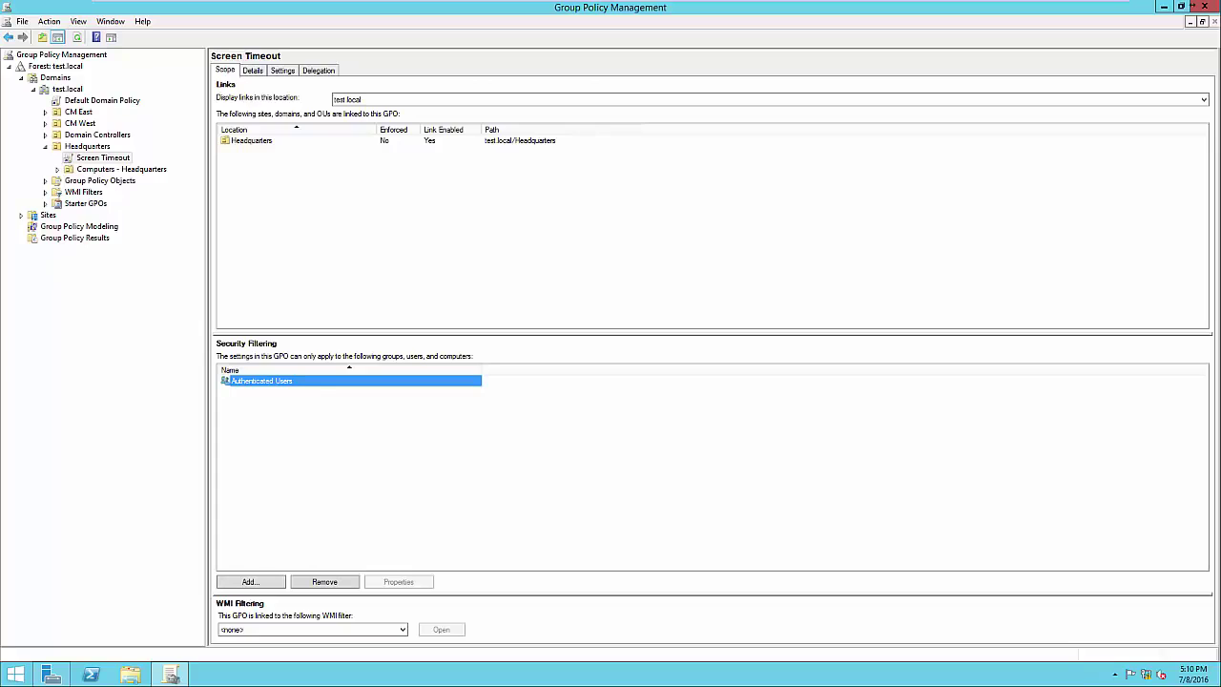
left_click(52, 674)
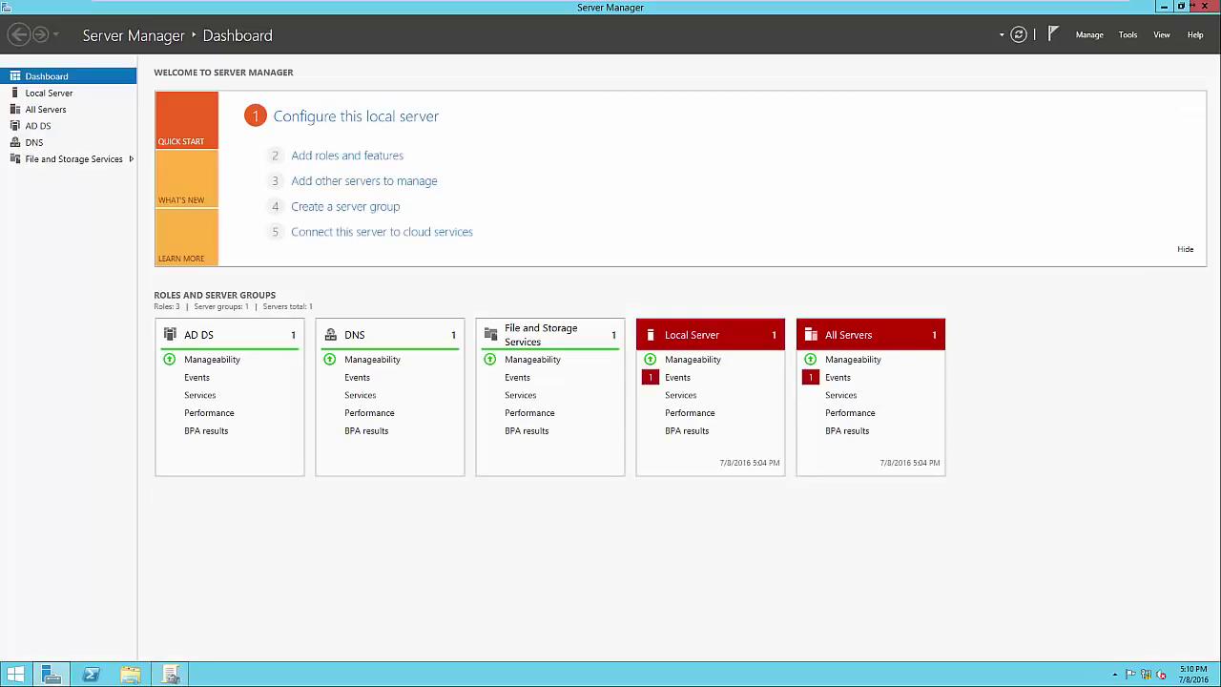
left_click(1128, 35)
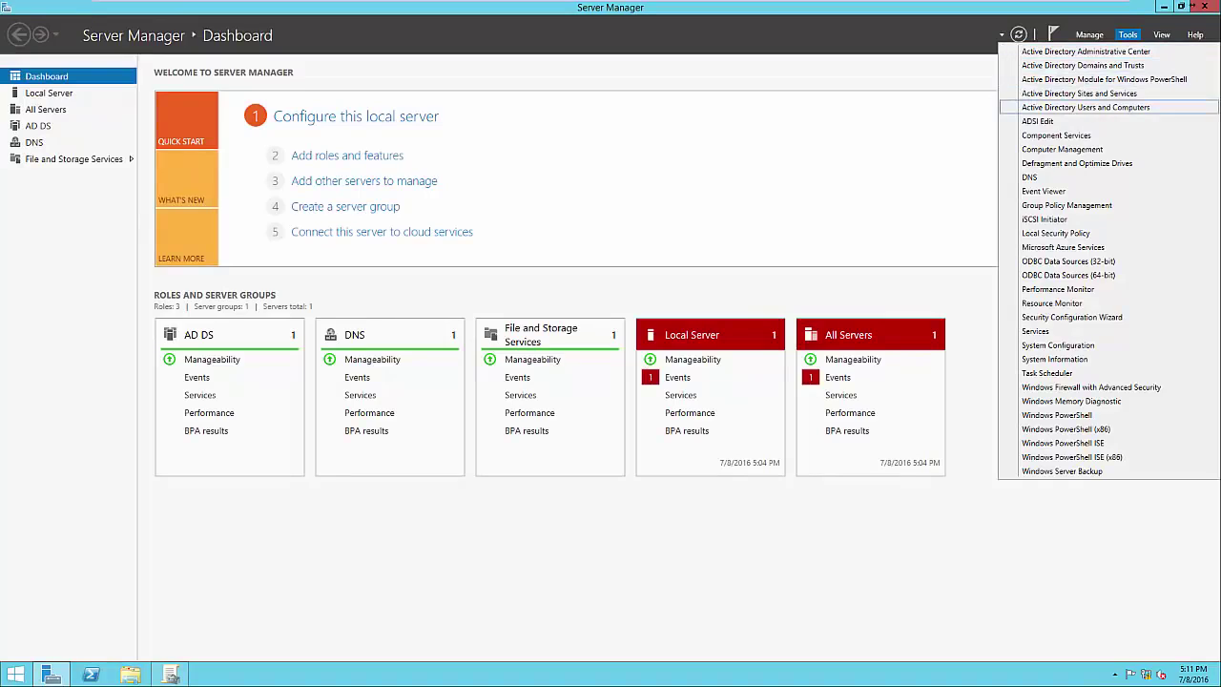
left_click(1085, 107)
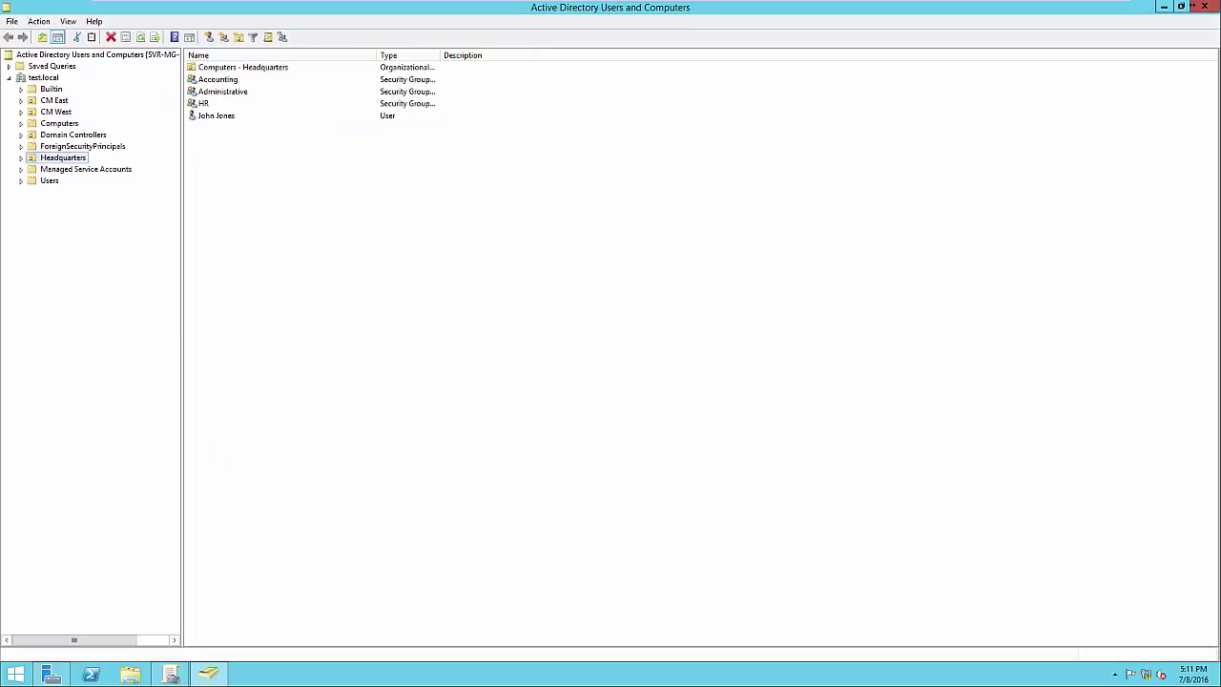
left_click(218, 80)
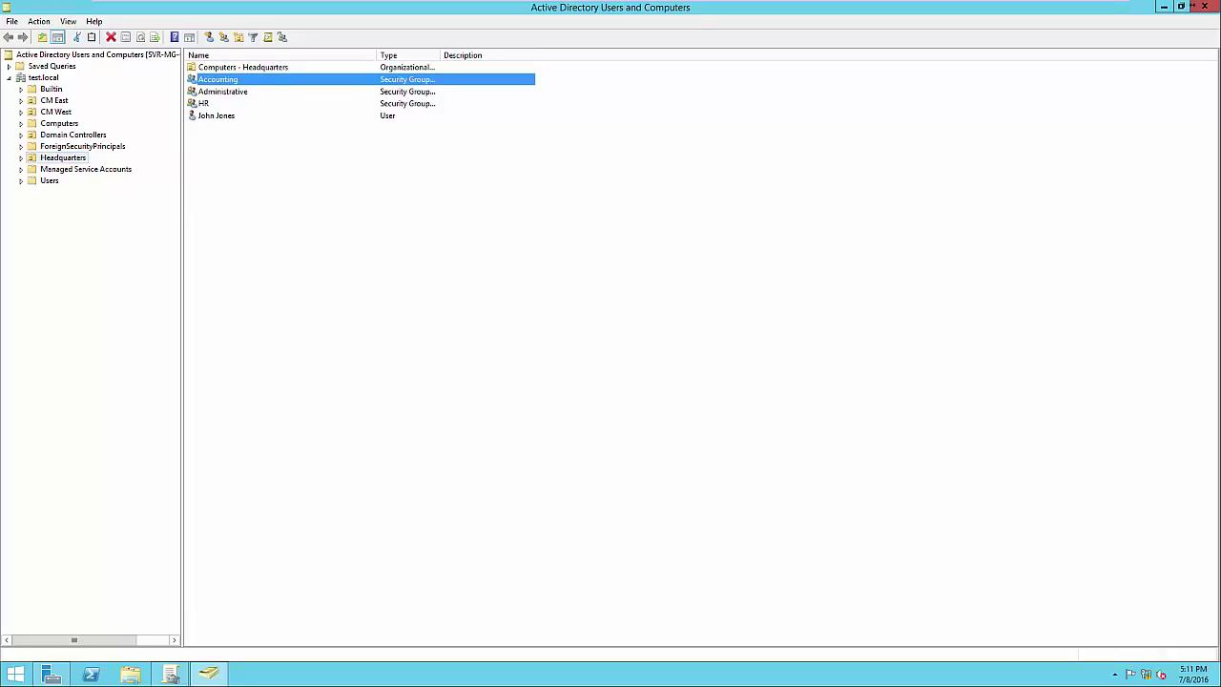
left_click(1193, 6)
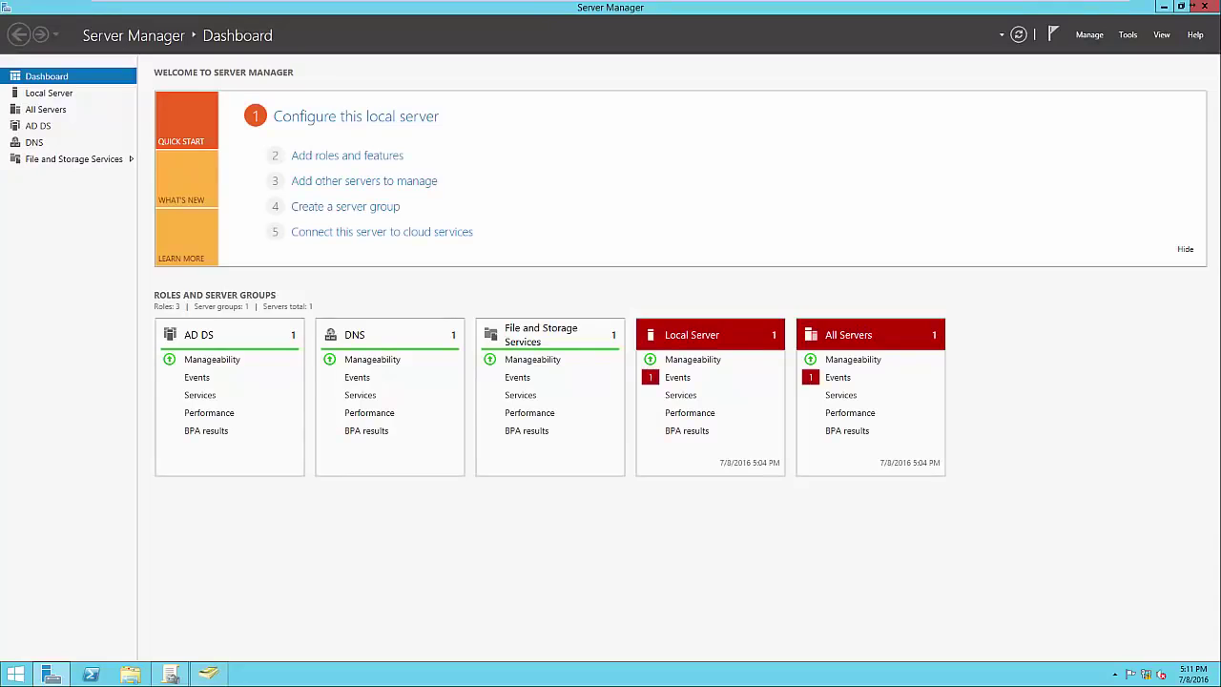
left_click(1165, 7)
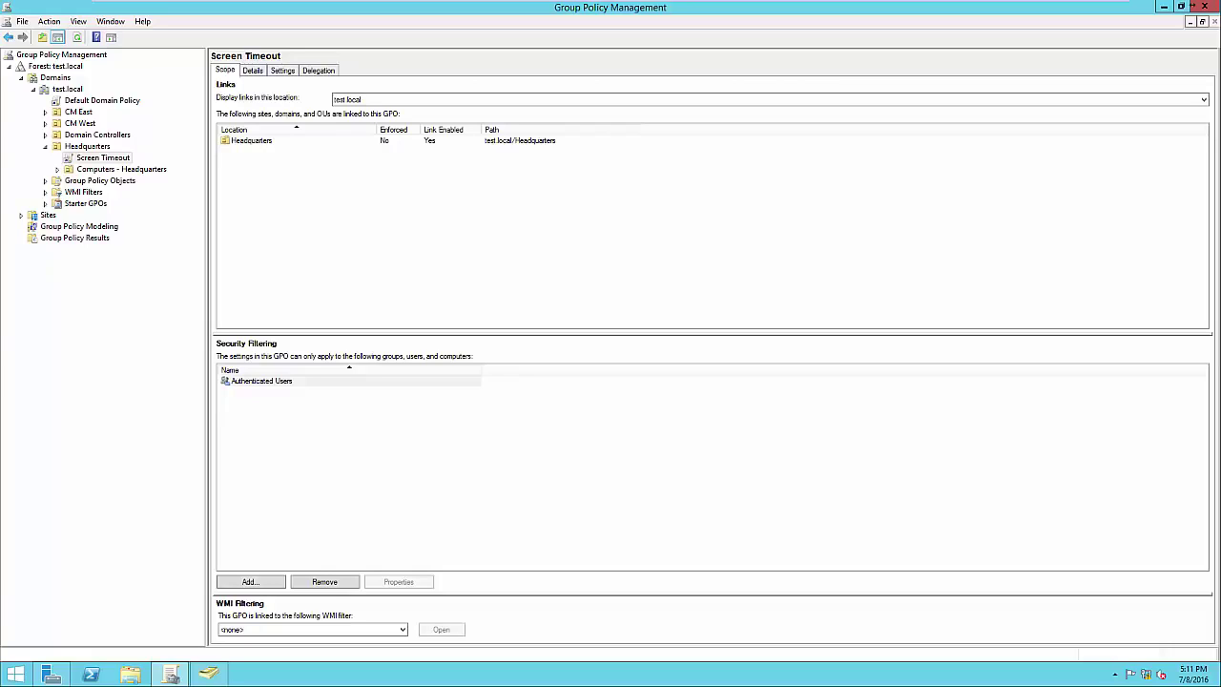
Replace Authenticated Users with the Accounting group in Screen Timeout's security filtering
left_click(324, 581)
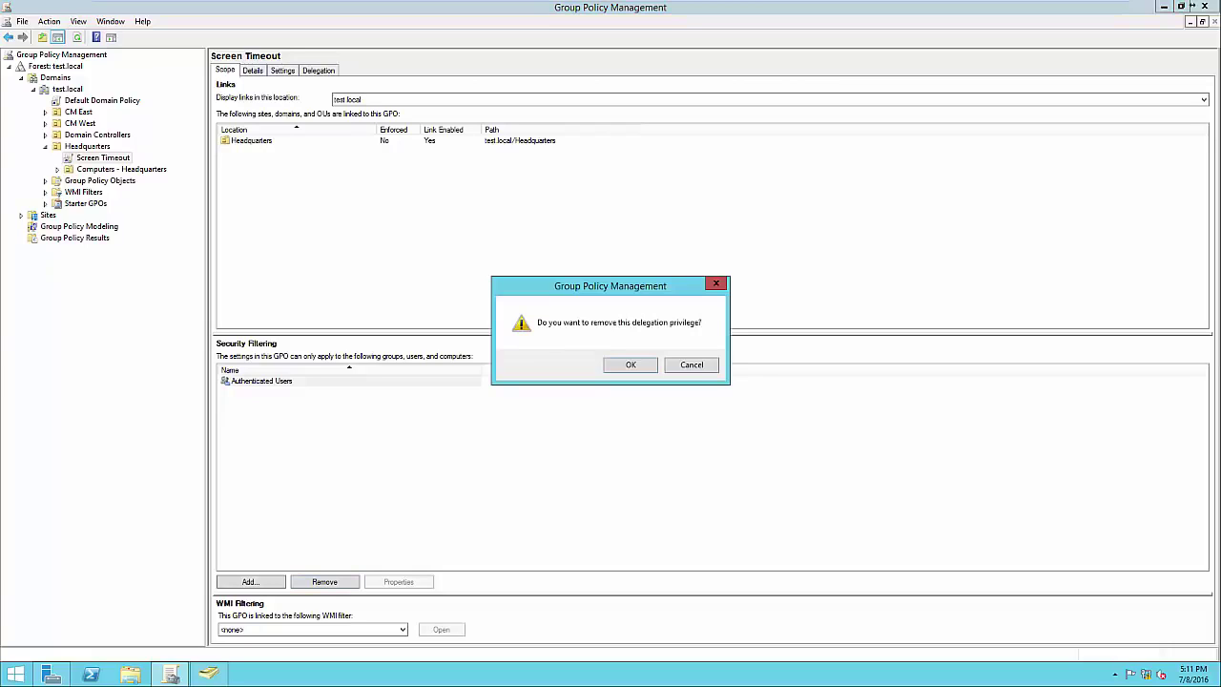
key("Return")
left_click(250, 581)
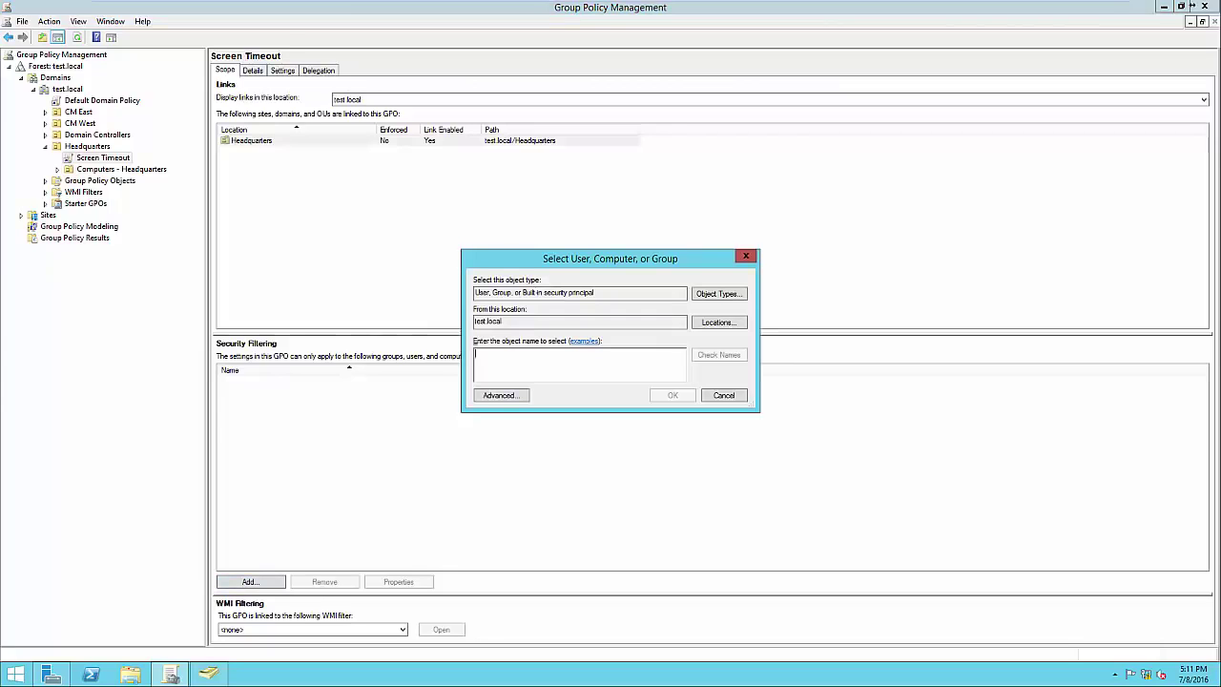
type("Accounting")
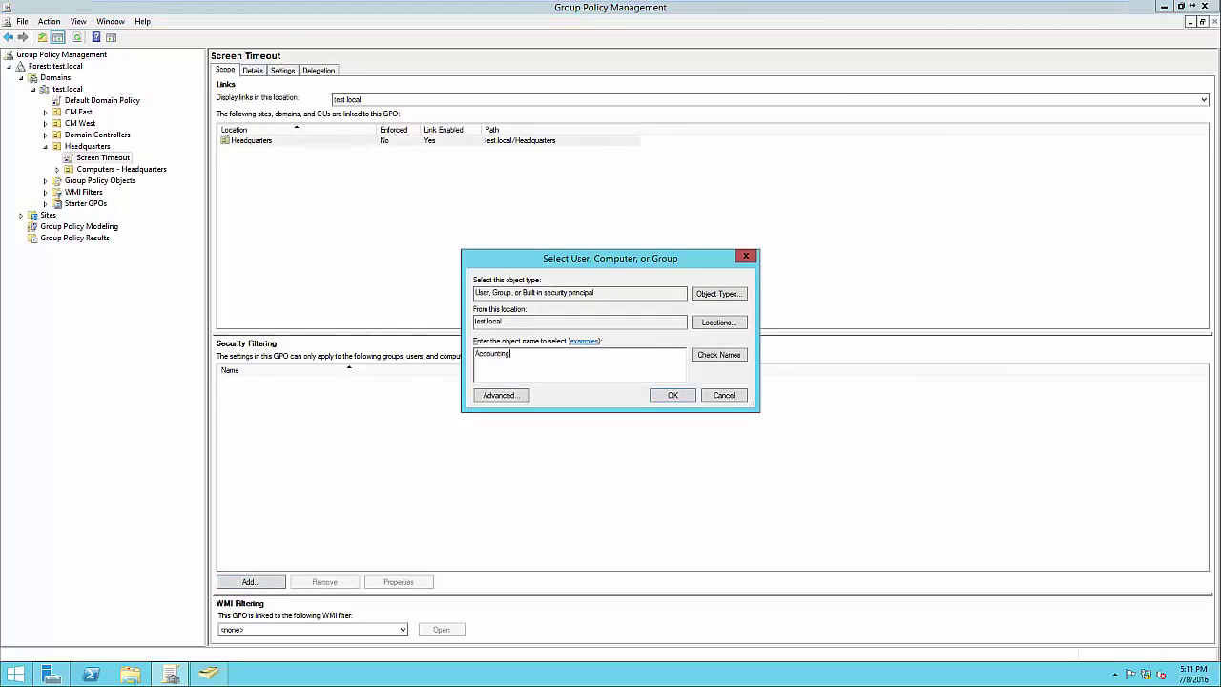
key("alt+c")
key("Return")
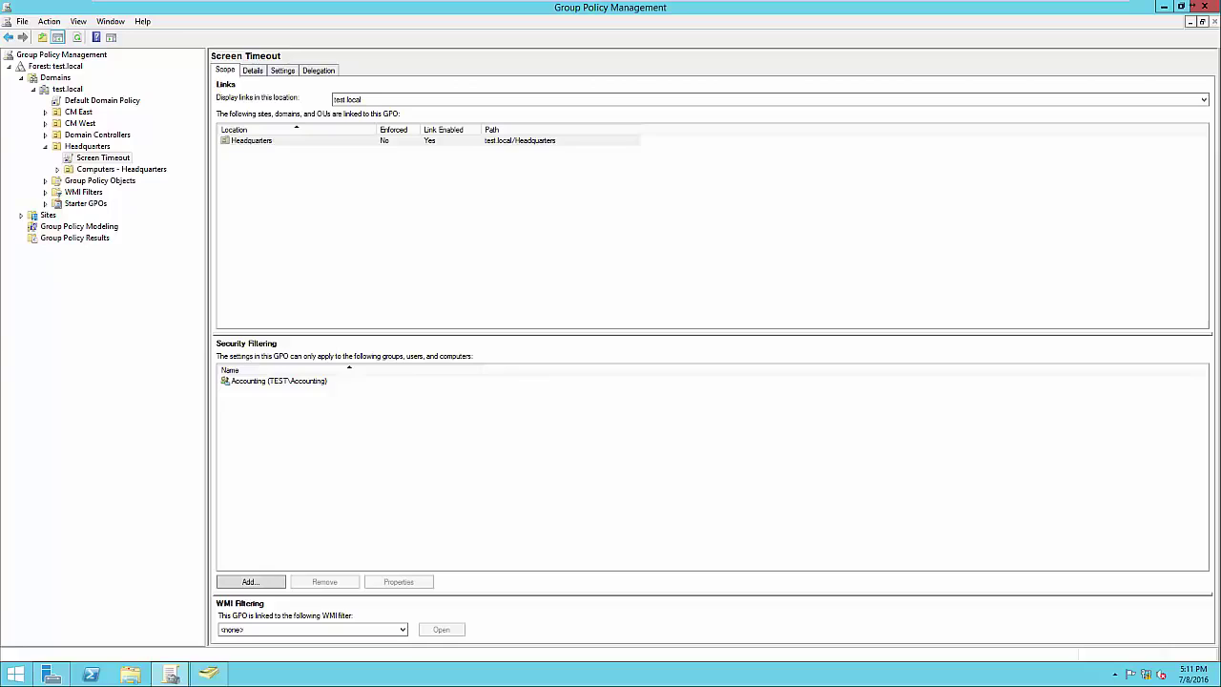
left_click(278, 381)
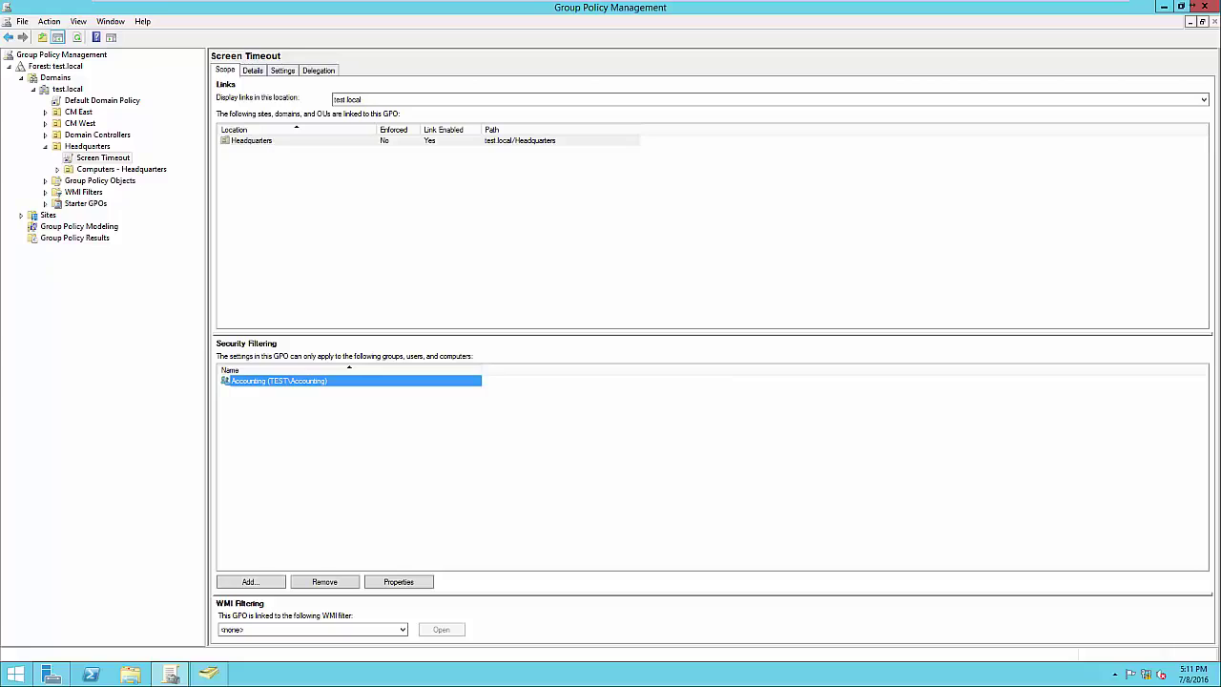
left_click(401, 444)
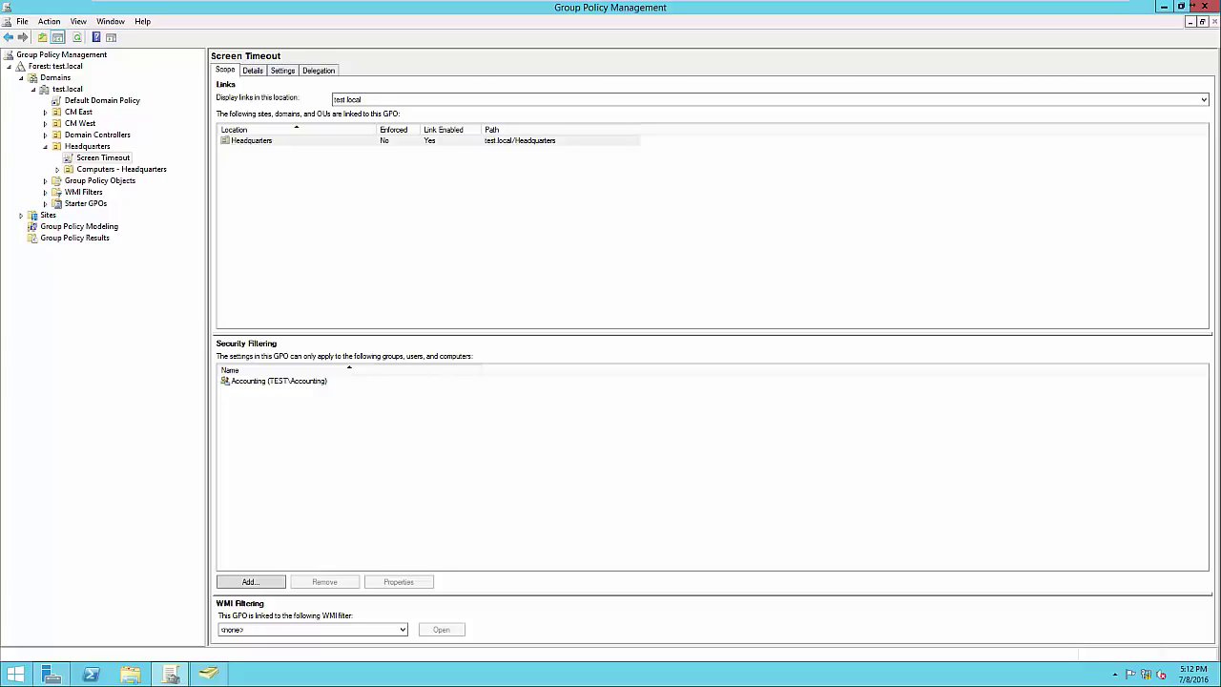
Reopen Screen Timeout for editing, view computer Scripts (Startup/Shutdown), then close the editor
left_click(103, 157)
right_click(118, 157)
left_click(138, 167)
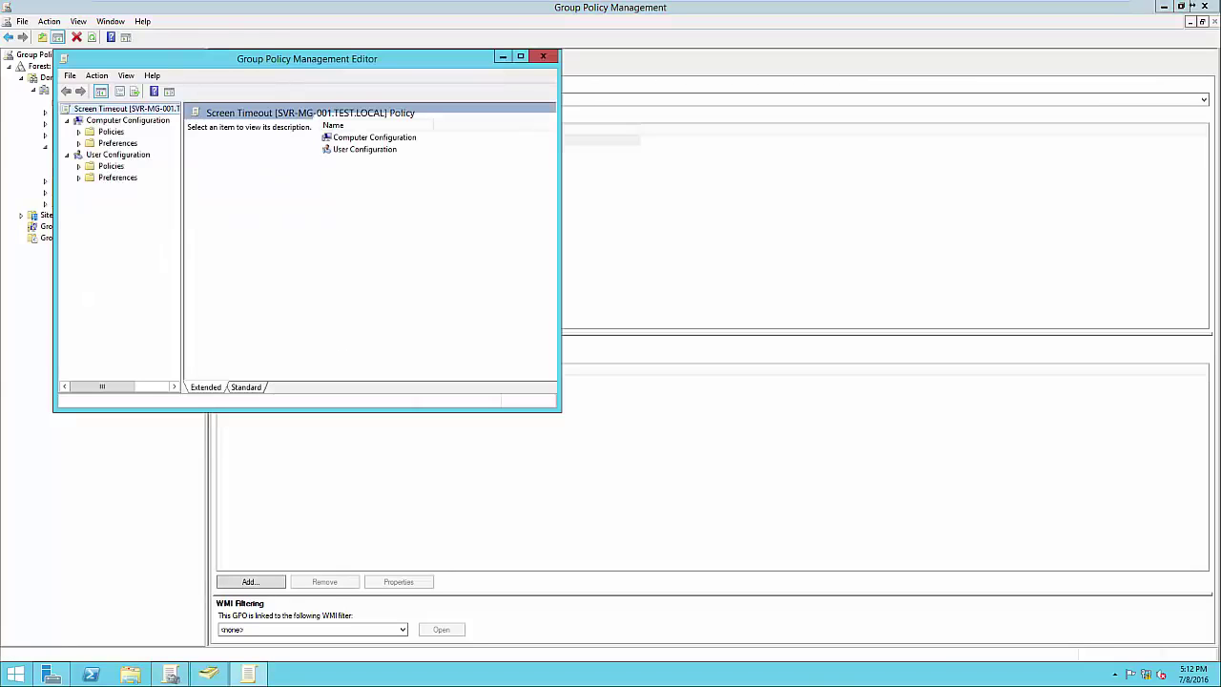
left_click(80, 131)
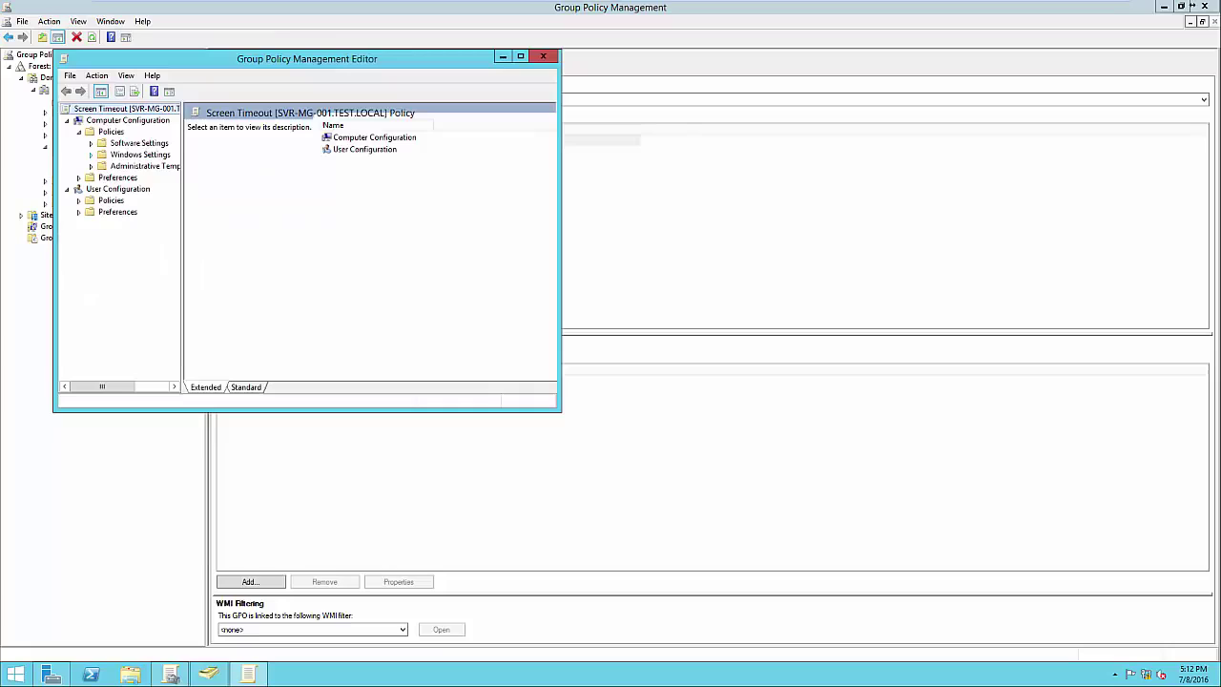
left_click(90, 154)
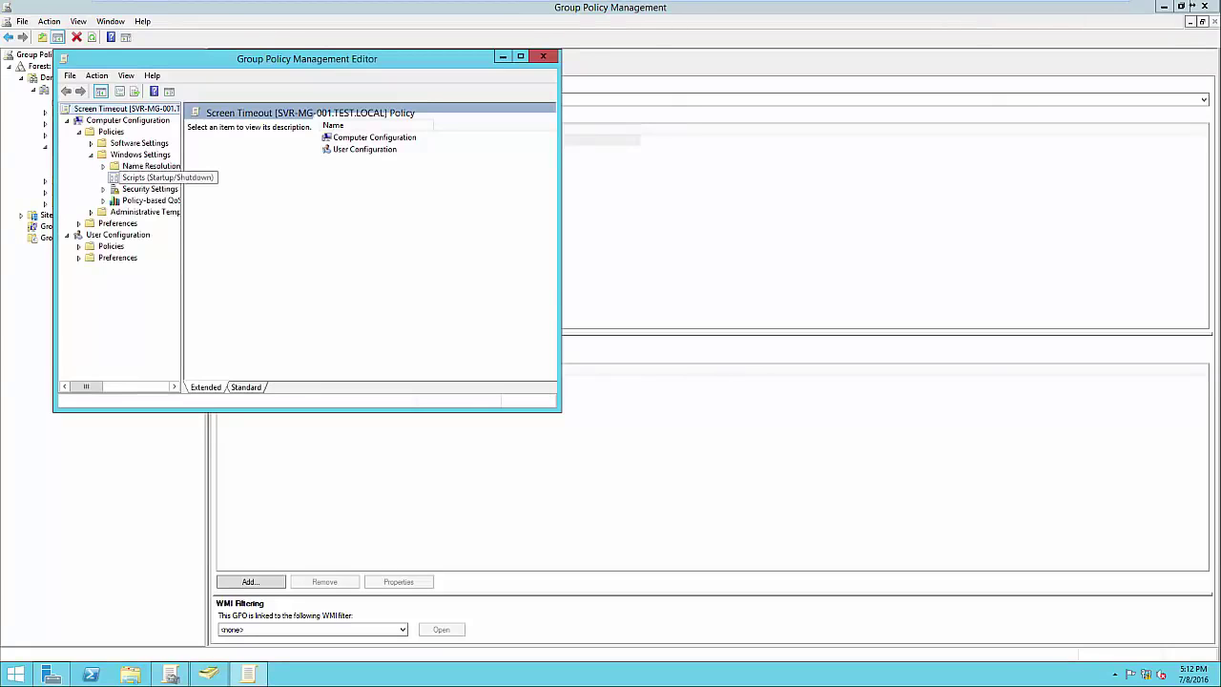
left_click(150, 178)
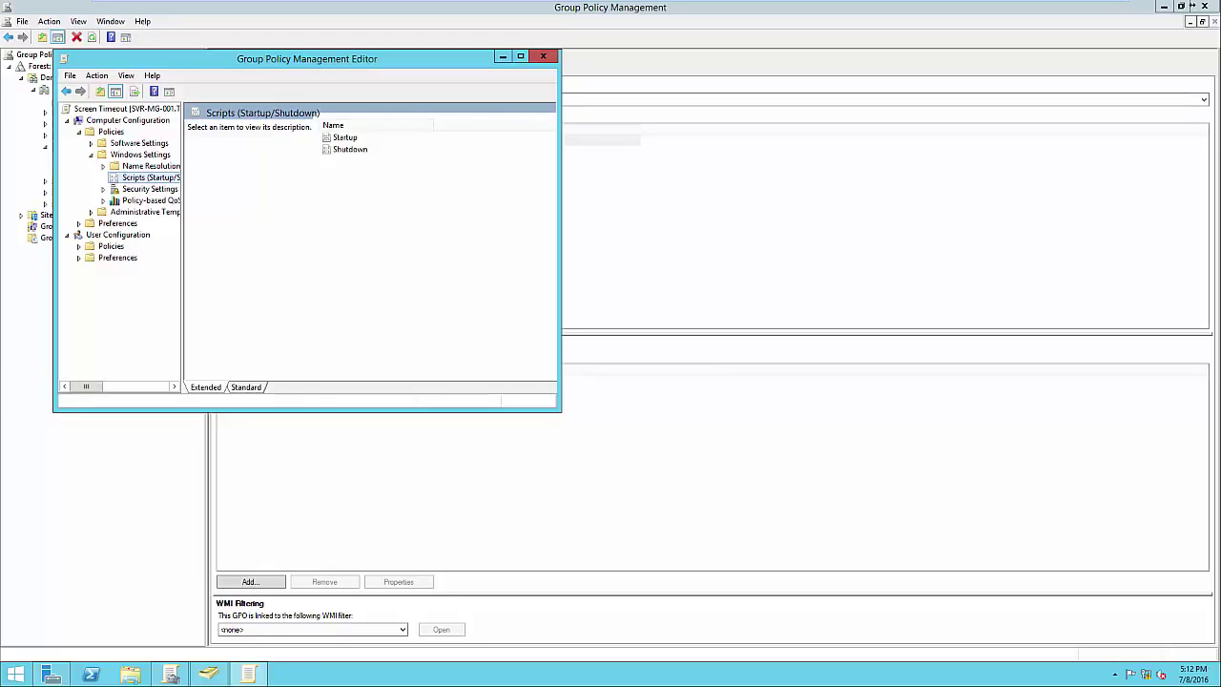
left_click(542, 56)
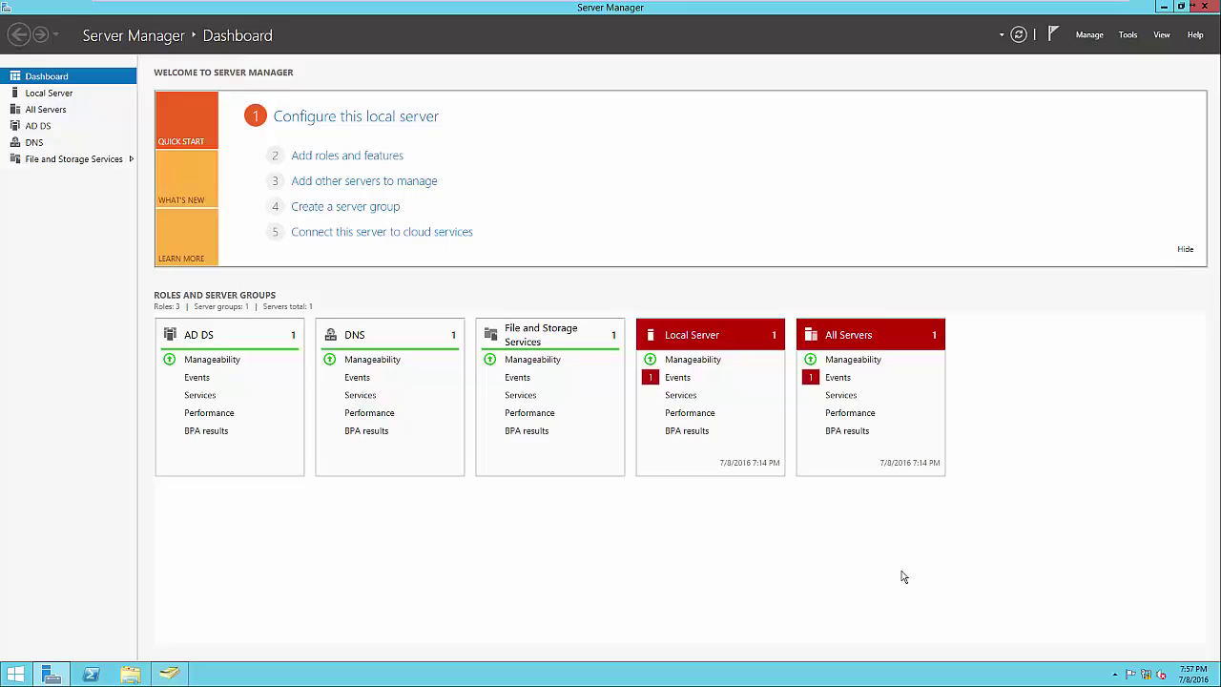
In Add Roles and Features, select Print and Document Services with its management tools
left_click(345, 158)
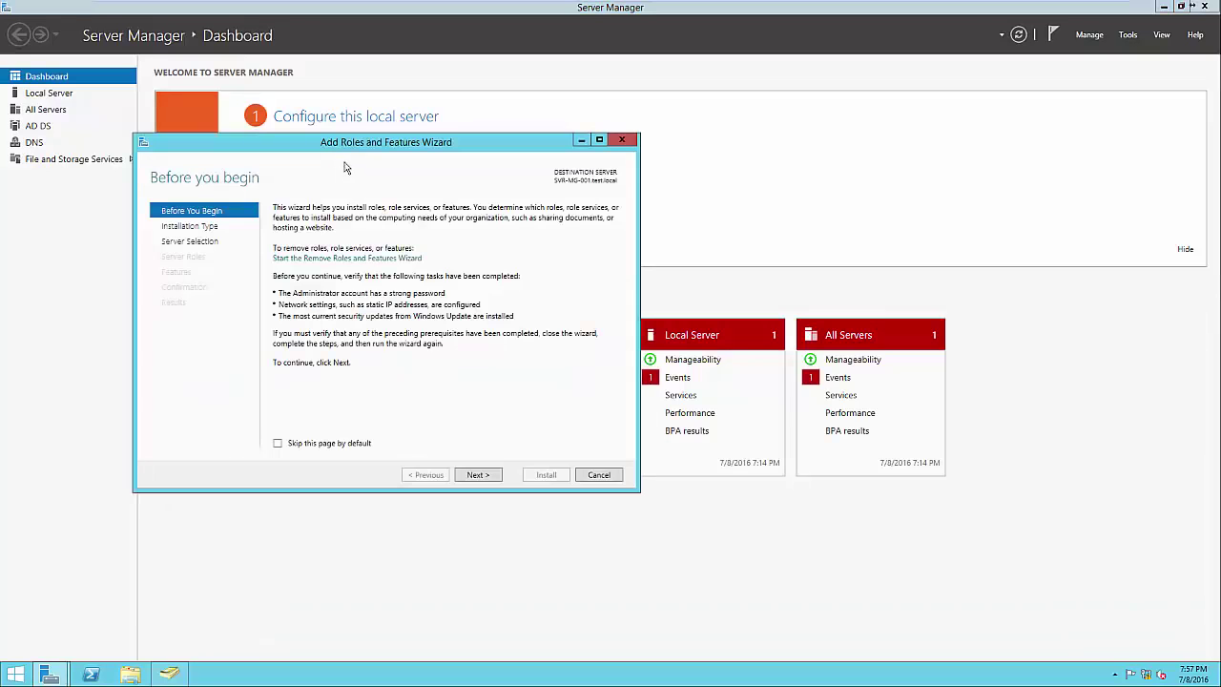
left_click(479, 476)
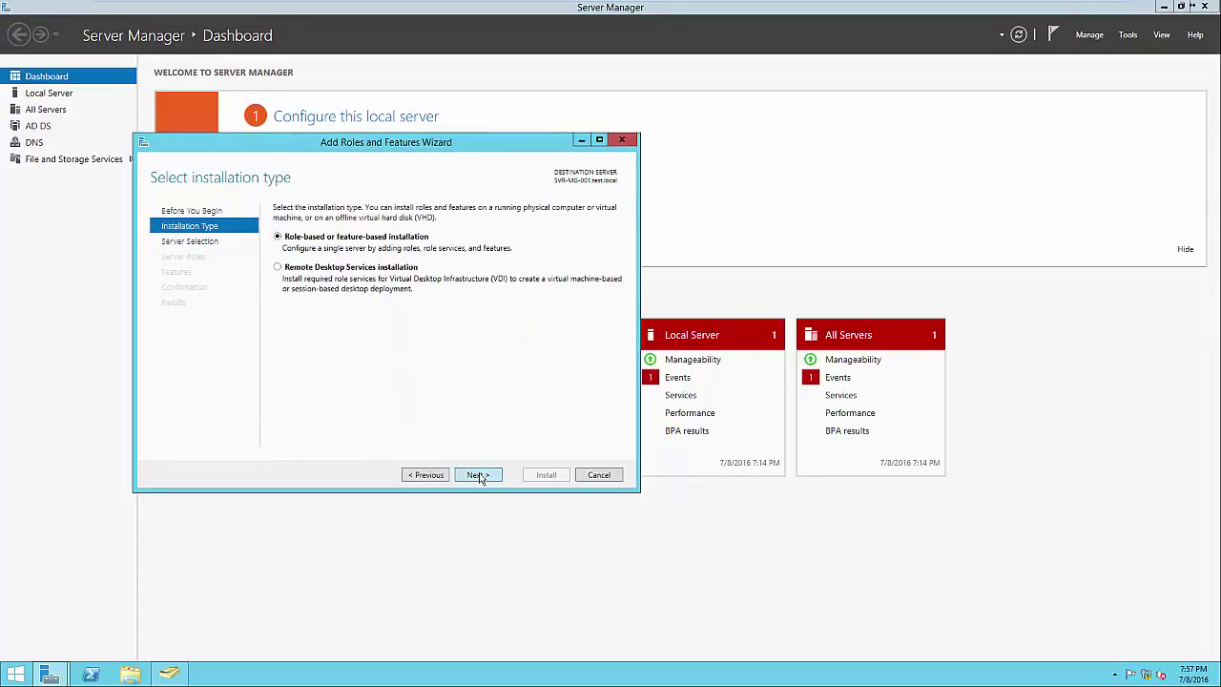
left_click(479, 475)
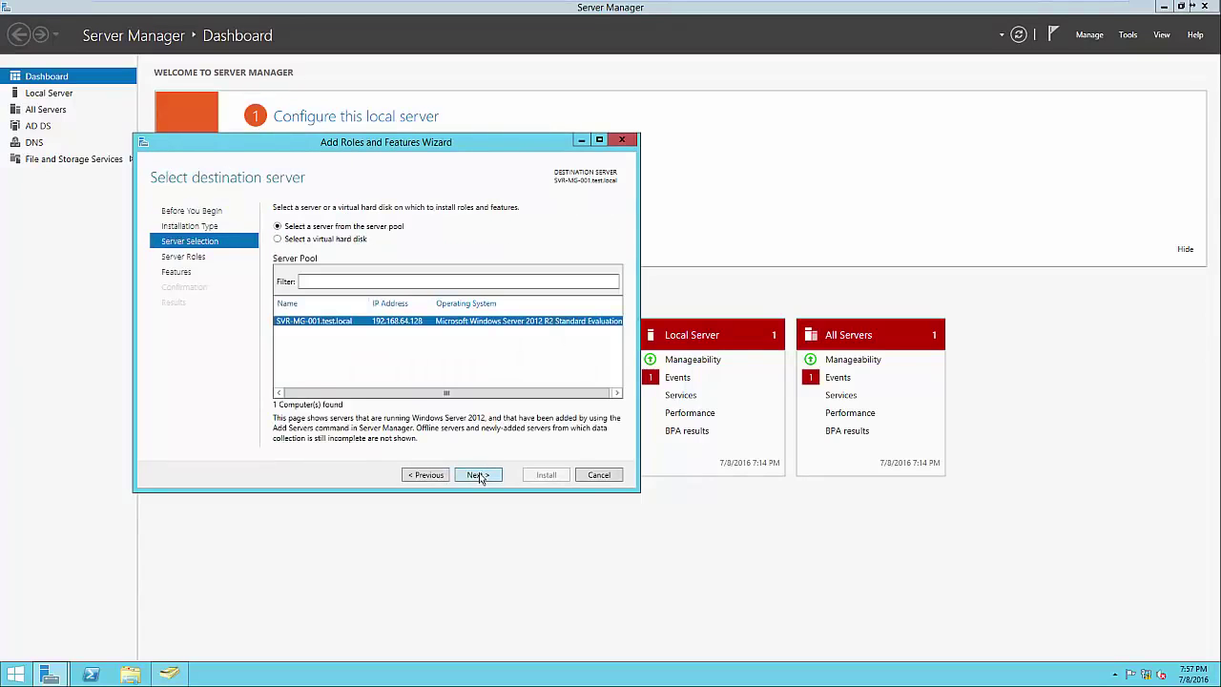
left_click(479, 475)
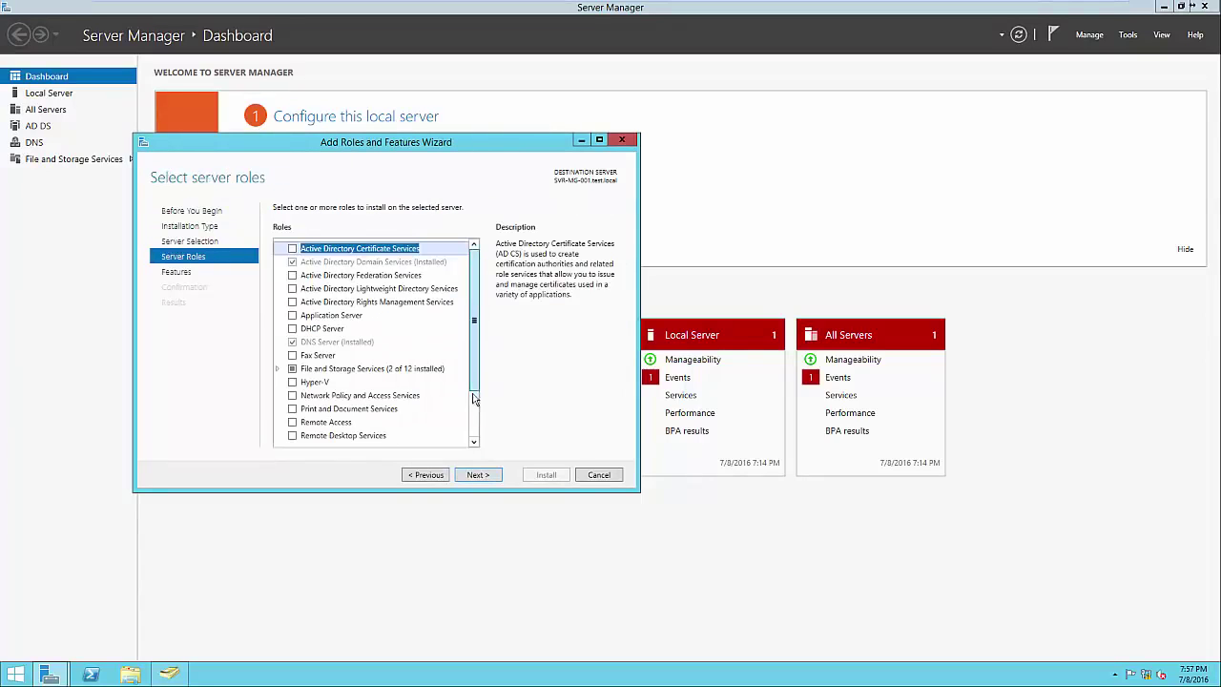
left_click_drag(474, 391, 474, 428)
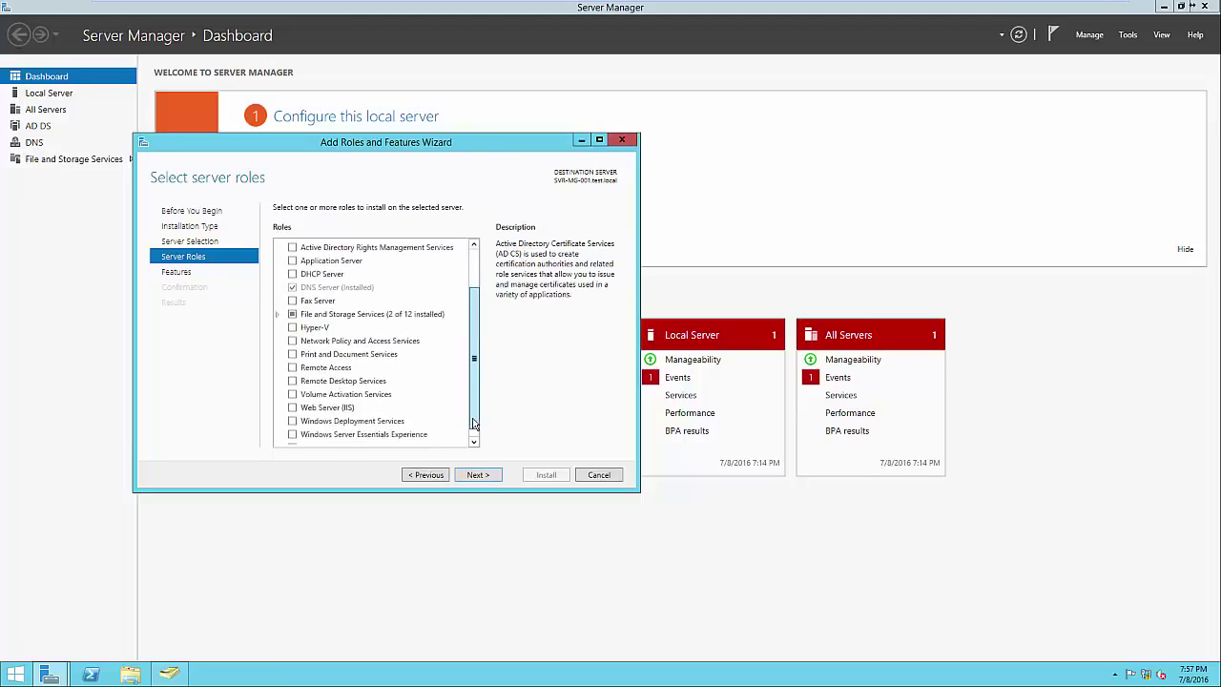
left_click(293, 355)
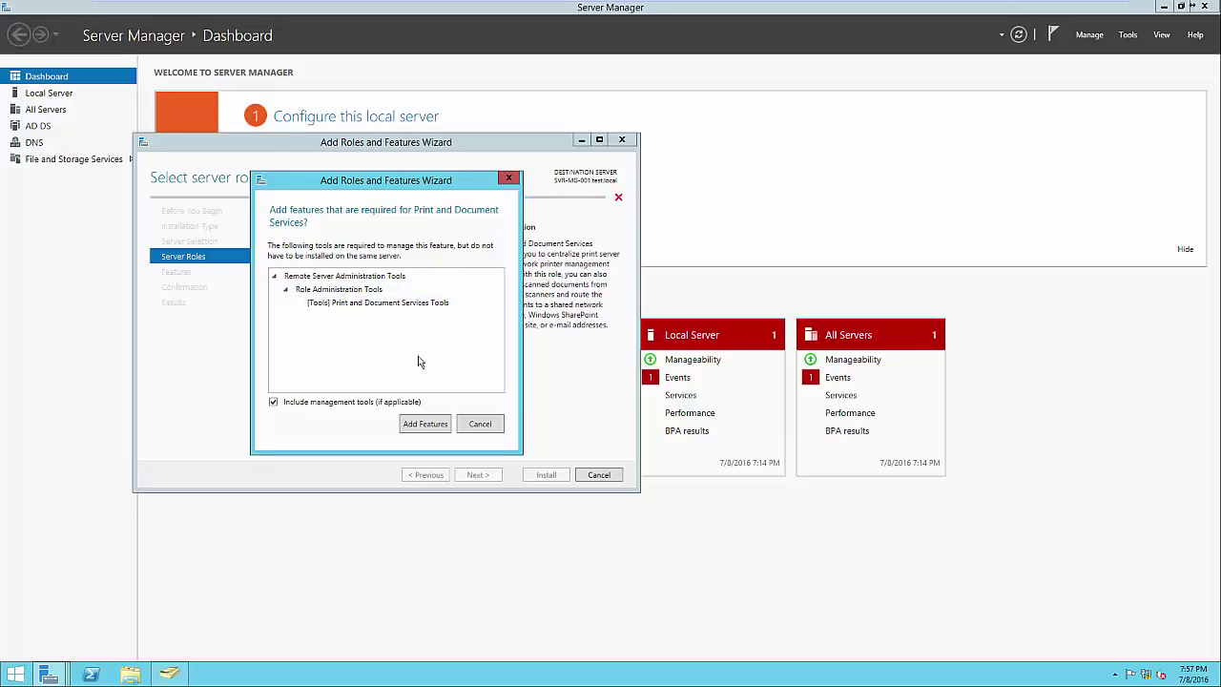
left_click(425, 424)
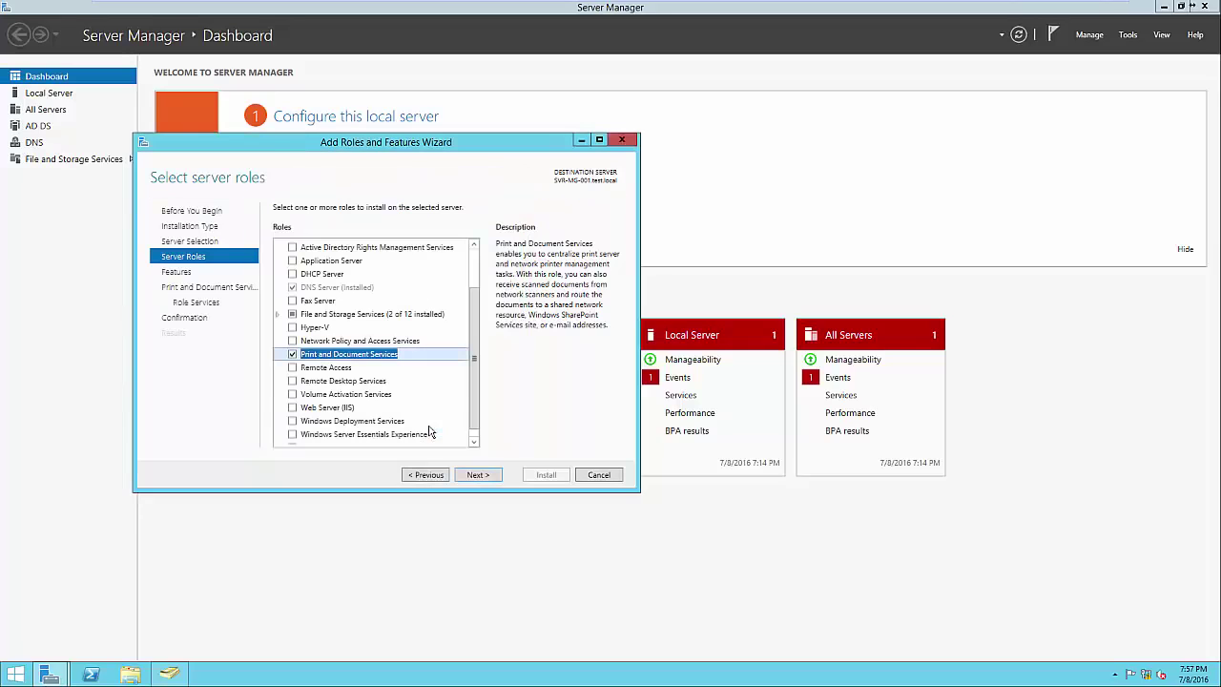
left_click(477, 474)
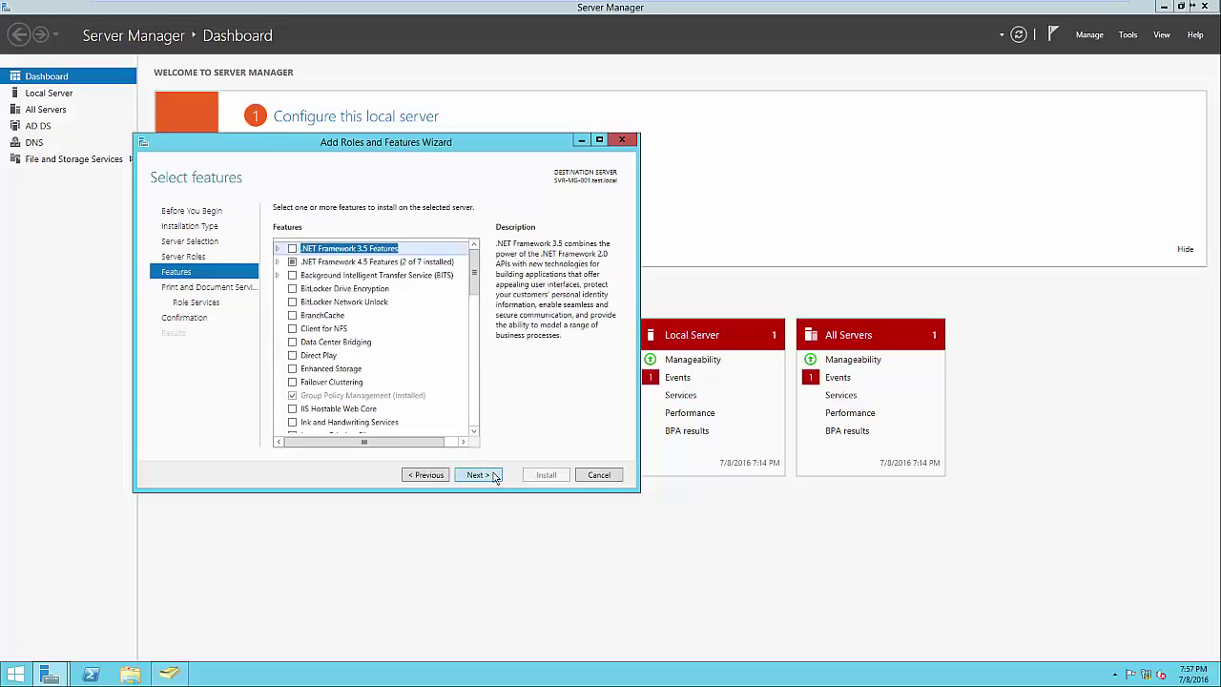
left_click(477, 474)
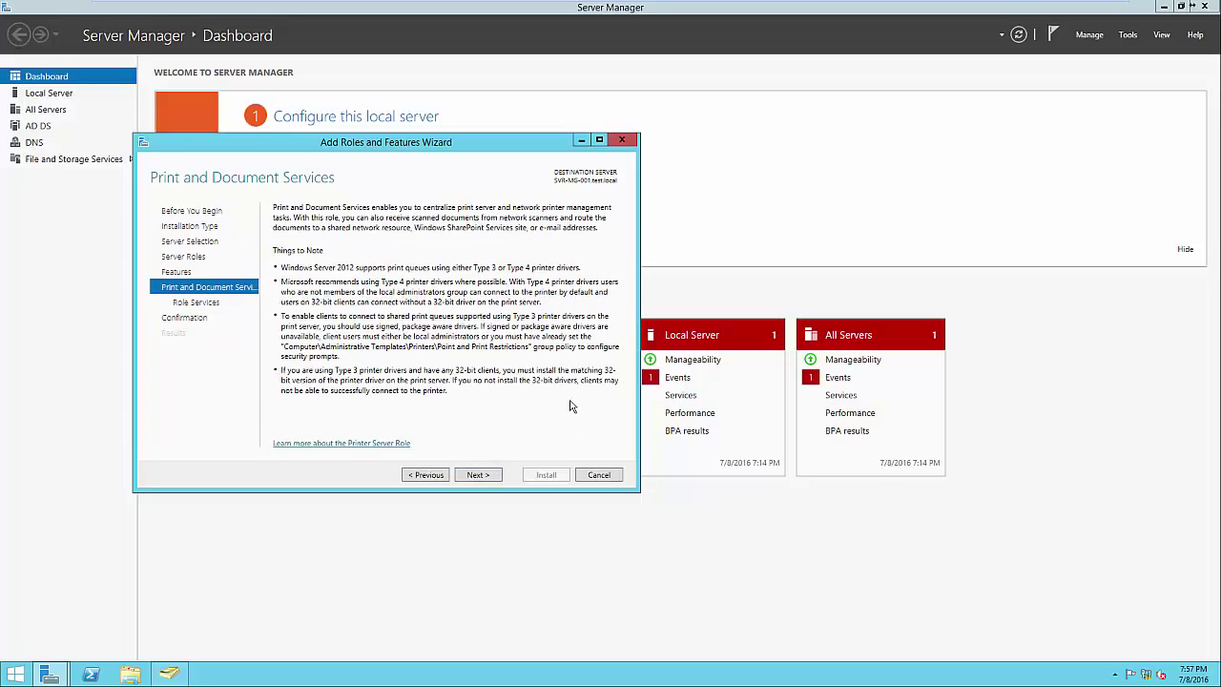
Keep only the Print Server role service, install it, and close the wizard
left_click(487, 476)
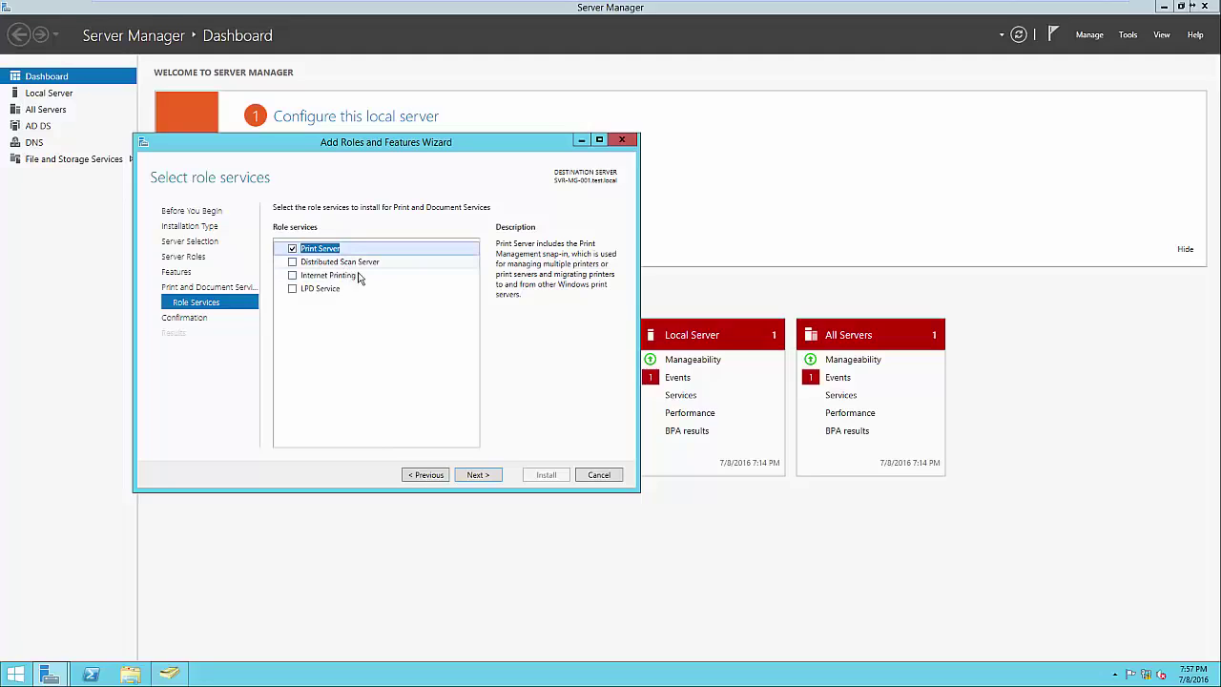
left_click(357, 277)
left_click(351, 290)
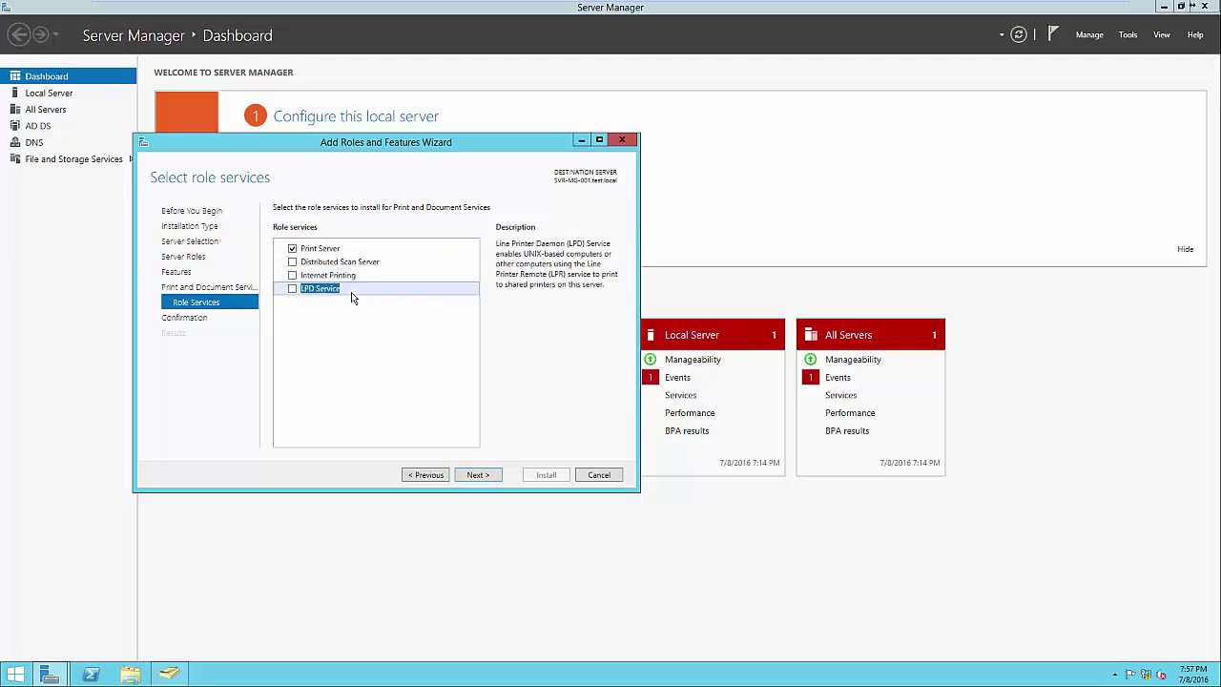
left_click(324, 248)
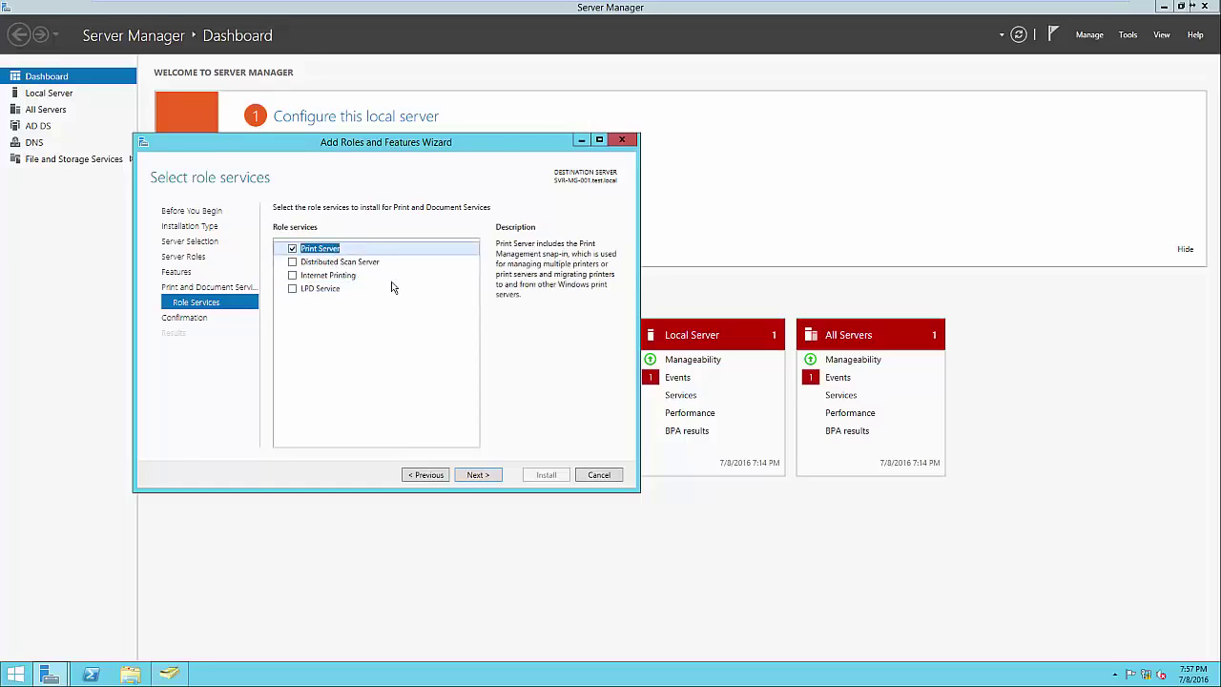
left_click(479, 474)
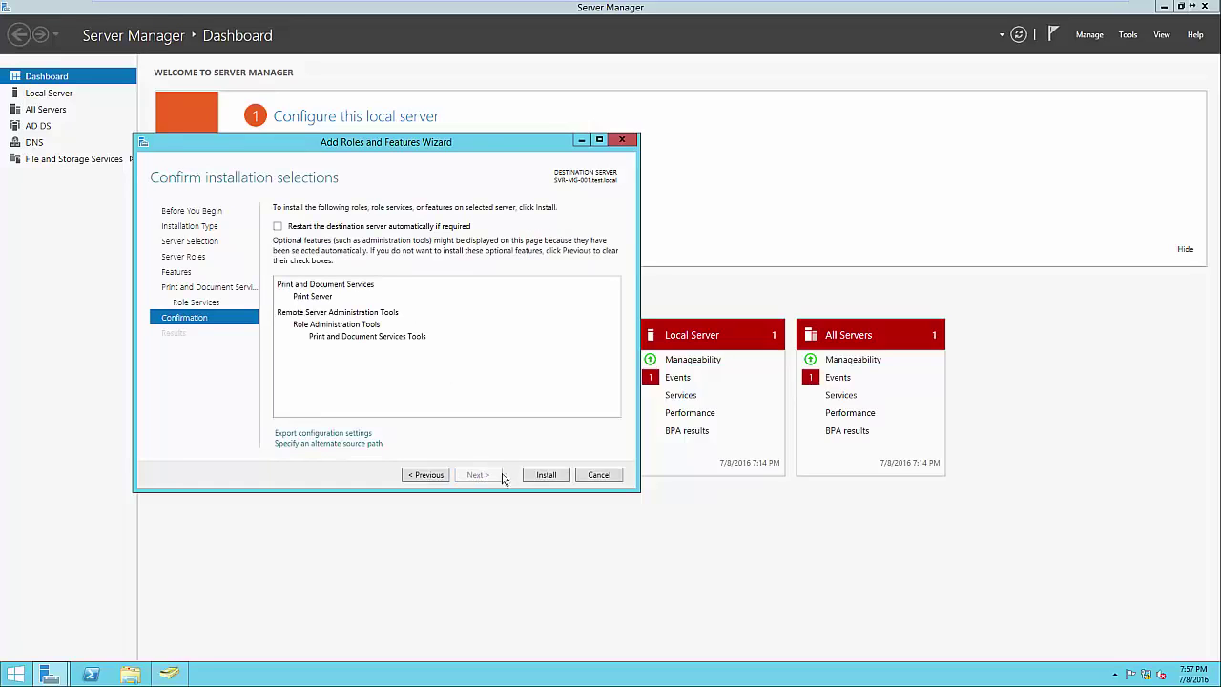
left_click(545, 474)
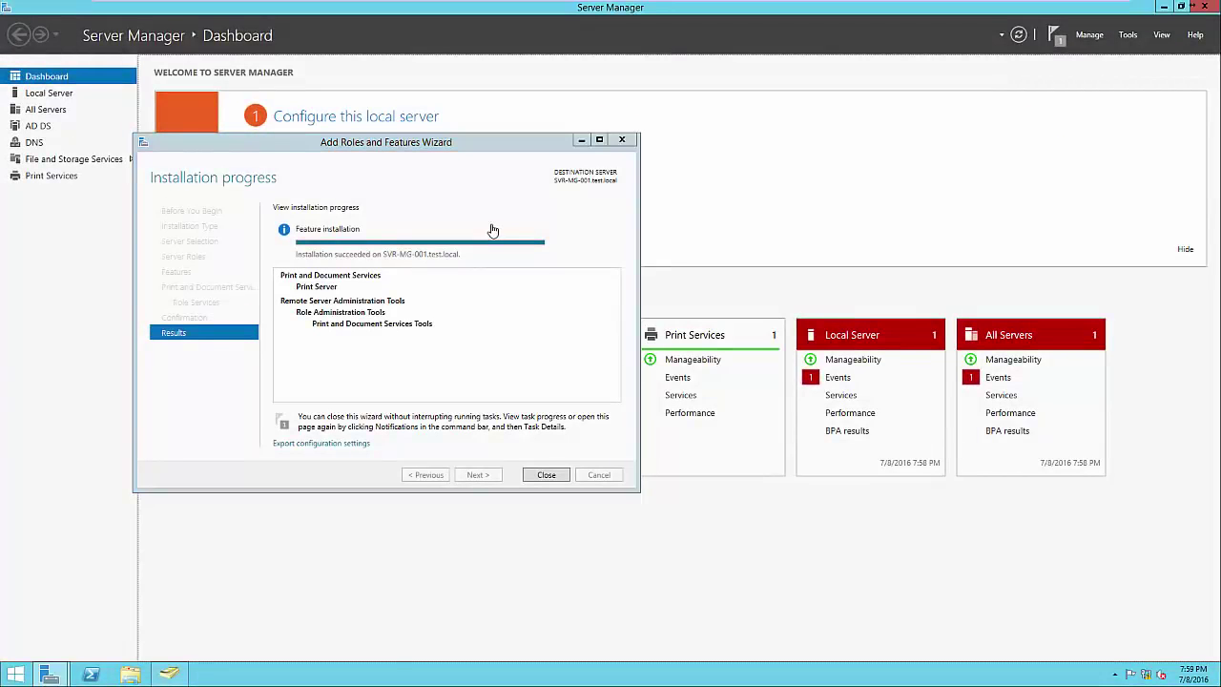
left_click(548, 474)
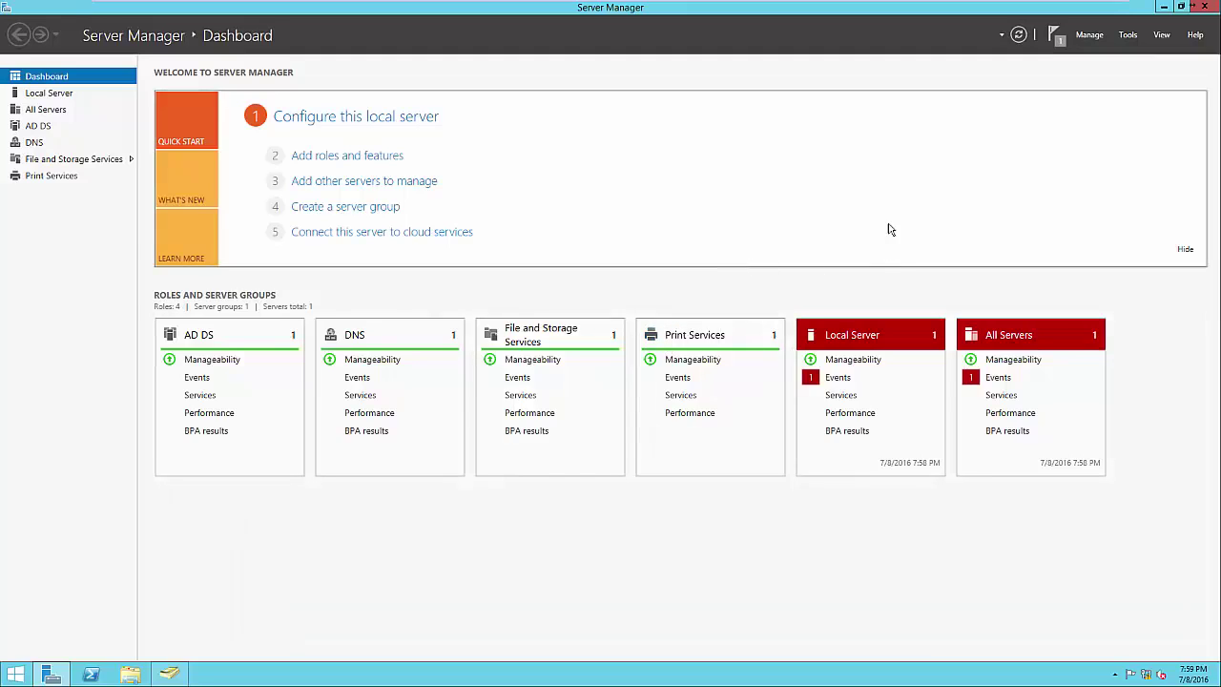
left_click(1128, 37)
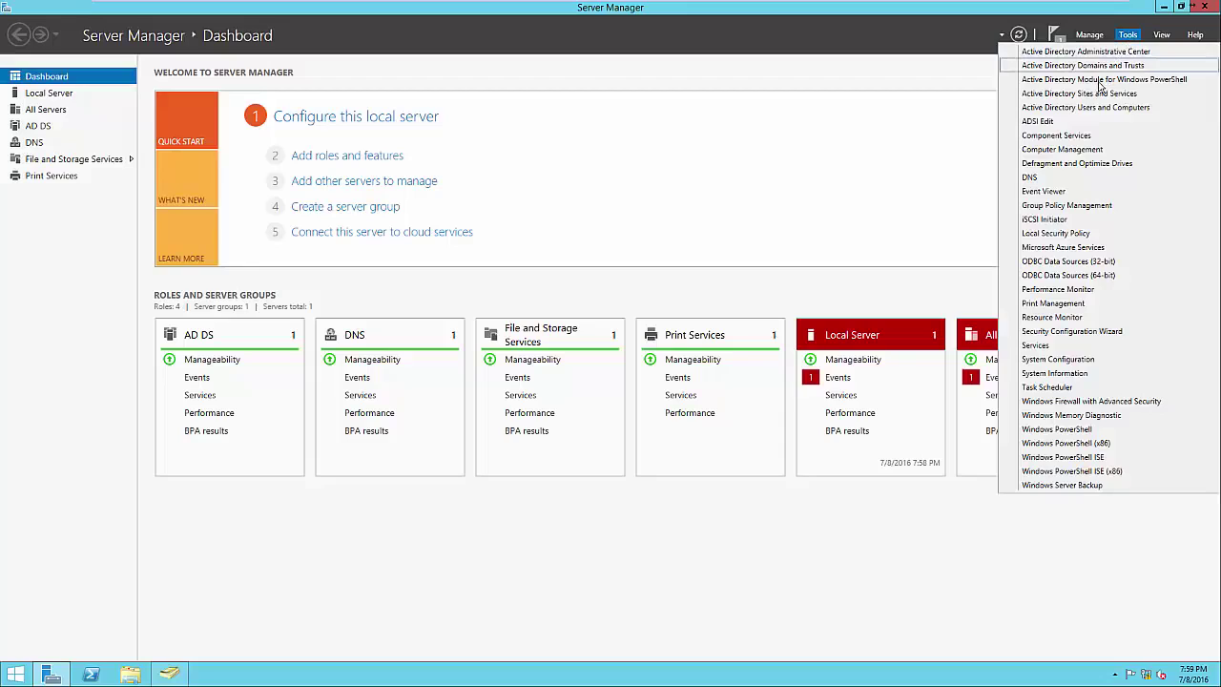
Launch Print Management and browse to Print Servers > SVR-MG-001 (local) > Printers
left_click(1085, 305)
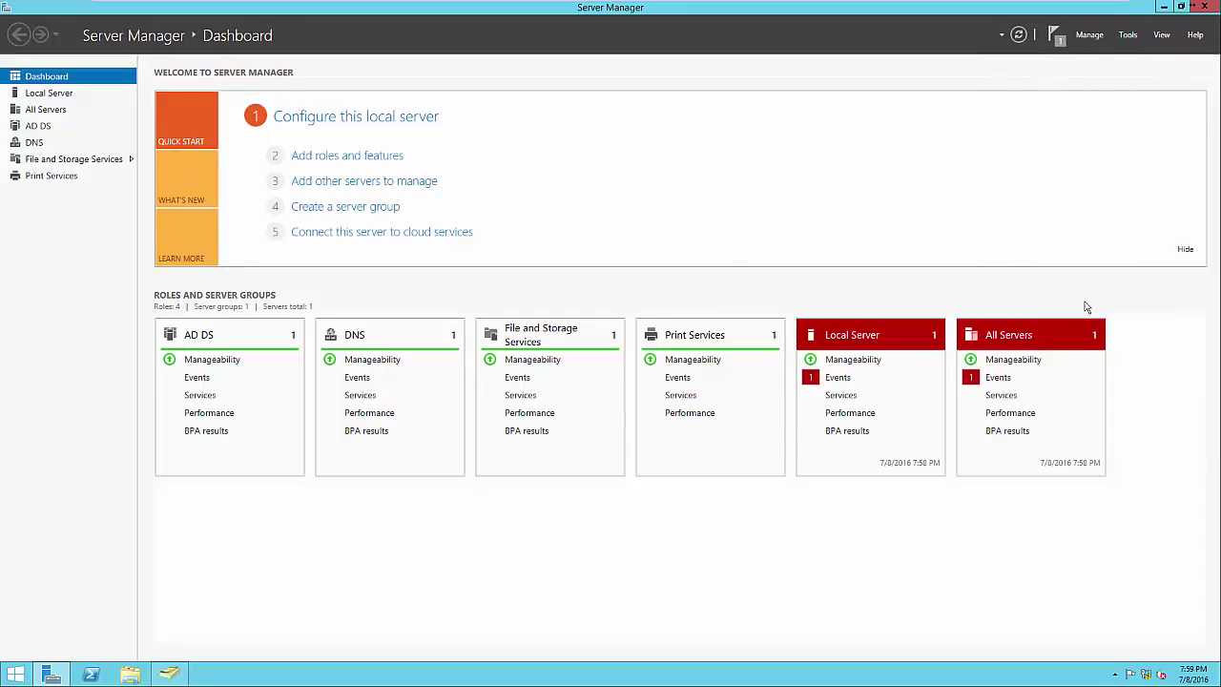
left_click_drag(428, 118, 718, 130)
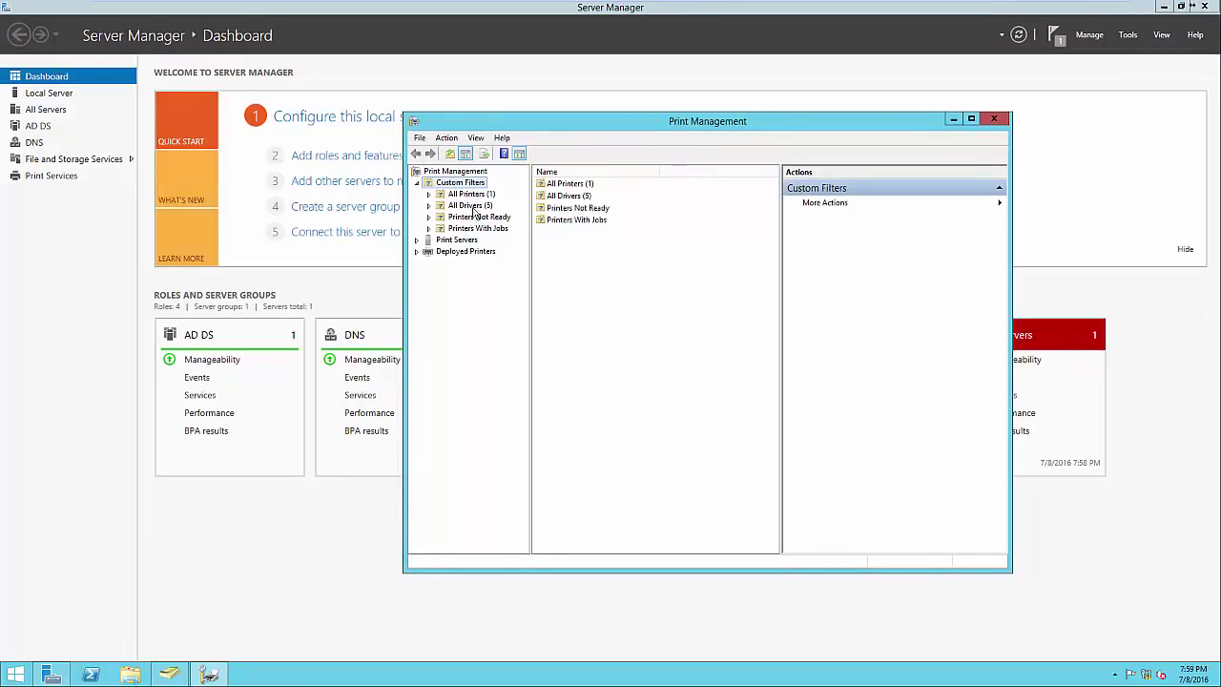
double_click(565, 185)
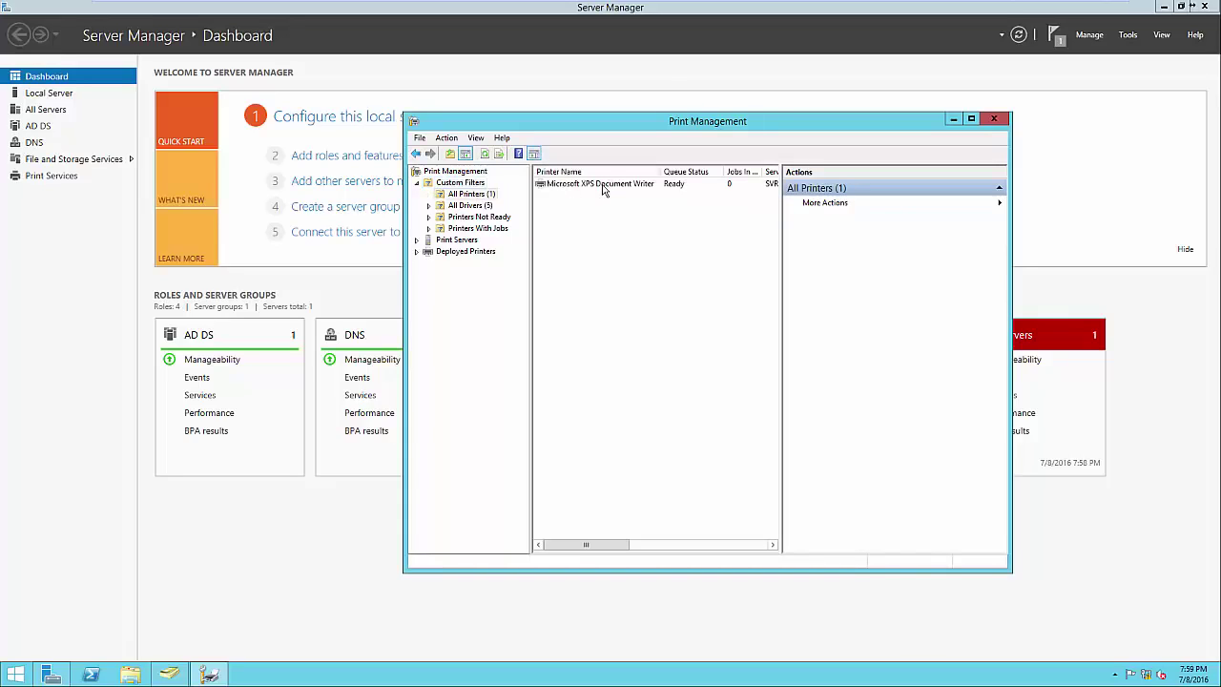
left_click(481, 205)
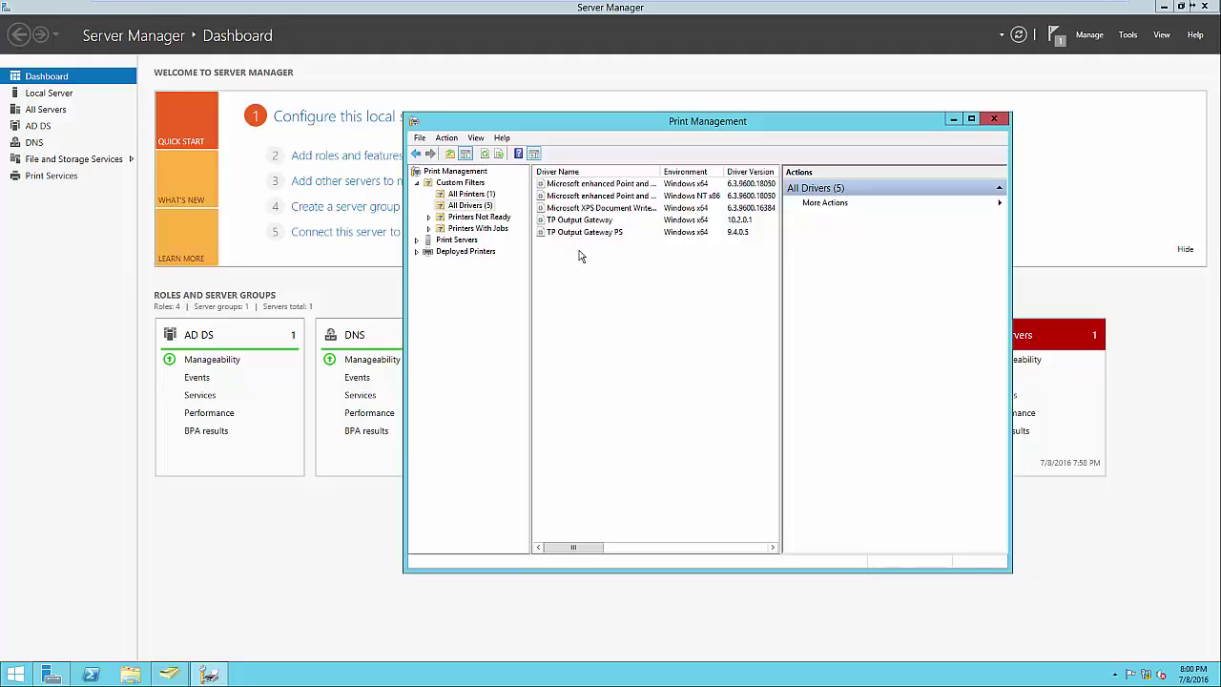
left_click(456, 240)
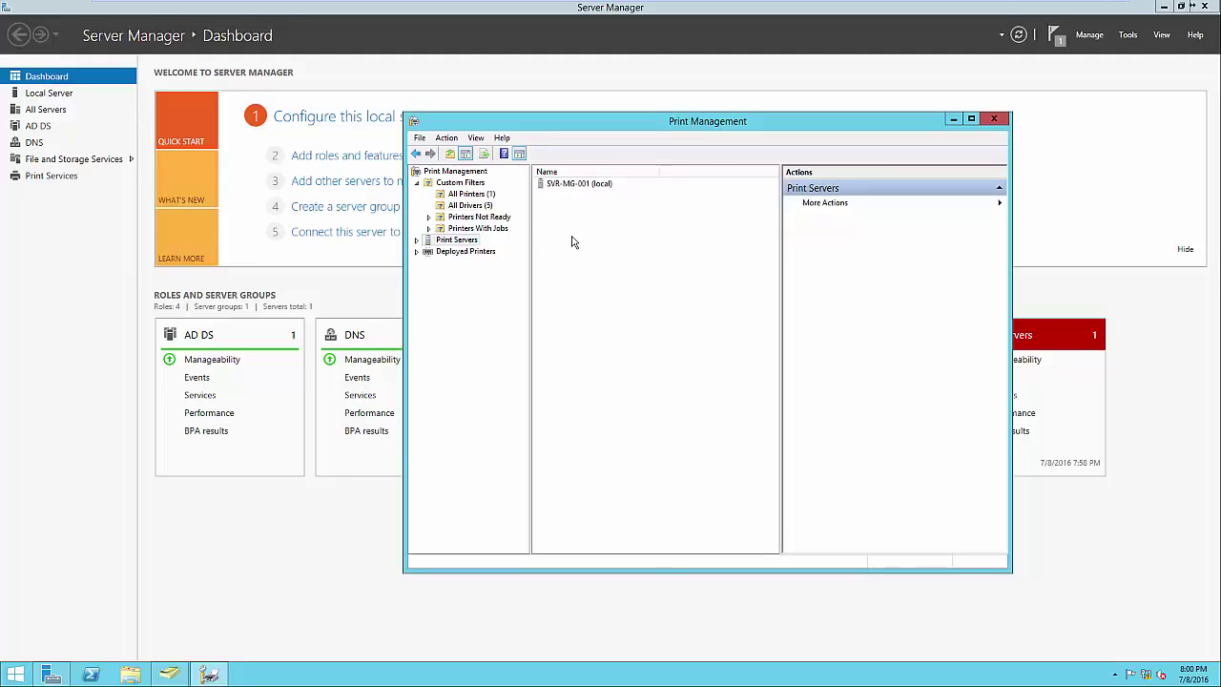
left_click(417, 241)
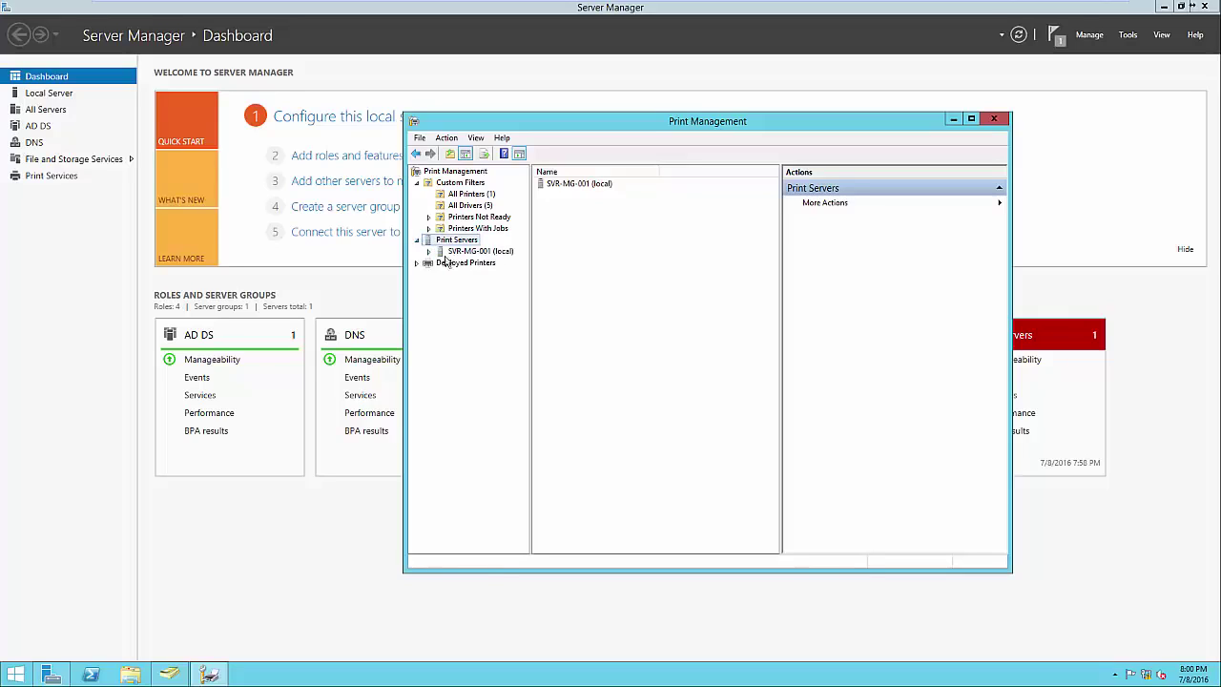
left_click(429, 251)
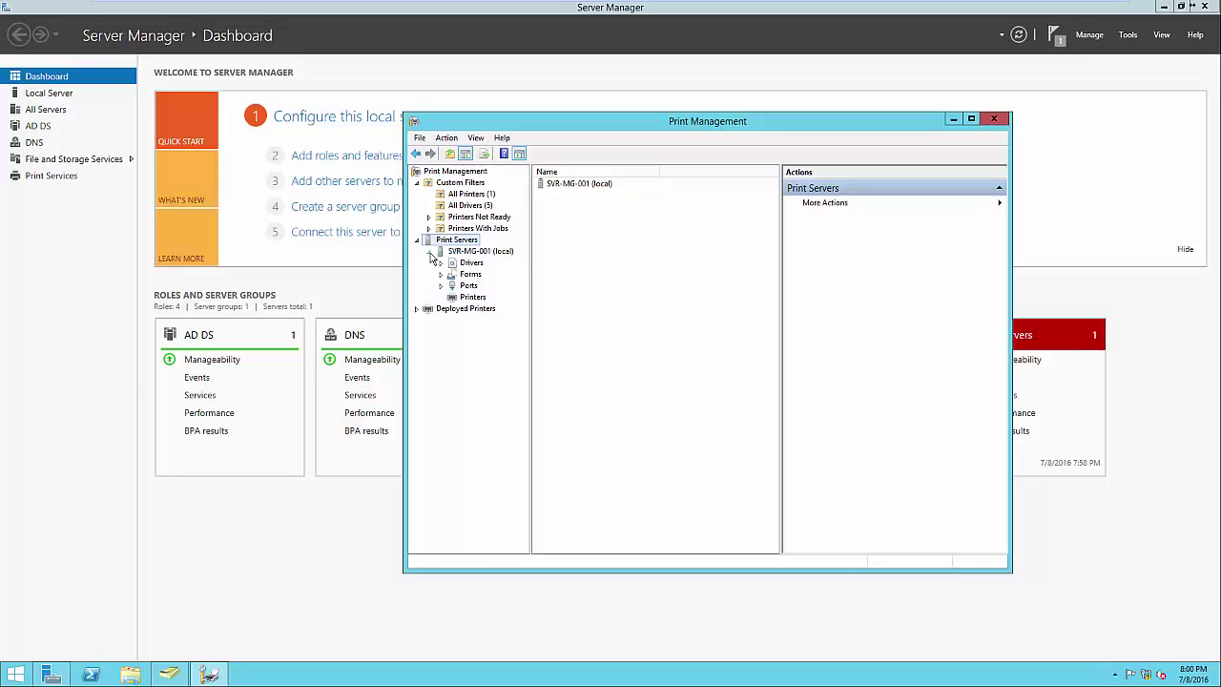
left_click(459, 298)
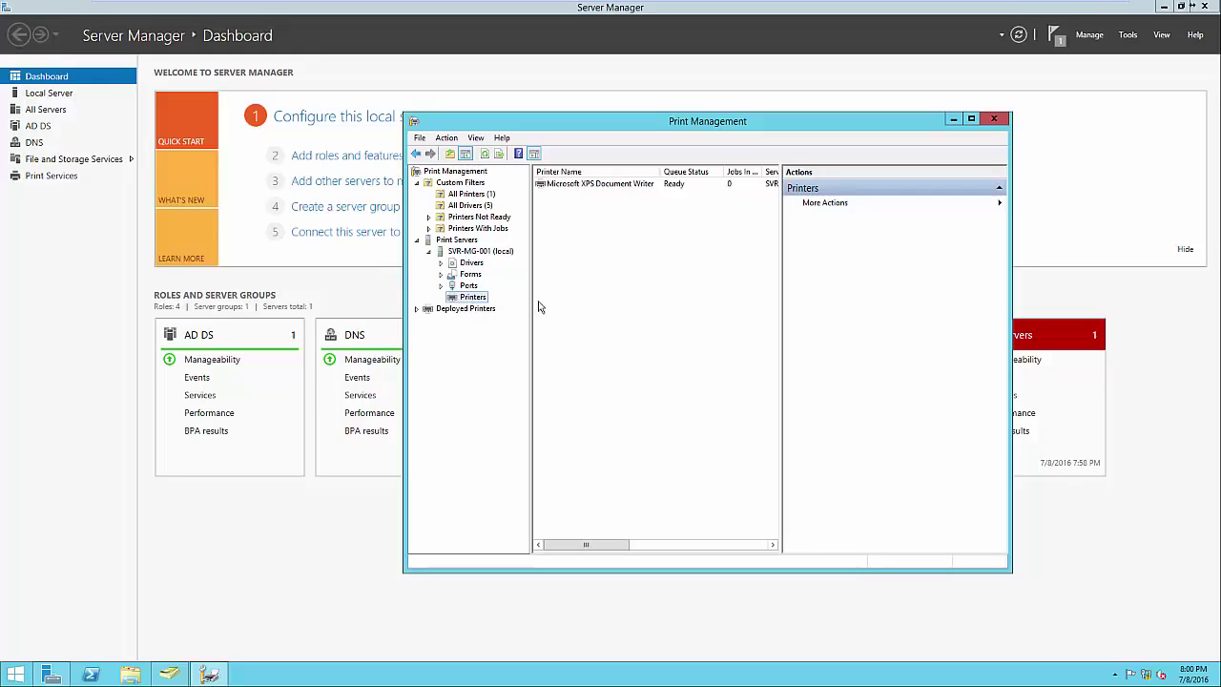
Add a TCP/IP printer at 192.168.1.60, detecting the Brother MFC-9130CW
right_click(592, 292)
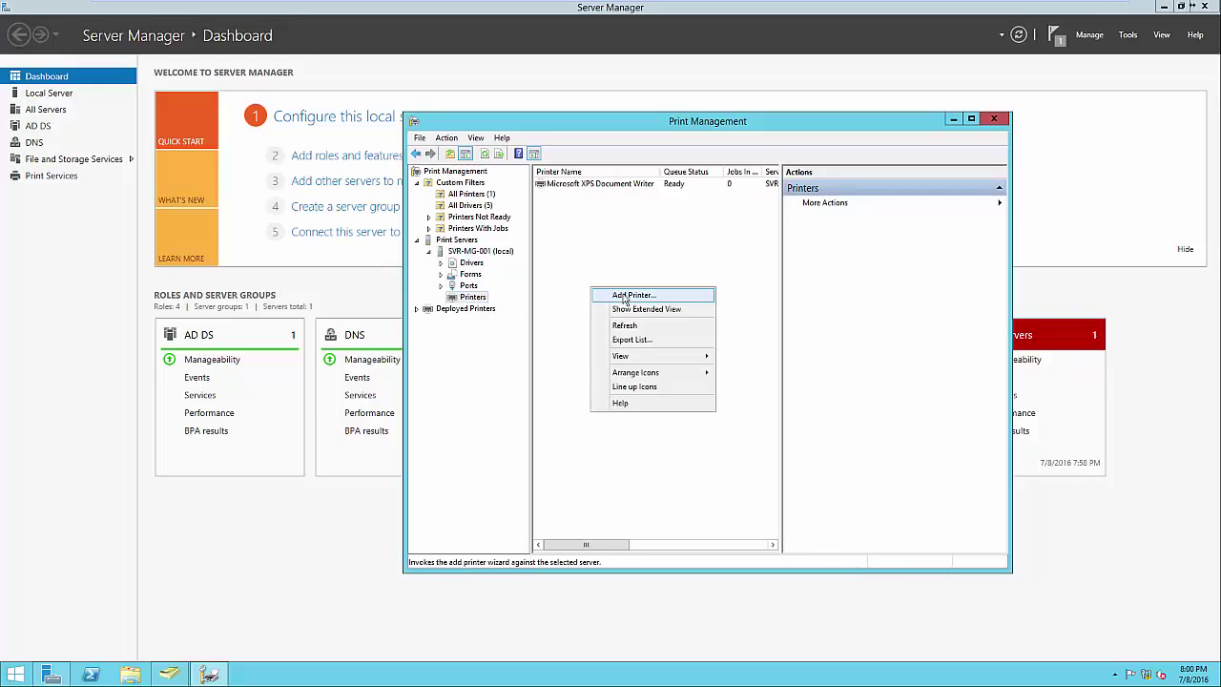
left_click(625, 297)
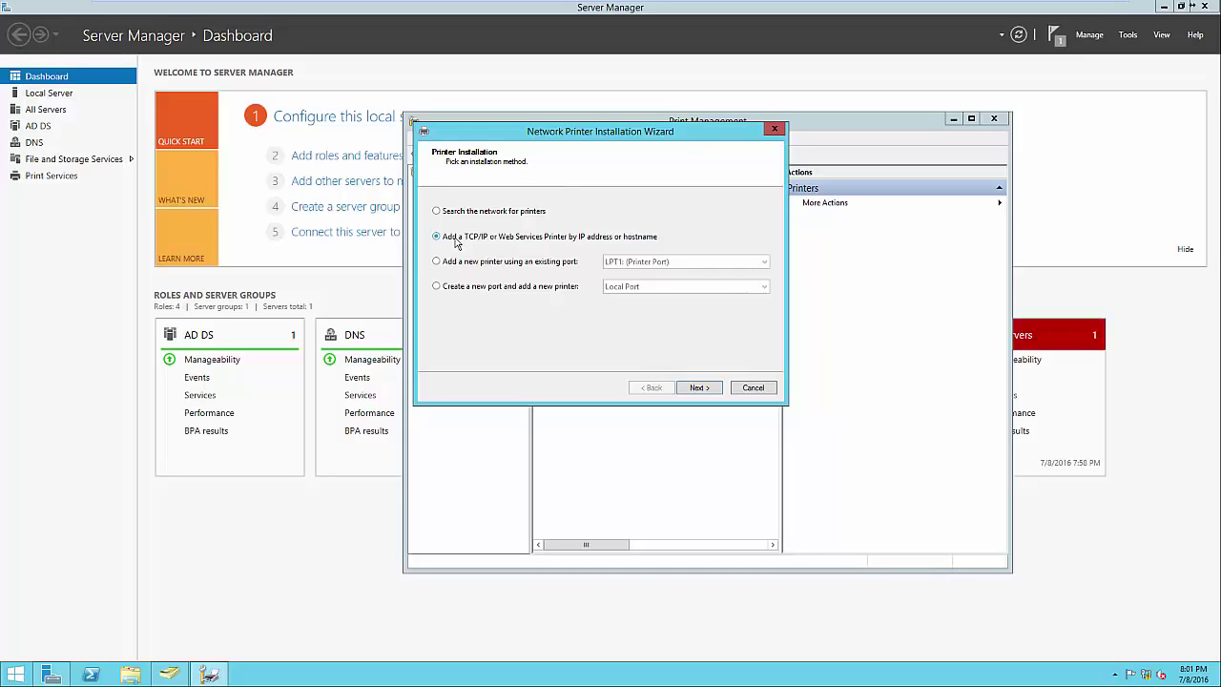
left_click(694, 387)
left_click(581, 237)
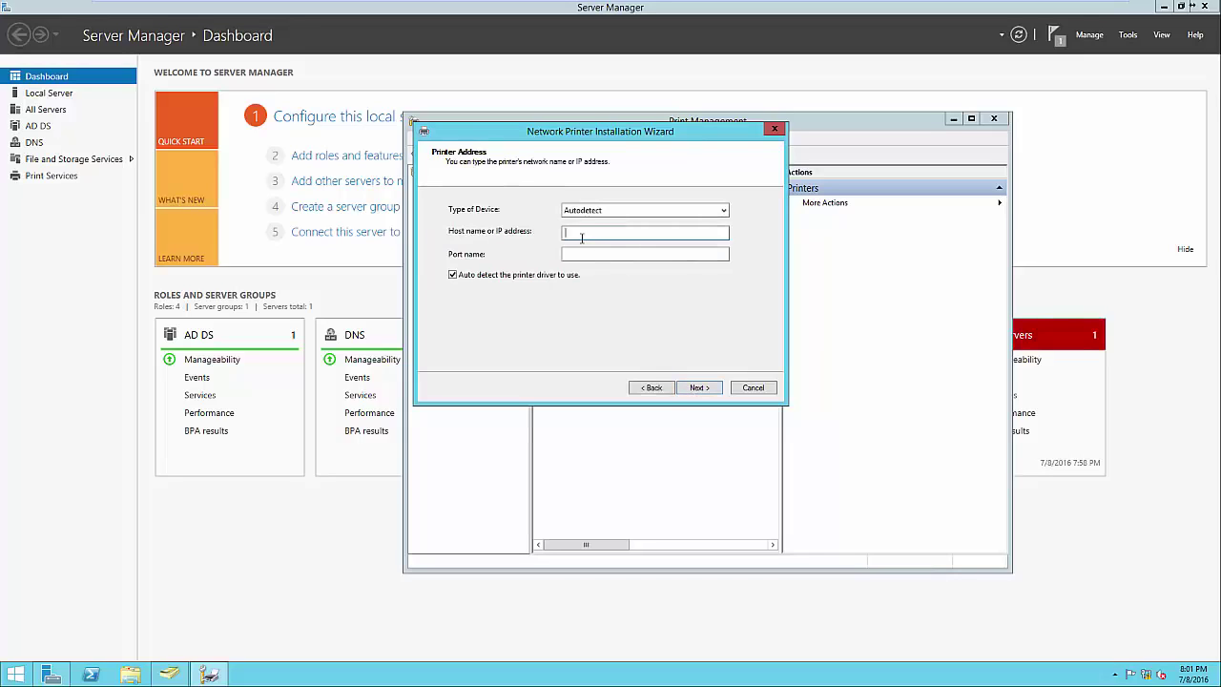
type("192.168.1.60")
left_click(698, 388)
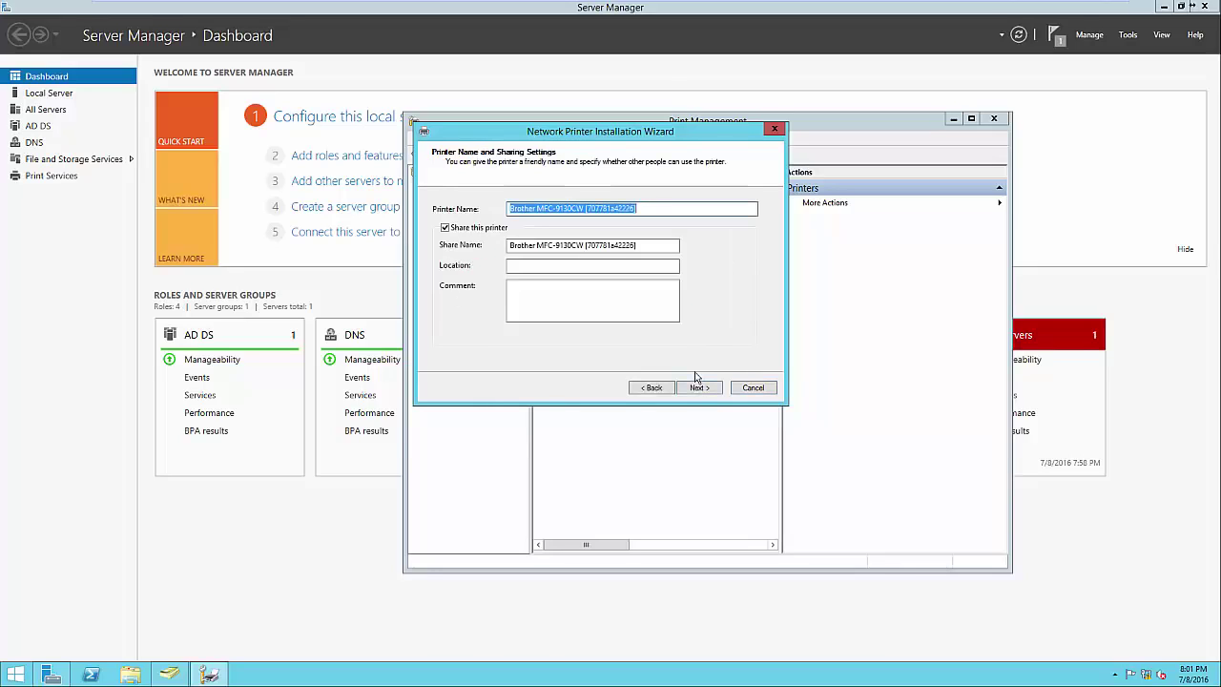
Share the printer as 'Brother MFC-9130CW' with location 'Headquarters - Front Office'
left_click(646, 207)
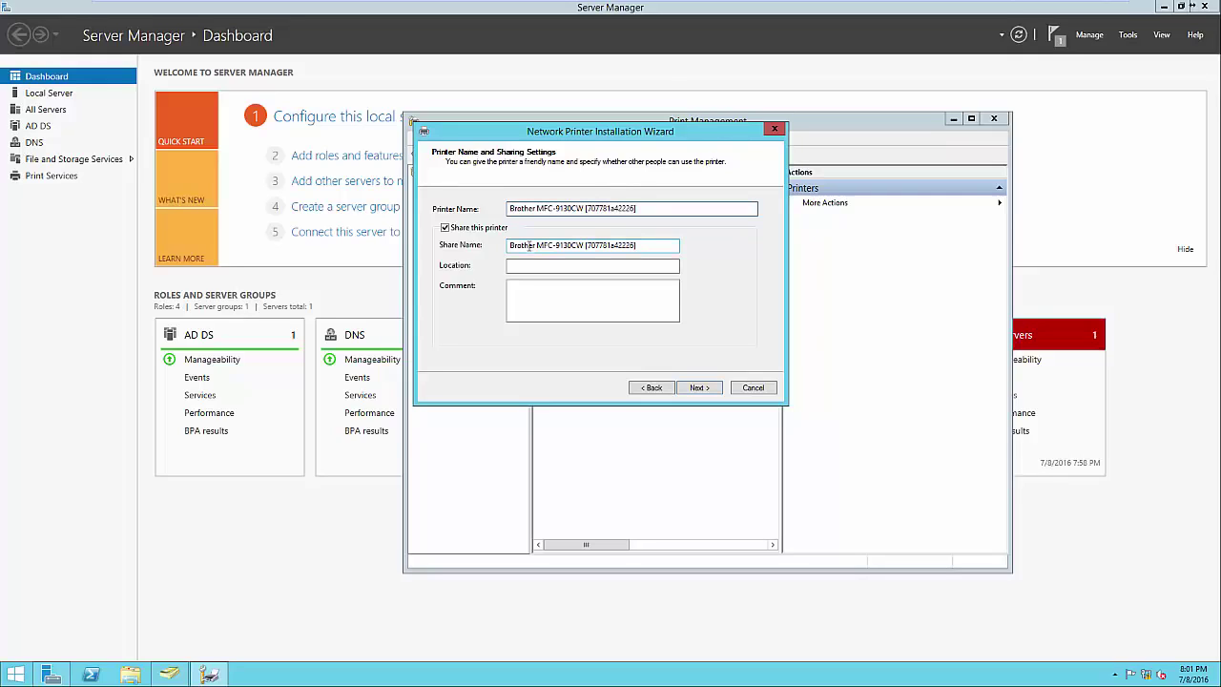
triple_click(569, 242)
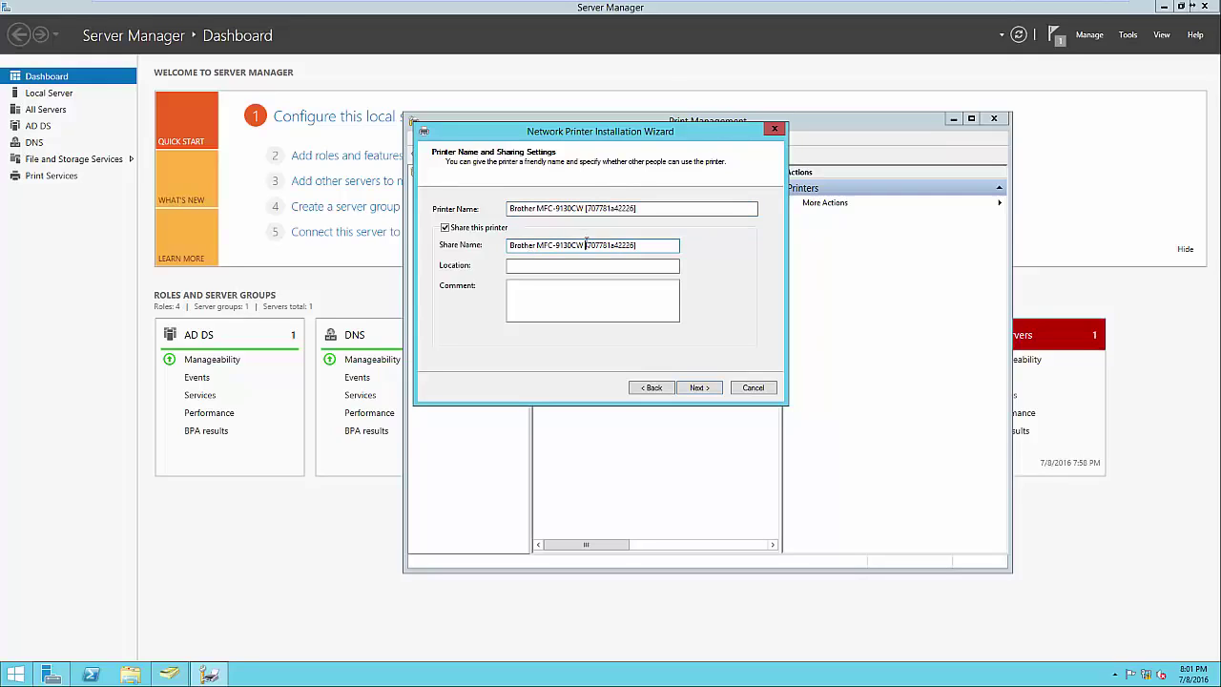
key("BackSpace")
key("Delete")
left_click(589, 265)
type("Headquarters")
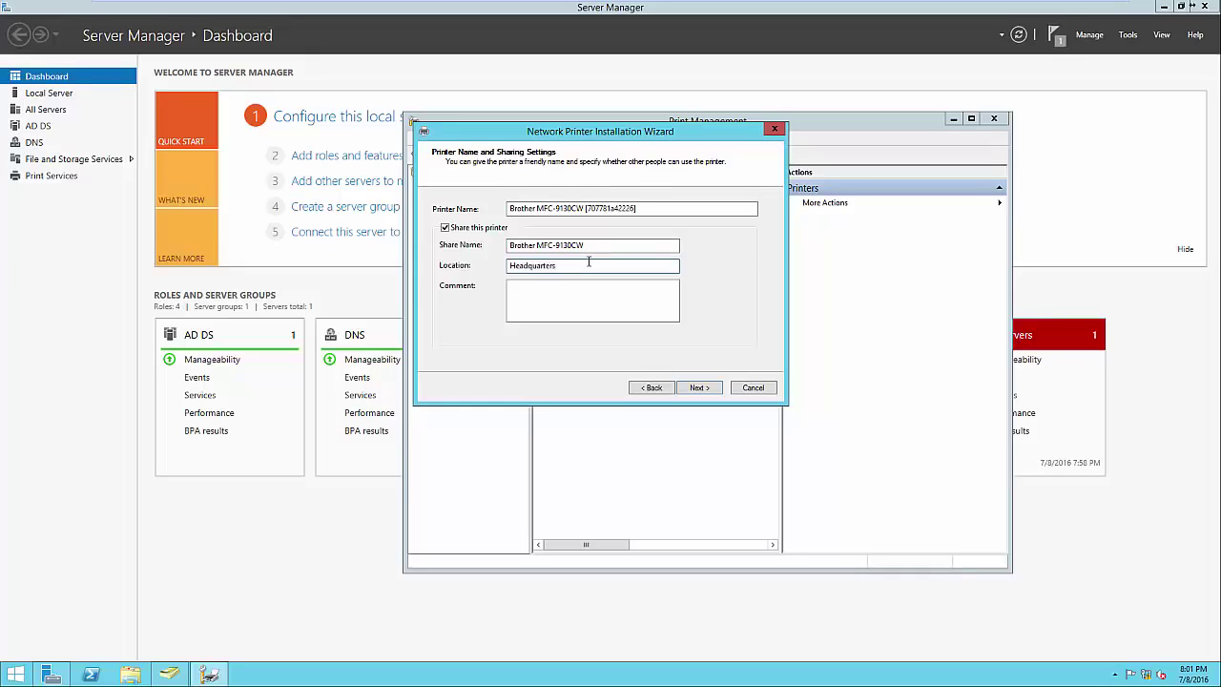
type(" - Front Office")
left_click(569, 315)
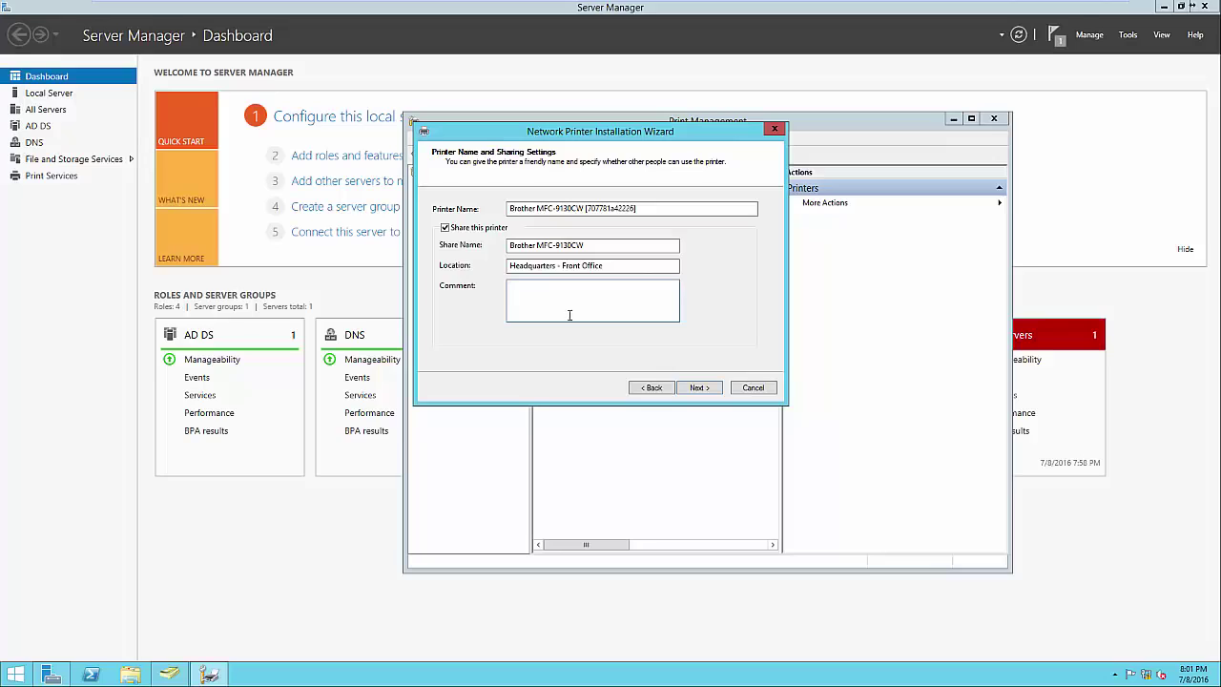
Install the Brother printer with these share settings and finish the wizard
left_click(697, 388)
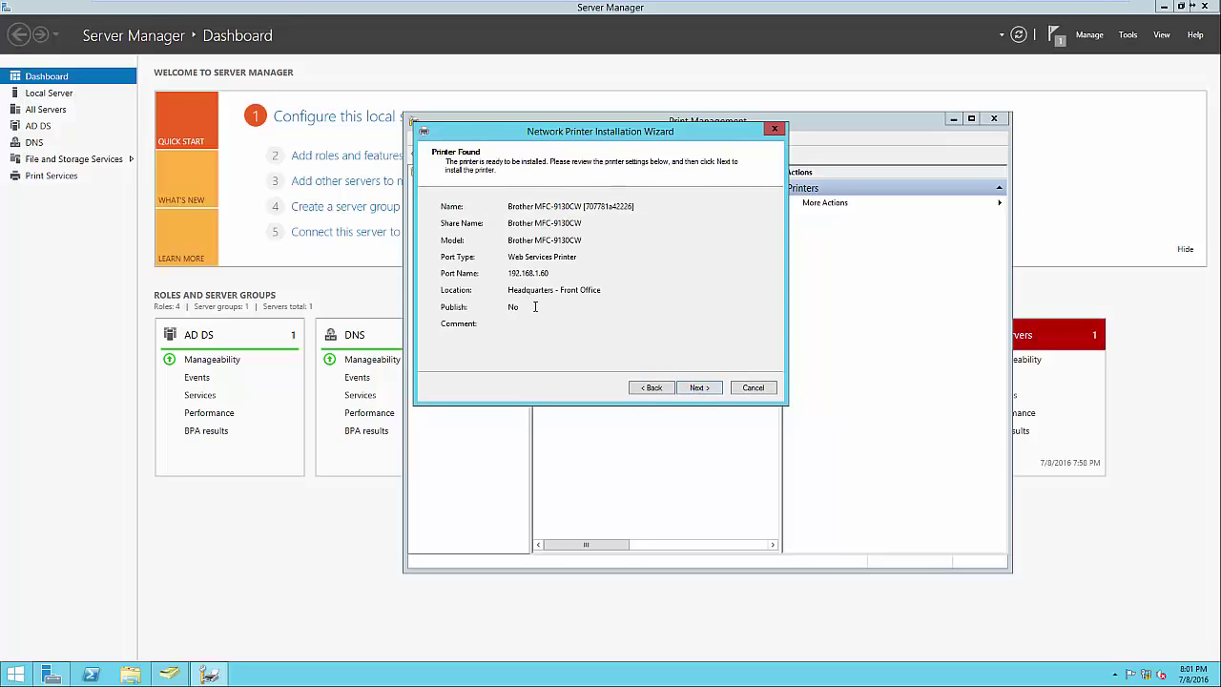
left_click(698, 392)
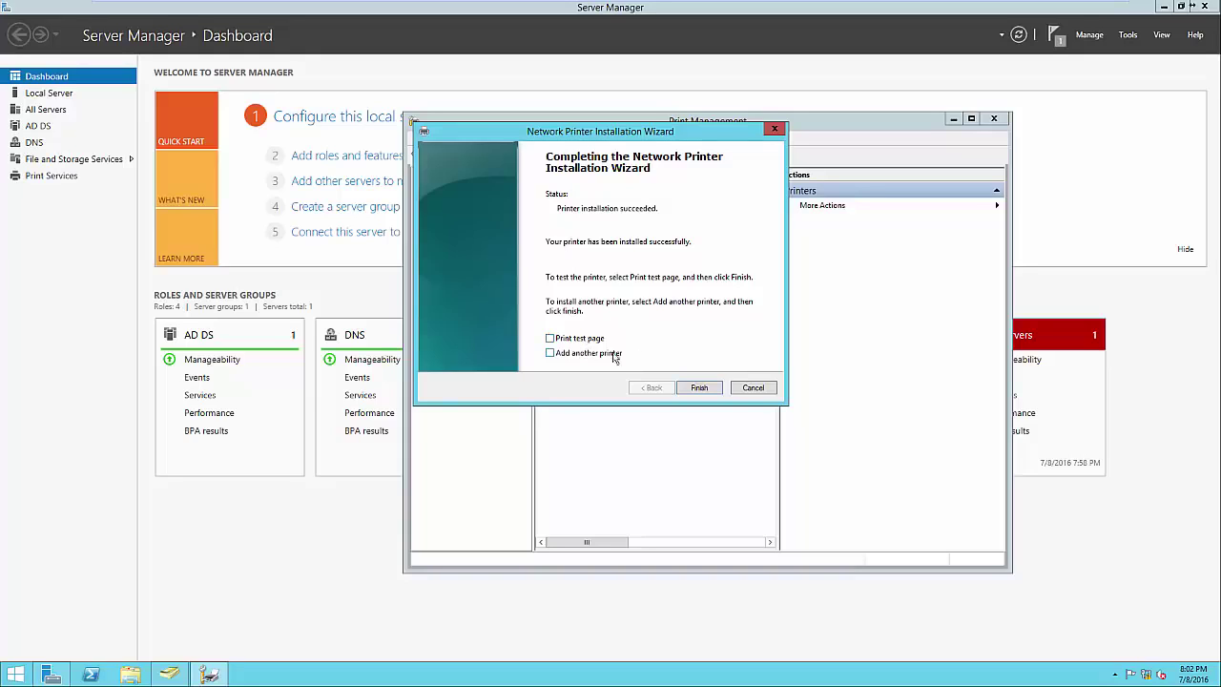
left_click(697, 390)
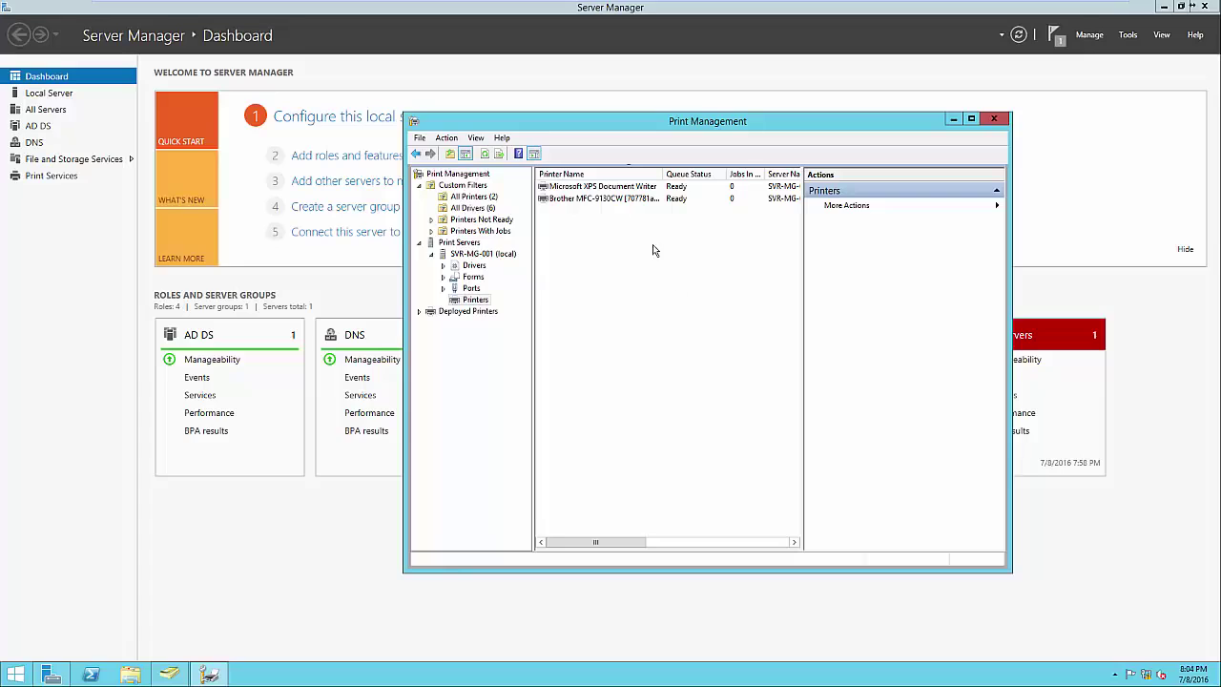
Publish the Brother MFC-9130CW printer in the Active Directory listing
right_click(630, 199)
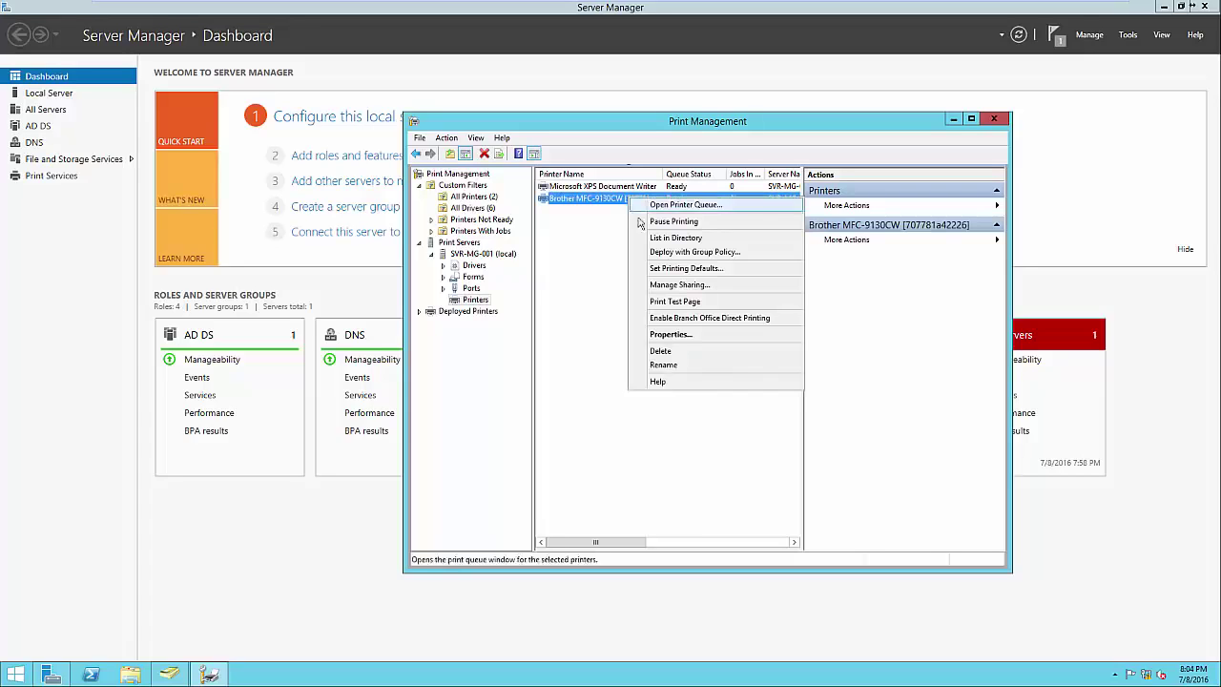
left_click(668, 238)
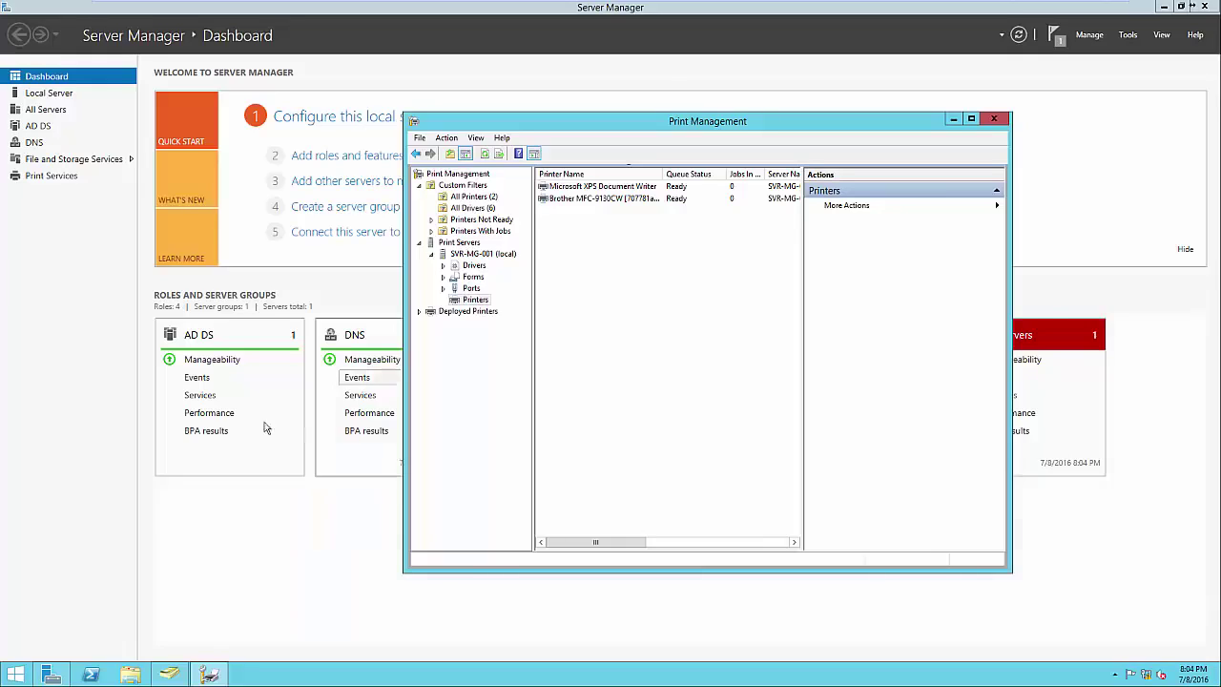
left_click(15, 674)
type("devices")
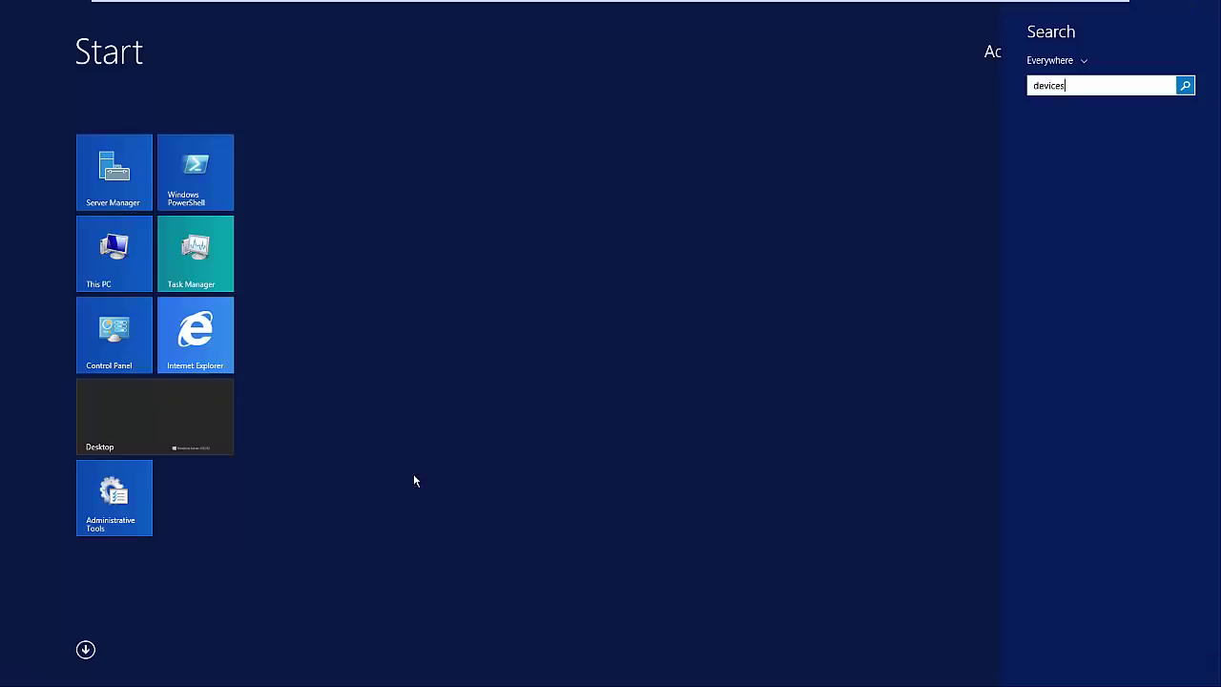
left_click(1056, 175)
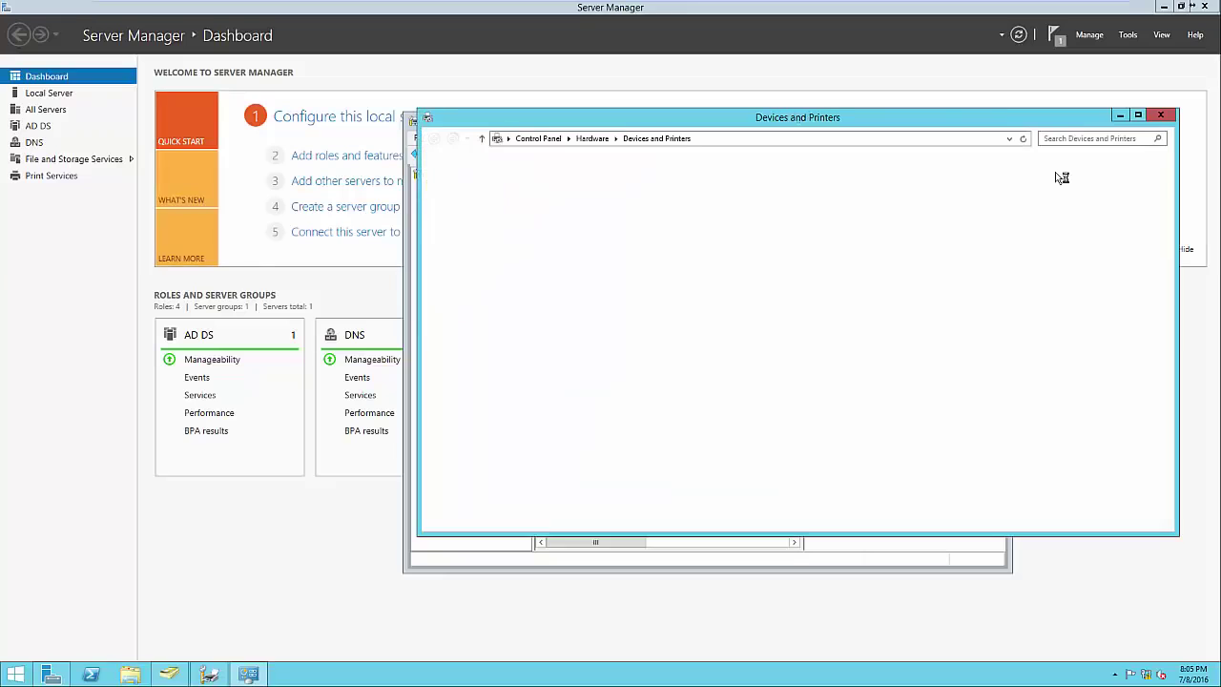
left_click(518, 161)
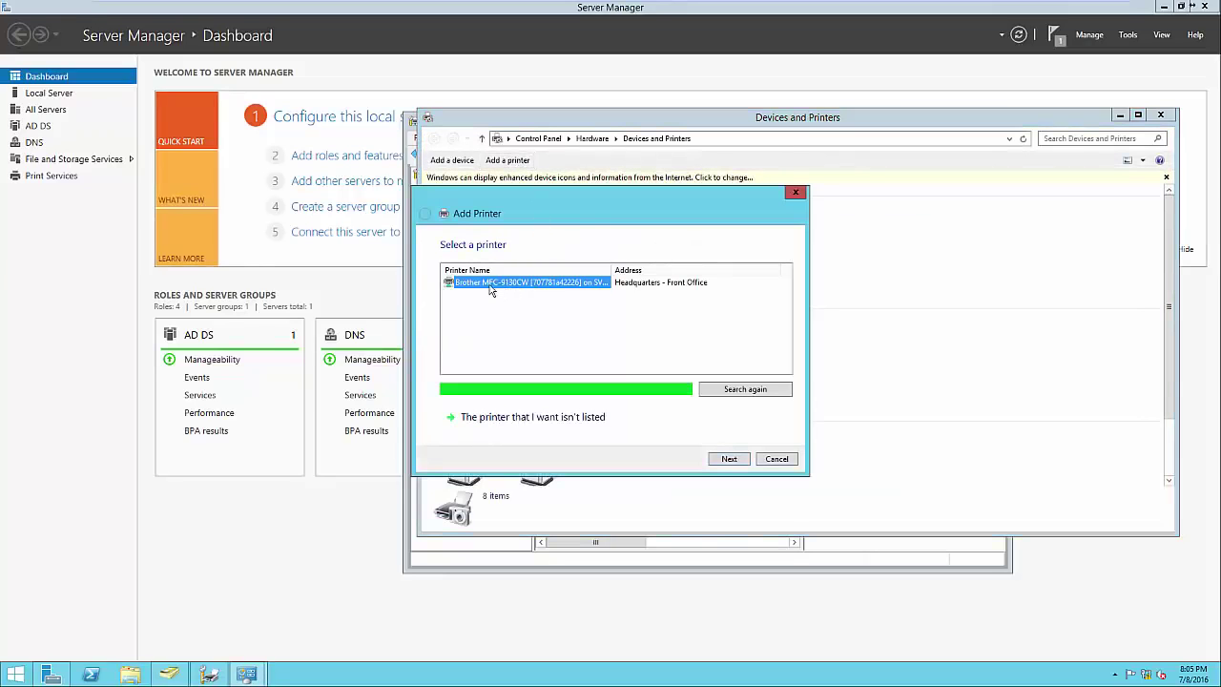
left_click(592, 421)
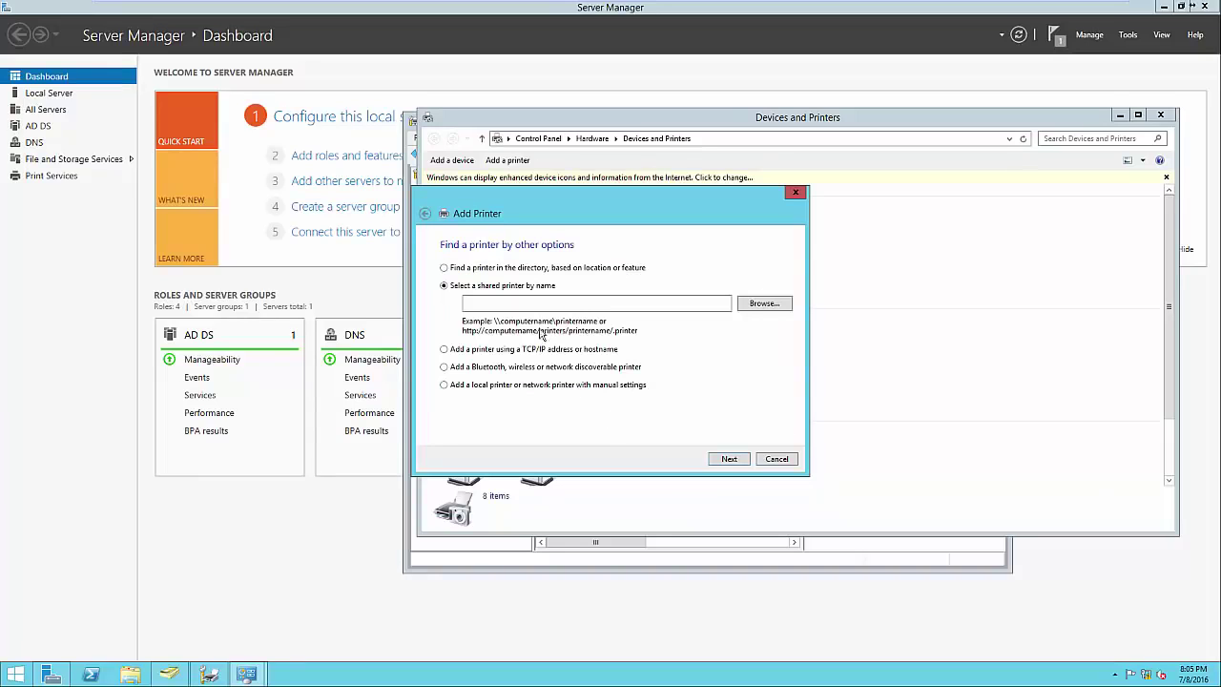
left_click(469, 270)
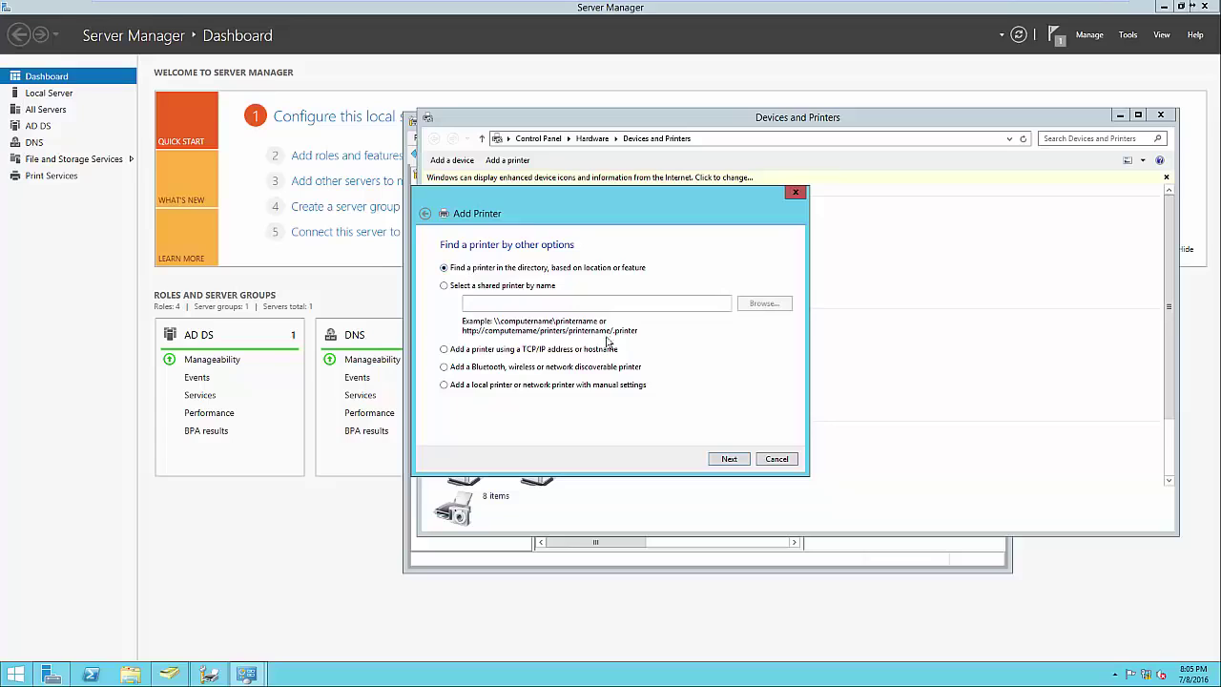
left_click(718, 460)
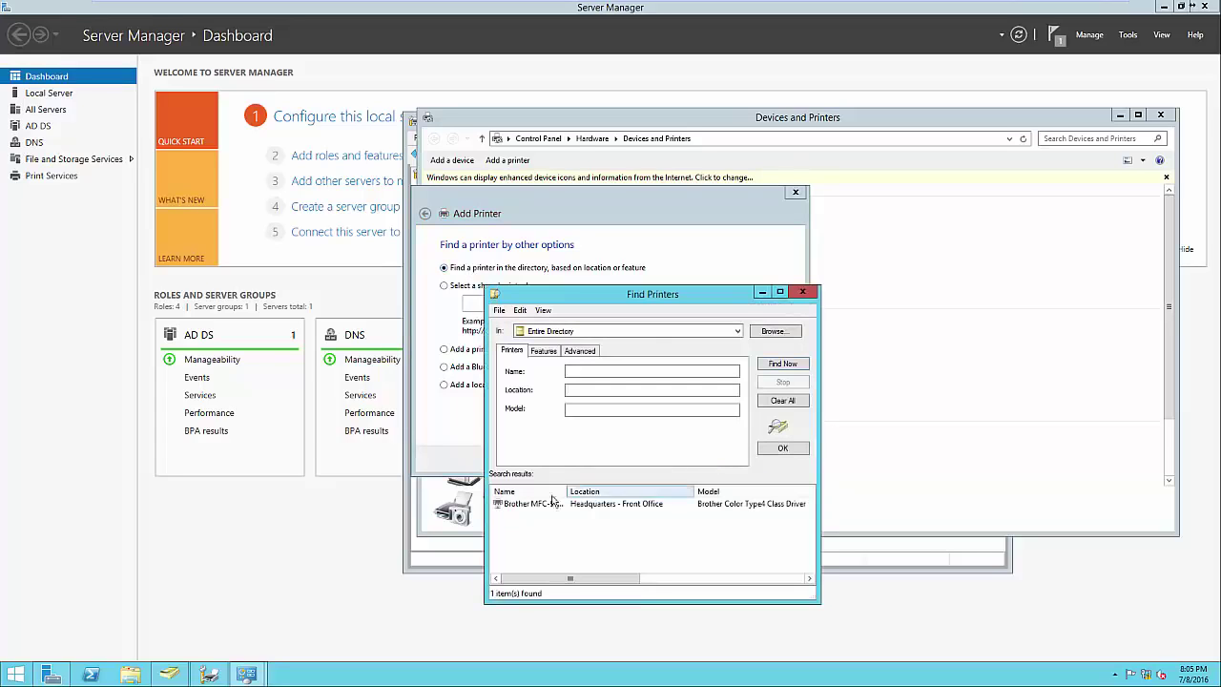
left_click(517, 503)
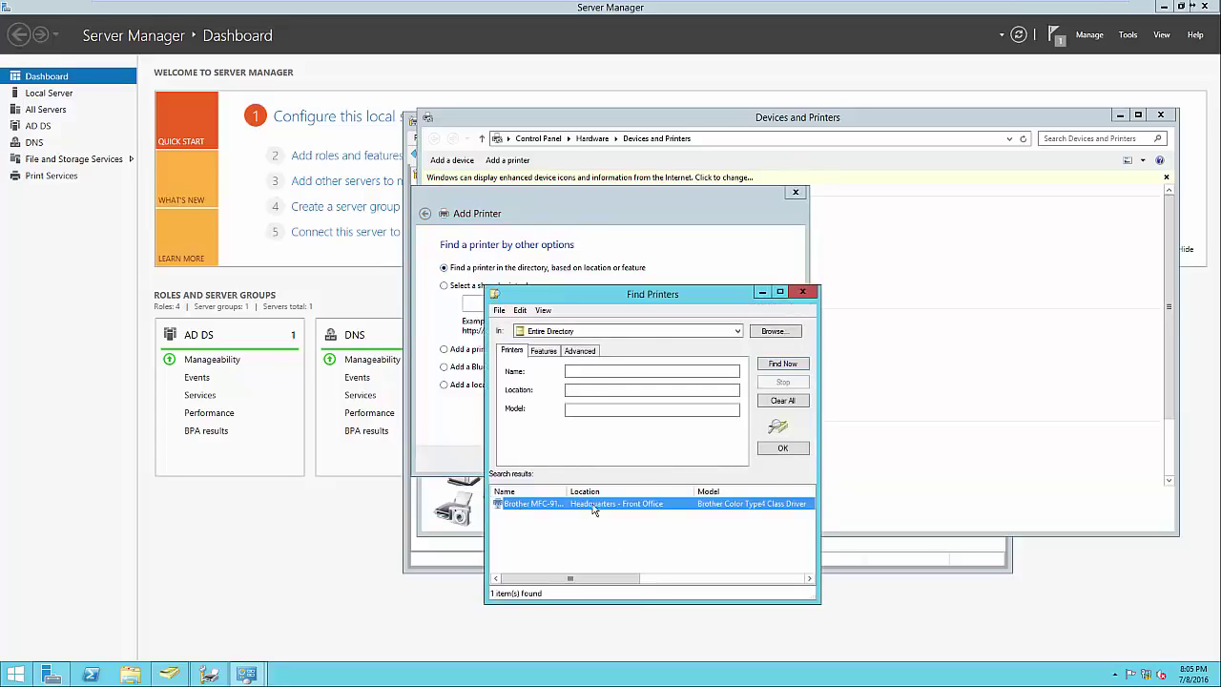
left_click(802, 293)
left_click(795, 192)
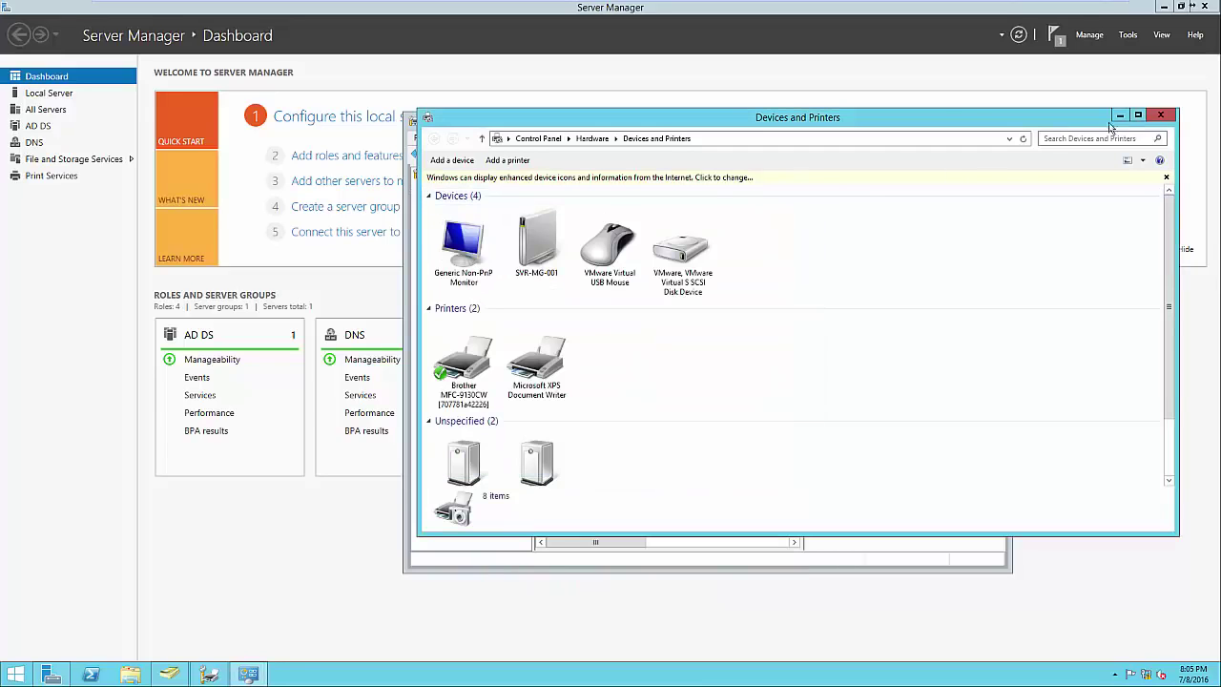
left_click(1160, 115)
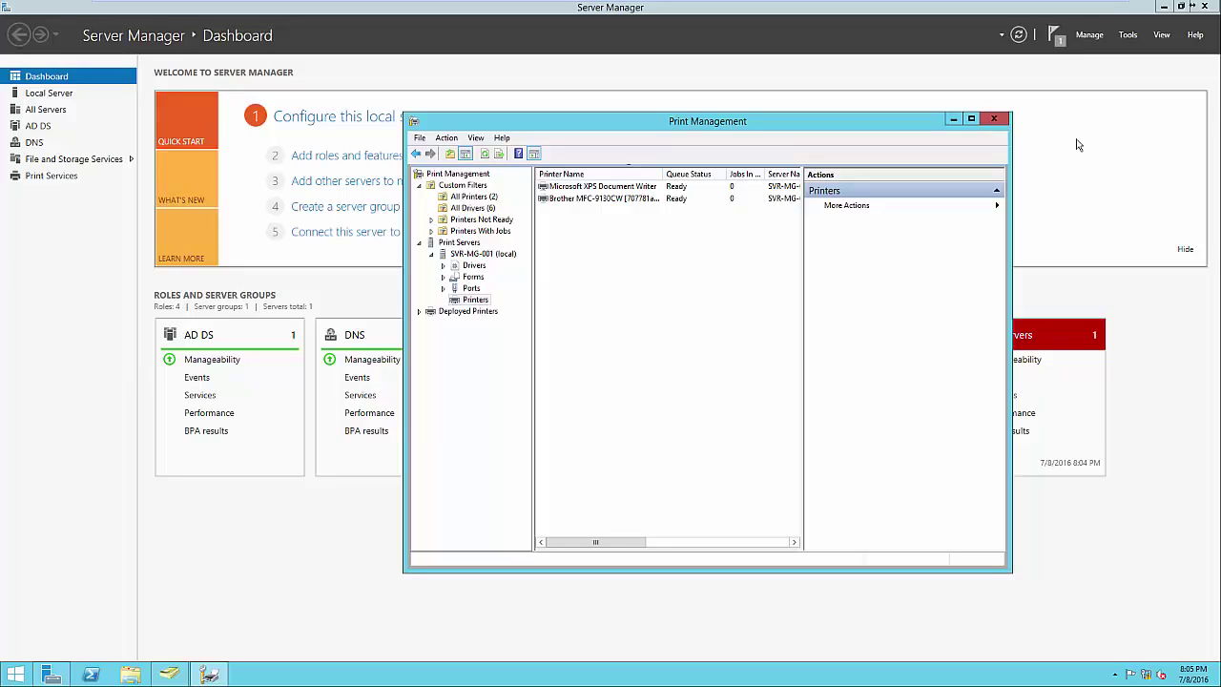
Start deploying the Brother printer with Group Policy and browse for a GPO
right_click(640, 201)
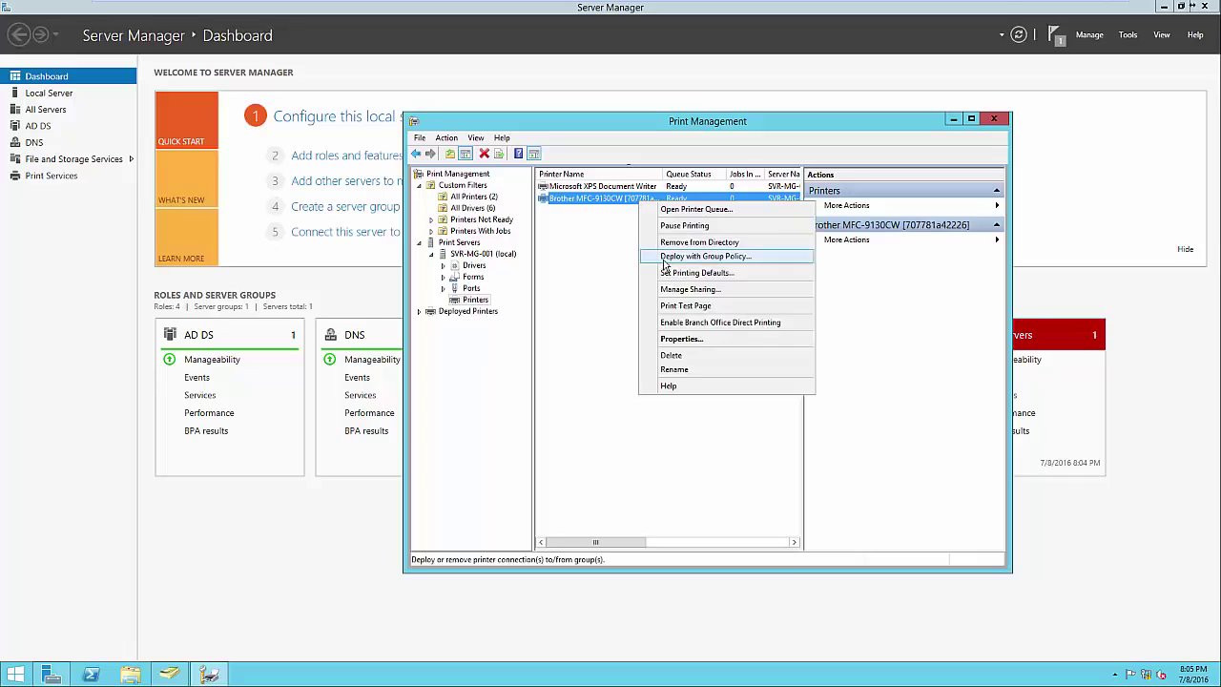
left_click(665, 257)
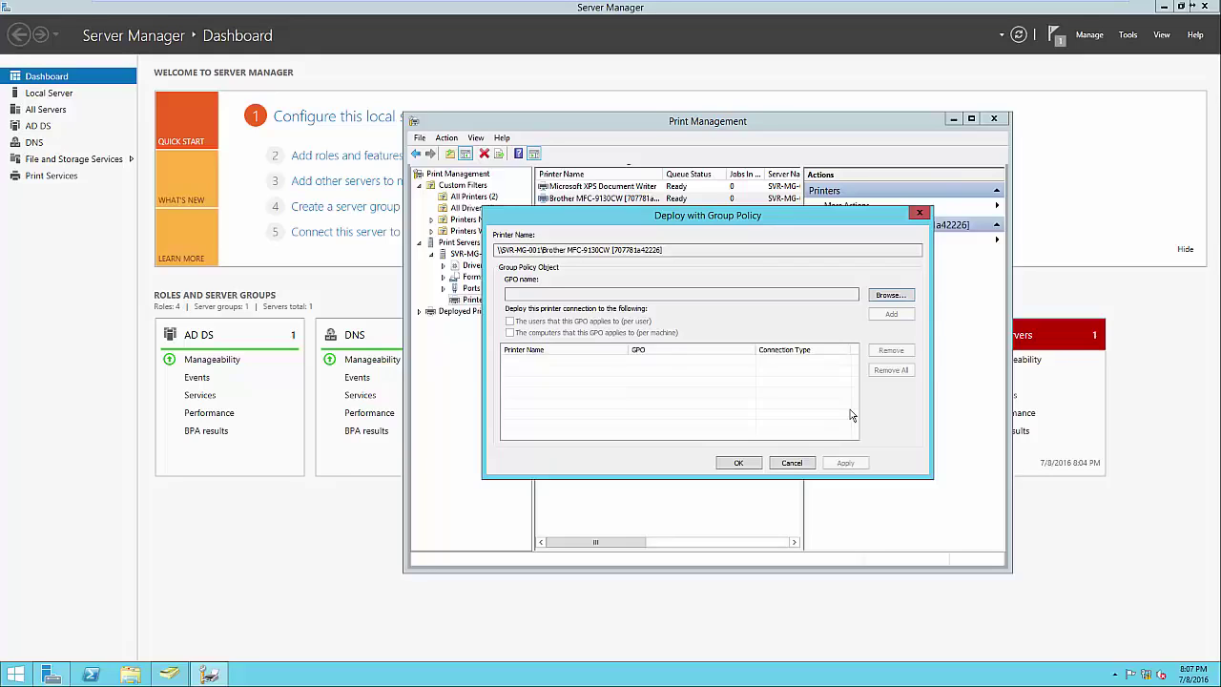
left_click(890, 296)
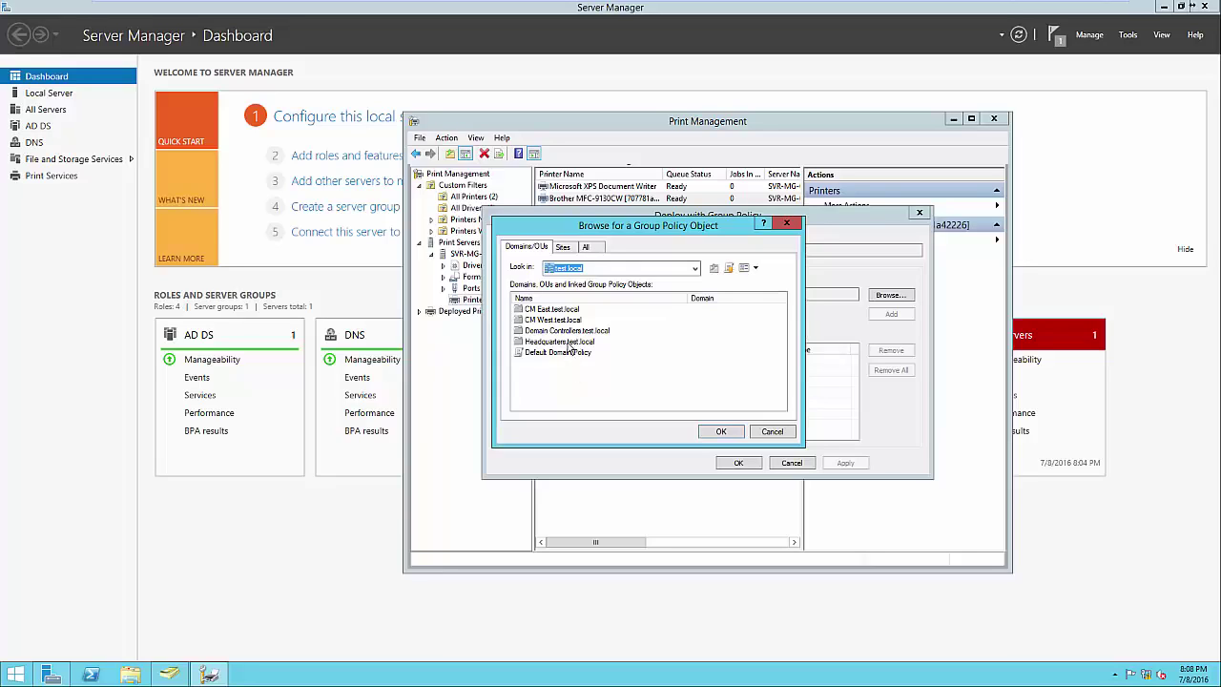
Create a 'Printers' GPO in Headquarters.test.local, choose it, and enable per-user deployment
double_click(570, 345)
left_click(568, 349)
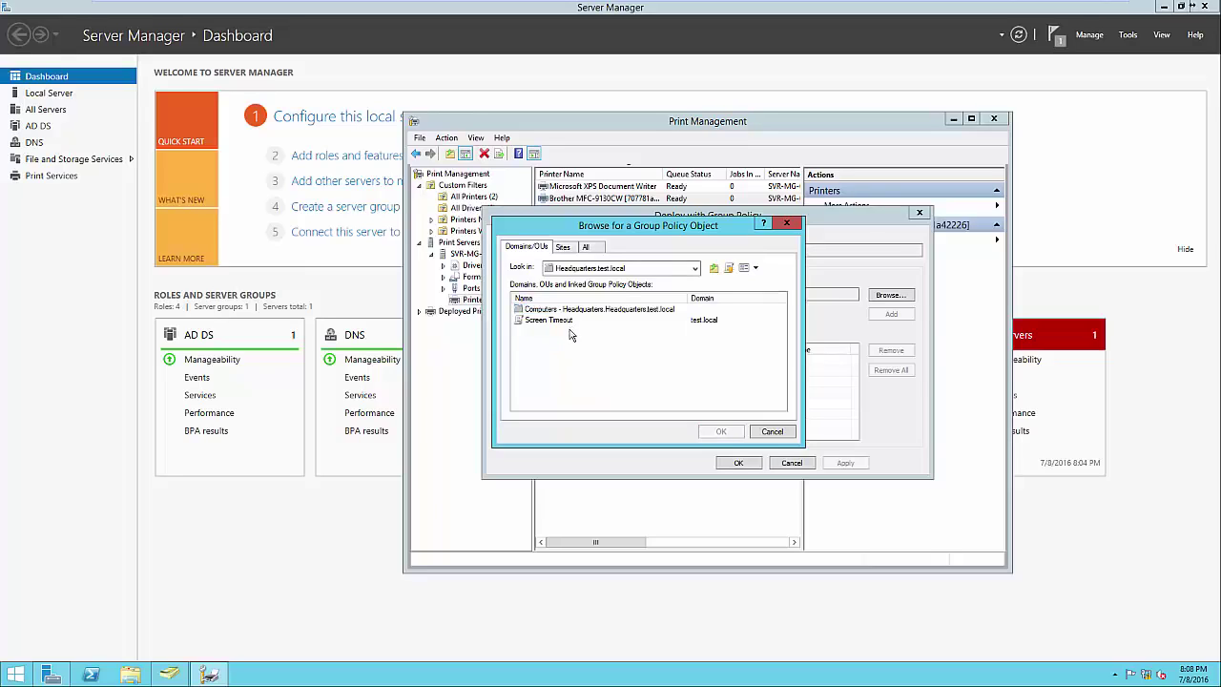
left_click(730, 271)
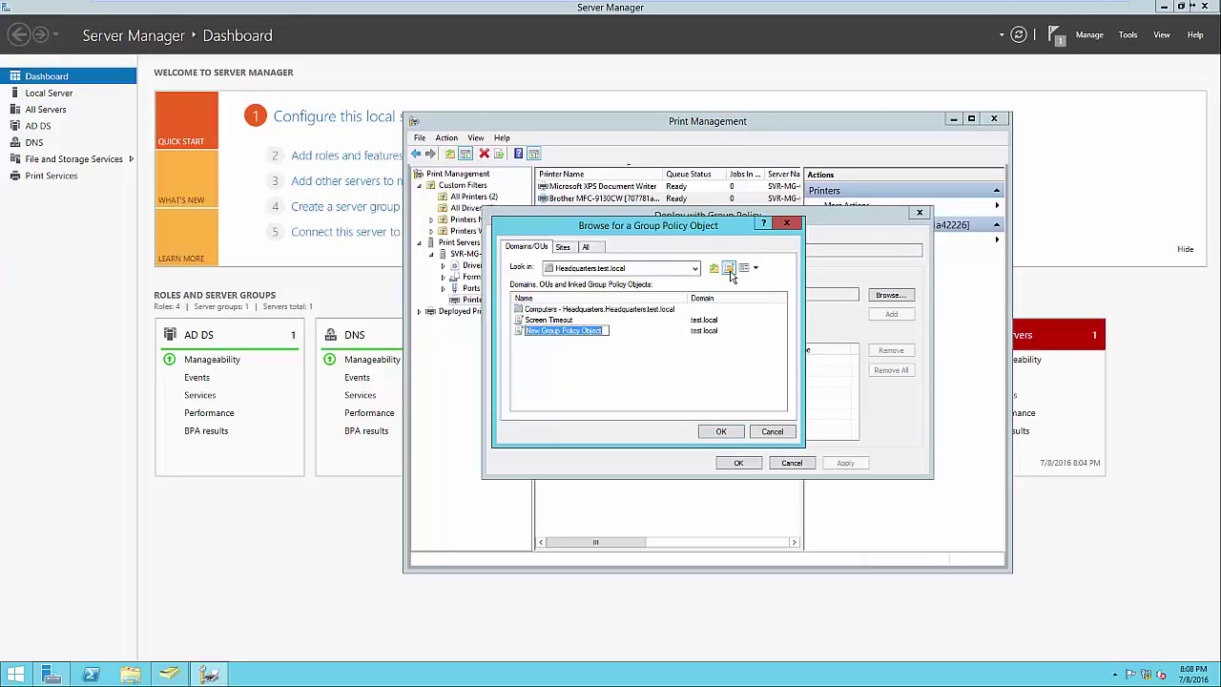
type("Printers")
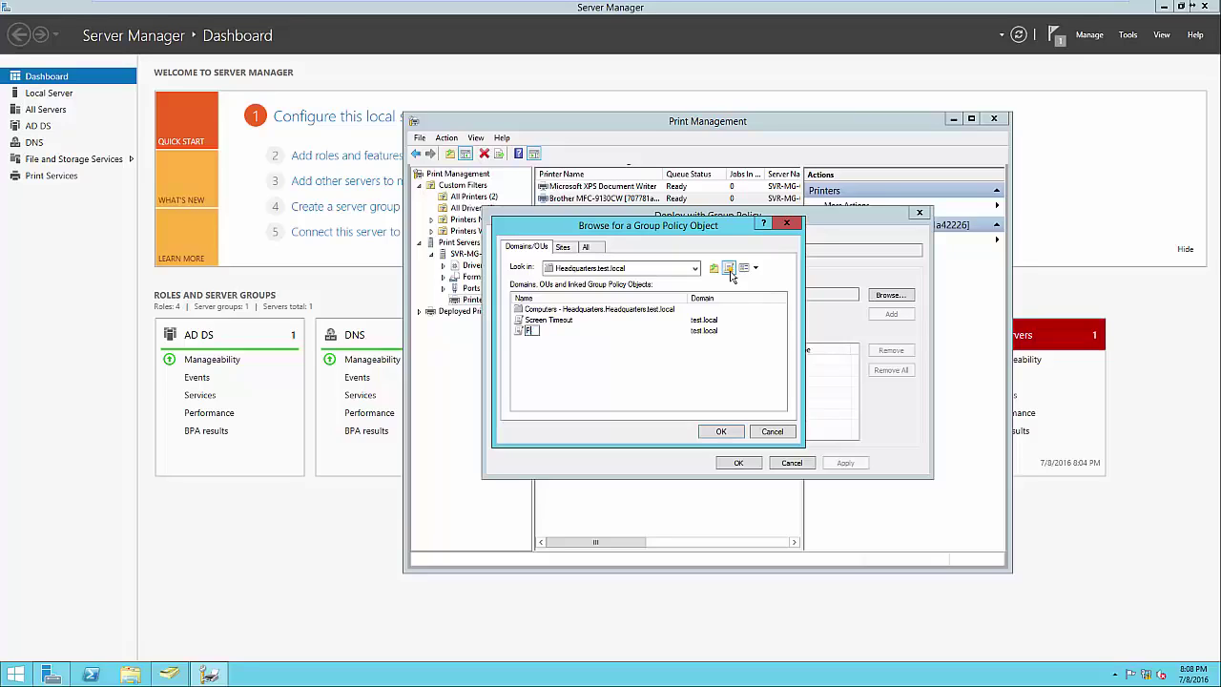
key("Return")
left_click(721, 431)
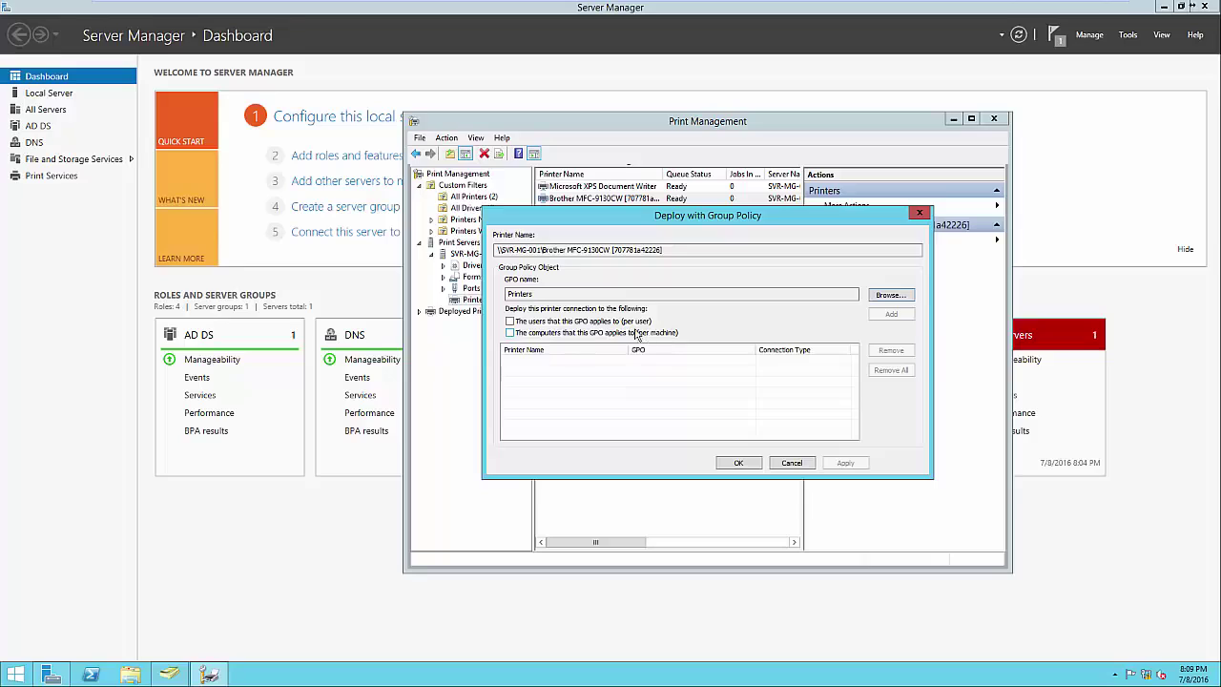
left_click(629, 322)
Add the Brother printer connection to the Printers GPO per user and apply the deployment
left_click(895, 315)
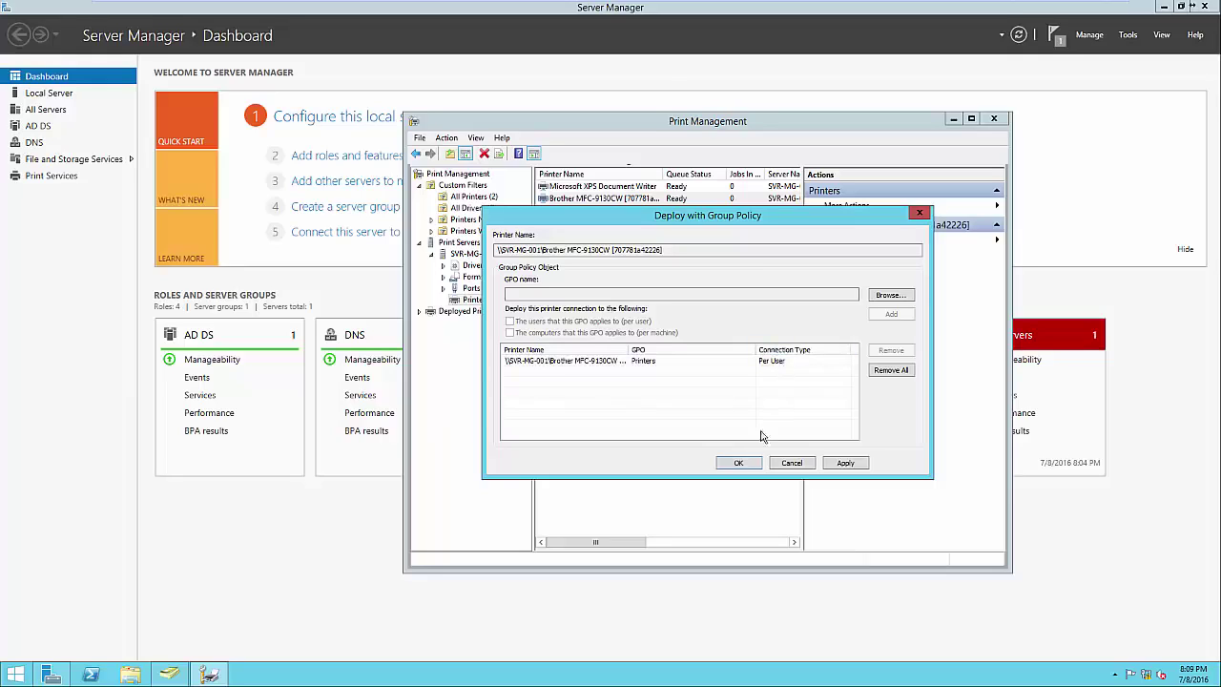
left_click(740, 463)
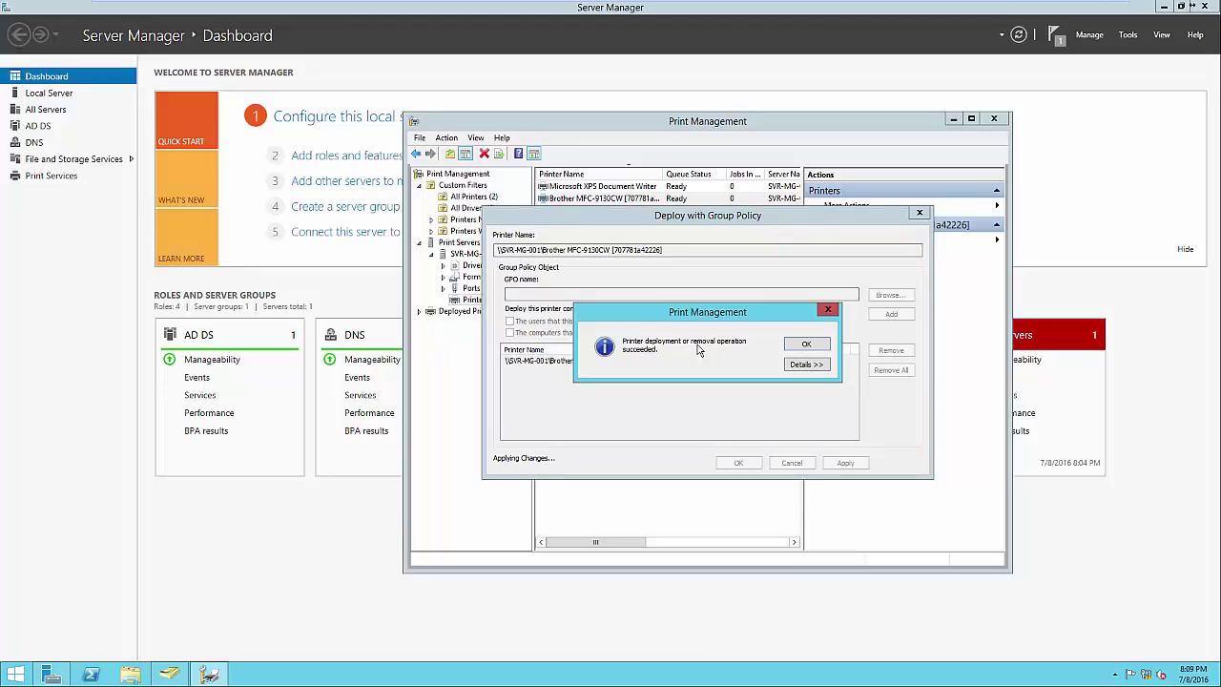
left_click(792, 368)
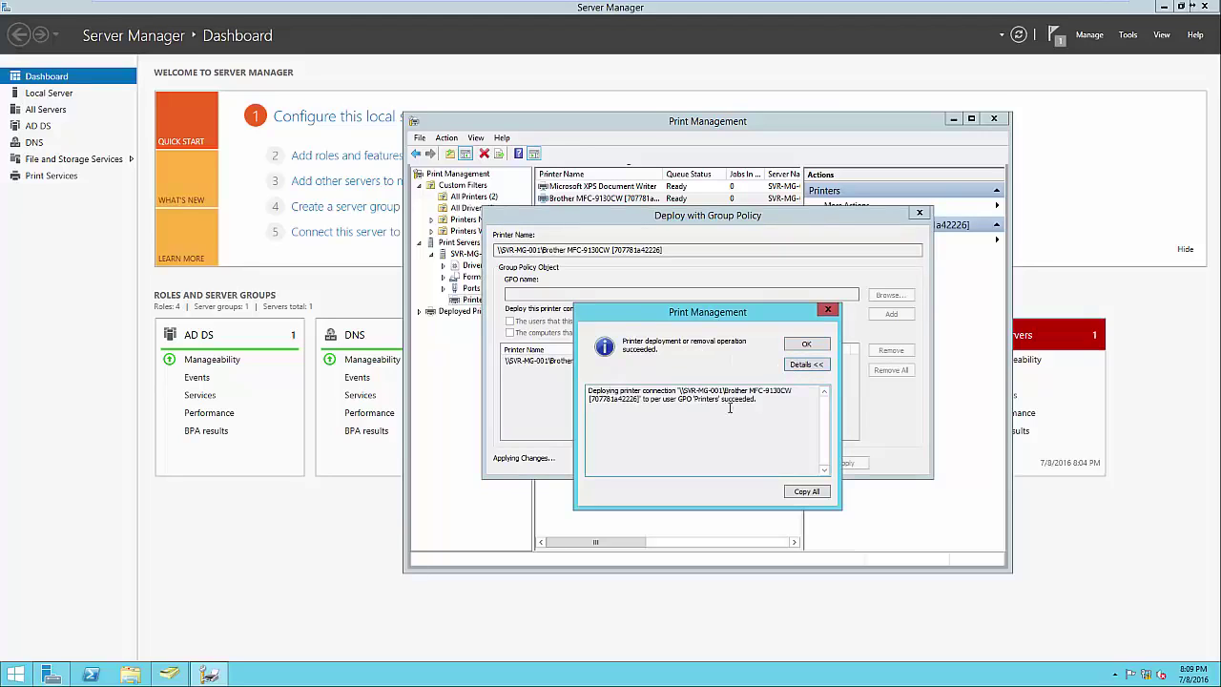
left_click(806, 345)
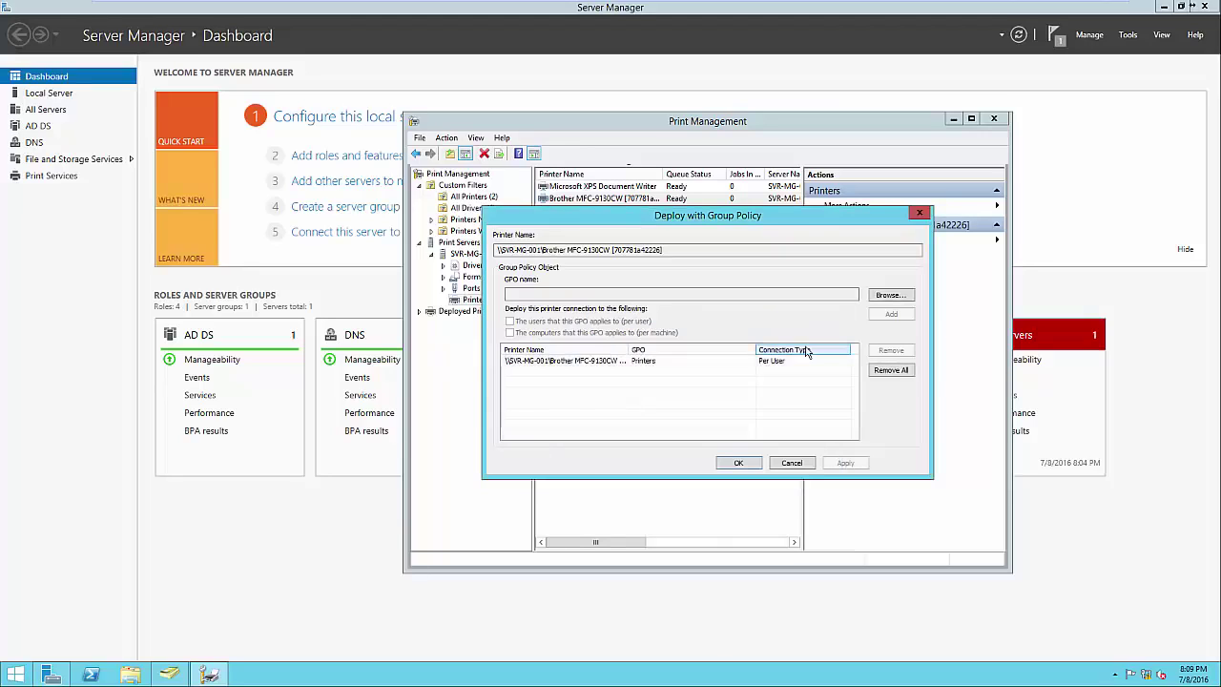
left_click(750, 463)
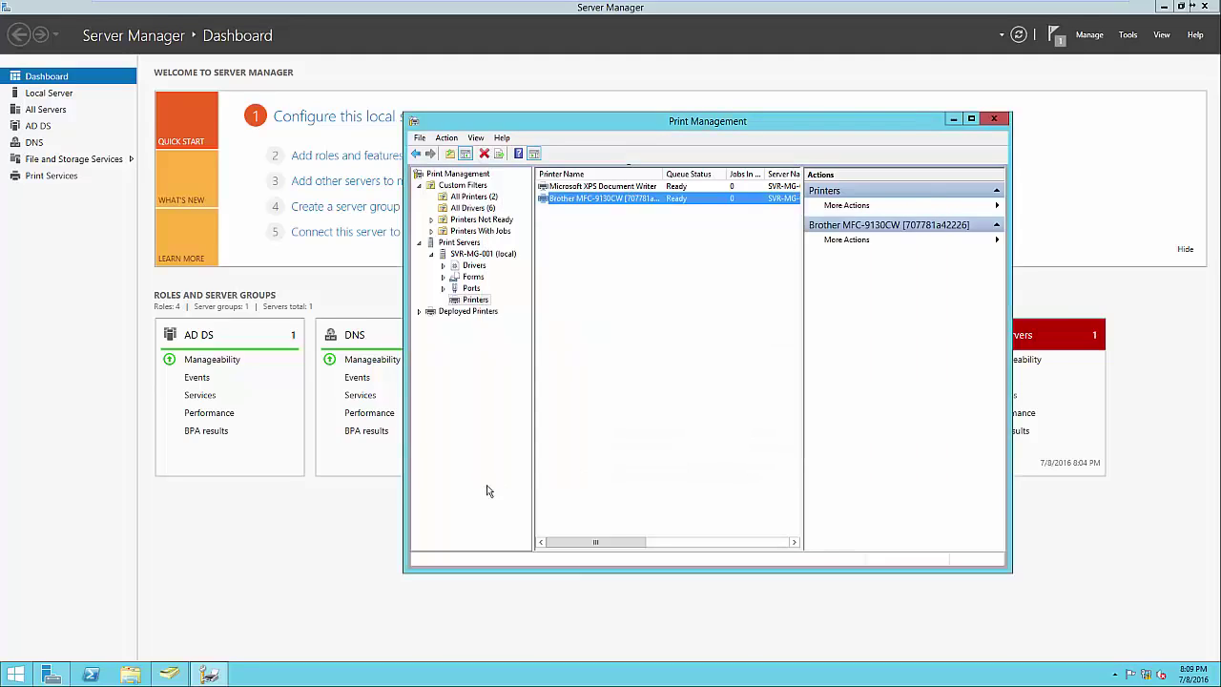
Open Group Policy Management and view the Printers GPO settings report under Headquarters
left_click(248, 563)
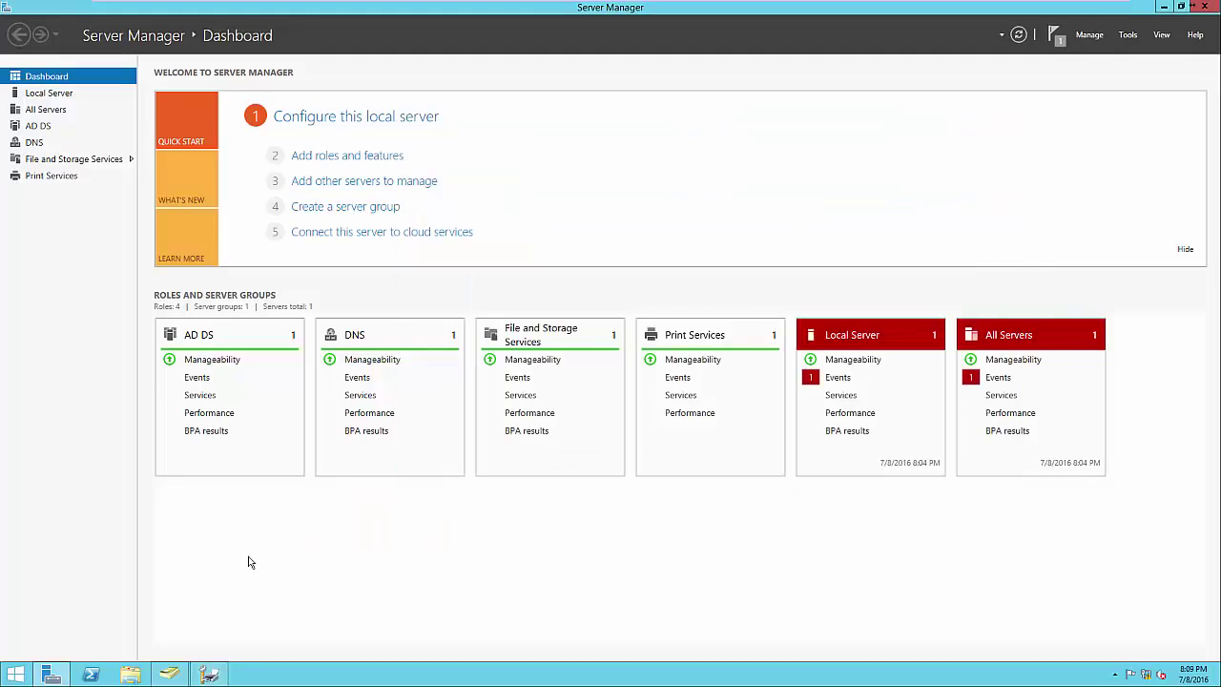
left_click(1128, 35)
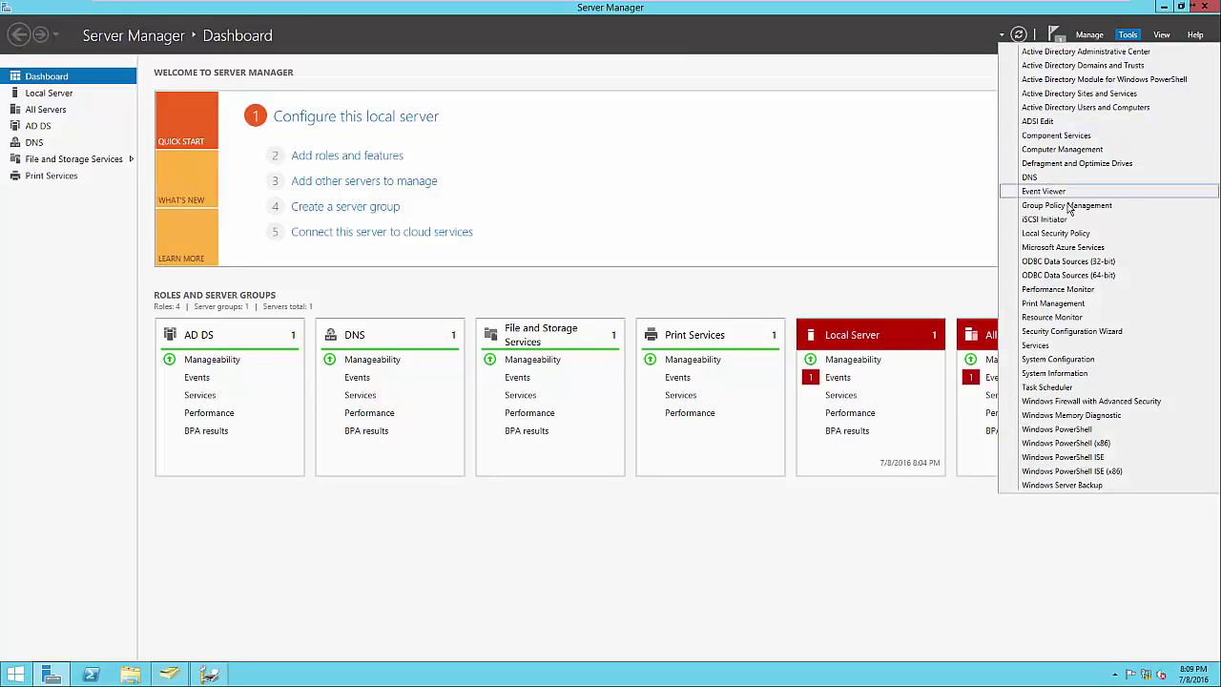
left_click(1069, 206)
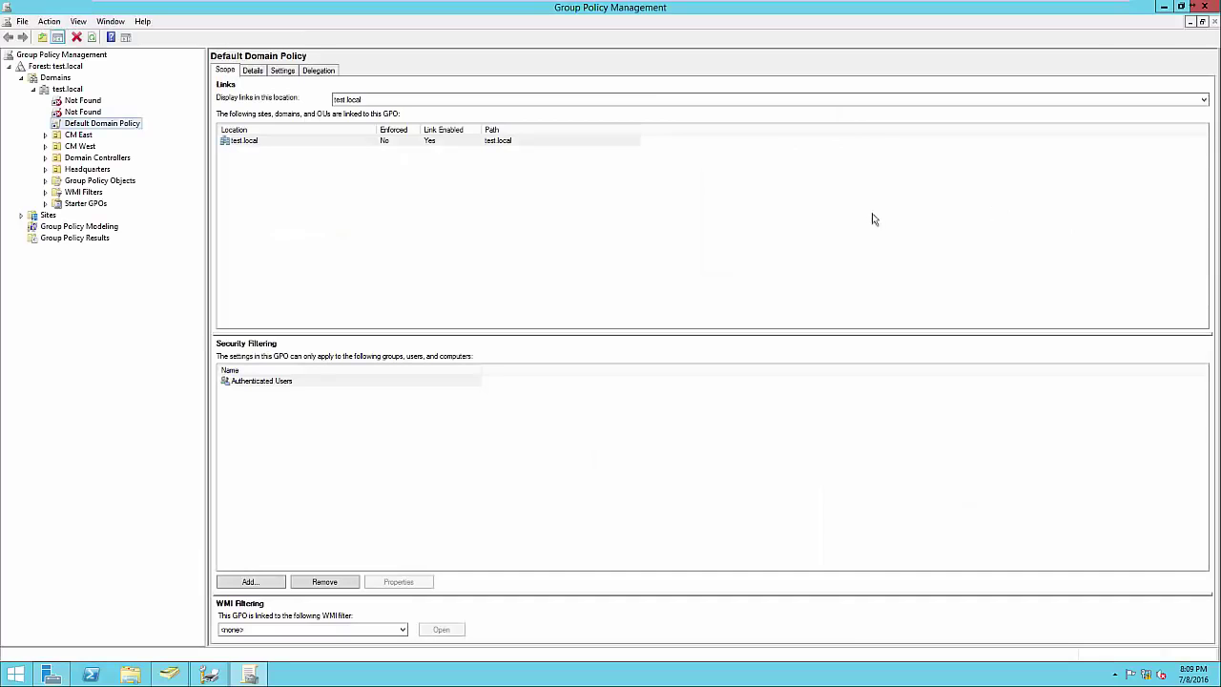
left_click(45, 168)
left_click(93, 181)
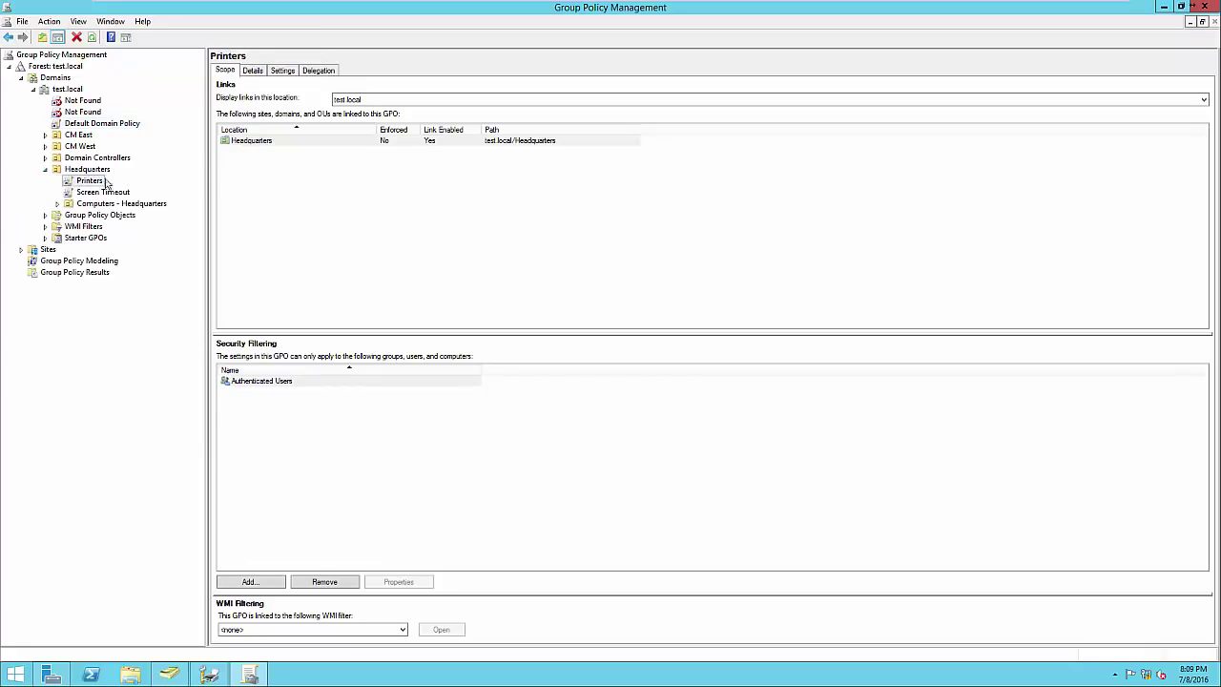
left_click(287, 76)
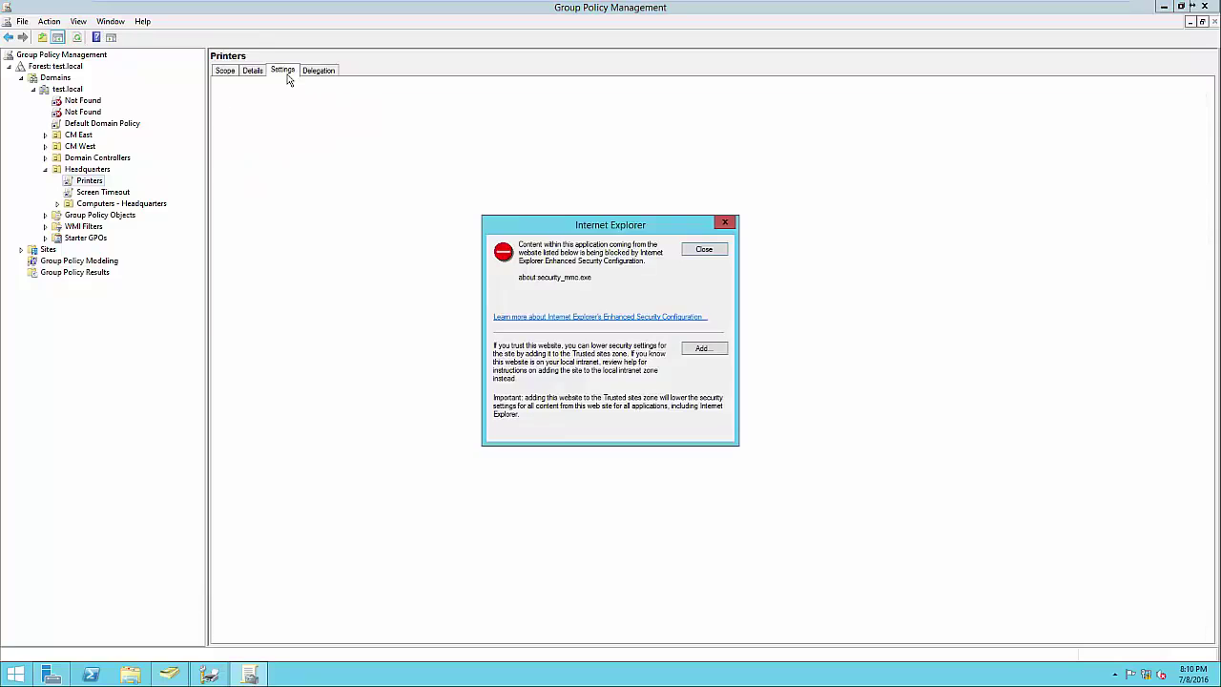
Check the Brother printer path in the report, then close Group Policy Management
left_click(702, 250)
left_click_drag(441, 213, 273, 219)
left_click(287, 235)
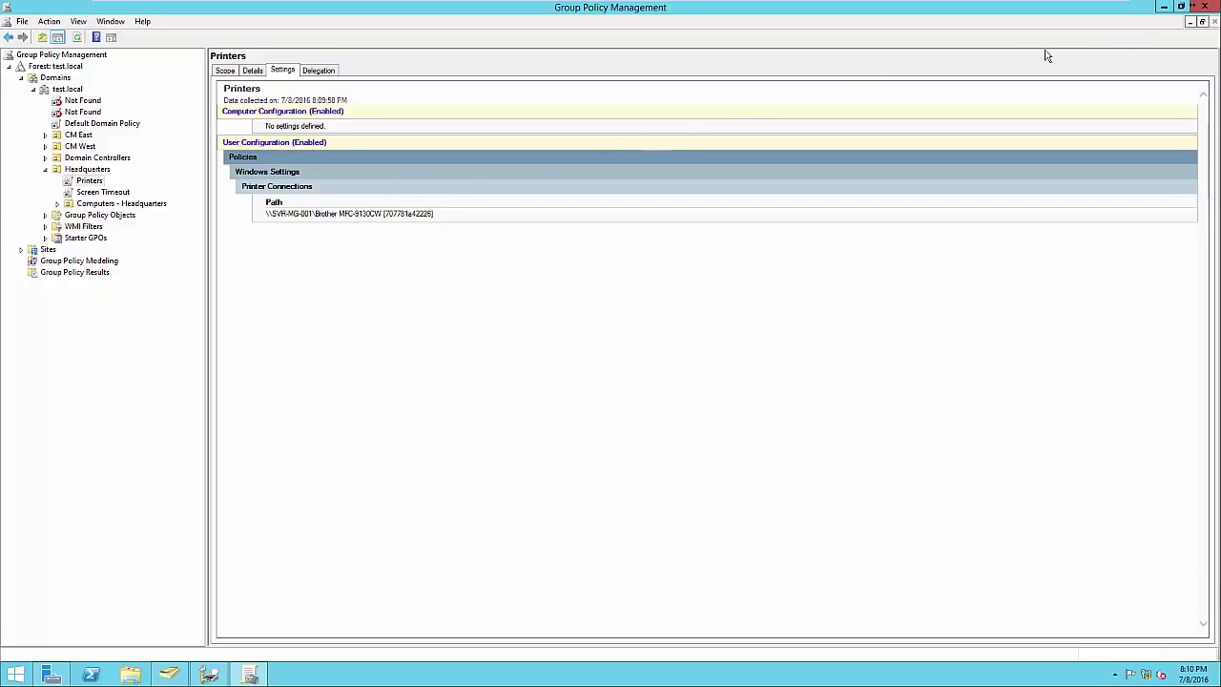
left_click(1205, 8)
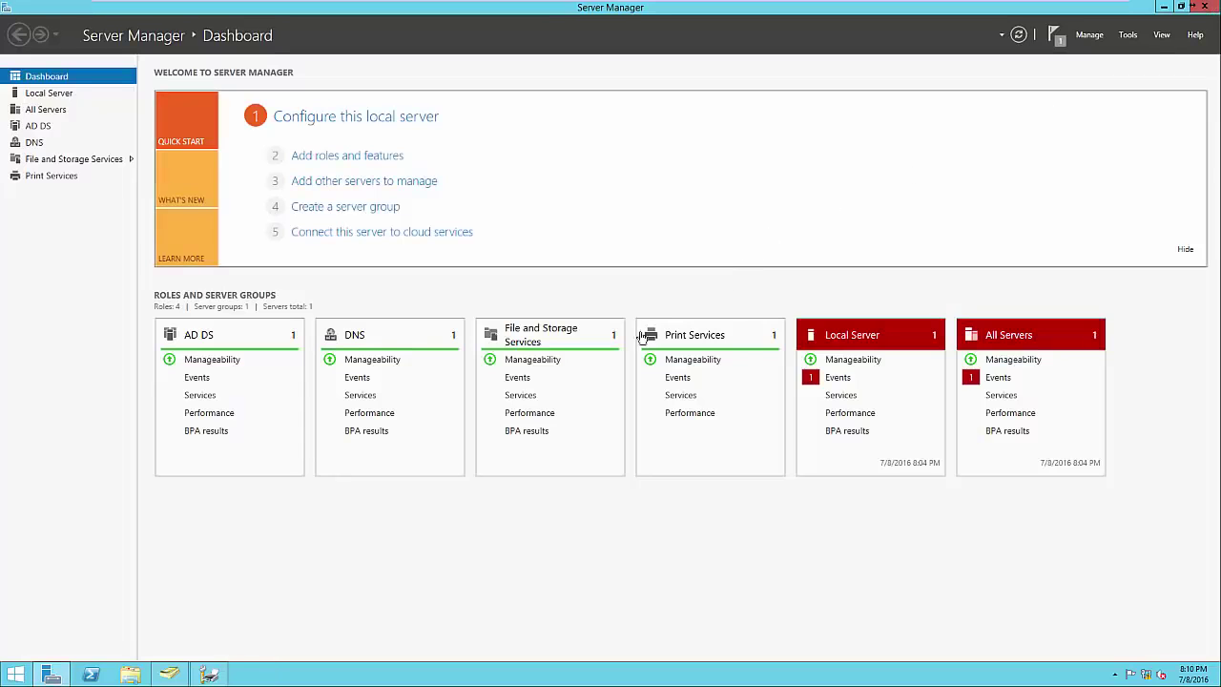
left_click(209, 674)
left_click(558, 525)
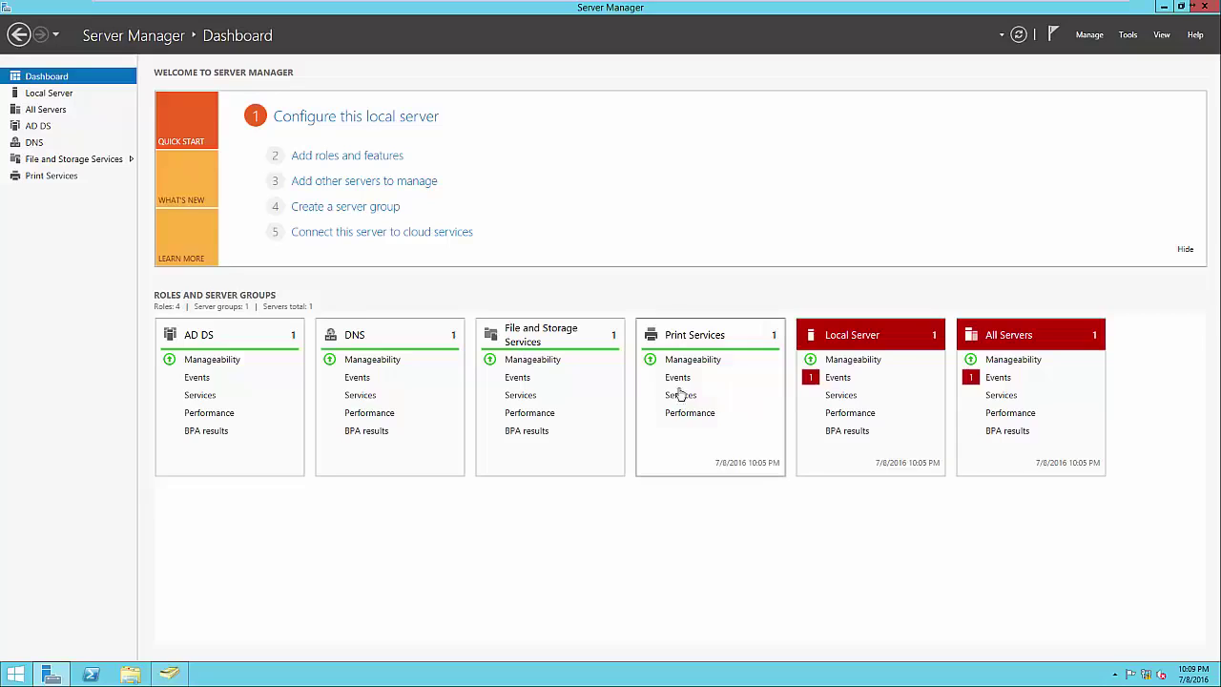
left_click(362, 164)
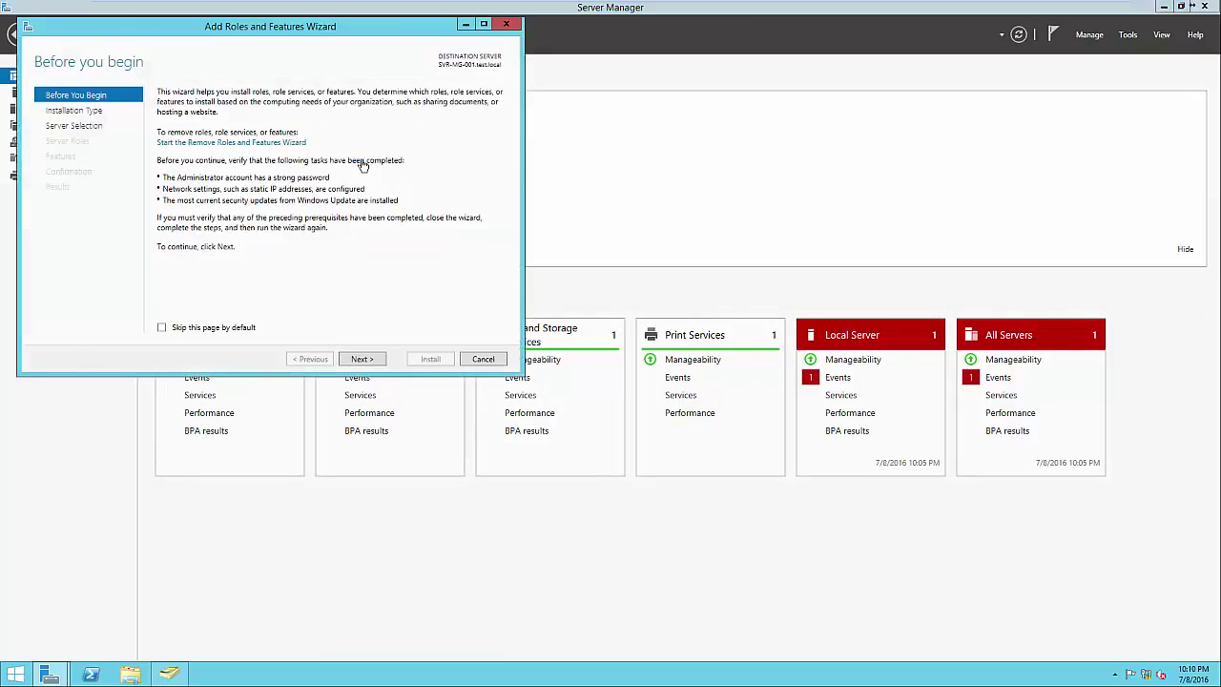
left_click(362, 360)
left_click(363, 360)
left_click(362, 359)
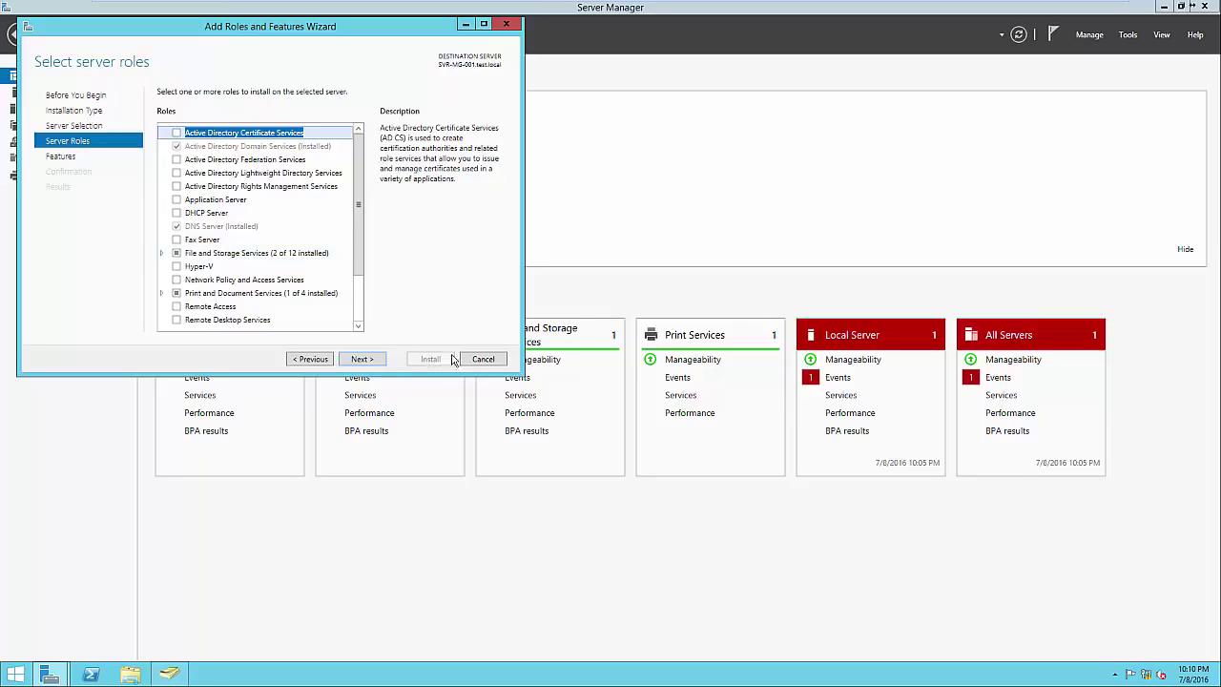
left_click(483, 359)
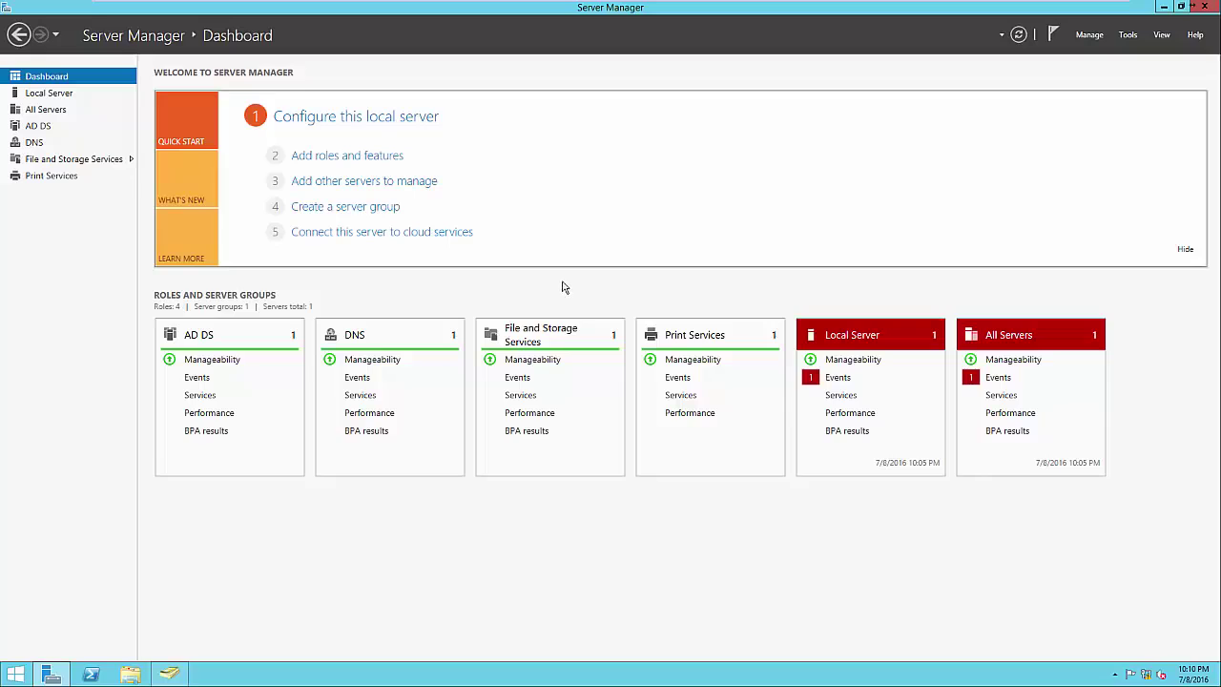
Open File and Storage Services and browse Disks and Volumes, ending on the Shares page
left_click(1128, 38)
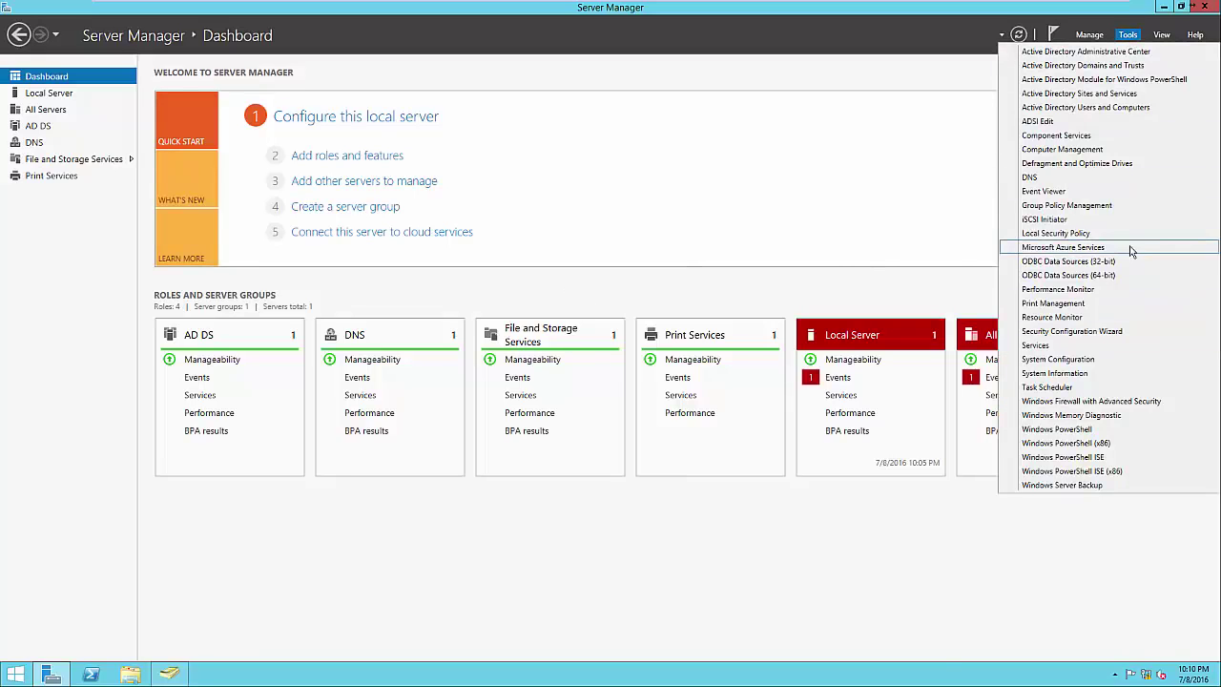
left_click(609, 304)
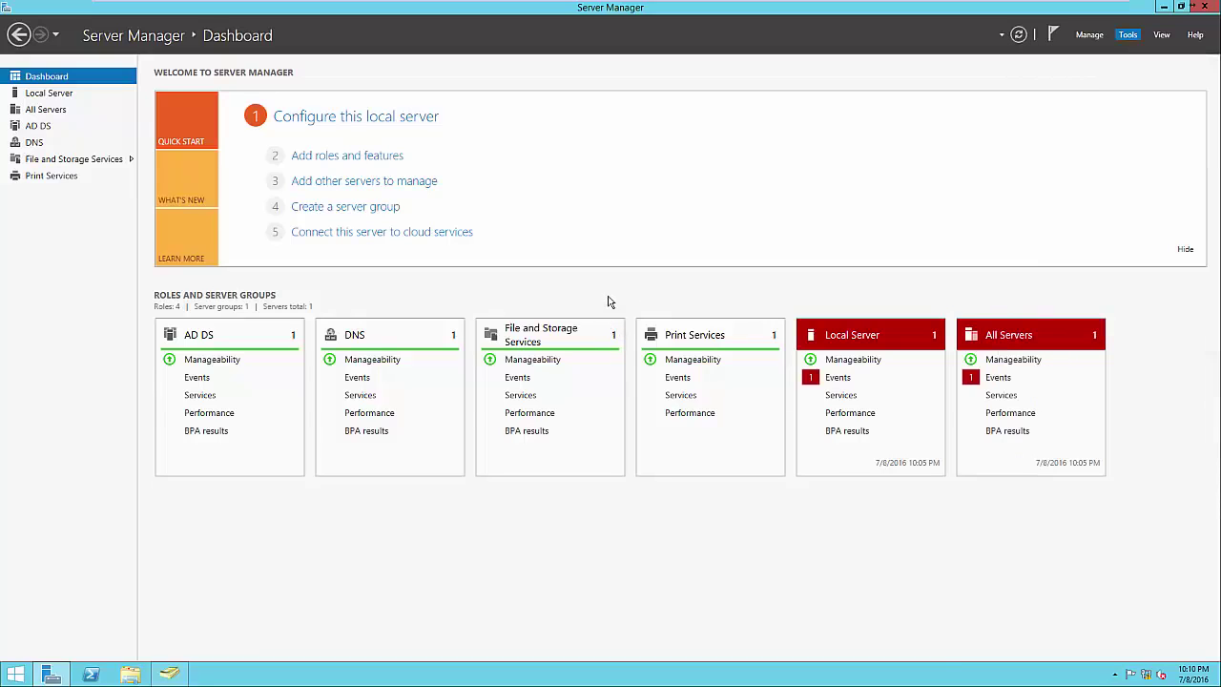
left_click(550, 336)
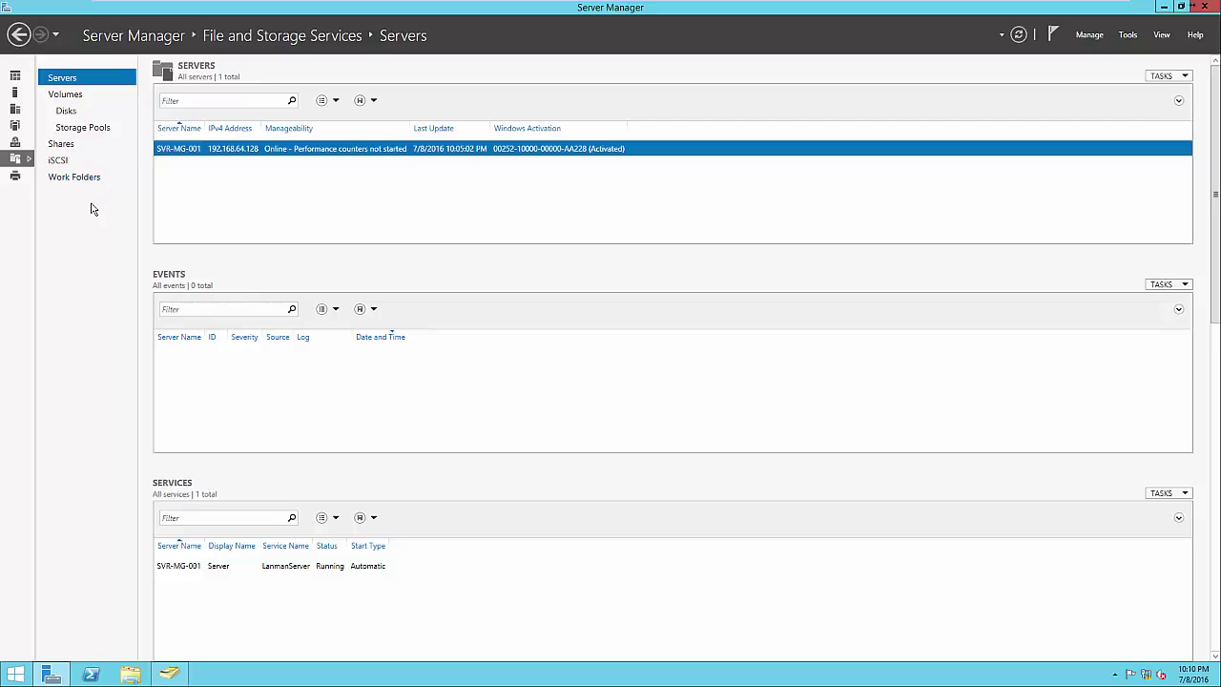
left_click(82, 116)
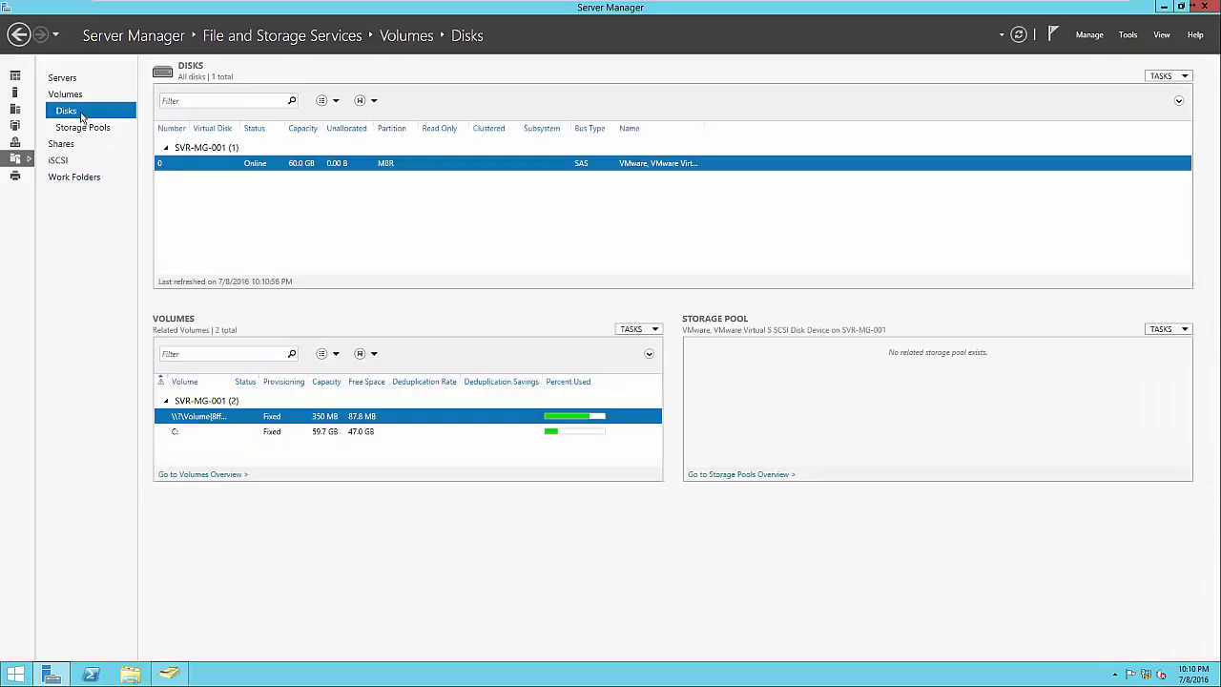
left_click(79, 95)
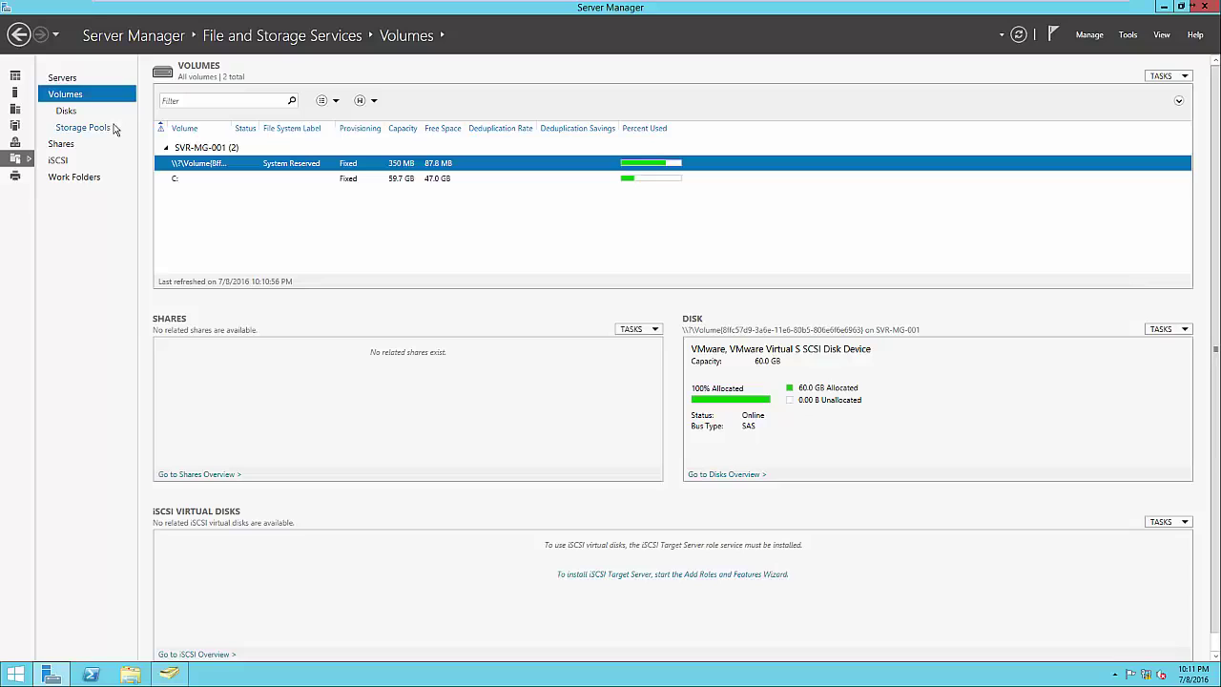
left_click(64, 147)
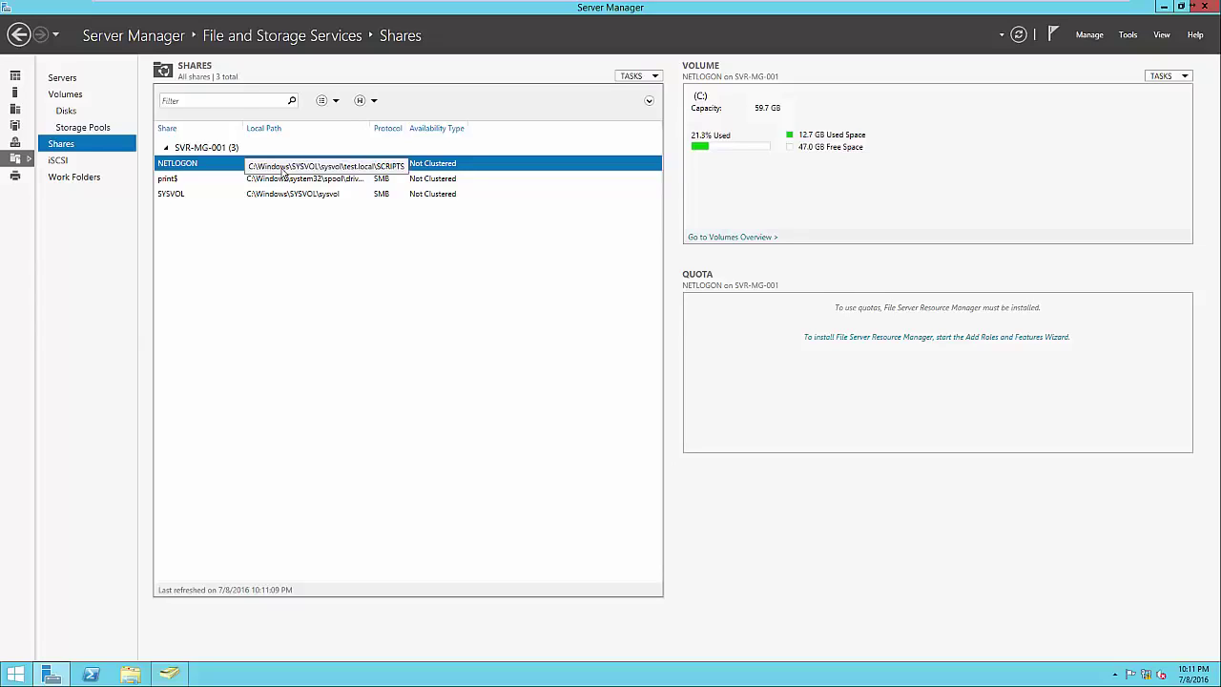
Start a new share with the SMB Share - Quick profile on SVR-MG-001's C: volume
right_click(281, 243)
left_click(294, 247)
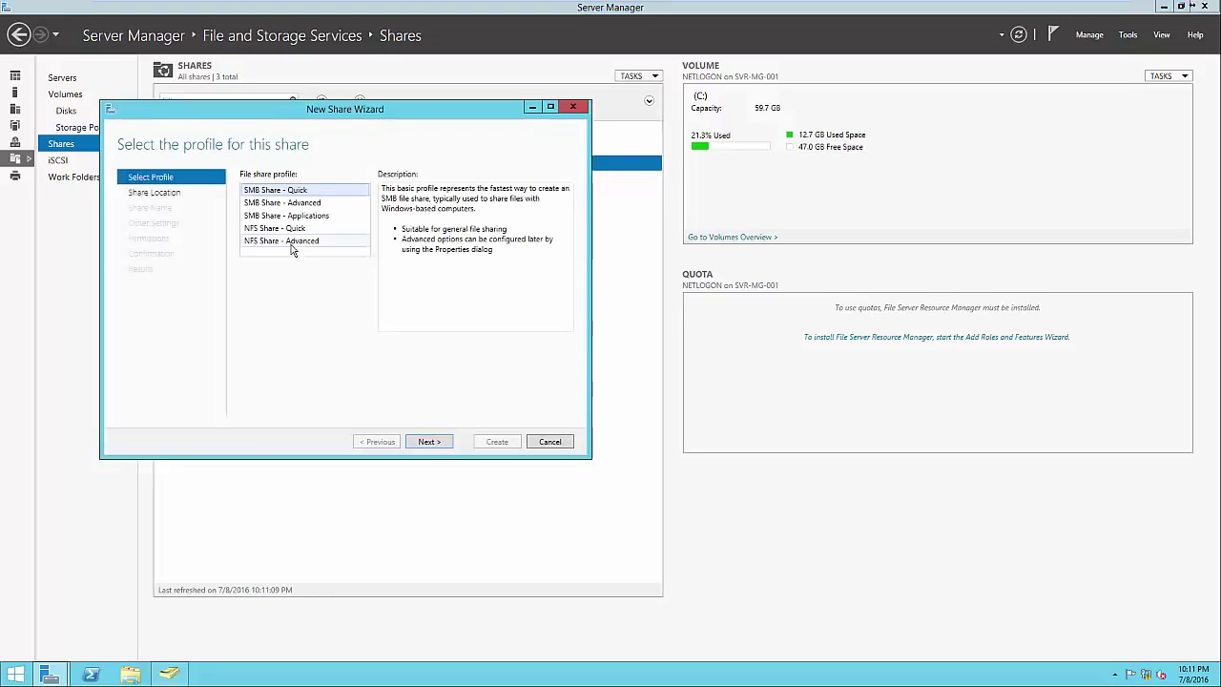
left_click_drag(341, 118, 697, 181)
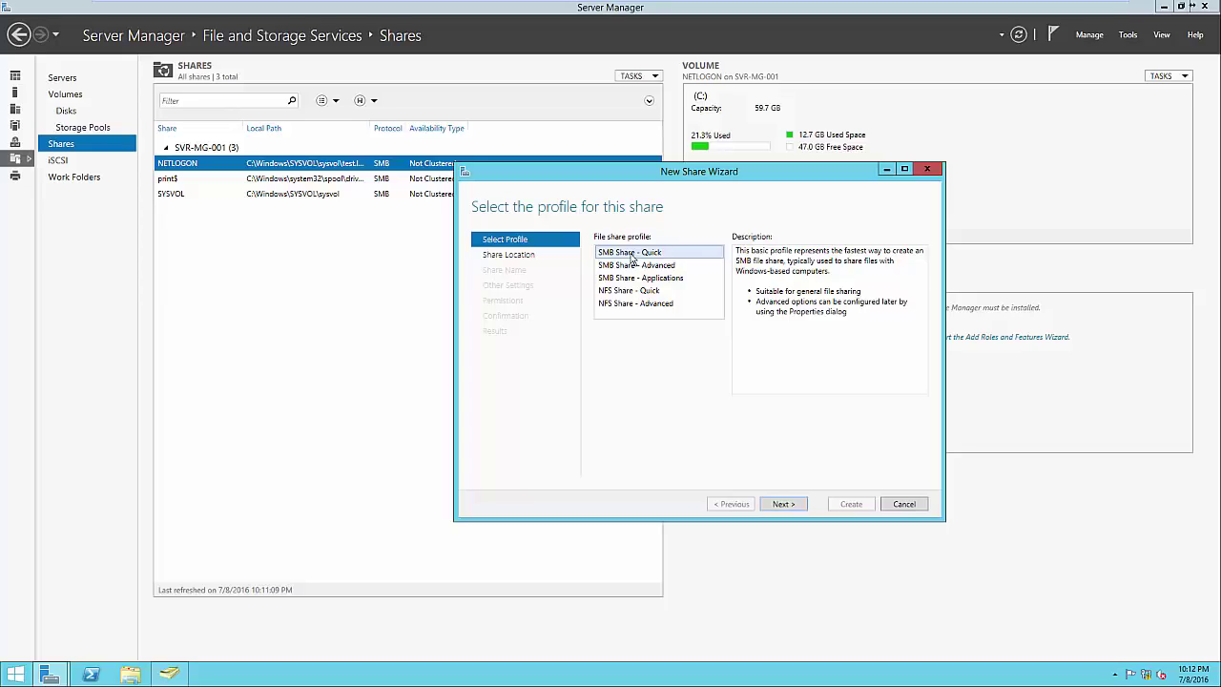
left_click(641, 291)
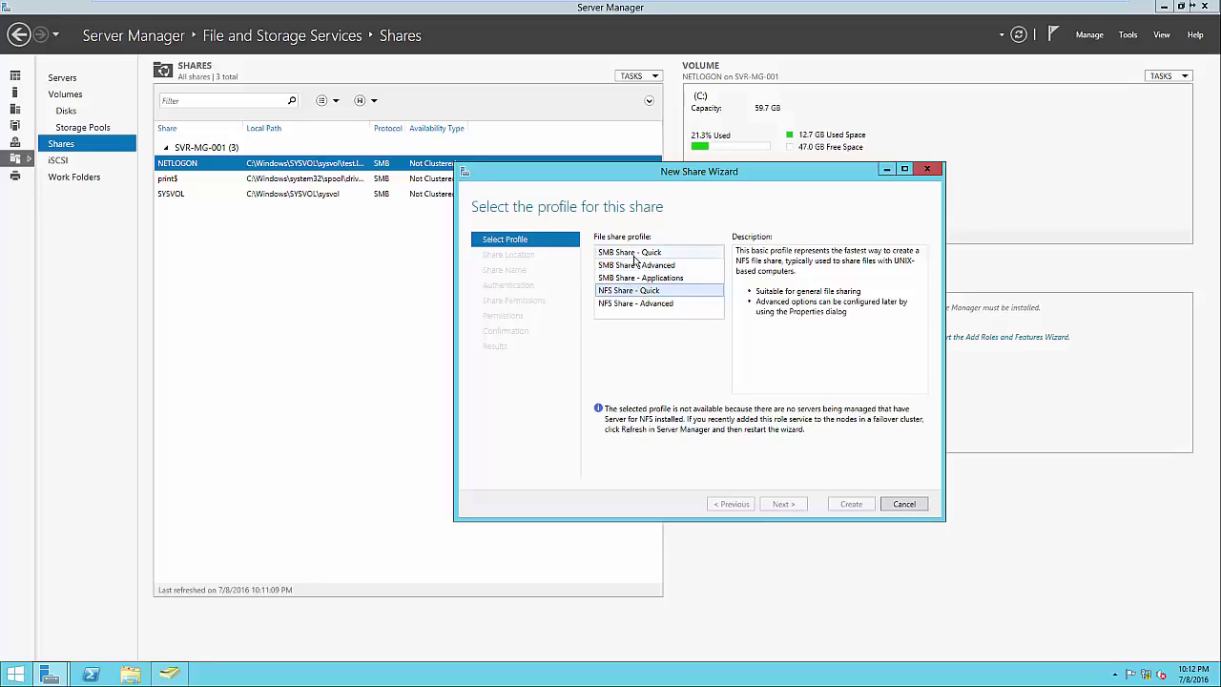
left_click(639, 253)
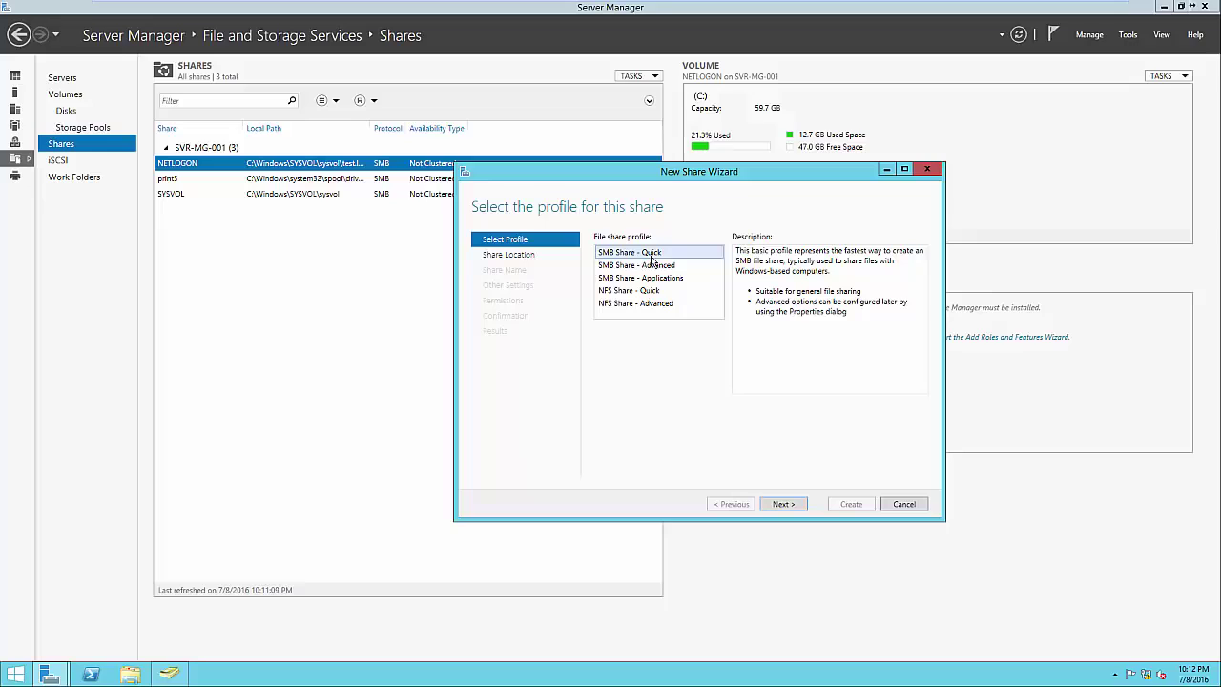
left_click(788, 505)
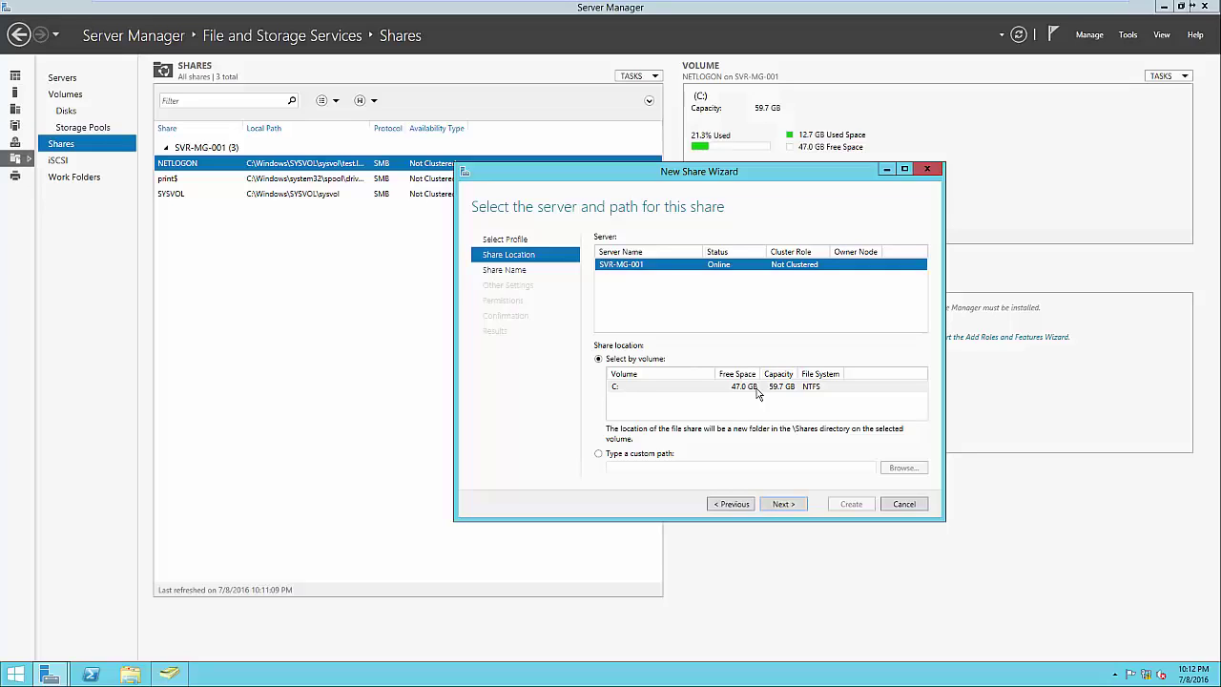
Name the share 'Public' at C:\Shares\Public and advance to Other Settings
left_click(781, 503)
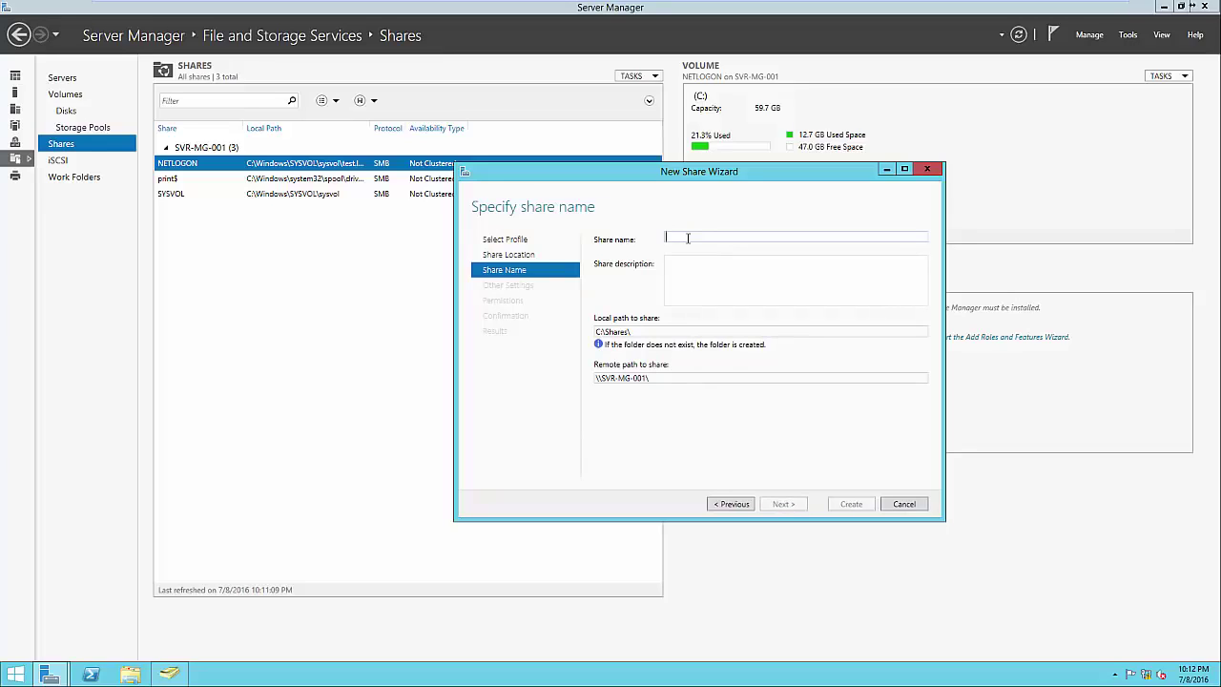
left_click(687, 239)
type("Public")
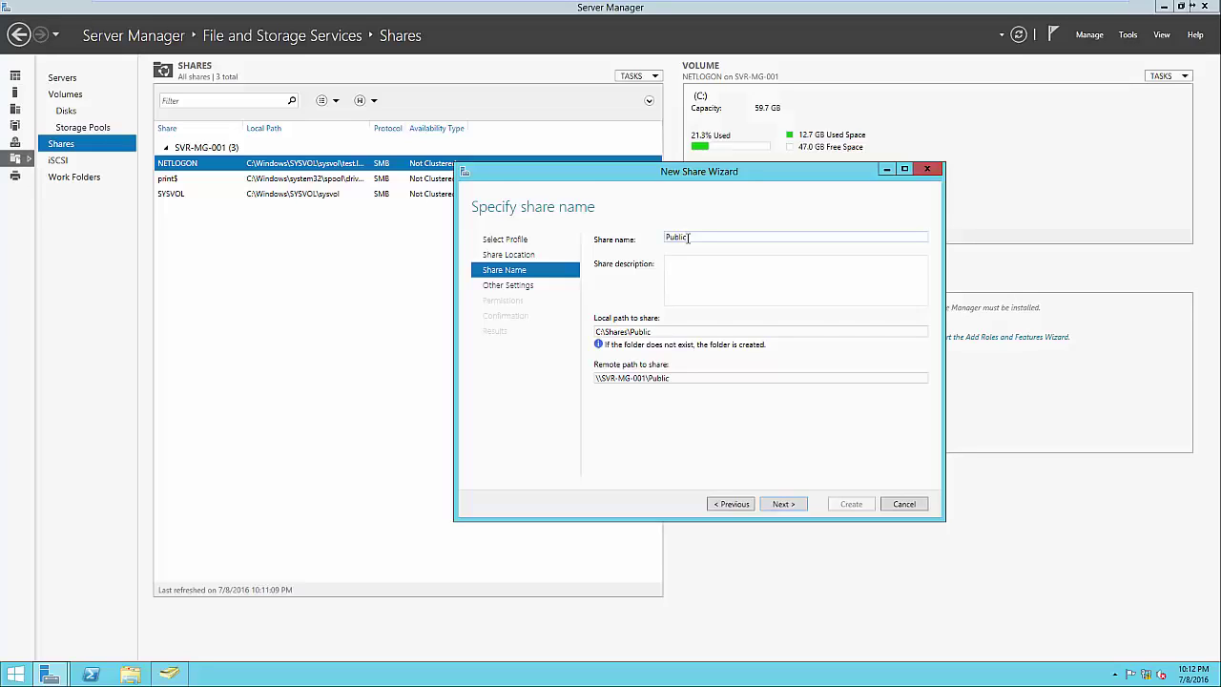
left_click(709, 280)
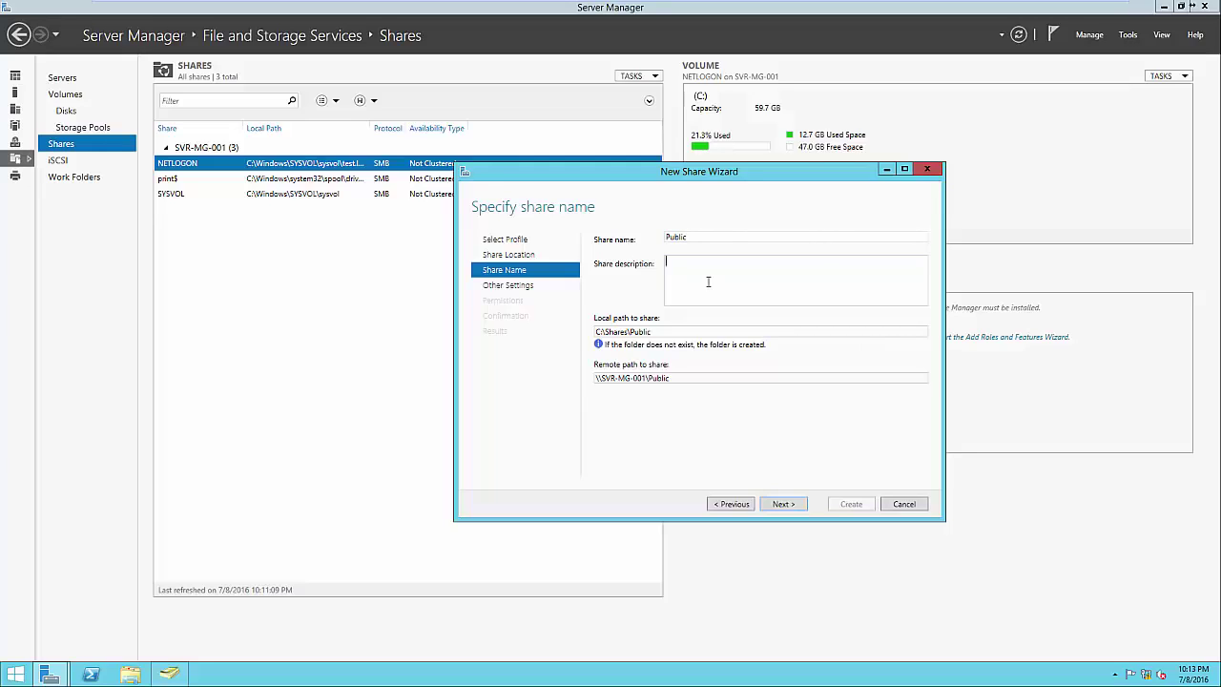
left_click(669, 331)
left_click(670, 332)
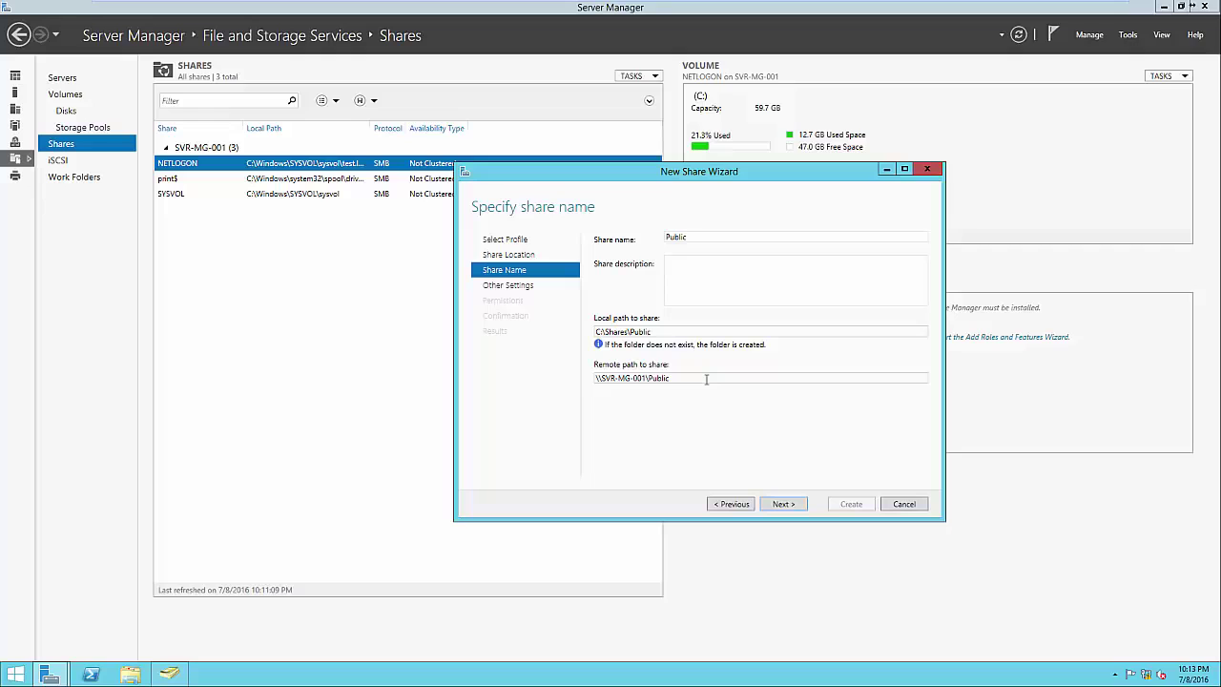
left_click(779, 505)
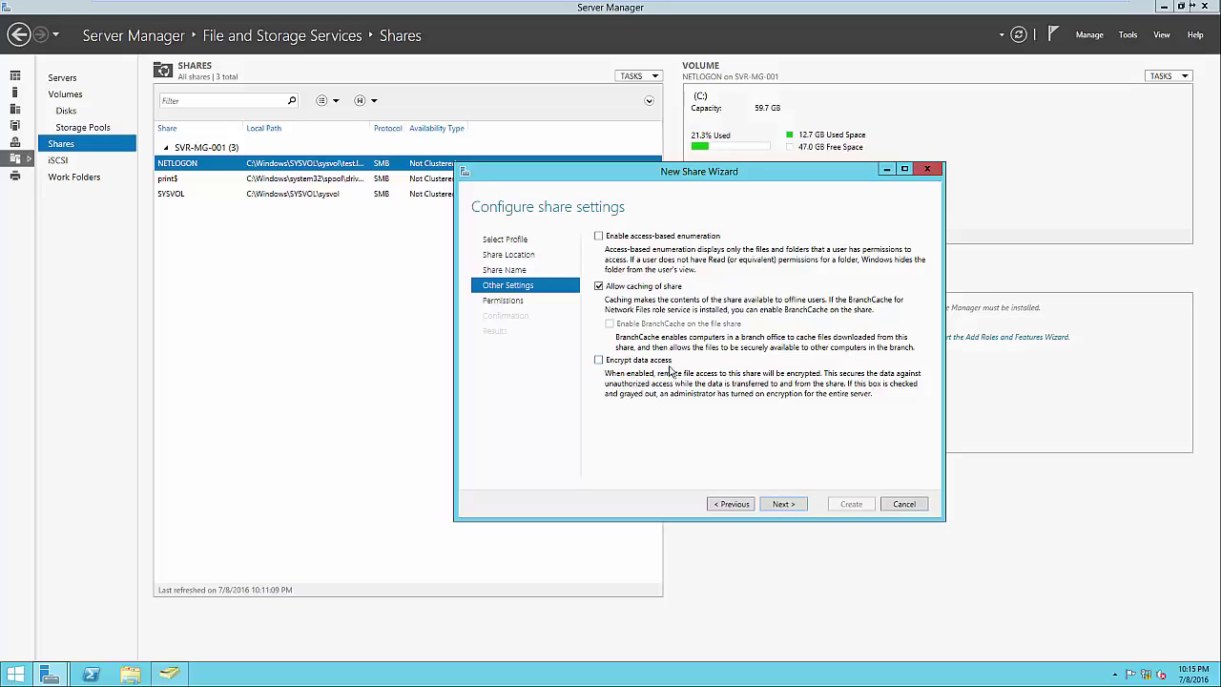
Review Administrators and SYSTEM permissions, create the Public share, and select it in the list
left_click(782, 505)
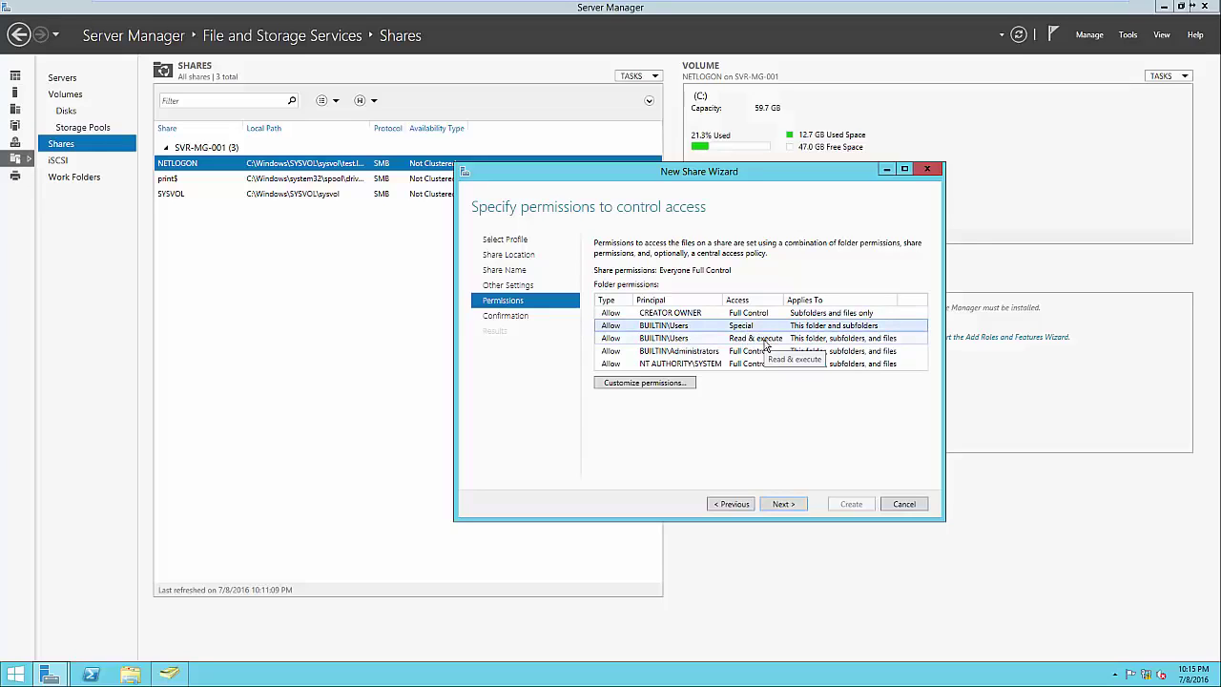
left_click(709, 353)
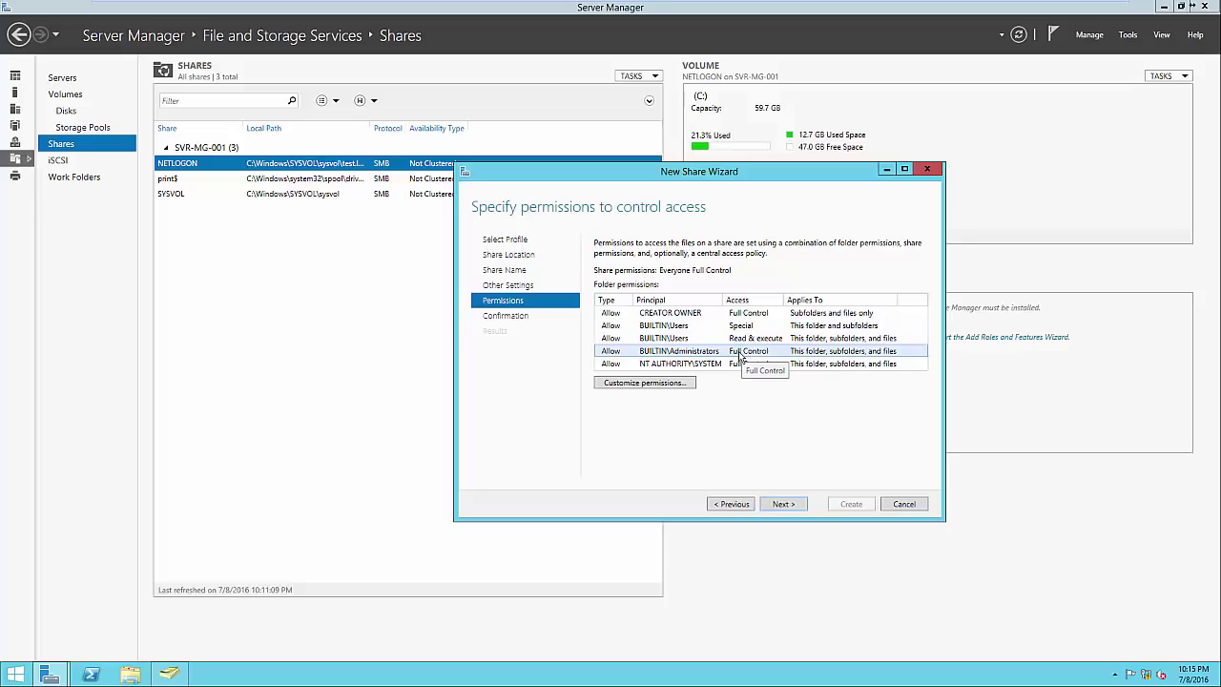
left_click(717, 365)
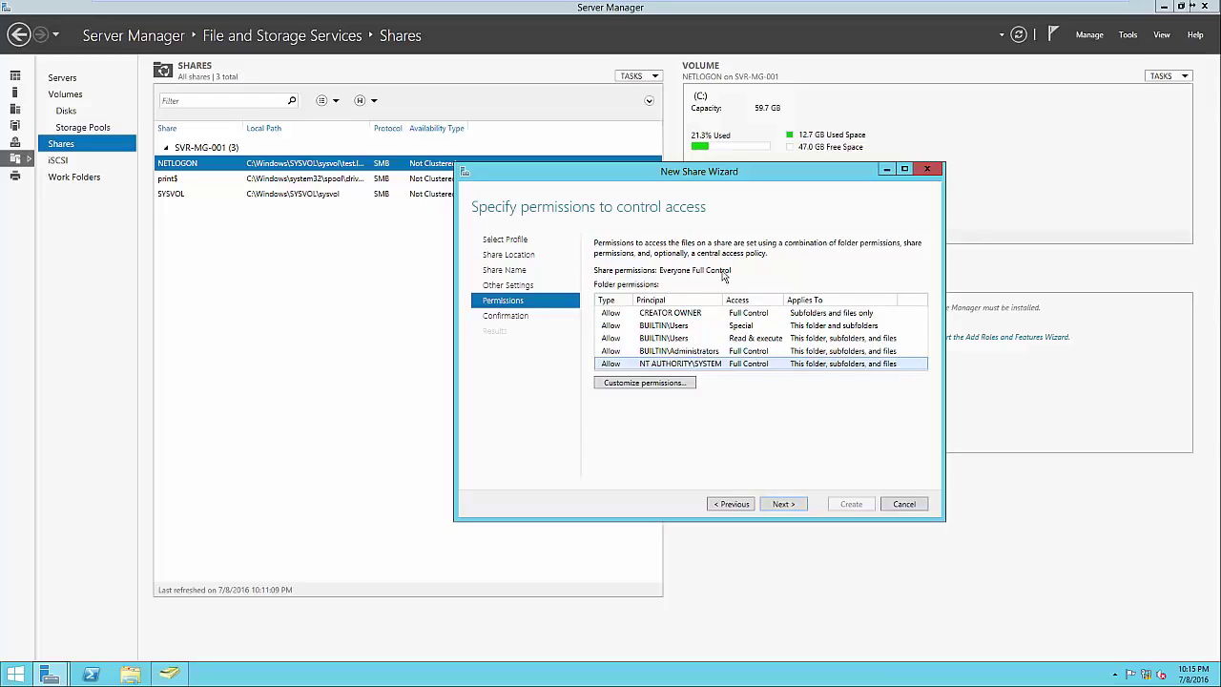
left_click(782, 504)
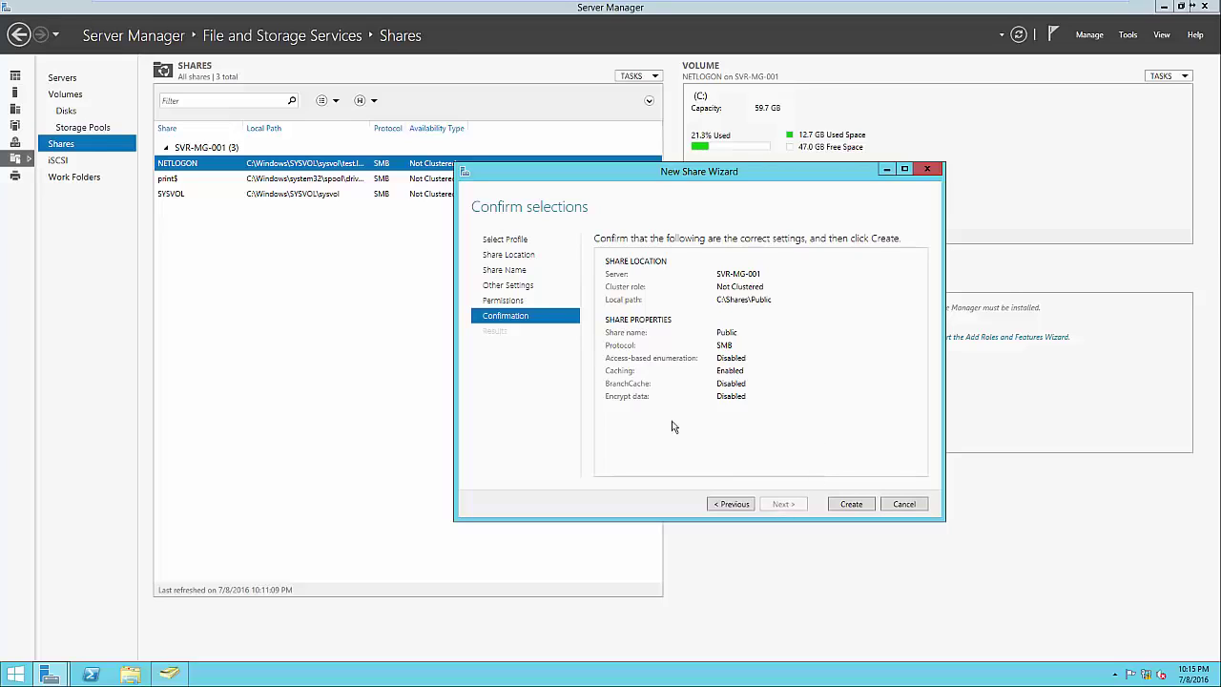
left_click(843, 506)
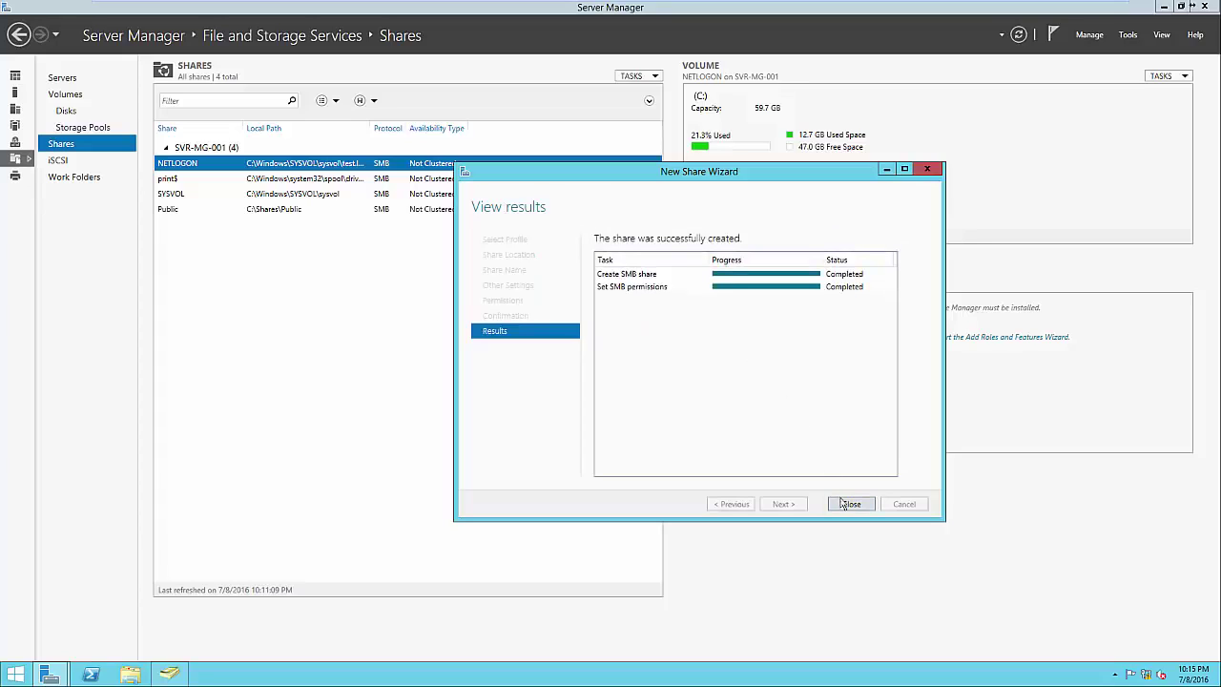
left_click(847, 503)
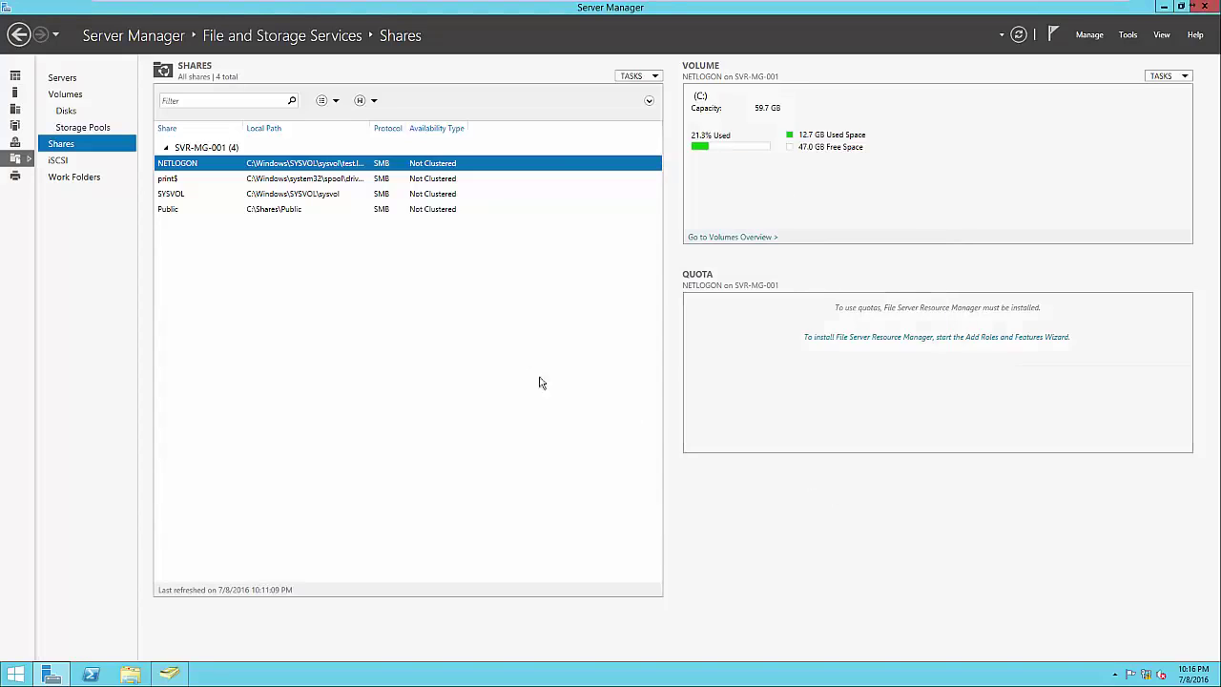
left_click(398, 214)
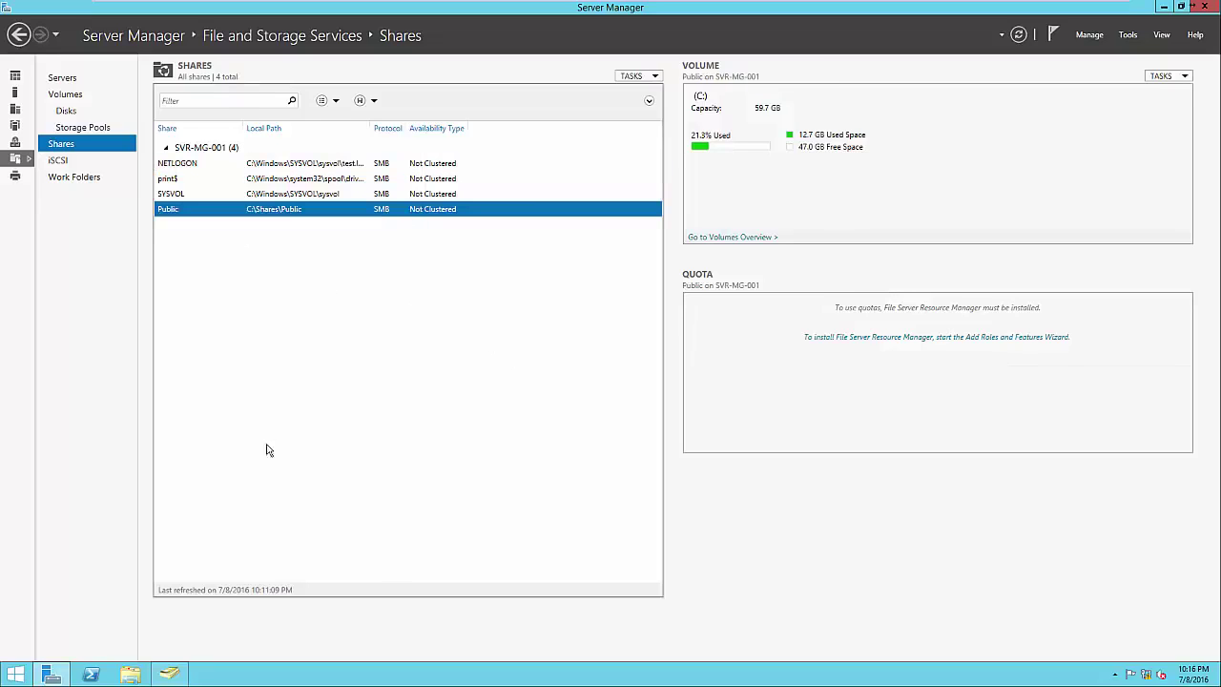
Browse to \\SVR-MG-001\Public in File Explorer to view the empty share over the network
left_click(138, 675)
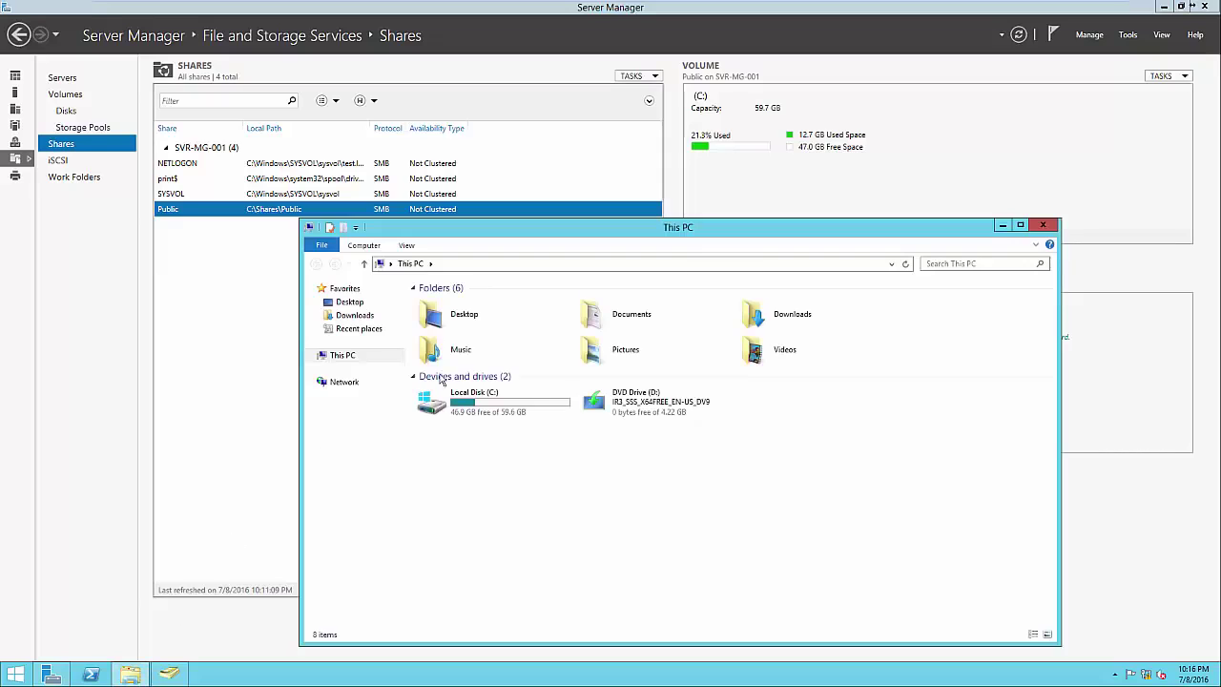
left_click(461, 268)
type("\\\\SVR-0M")
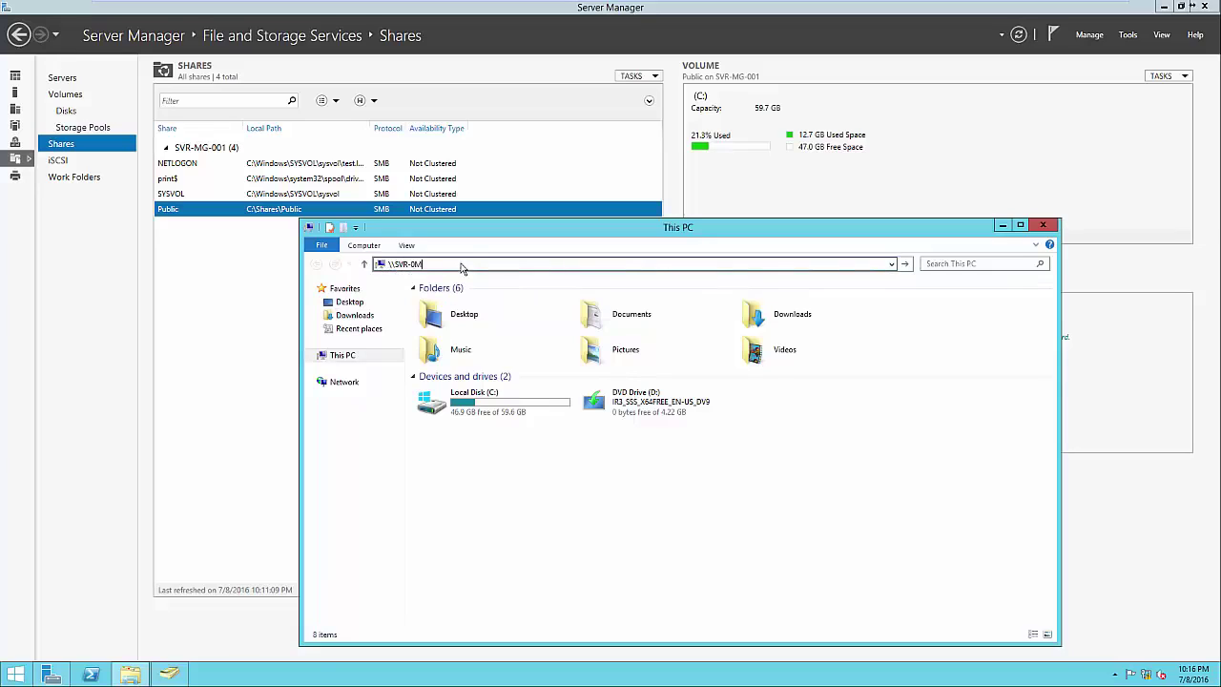
key("BackSpace")
key("BackSpace")
type("MG-001\\")
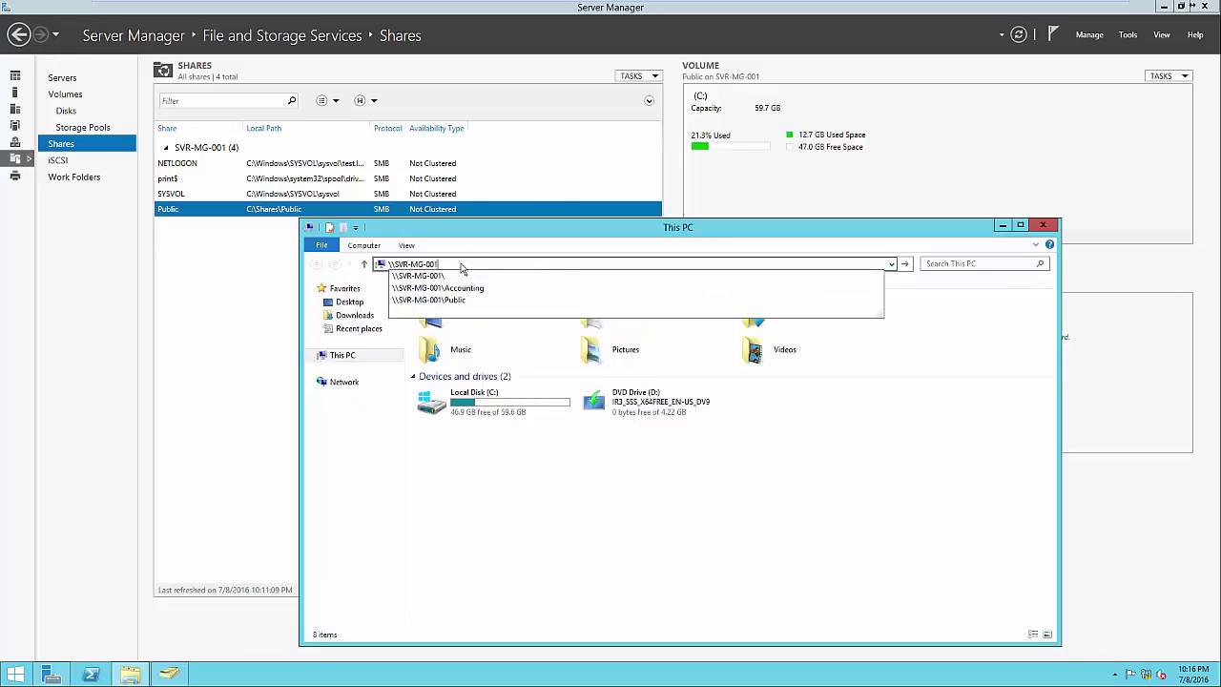
type("Public")
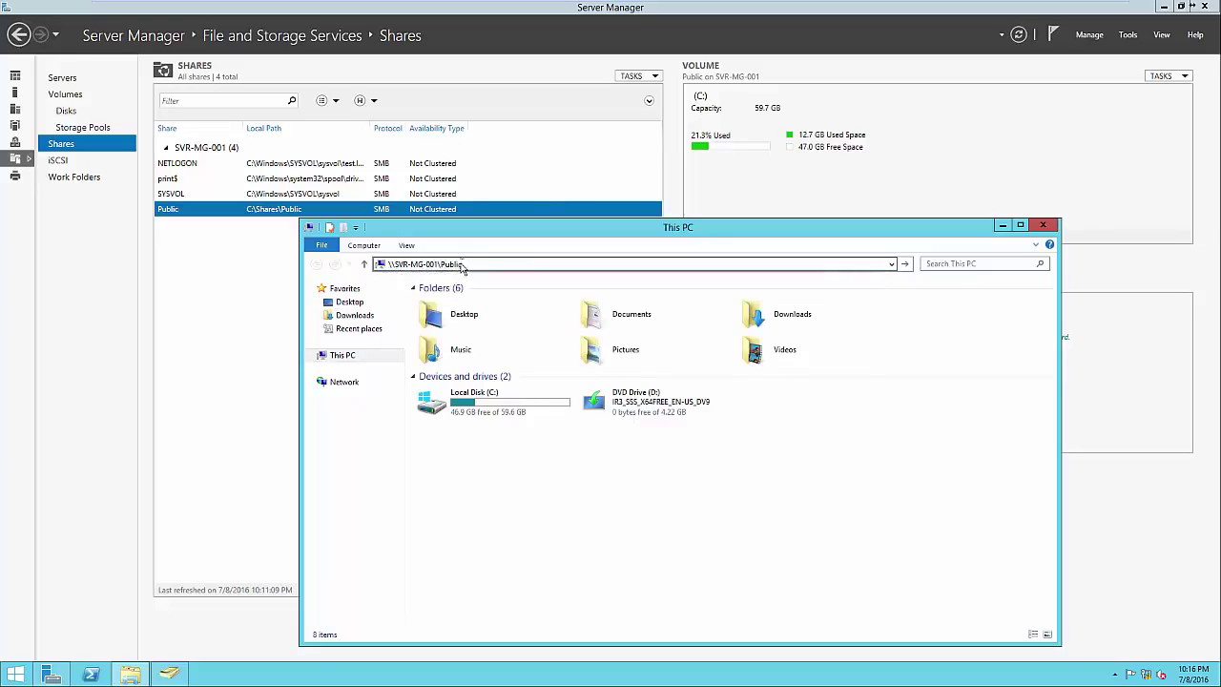
key("Return")
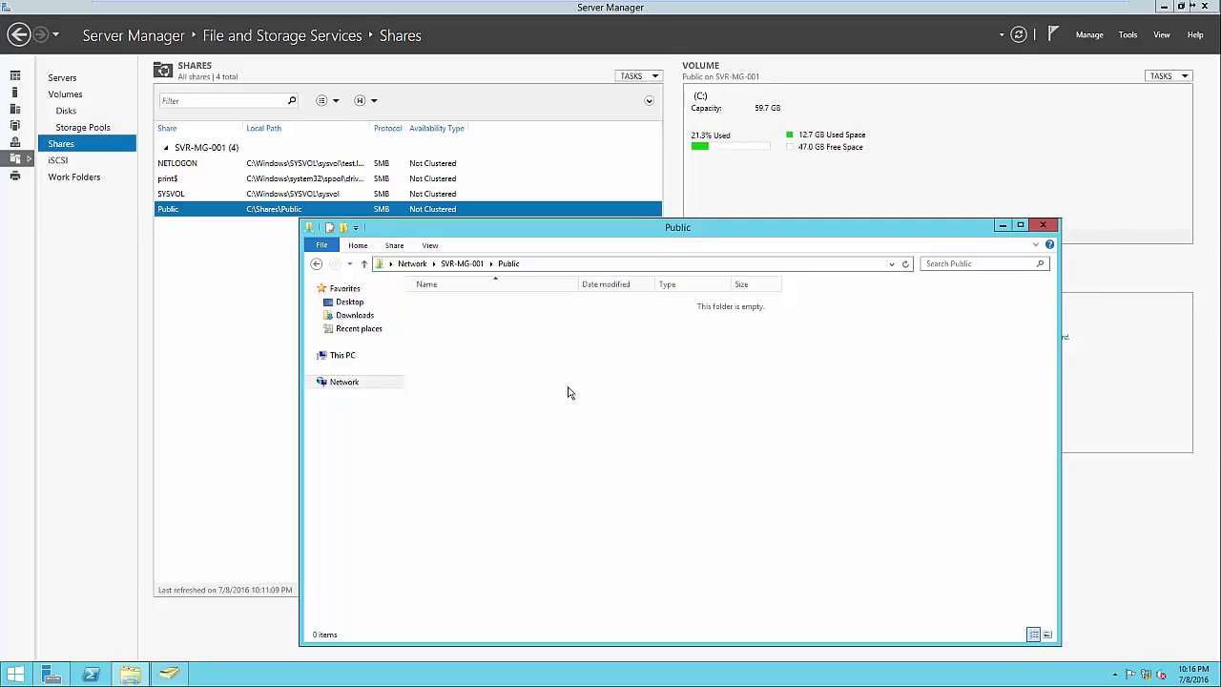
Close Explorer and start a New Share Wizard using the SMB Share - Quick profile on the C: volume
left_click(1044, 227)
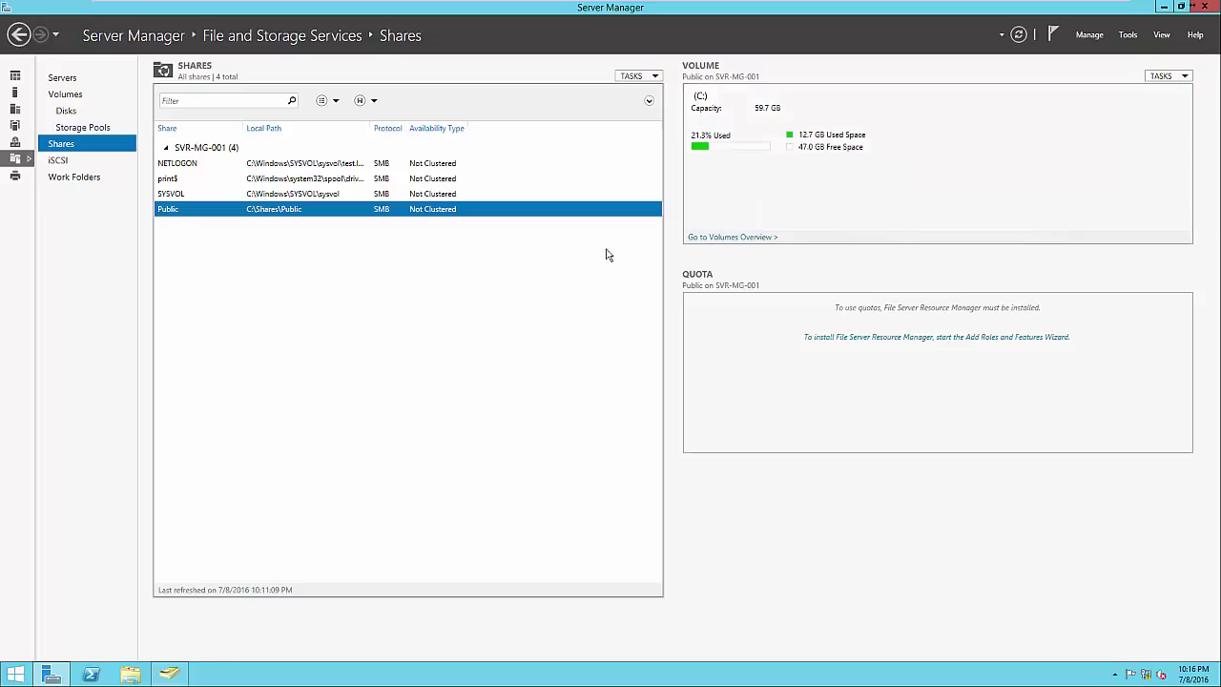
right_click(542, 256)
left_click(558, 264)
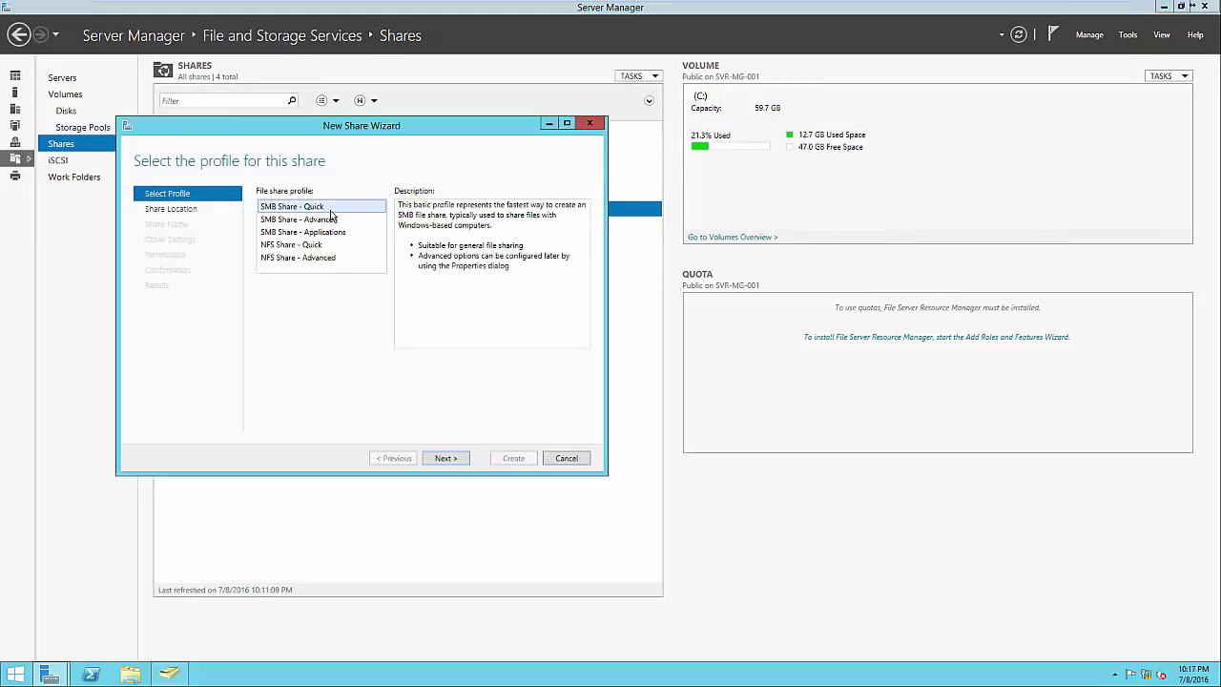
left_click(445, 458)
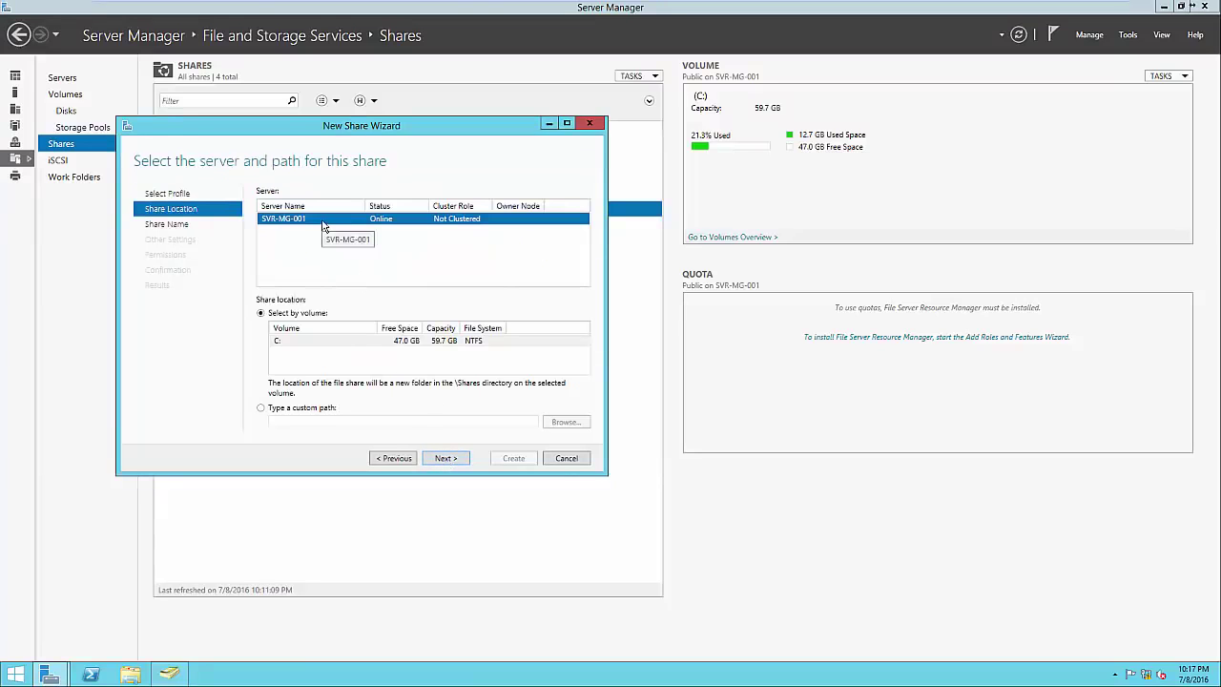
left_click(451, 459)
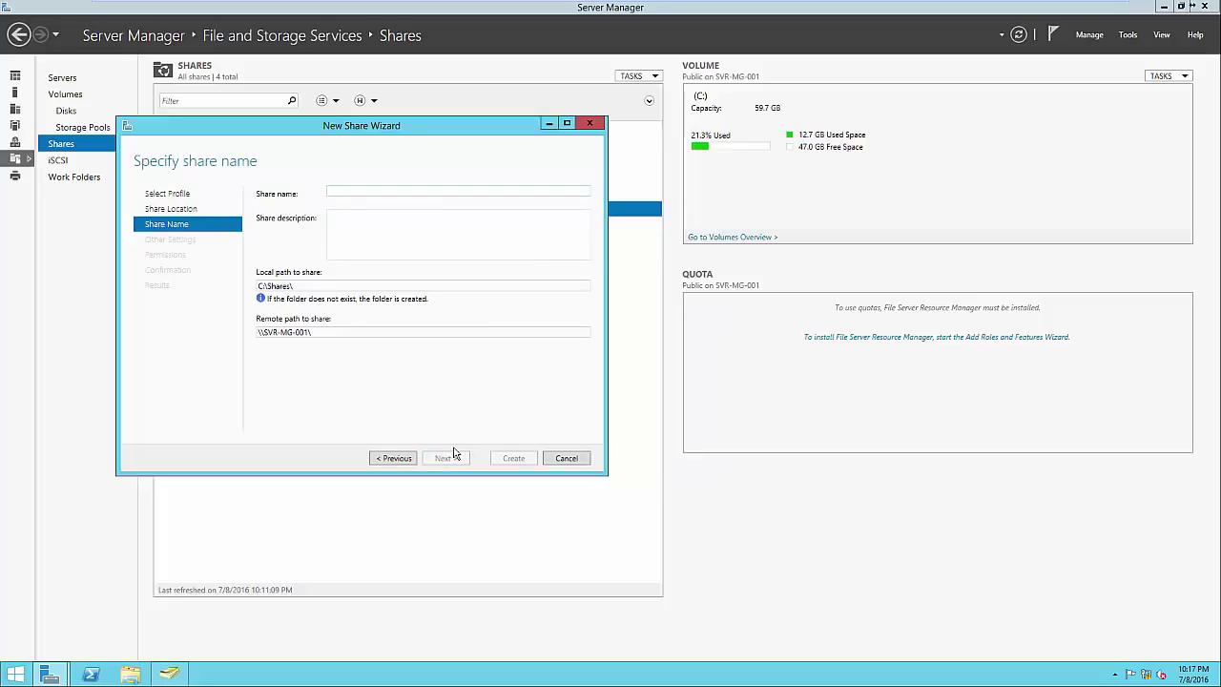
Name the share Accounting at C:\Shares\Accounting and keep default settings up to permissions
type("Accounting")
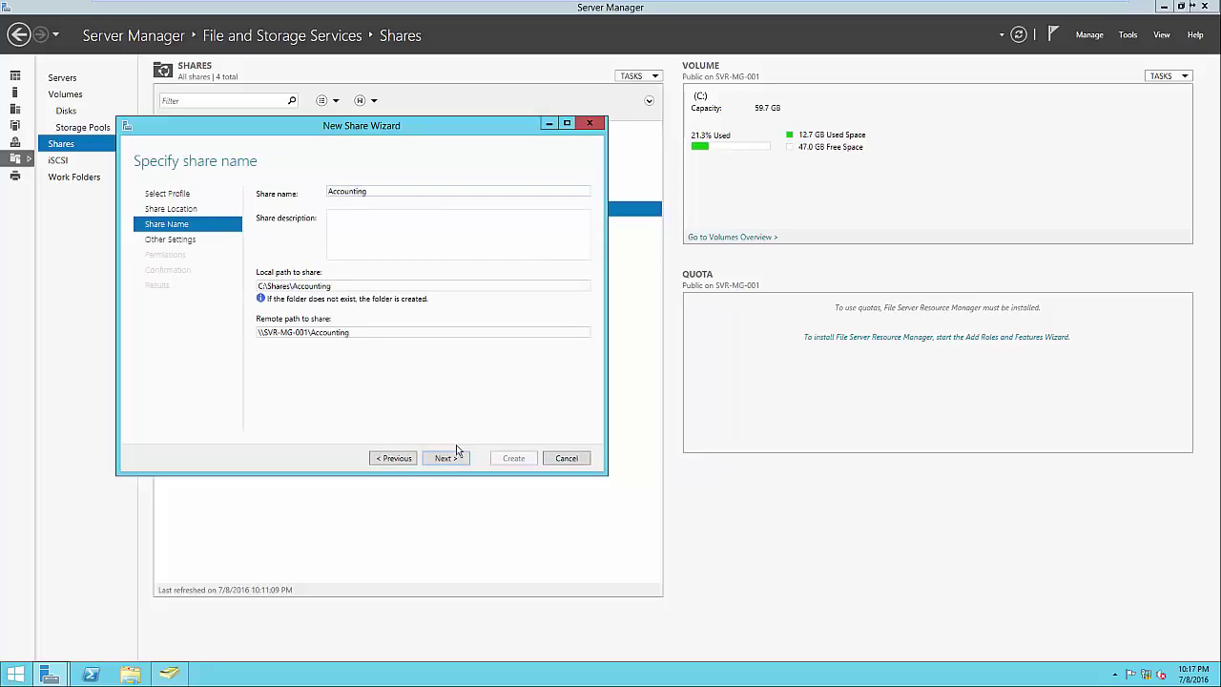
left_click(340, 287)
left_click(352, 287)
left_click(367, 332)
left_click(369, 333)
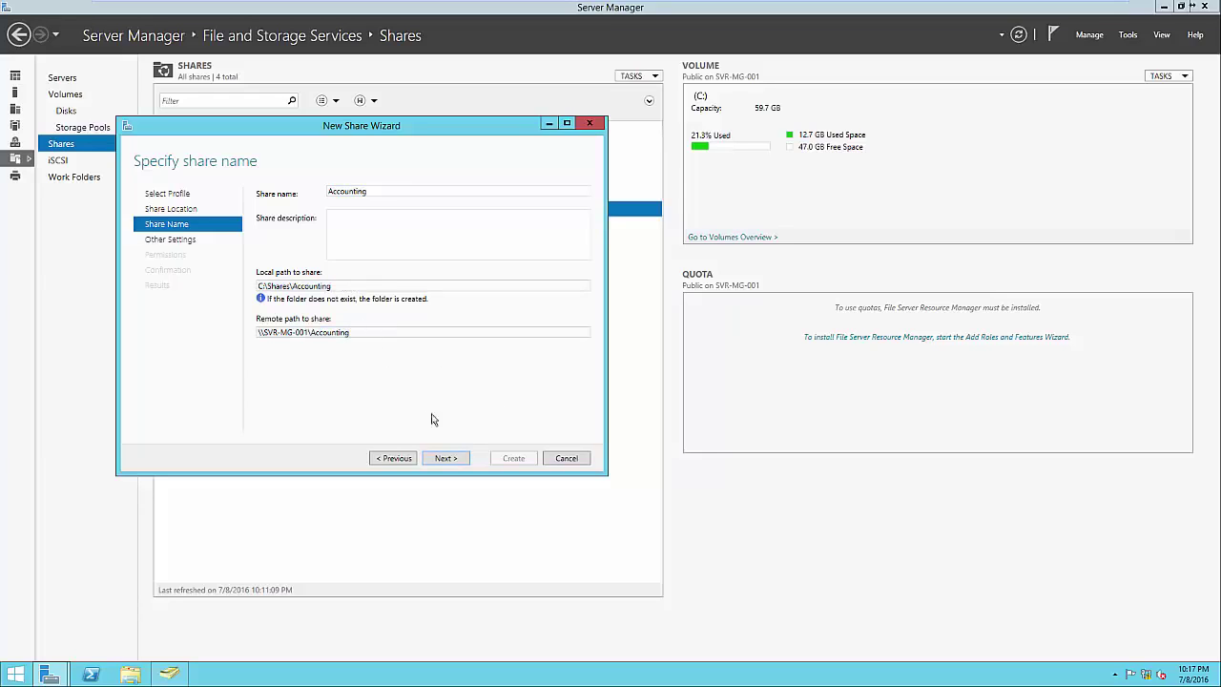
left_click(446, 458)
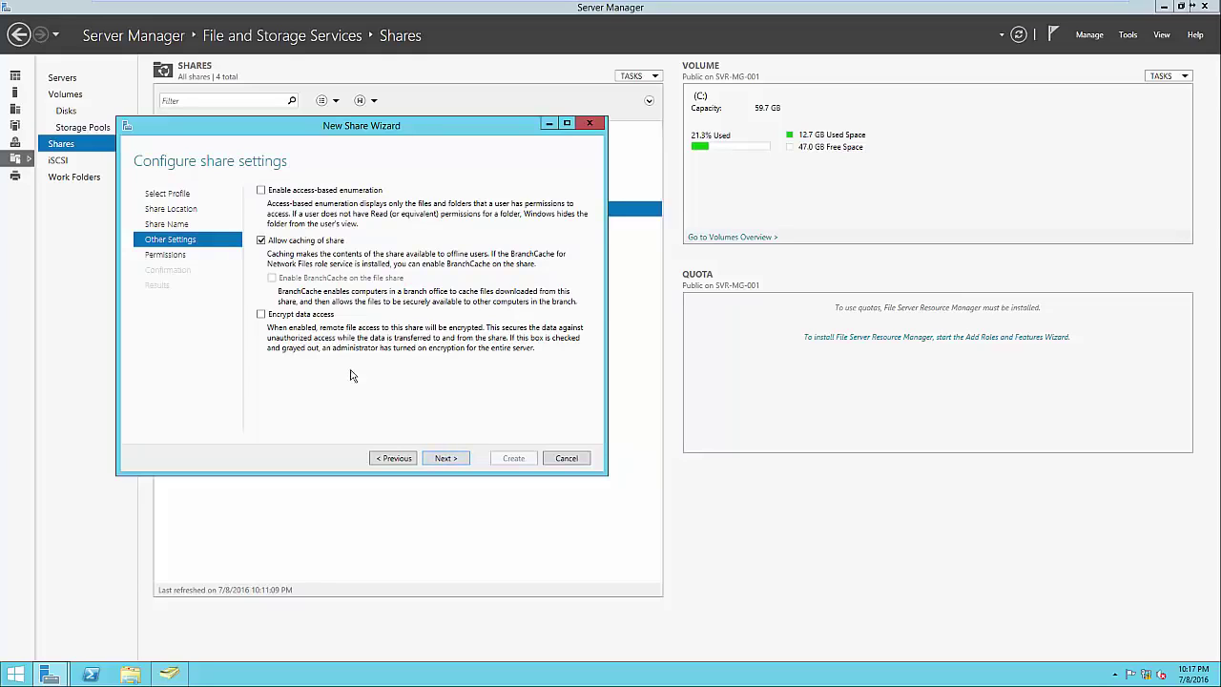
left_click(459, 460)
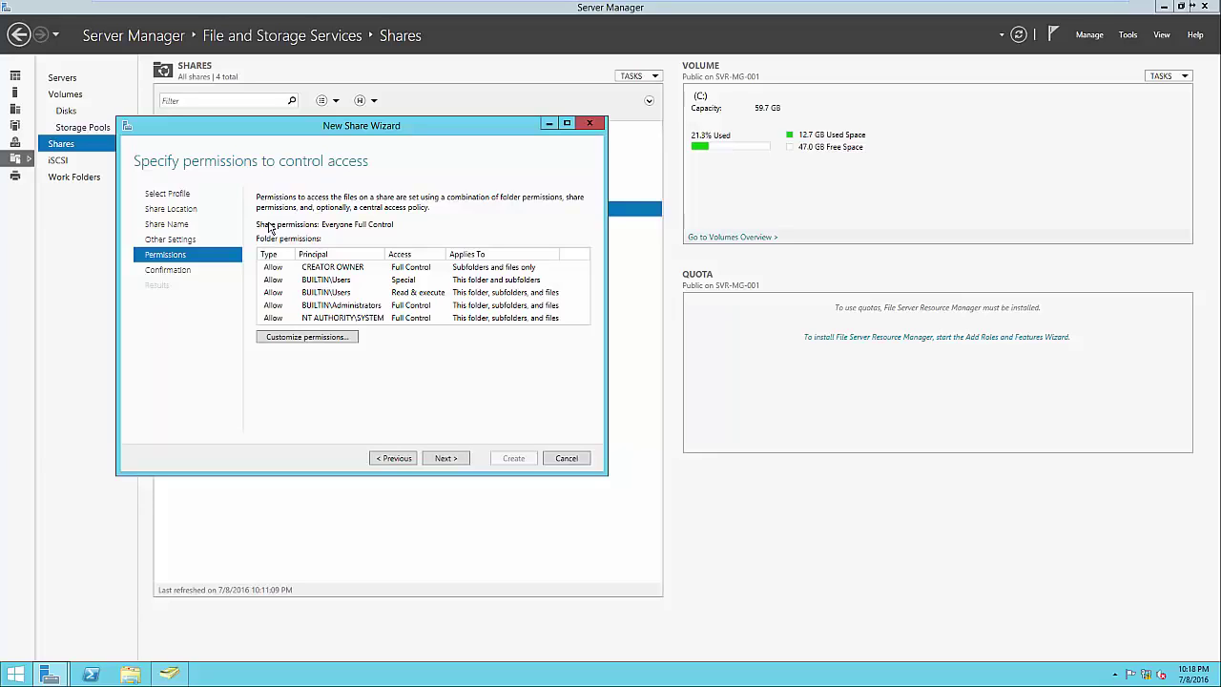
Disable inheritance on the Accounting folder, converting inherited permissions into explicit entries
left_click(340, 339)
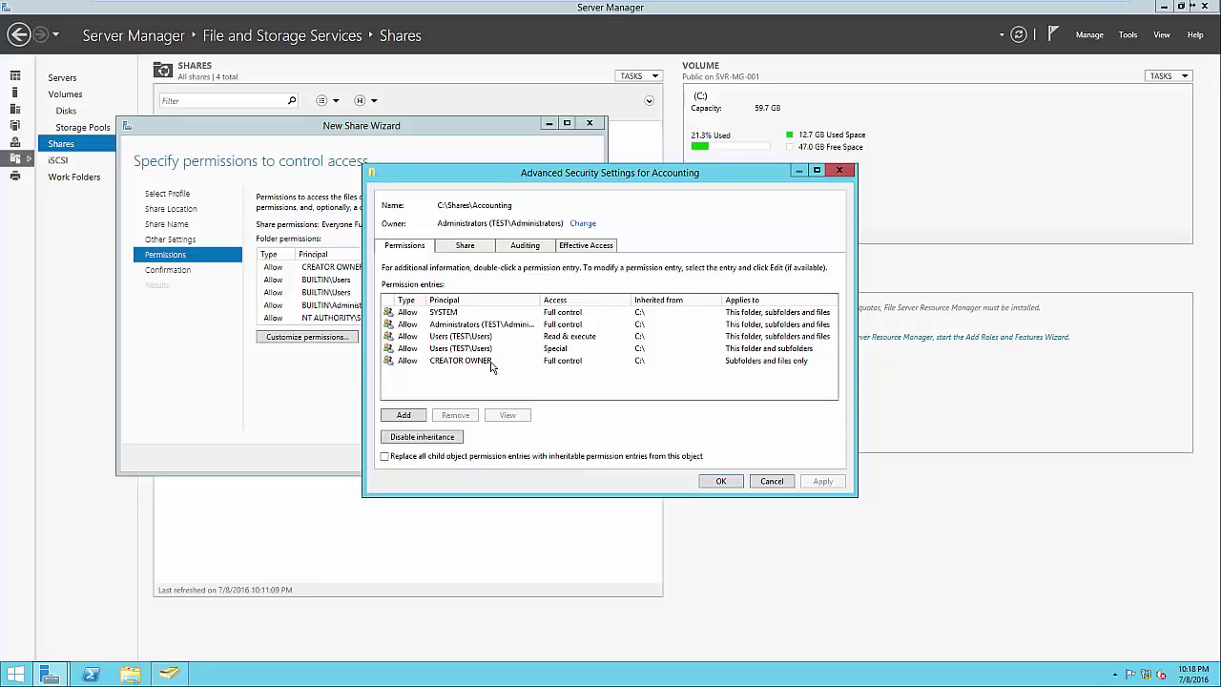
left_click(439, 442)
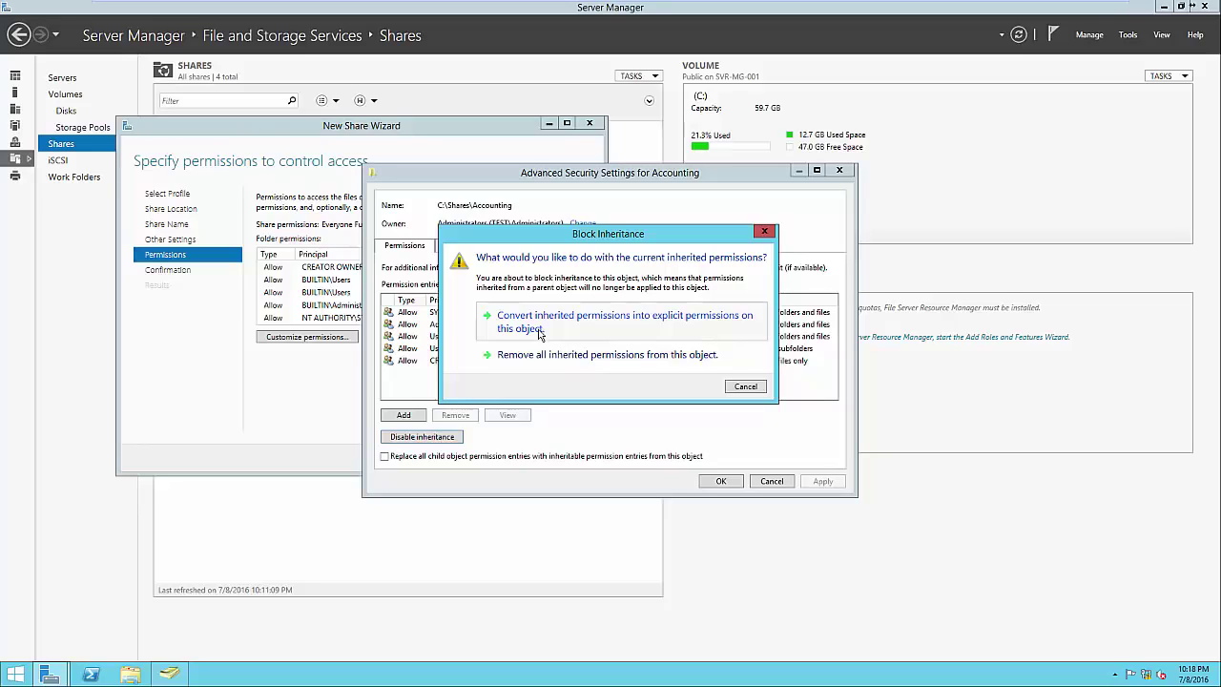
left_click(541, 331)
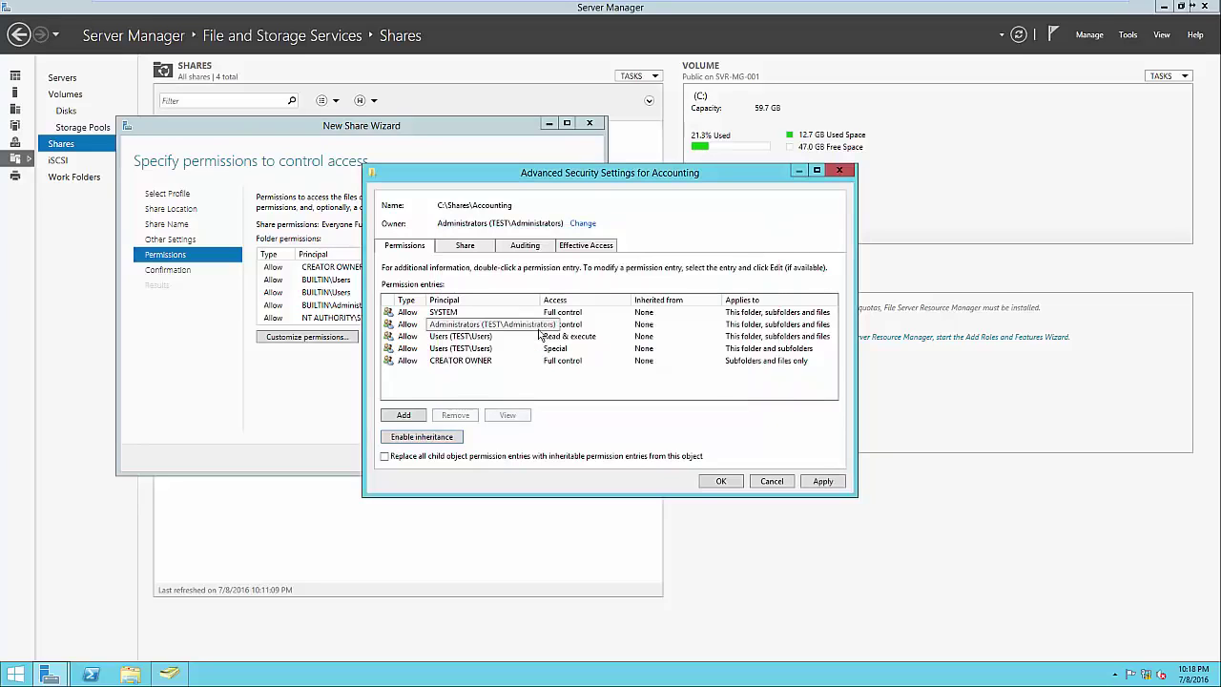
Remove both Users permission entries and begin adding a new permission entry
left_click(460, 337)
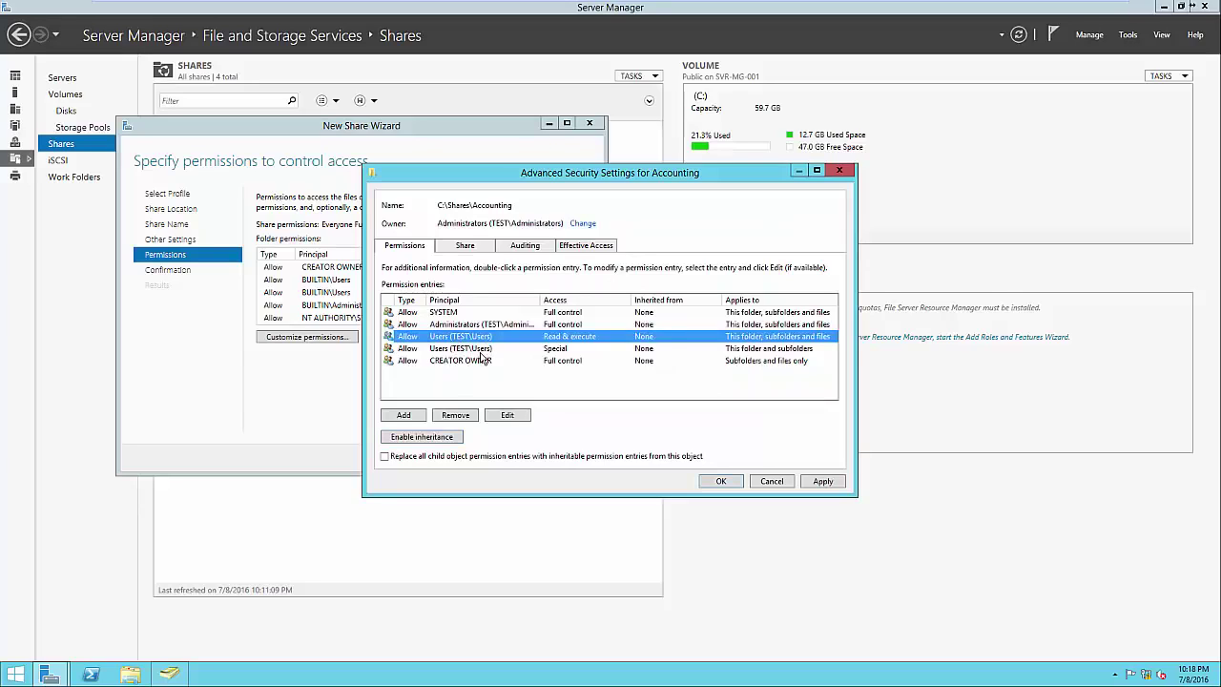
left_click(467, 412)
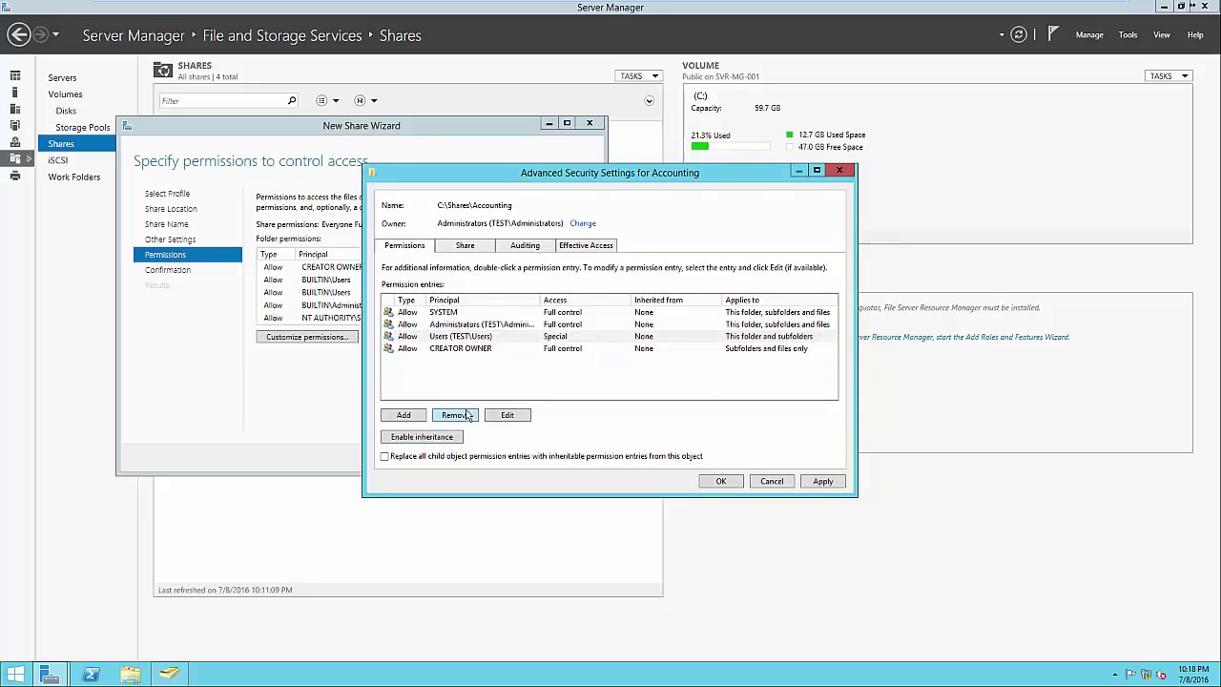
left_click(471, 338)
left_click(465, 410)
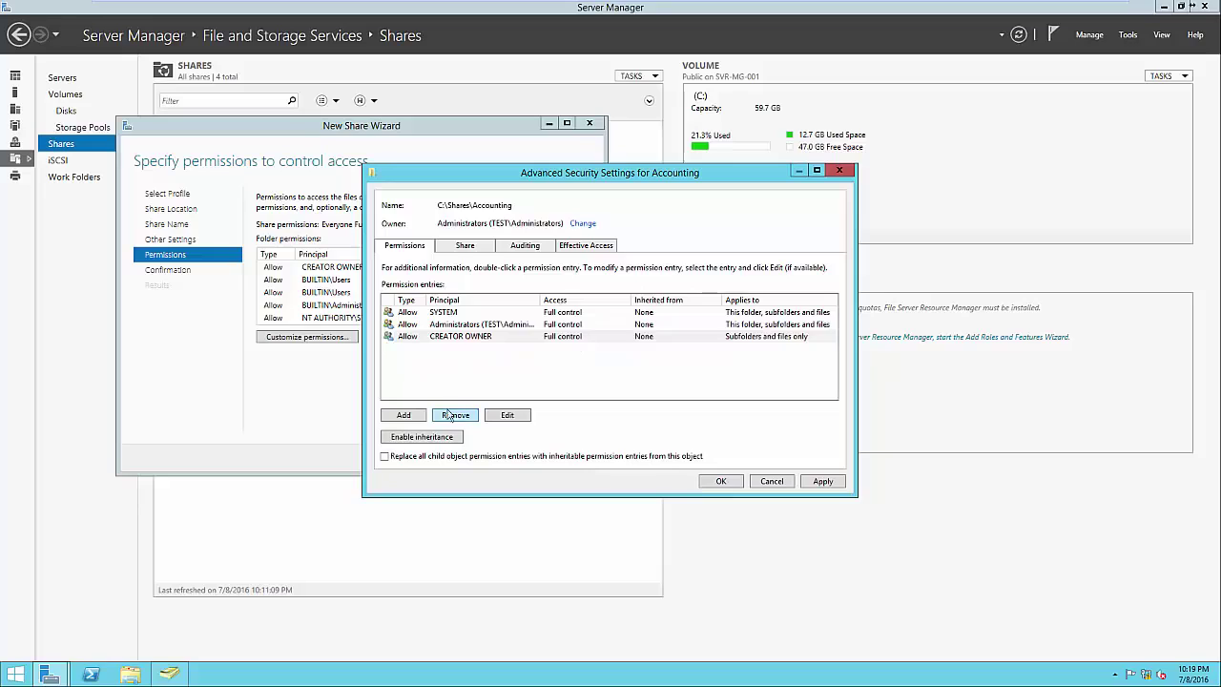
left_click(418, 417)
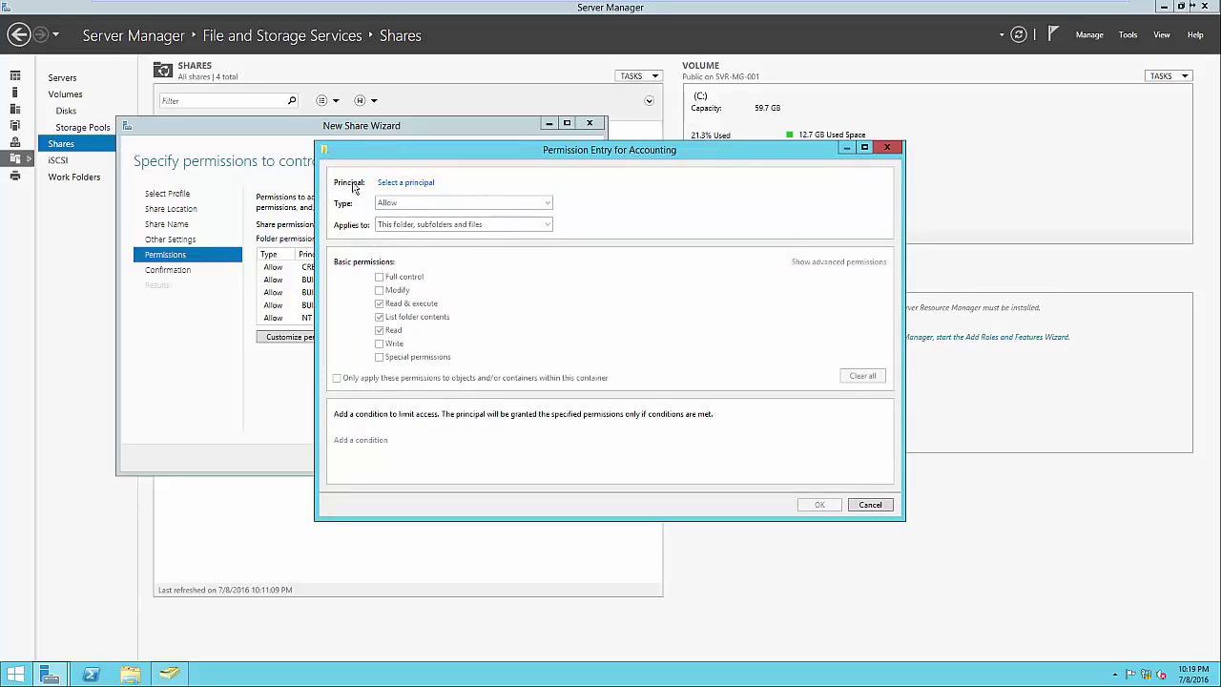
Add a permission entry giving the Accounting group Full control of the folder
left_click(392, 184)
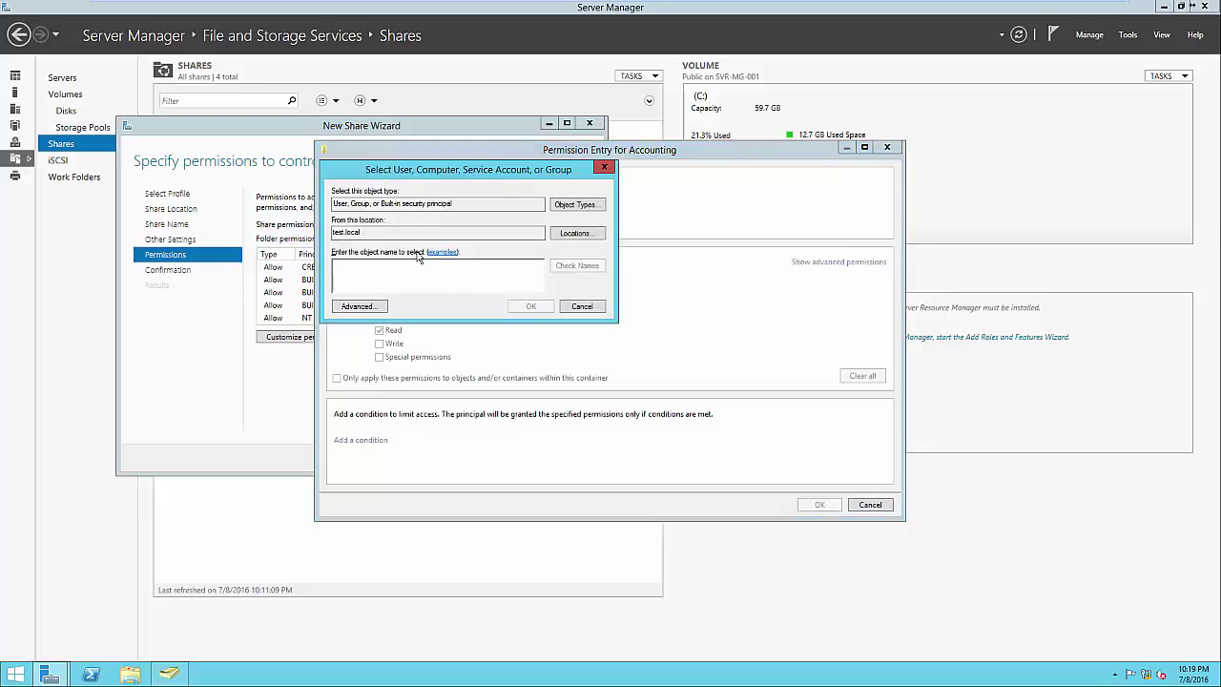
type("Accounting")
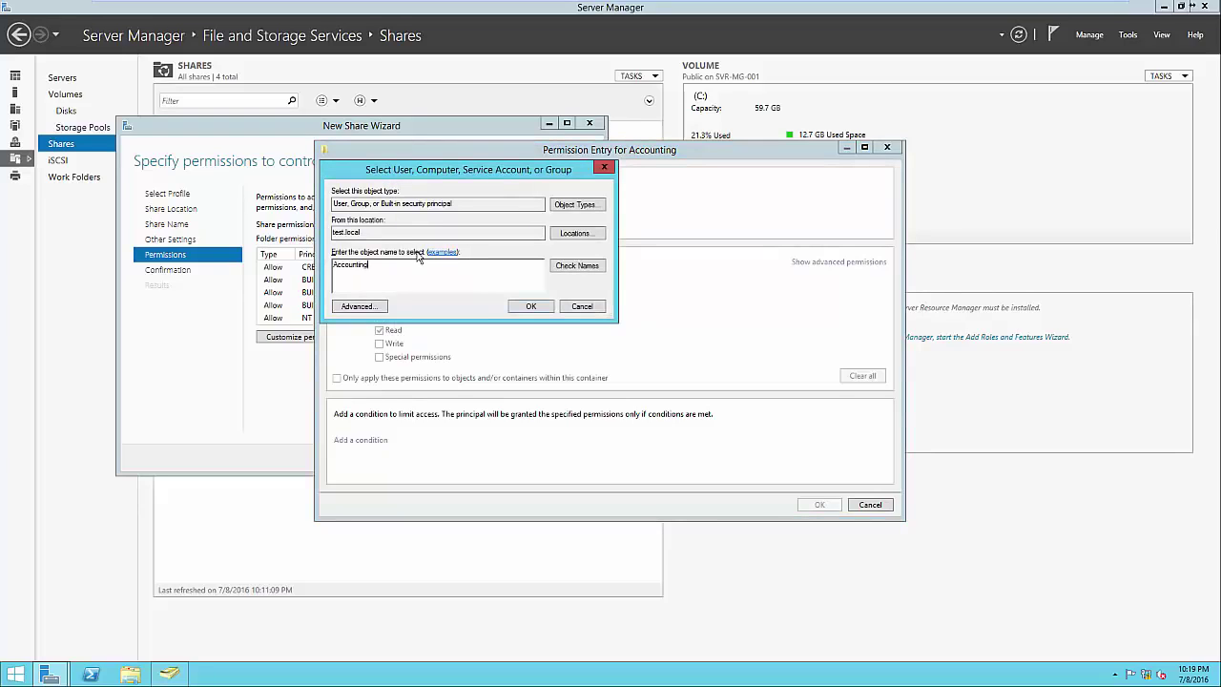
left_click(530, 307)
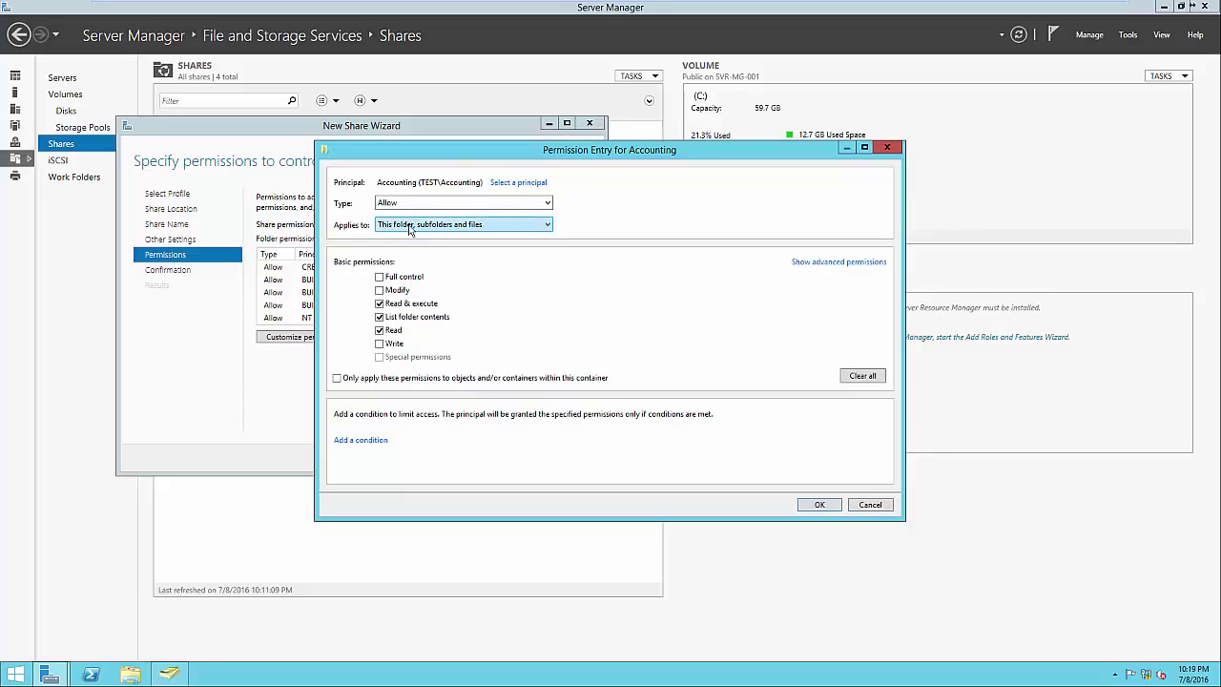
left_click(379, 277)
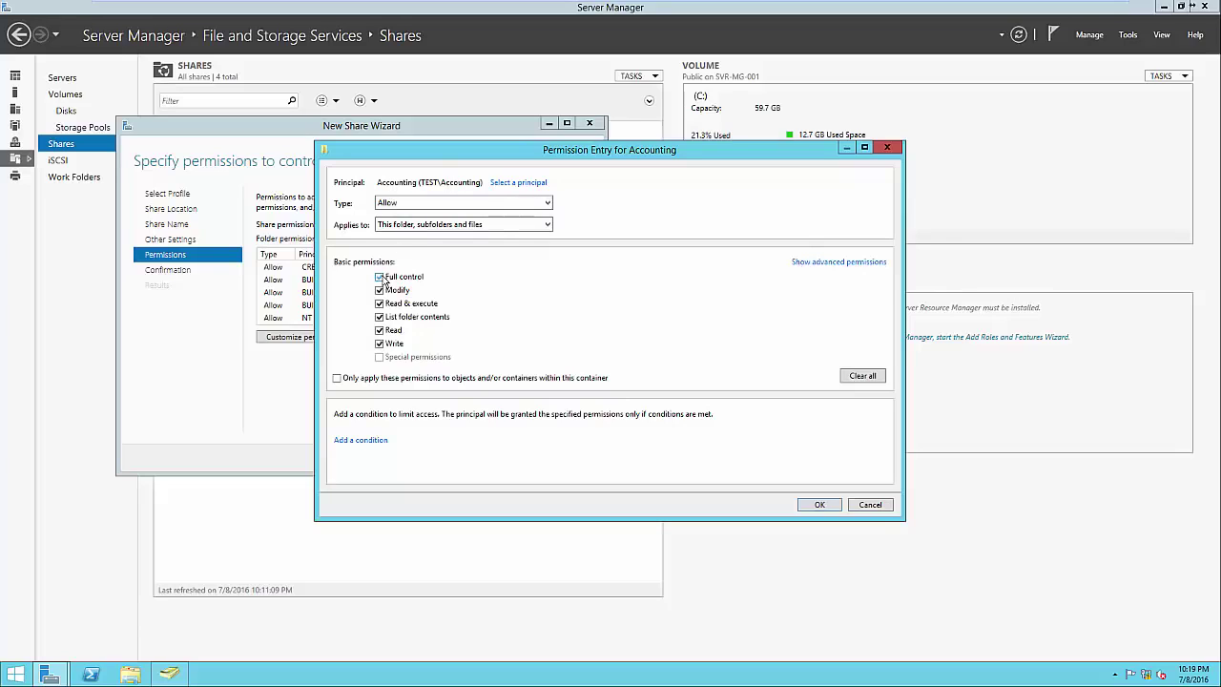
left_click(818, 508)
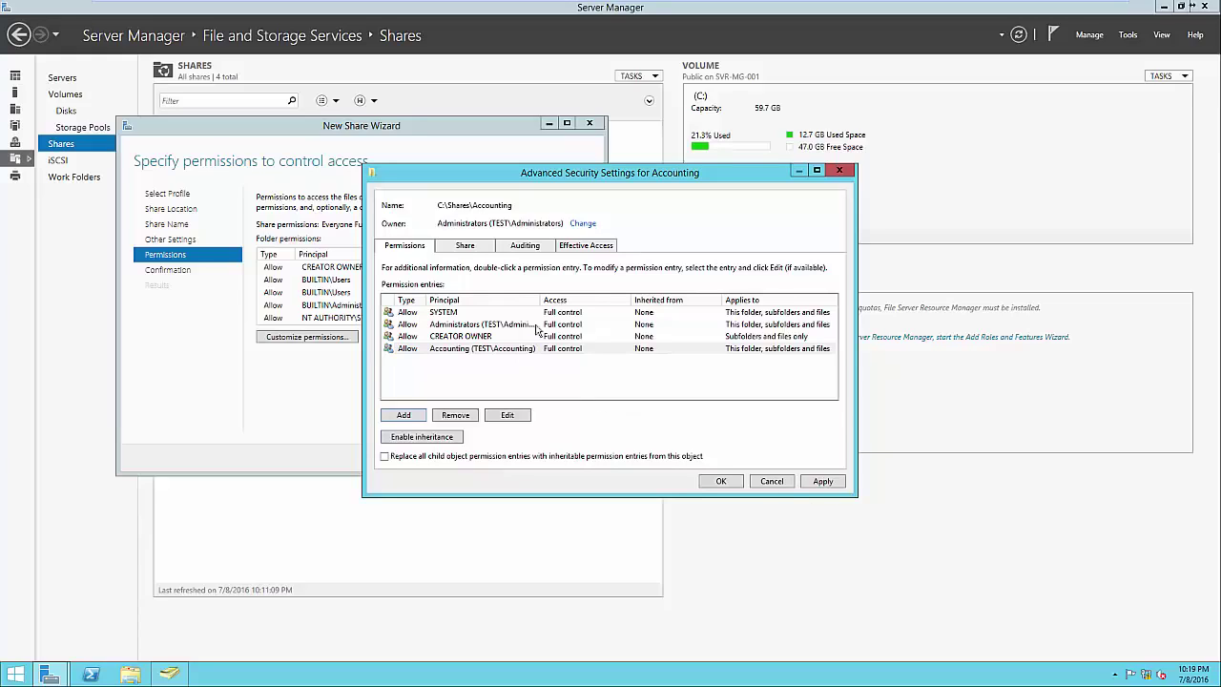
Apply the folder permissions, create the Accounting share, and close the wizard
left_click_drag(540, 302, 602, 302)
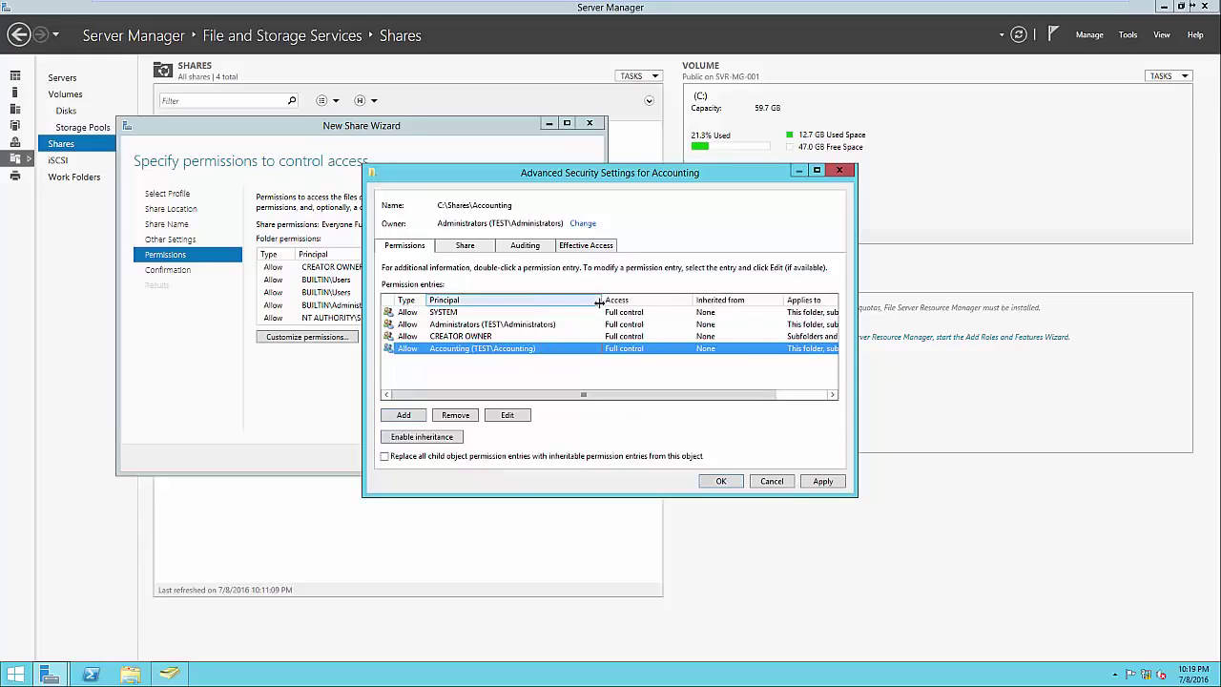
left_click(518, 328)
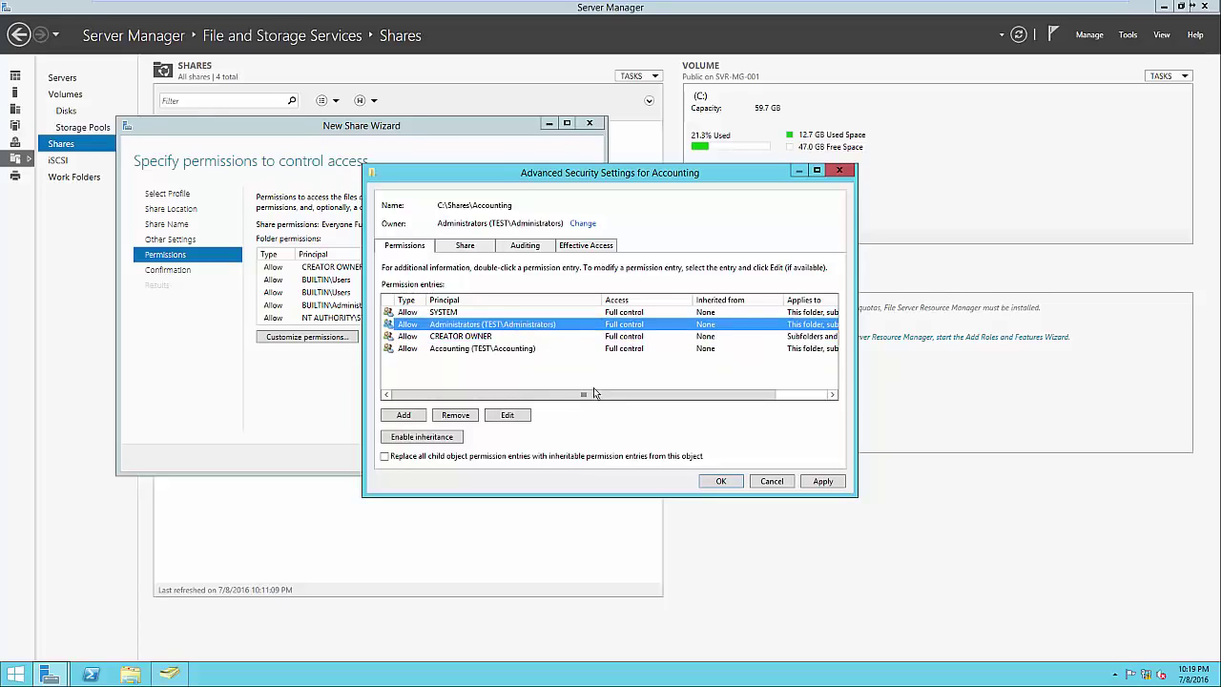
left_click(717, 482)
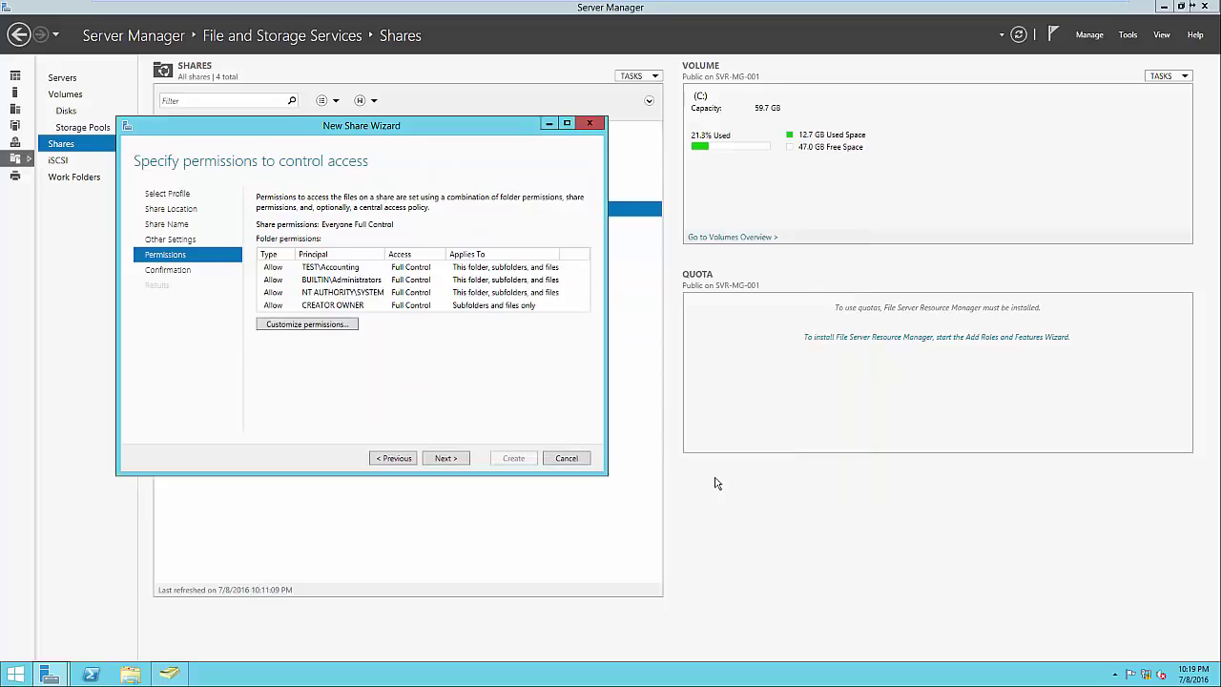
left_click(464, 458)
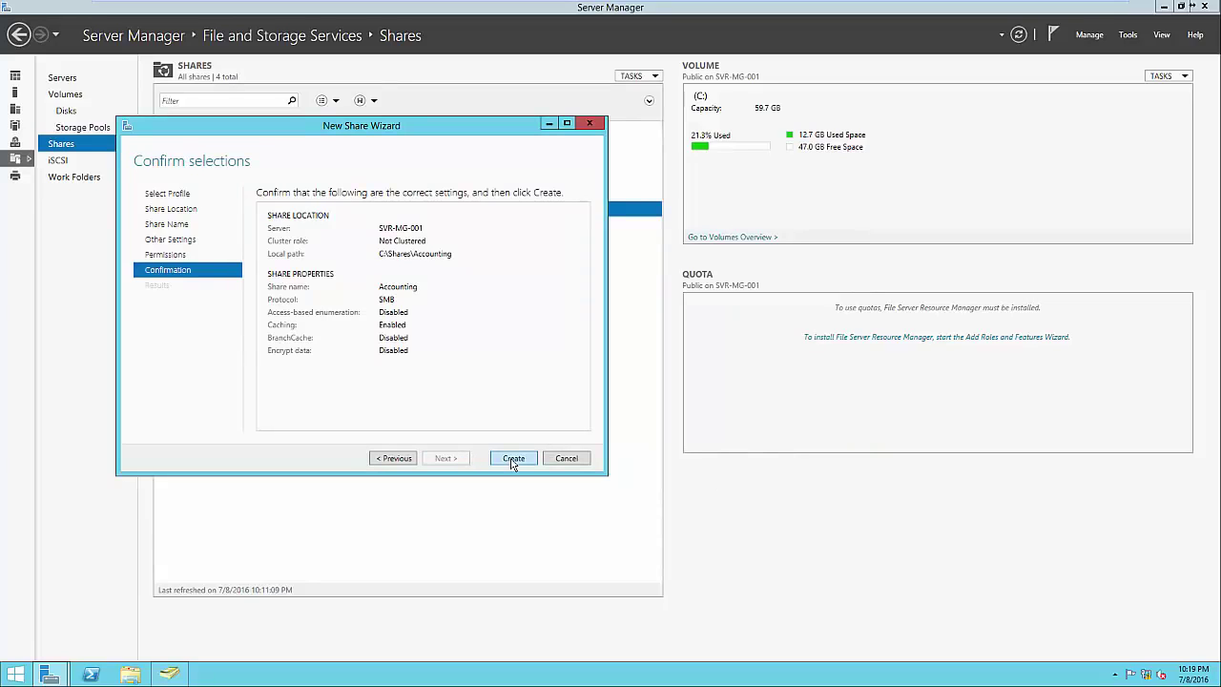
left_click(512, 458)
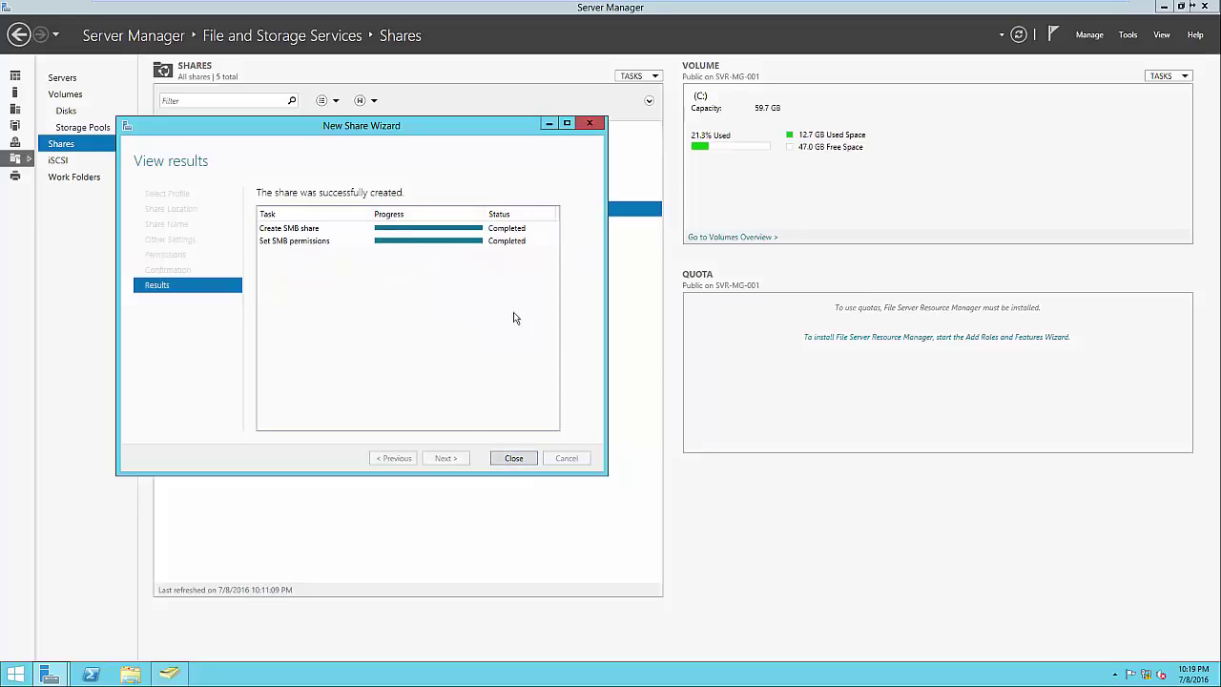
left_click(515, 458)
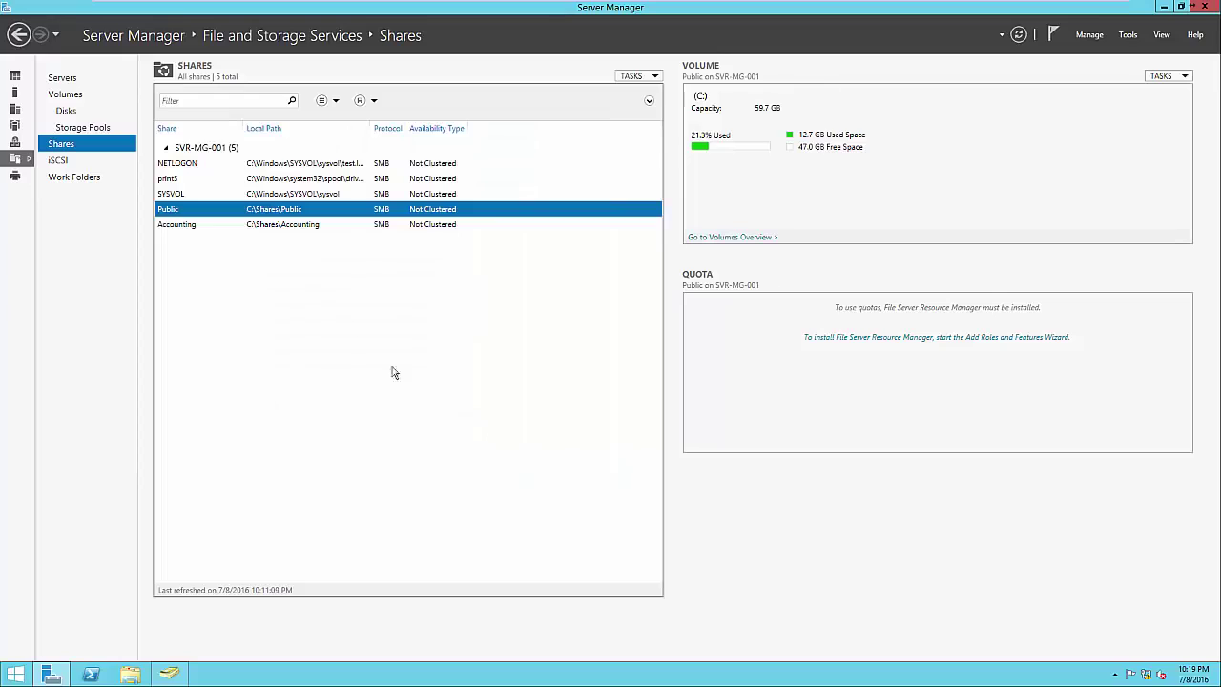
left_click(318, 226)
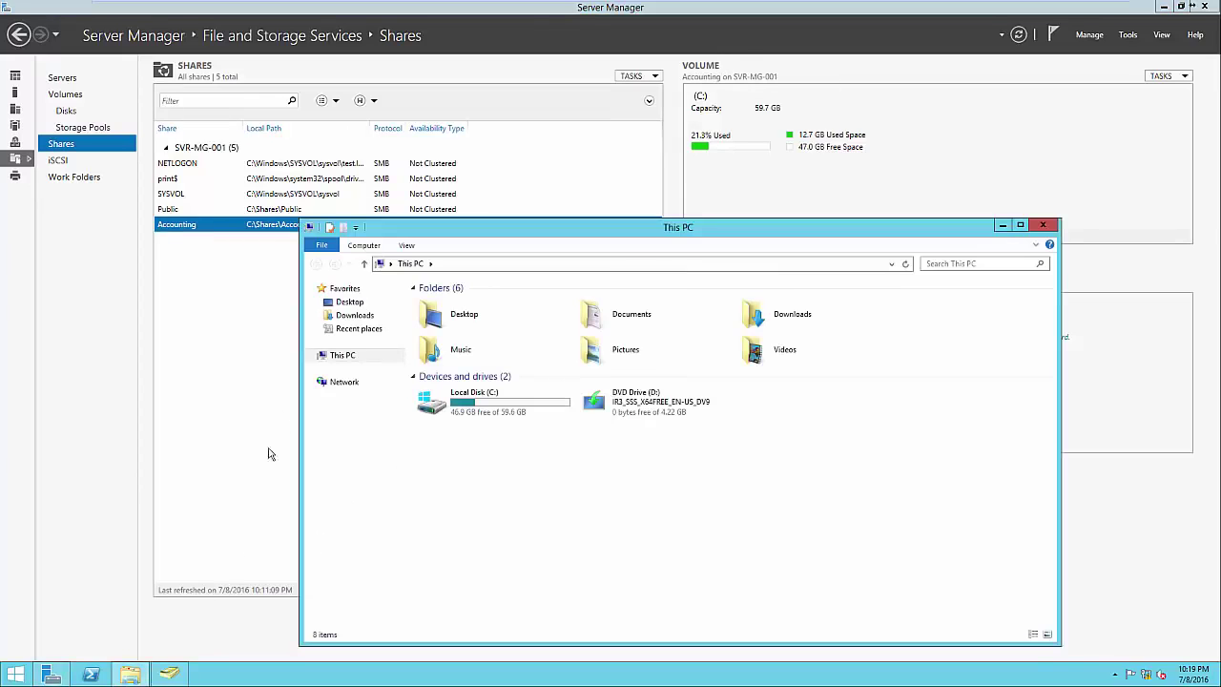
left_click(452, 268)
type("\\\\SVR")
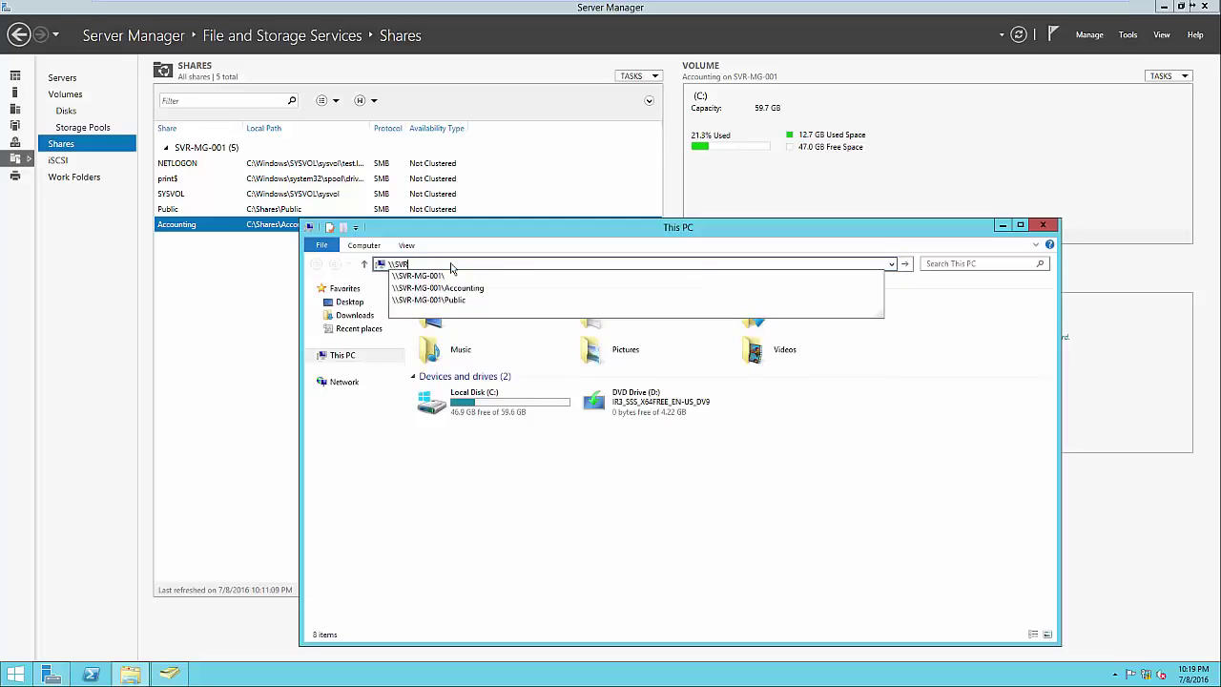
key("Down")
key("Down")
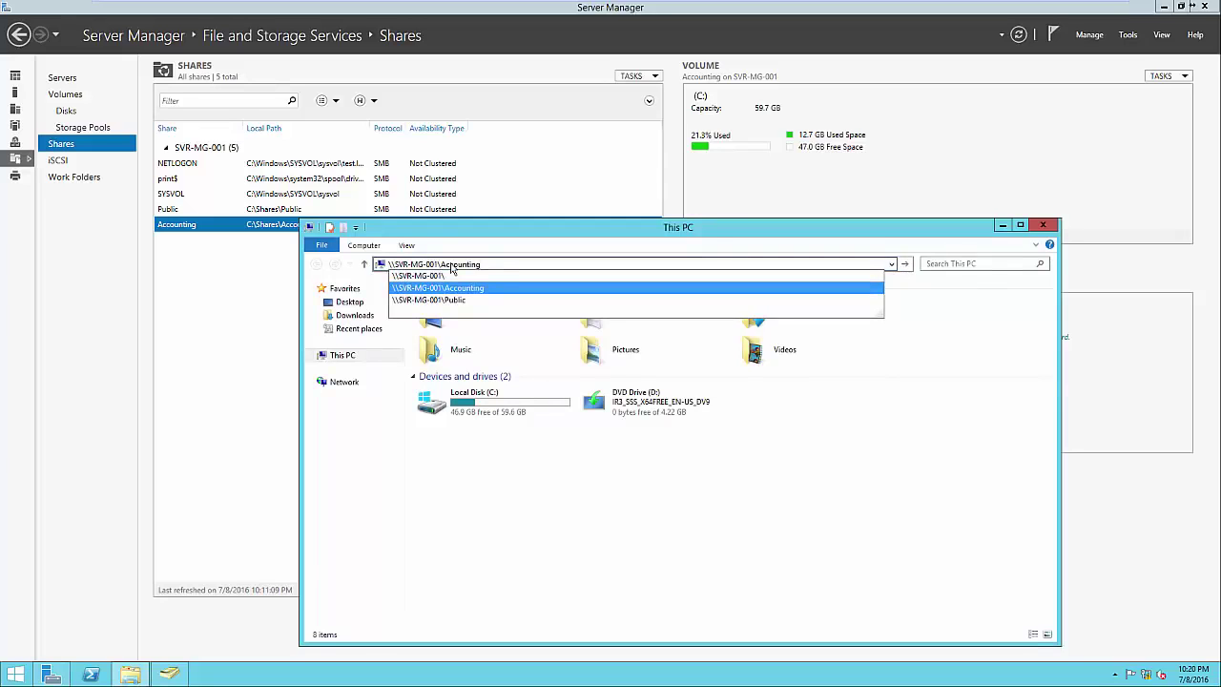
key("Return")
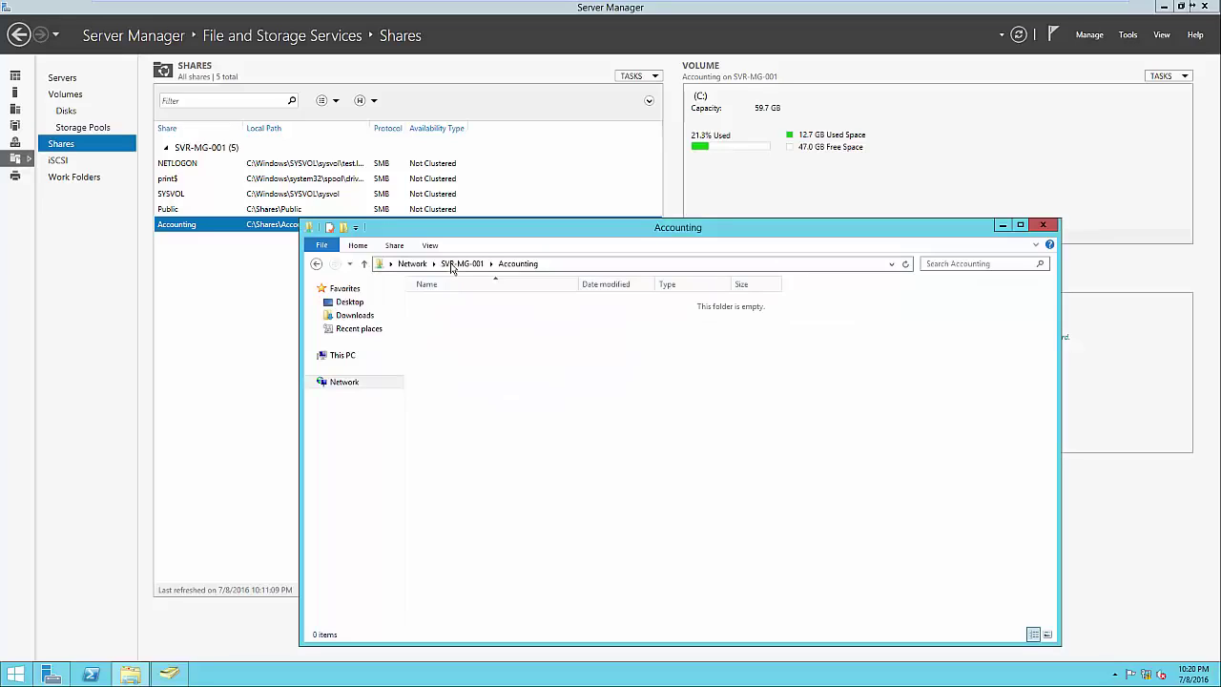
left_click(458, 268)
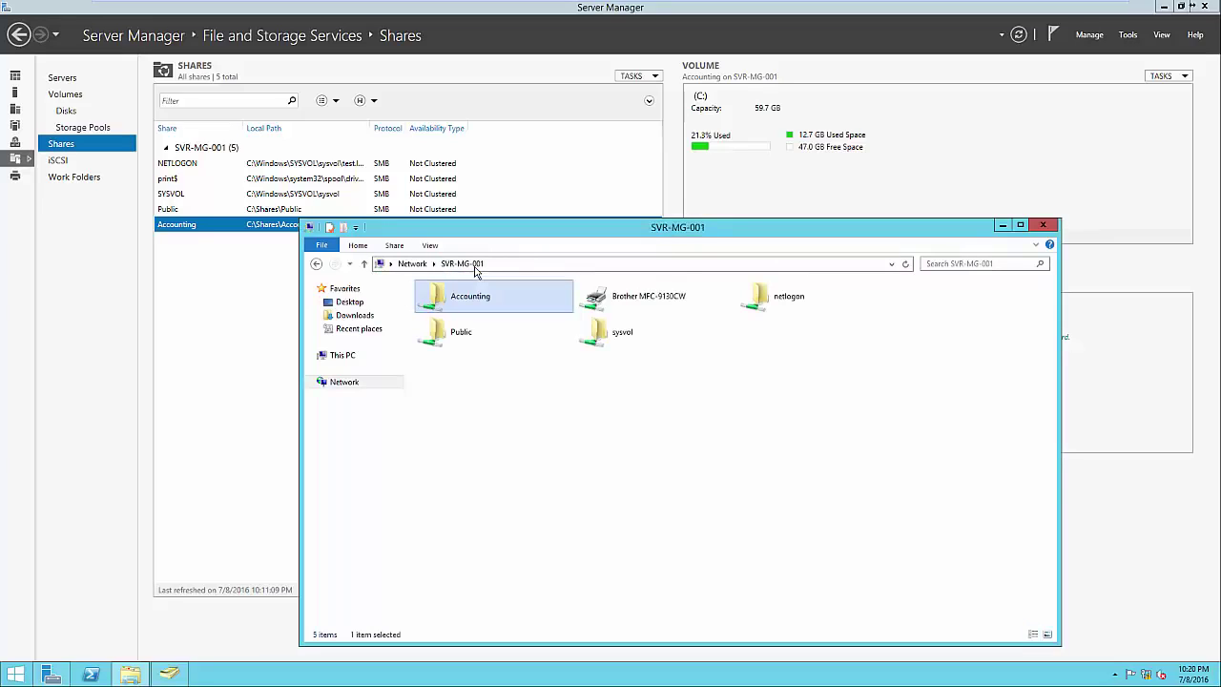
right_click(475, 298)
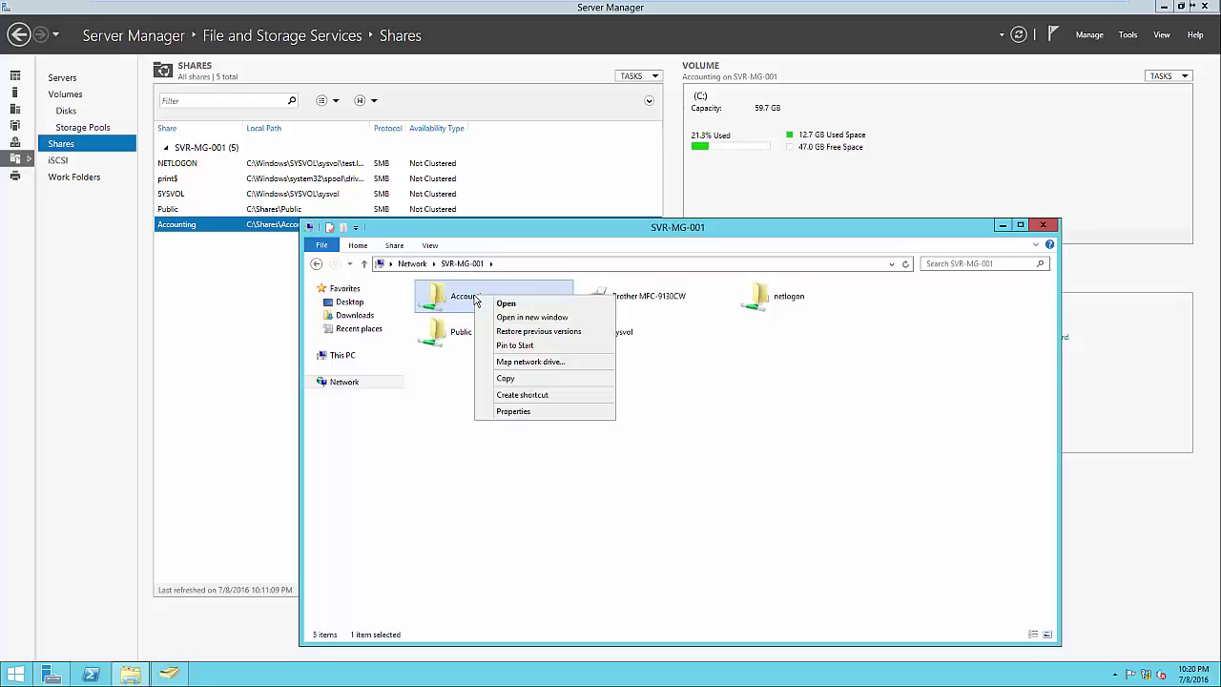
left_click(514, 412)
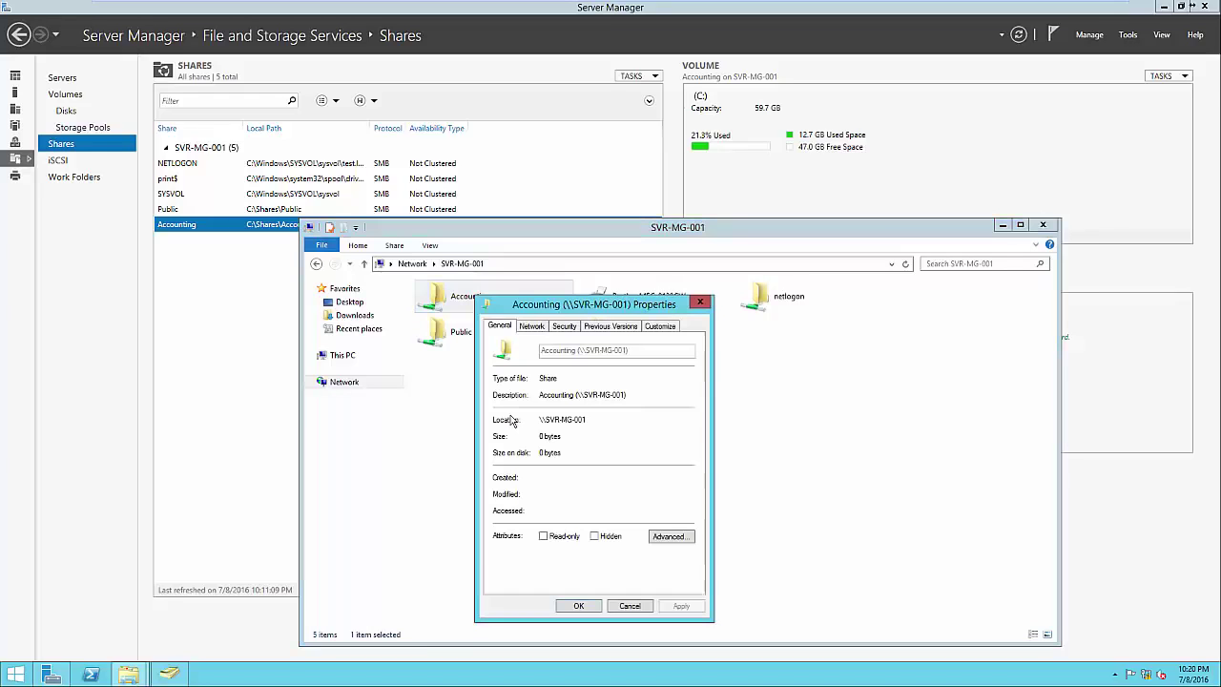
left_click(564, 327)
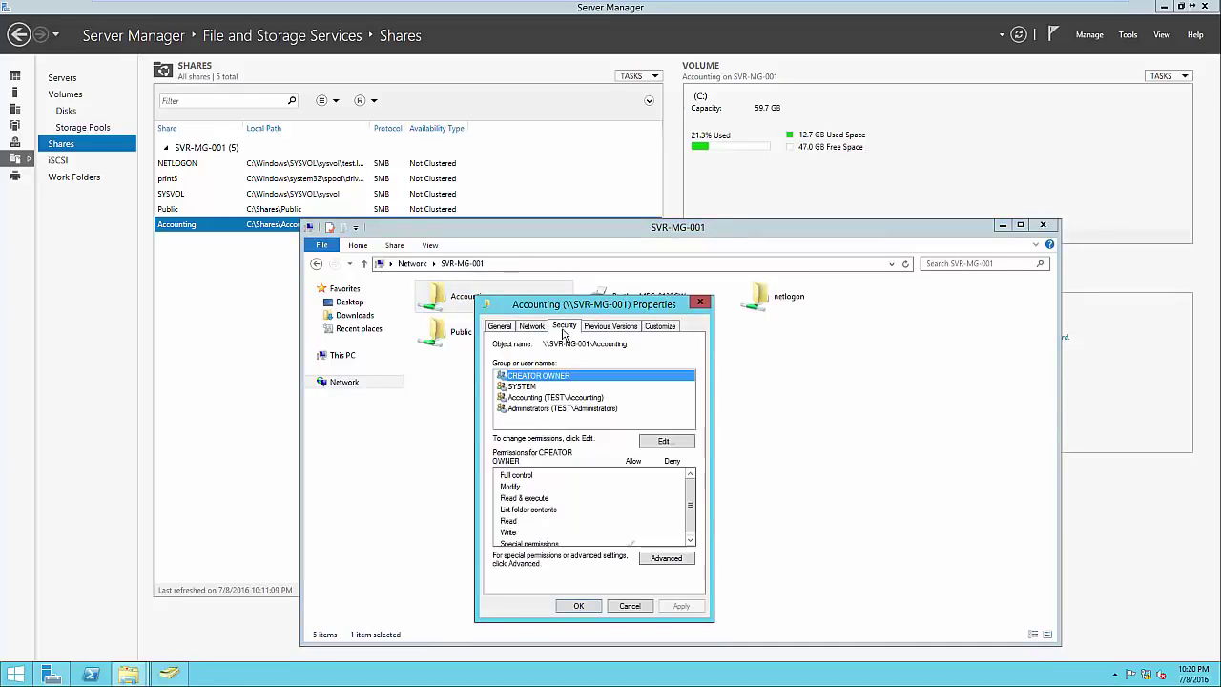
left_click(550, 397)
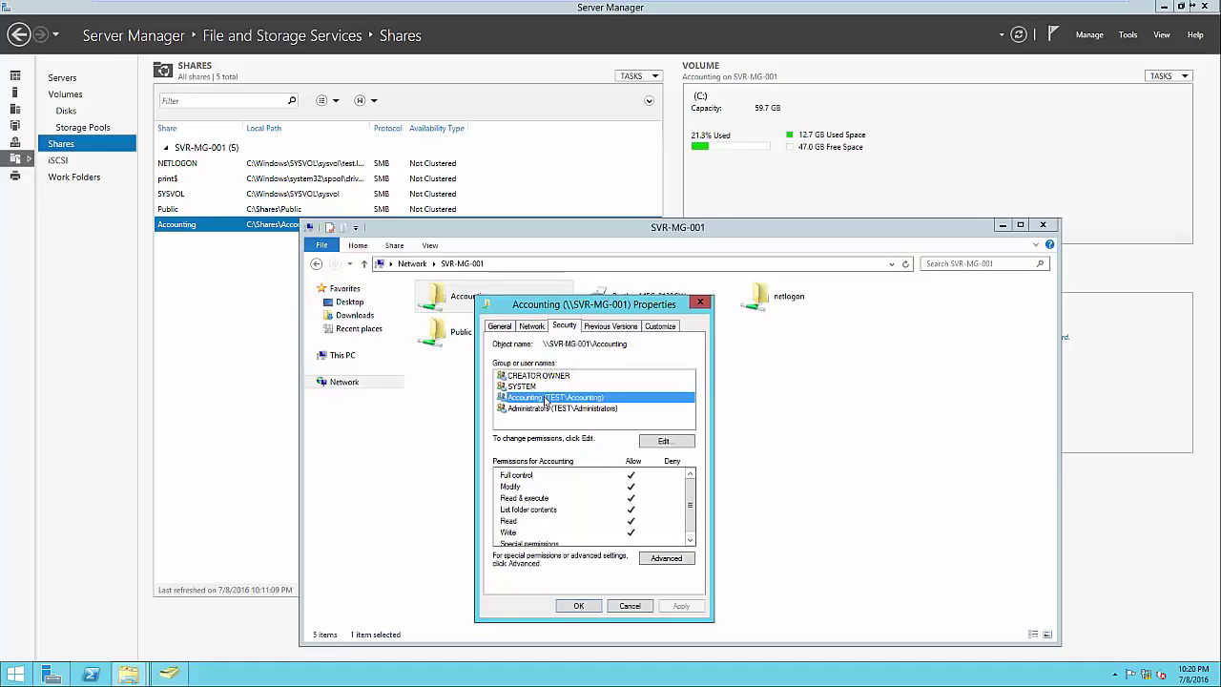
left_click(547, 410)
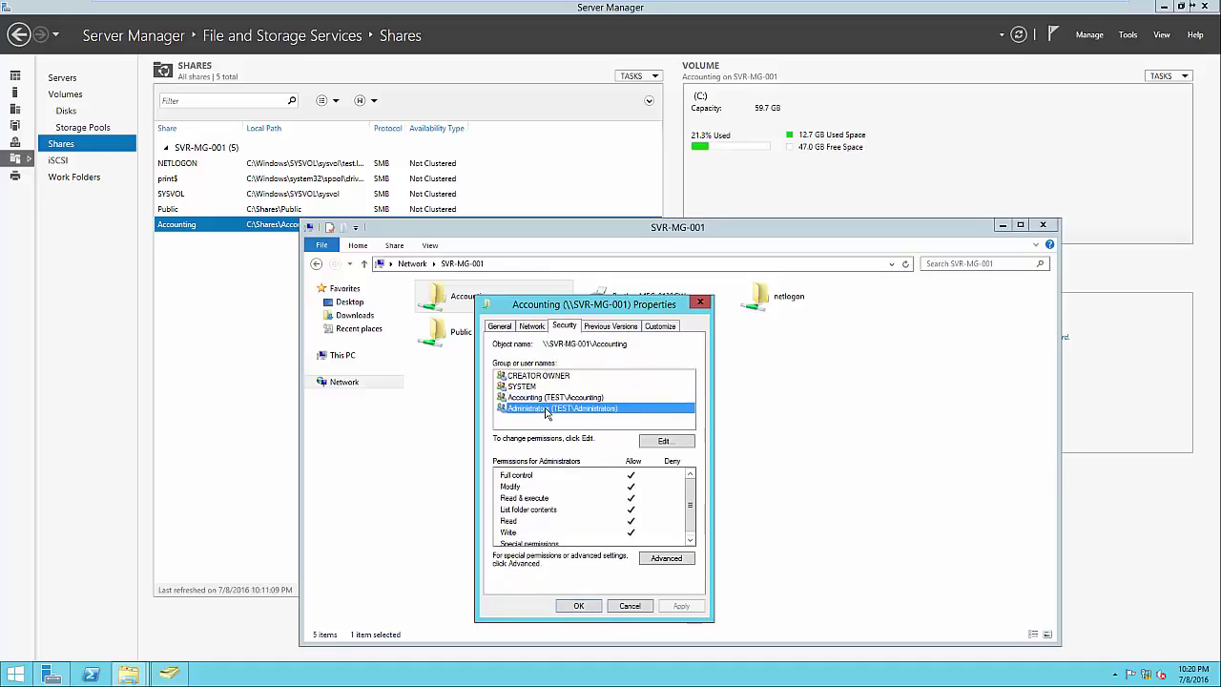
left_click(549, 425)
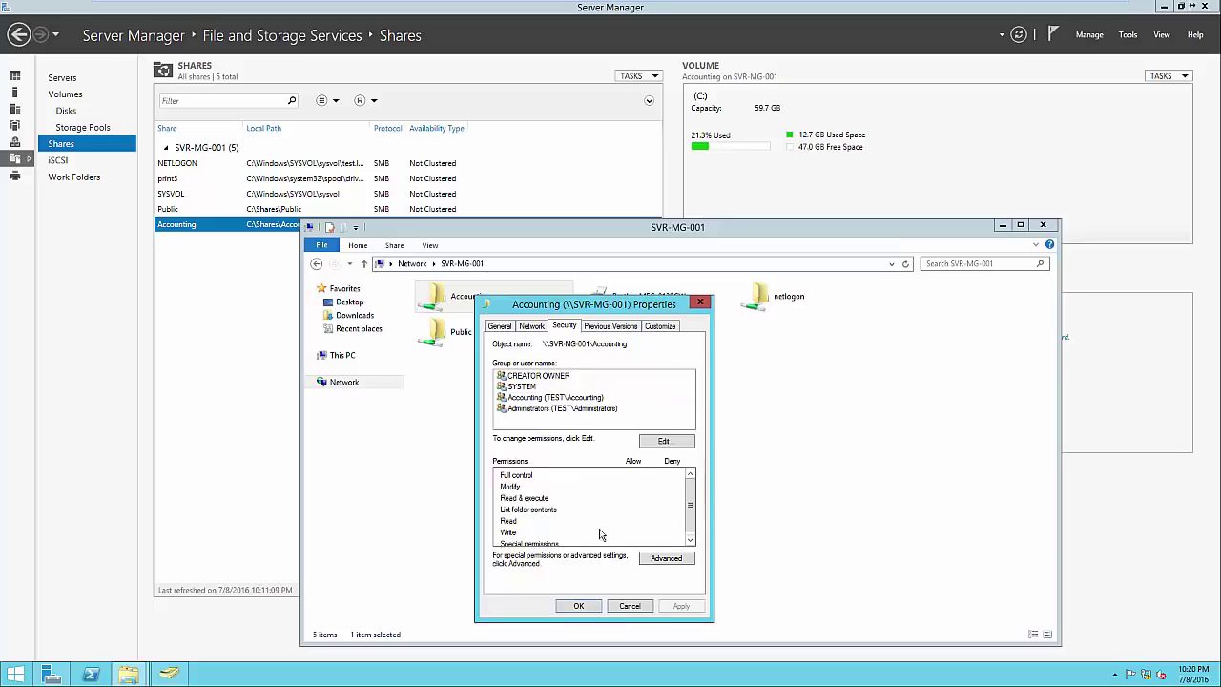
left_click(586, 607)
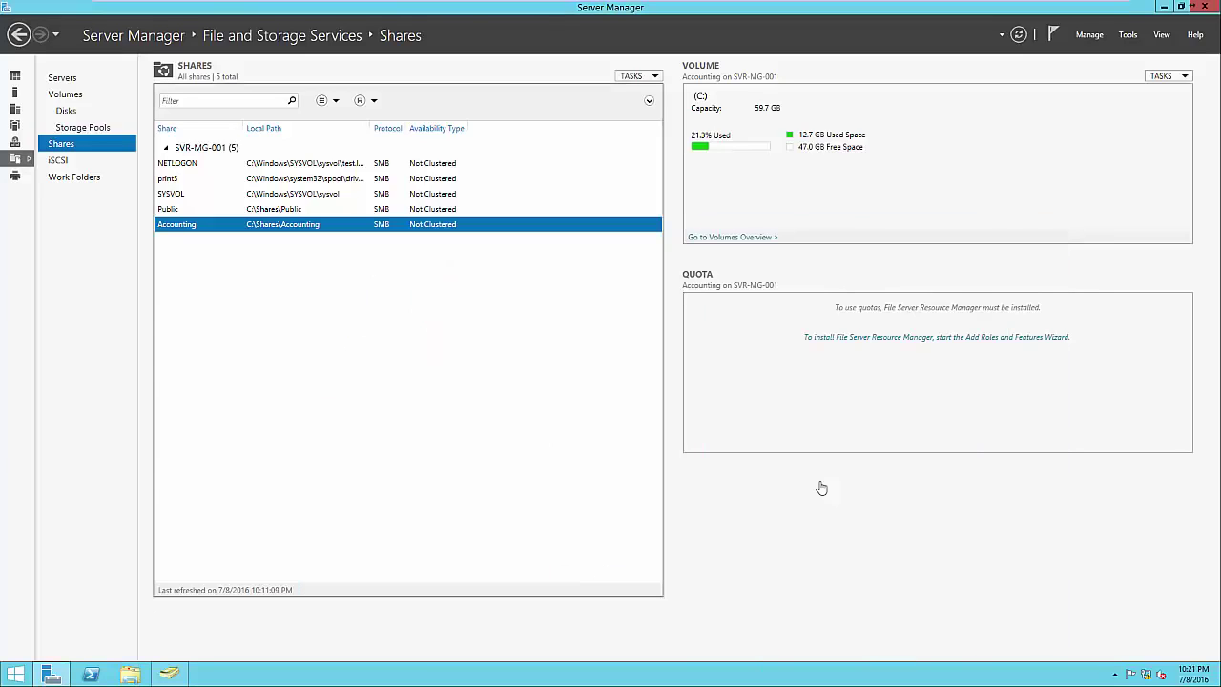